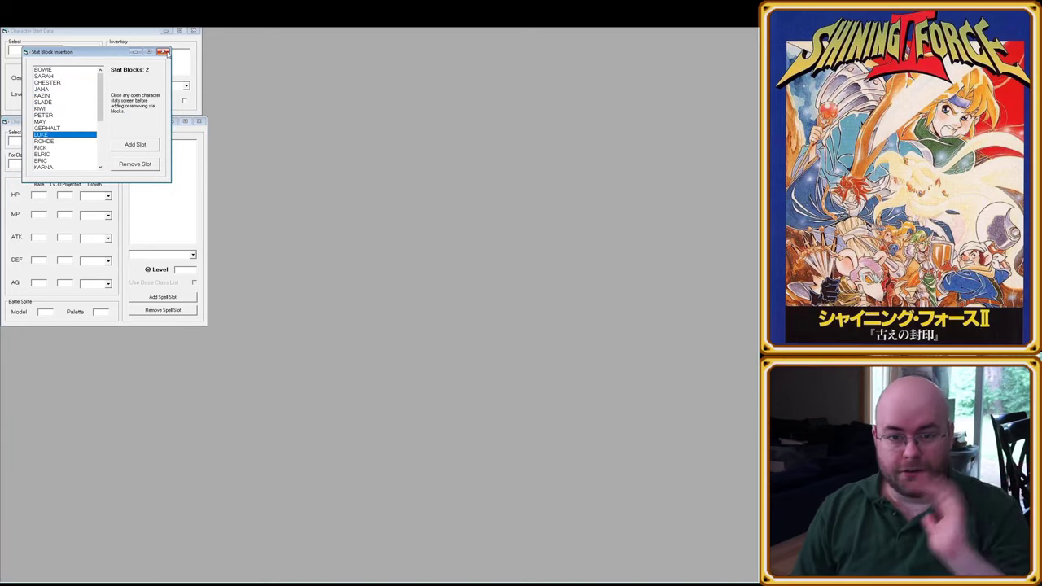
Step: Close the Stat Block Insertion window, place the Stat Calculator beside the character windows, and bring up the party stats spreadsheet
{"action": "left_click", "coordinate": [164, 52]}
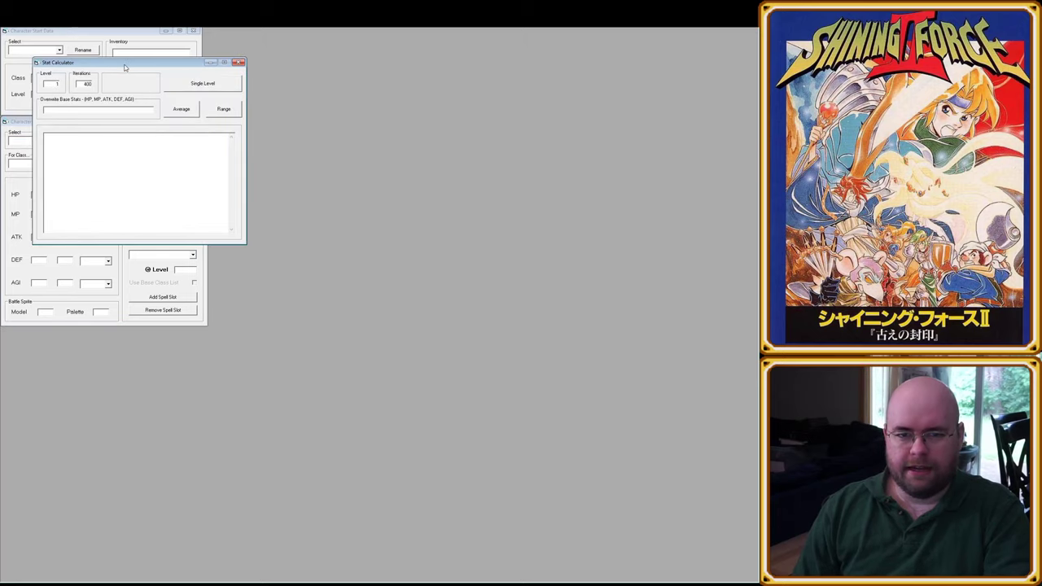
{"action": "left_click_drag", "start_coordinate": [124, 67], "coordinate": [303, 38]}
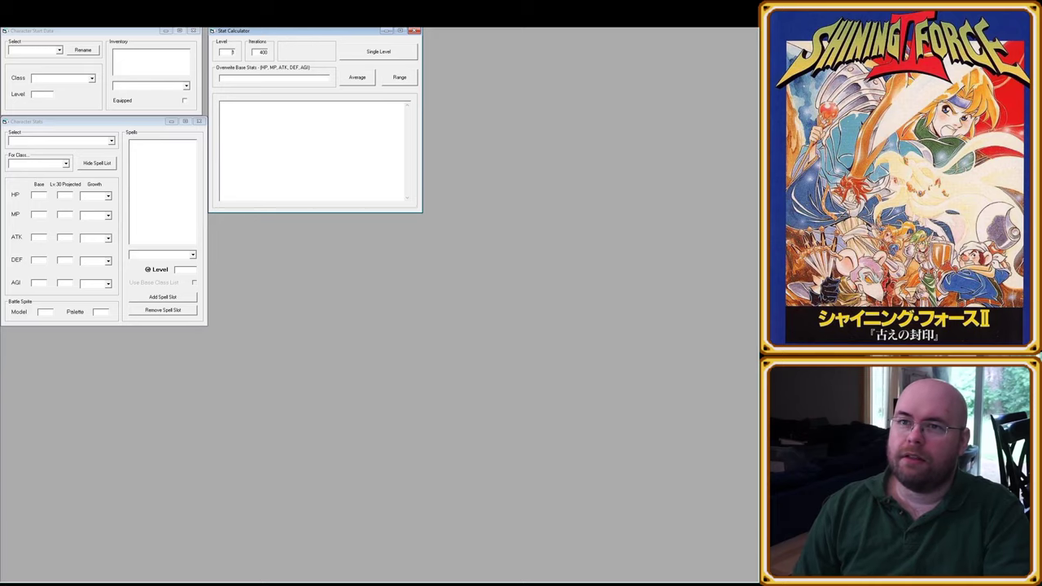
{"action": "left_click", "coordinate": [120, 583]}
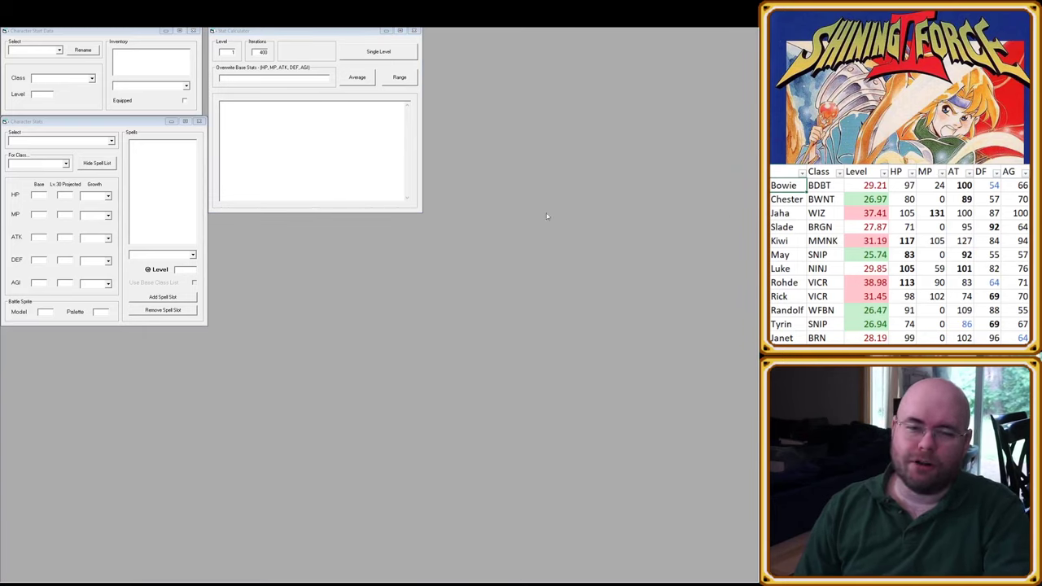
Step: Check BOWIE in Character Start Data, then replace that window with two Character Stats windows stacked one above the other
{"action": "left_click", "coordinate": [55, 61]}
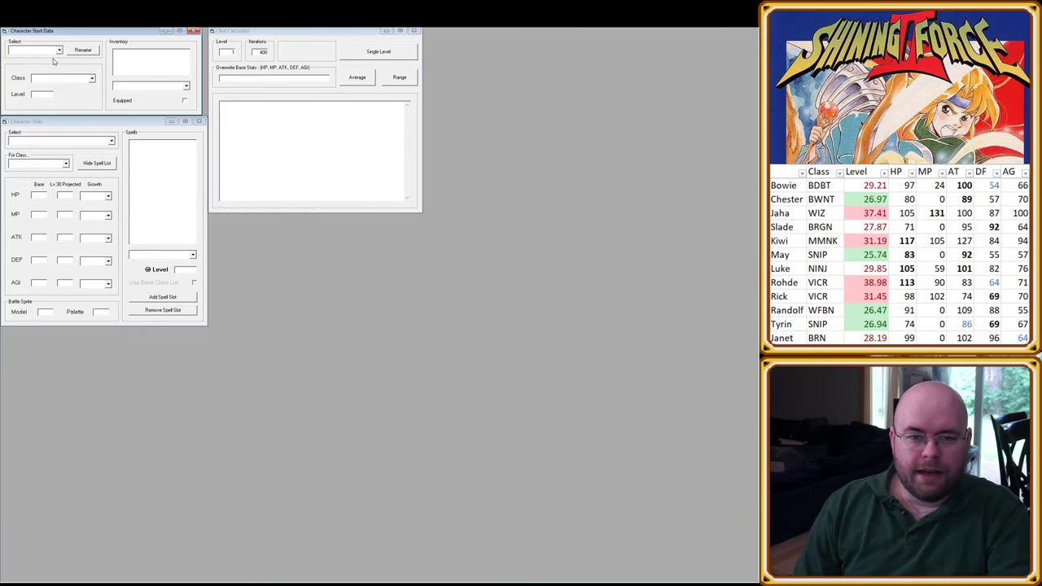
{"action": "key", "text": "Down"}
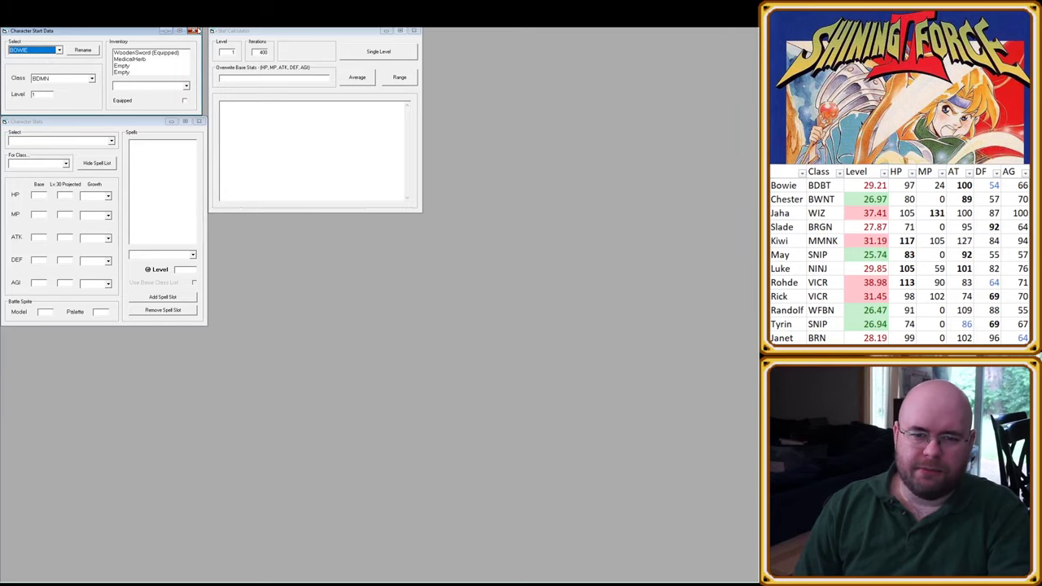
{"action": "left_click", "coordinate": [195, 31]}
{"action": "left_click_drag", "start_coordinate": [109, 125], "coordinate": [104, 35]}
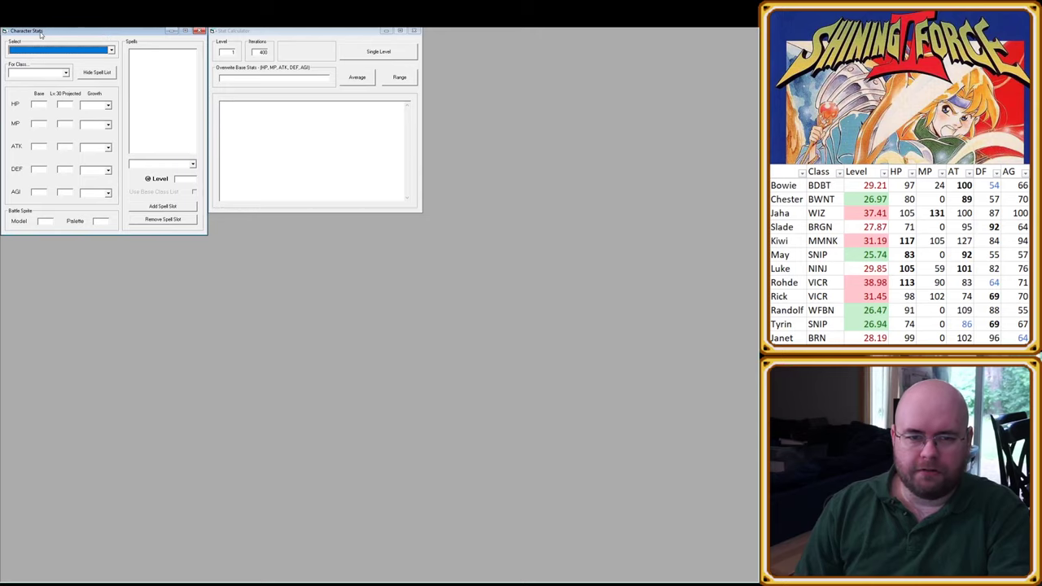
{"action": "left_click", "coordinate": [236, 73]}
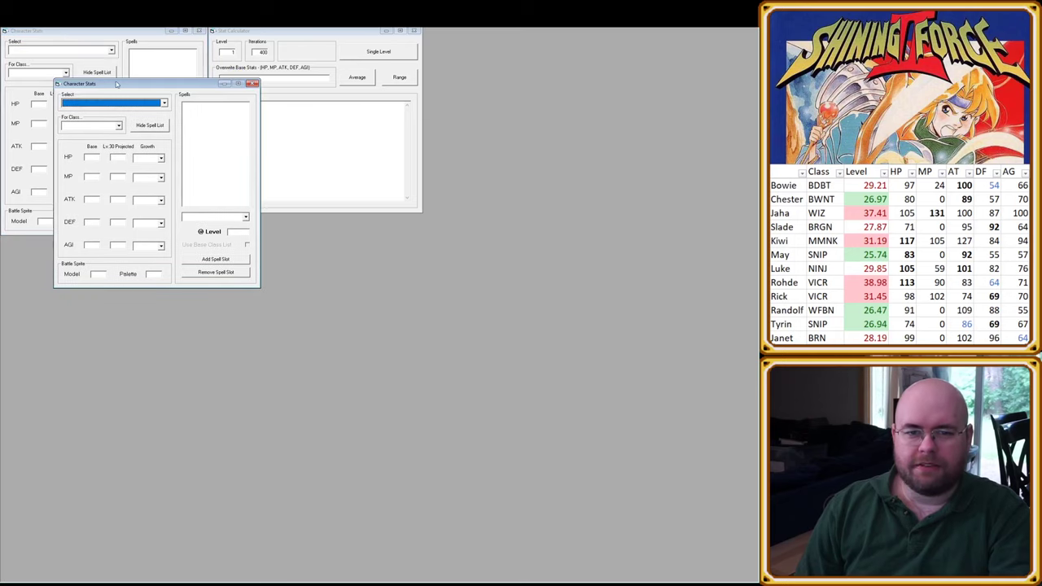
{"action": "left_click_drag", "start_coordinate": [120, 87], "coordinate": [66, 243]}
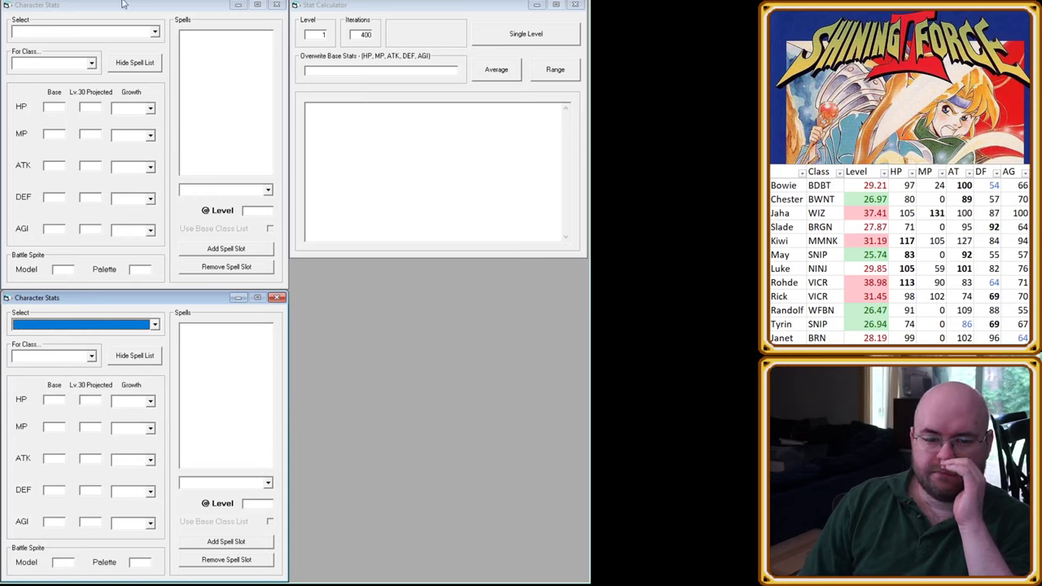
Step: Load BOWIE 1 and BOWIE 2 in the two stacked Character Stats windows and place a third one below the Stat Calculator
{"action": "left_click", "coordinate": [92, 46]}
{"action": "key", "text": "Down"}
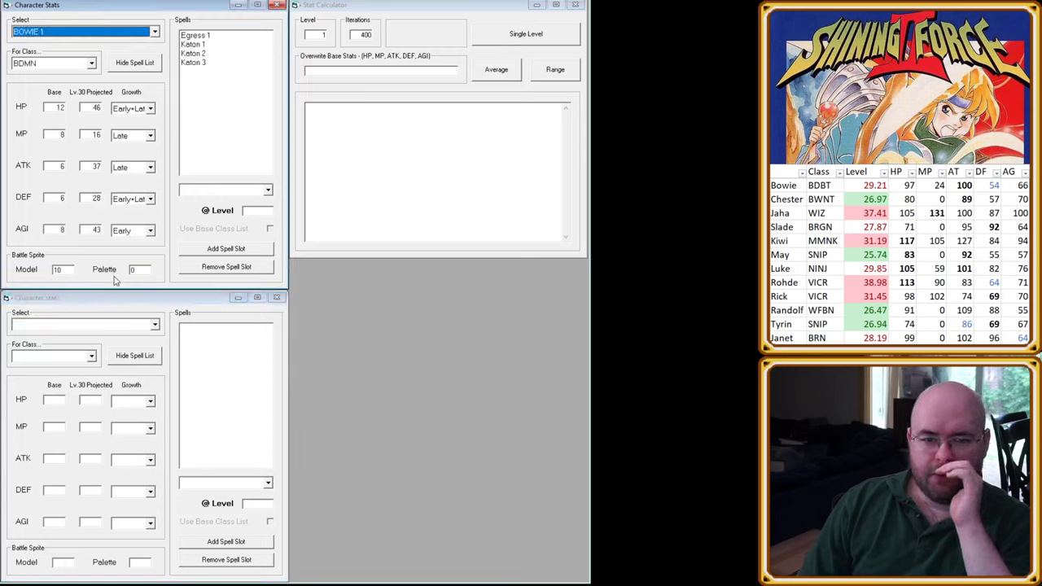
{"action": "left_click", "coordinate": [72, 329]}
{"action": "key", "text": "Down"}
{"action": "key", "text": "Down"}
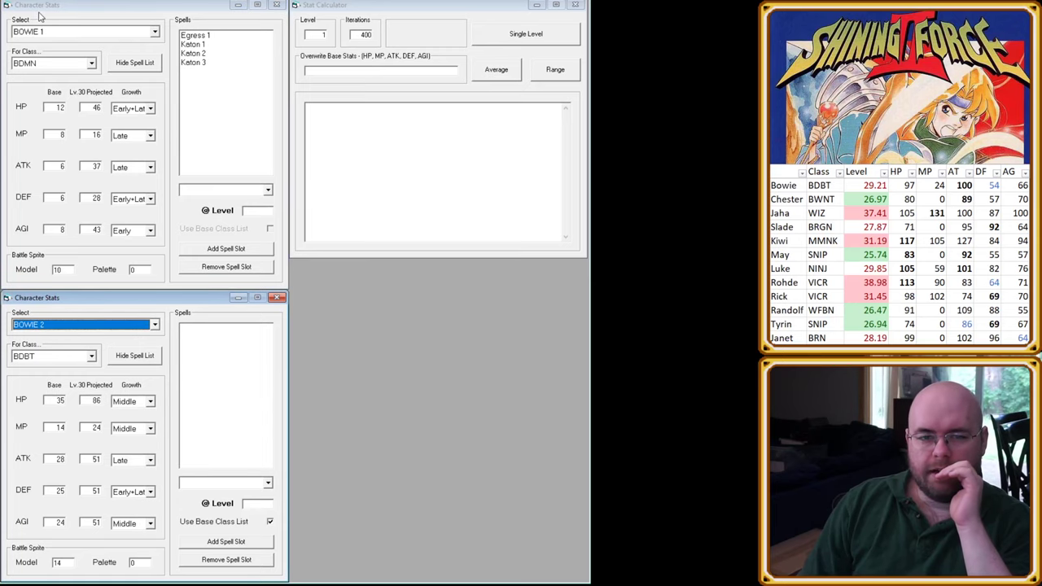
{"action": "key", "text": "ctrl+n"}
{"action": "left_click_drag", "start_coordinate": [250, 97], "coordinate": [447, 303]}
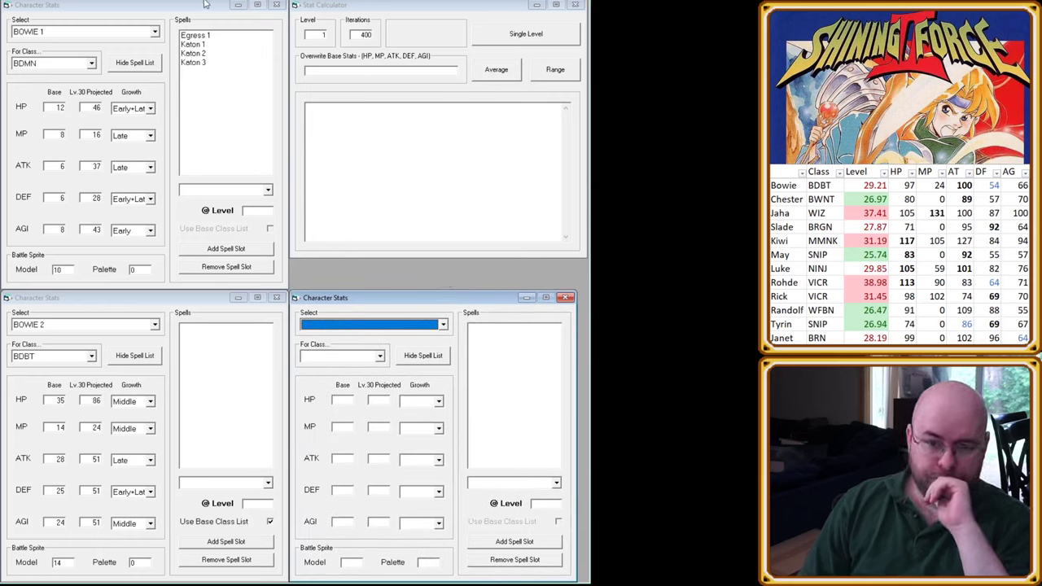
Step: Inspect the levels at which BOWIE 1 learns the Katon spells, ending on Katon 3
{"action": "left_click", "coordinate": [208, 44]}
{"action": "left_click", "coordinate": [208, 54]}
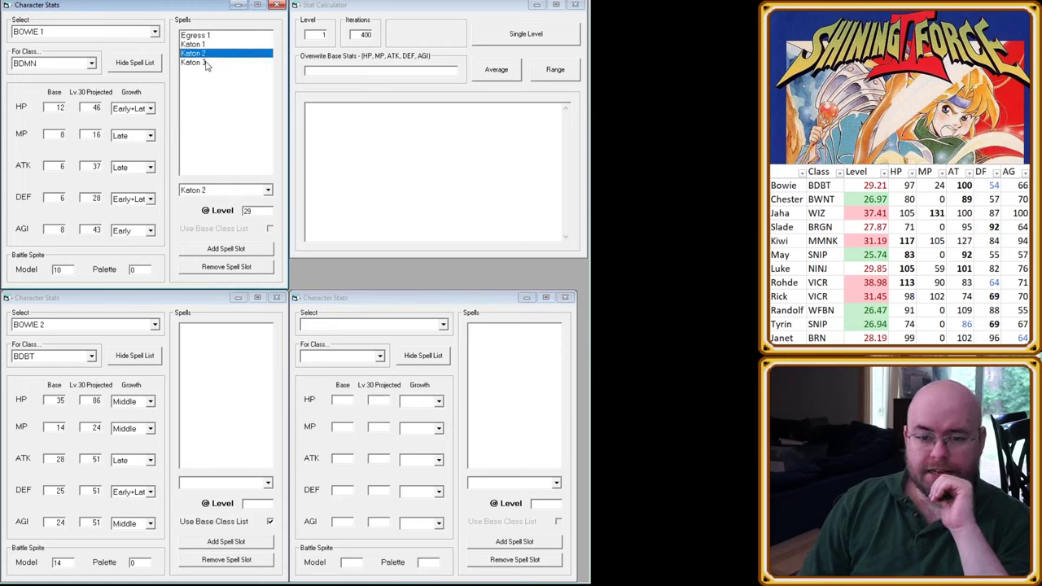
{"action": "left_click", "coordinate": [207, 63]}
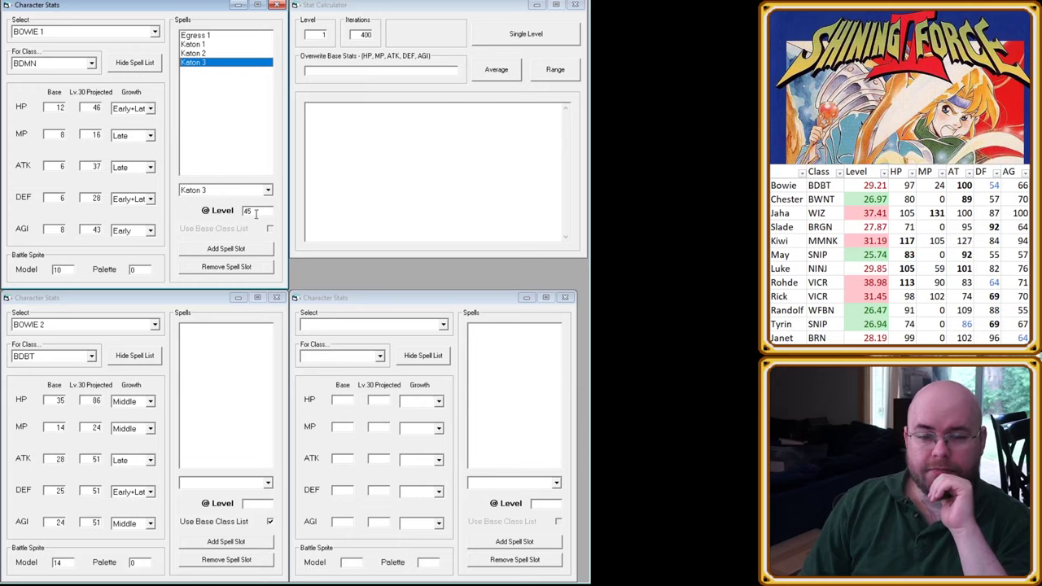
{"action": "left_click_drag", "start_coordinate": [259, 210], "coordinate": [243, 211]}
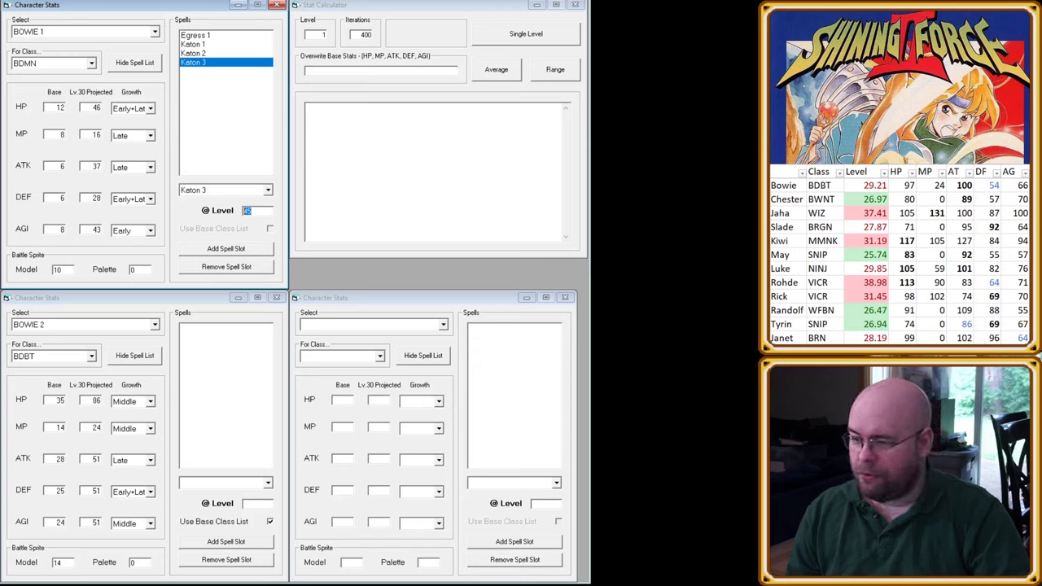
Step: Switch to the spreadsheet, show the sheet listing Bowie as an unpromoted BDMN, and select his DF value
{"action": "key", "text": "alt+Tab"}
{"action": "key", "text": "ctrl+Page_Down"}
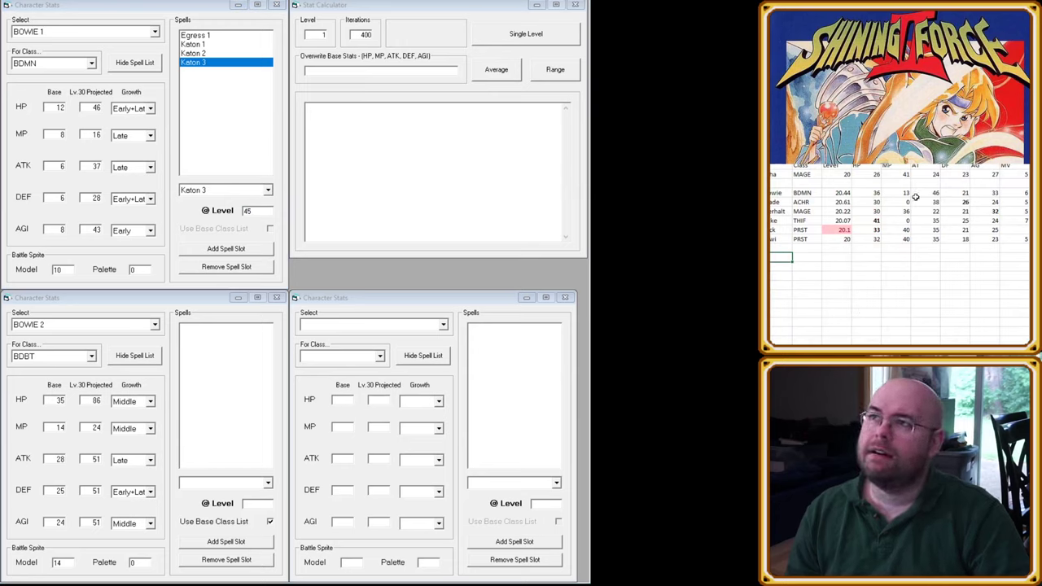
{"action": "left_click", "coordinate": [961, 193]}
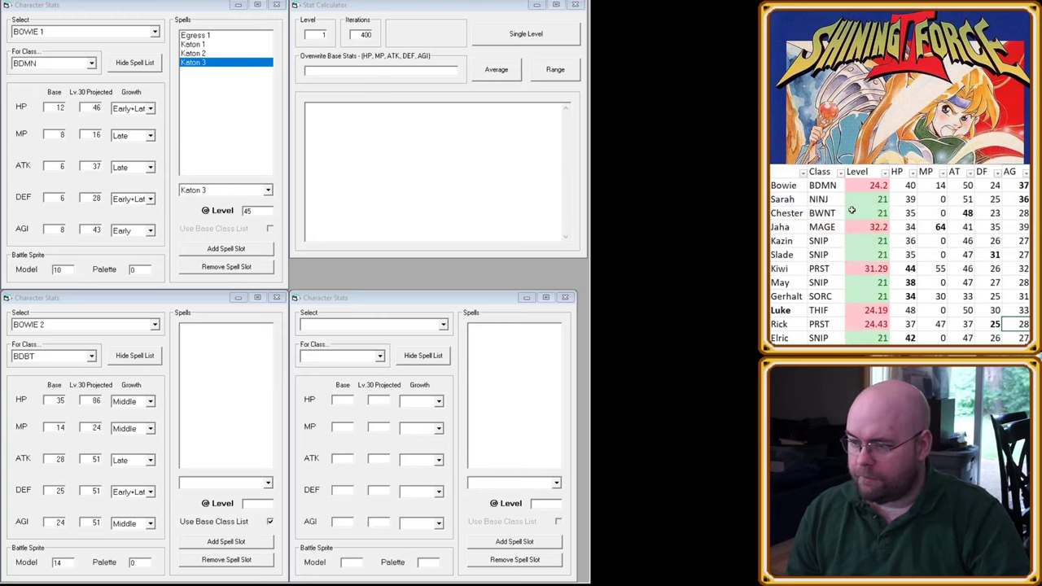
{"action": "left_click", "coordinate": [995, 185]}
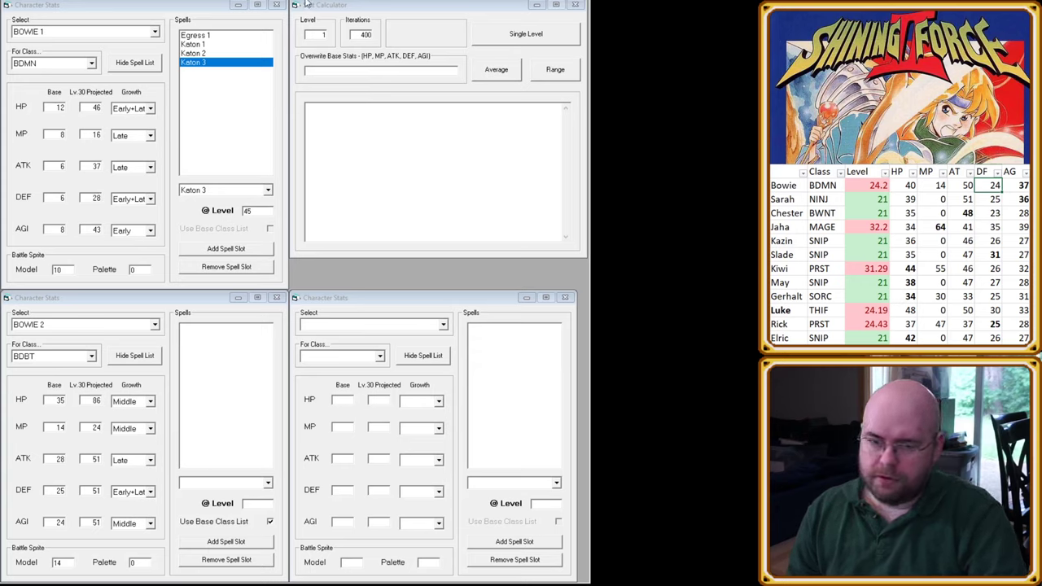
Step: Calculate BOWIE 1's single-level stats at level 1, and again with the level set to 24
{"action": "left_click", "coordinate": [87, 10]}
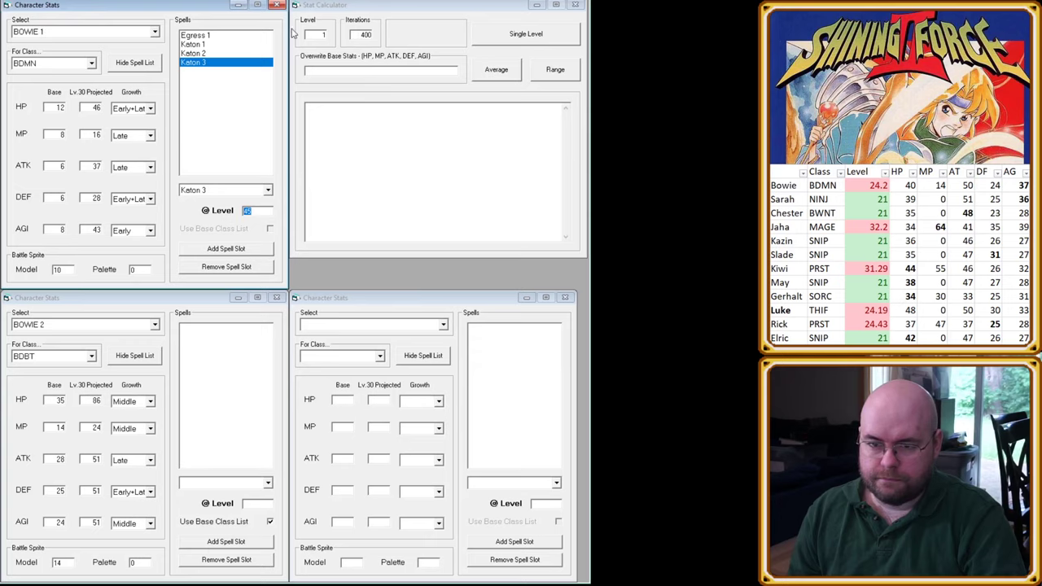
{"action": "left_click", "coordinate": [560, 39]}
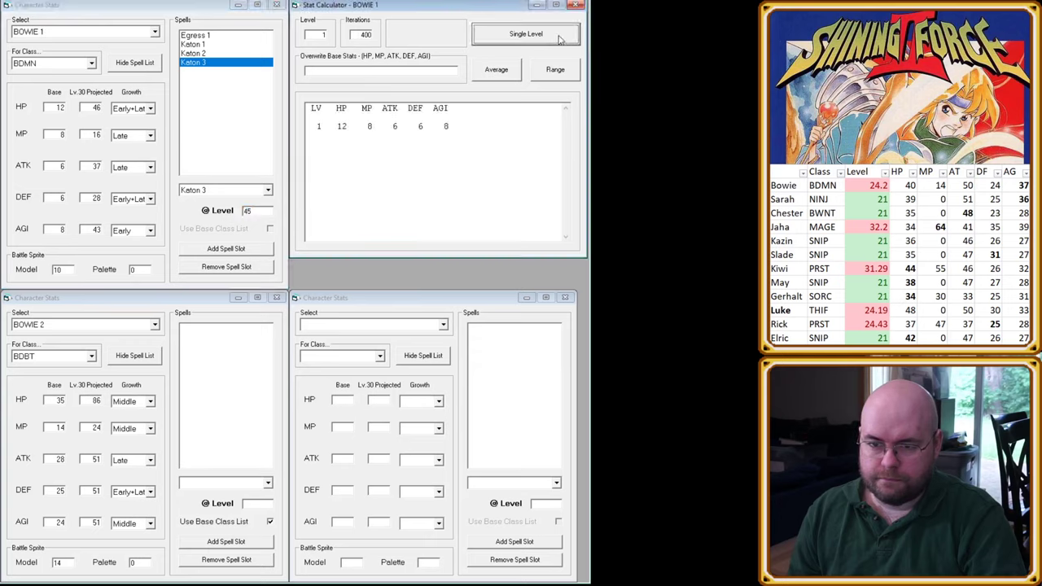
{"action": "double_click", "coordinate": [313, 36]}
{"action": "type", "text": "2"}
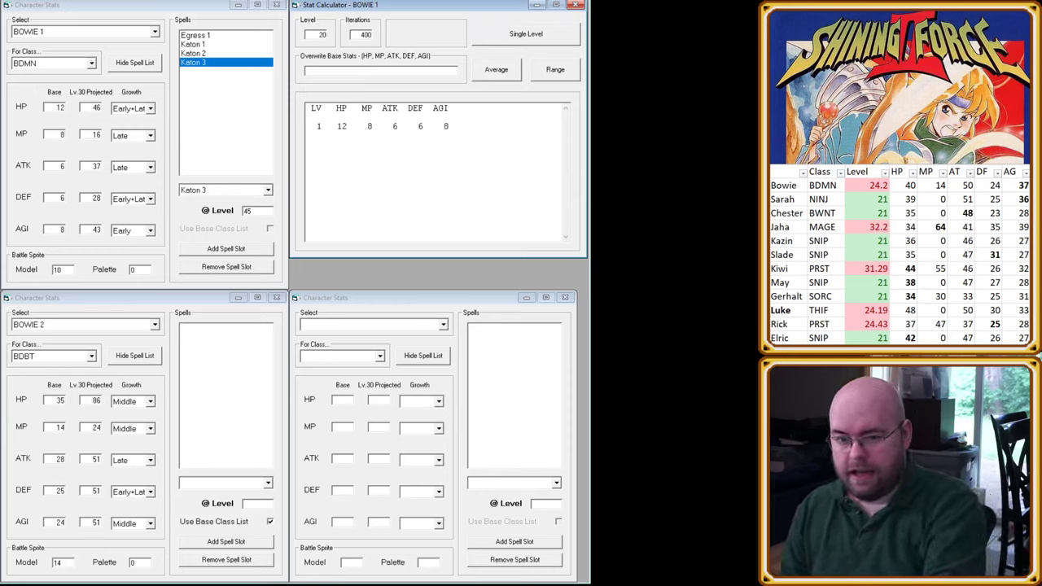
{"action": "type", "text": "4"}
{"action": "left_click", "coordinate": [533, 36]}
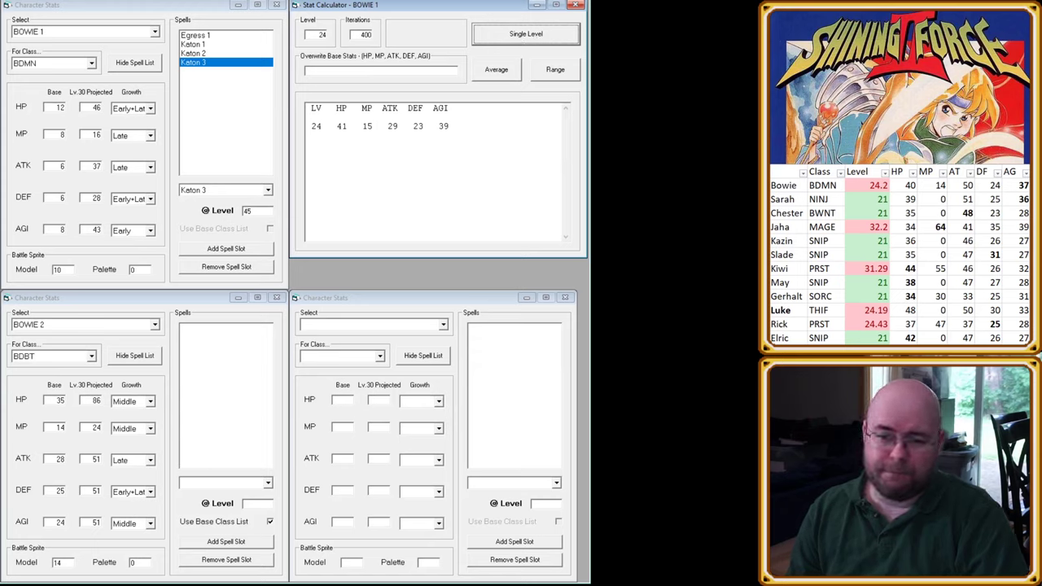
Step: Generate BOWIE 1's average and range stat tables and highlight the level 24 ranges
{"action": "left_click", "coordinate": [493, 69]}
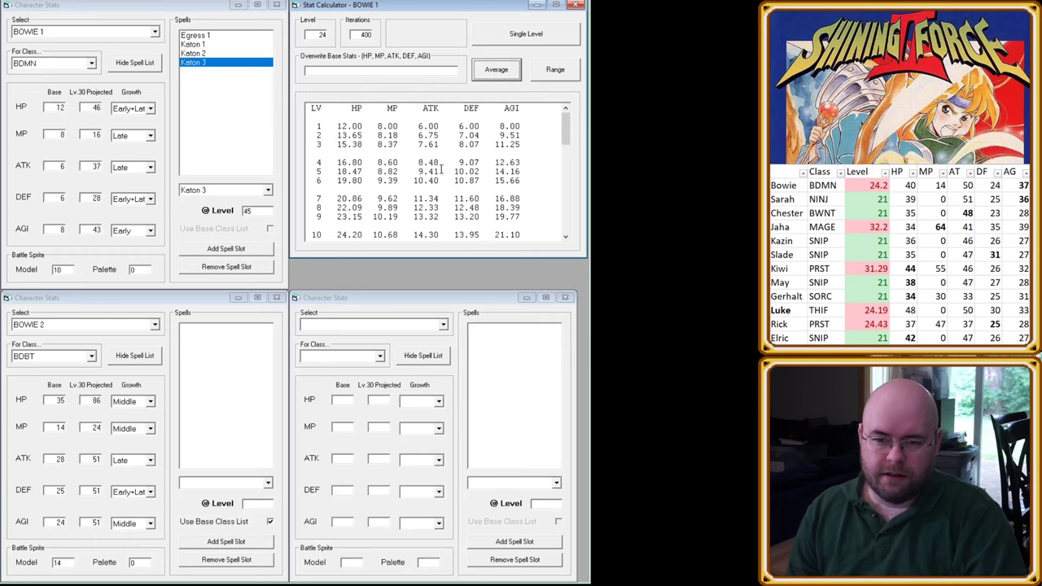
{"action": "scroll", "coordinate": [441, 165], "scroll_direction": "down", "scroll_amount": 7}
{"action": "left_click", "coordinate": [555, 69]}
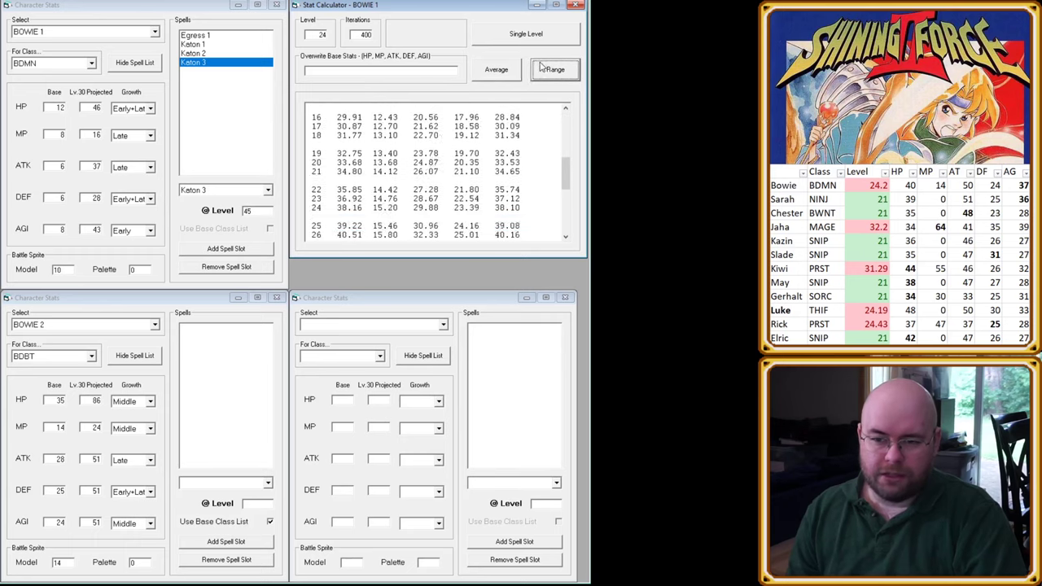
{"action": "scroll", "coordinate": [447, 228], "scroll_direction": "down", "scroll_amount": 5}
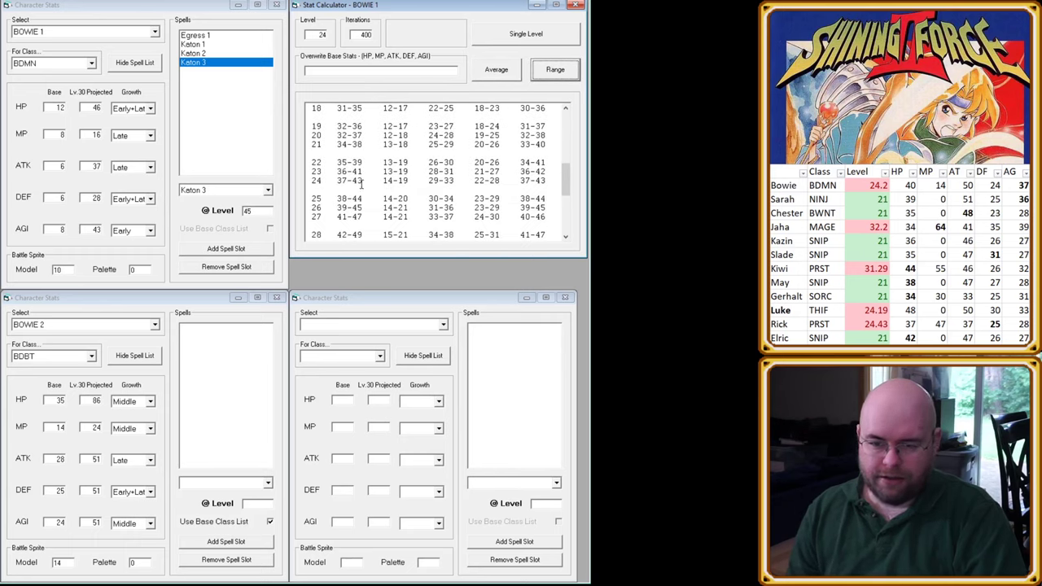
{"action": "left_click_drag", "start_coordinate": [339, 180], "coordinate": [547, 183]}
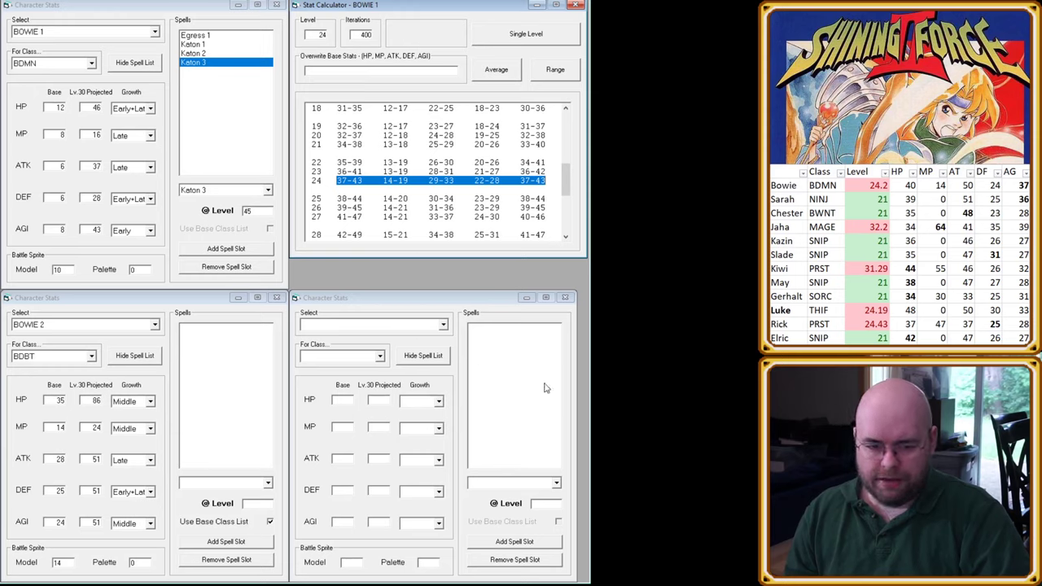
Step: Show the spreadsheet's sheet listing Bowie as BDBT and calculate BOWIE 1's single-level stats at level 29
{"action": "left_click", "coordinate": [79, 303]}
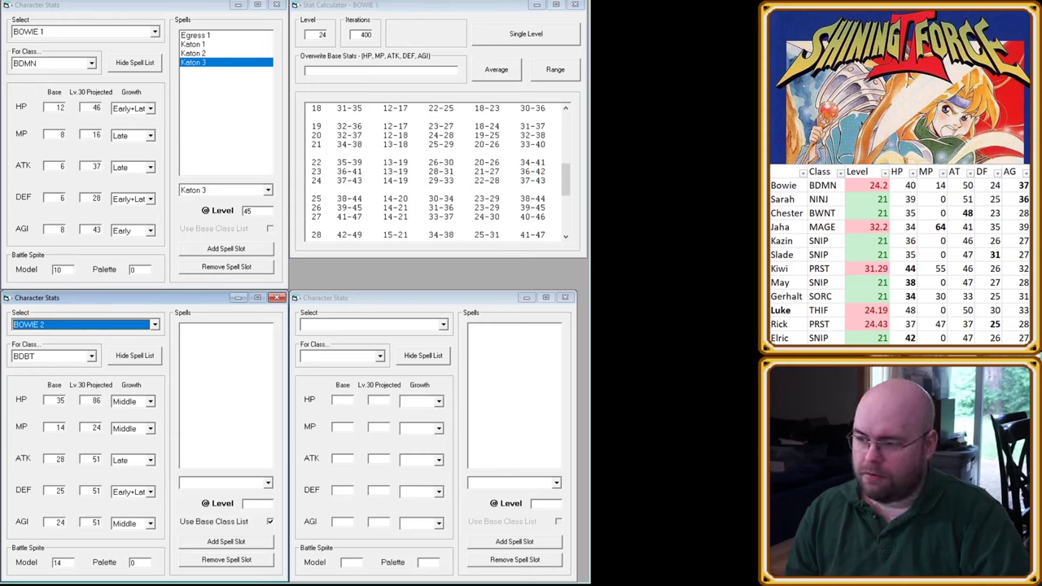
{"action": "left_click", "coordinate": [995, 185]}
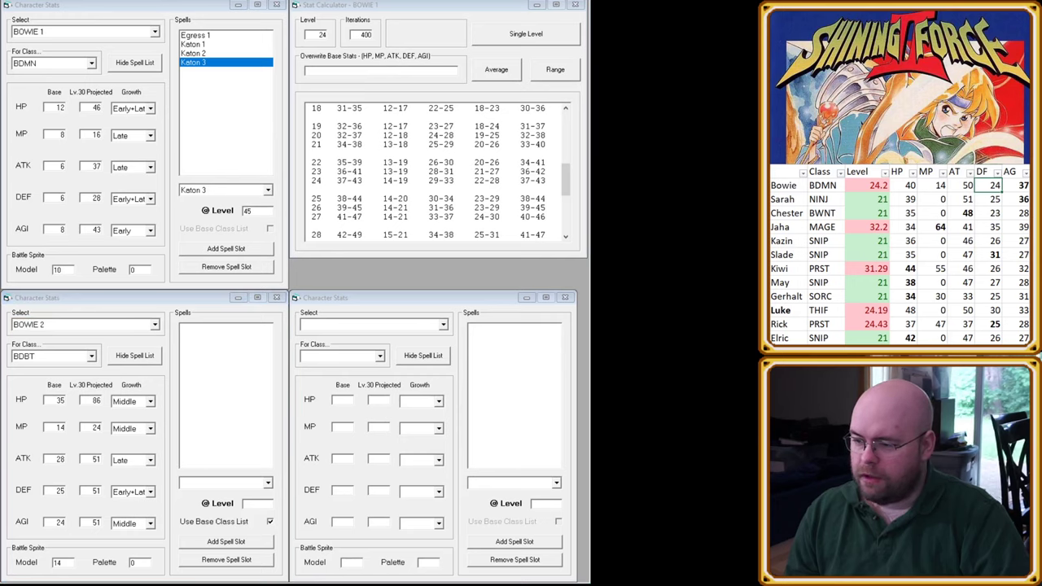
{"action": "key", "text": "ctrl+Page_Down"}
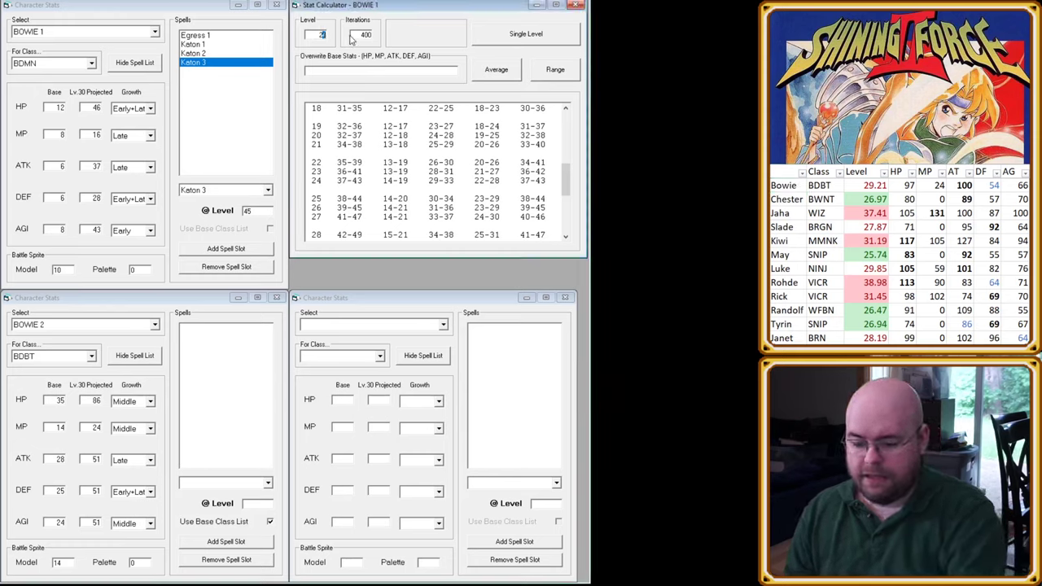
{"action": "left_click", "coordinate": [516, 36]}
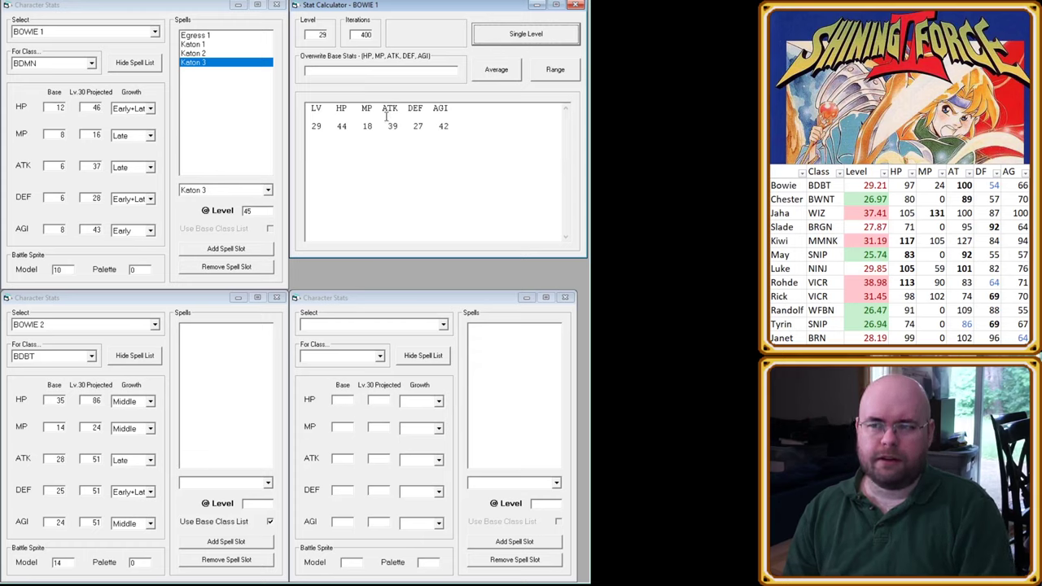
Step: Try to calculate the level 29 single-level stats for BOWIE 2
{"action": "left_click", "coordinate": [165, 308]}
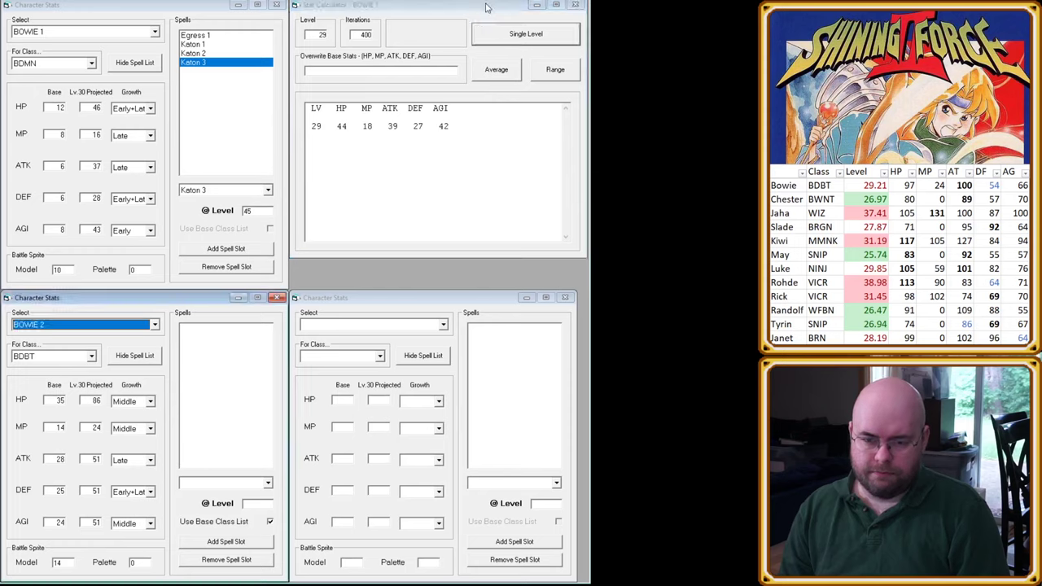
{"action": "left_click", "coordinate": [499, 50]}
{"action": "left_click", "coordinate": [529, 36]}
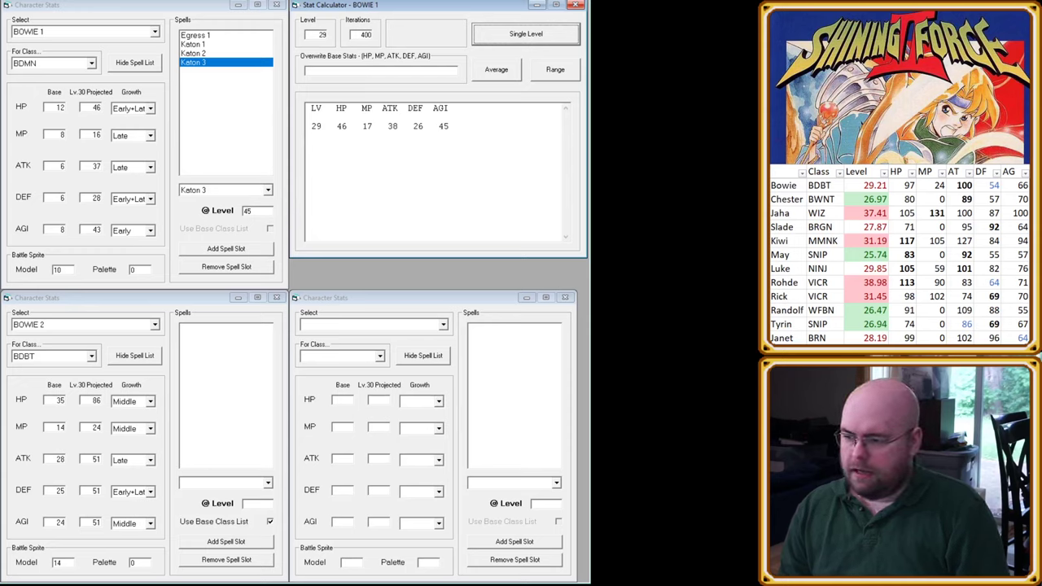
Step: Return the spreadsheet to Bowie's BDMN sheet and recalculate BOWIE 1's single-level stats at level 24
{"action": "left_click", "coordinate": [783, 184]}
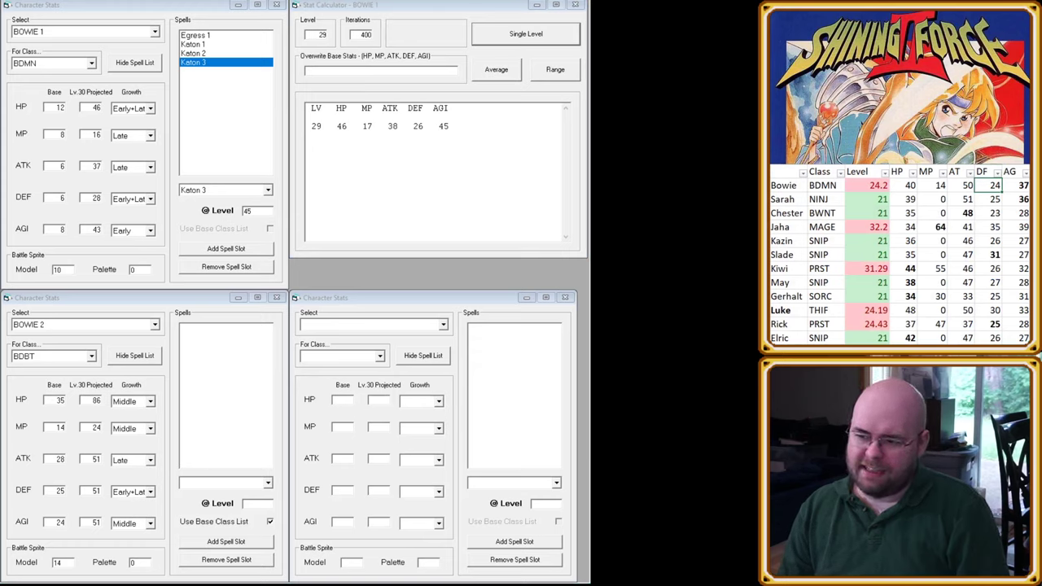
{"action": "left_click", "coordinate": [383, 71]}
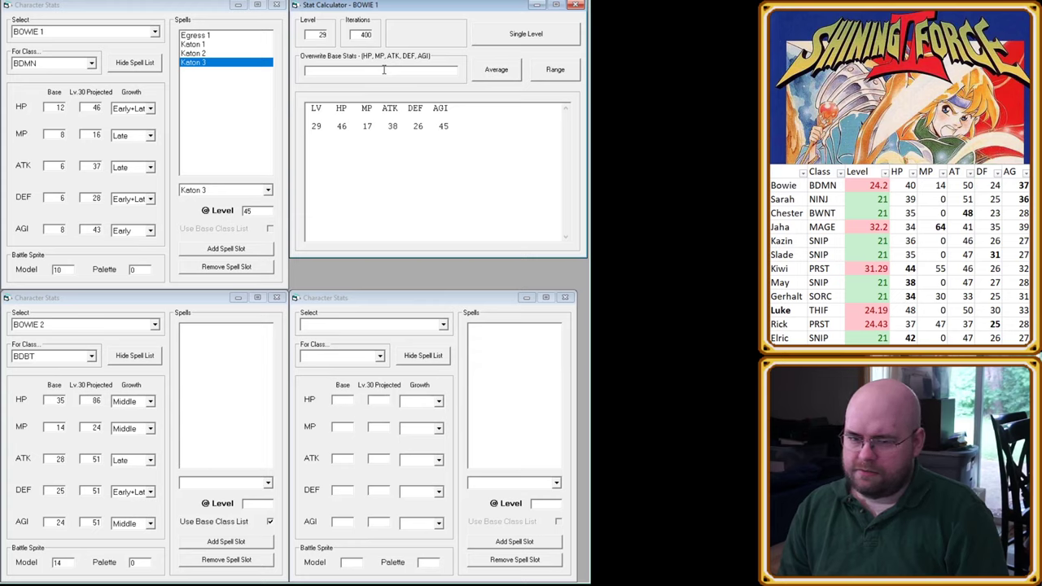
{"action": "double_click", "coordinate": [321, 34]}
{"action": "type", "text": "24"}
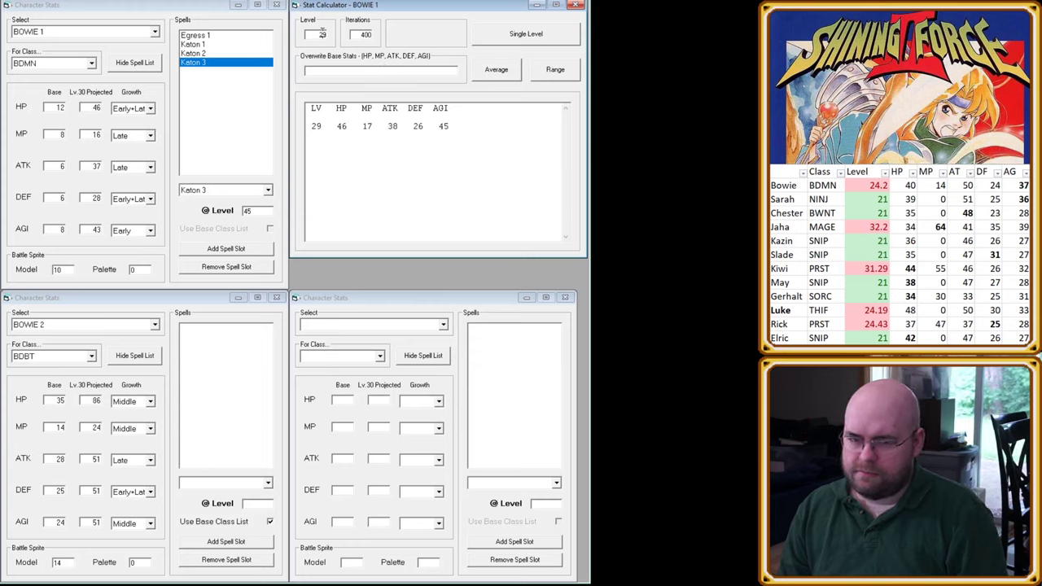
{"action": "left_click", "coordinate": [511, 35]}
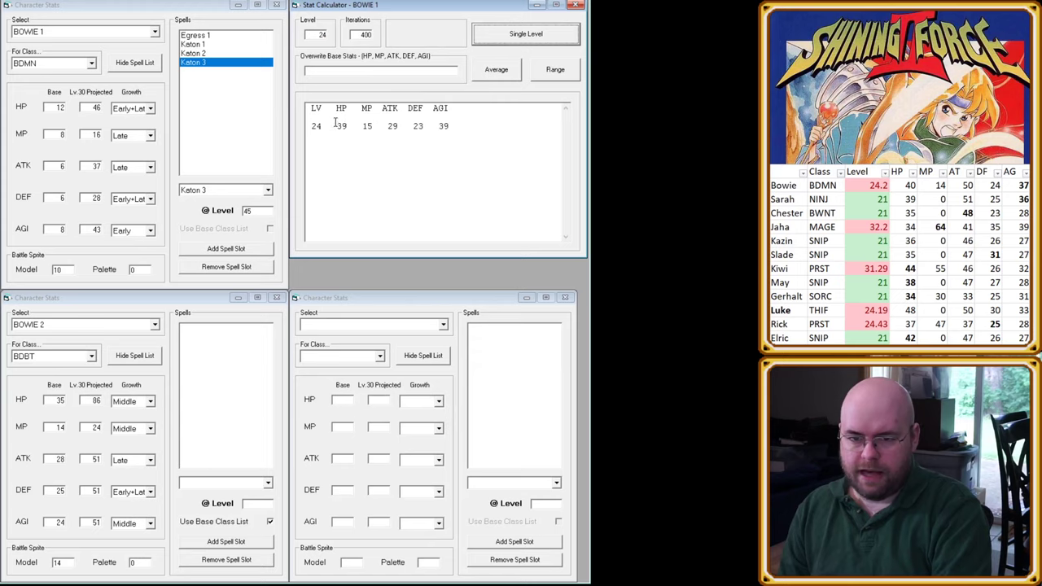
Step: Overwrite BOWIE 1's base stats in the Stat Calculator with 40, 14, 29, 24, 37
{"action": "left_click", "coordinate": [342, 71]}
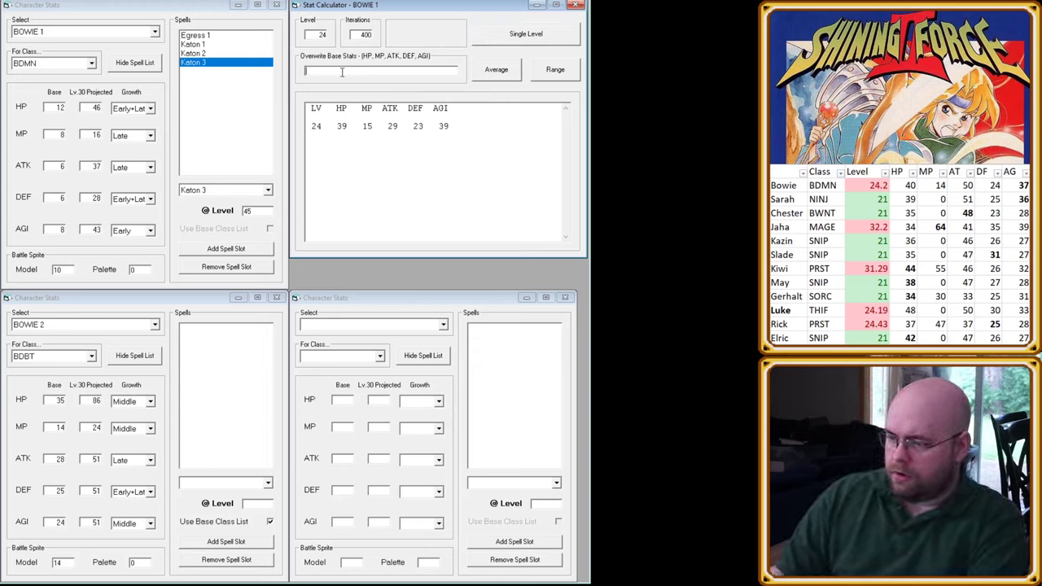
{"action": "type", "text": "40"}
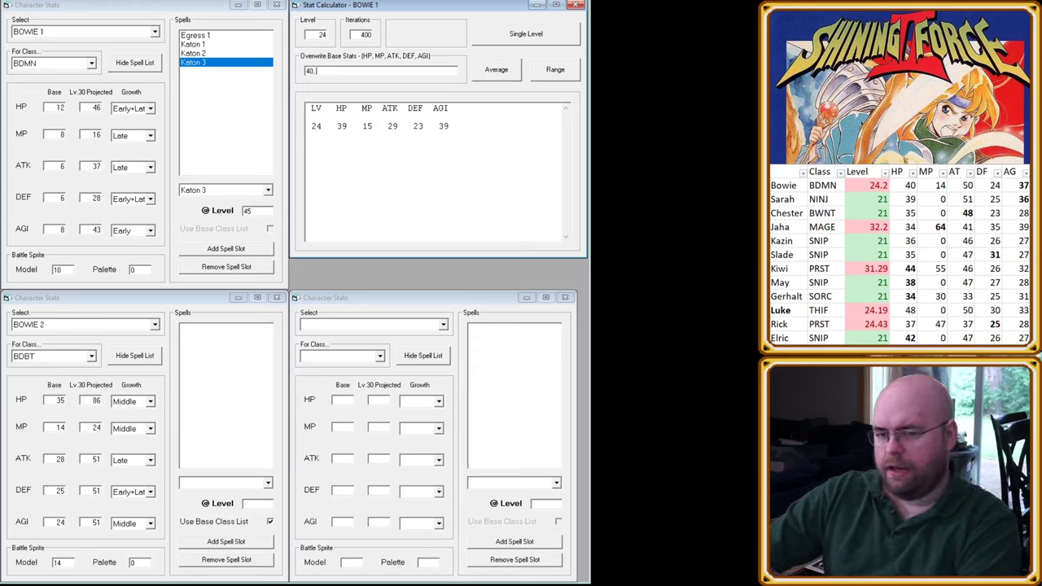
{"action": "type", "text": ", 14, "}
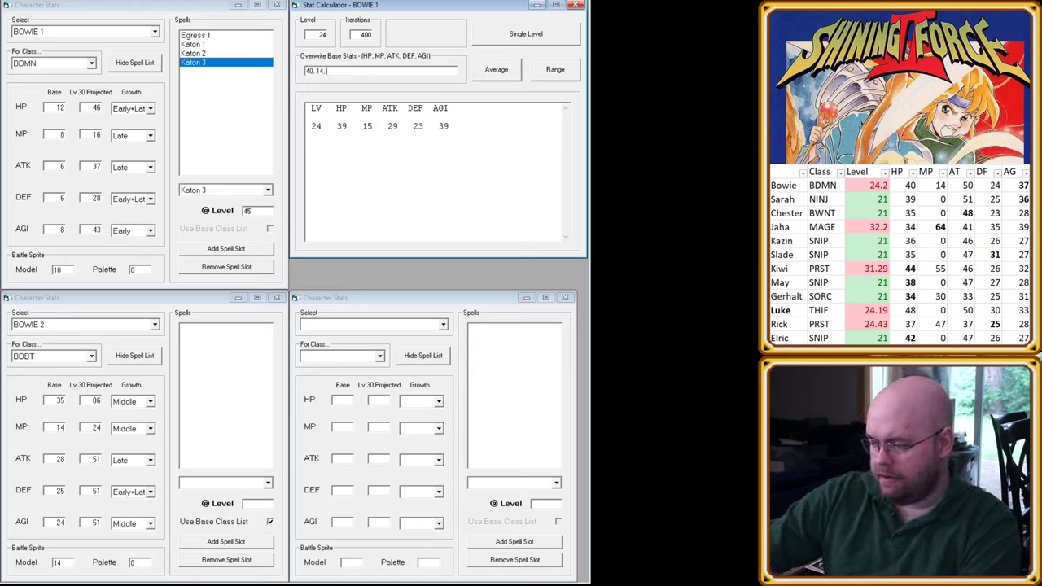
{"action": "type", "text": "50, 24, 3"}
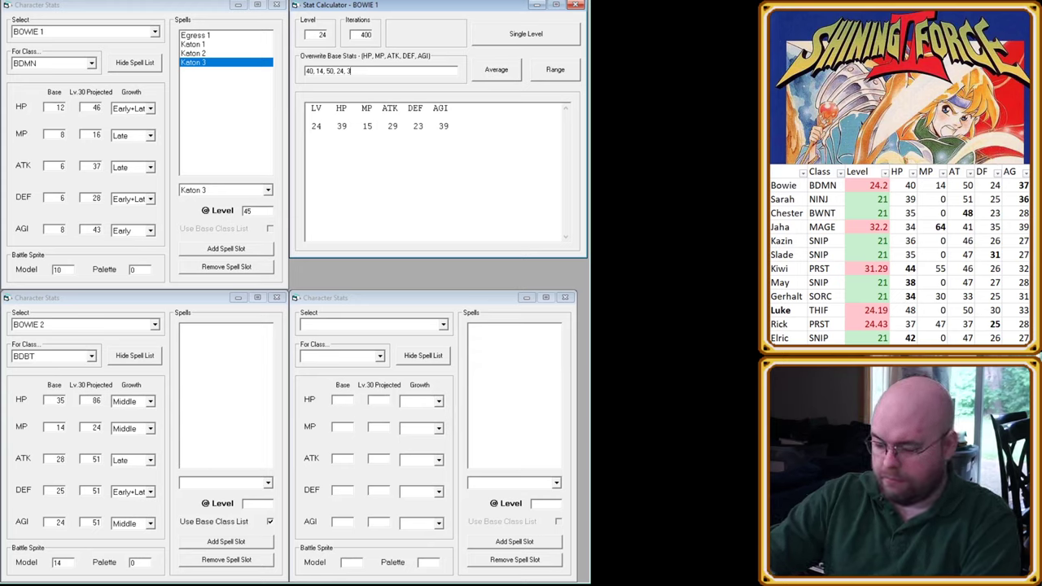
{"action": "type", "text": "7"}
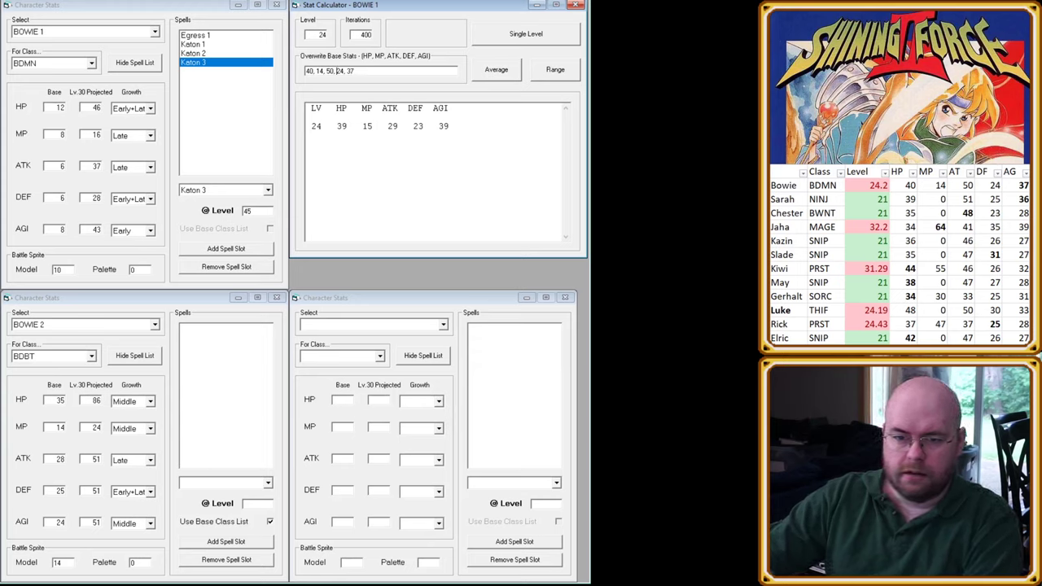
{"action": "key", "text": "BackSpace"}
{"action": "key", "text": "BackSpace"}
{"action": "type", "text": "29"}
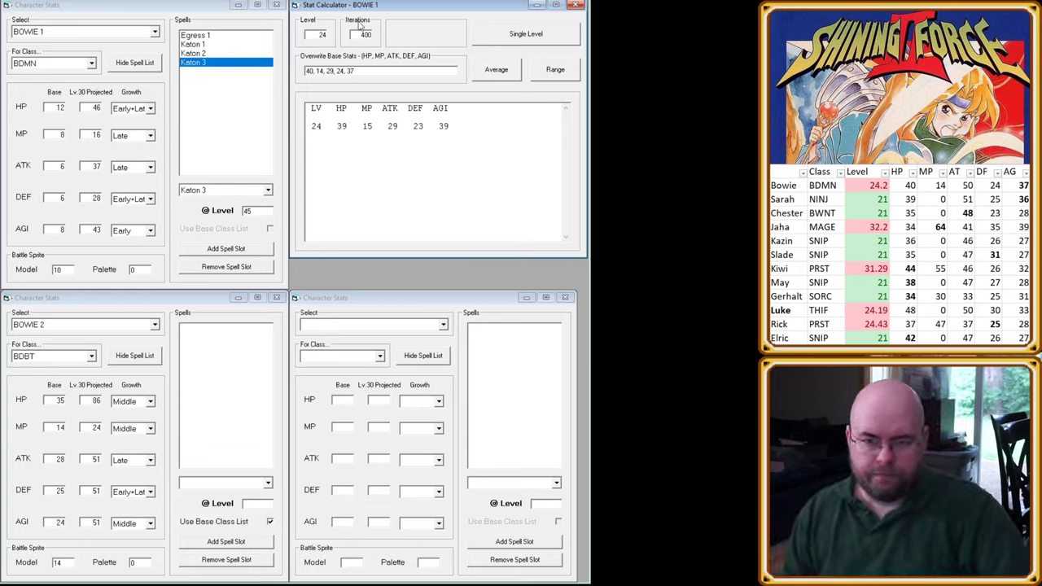
Step: Reopen the Stat Calculator with the overwritten base stats 40,14,29,24,37 and calculate BOWIE 1's single-level stats at level 1
{"action": "left_click_drag", "start_coordinate": [358, 70], "coordinate": [318, 60]}
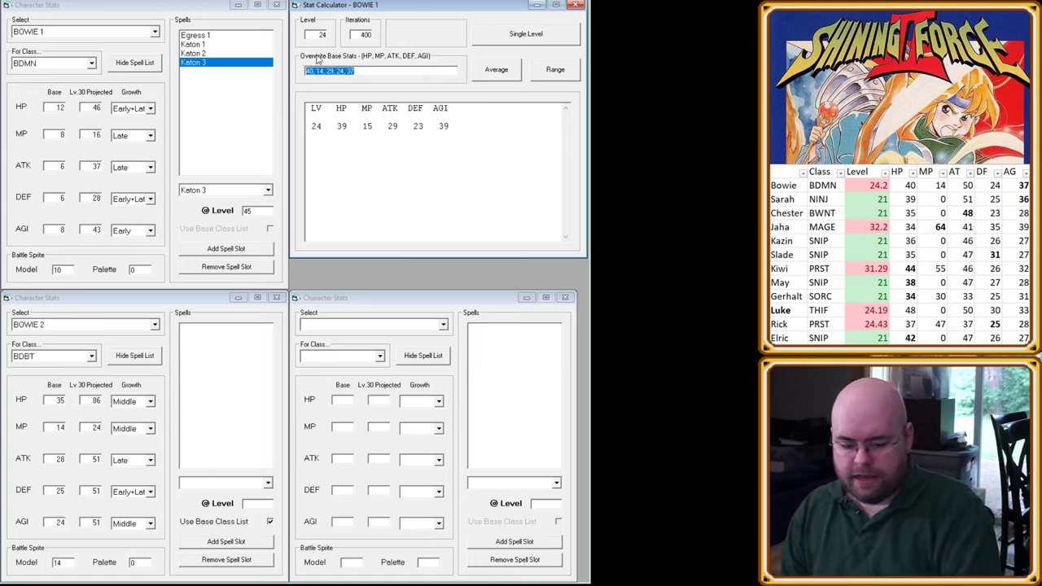
{"action": "left_click", "coordinate": [575, 5]}
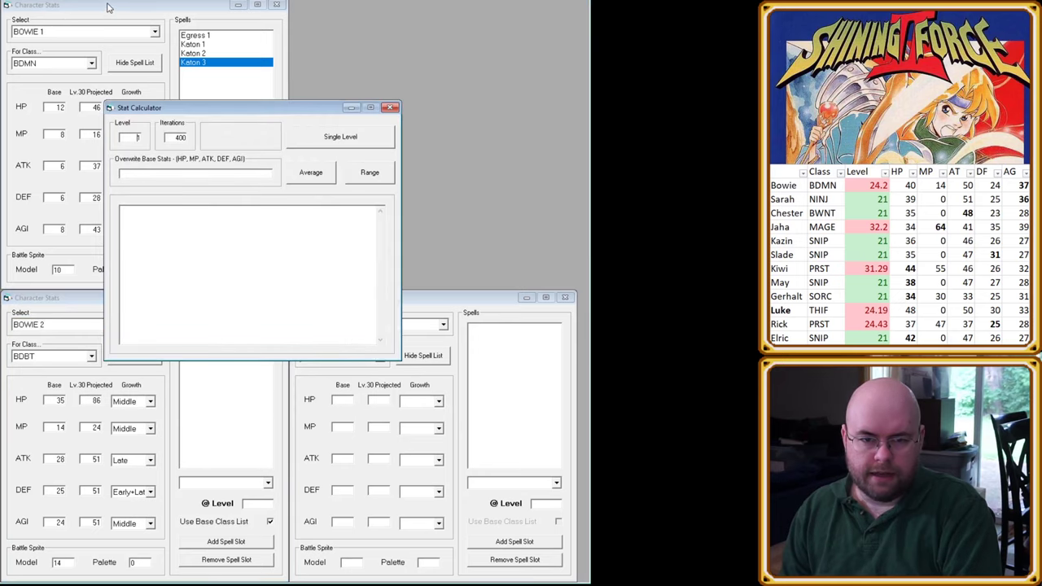
{"action": "left_click", "coordinate": [177, 174]}
{"action": "type", "text": "40,14,29,24,37"}
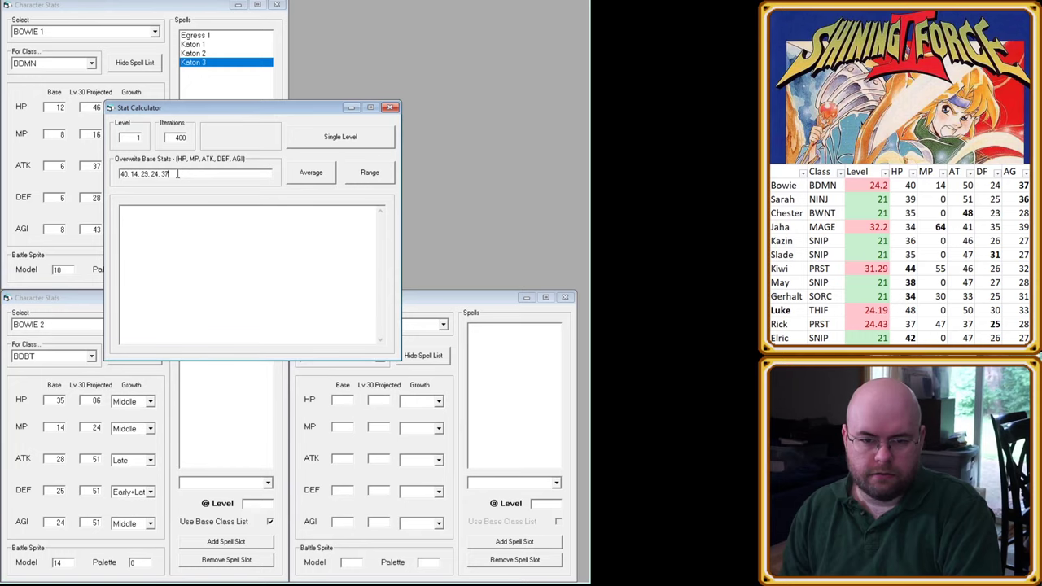
{"action": "left_click", "coordinate": [362, 137]}
{"action": "left_click_drag", "start_coordinate": [239, 108], "coordinate": [366, 42]}
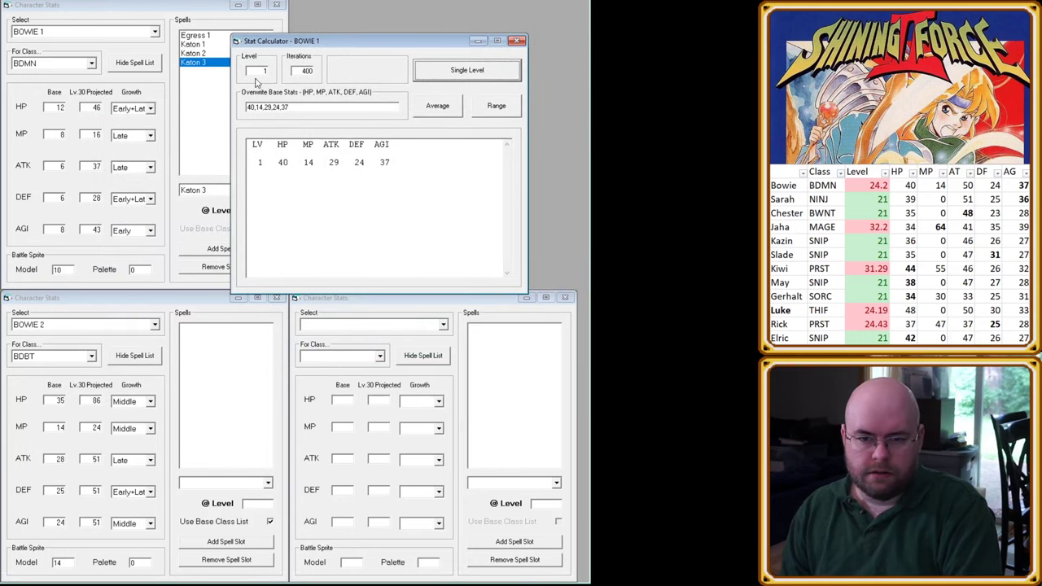
Step: Set the level to 29 and calculate BOWIE 1's single-level stats from the overwritten base stats
{"action": "double_click", "coordinate": [253, 71]}
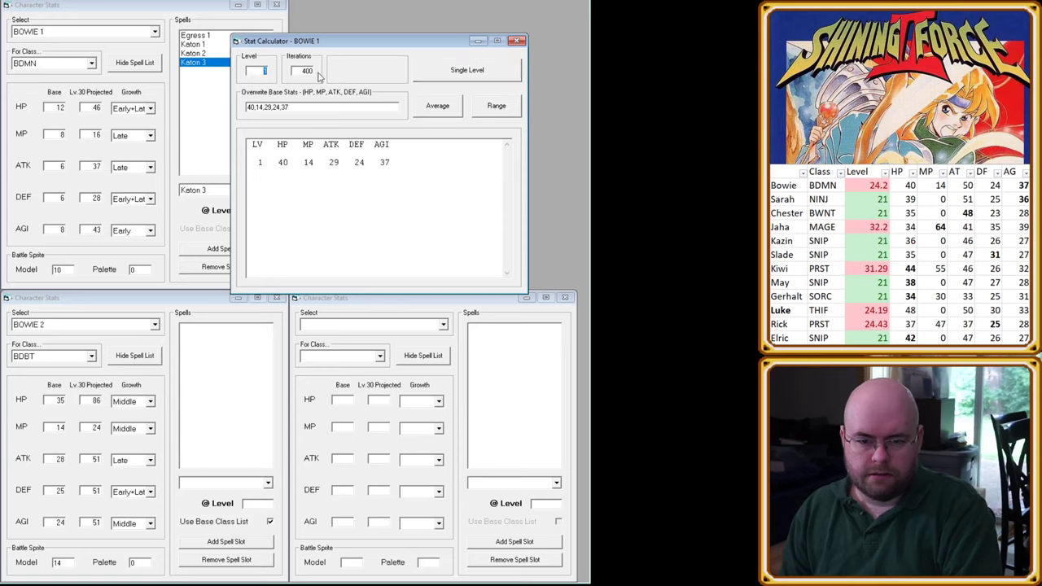
{"action": "type", "text": "29"}
{"action": "left_click", "coordinate": [449, 69]}
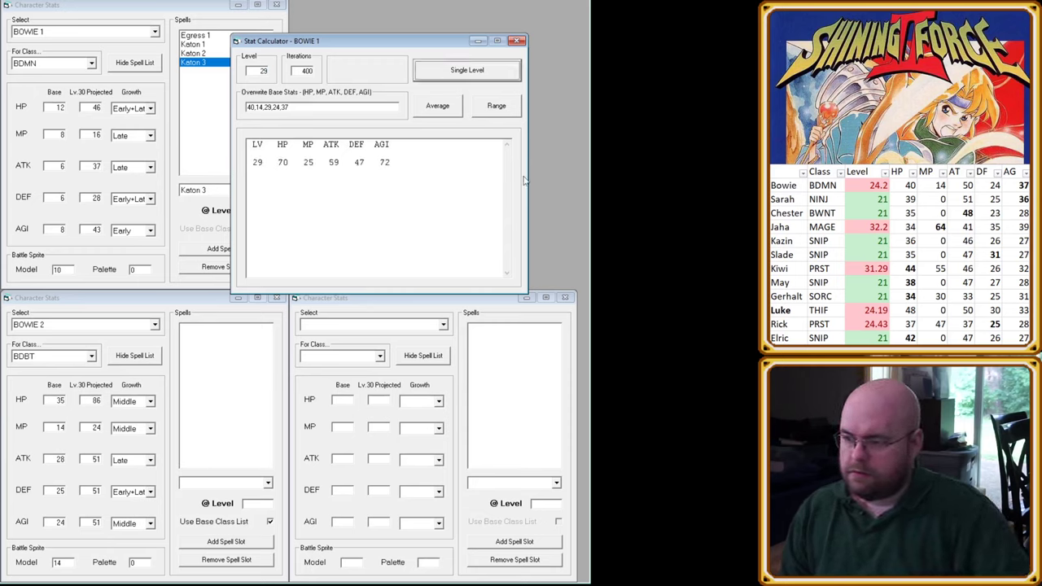
Step: Show the spreadsheet's sheet listing Bowie as BDBT and calculate BOWIE 2's level 29 stats from the overwritten base stats
{"action": "key", "text": "alt+Tab"}
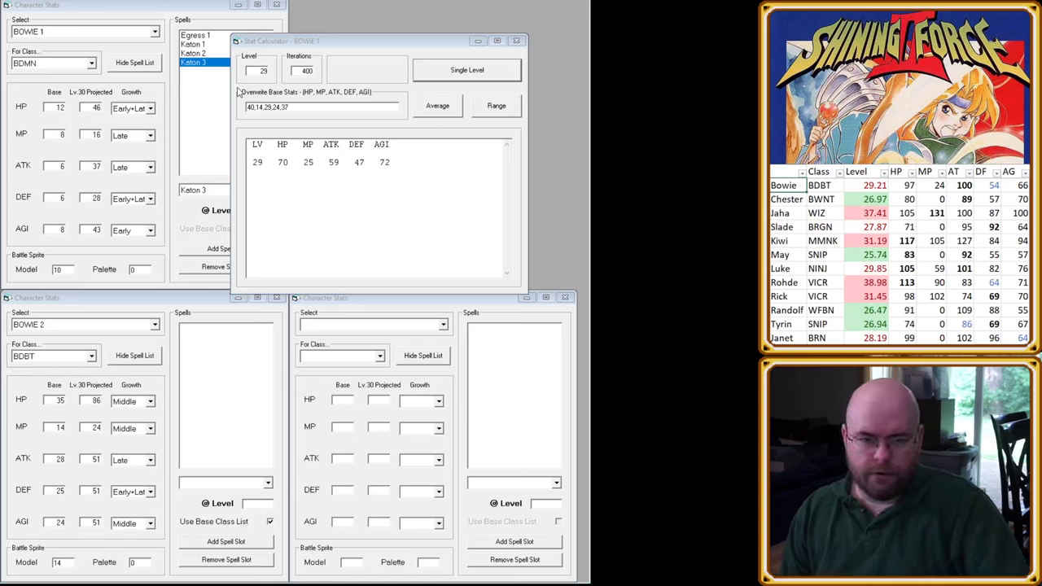
{"action": "left_click", "coordinate": [192, 14]}
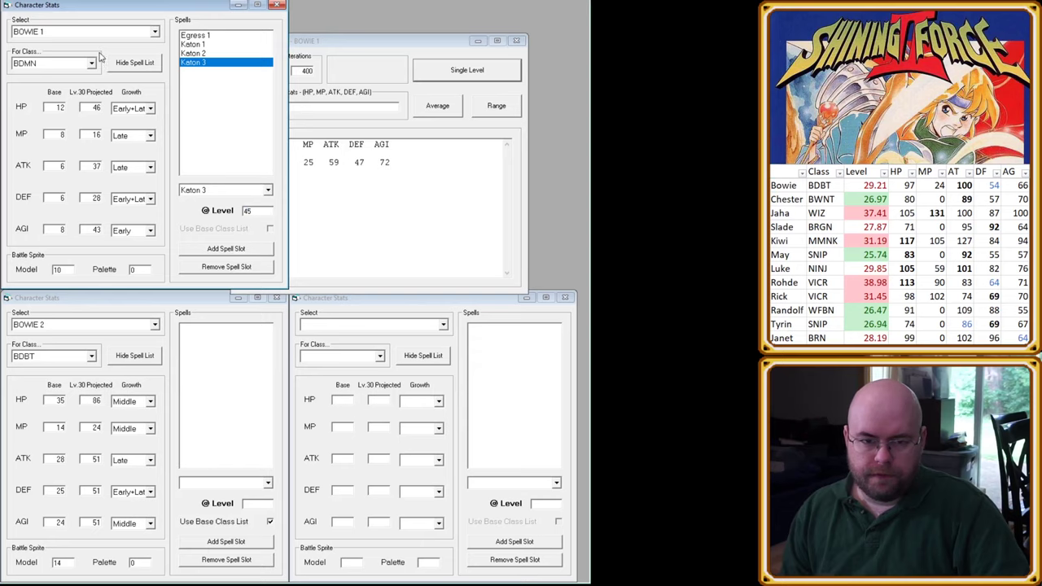
{"action": "scroll", "coordinate": [99, 57], "scroll_direction": "down", "scroll_amount": 1}
{"action": "left_click", "coordinate": [453, 73]}
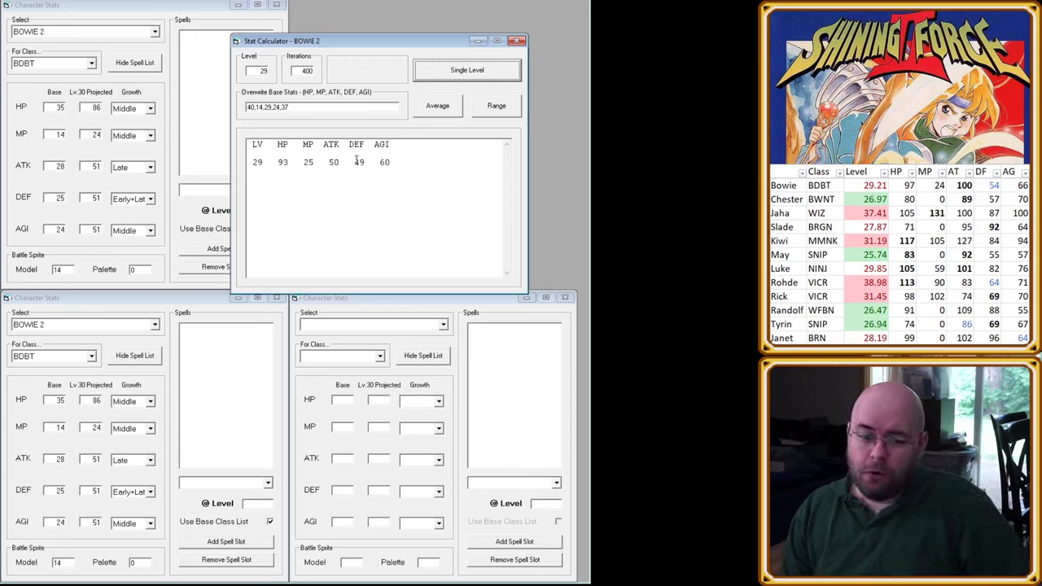
Step: Change the two Bowie character windows to SARAH 1 and SARAH 2
{"action": "left_click", "coordinate": [38, 491]}
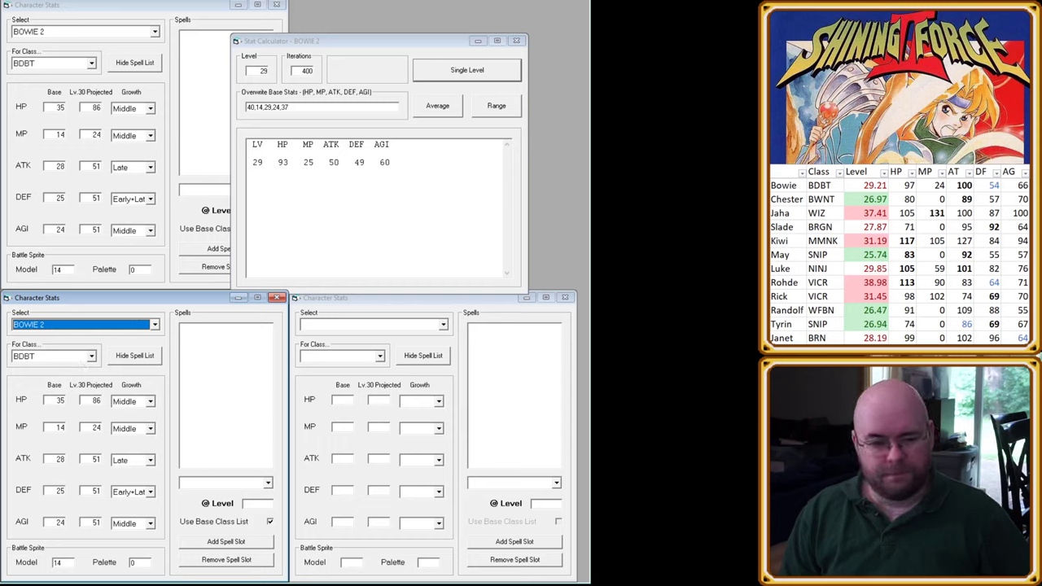
{"action": "left_click", "coordinate": [93, 45]}
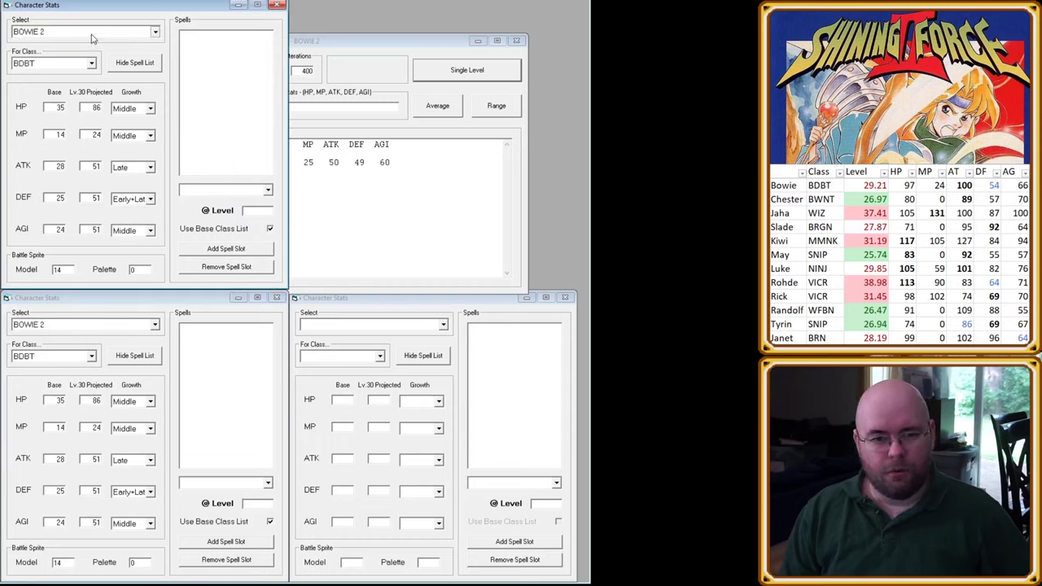
{"action": "key", "text": "Down"}
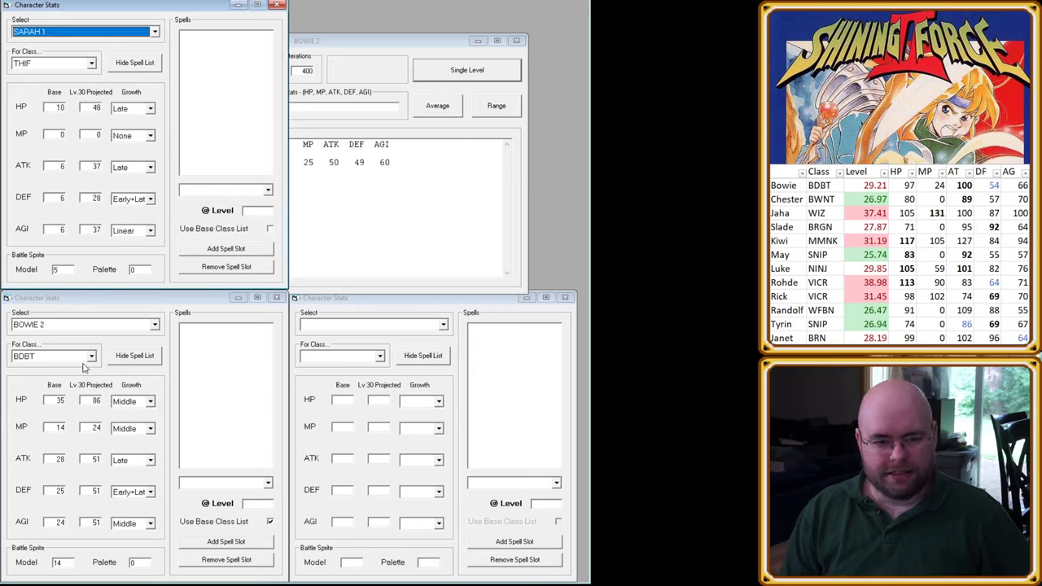
{"action": "left_click", "coordinate": [85, 334]}
{"action": "key", "text": "Down"}
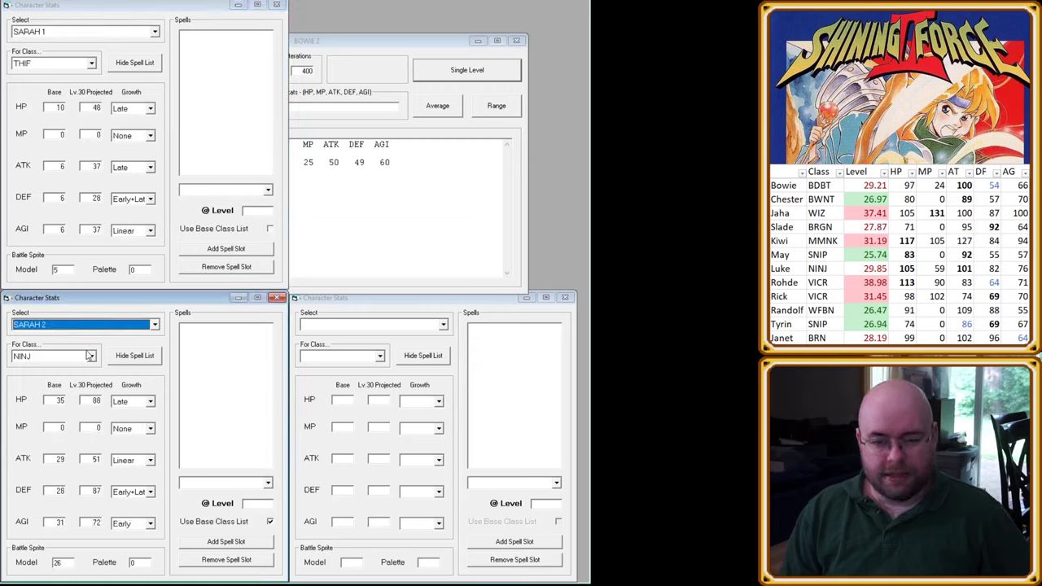
Step: Find Sarah's NINJ row in the spreadsheet and select her stats from HP through AG
{"action": "scroll", "coordinate": [874, 277], "scroll_direction": "down", "scroll_amount": 3}
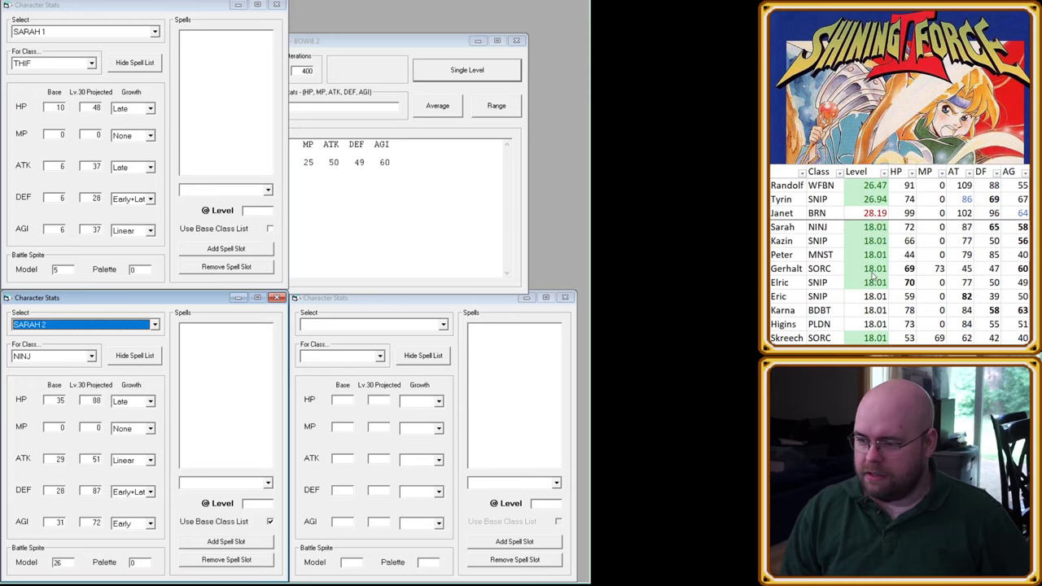
{"action": "left_click", "coordinate": [895, 227]}
{"action": "left_click_drag", "start_coordinate": [898, 227], "coordinate": [1003, 232]}
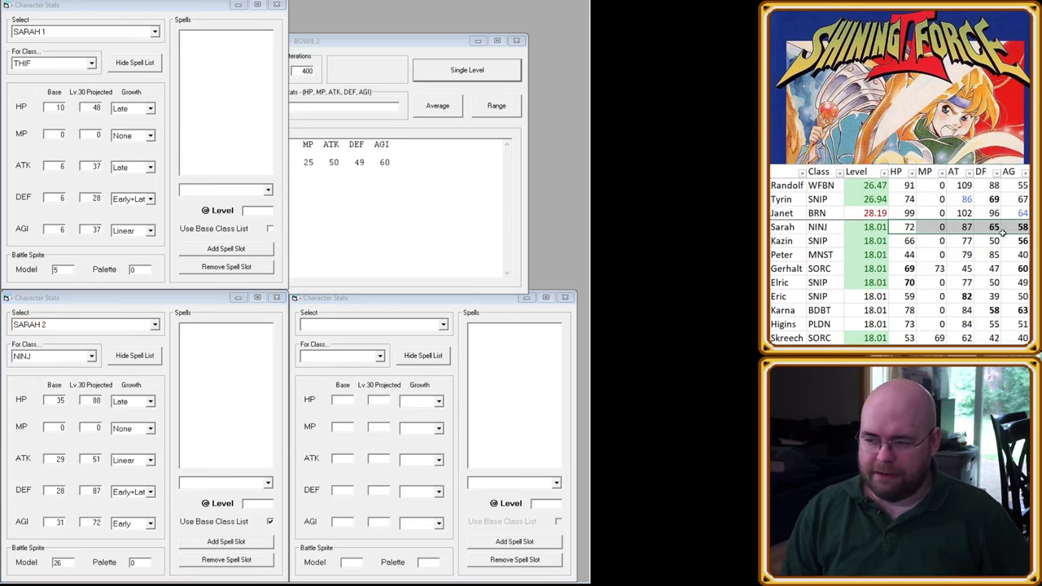
Step: Load LUKE 2 in the empty Character Stats window and set the level for Detox 1 to 22
{"action": "left_click", "coordinate": [368, 326]}
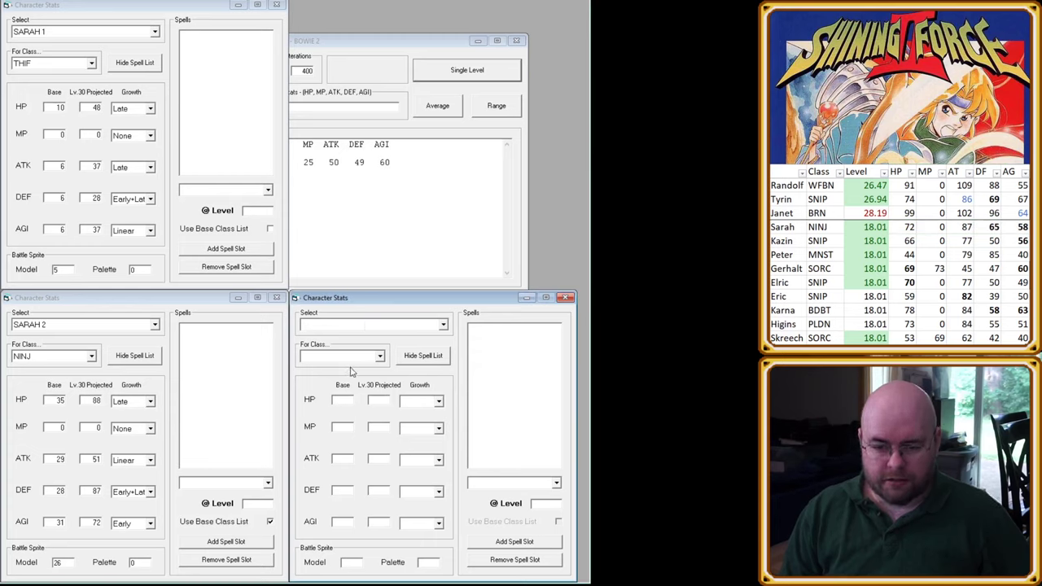
{"action": "scroll", "coordinate": [345, 340], "scroll_direction": "down", "scroll_amount": 1}
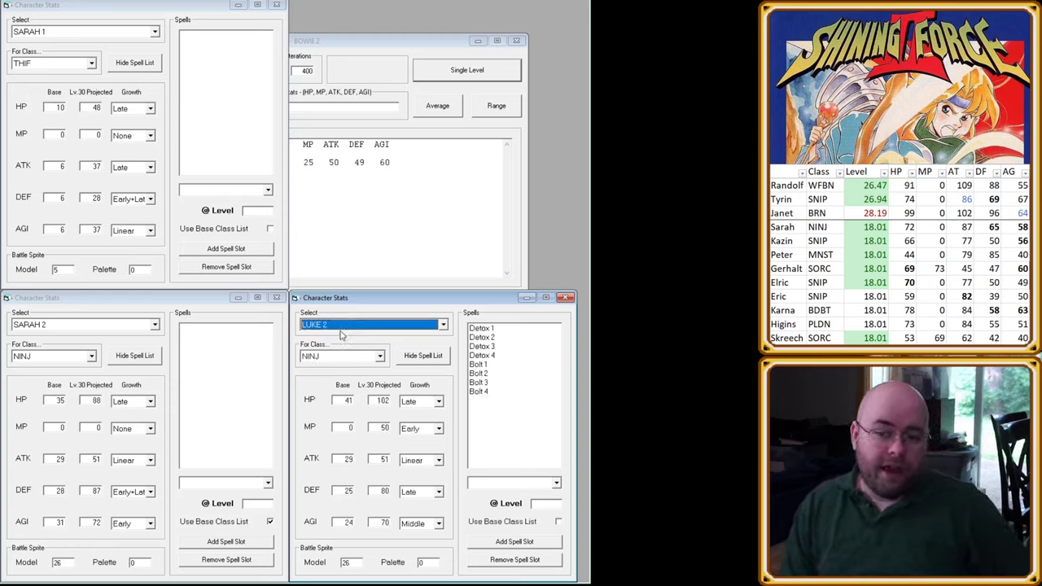
{"action": "left_click", "coordinate": [492, 329]}
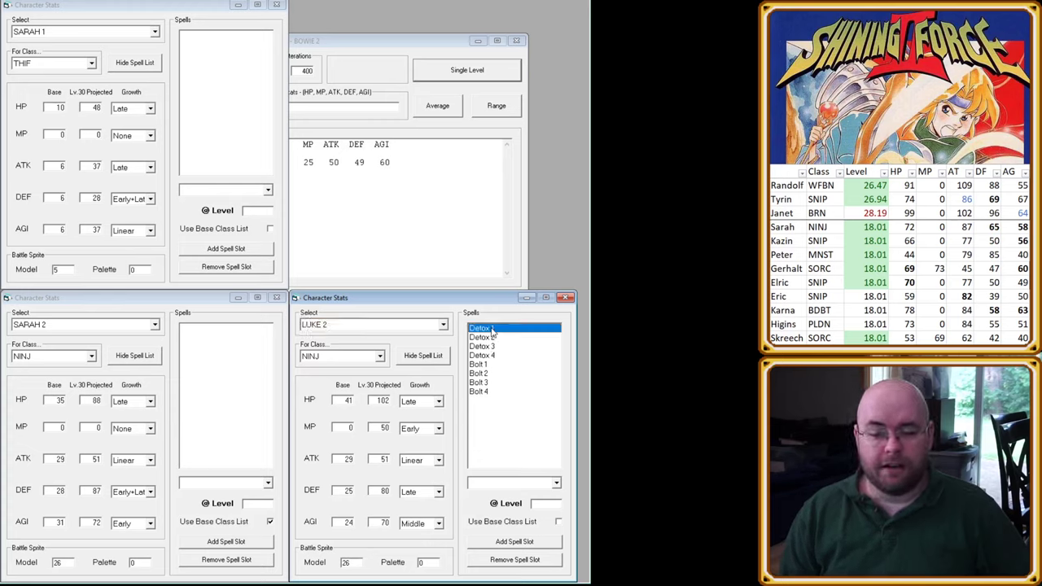
{"action": "left_click", "coordinate": [539, 505]}
{"action": "type", "text": "2"}
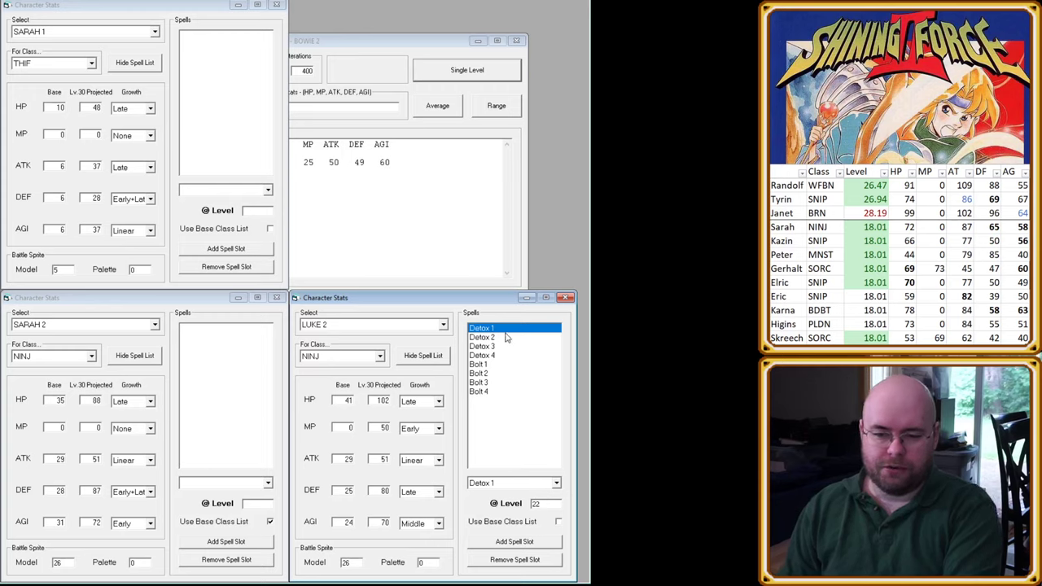
{"action": "key", "text": "Return"}
Step: Set LUKE 2's spell levels to 35 for Detox 3 and 44 for Detox 4
{"action": "key", "text": "BackSpace"}
{"action": "type", "text": "15"}
{"action": "key", "text": "Return"}
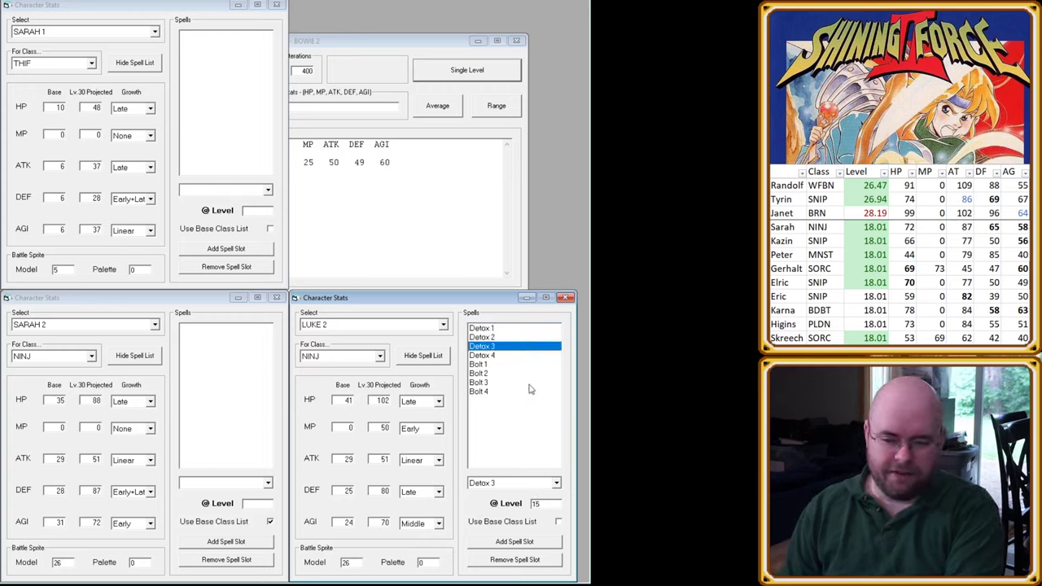
{"action": "left_click", "coordinate": [509, 329]}
{"action": "left_click", "coordinate": [511, 346]}
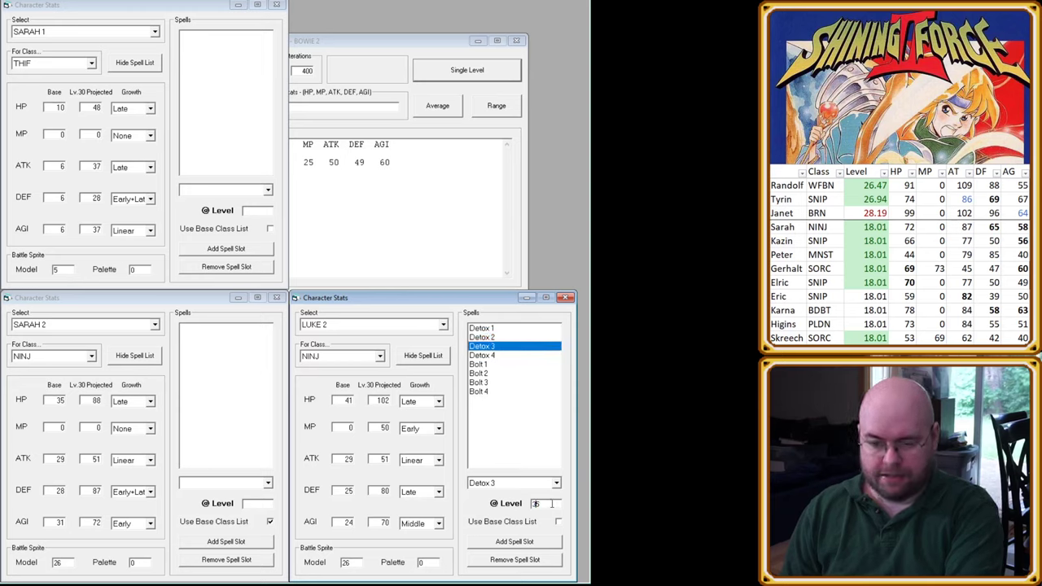
{"action": "left_click", "coordinate": [496, 356]}
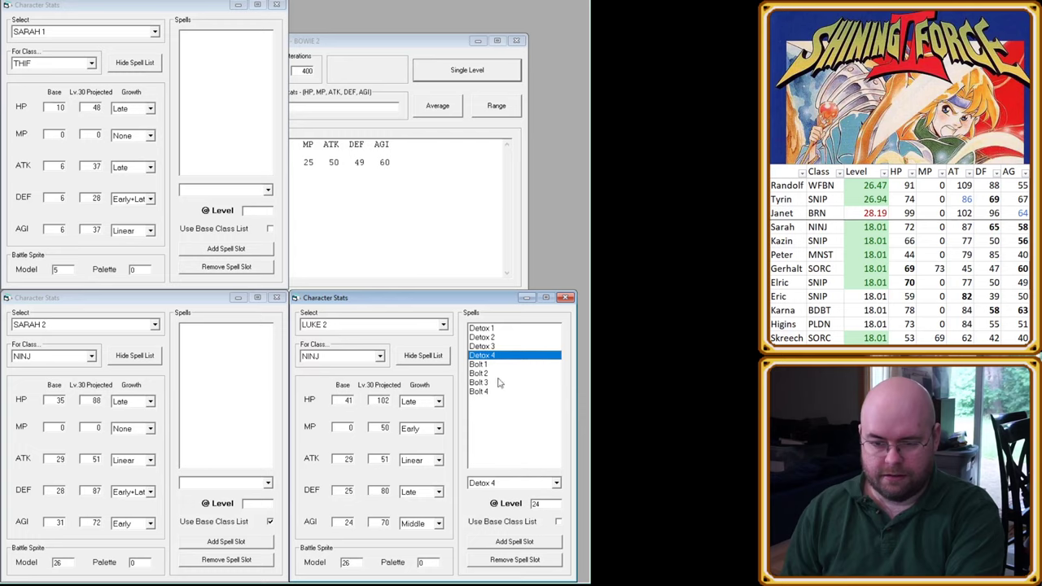
{"action": "double_click", "coordinate": [535, 504]}
{"action": "type", "text": "44"}
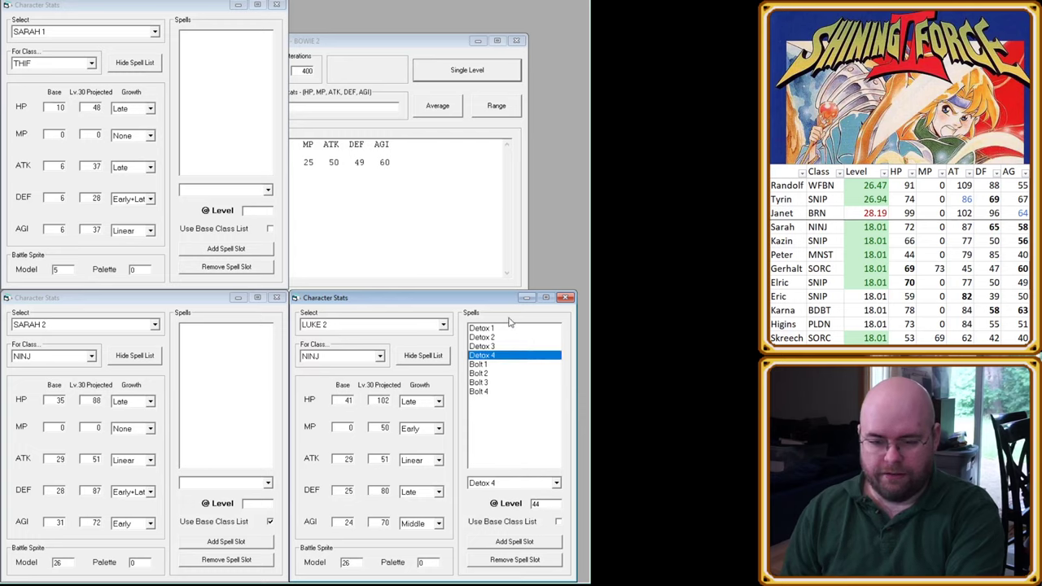
Step: Adjust the levels of LUKE 2's Bolt spells, with Bolt 3 at 43 and Bolt 4 at 55
{"action": "left_click", "coordinate": [481, 365]}
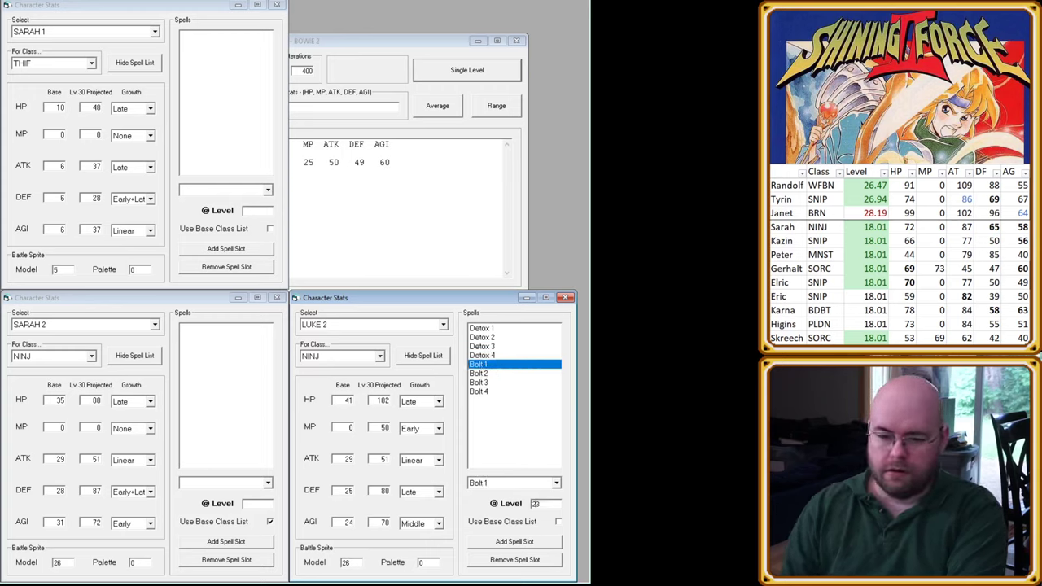
{"action": "left_click", "coordinate": [494, 374]}
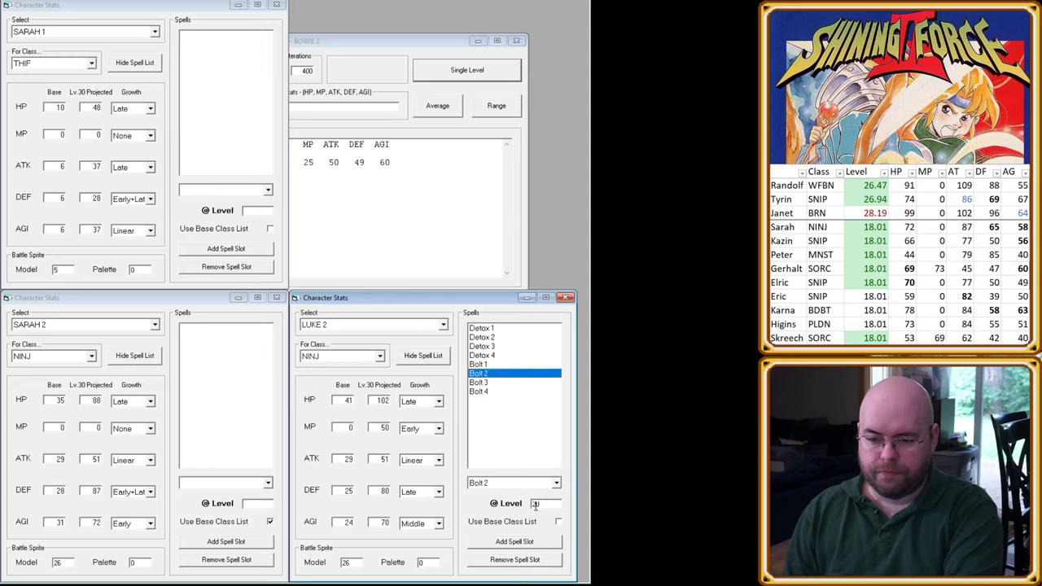
{"action": "type", "text": "0"}
{"action": "left_click", "coordinate": [493, 383]}
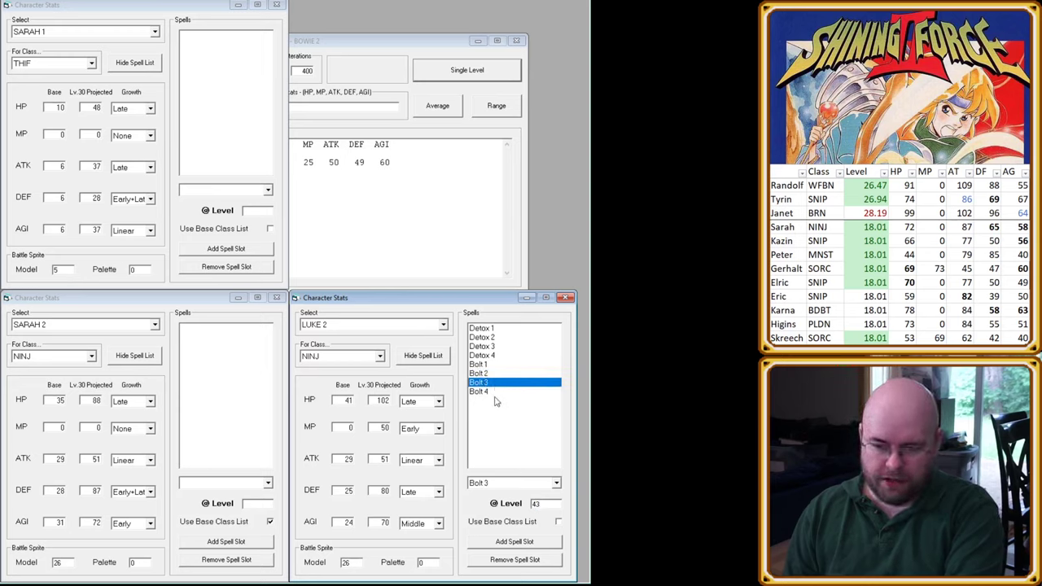
{"action": "left_click", "coordinate": [495, 391]}
{"action": "type", "text": "5"}
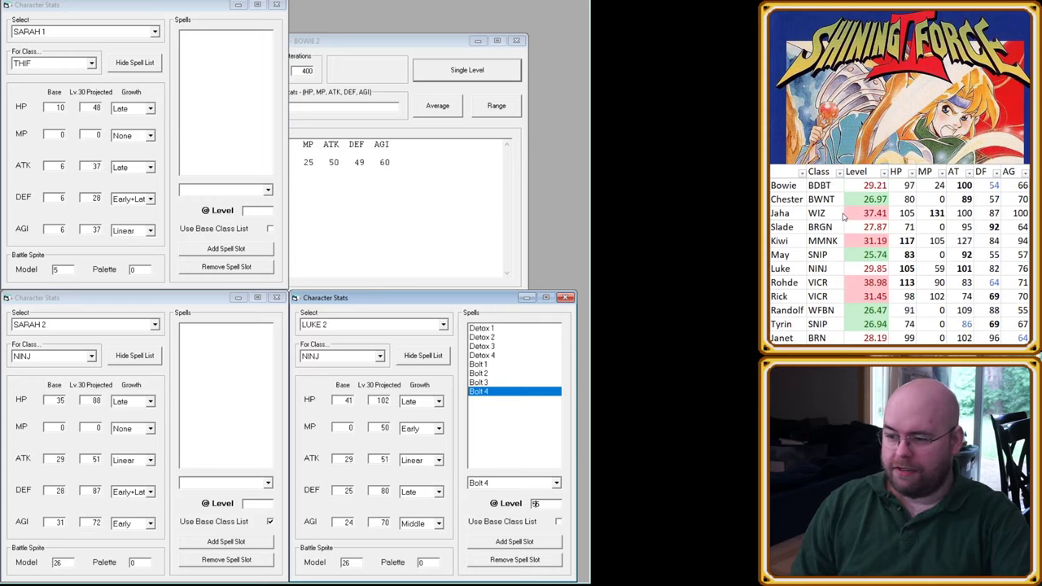
Step: Select Luke's level in the spreadsheet and review the levels of LUKE 2's Bolt and Detox spells
{"action": "left_click", "coordinate": [869, 268]}
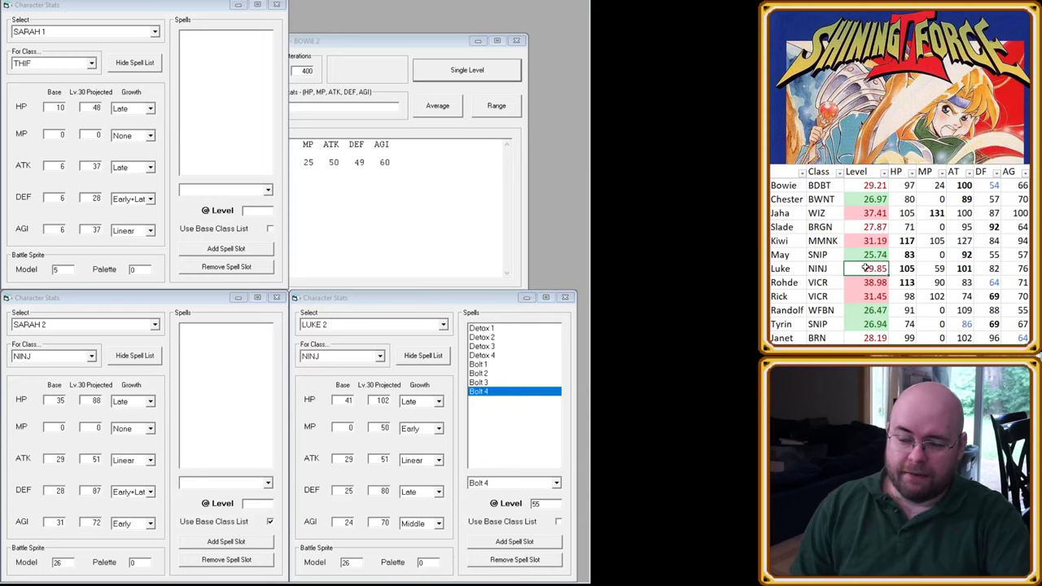
{"action": "left_click", "coordinate": [482, 384]}
{"action": "left_click", "coordinate": [497, 338]}
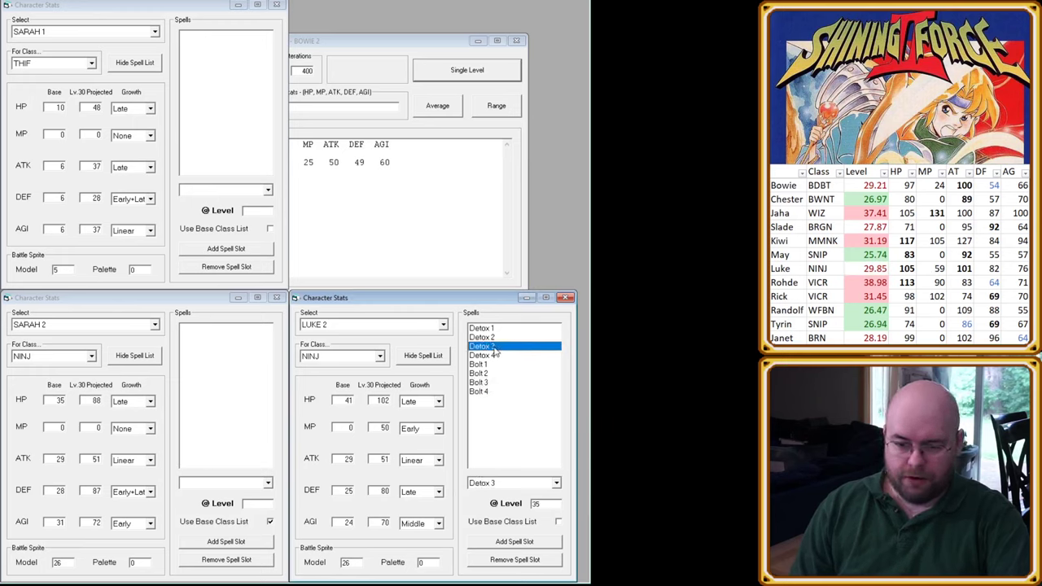
Step: Review the levels of LUKE 2's Detox 4, Bolt 3 and Bolt 4 spells
{"action": "left_click", "coordinate": [492, 357]}
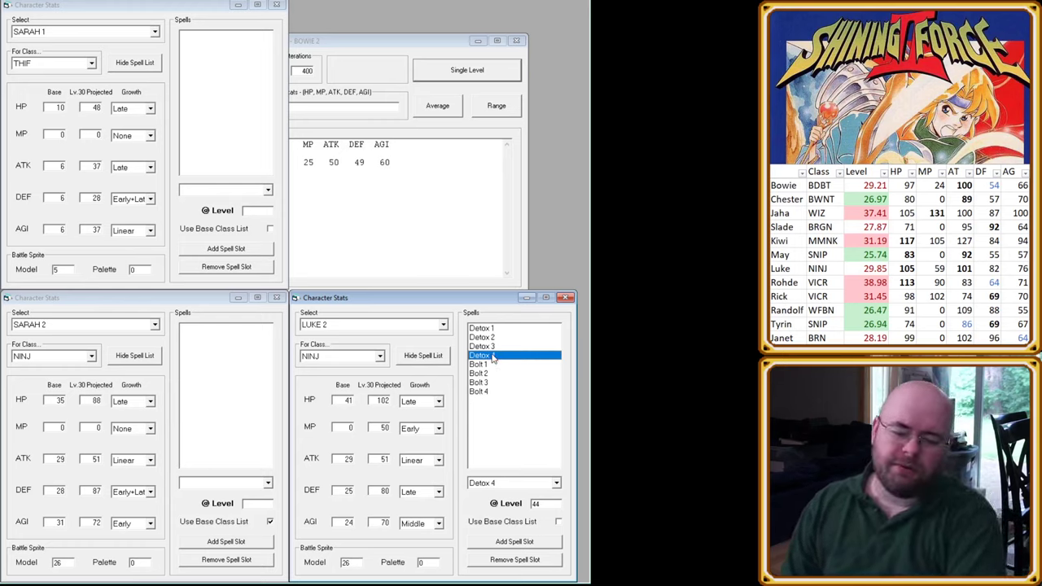
{"action": "left_click", "coordinate": [492, 382]}
{"action": "left_click", "coordinate": [492, 393]}
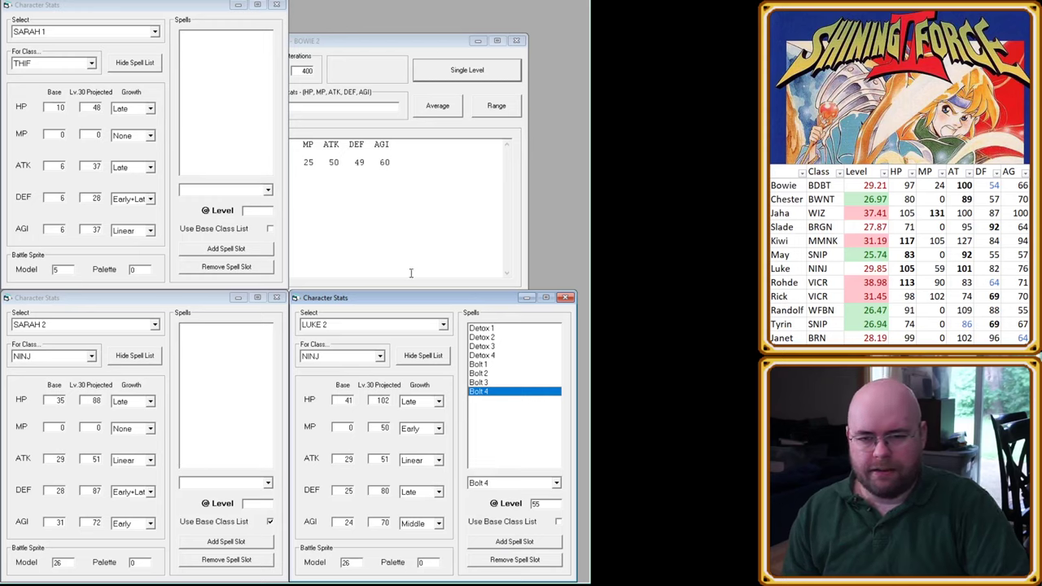
Step: Close the BOWIE 2 projection window and place a new empty Character Stats window beside SARAH 1, above LUKE 2
{"action": "left_click", "coordinate": [515, 40]}
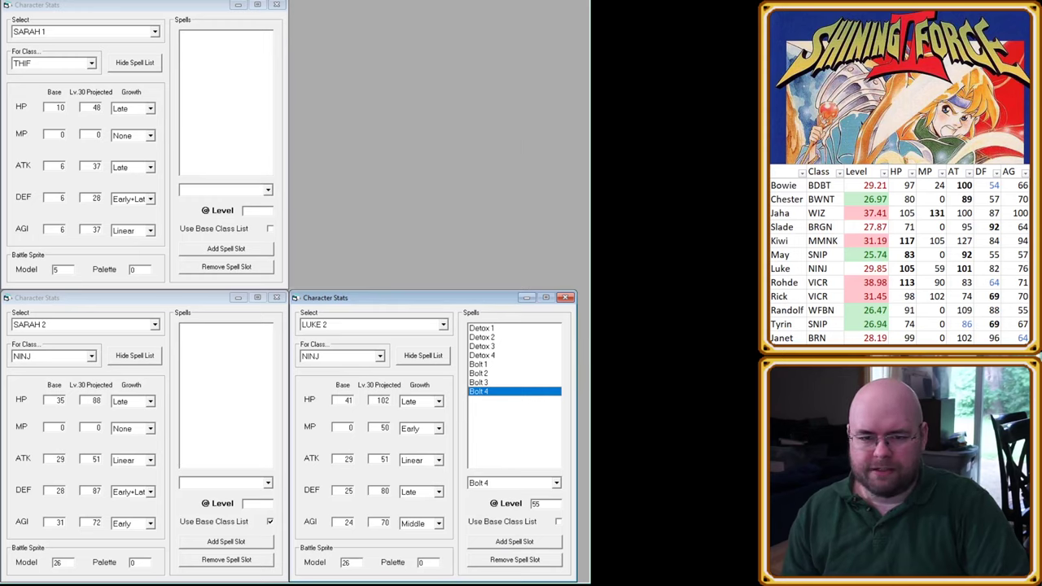
{"action": "left_click", "coordinate": [62, 34]}
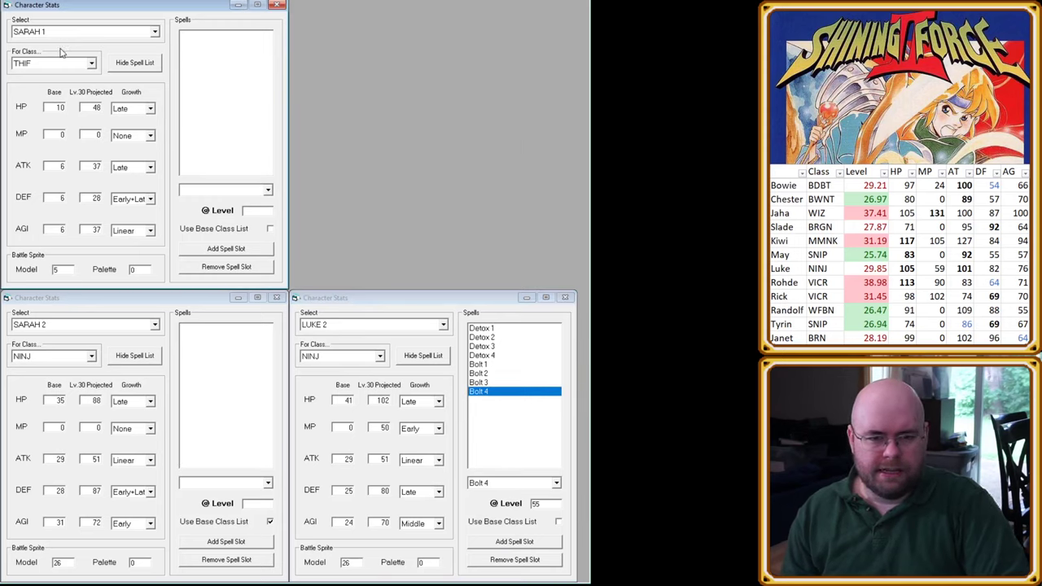
{"action": "left_click", "coordinate": [64, 34]}
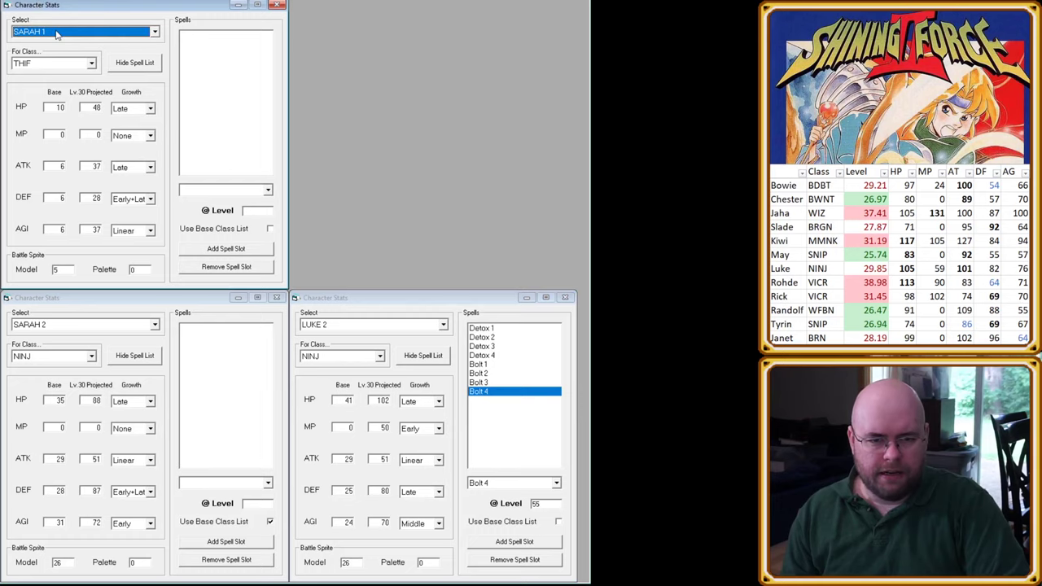
{"action": "key", "text": "ctrl+n"}
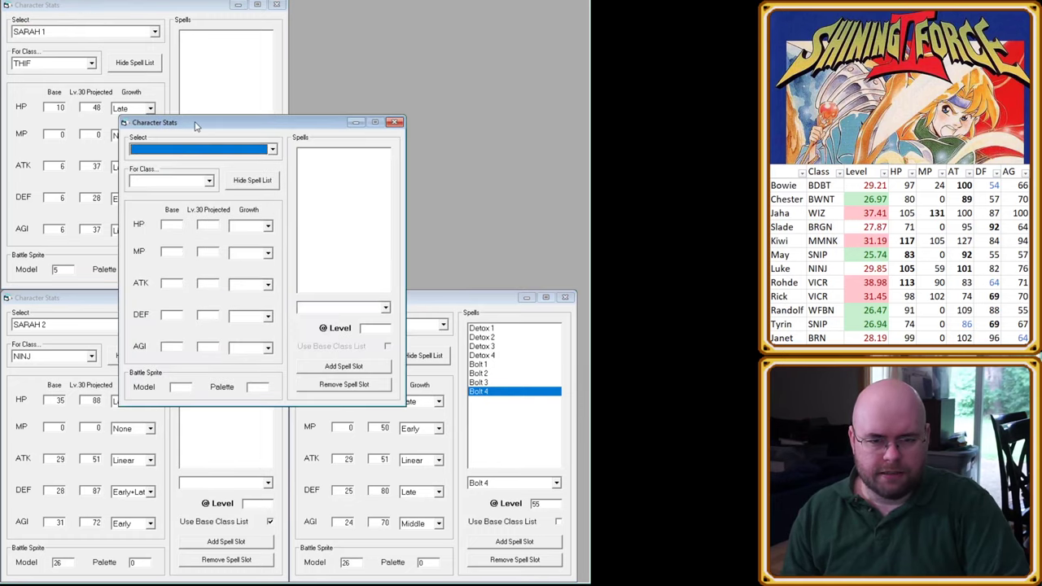
{"action": "left_click_drag", "start_coordinate": [329, 119], "coordinate": [364, 6]}
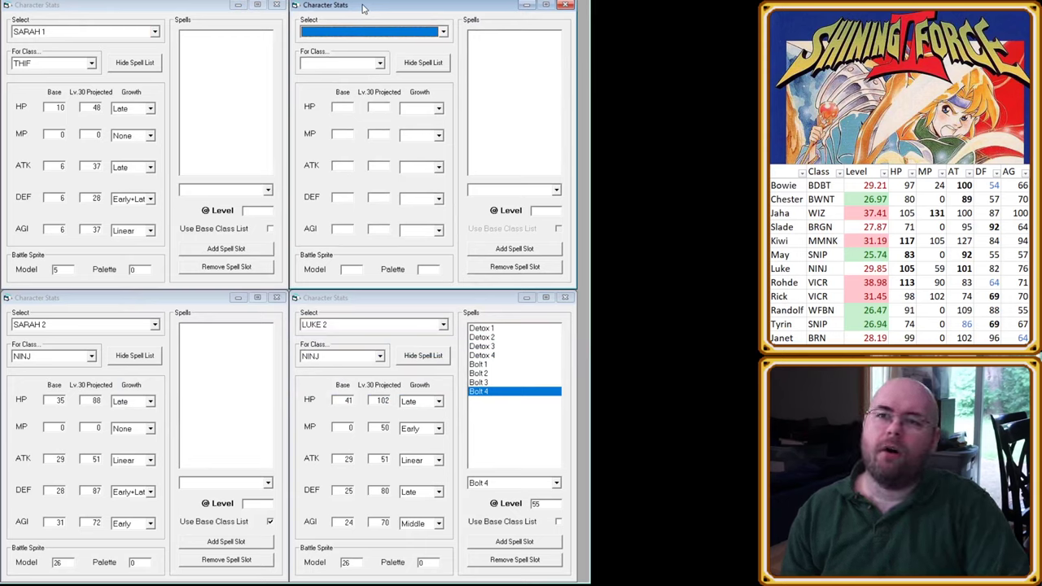
Step: Switch the SARAH 1 window to CHESTER 1 and the SARAH 2 window to KAZIN 1
{"action": "left_click", "coordinate": [66, 33]}
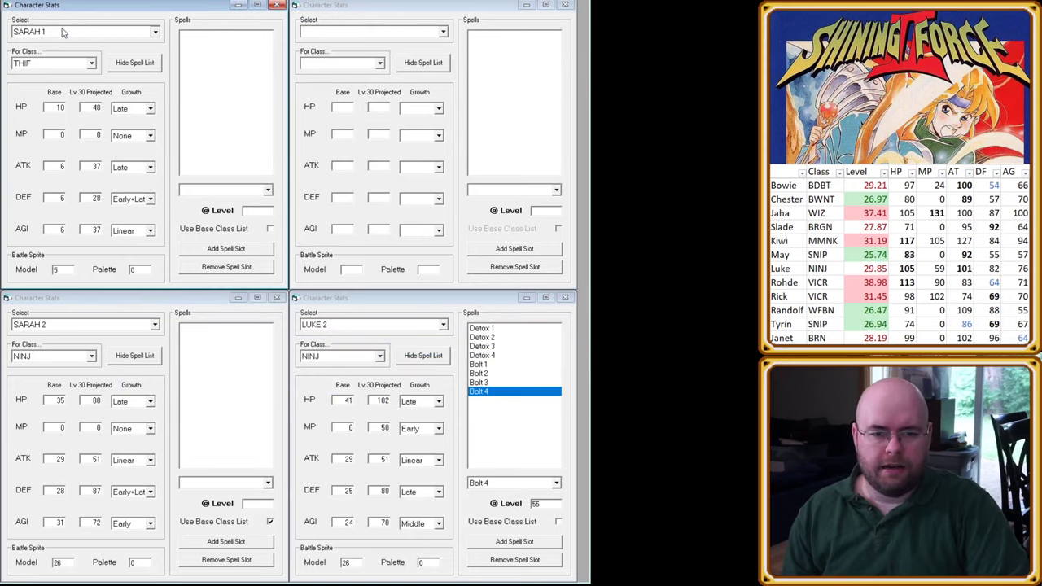
{"action": "scroll", "coordinate": [31, 63], "scroll_direction": "down", "scroll_amount": 2}
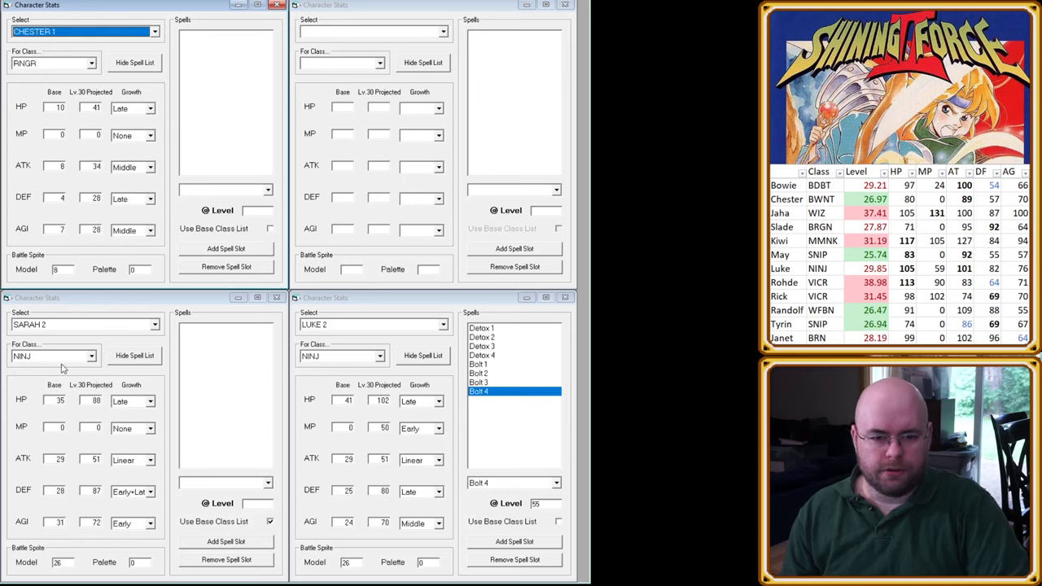
{"action": "left_click", "coordinate": [69, 325]}
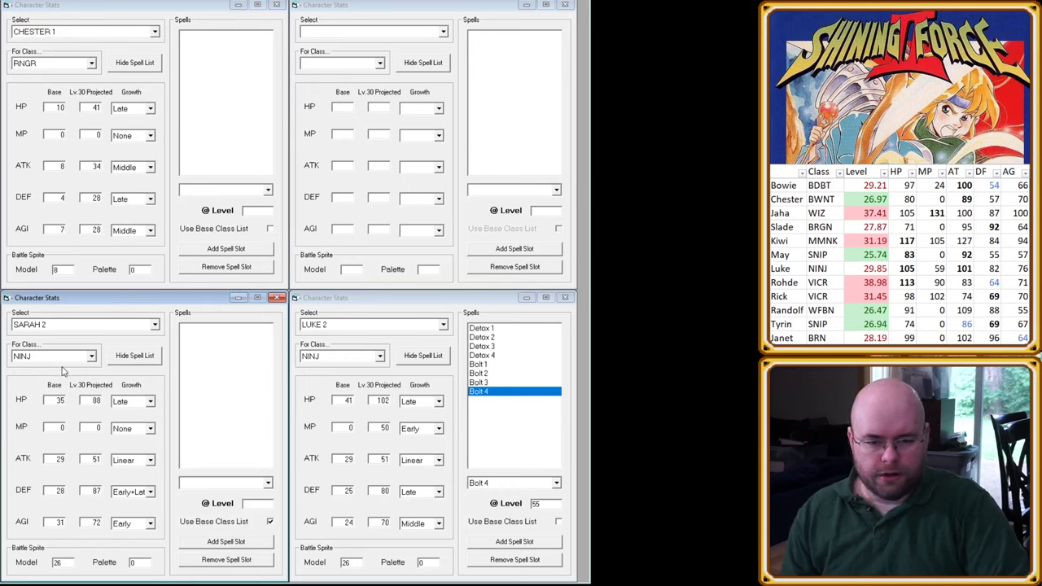
{"action": "scroll", "coordinate": [57, 376], "scroll_direction": "down", "scroll_amount": 3}
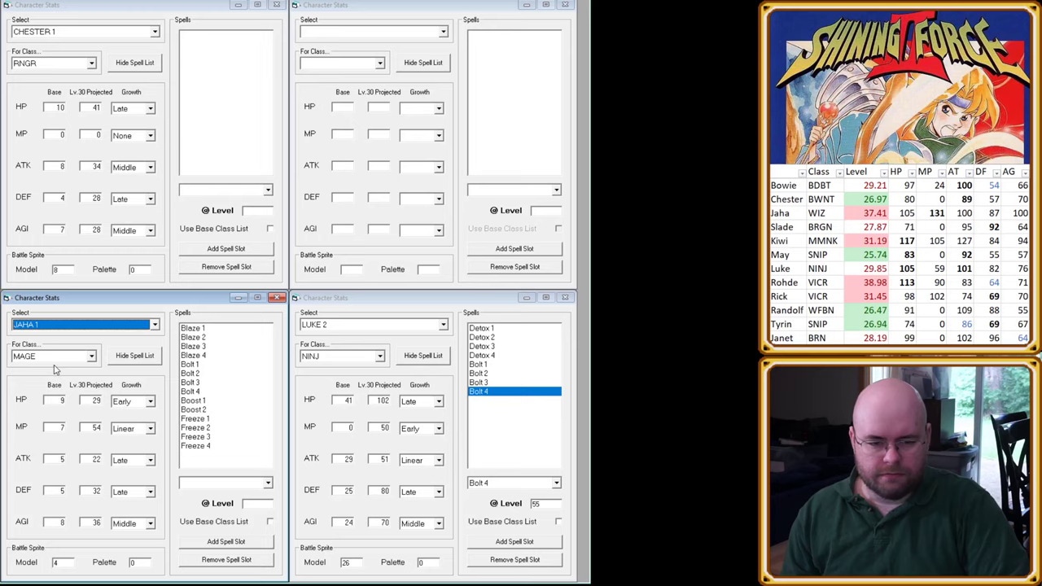
{"action": "left_click", "coordinate": [64, 328]}
{"action": "scroll", "coordinate": [54, 373], "scroll_direction": "down", "scroll_amount": 1}
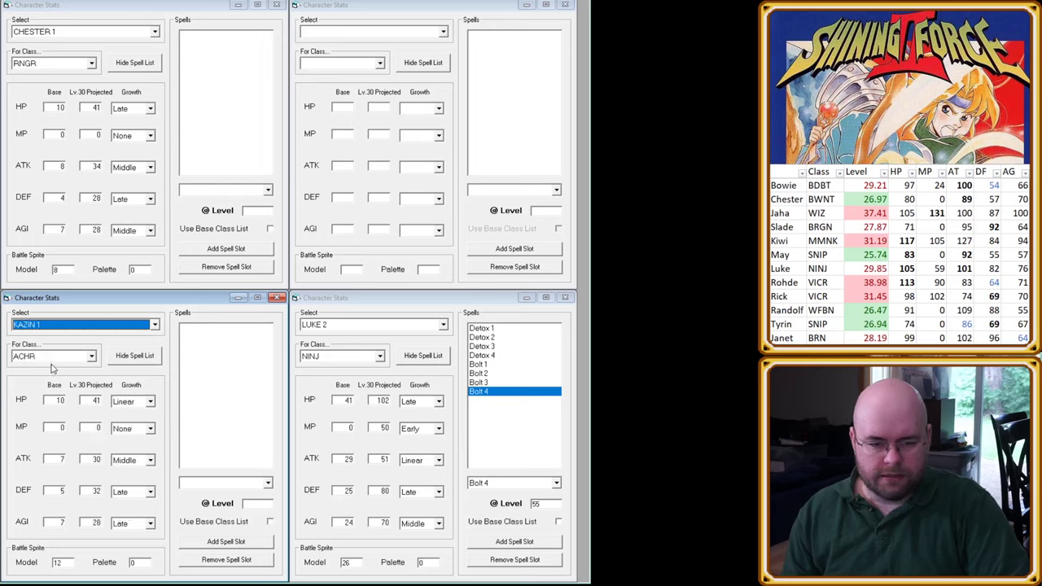
Step: Widen the editor's workspace up to the edge of the recorded stats table
{"action": "left_click", "coordinate": [363, 39]}
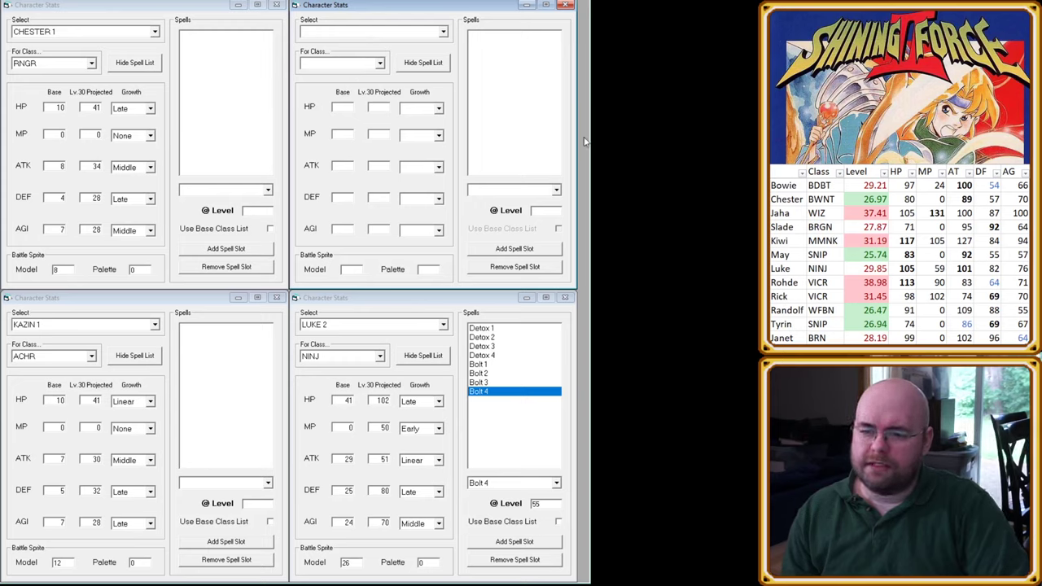
{"action": "key", "text": "Tab"}
{"action": "left_click_drag", "start_coordinate": [586, 134], "coordinate": [765, 139]}
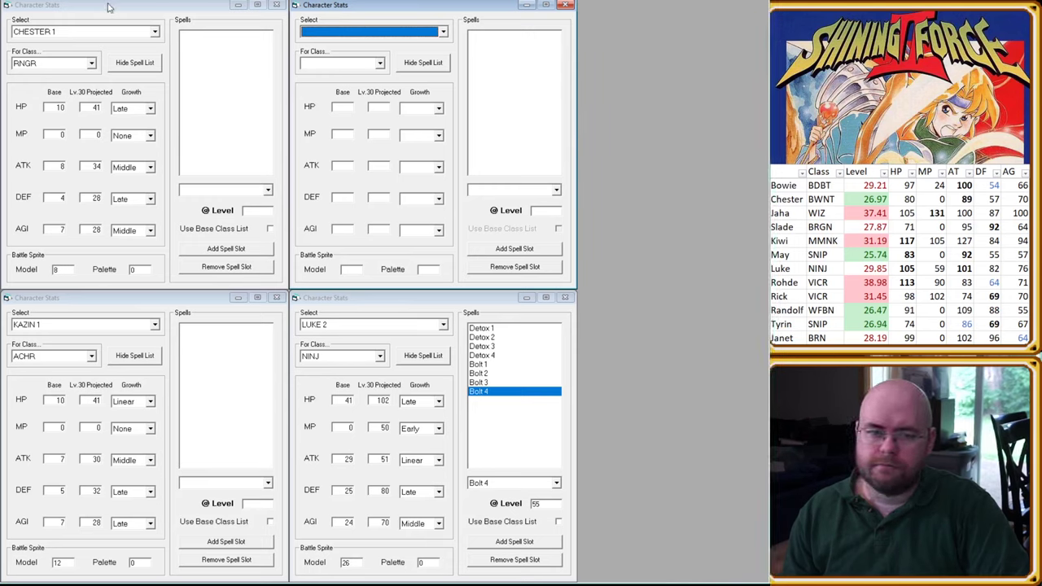
Step: Shift the four Character Stats windows slightly sideways to make room for a third column
{"action": "left_click_drag", "start_coordinate": [110, 8], "coordinate": [100, 7]}
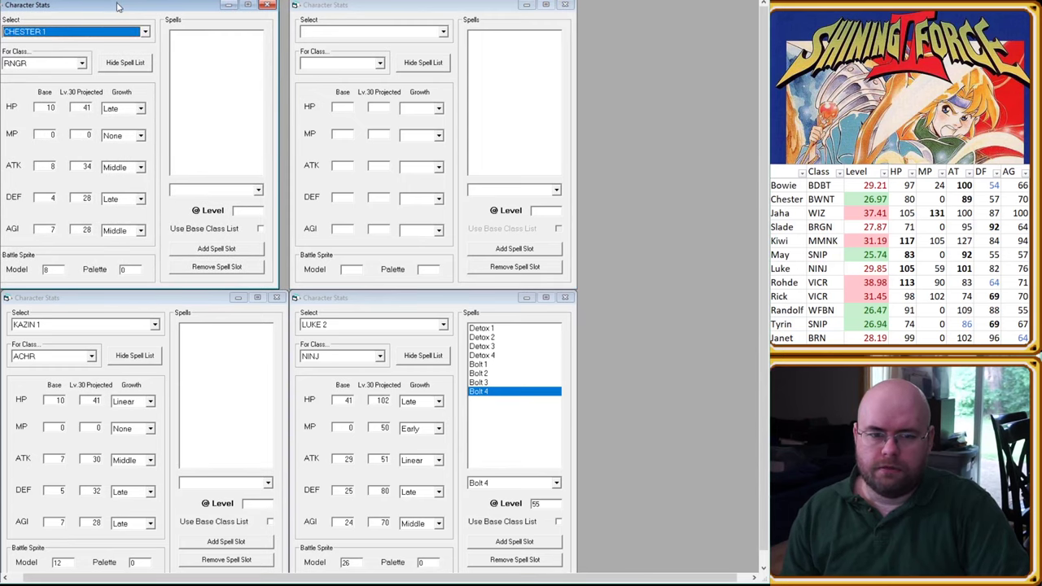
{"action": "left_click", "coordinate": [183, 300]}
{"action": "left_click_drag", "start_coordinate": [184, 300], "coordinate": [176, 301]}
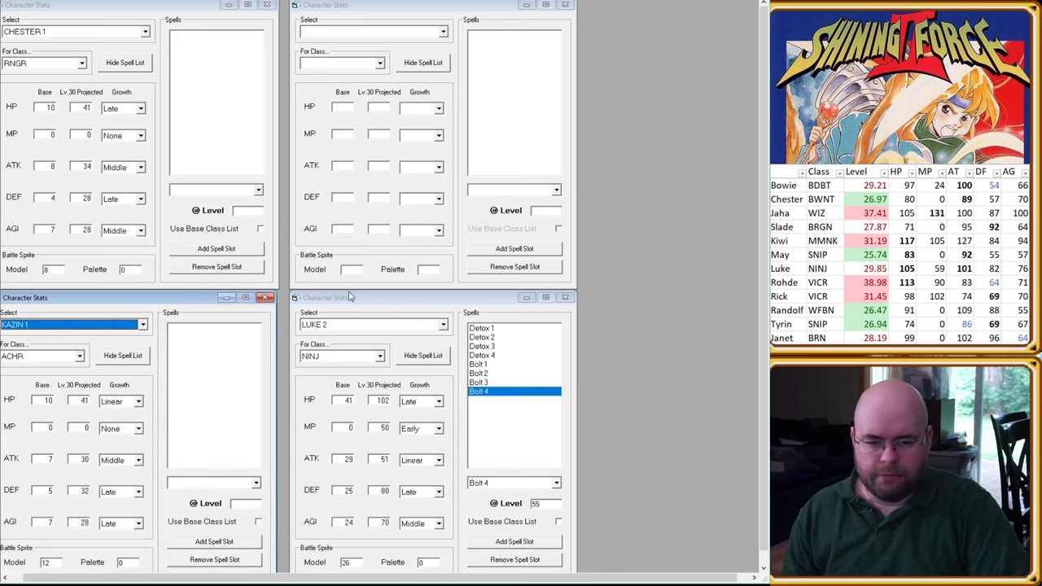
{"action": "left_click_drag", "start_coordinate": [351, 298], "coordinate": [337, 298]}
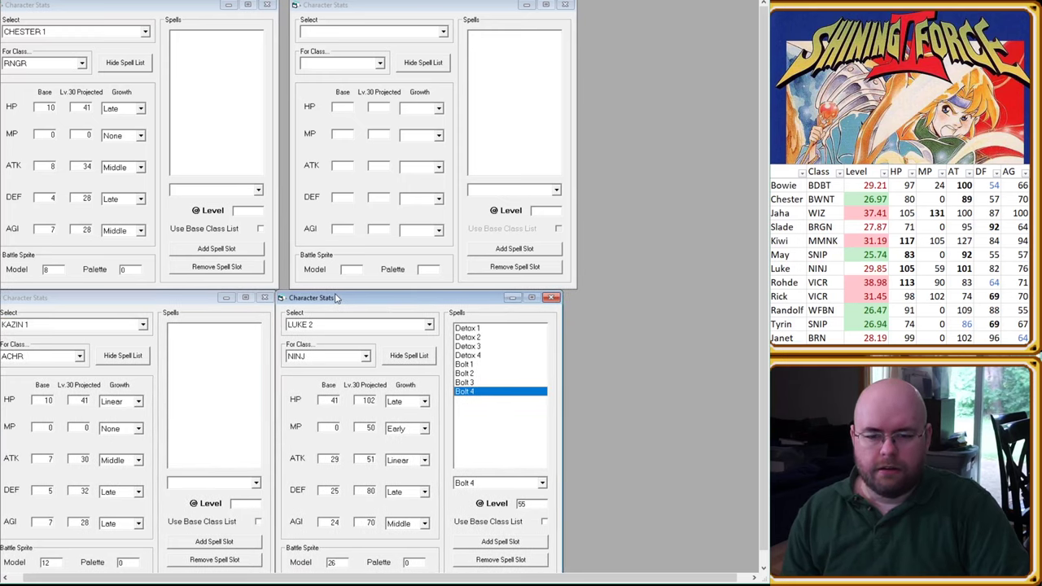
{"action": "left_click", "coordinate": [350, 5]}
{"action": "left_click_drag", "start_coordinate": [350, 5], "coordinate": [341, 6]}
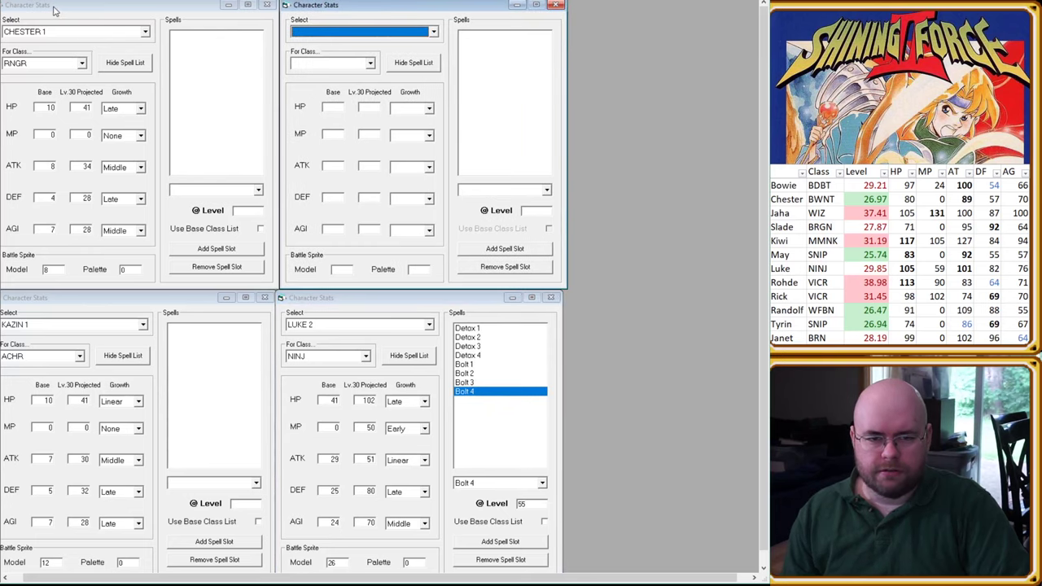
Step: Open two more empty Character Stats windows and place them as a third column, one in each row
{"action": "key", "text": "ctrl+n"}
{"action": "key", "text": "ctrl+n"}
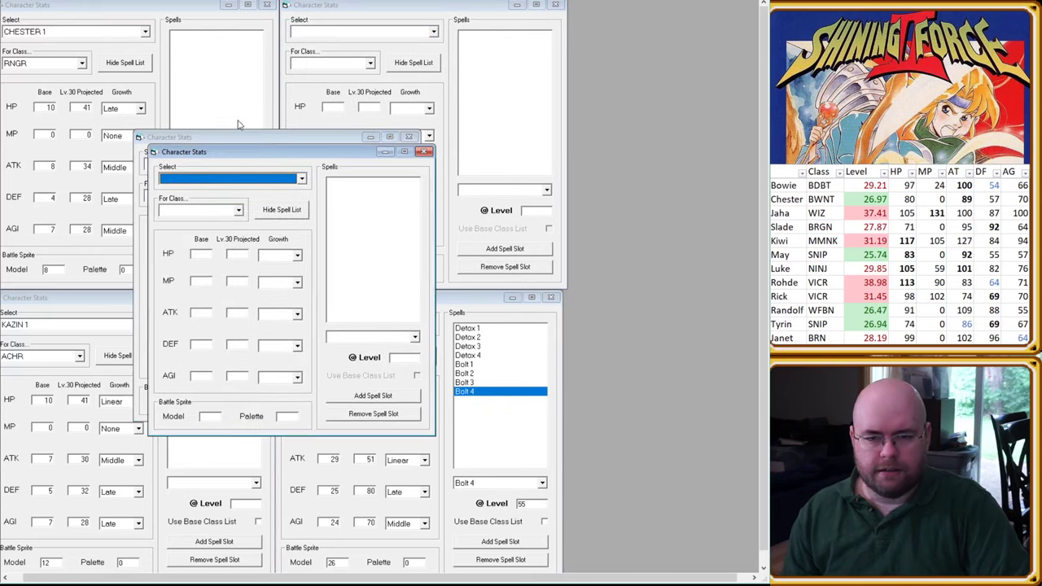
{"action": "left_click_drag", "start_coordinate": [246, 154], "coordinate": [660, 301]}
{"action": "left_click_drag", "start_coordinate": [281, 140], "coordinate": [715, 12]}
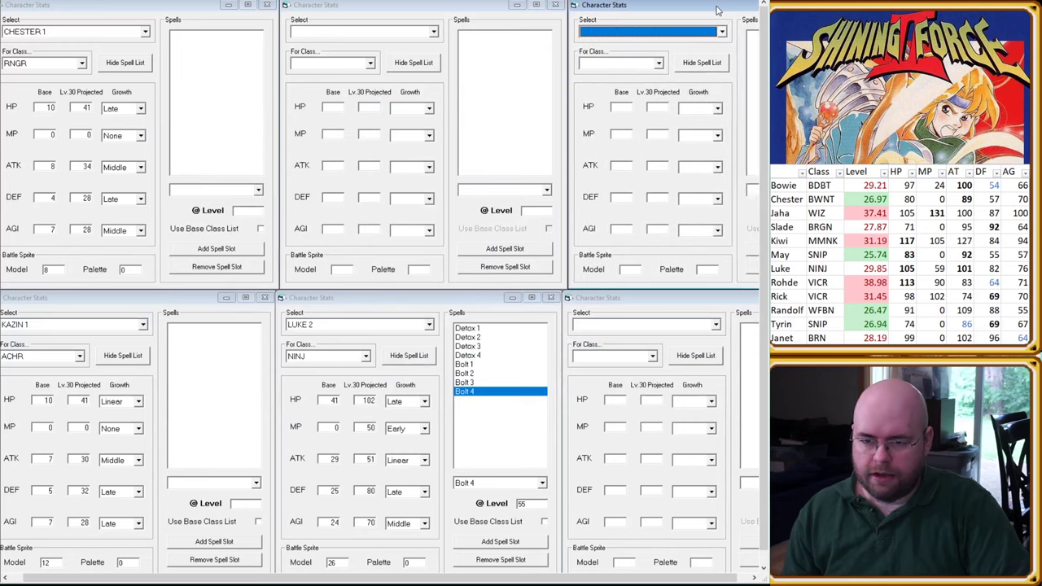
Step: Hide the spell lists in all six Character Stats windows
{"action": "left_click", "coordinate": [129, 64]}
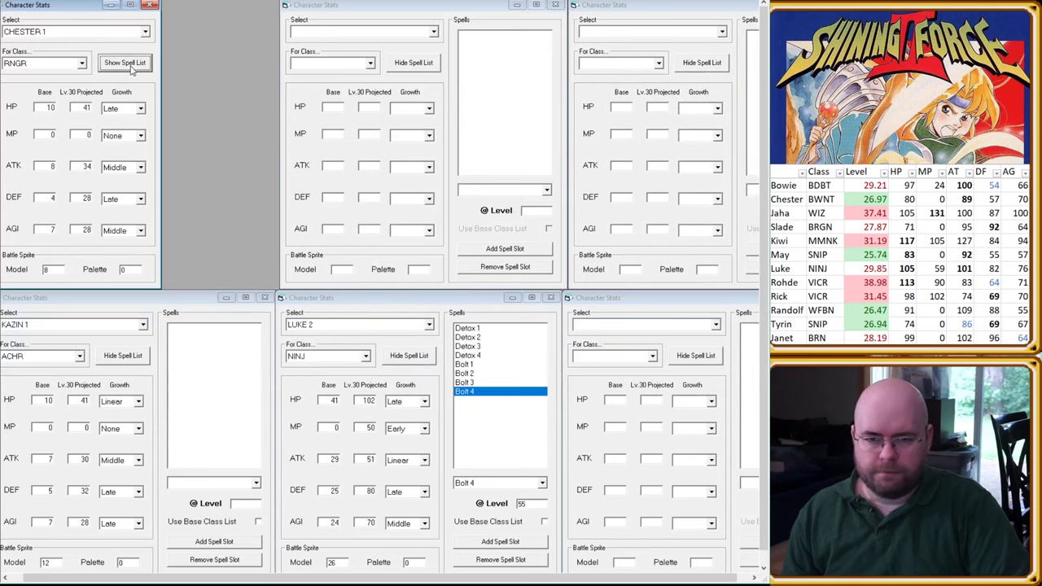
{"action": "left_click", "coordinate": [412, 63]}
{"action": "left_click", "coordinate": [135, 355]}
{"action": "left_click", "coordinate": [408, 355]}
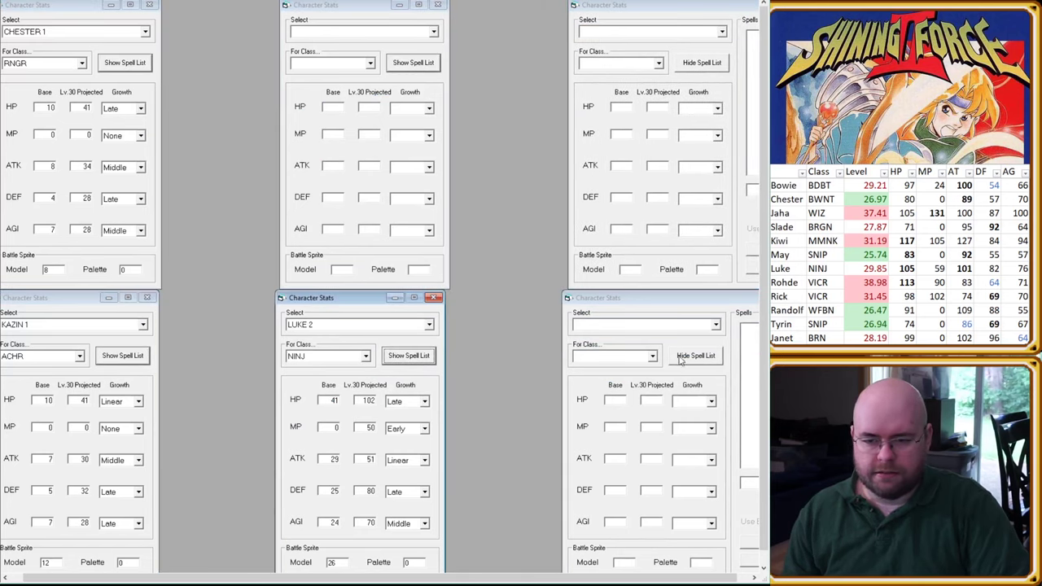
{"action": "left_click", "coordinate": [695, 355]}
{"action": "left_click", "coordinate": [703, 65]}
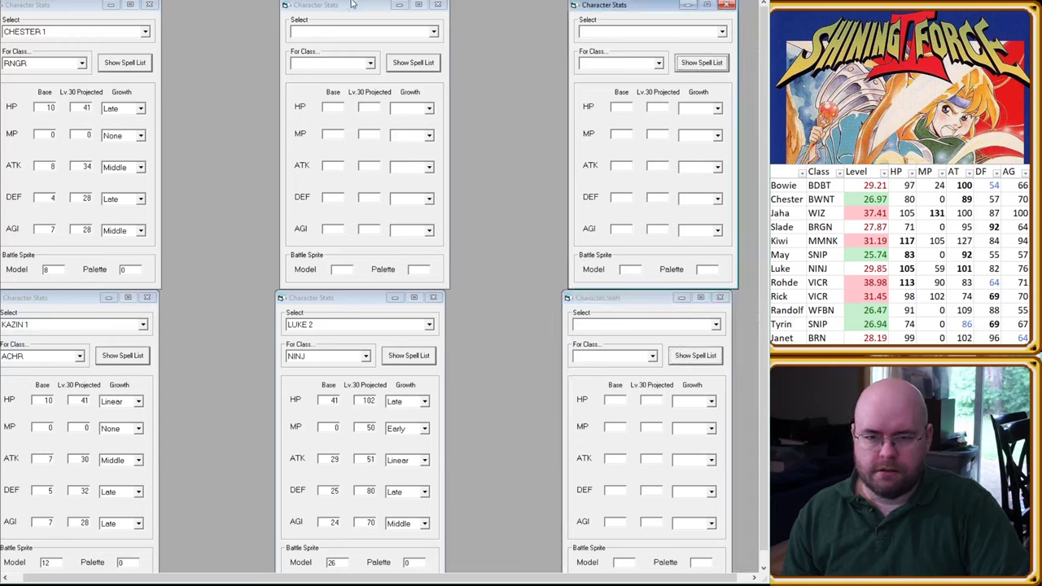
Step: Rearrange the narrowed windows into two tight rows, with an empty window beside CHESTER 1 and LUKE 2 beside KAZIN 1
{"action": "left_click_drag", "start_coordinate": [351, 4], "coordinate": [236, 6]}
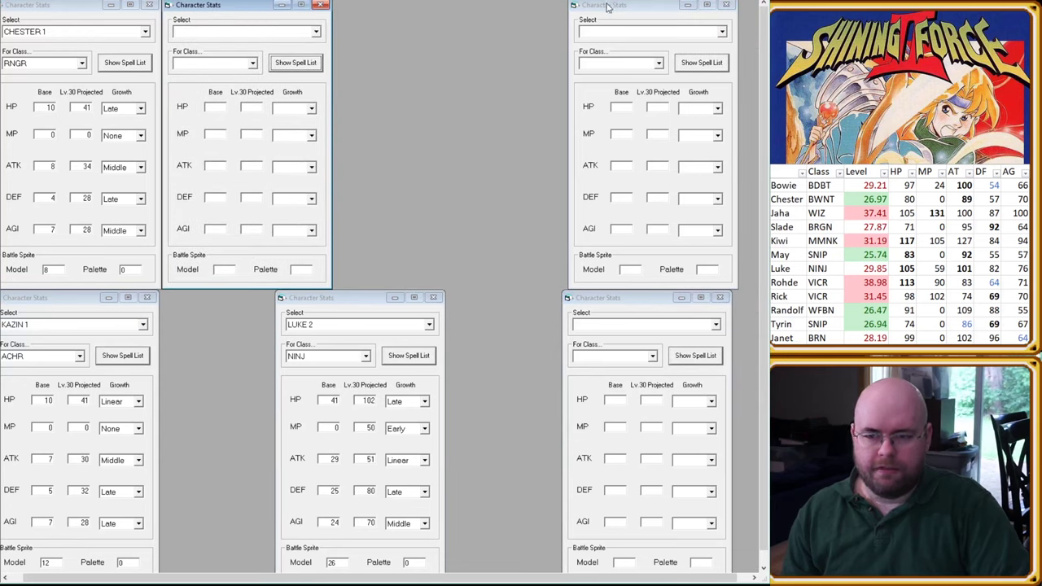
{"action": "left_click_drag", "start_coordinate": [606, 7], "coordinate": [453, 6]}
{"action": "left_click_drag", "start_coordinate": [184, 6], "coordinate": [215, 7]}
{"action": "left_click_drag", "start_coordinate": [78, 6], "coordinate": [88, 6]}
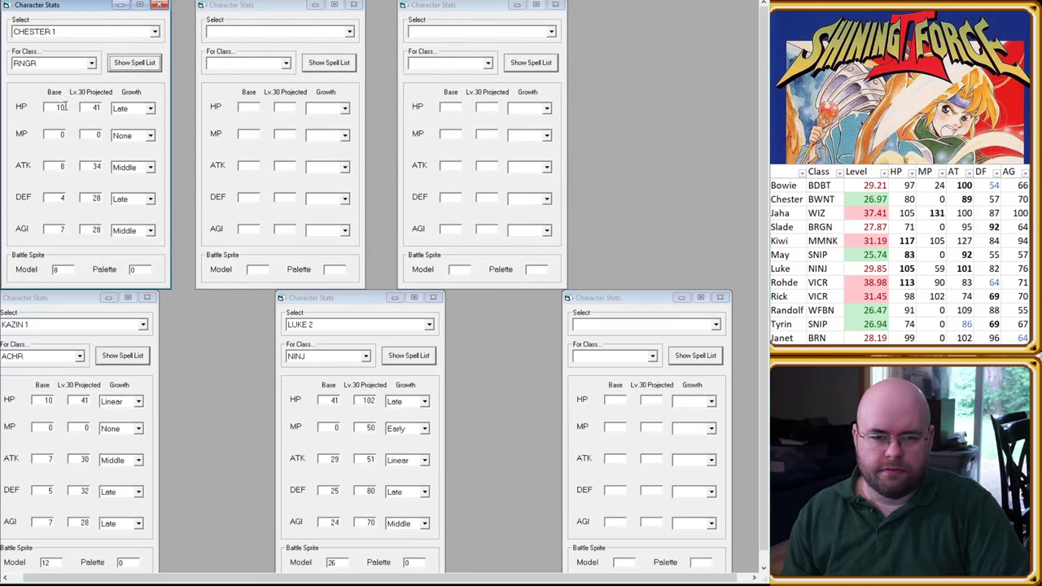
{"action": "left_click_drag", "start_coordinate": [60, 301], "coordinate": [75, 302]}
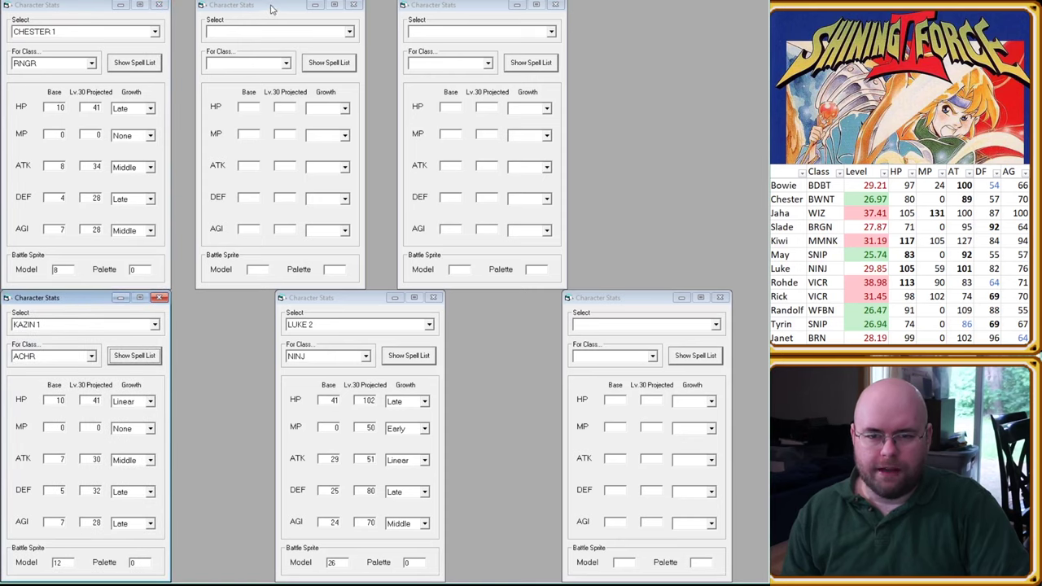
{"action": "left_click_drag", "start_coordinate": [268, 10], "coordinate": [245, 10]}
{"action": "left_click_drag", "start_coordinate": [356, 297], "coordinate": [250, 298]}
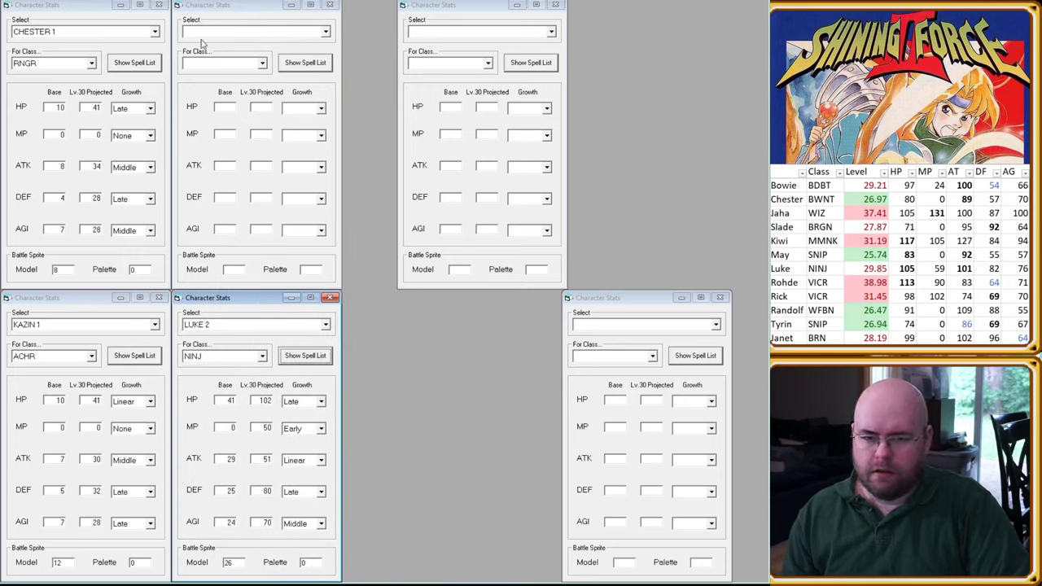
Step: Load SLADE 1, MAY 1 and ELRIC 1 in the three empty Character Stats windows, packing them against their neighbours
{"action": "left_click", "coordinate": [244, 42]}
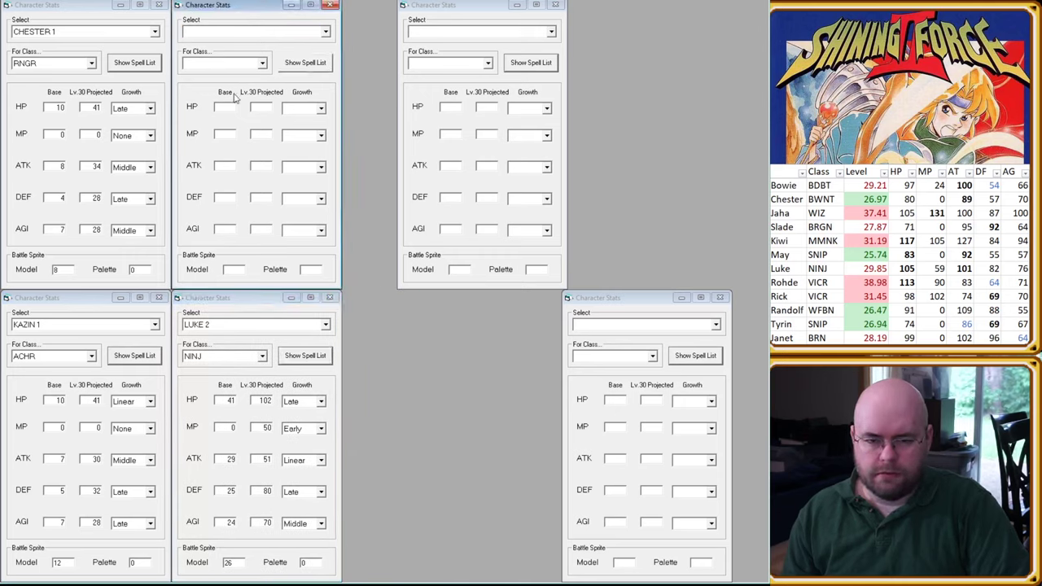
{"action": "key", "text": "s"}
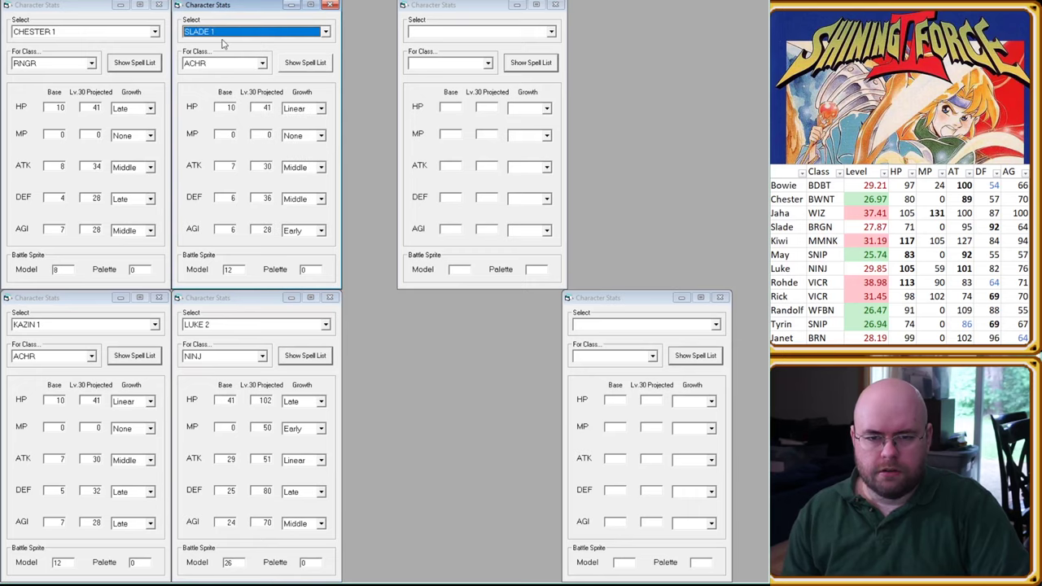
{"action": "left_click_drag", "start_coordinate": [500, 9], "coordinate": [445, 9]}
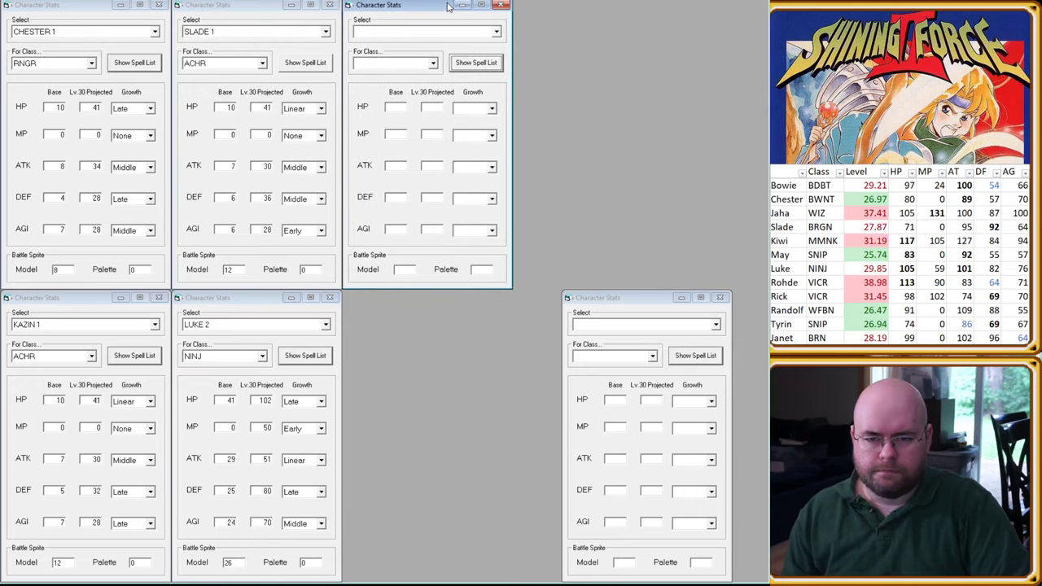
{"action": "key", "text": "Tab"}
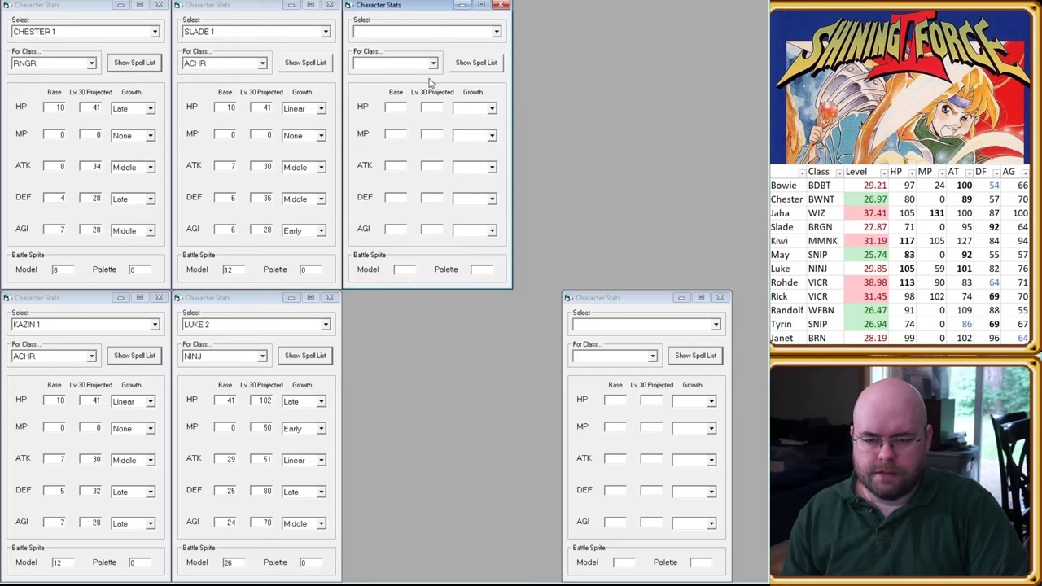
{"action": "key", "text": "m"}
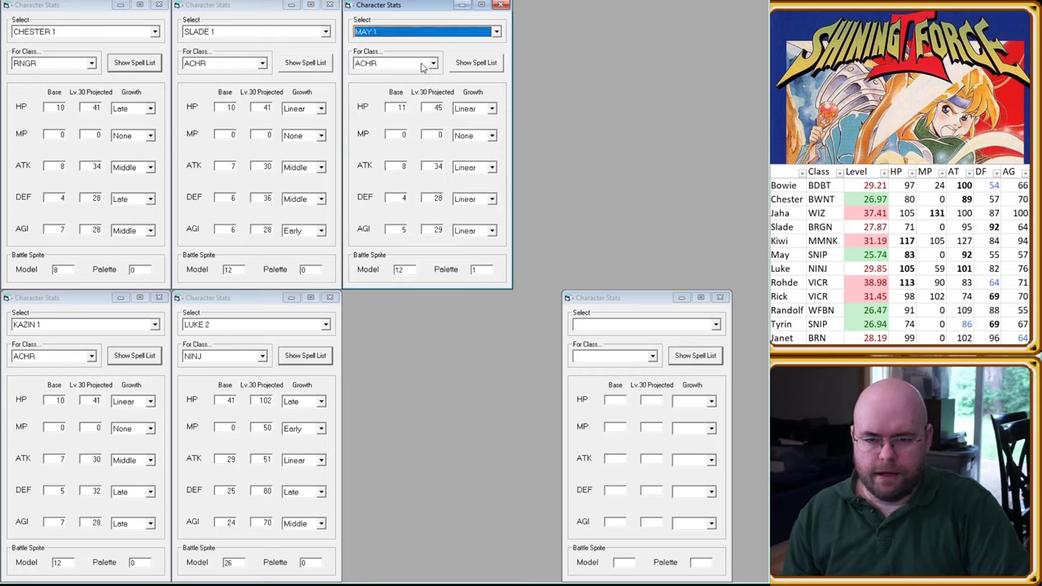
{"action": "left_click_drag", "start_coordinate": [639, 300], "coordinate": [419, 299]}
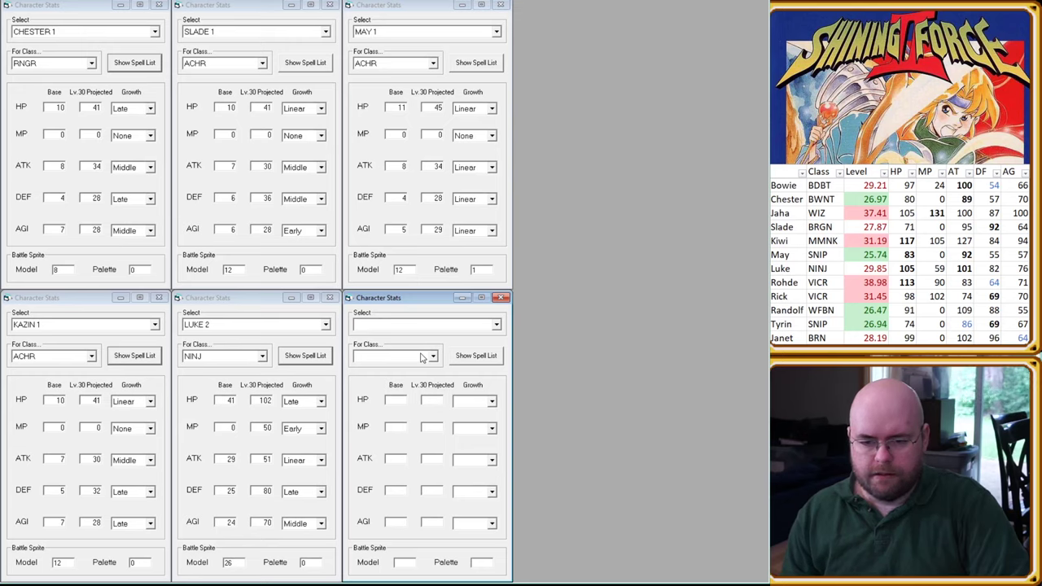
{"action": "key", "text": "e"}
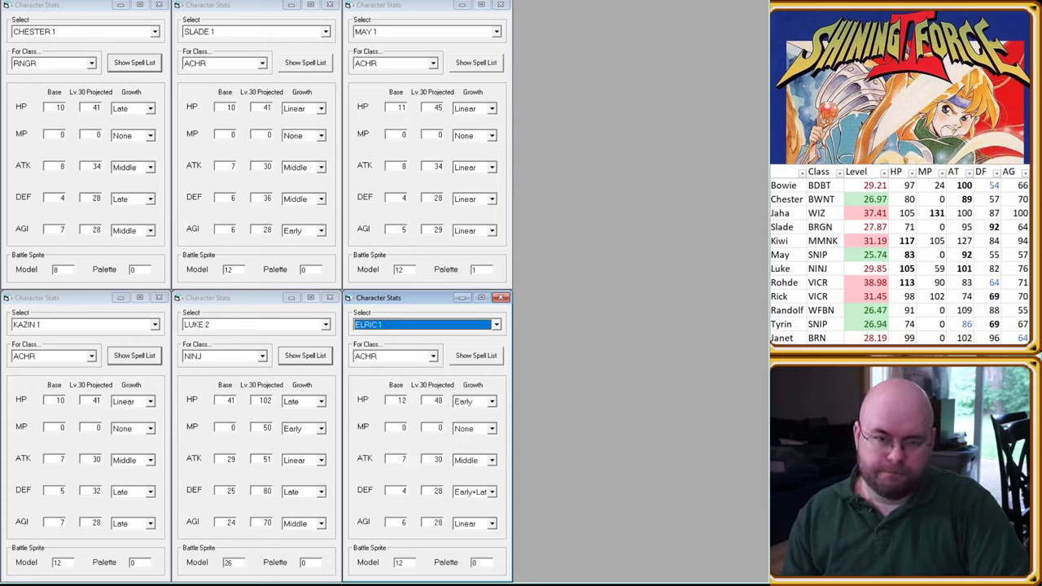
Step: Open two more Character Stats windows without spell lists, load ERIC 1 and TYRIN 1, and place them as a fourth column
{"action": "key", "text": "ctrl+n"}
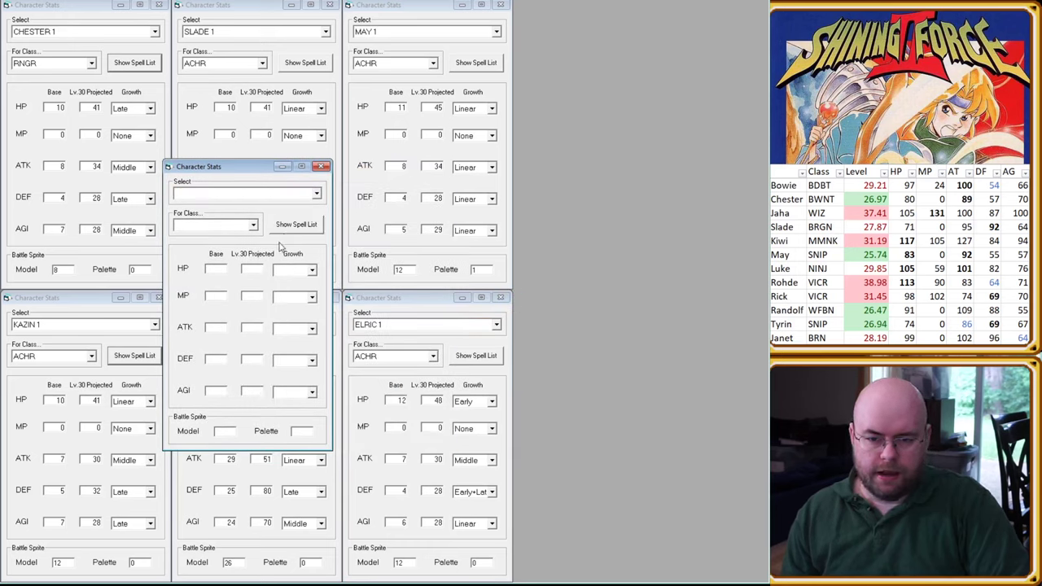
{"action": "key", "text": "e"}
{"action": "left_click_drag", "start_coordinate": [265, 168], "coordinate": [551, 6]}
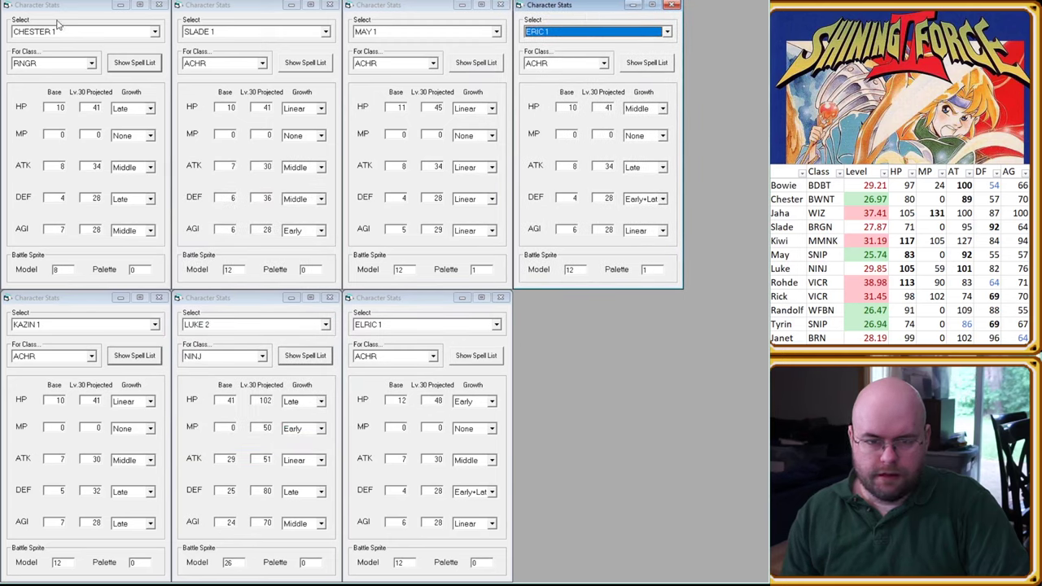
{"action": "key", "text": "ctrl+n"}
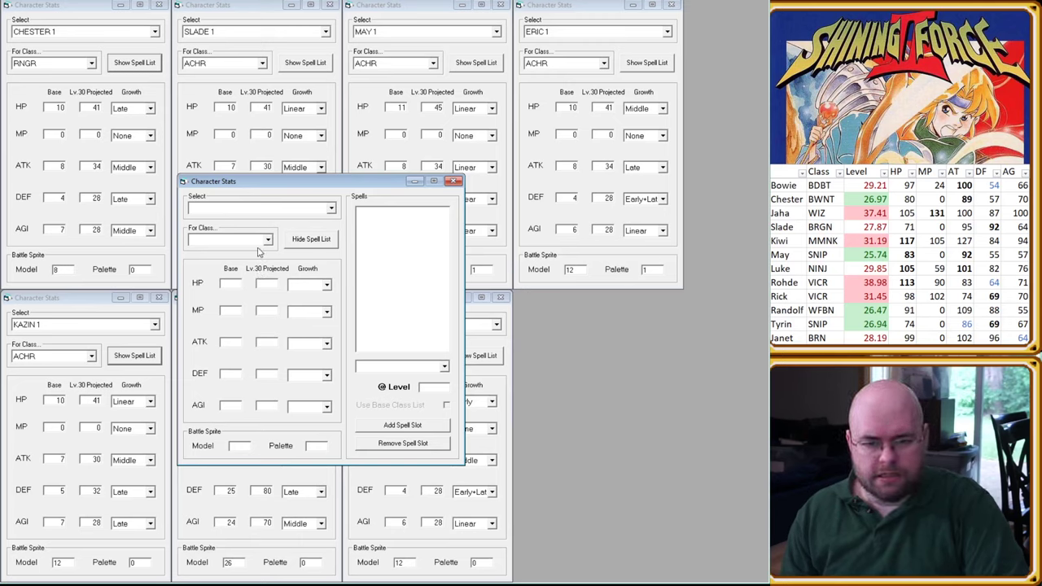
{"action": "left_click", "coordinate": [311, 239]}
{"action": "left_click_drag", "start_coordinate": [264, 187], "coordinate": [596, 304]}
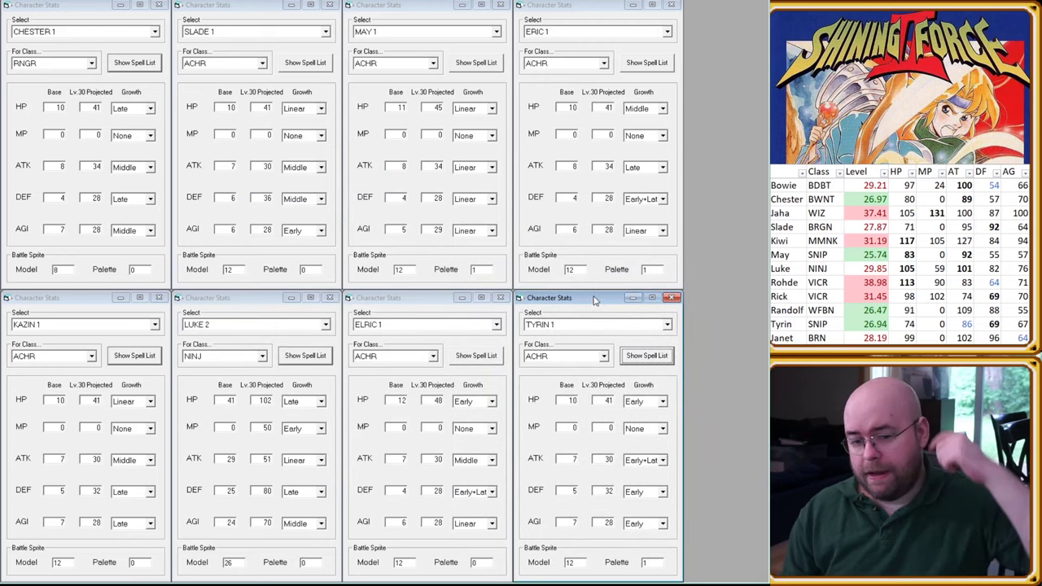
Step: Browse other characters' stats in the LUKE 2 window, including GERHALT 1, LUKE 1 and SLADE 2, ending on PETER 2
{"action": "left_click", "coordinate": [210, 337]}
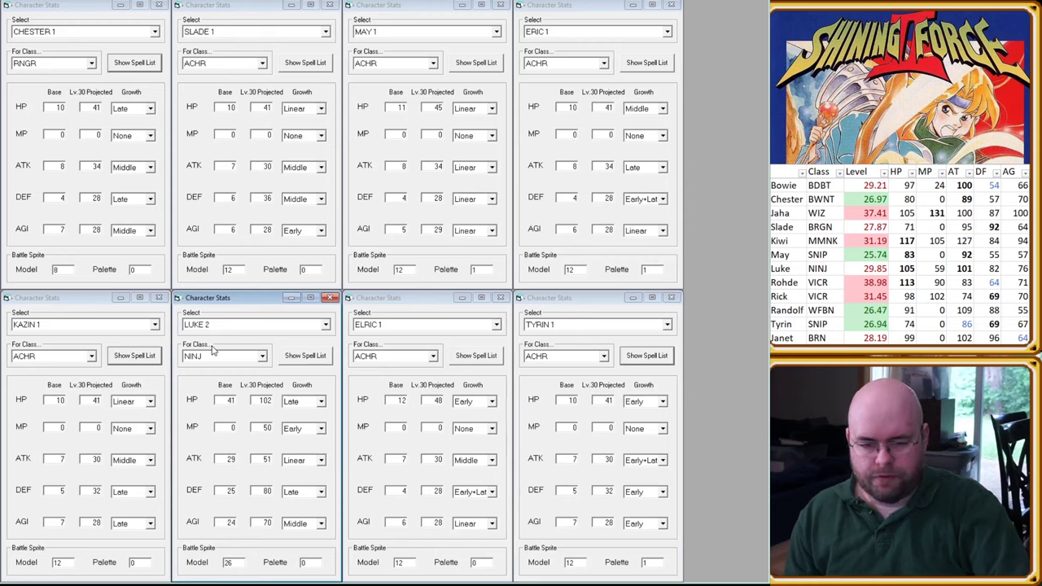
{"action": "left_click", "coordinate": [215, 329]}
{"action": "scroll", "coordinate": [216, 330], "scroll_direction": "up", "scroll_amount": 1}
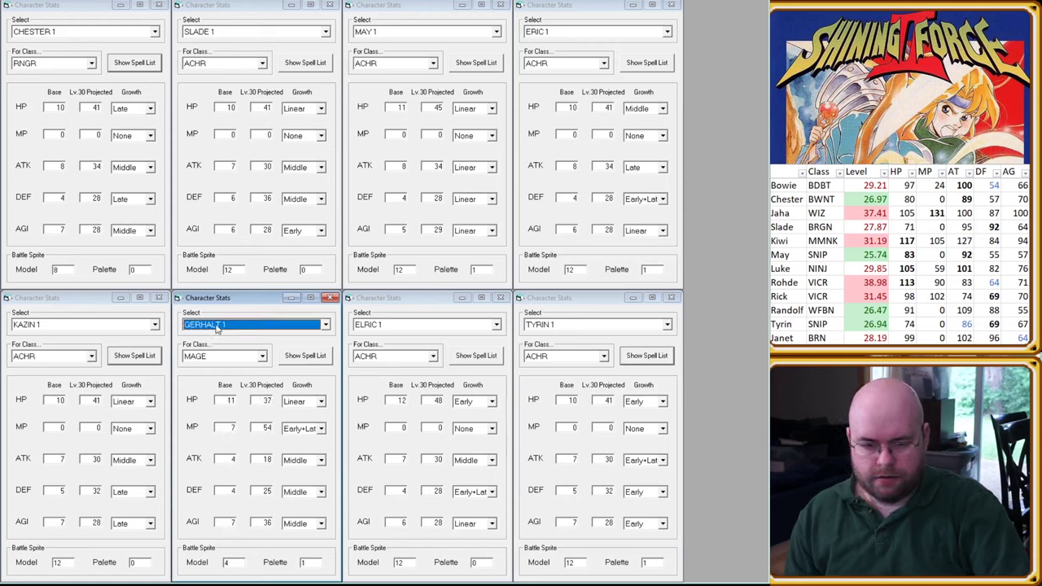
{"action": "scroll", "coordinate": [215, 371], "scroll_direction": "up", "scroll_amount": 1}
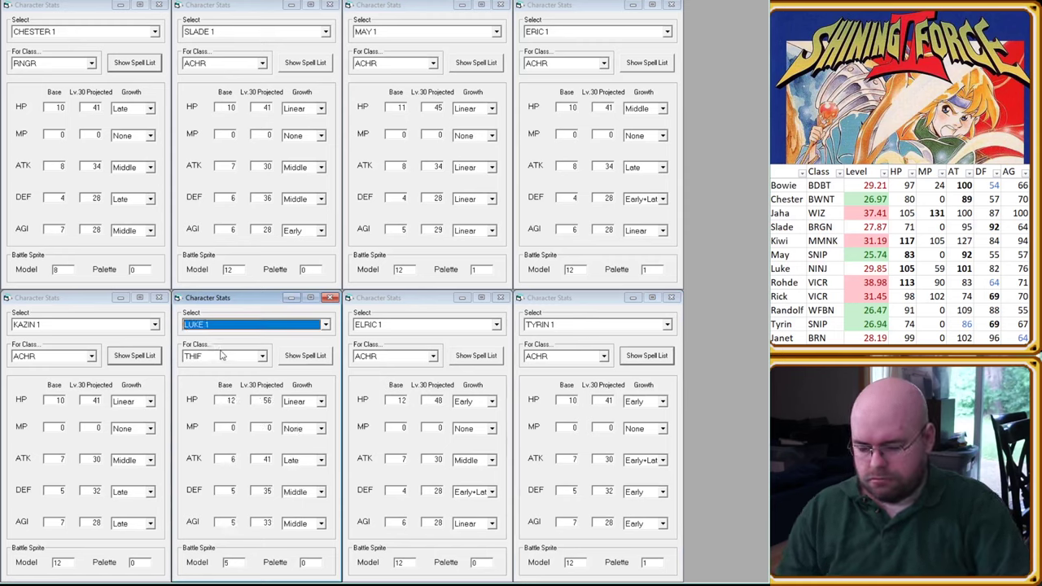
{"action": "scroll", "coordinate": [220, 356], "scroll_direction": "up", "scroll_amount": 1}
{"action": "scroll", "coordinate": [220, 355], "scroll_direction": "up", "scroll_amount": 4}
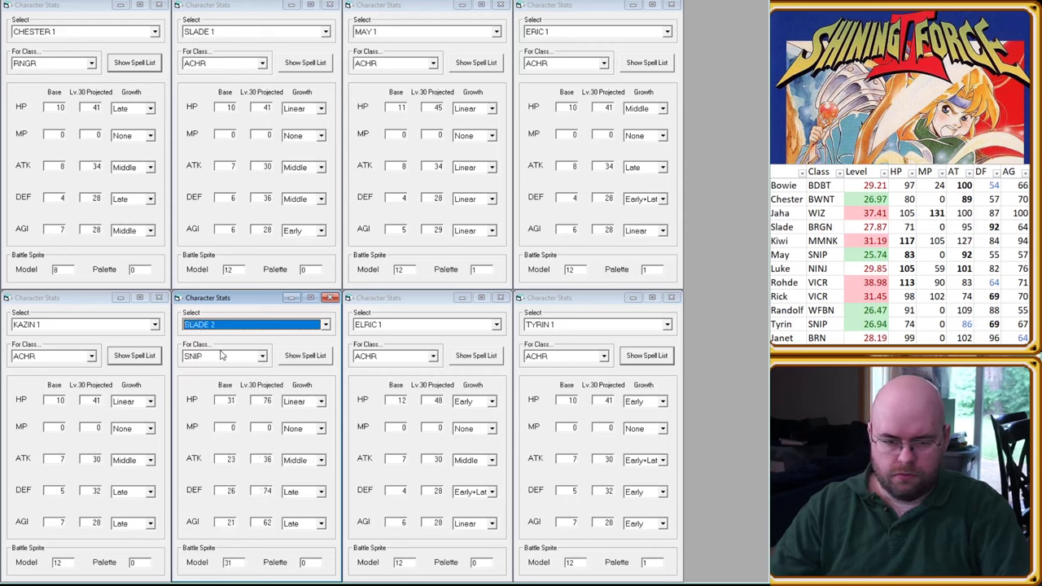
{"action": "scroll", "coordinate": [219, 356], "scroll_direction": "down", "scroll_amount": 1}
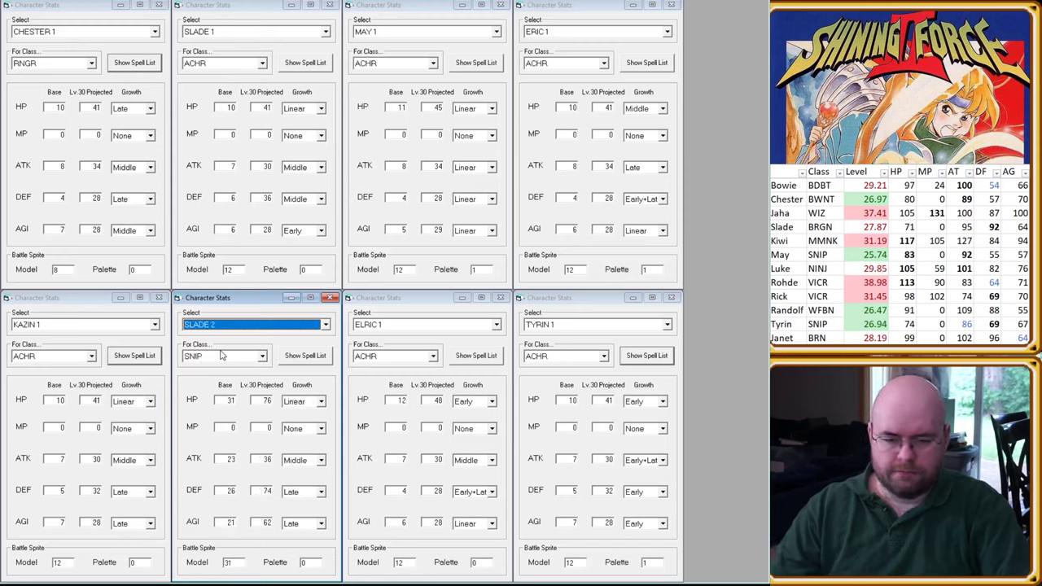
{"action": "scroll", "coordinate": [222, 356], "scroll_direction": "down", "scroll_amount": 3}
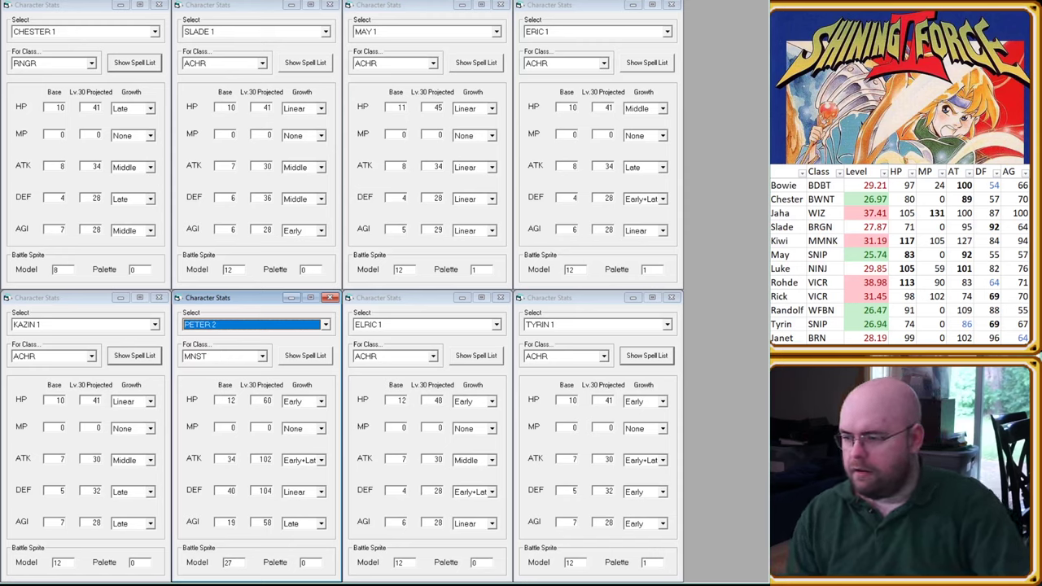
Step: Filter the recorded stats table by class to the BWNT, BRGN and SNIP characters and go through the names down to Eric
{"action": "left_click", "coordinate": [823, 167]}
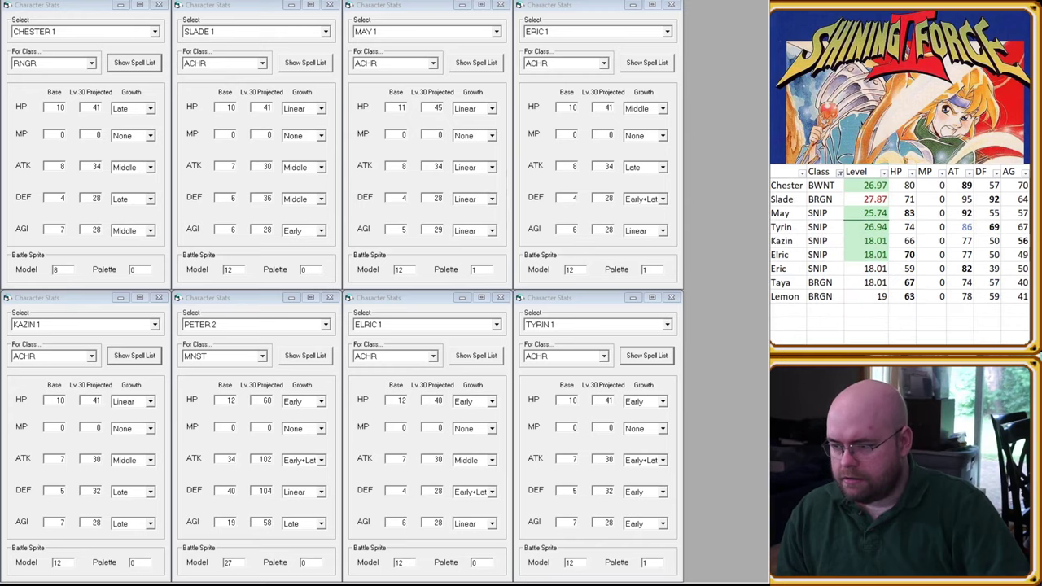
{"action": "left_click", "coordinate": [794, 205]}
{"action": "key", "text": "Down"}
{"action": "key", "text": "Down"}
{"action": "key", "text": "Down"}
{"action": "key", "text": "Down"}
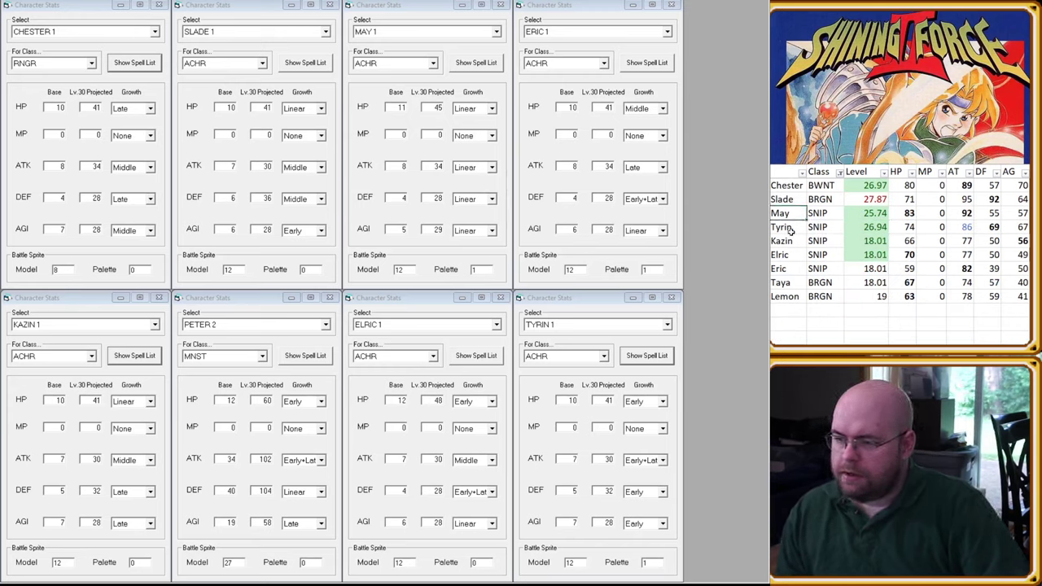
{"action": "key", "text": "Down"}
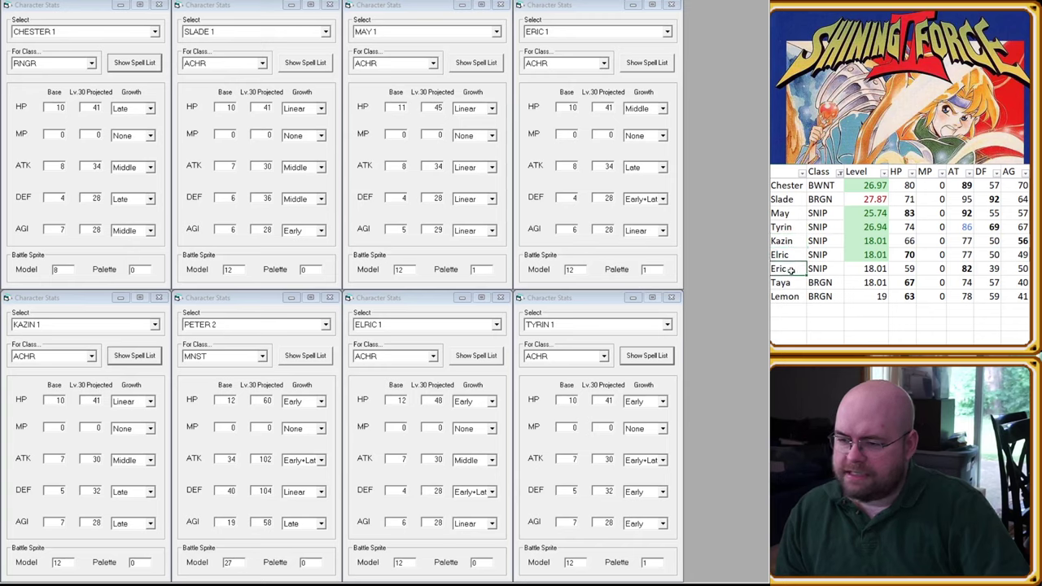
Step: Close the PETER 2 stats window and slightly narrow the editor's workspace beside the stats table
{"action": "left_click", "coordinate": [330, 298]}
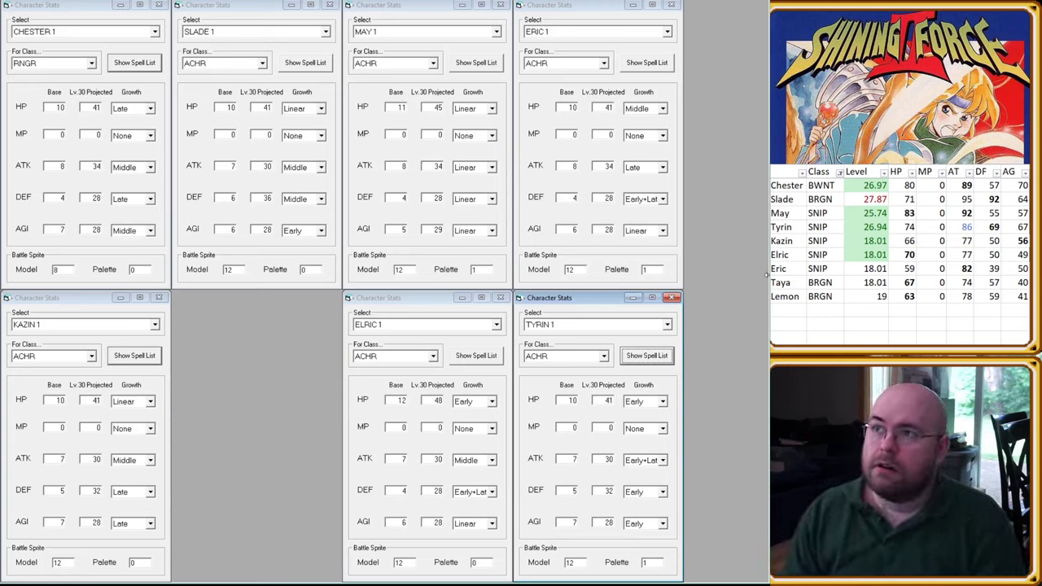
{"action": "left_click_drag", "start_coordinate": [766, 277], "coordinate": [759, 278]}
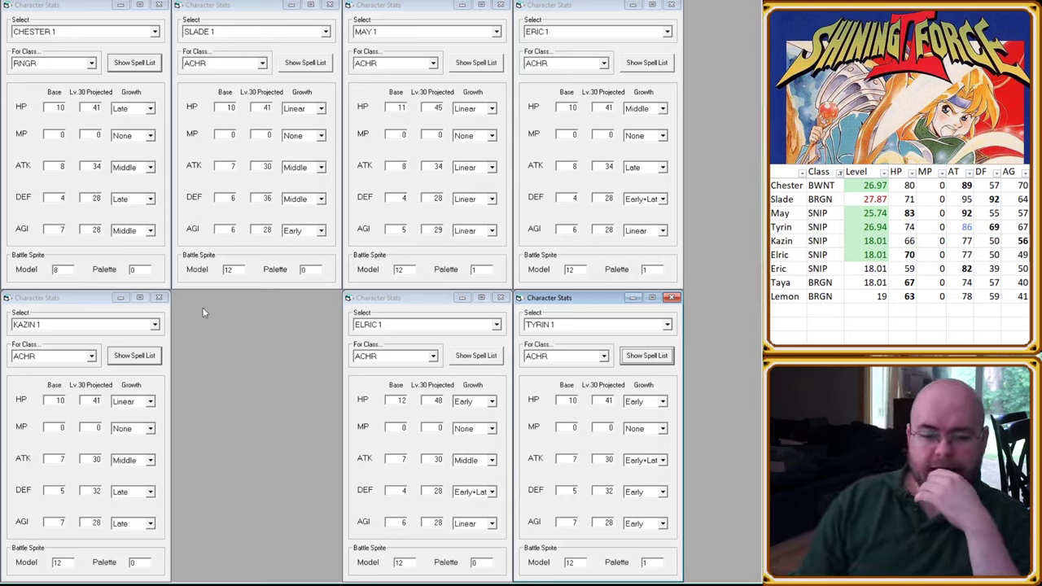
Step: Compare the base and level 30 projected stats of CHESTER 1, KAZIN 1 and SLADE 1 with their recorded results
{"action": "left_click", "coordinate": [62, 168]}
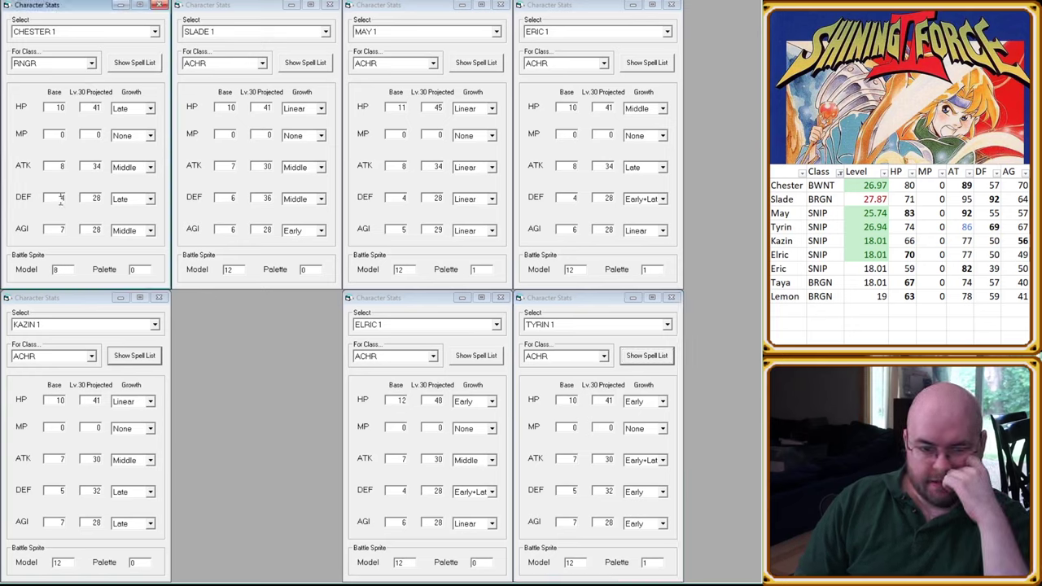
{"action": "left_click", "coordinate": [55, 311]}
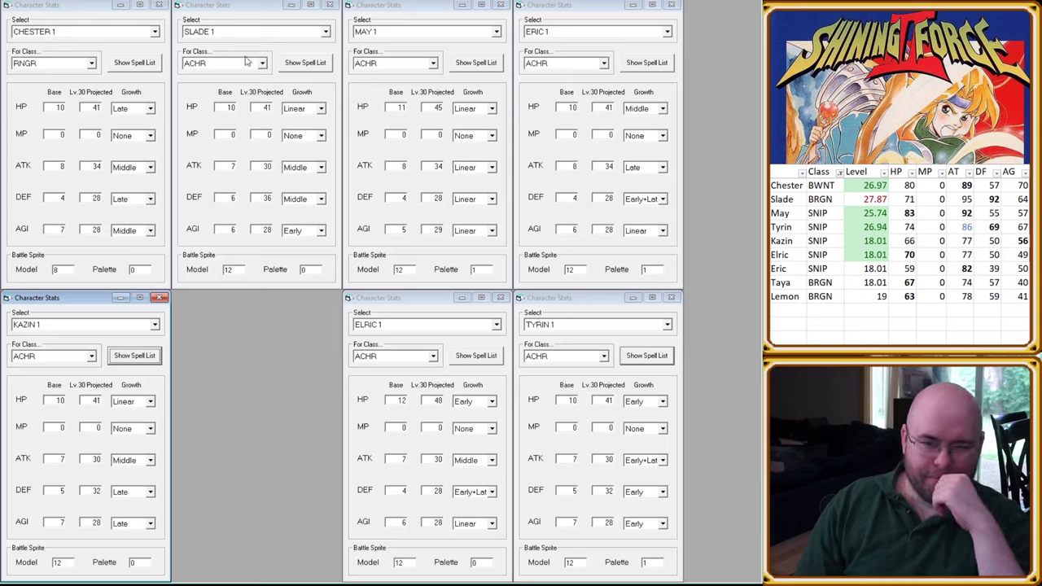
{"action": "left_click", "coordinate": [266, 108]}
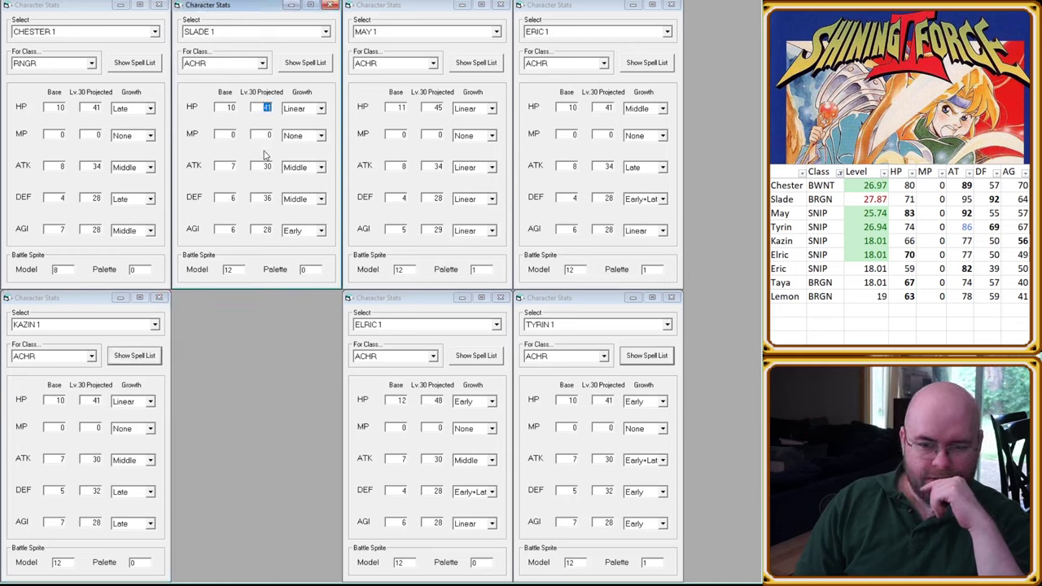
{"action": "left_click", "coordinate": [222, 200]}
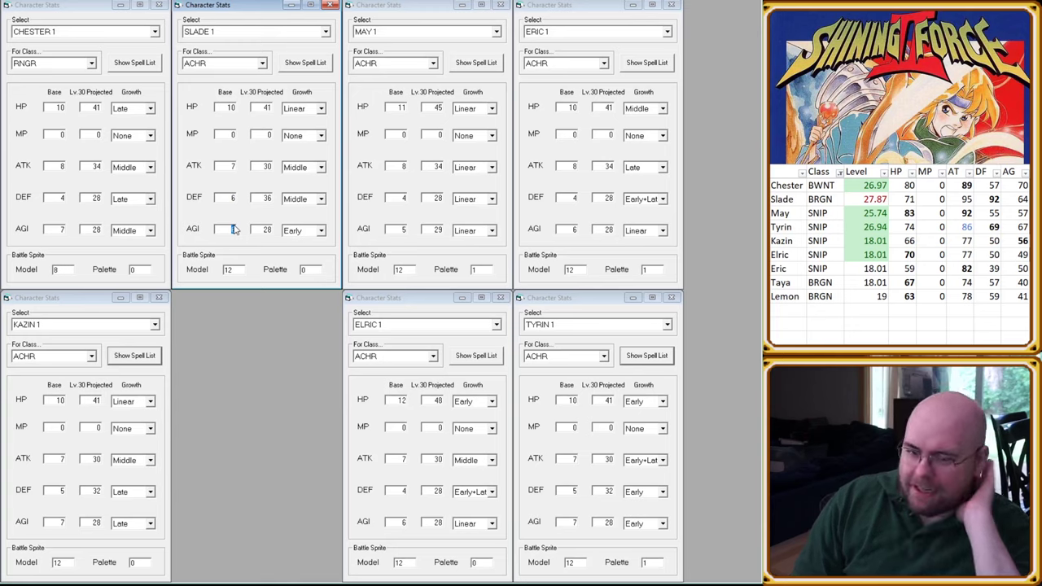
{"action": "double_click", "coordinate": [266, 198]}
{"action": "type", "text": "36"}
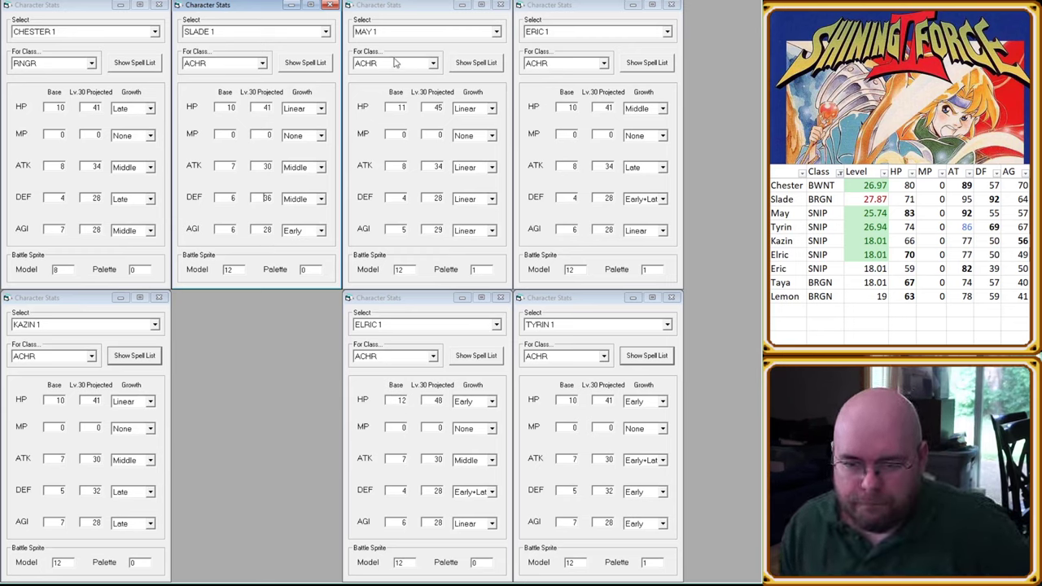
Step: Examine the base values and level 30 projections of MAY 1 and ERIC 1 against the recorded table
{"action": "left_click", "coordinate": [437, 108]}
{"action": "left_click", "coordinate": [437, 165]}
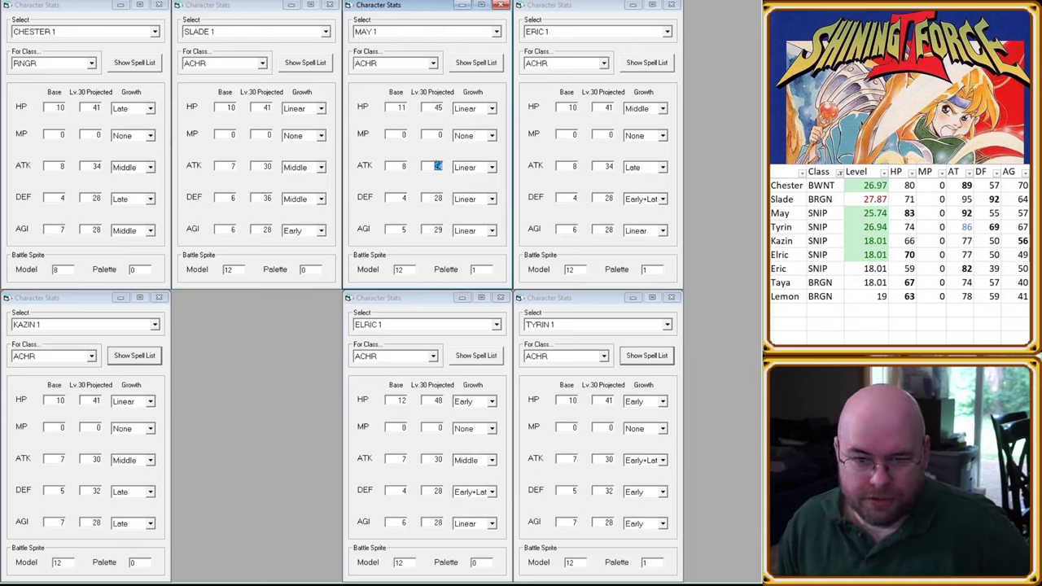
{"action": "left_click", "coordinate": [400, 167]}
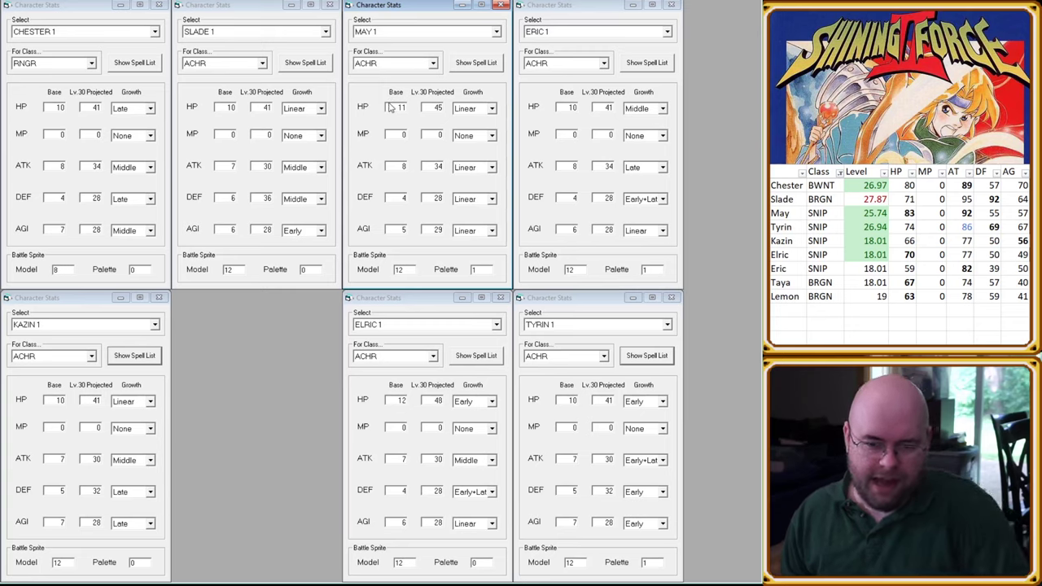
{"action": "double_click", "coordinate": [403, 197]}
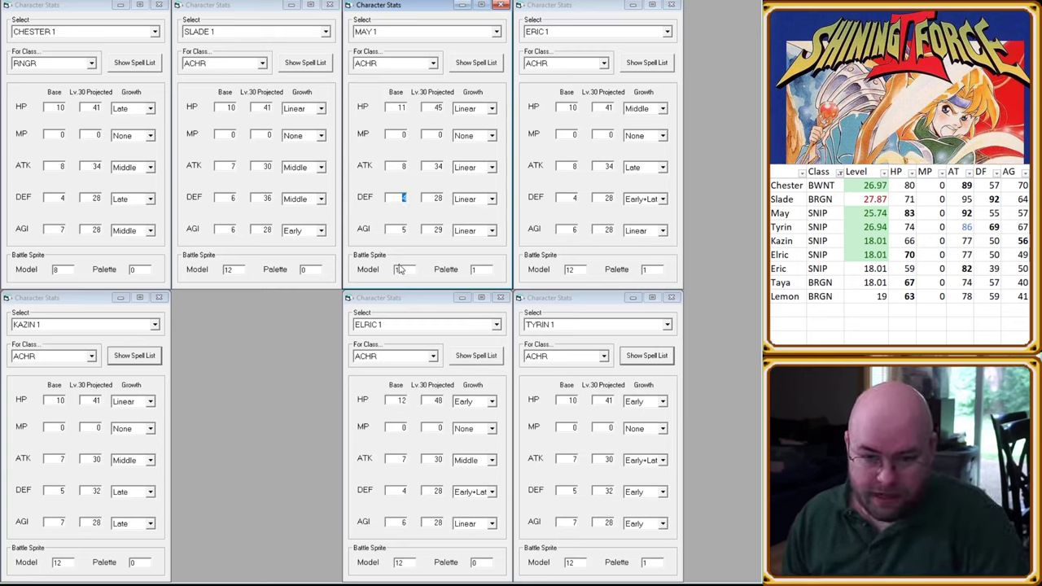
{"action": "left_click", "coordinate": [401, 229]}
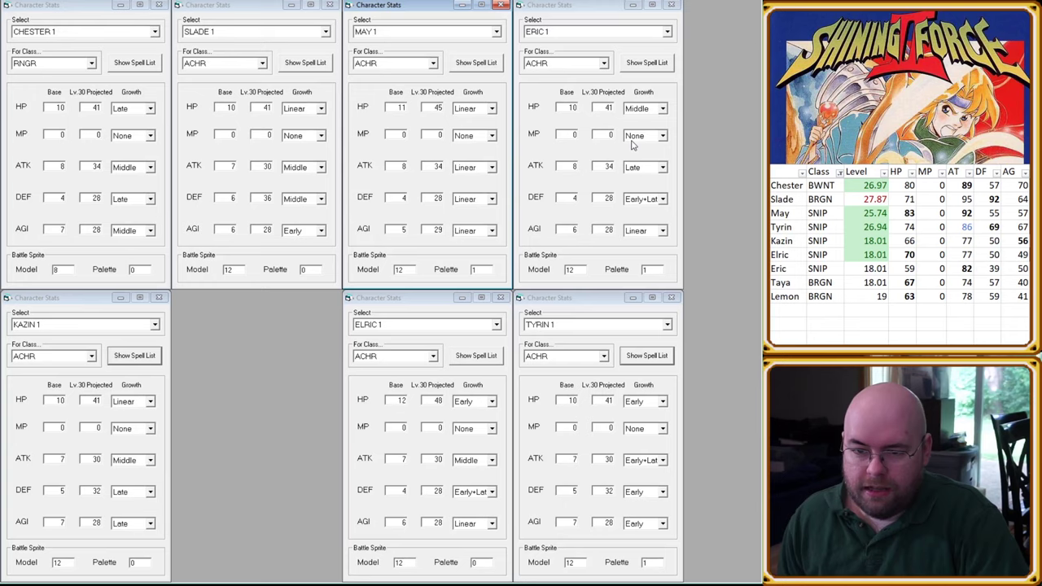
{"action": "left_click", "coordinate": [606, 229]}
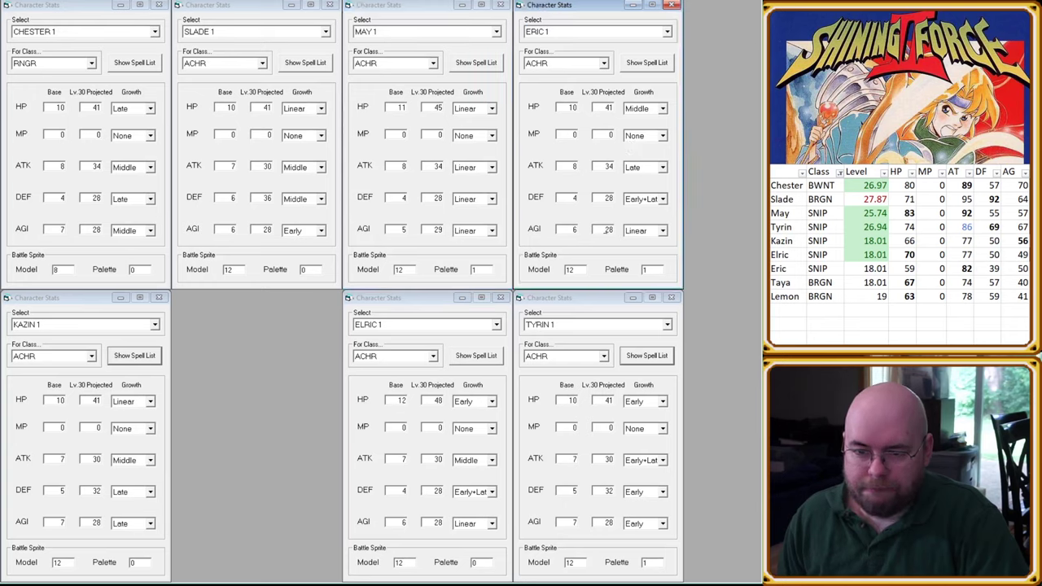
{"action": "left_click", "coordinate": [617, 105]}
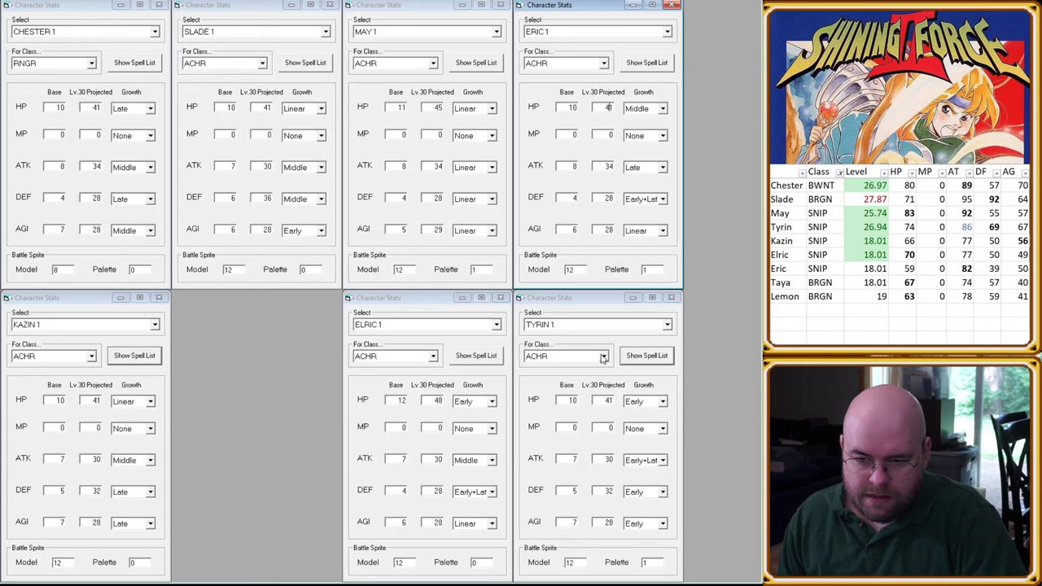
Step: Move the TYRIN 1 window into the gap beside KAZIN 1 and show the next sheet of recorded stats
{"action": "left_click_drag", "start_coordinate": [596, 302], "coordinate": [256, 302]}
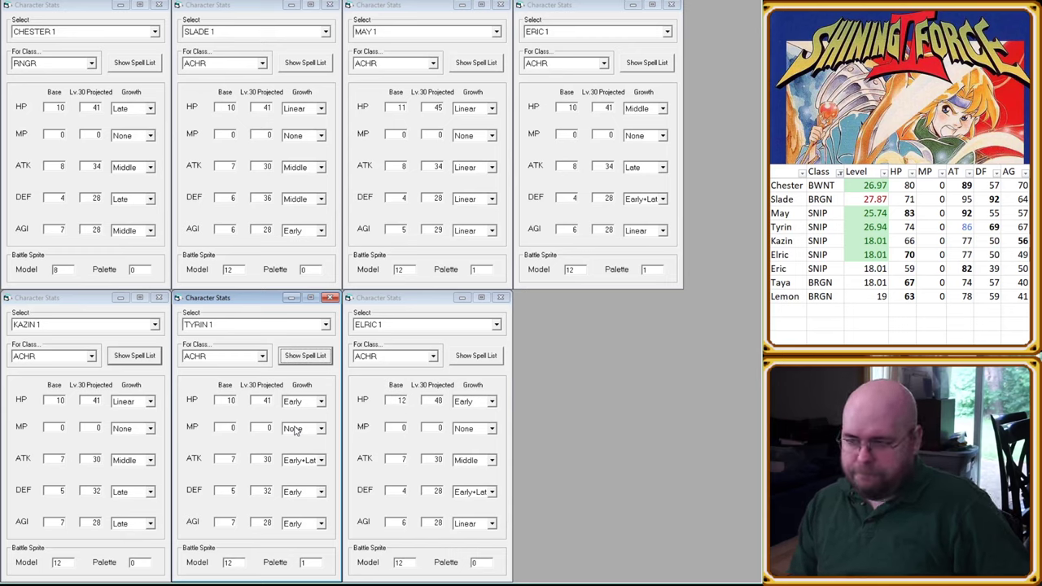
{"action": "left_click", "coordinate": [787, 269]}
{"action": "key", "text": "ctrl+Page_Down"}
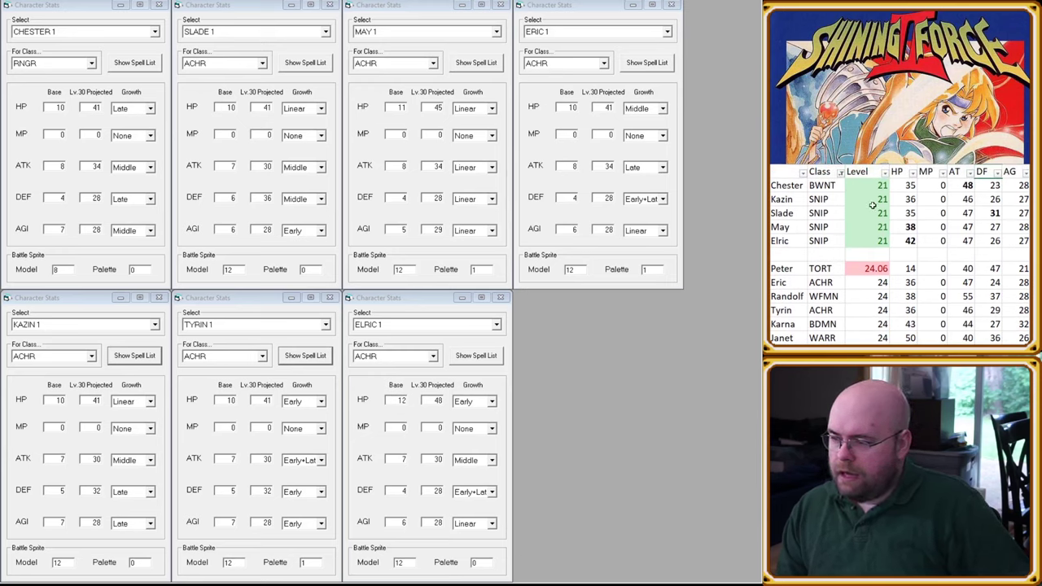
Step: Check Eric's recorded level and go through Tyrin's HP, MP, AT, DF and AG values on this sheet
{"action": "left_click", "coordinate": [876, 282]}
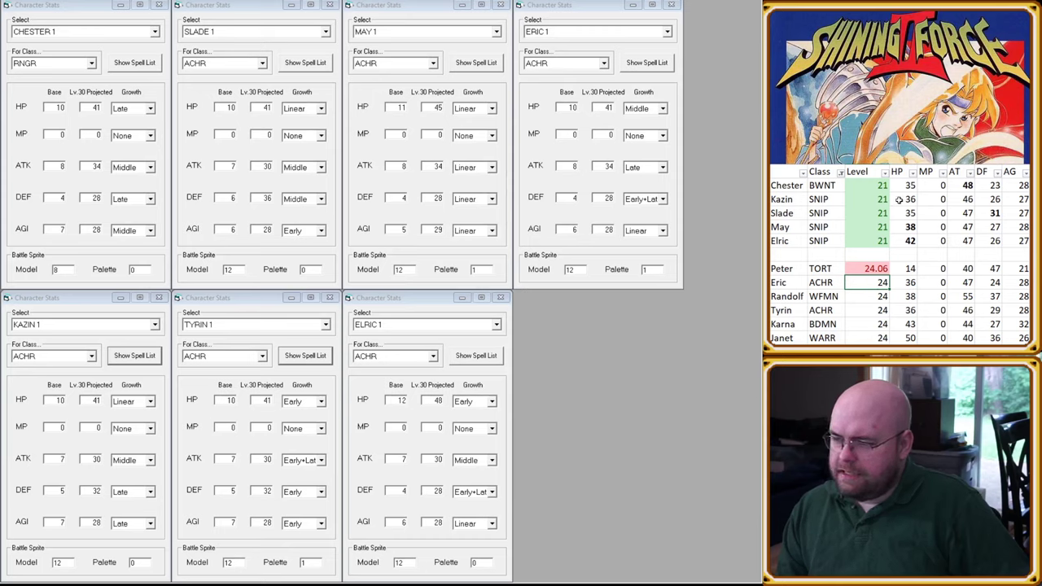
{"action": "left_click", "coordinate": [900, 308]}
{"action": "left_click", "coordinate": [944, 310]}
{"action": "left_click", "coordinate": [968, 310]}
{"action": "left_click", "coordinate": [995, 310]}
{"action": "left_click", "coordinate": [1022, 310]}
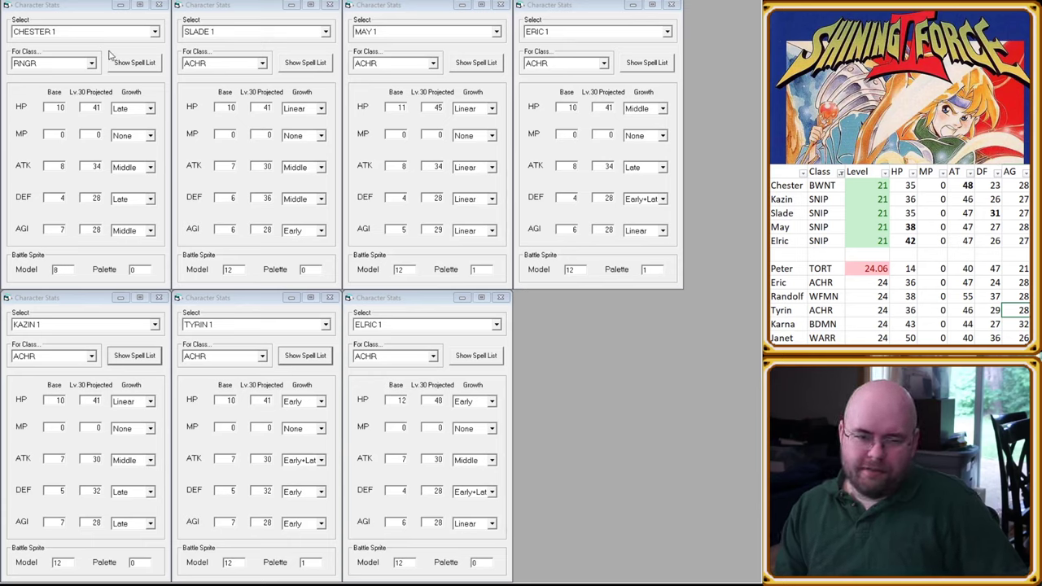
Step: Switch the first-row Character Stats windows to the promoted entries CHESTER 2, SLADE 2, MAY 2 and ERIC 2
{"action": "left_click", "coordinate": [61, 71]}
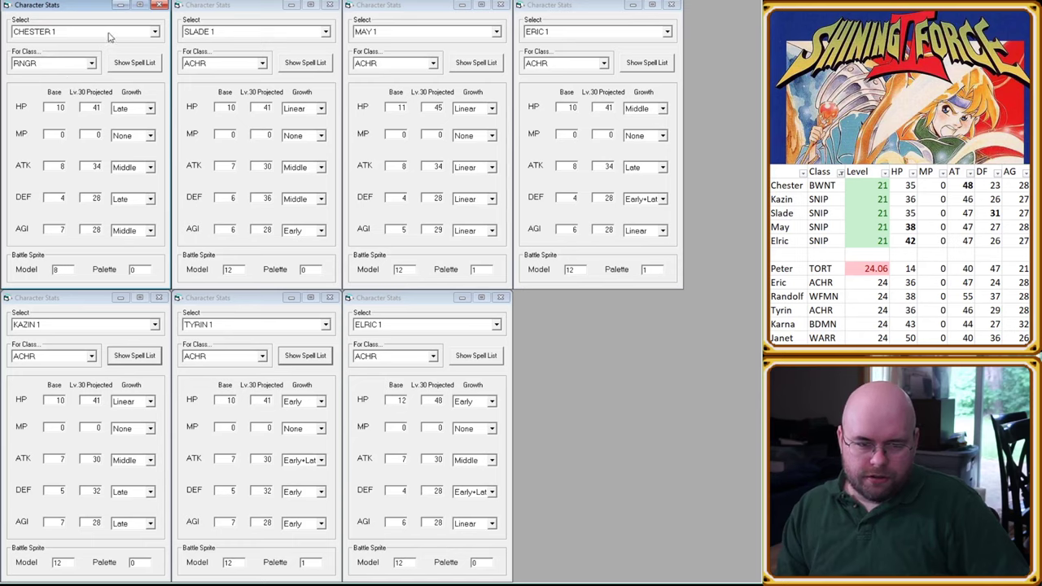
{"action": "scroll", "coordinate": [155, 31], "scroll_direction": "down", "scroll_amount": 1}
{"action": "left_click", "coordinate": [196, 33]}
{"action": "scroll", "coordinate": [213, 57], "scroll_direction": "down", "scroll_amount": 1}
{"action": "left_click", "coordinate": [396, 34]}
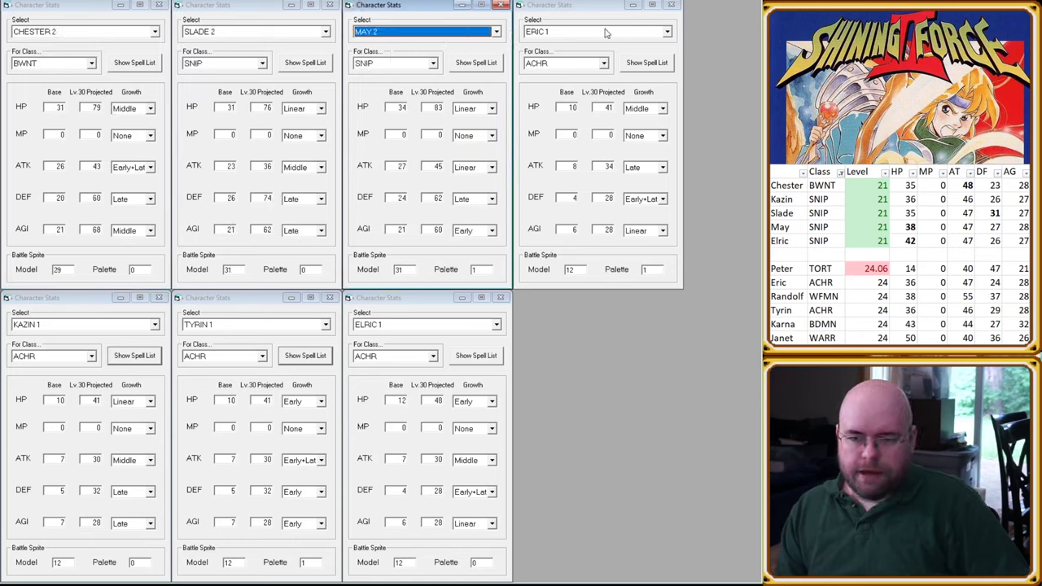
Step: Switch the second-row Character Stats windows to the promoted entries ELRIC 2, TYRIN 2 and KAZIN 2
{"action": "left_click", "coordinate": [396, 342]}
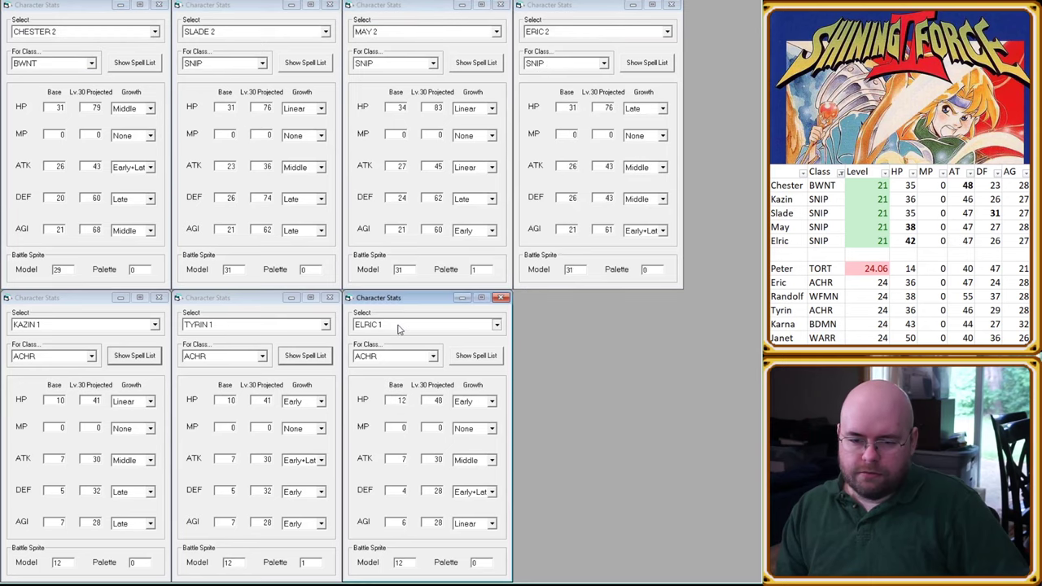
{"action": "left_click", "coordinate": [216, 341]}
{"action": "scroll", "coordinate": [216, 342], "scroll_direction": "down", "scroll_amount": 1}
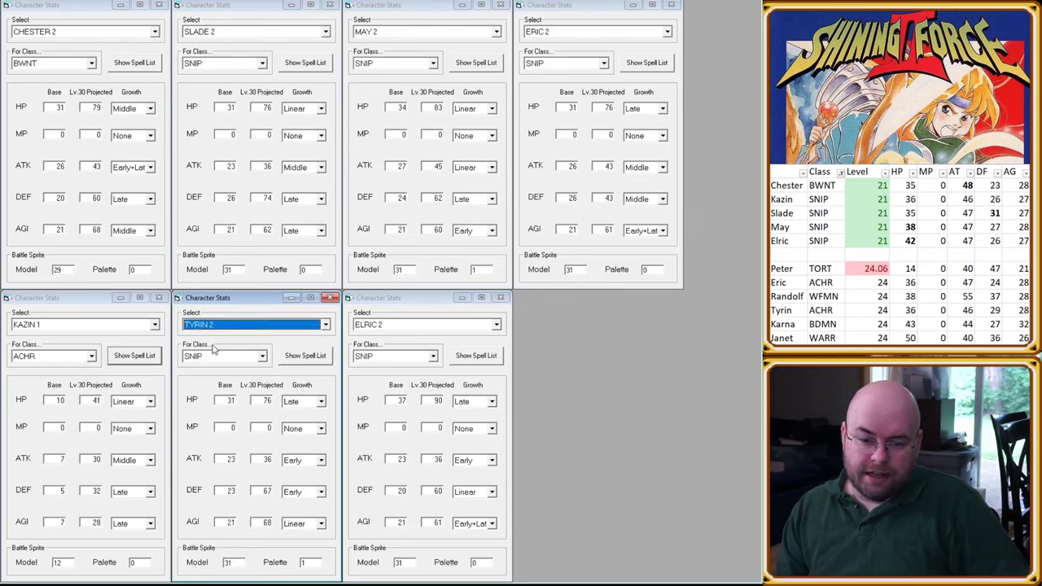
{"action": "left_click", "coordinate": [45, 347]}
{"action": "scroll", "coordinate": [45, 349], "scroll_direction": "down", "scroll_amount": 1}
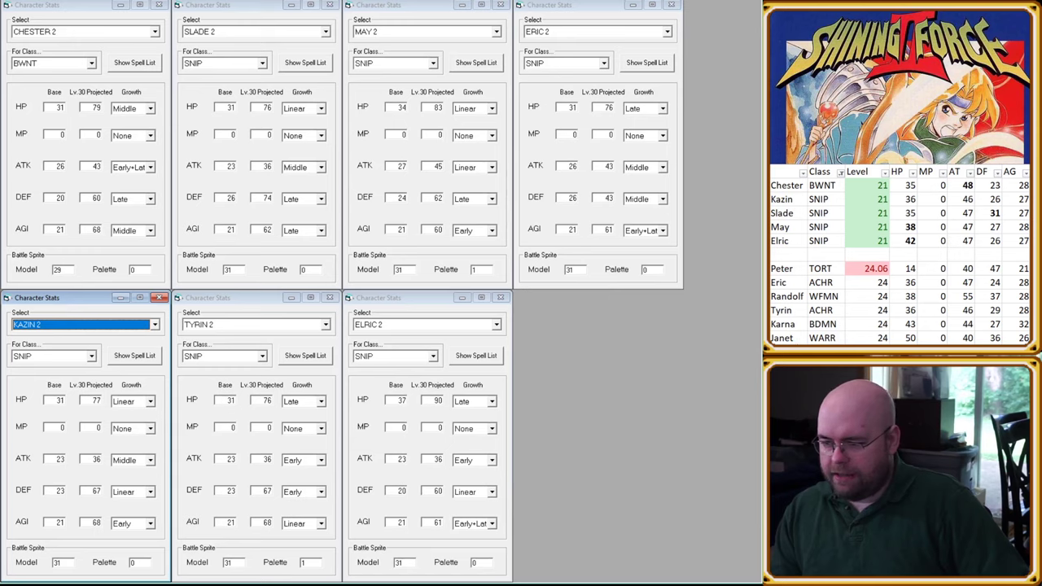
Step: Show the sheet of recorded promoted-class stats and go to Elric's HP value
{"action": "left_click", "coordinate": [813, 318]}
{"action": "left_click", "coordinate": [809, 254]}
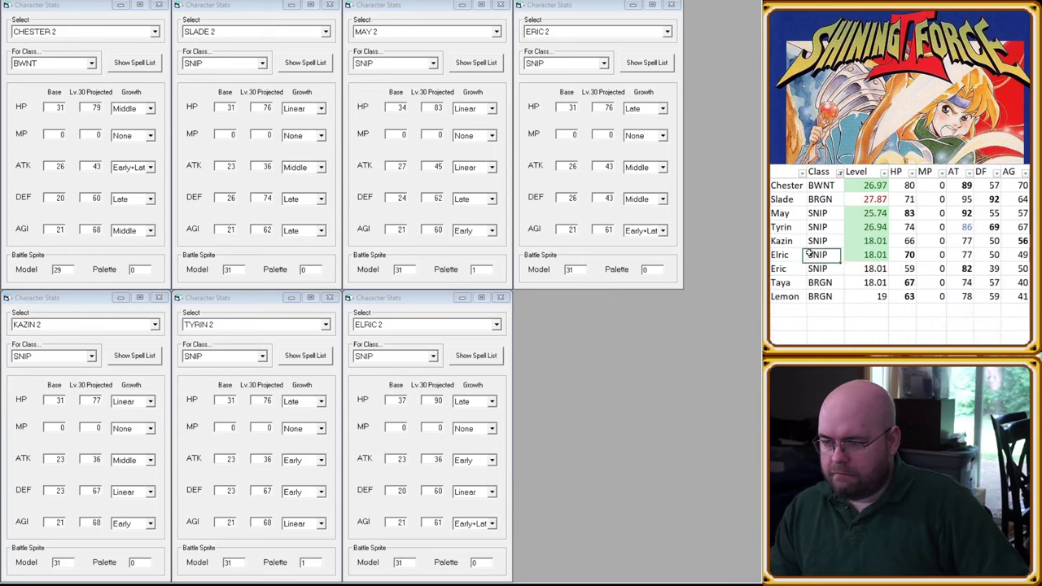
{"action": "key", "text": "Right"}
{"action": "key", "text": "Right"}
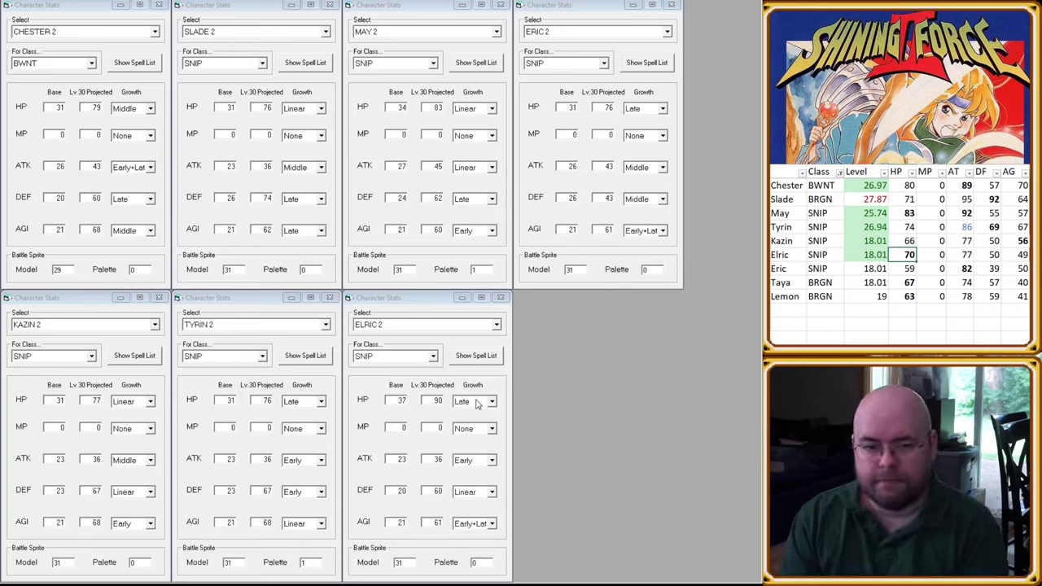
Step: Place the ELRIC 2 window temporarily beside CHESTER 2 to compare their growth, and return it beside TYRIN 2
{"action": "left_click", "coordinate": [38, 199]}
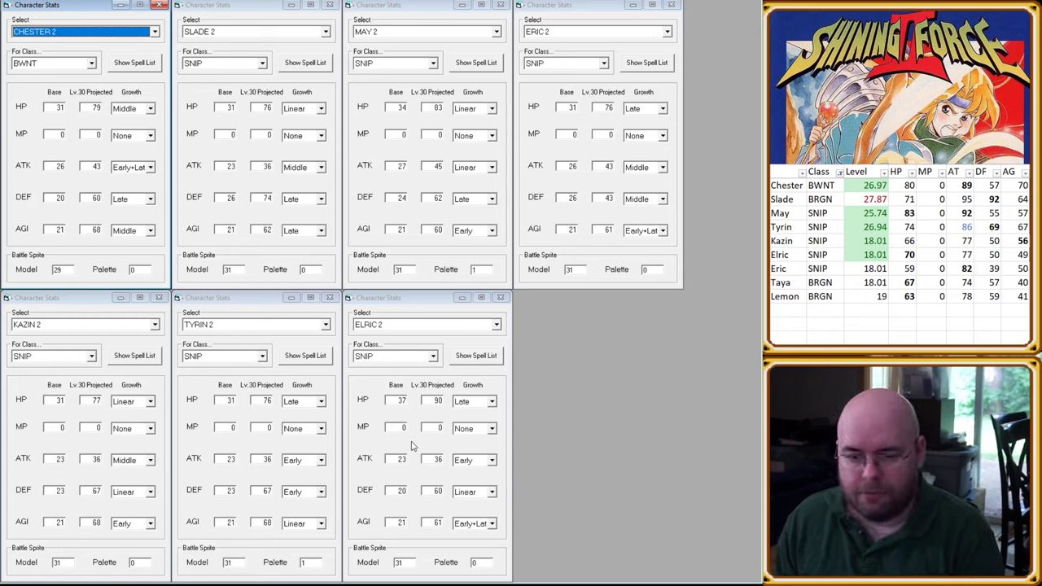
{"action": "left_click", "coordinate": [394, 299]}
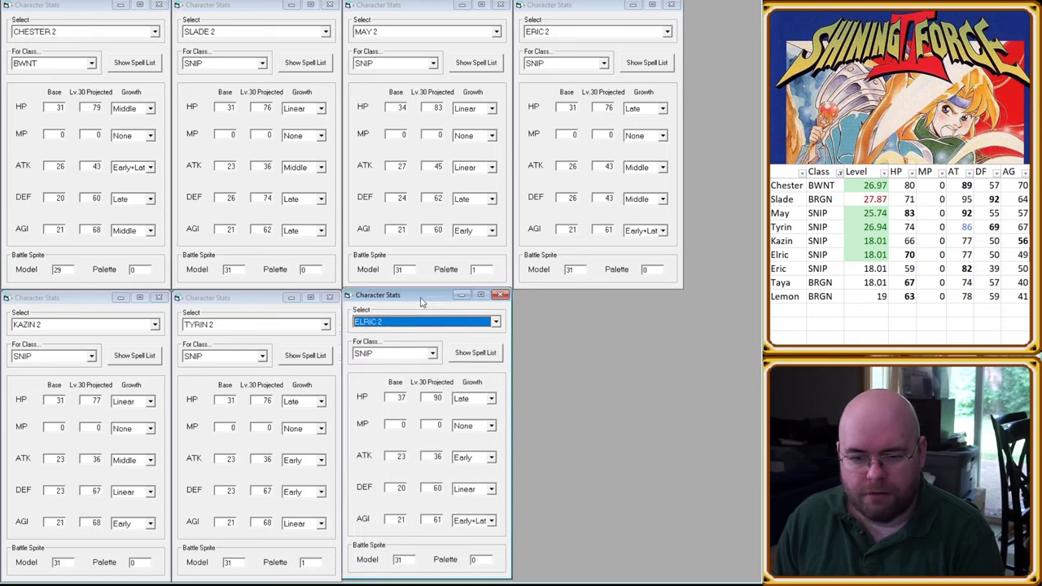
{"action": "left_click_drag", "start_coordinate": [421, 304], "coordinate": [253, 16]}
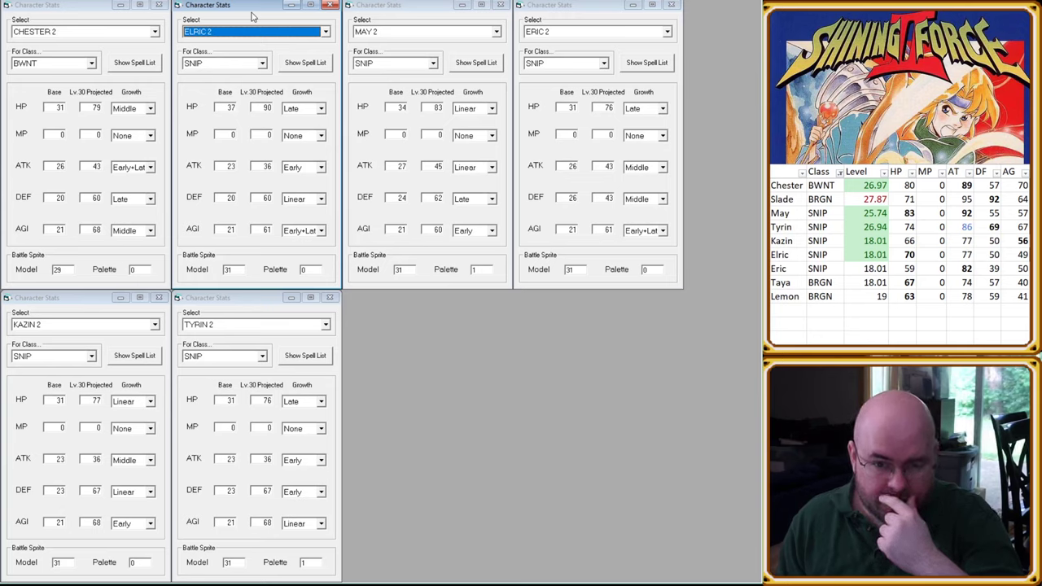
{"action": "left_click_drag", "start_coordinate": [253, 15], "coordinate": [425, 308]}
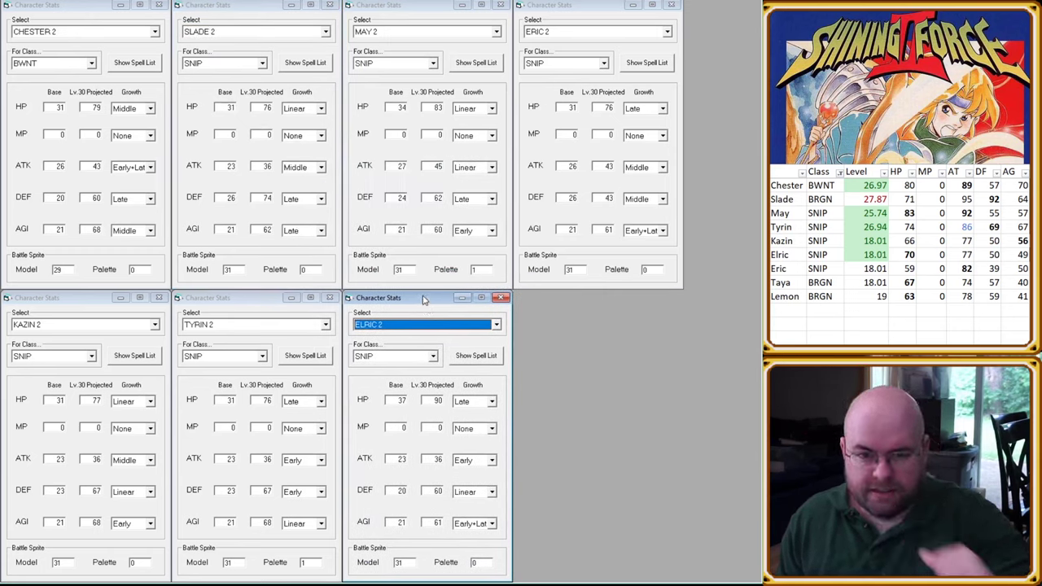
Step: Check Slade's BRGN projections under SLADE 3 and return the window to SLADE 2
{"action": "left_click", "coordinate": [267, 167]}
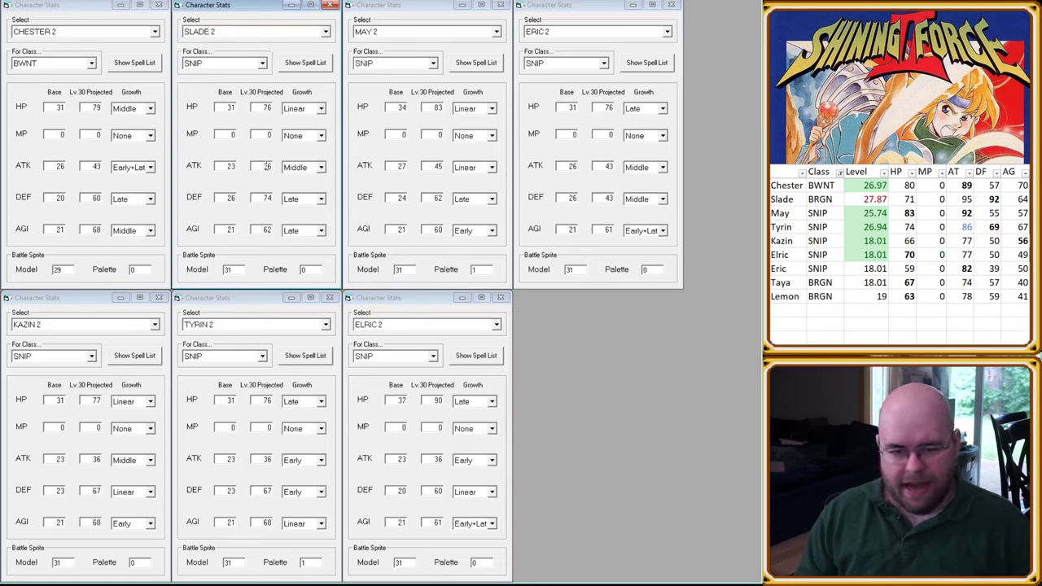
{"action": "key", "text": "Down"}
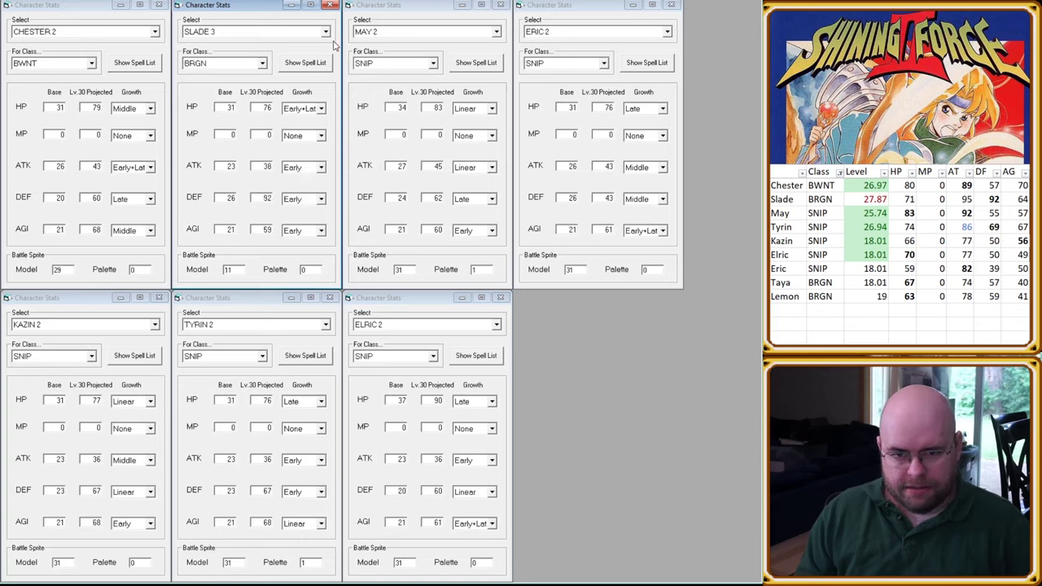
{"action": "key", "text": "Up"}
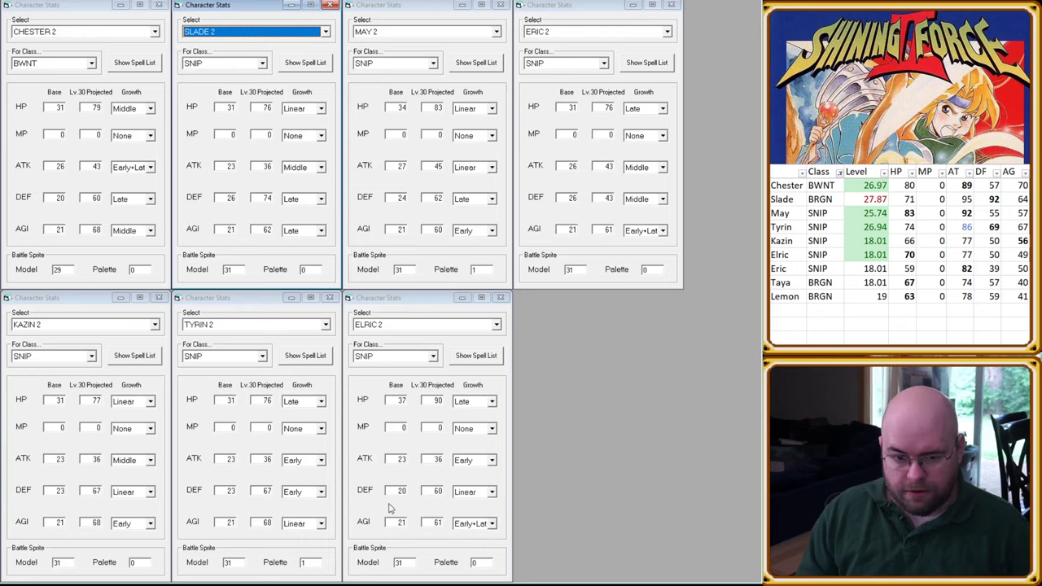
Step: Move the SLADE 2 window beside ELRIC 2 and shift MAY 2 and ERIC 2 over to close the first-row gap
{"action": "left_click", "coordinate": [423, 254]}
{"action": "left_click", "coordinate": [556, 256]}
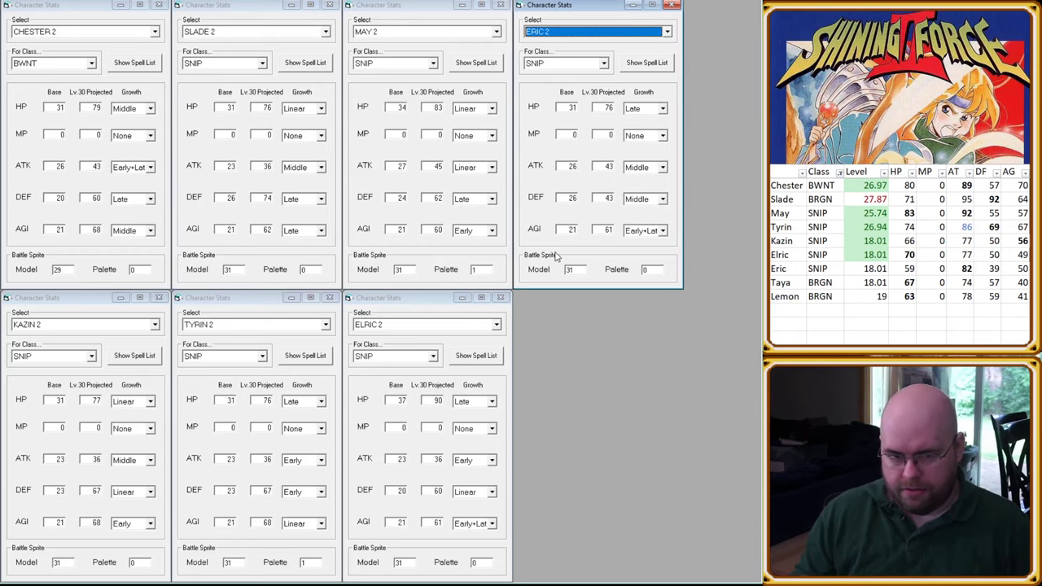
{"action": "left_click_drag", "start_coordinate": [249, 10], "coordinate": [590, 300]}
{"action": "left_click_drag", "start_coordinate": [420, 7], "coordinate": [250, 7]}
{"action": "left_click_drag", "start_coordinate": [602, 6], "coordinate": [430, 7]}
Step: Display the BRGN entries MAY 3 and ERIC 3 in the first-row May and Eric windows
{"action": "left_click", "coordinate": [267, 36]}
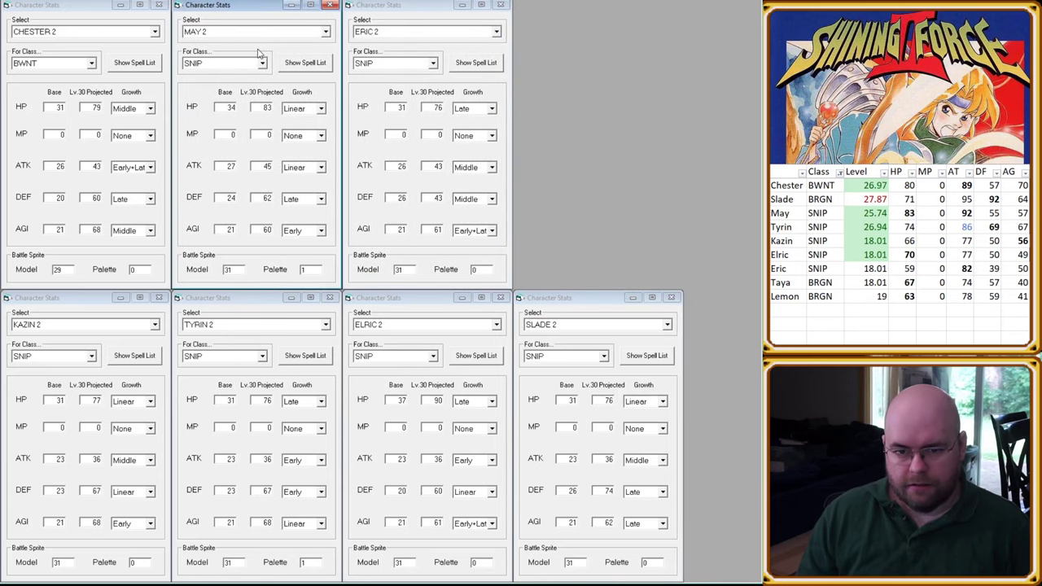
{"action": "key", "text": "Down"}
{"action": "left_click", "coordinate": [407, 47]}
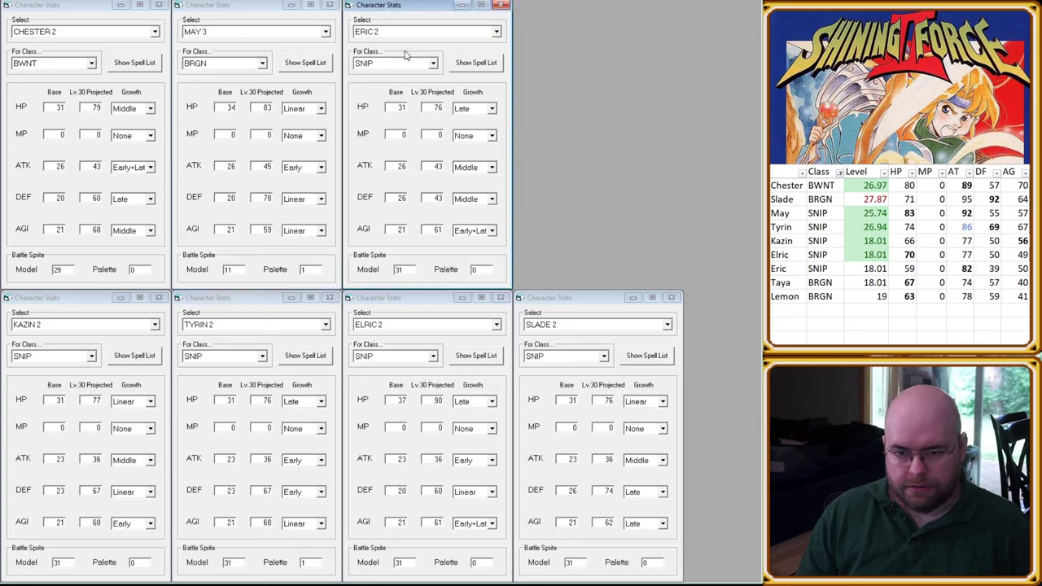
{"action": "key", "text": "Down"}
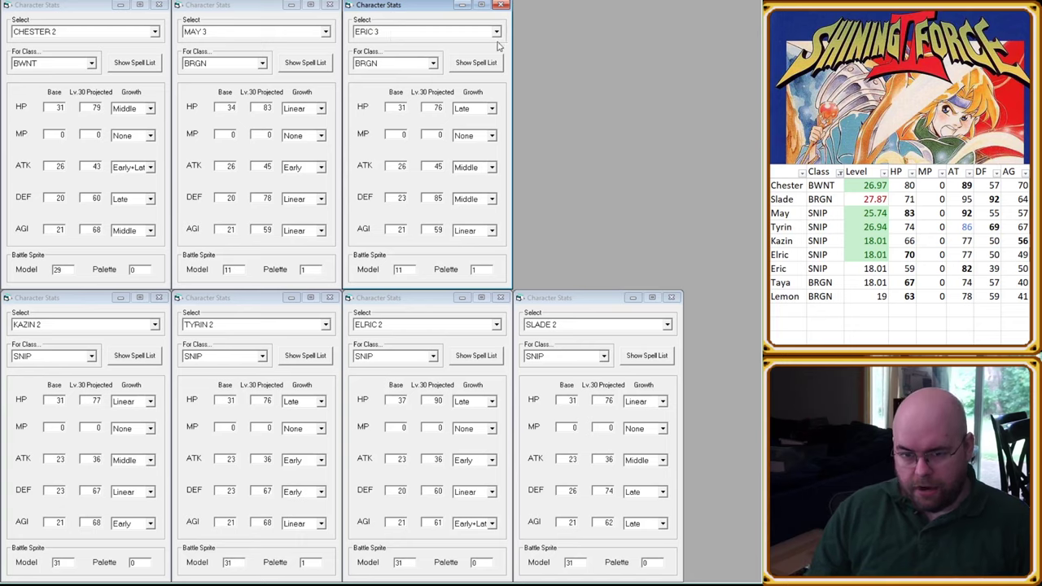
Step: Alternate Eric's window between ERIC 2 and ERIC 3 to compare SNIP and BRGN growth, ending on ERIC 2
{"action": "key", "text": "Up"}
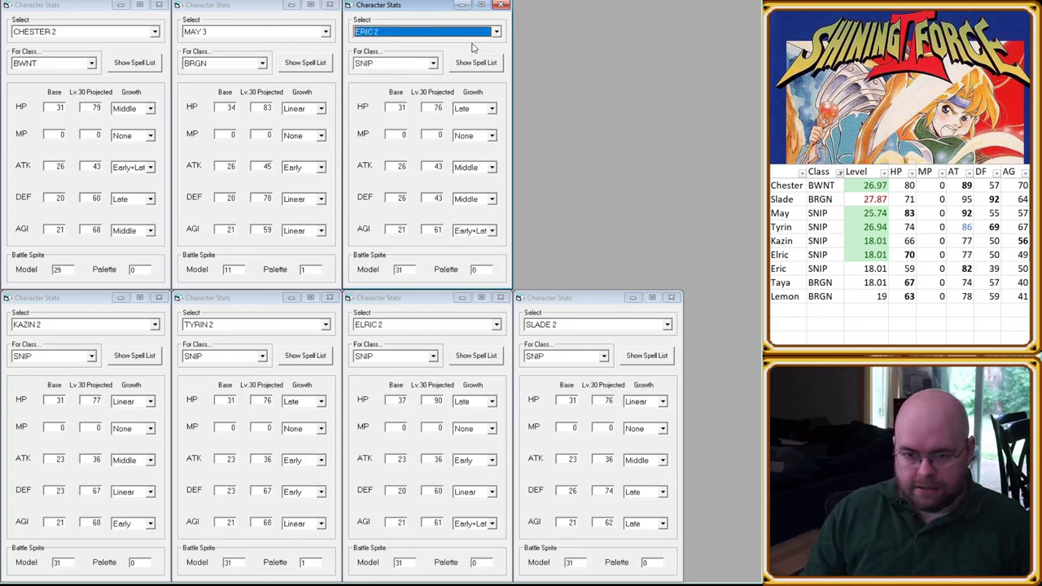
{"action": "key", "text": "Down"}
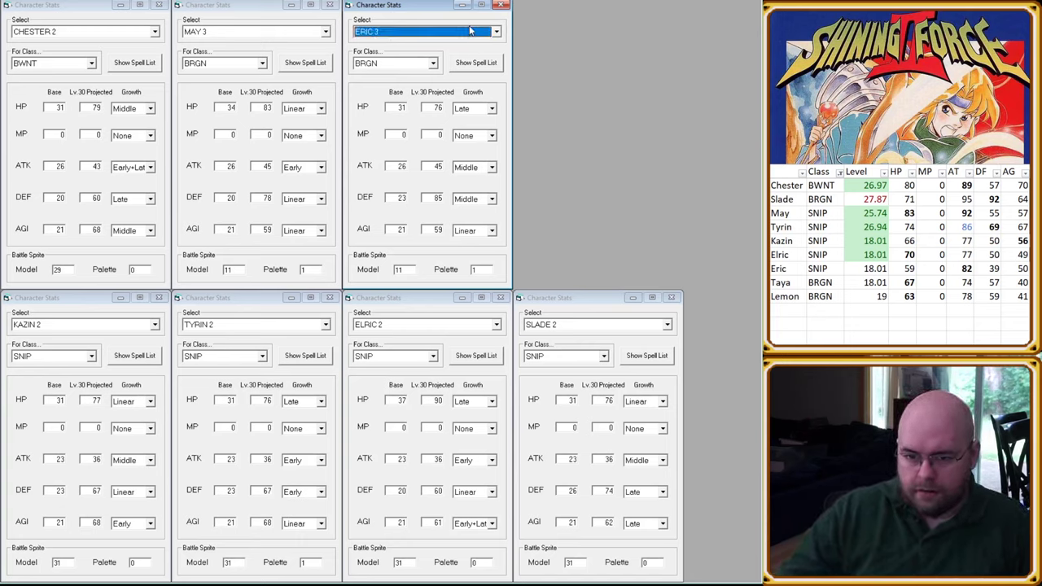
{"action": "key", "text": "Up"}
{"action": "key", "text": "Down"}
{"action": "key", "text": "Up"}
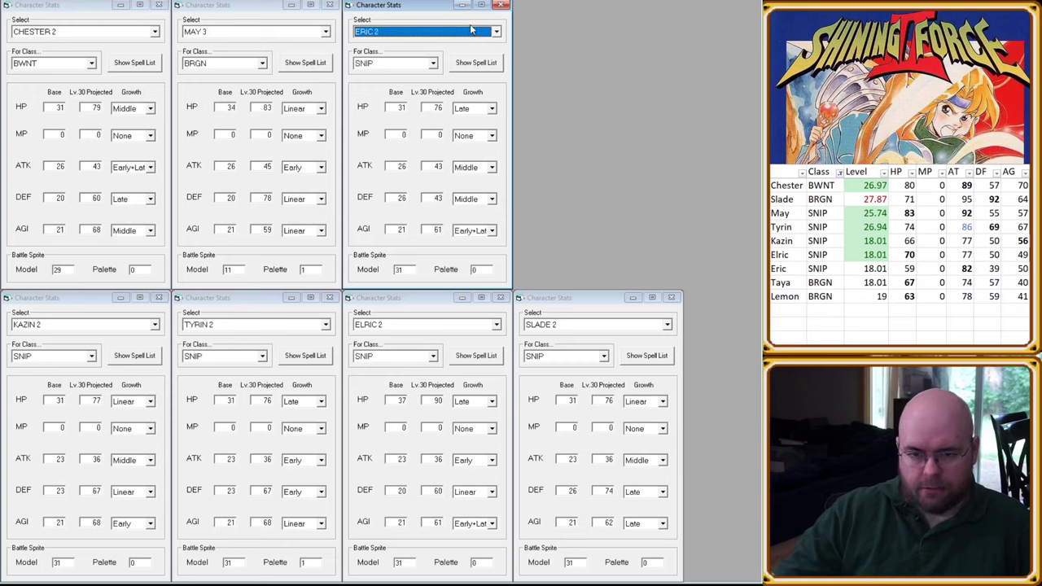
{"action": "key", "text": "Down"}
{"action": "key", "text": "Up"}
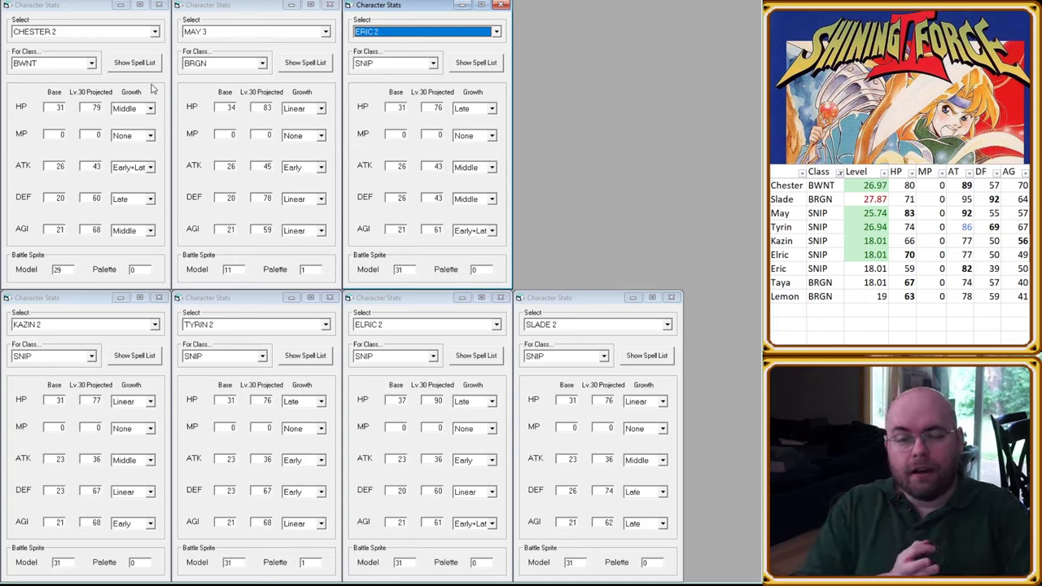
Step: Return May's window to the SNIP entry MAY 2 and switch Eric's window to the BRGN entry ERIC 3
{"action": "left_click", "coordinate": [234, 32]}
{"action": "scroll", "coordinate": [235, 32], "scroll_direction": "up", "scroll_amount": 1}
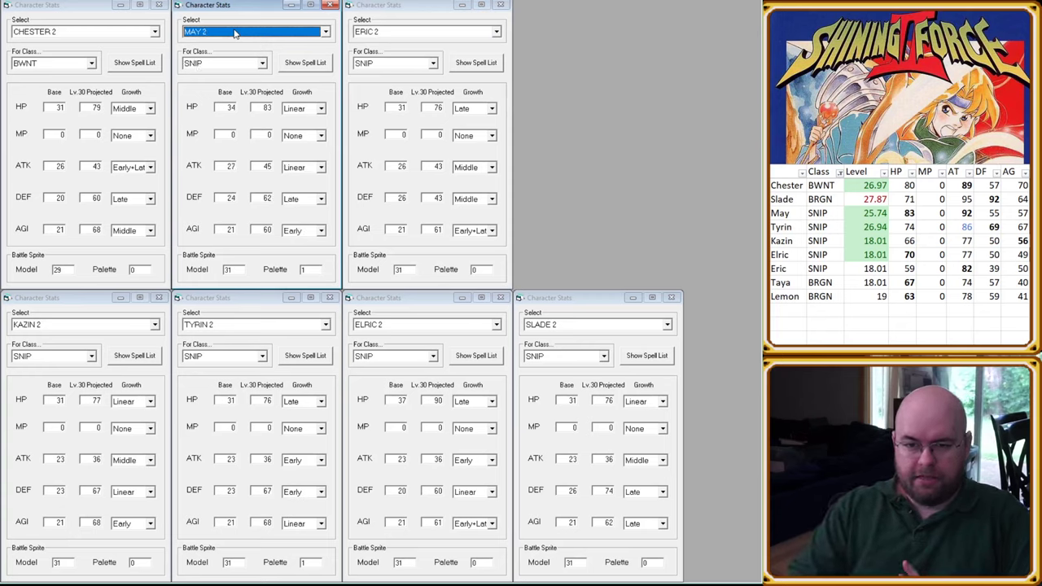
{"action": "scroll", "coordinate": [234, 33], "scroll_direction": "down", "scroll_amount": 1}
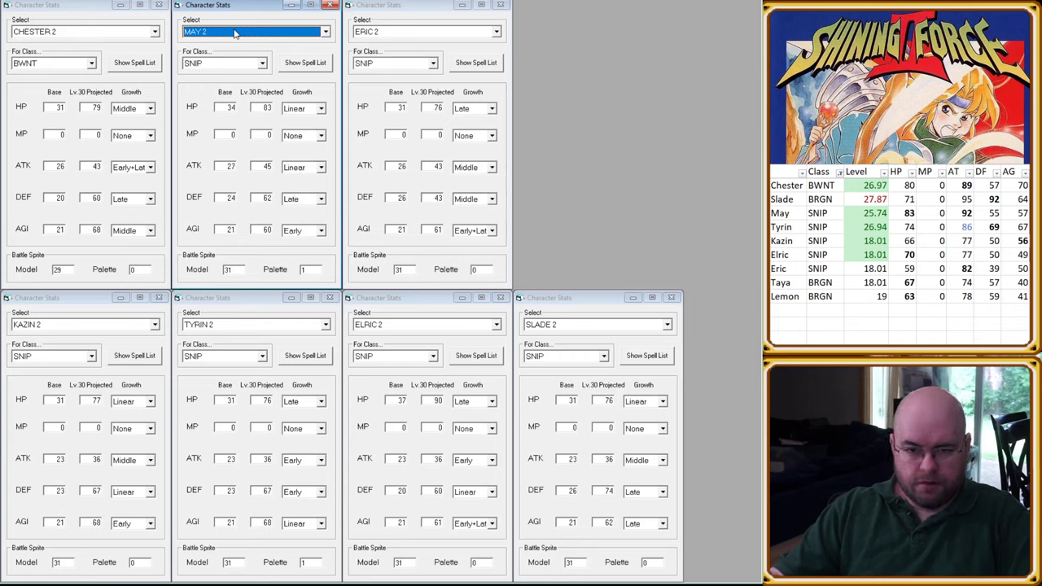
{"action": "key", "text": "Up"}
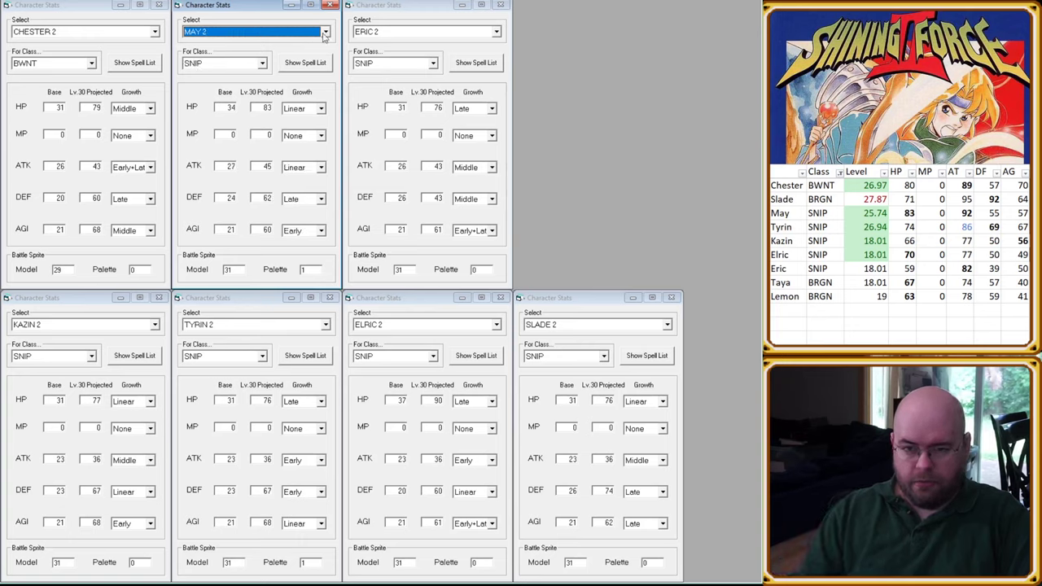
{"action": "left_click", "coordinate": [368, 33]}
{"action": "key", "text": "Down"}
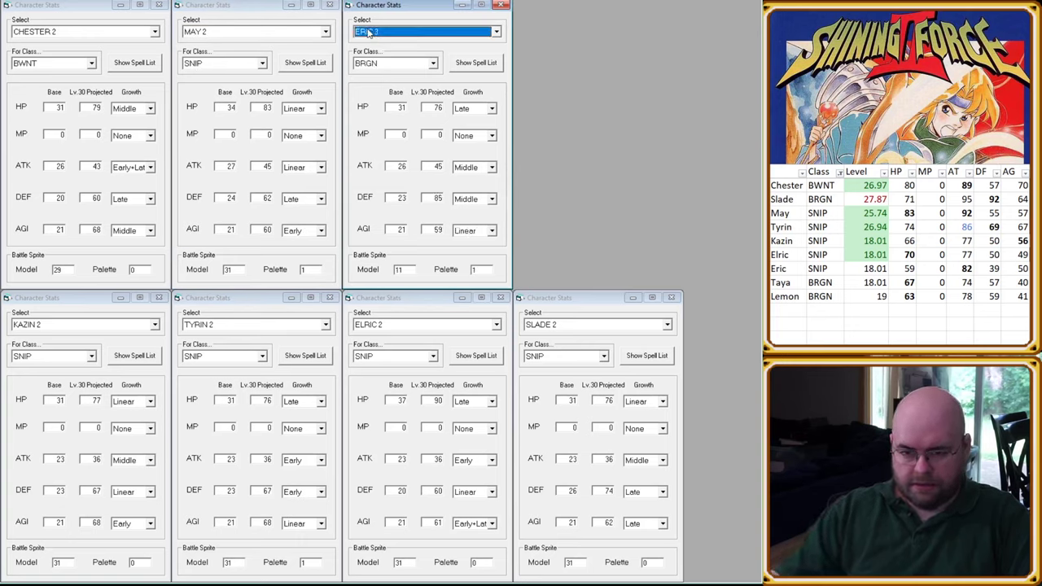
Step: Compare the SNIP and BRGN entries of May and Eric again, ending on MAY 2 and ERIC 3
{"action": "left_click", "coordinate": [238, 36]}
{"action": "key", "text": "Down"}
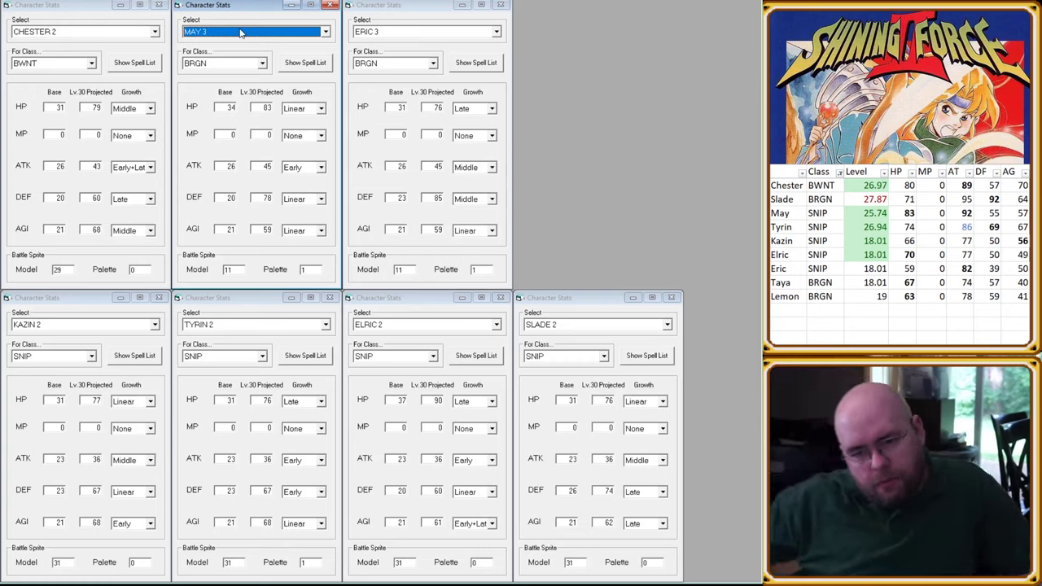
{"action": "key", "text": "Up"}
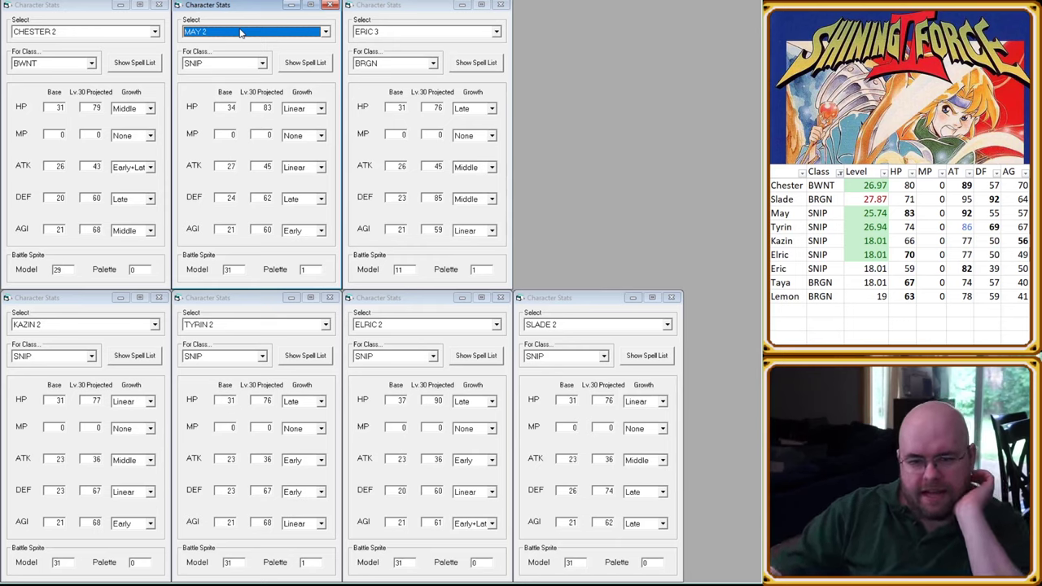
{"action": "left_click", "coordinate": [395, 36]}
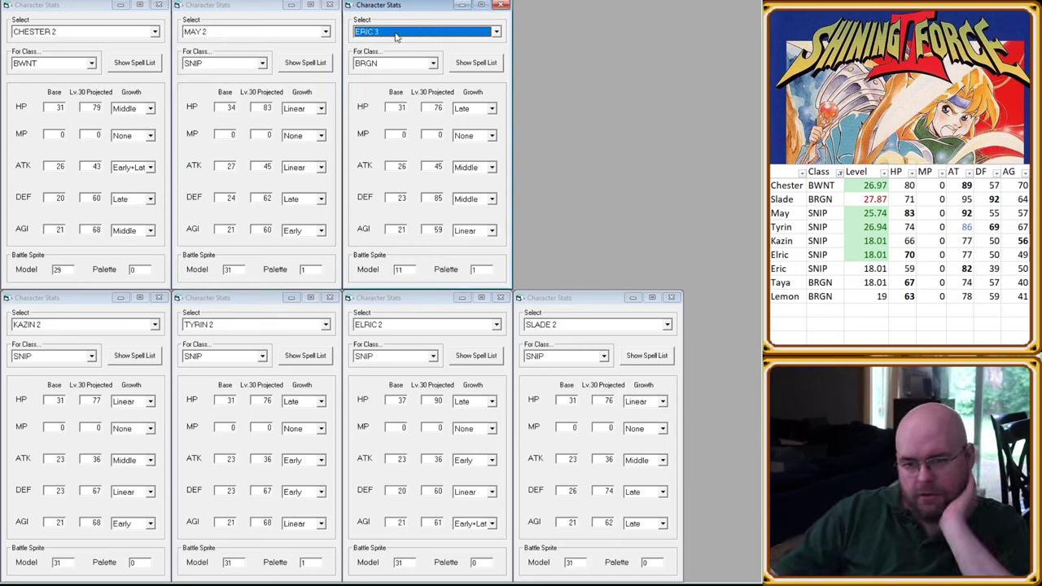
{"action": "key", "text": "Up"}
{"action": "key", "text": "Down"}
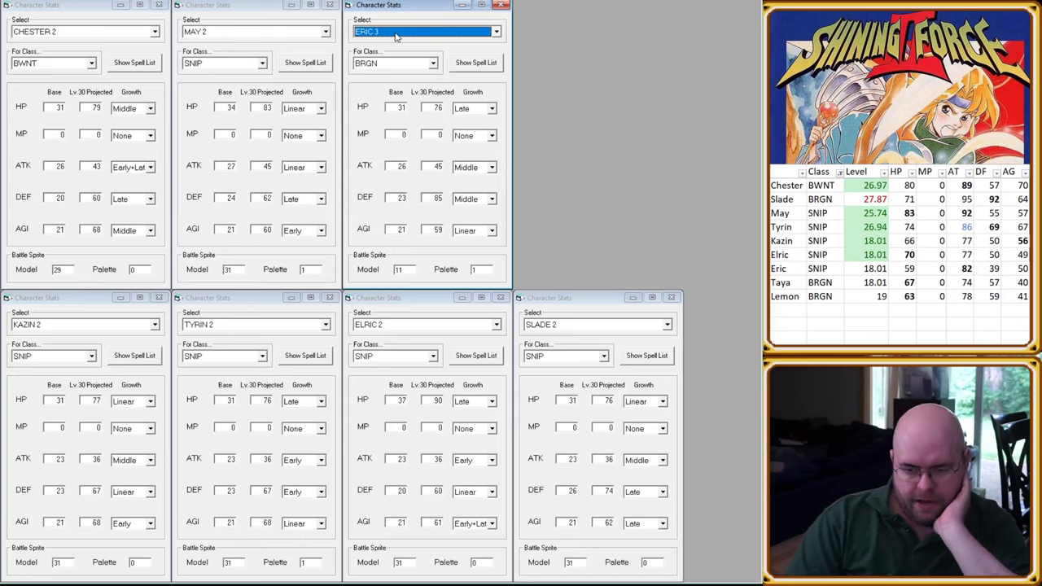
Step: Check the BRGN projections of Kazin and Tyrin, returning their windows to KAZIN 2 and TYRIN 2
{"action": "left_click", "coordinate": [112, 325]}
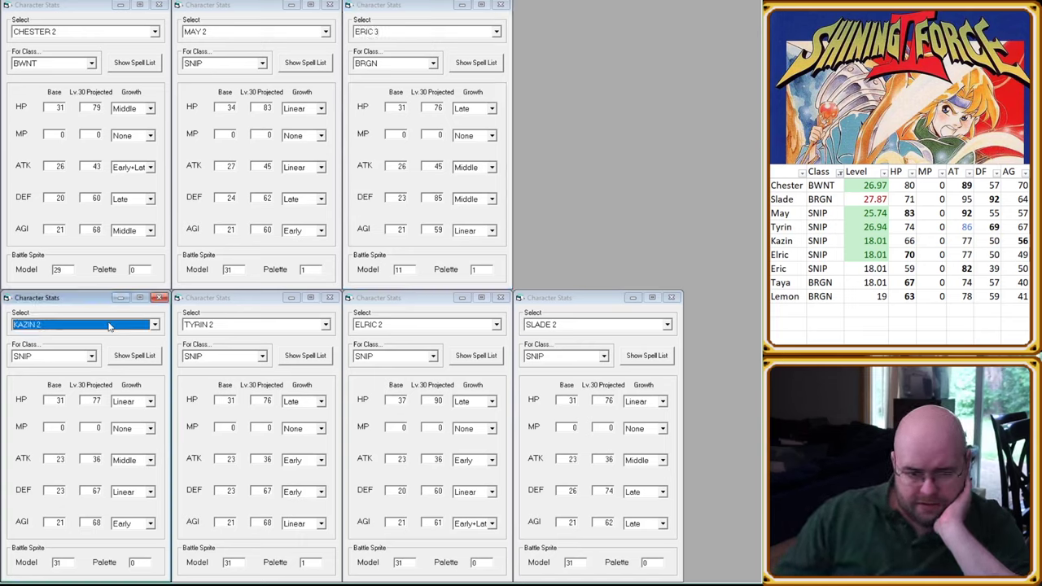
{"action": "scroll", "coordinate": [111, 324], "scroll_direction": "down", "scroll_amount": 1}
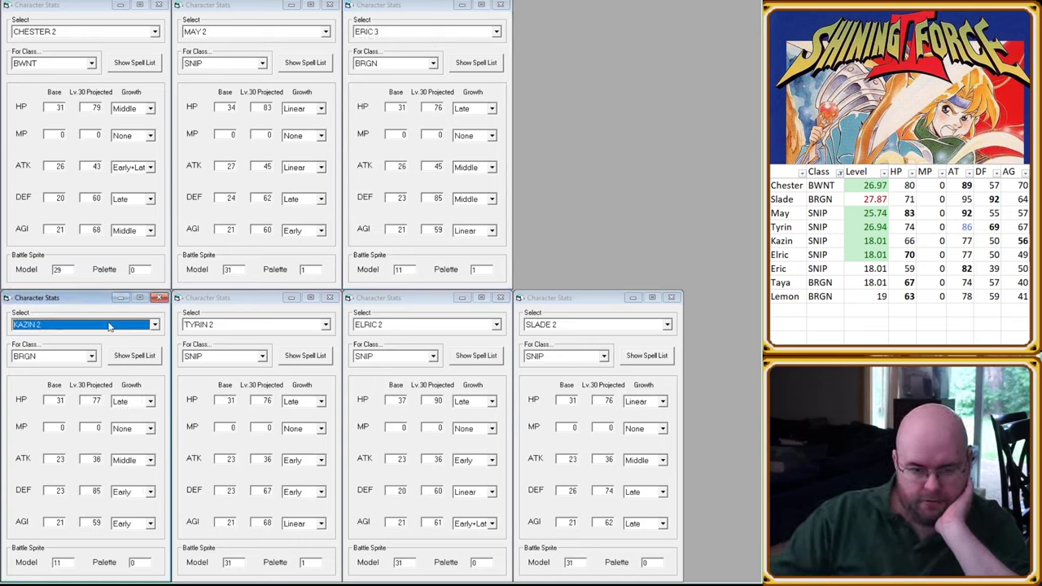
{"action": "scroll", "coordinate": [111, 325], "scroll_direction": "up", "scroll_amount": 1}
{"action": "left_click", "coordinate": [248, 325]}
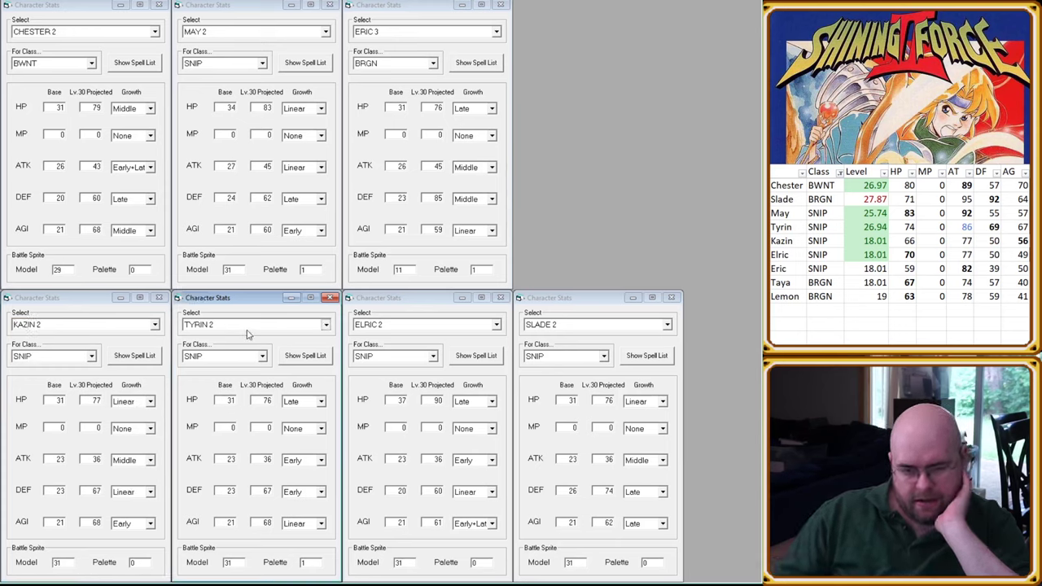
{"action": "scroll", "coordinate": [249, 327], "scroll_direction": "down", "scroll_amount": 1}
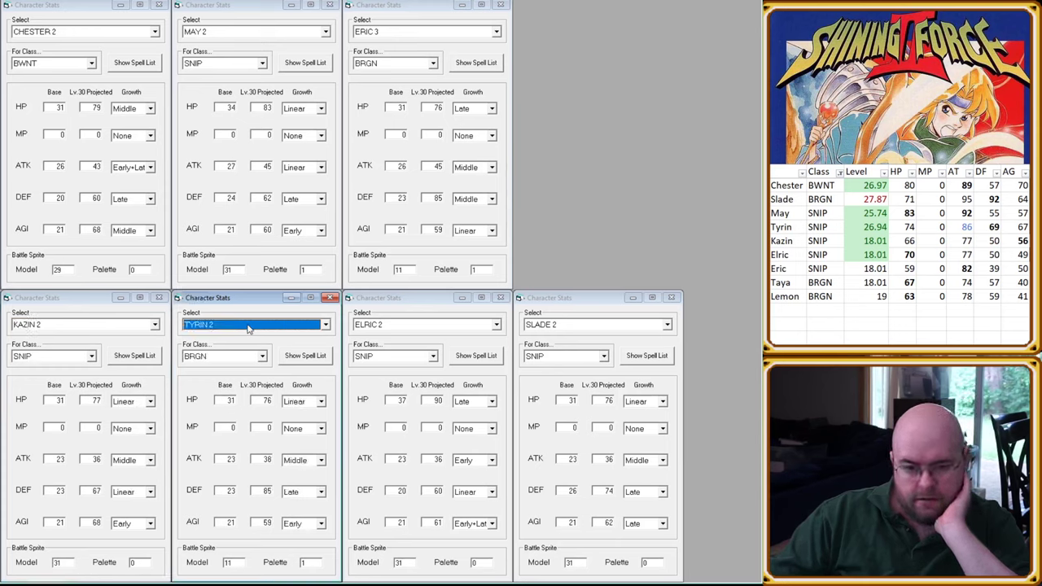
{"action": "scroll", "coordinate": [248, 328], "scroll_direction": "up", "scroll_amount": 1}
Step: Alternate May's window between MAY 2 and MAY 3 to compare her stat projections, ending on MAY 2
{"action": "left_click", "coordinate": [307, 35]}
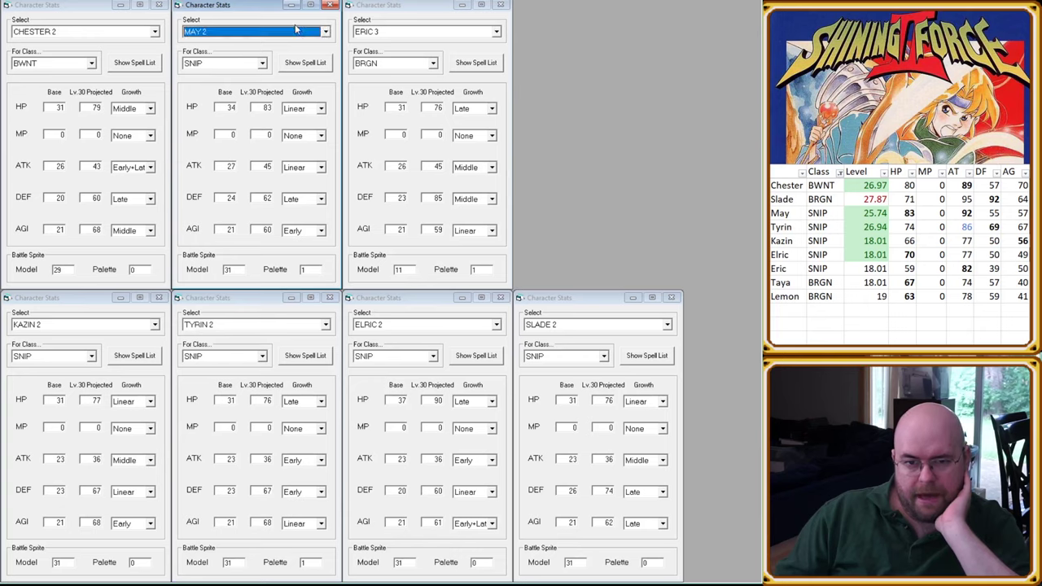
{"action": "scroll", "coordinate": [296, 29], "scroll_direction": "down", "scroll_amount": 1}
{"action": "scroll", "coordinate": [296, 29], "scroll_direction": "down", "scroll_amount": 1}
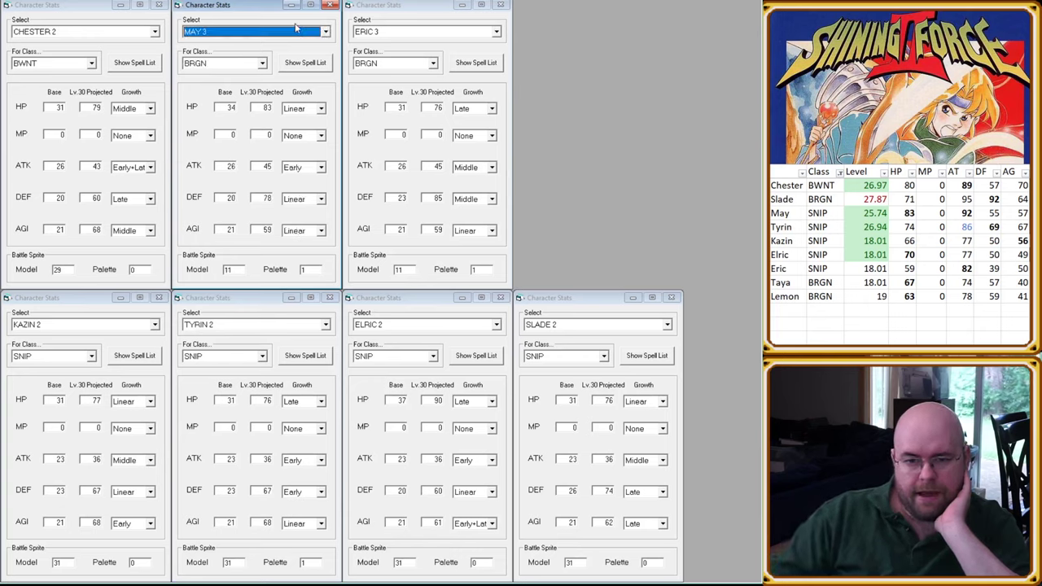
{"action": "scroll", "coordinate": [295, 29], "scroll_direction": "up", "scroll_amount": 1}
{"action": "scroll", "coordinate": [296, 28], "scroll_direction": "down", "scroll_amount": 1}
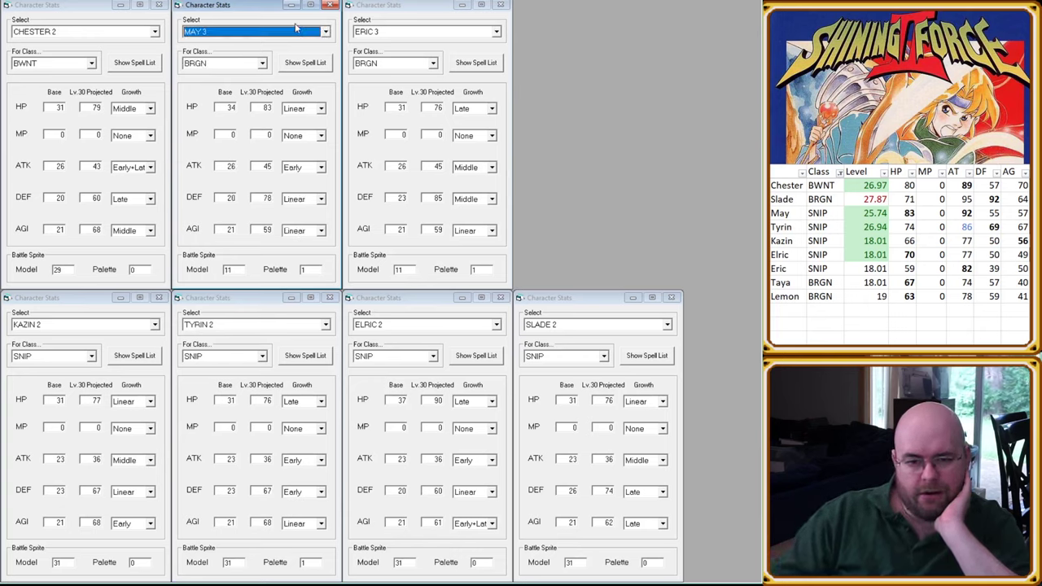
{"action": "scroll", "coordinate": [295, 28], "scroll_direction": "up", "scroll_amount": 1}
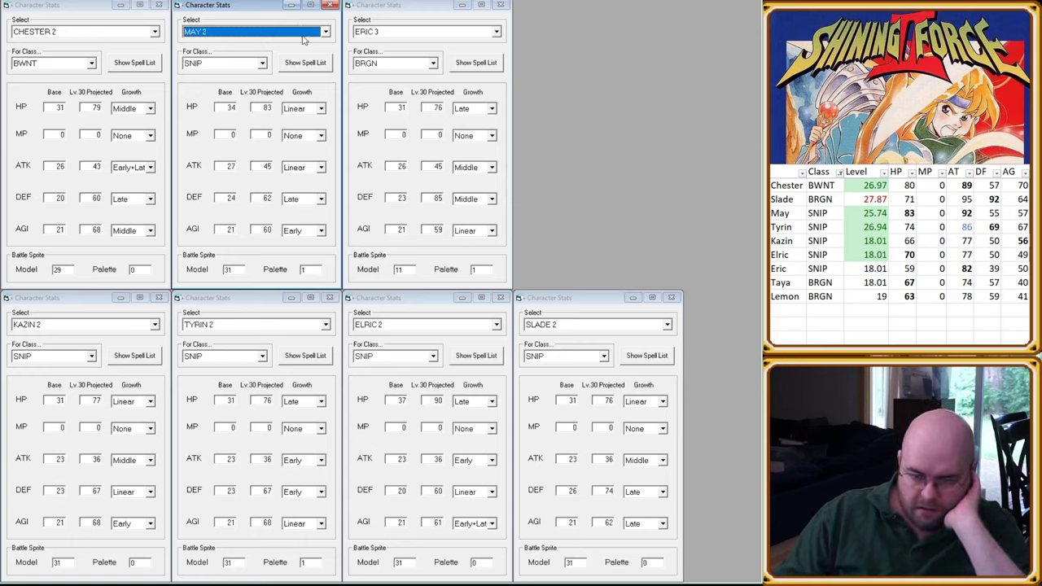
Step: Switch the windows of Tyrin, Kazin, Elric and Slade to their BRGN entries, TYRIN 3, KAZIN 3, ELRIC 3 and SLADE 3
{"action": "left_click", "coordinate": [259, 320]}
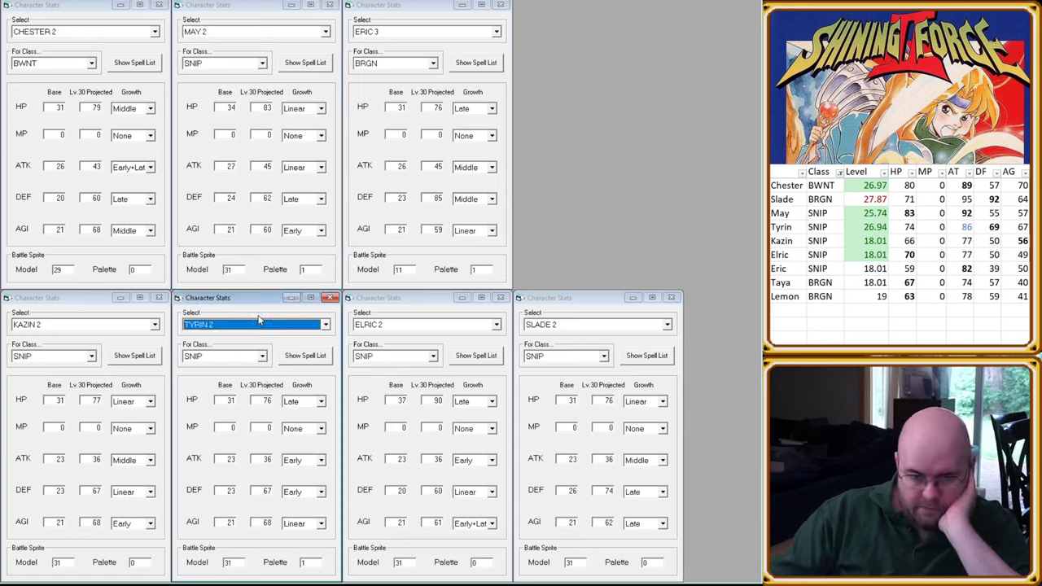
{"action": "scroll", "coordinate": [259, 319], "scroll_direction": "down", "scroll_amount": 1}
{"action": "left_click", "coordinate": [116, 329]}
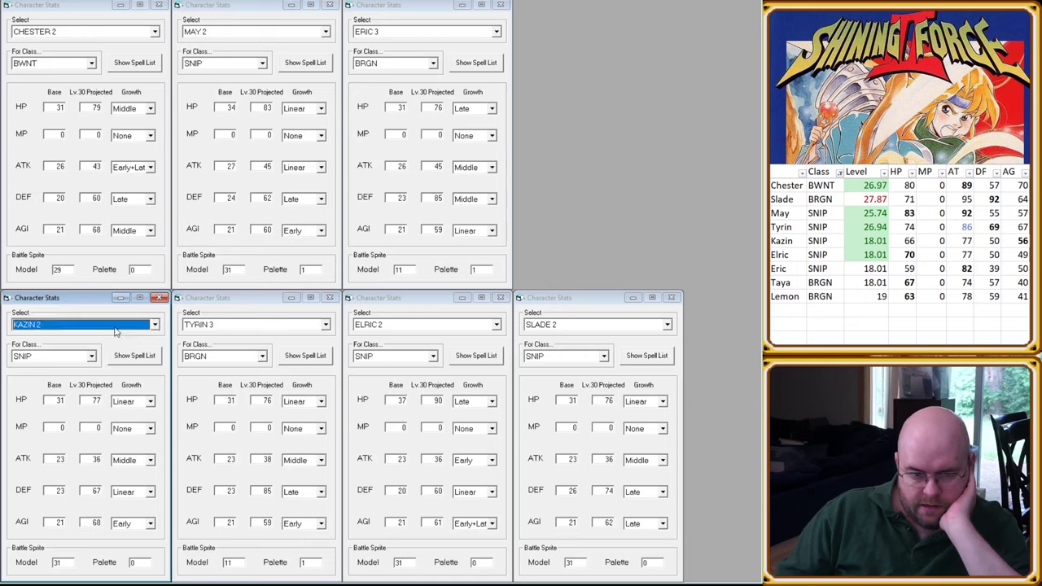
{"action": "scroll", "coordinate": [116, 330], "scroll_direction": "down", "scroll_amount": 1}
{"action": "left_click", "coordinate": [444, 326]}
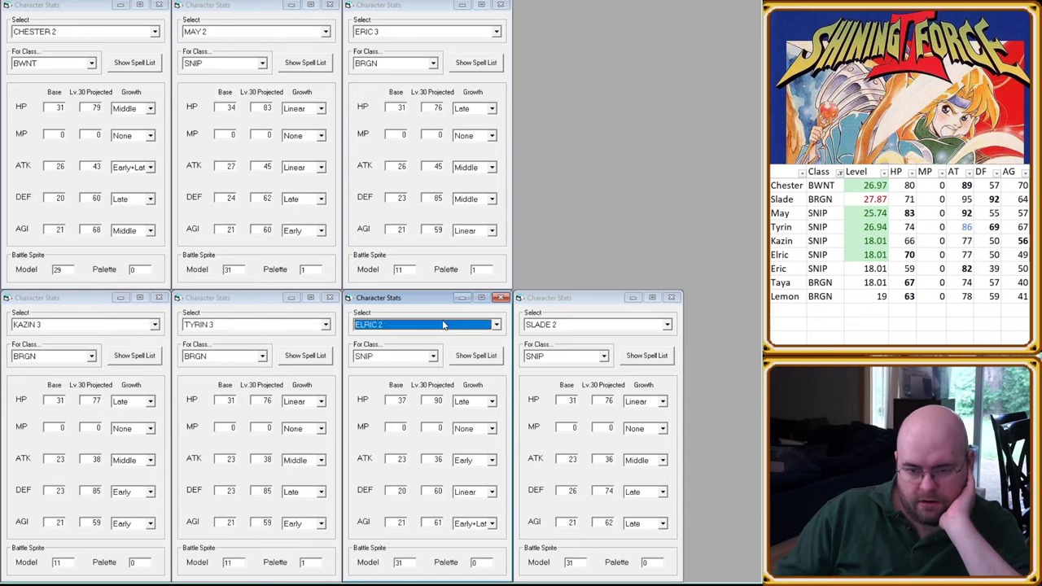
{"action": "scroll", "coordinate": [444, 325], "scroll_direction": "down", "scroll_amount": 1}
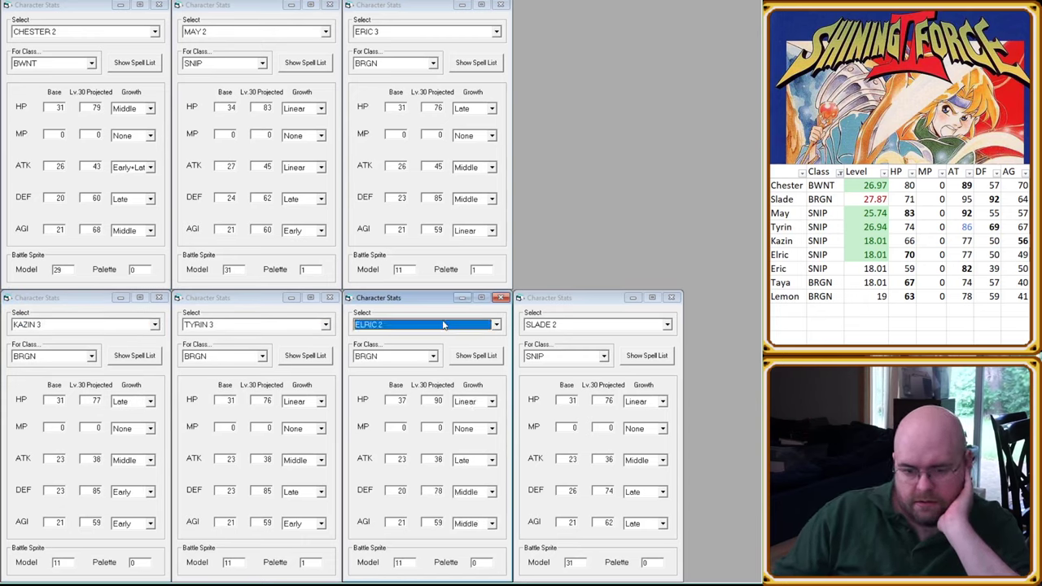
{"action": "left_click", "coordinate": [623, 324]}
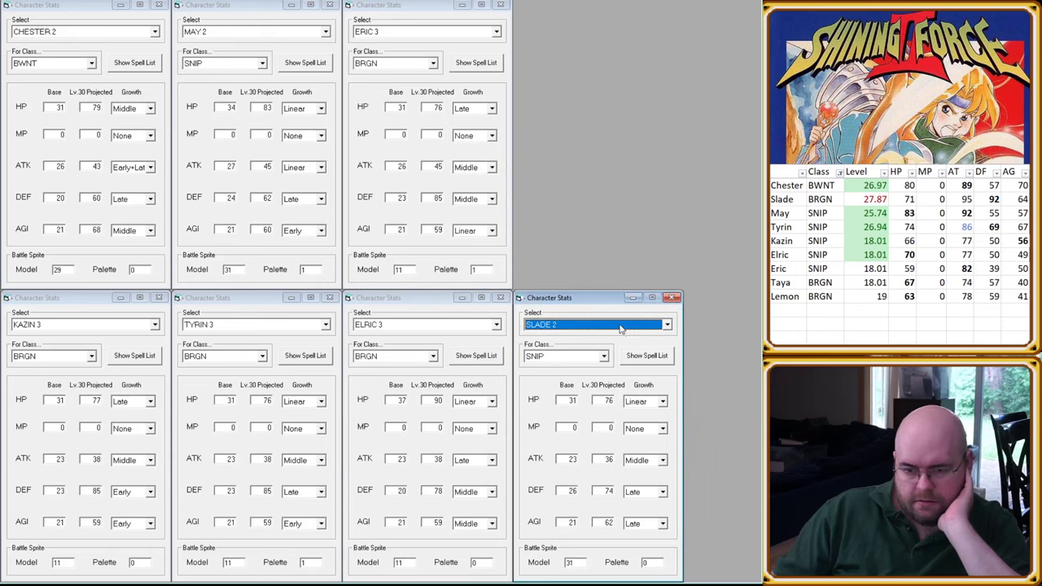
{"action": "scroll", "coordinate": [621, 328], "scroll_direction": "down", "scroll_amount": 1}
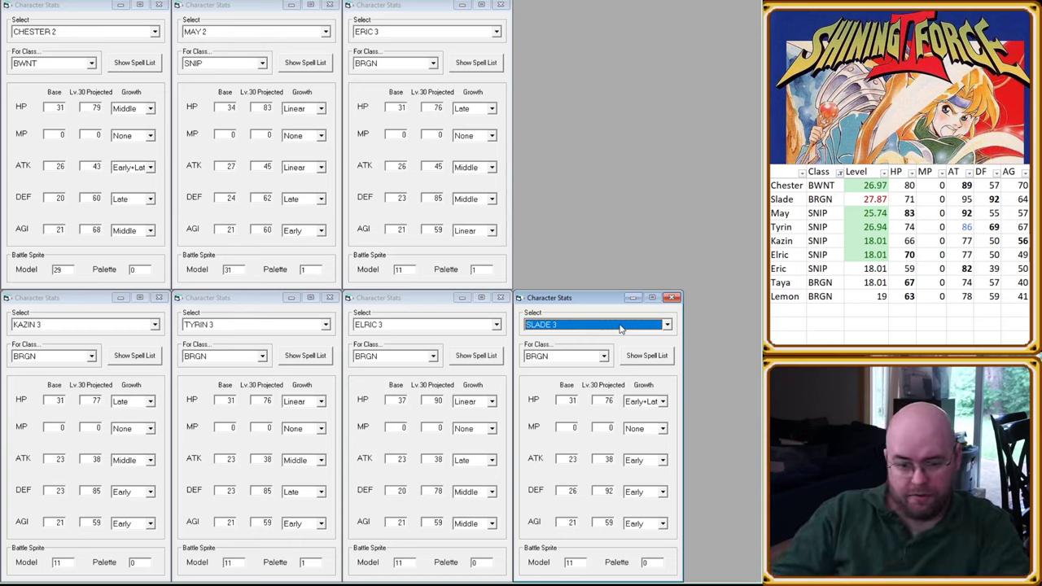
Step: Return the windows of Slade, Elric, Tyrin and Kazin to their SNIP entries, SLADE 2, ELRIC 2, TYRIN 2 and KAZIN 2
{"action": "key", "text": "Up"}
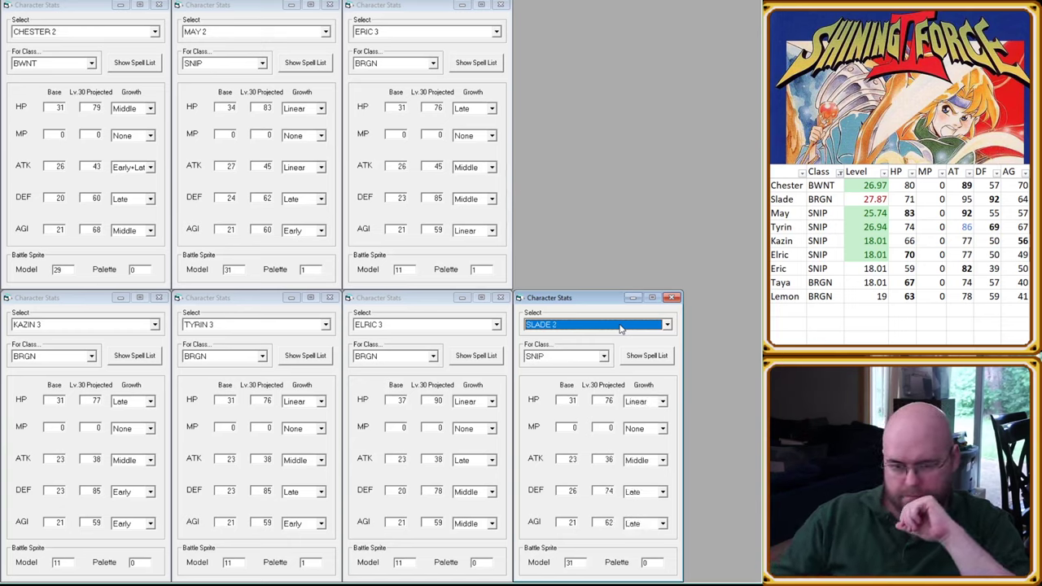
{"action": "left_click", "coordinate": [437, 322]}
{"action": "key", "text": "Up"}
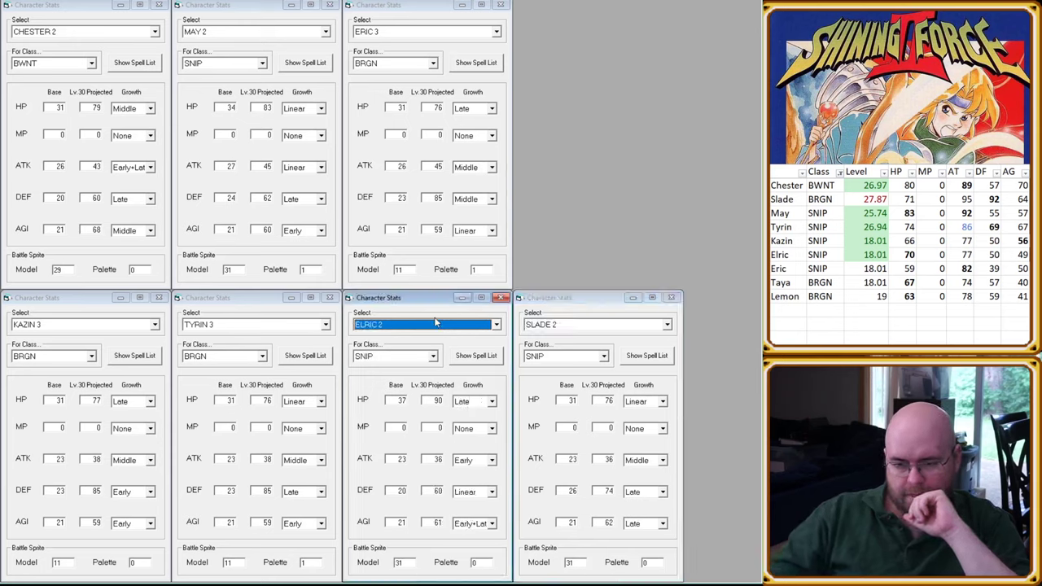
{"action": "left_click", "coordinate": [249, 325]}
{"action": "key", "text": "Up"}
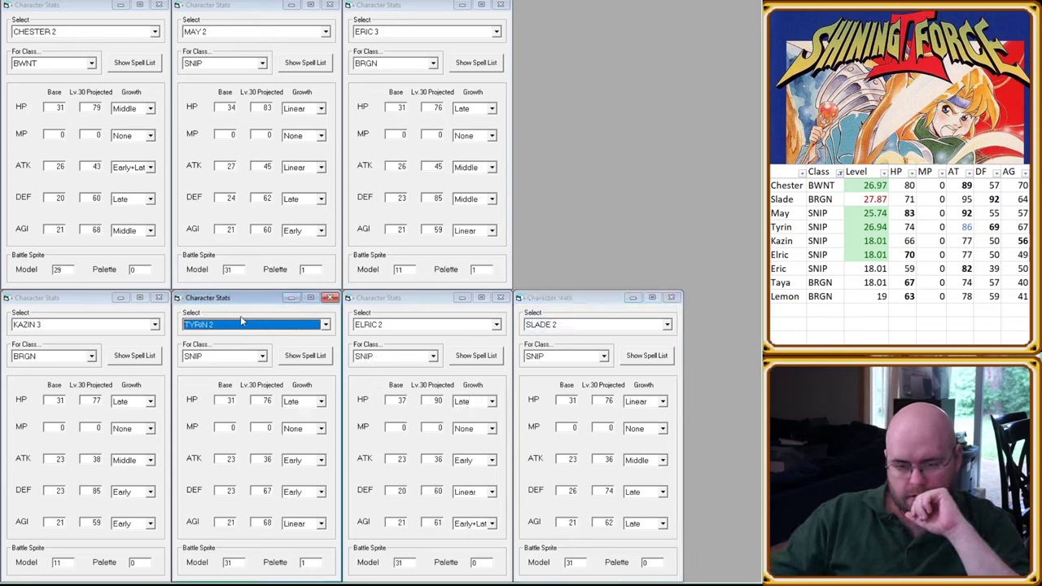
{"action": "left_click", "coordinate": [111, 328]}
{"action": "key", "text": "Up"}
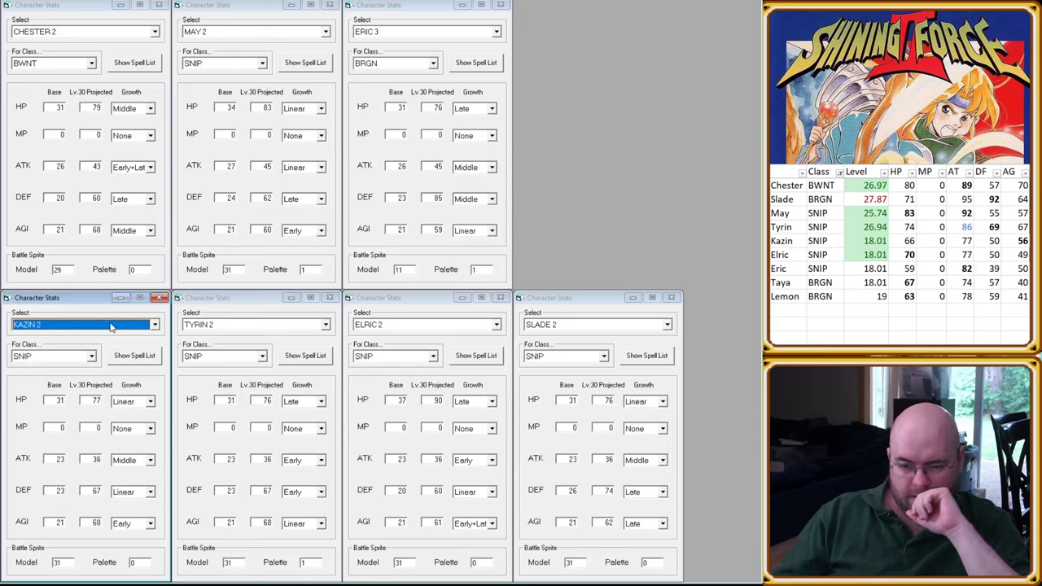
Step: Bring up the unpromoted ACHR entries KAZIN 1, TYRIN 1, ELRIC 1 and SLADE 1 to compare their base-class growth
{"action": "key", "text": "Up"}
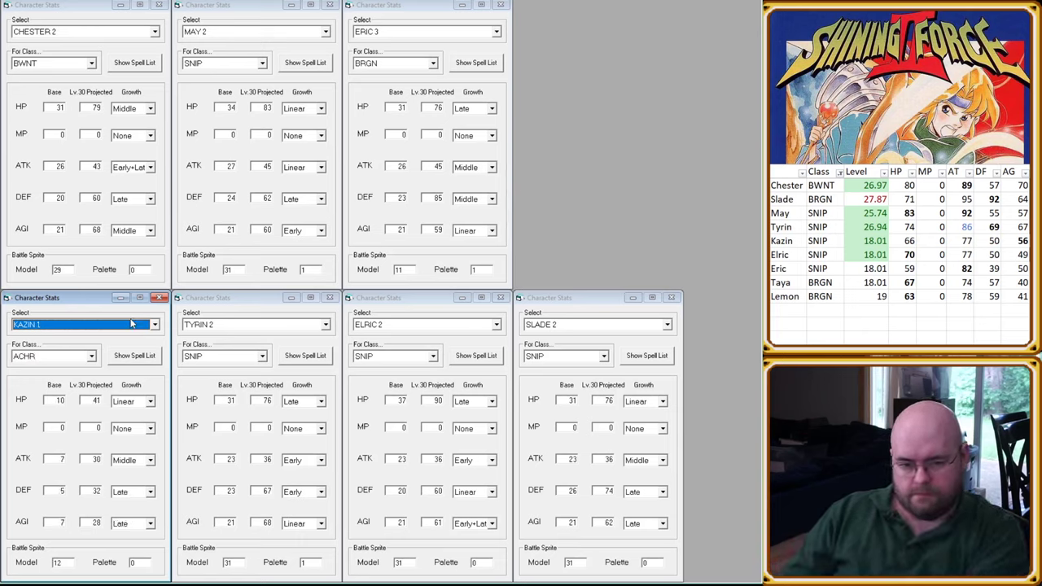
{"action": "left_click", "coordinate": [237, 328]}
{"action": "key", "text": "Up"}
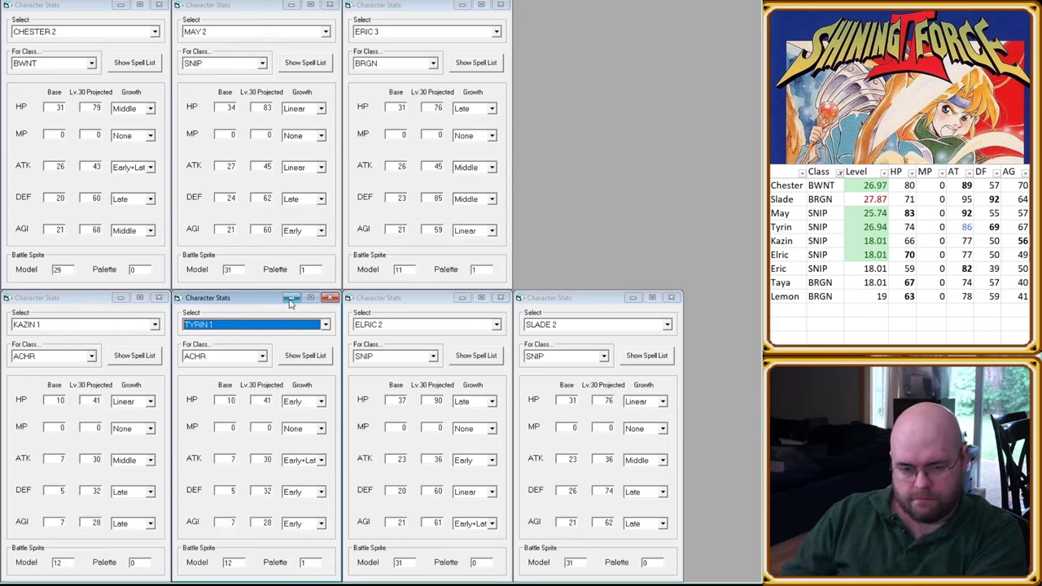
{"action": "left_click", "coordinate": [469, 328]}
{"action": "key", "text": "Up"}
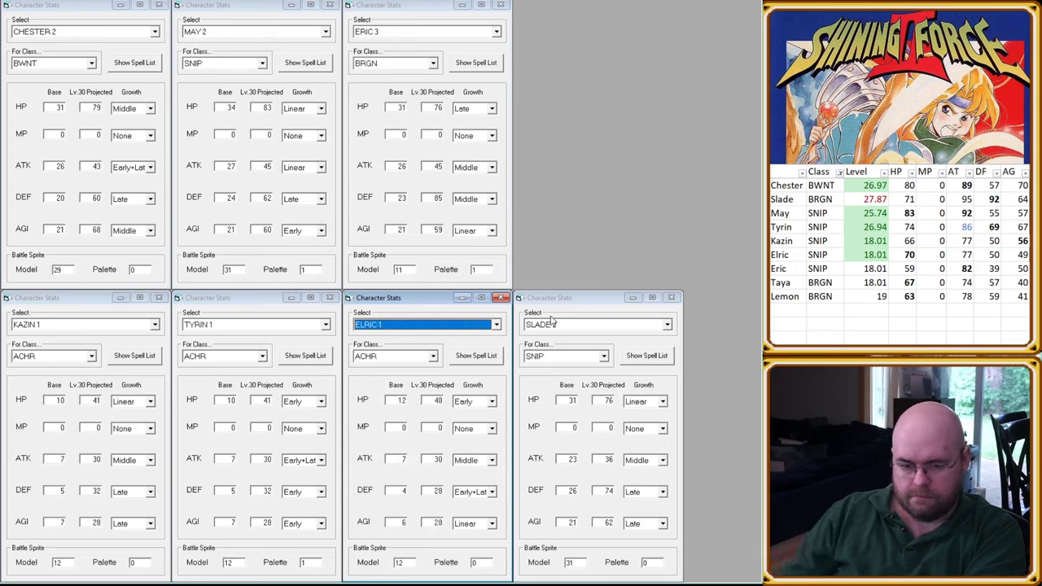
{"action": "left_click", "coordinate": [596, 324]}
{"action": "key", "text": "Up"}
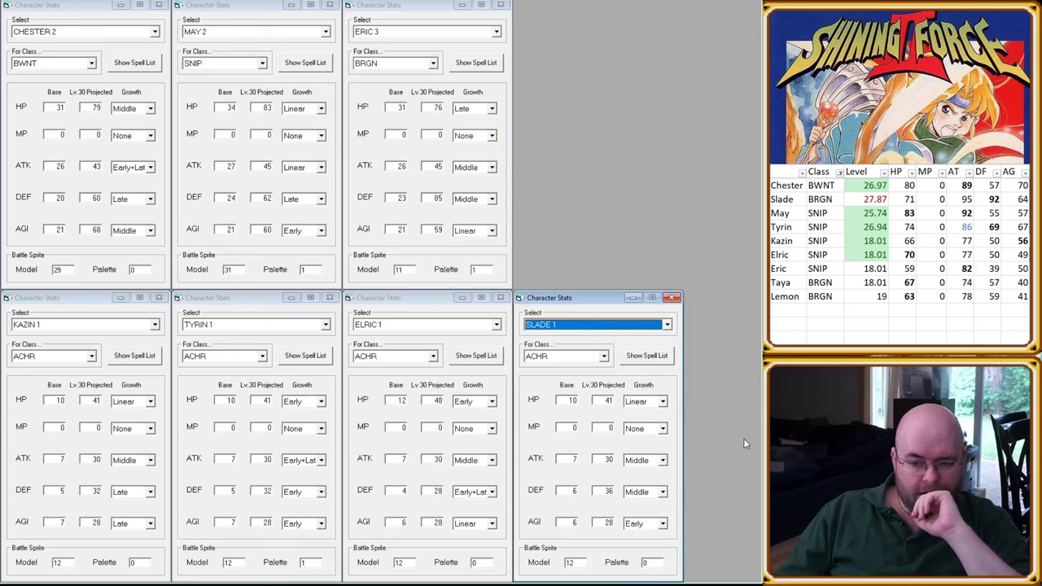
Step: Move Slade's window beside Eric's, and close the character windows of Slade, Eric and Elric
{"action": "left_click_drag", "start_coordinate": [581, 294], "coordinate": [587, 9]}
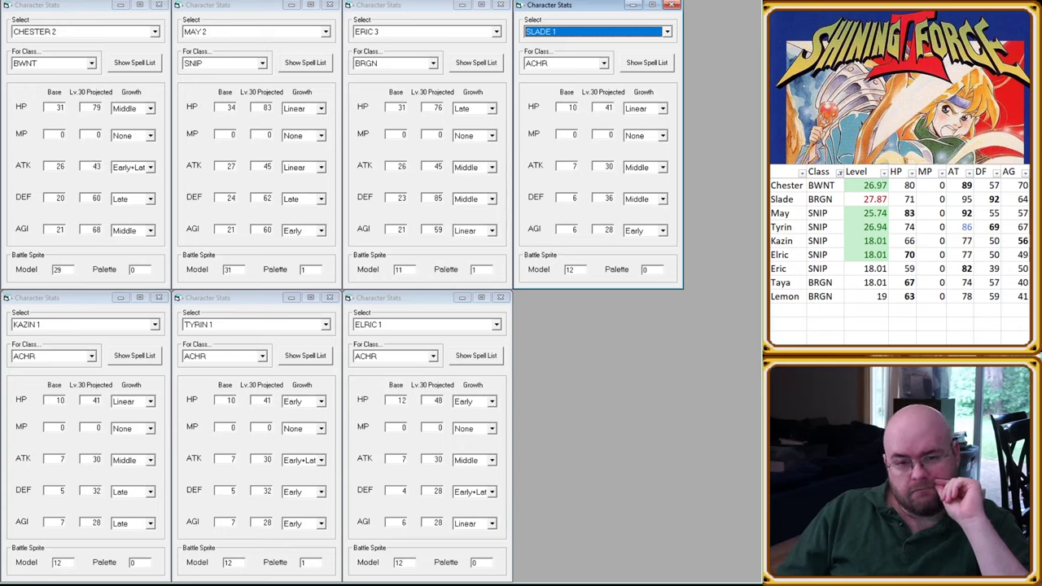
{"action": "left_click", "coordinate": [671, 4]}
{"action": "left_click", "coordinate": [500, 5]}
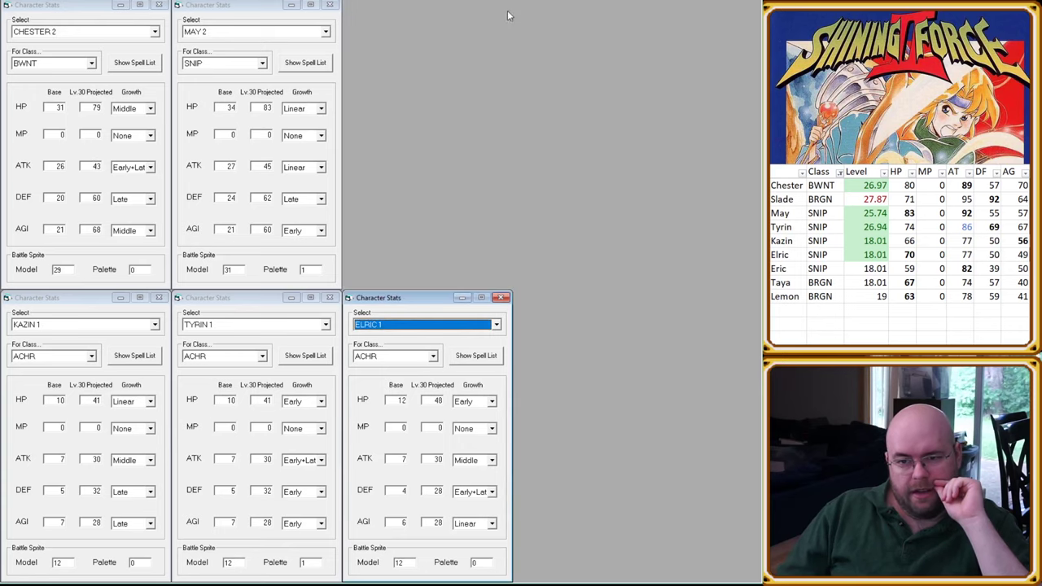
{"action": "left_click", "coordinate": [501, 298]}
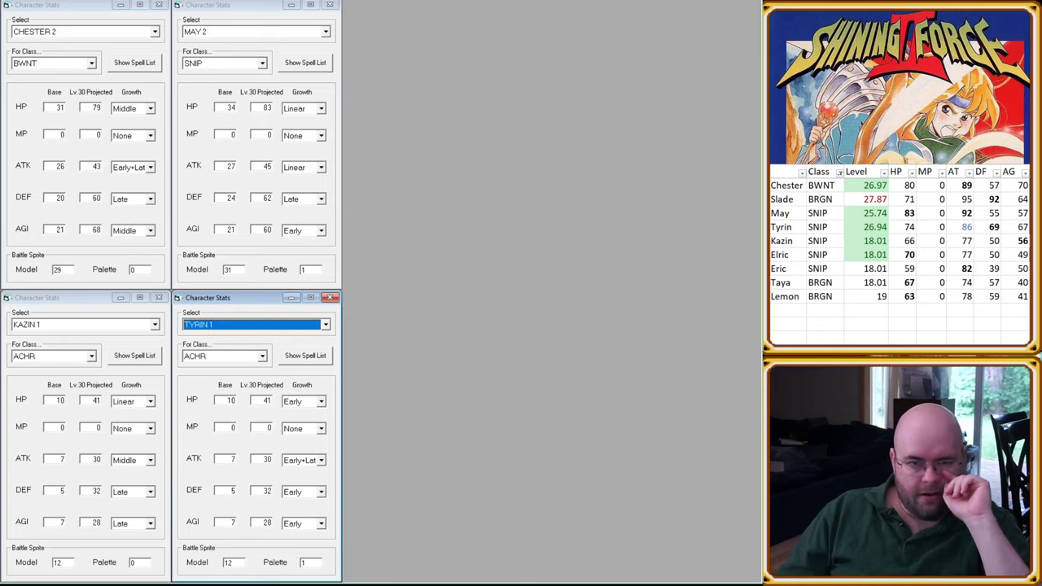
Step: Show the spell lists for Chester, Kazin, Tyrin and May, spacing the four widened windows into a two-by-two grid
{"action": "left_click_drag", "start_coordinate": [280, 16], "coordinate": [522, 26]}
{"action": "left_click", "coordinate": [126, 59]}
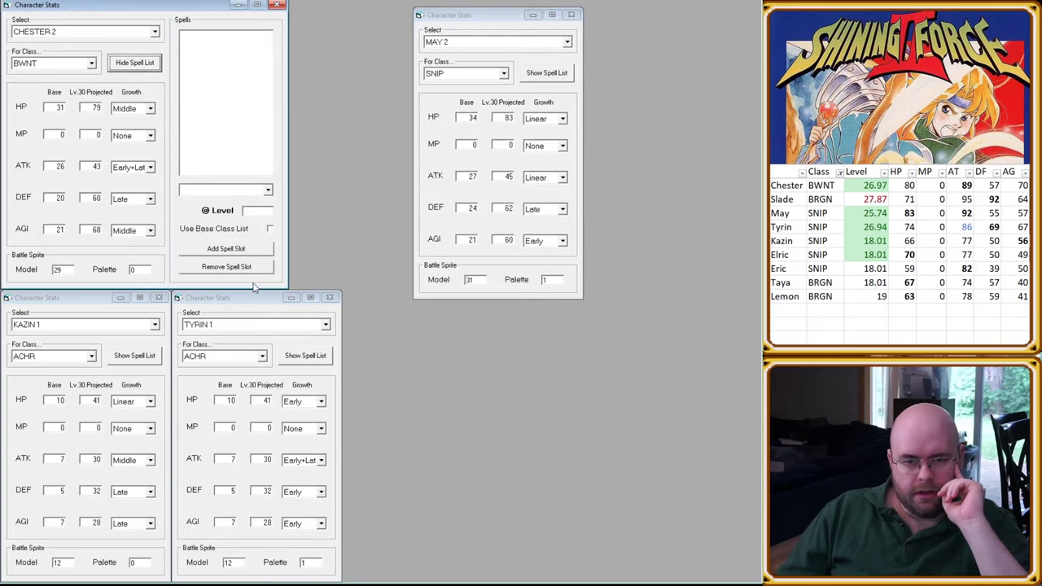
{"action": "left_click_drag", "start_coordinate": [243, 305], "coordinate": [348, 301]}
{"action": "left_click", "coordinate": [128, 356]}
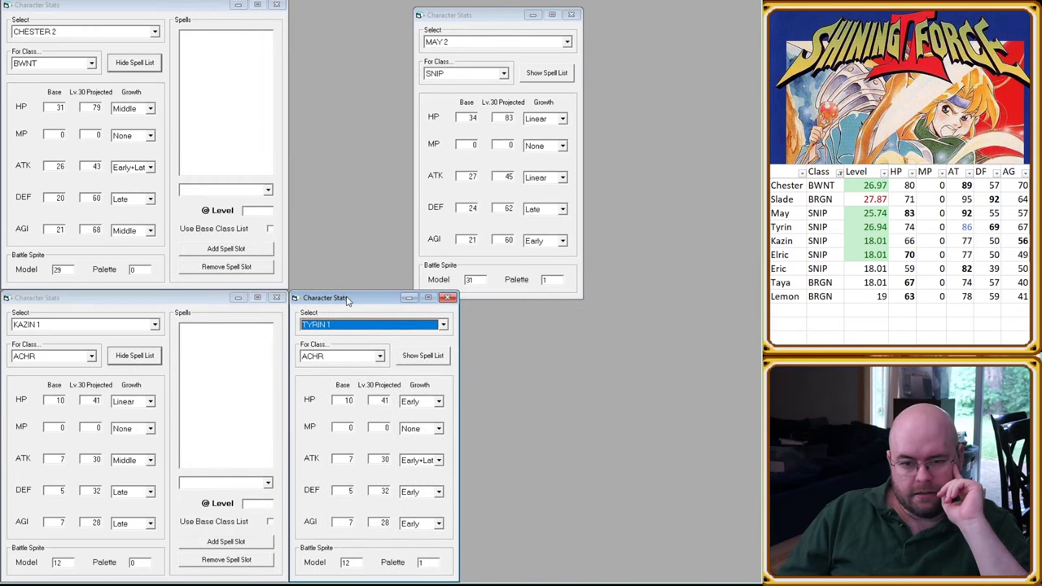
{"action": "left_click", "coordinate": [423, 356]}
{"action": "left_click_drag", "start_coordinate": [474, 16], "coordinate": [350, 6]}
{"action": "left_click", "coordinate": [423, 63]}
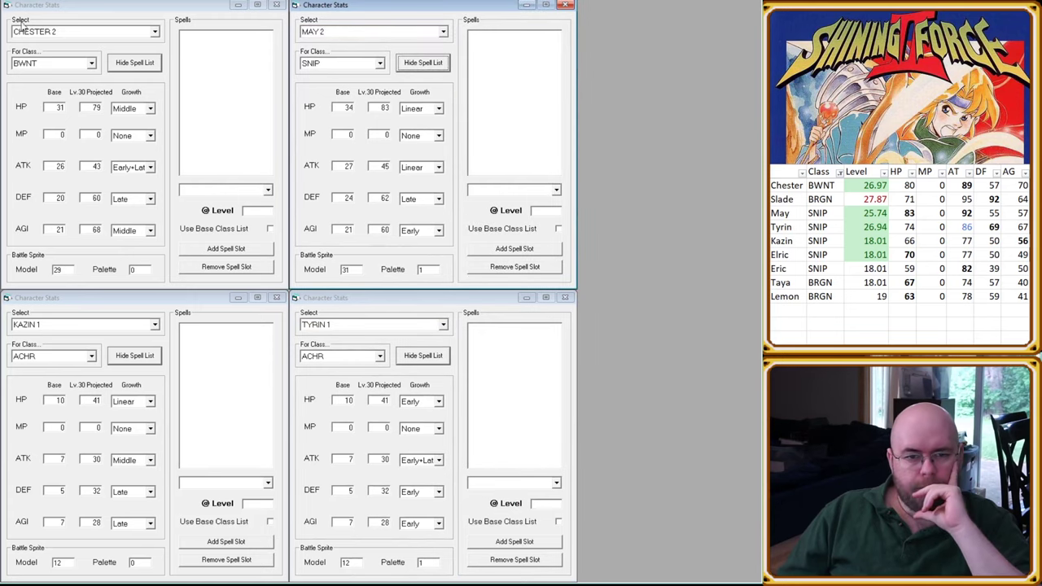
Step: Look at the mage spell lists by switching Chester's window to JAHA 1 and Kazin's window to GERHALT 1
{"action": "left_click", "coordinate": [67, 41]}
{"action": "key", "text": "Down"}
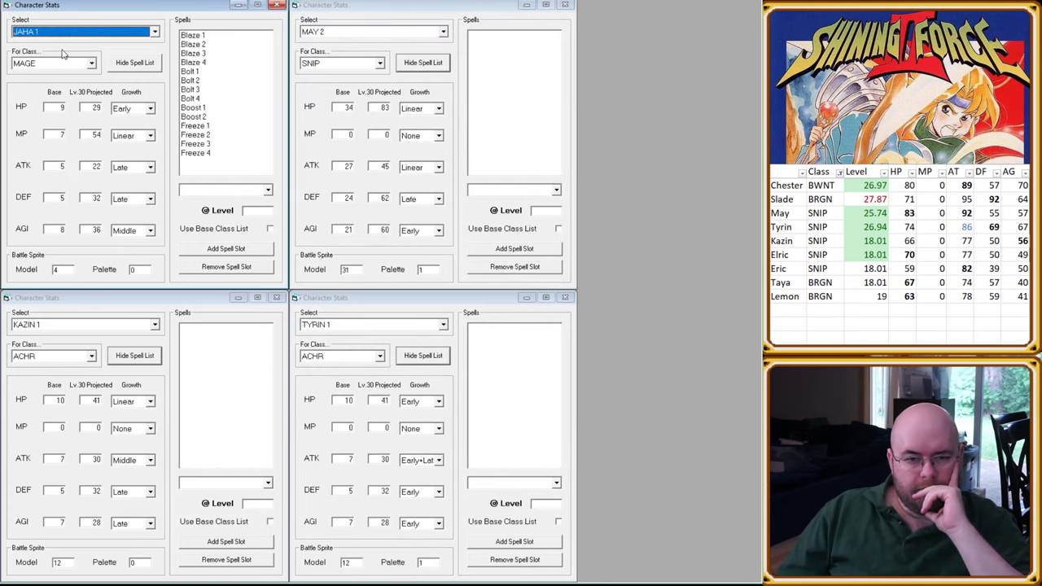
{"action": "left_click", "coordinate": [69, 347]}
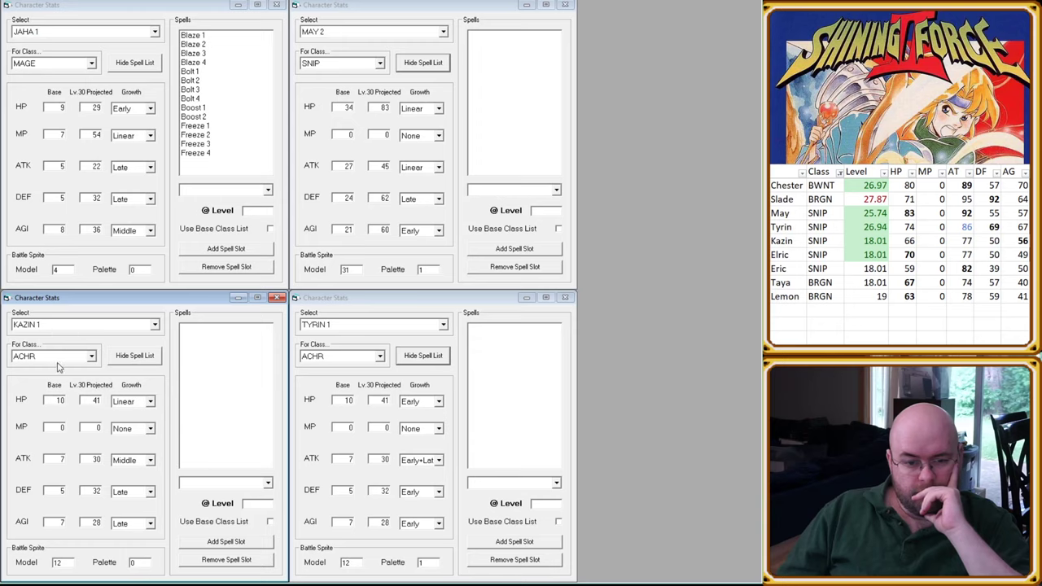
{"action": "key", "text": "Down"}
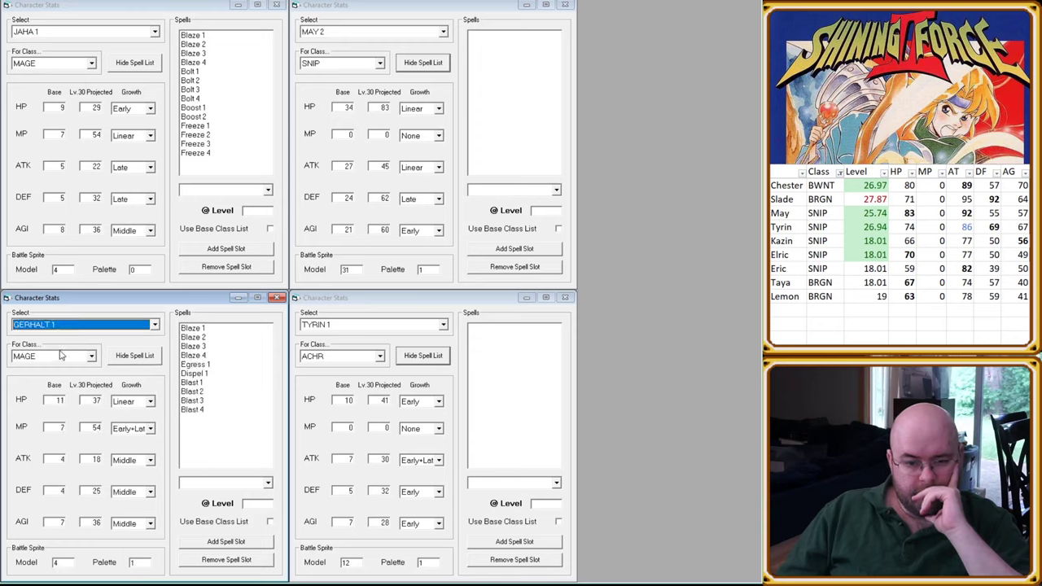
Step: Hide the spell lists in all four character windows and move the May and Tyrin windows back against their neighbours
{"action": "left_click", "coordinate": [414, 36]}
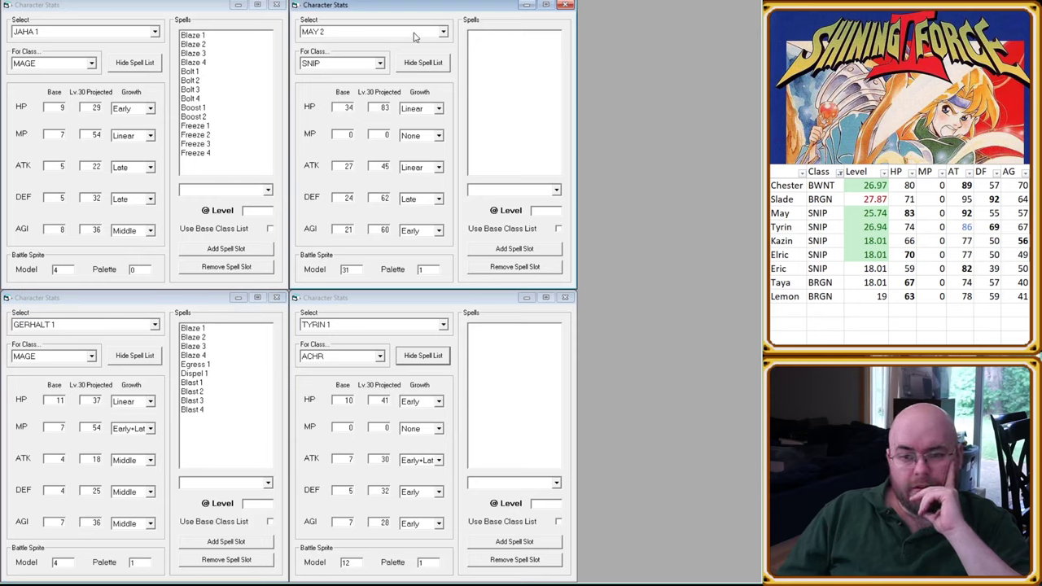
{"action": "left_click", "coordinate": [417, 16]}
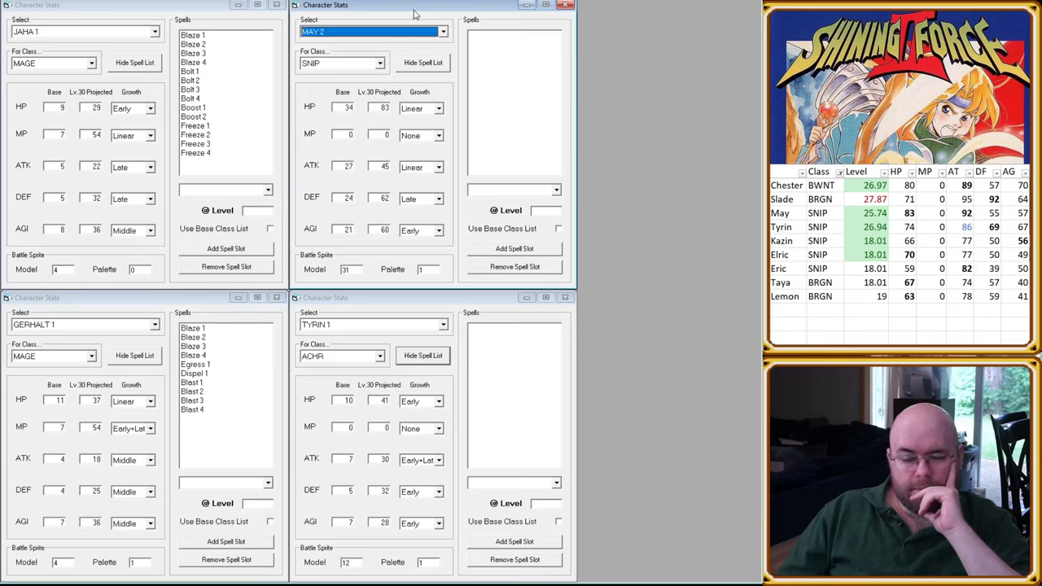
{"action": "left_click", "coordinate": [134, 62]}
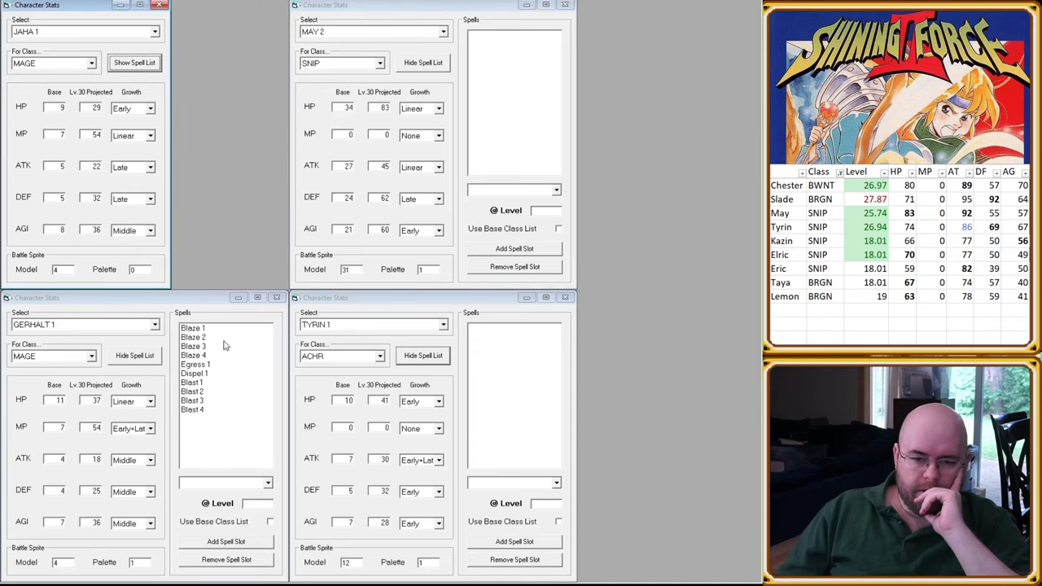
{"action": "left_click", "coordinate": [135, 356]}
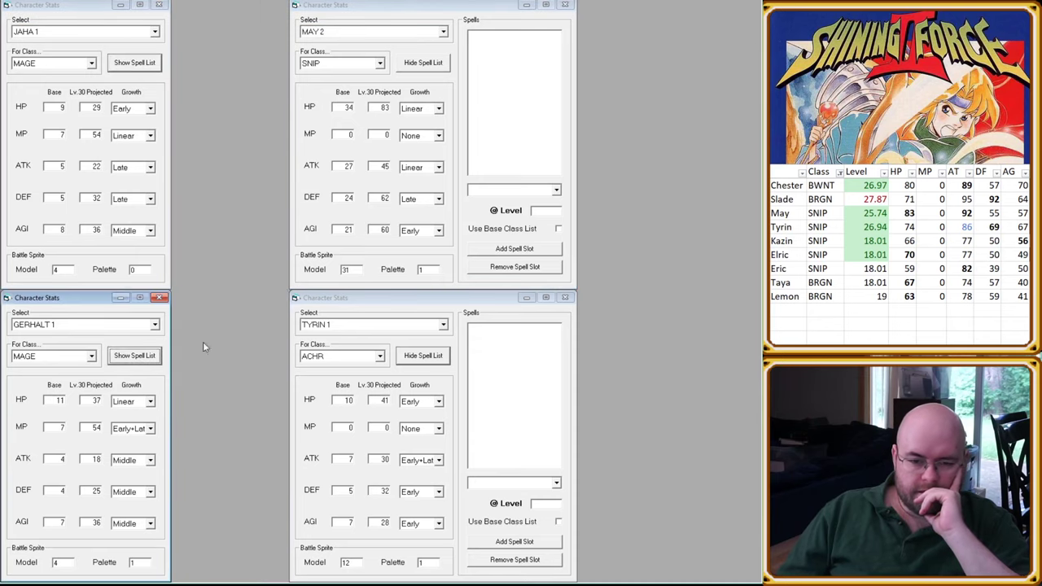
{"action": "left_click", "coordinate": [424, 355]}
{"action": "left_click", "coordinate": [424, 63]}
{"action": "left_click_drag", "start_coordinate": [366, 9], "coordinate": [251, 10]}
{"action": "left_click_drag", "start_coordinate": [368, 298], "coordinate": [248, 300]}
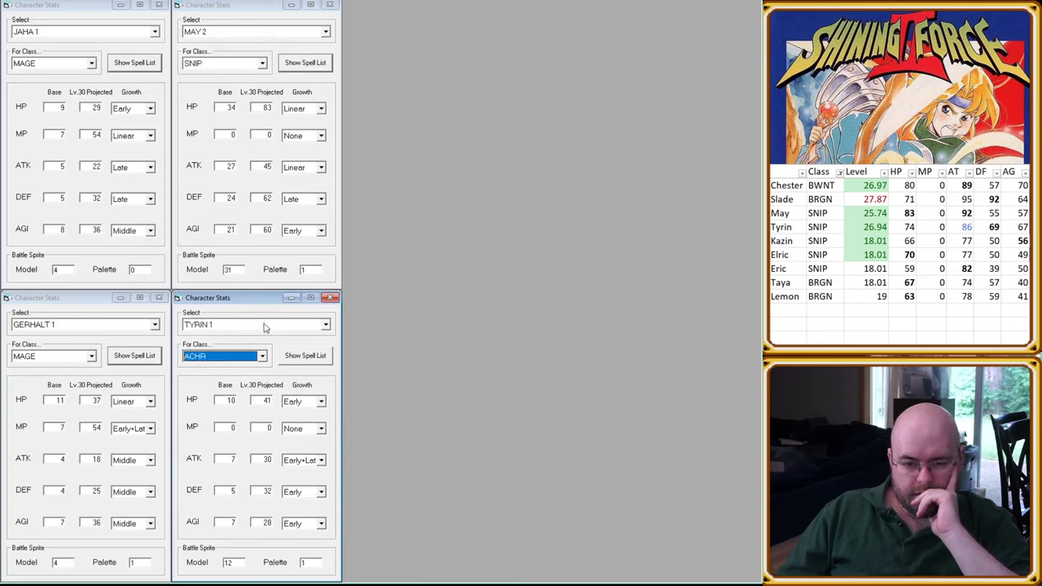
Step: Set Tyrin's window to TYRIN 2, the Gerhalt window to KAZIN 2 and the Jaha window to CHESTER 2
{"action": "key", "text": "Down"}
{"action": "left_click", "coordinate": [49, 325]}
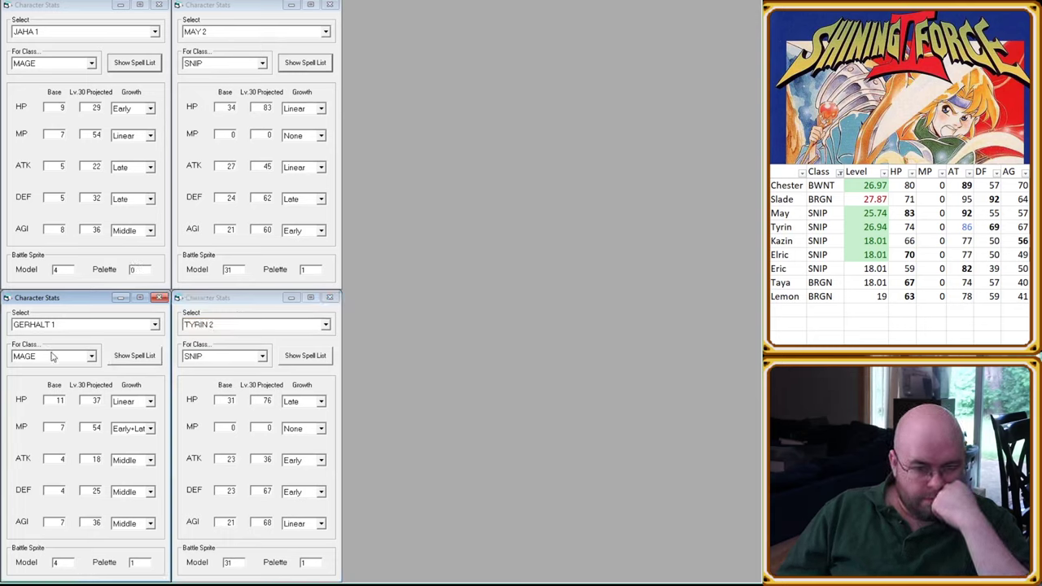
{"action": "left_click", "coordinate": [52, 326]}
{"action": "key", "text": "k"}
{"action": "left_click", "coordinate": [64, 32]}
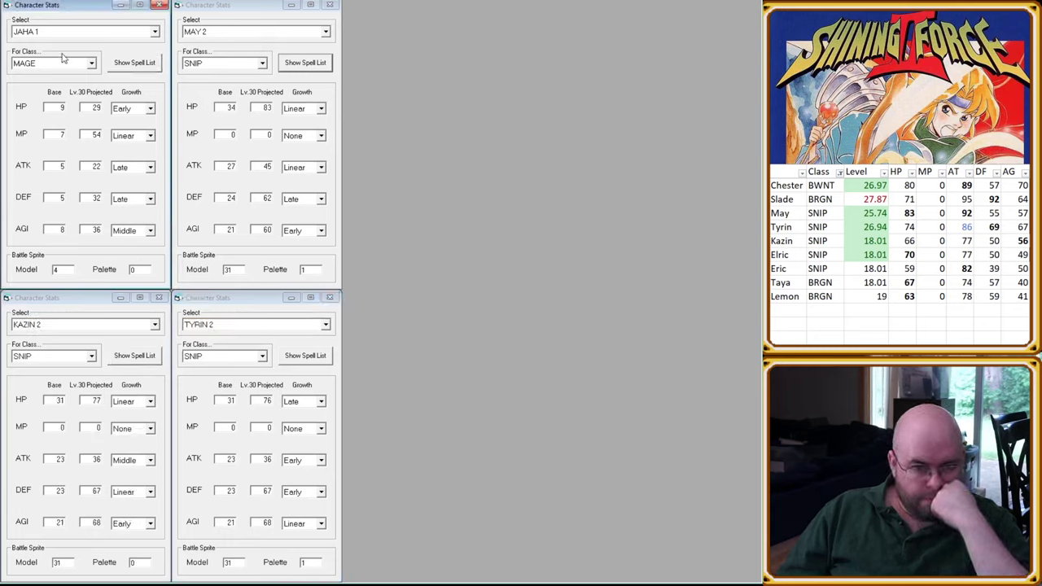
{"action": "key", "text": "Down"}
{"action": "left_click", "coordinate": [61, 62]}
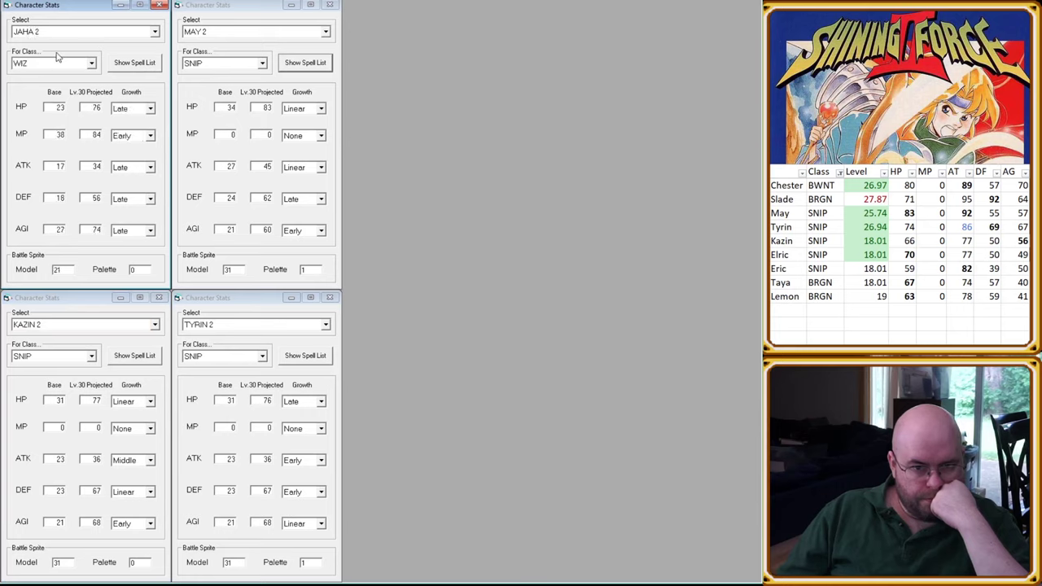
{"action": "key", "text": "shift+Tab"}
{"action": "key", "text": "c"}
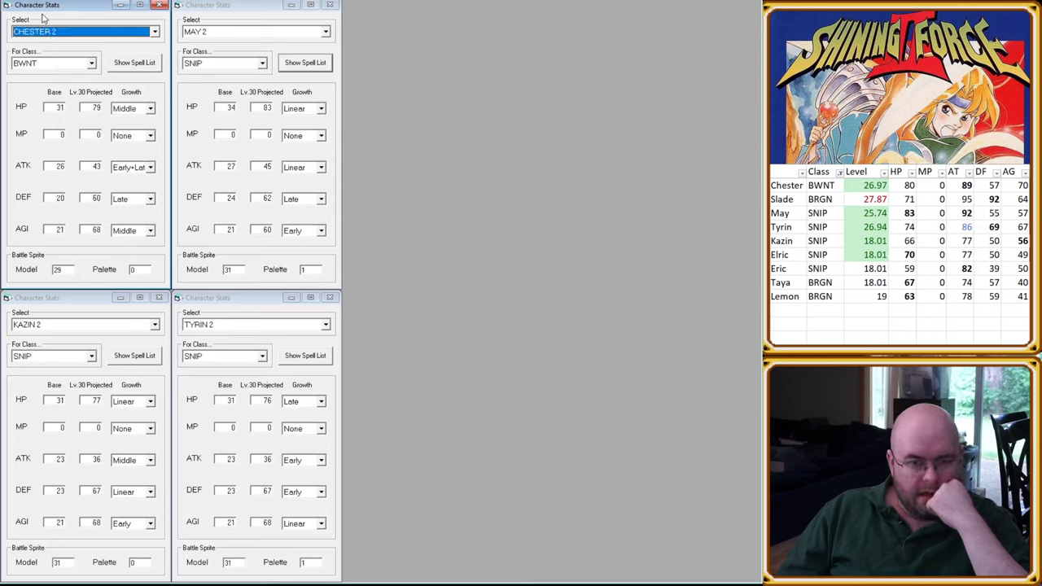
Step: Open four additional blank Character Stats windows
{"action": "key", "text": "ctrl+n"}
{"action": "key", "text": "ctrl+n"}
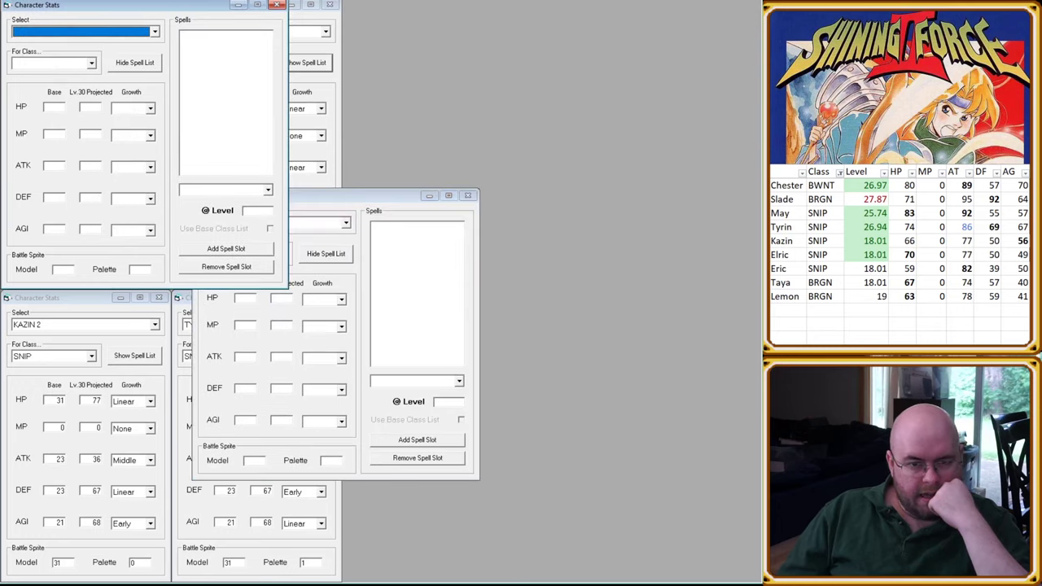
{"action": "key", "text": "ctrl+n"}
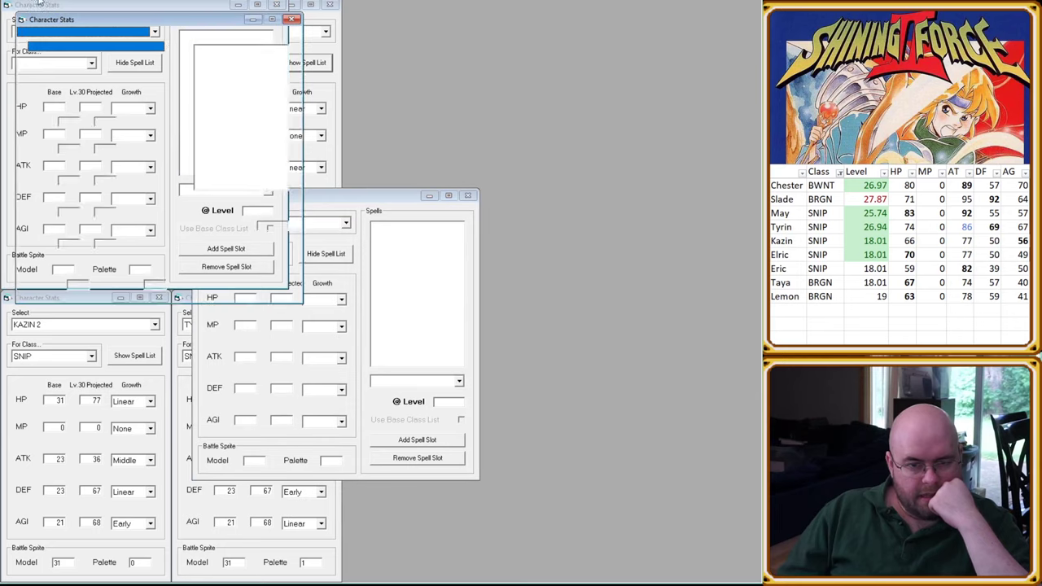
{"action": "key", "text": "ctrl+n"}
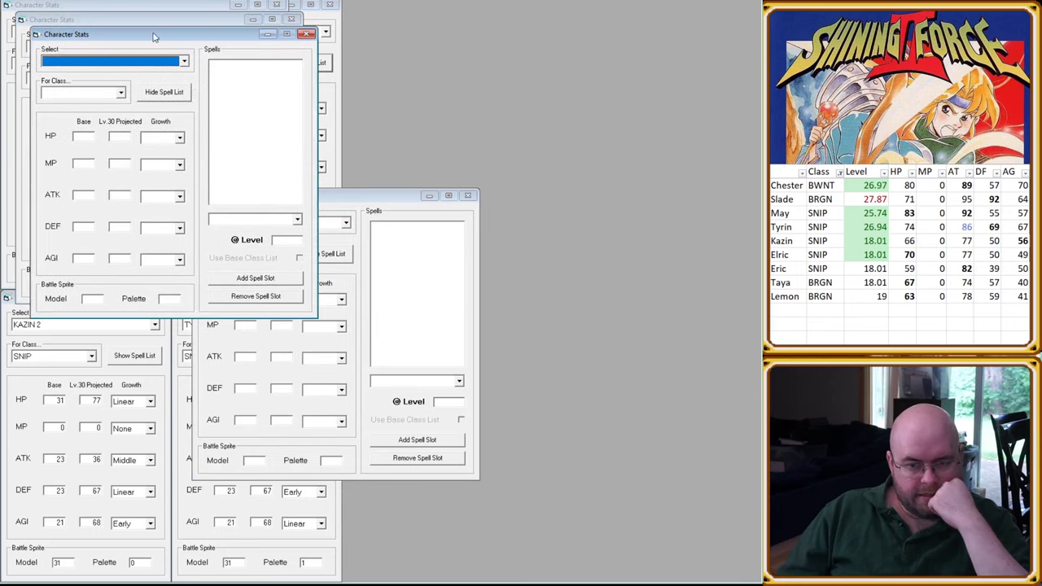
Step: Hide the spell lists in the four blank Character Stats windows and arrange them in two rows beside the filled character windows
{"action": "left_click", "coordinate": [167, 91]}
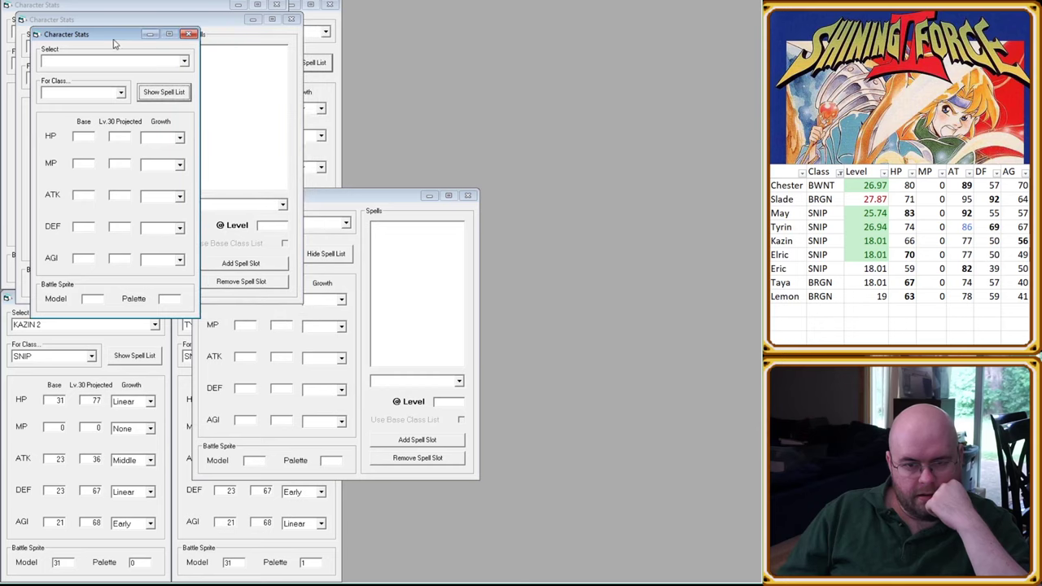
{"action": "left_click_drag", "start_coordinate": [115, 40], "coordinate": [425, 15]}
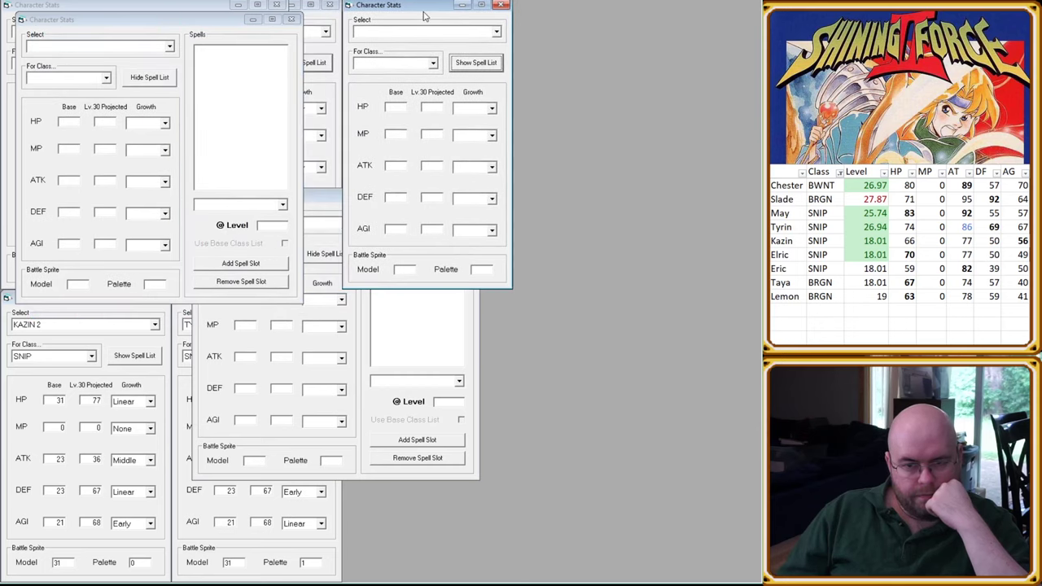
{"action": "left_click", "coordinate": [165, 76]}
{"action": "left_click_drag", "start_coordinate": [105, 20], "coordinate": [431, 306]}
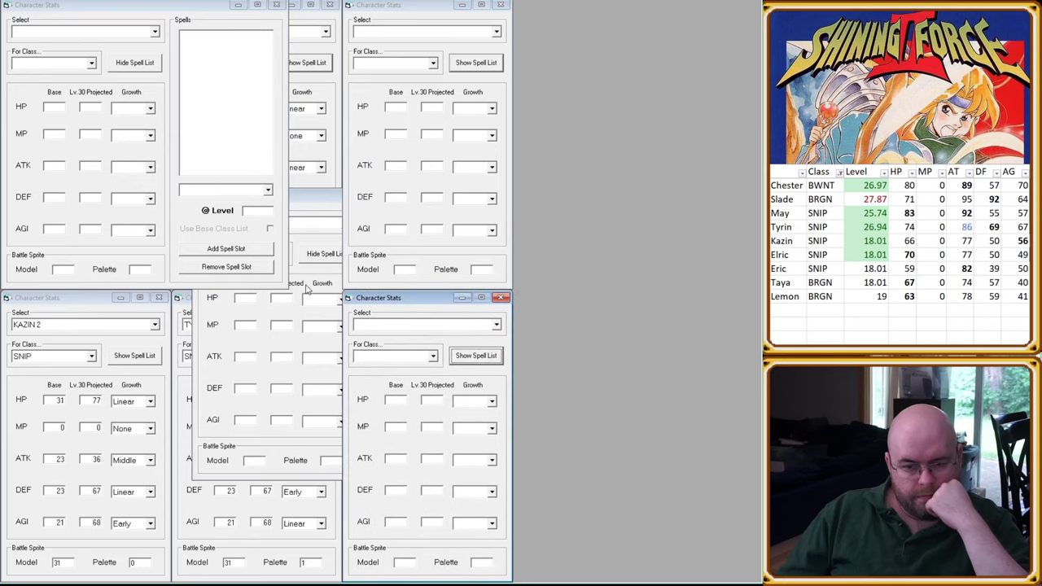
{"action": "left_click", "coordinate": [307, 196]}
{"action": "left_click", "coordinate": [332, 254]}
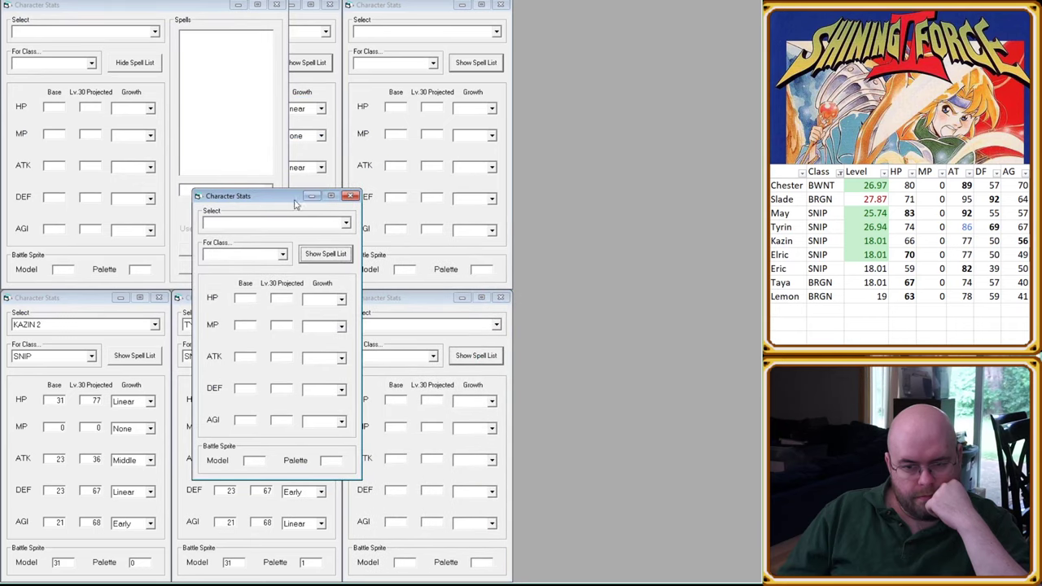
{"action": "left_click_drag", "start_coordinate": [296, 204], "coordinate": [617, 11]}
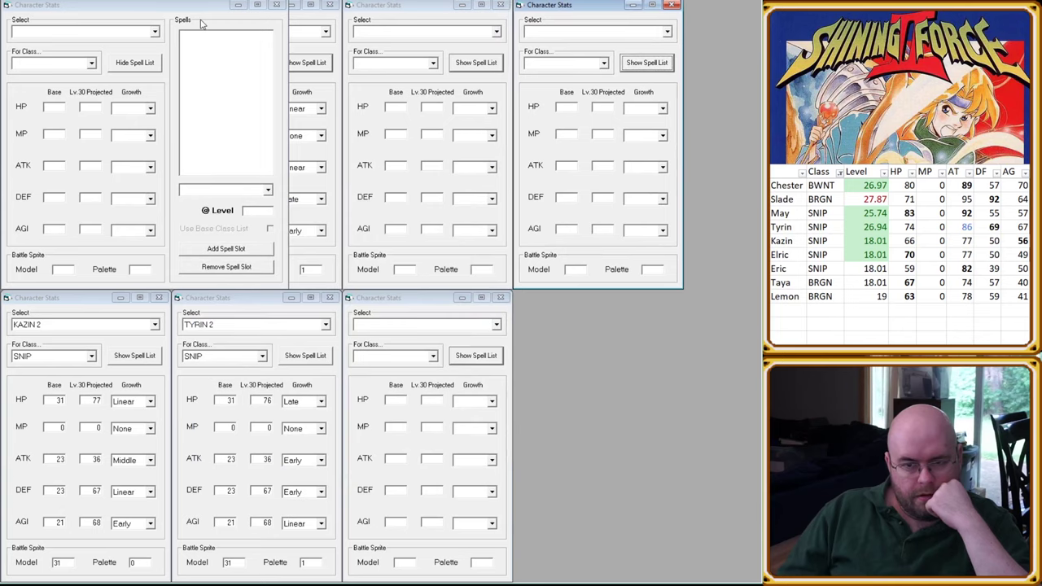
{"action": "left_click", "coordinate": [148, 65]}
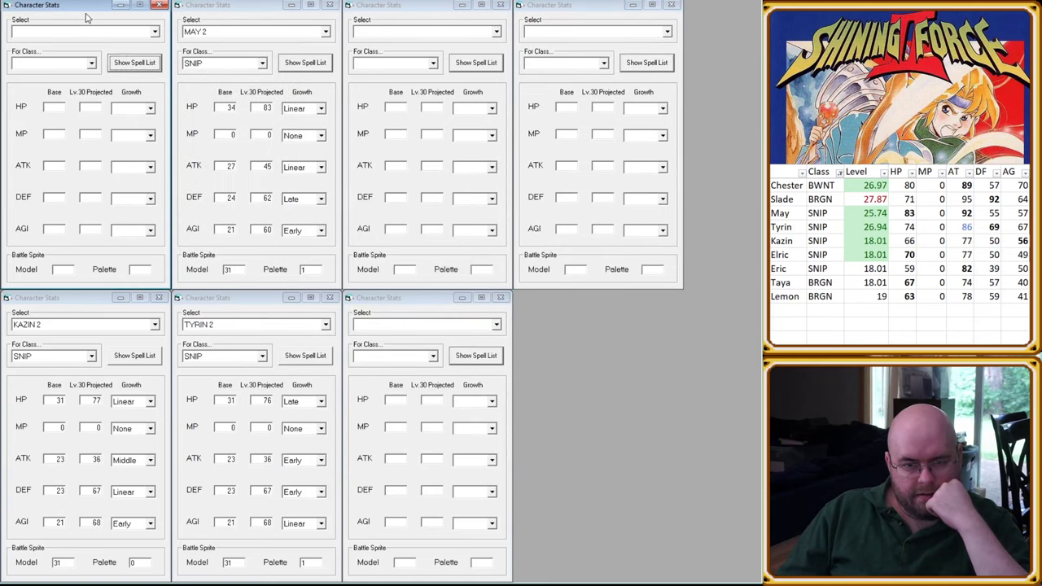
{"action": "left_click_drag", "start_coordinate": [153, 72], "coordinate": [551, 298]}
Step: Set the two blank windows in the lower row to LEMON 1 and TAYA 1
{"action": "left_click", "coordinate": [472, 333]}
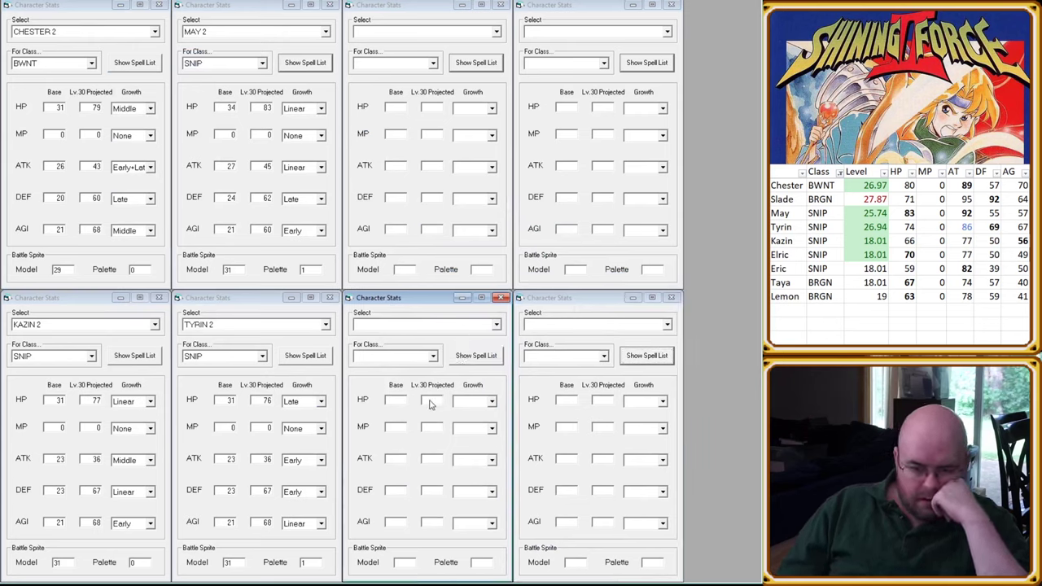
{"action": "key", "text": "l"}
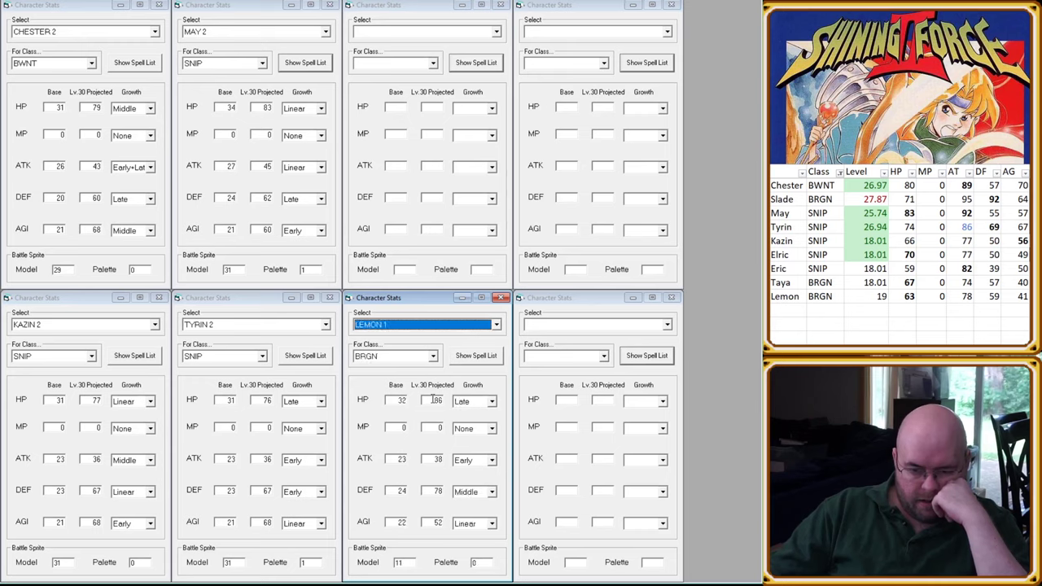
{"action": "left_click", "coordinate": [634, 328]}
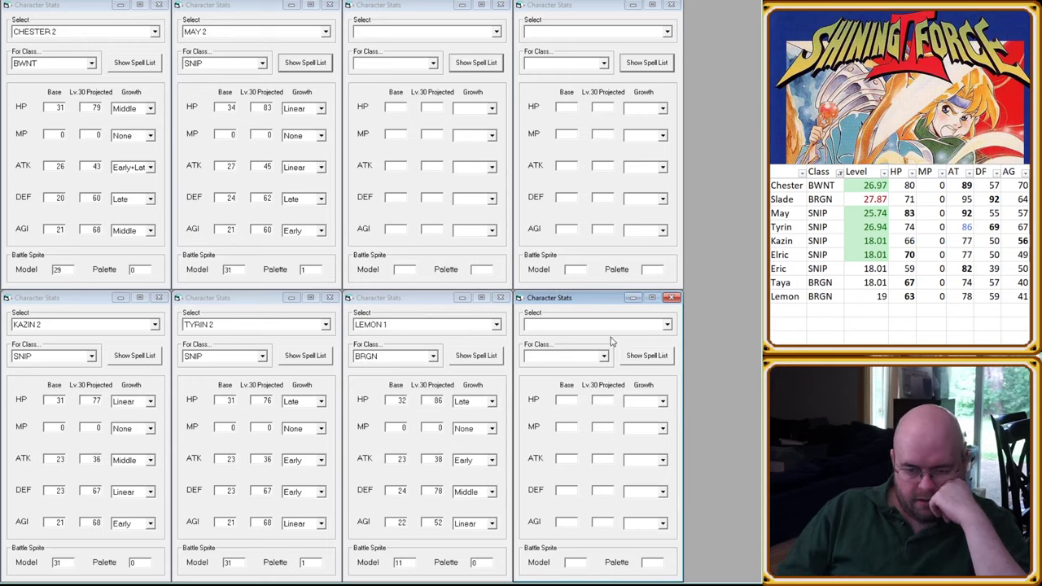
{"action": "key", "text": "z"}
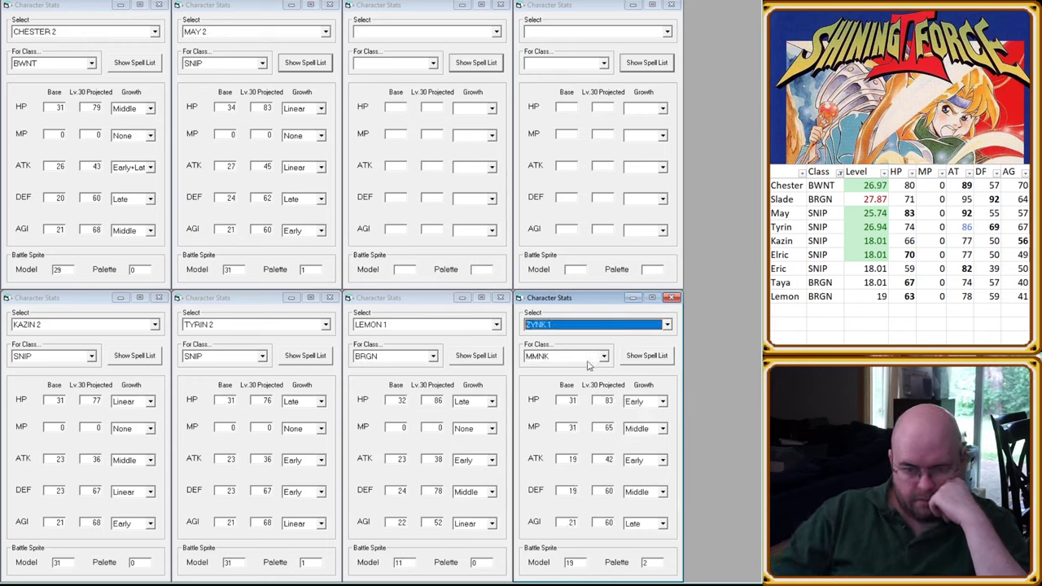
{"action": "key", "text": "j"}
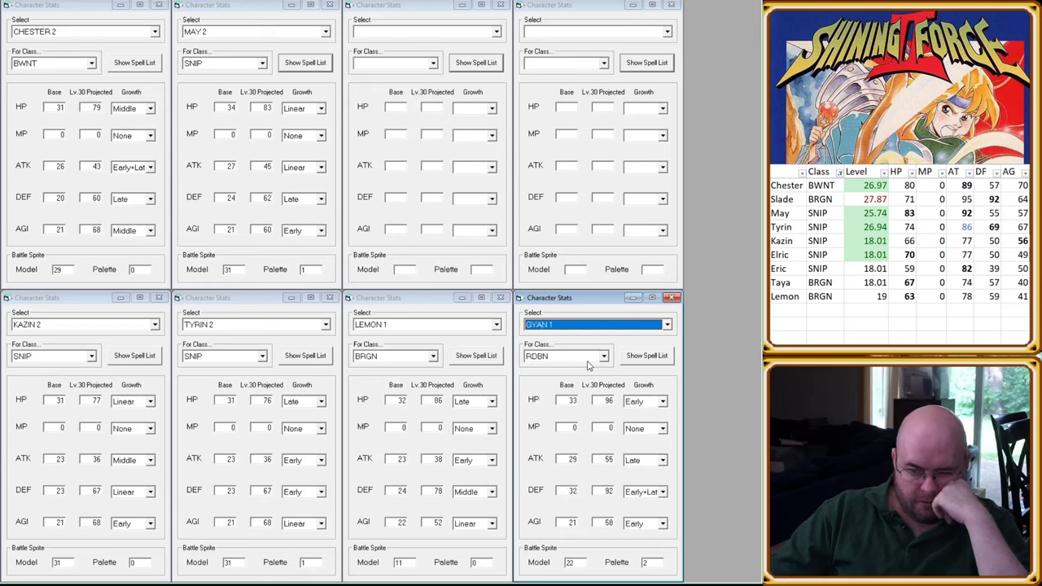
{"action": "key", "text": "f"}
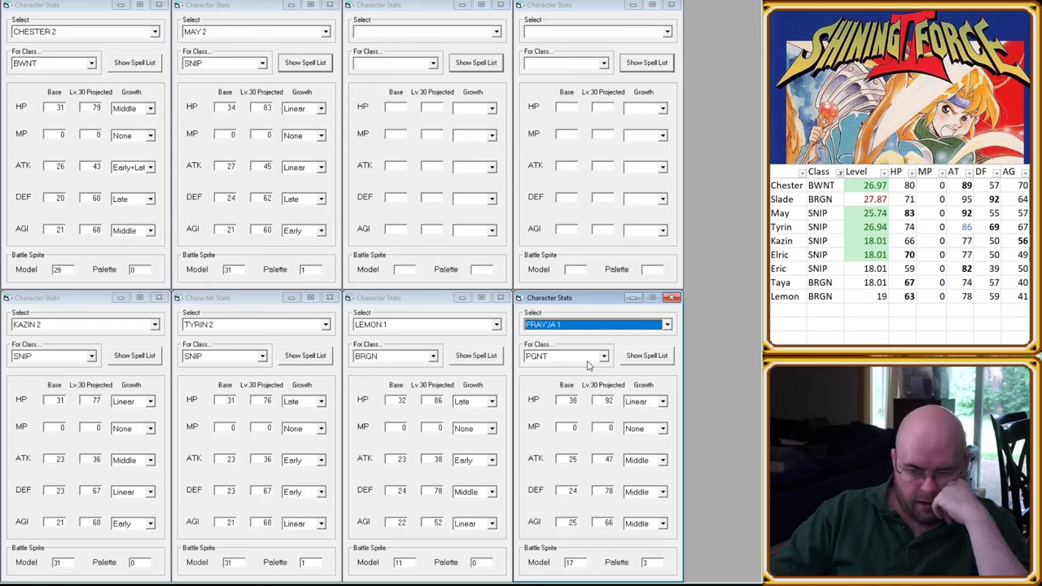
{"action": "key", "text": "t"}
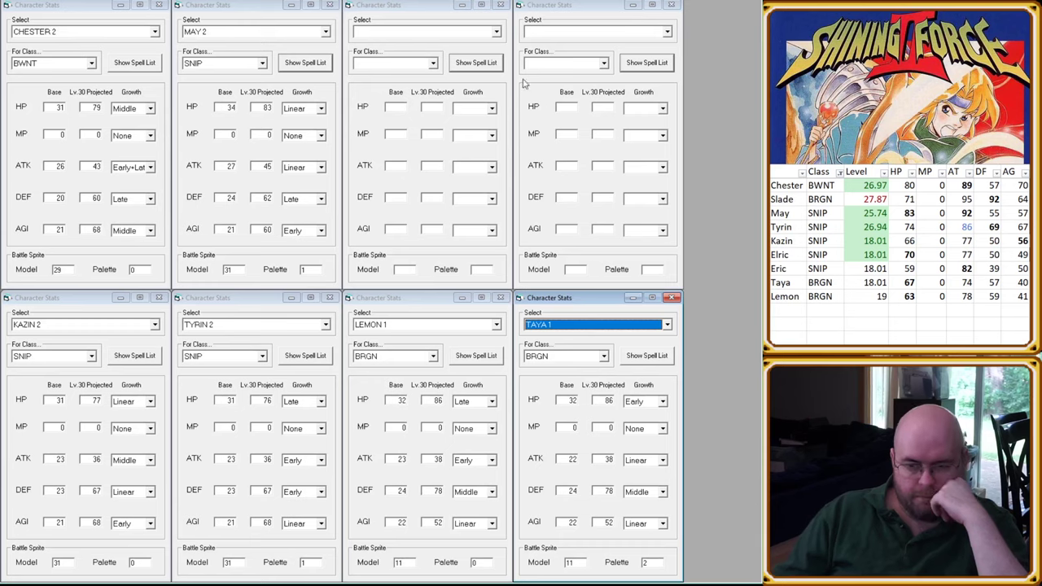
Step: Set the two blank windows in the upper row to ELRIC 2 and RICK 2
{"action": "left_click", "coordinate": [391, 36]}
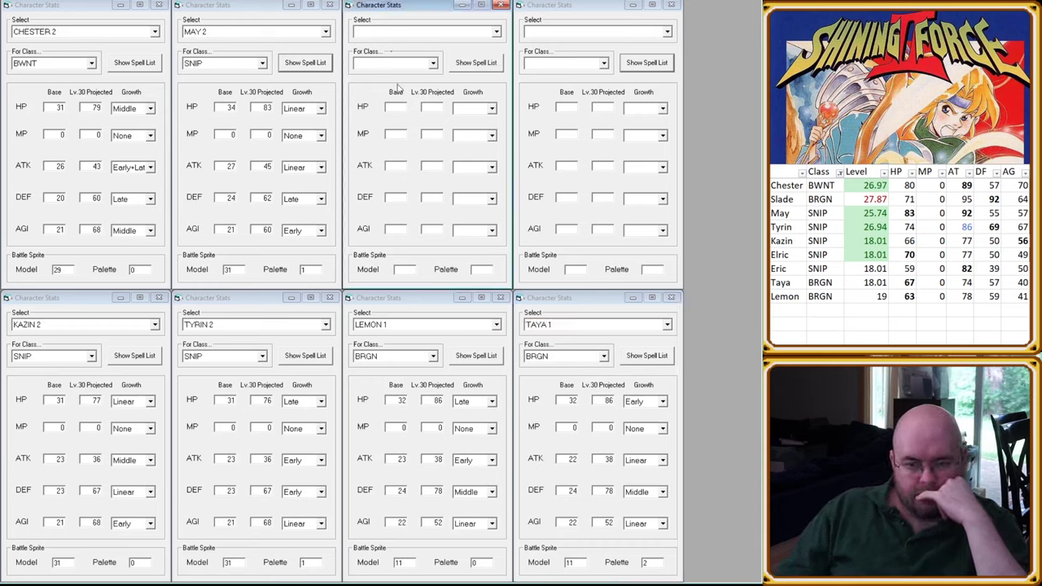
{"action": "key", "text": "e"}
{"action": "left_click", "coordinate": [578, 35]}
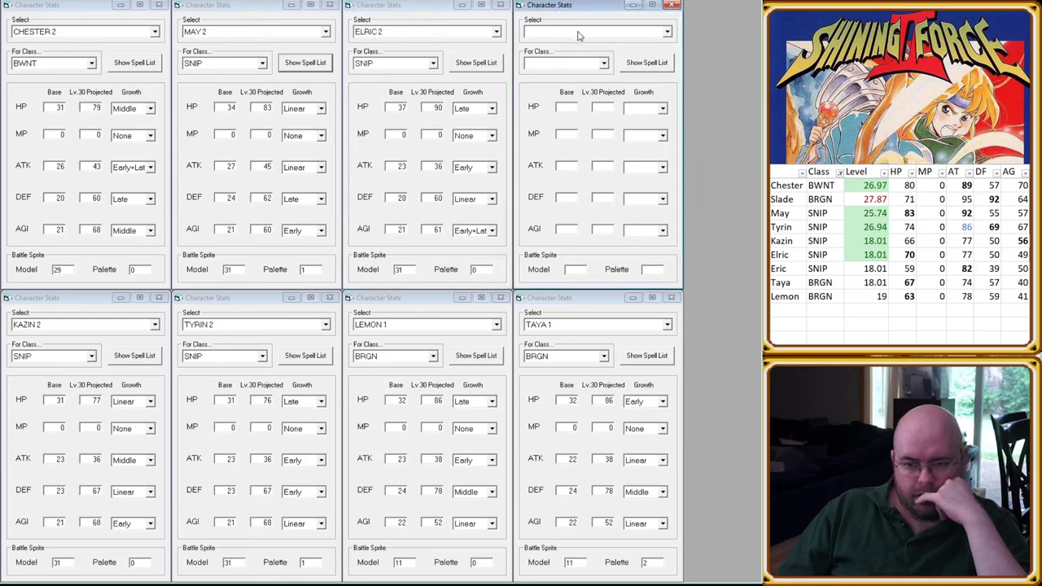
{"action": "key", "text": "r"}
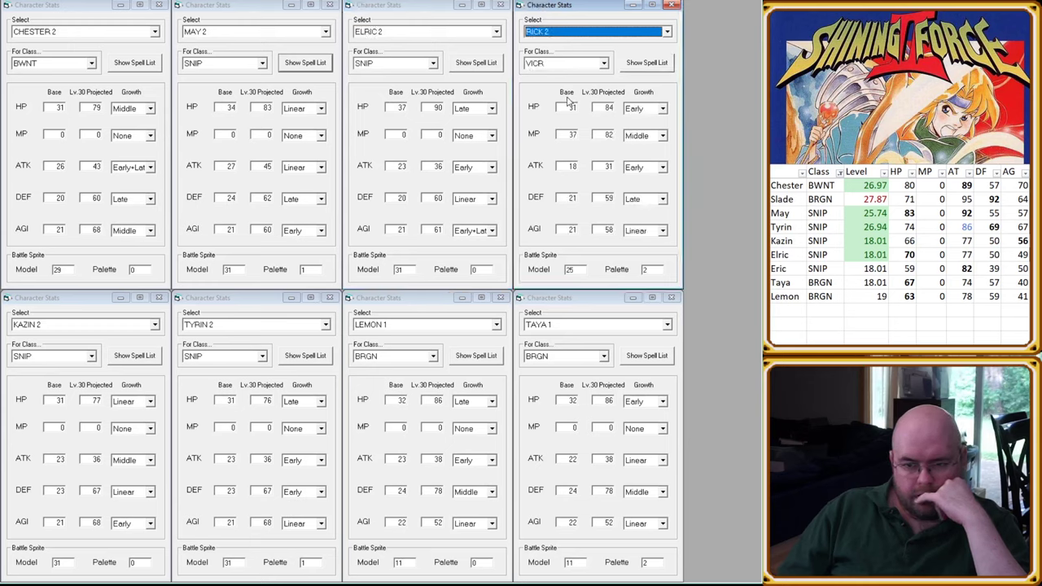
Step: Switch Chester's window to MAY 3 and the MAY 2 window to ELRIC 3 to show their BRGN growth
{"action": "left_click", "coordinate": [93, 74]}
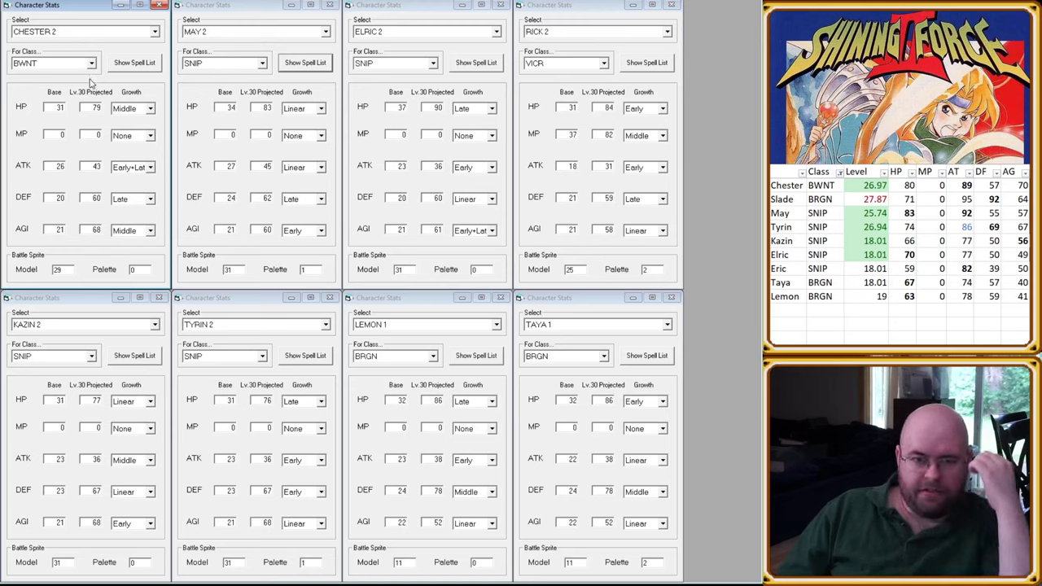
{"action": "key", "text": "m"}
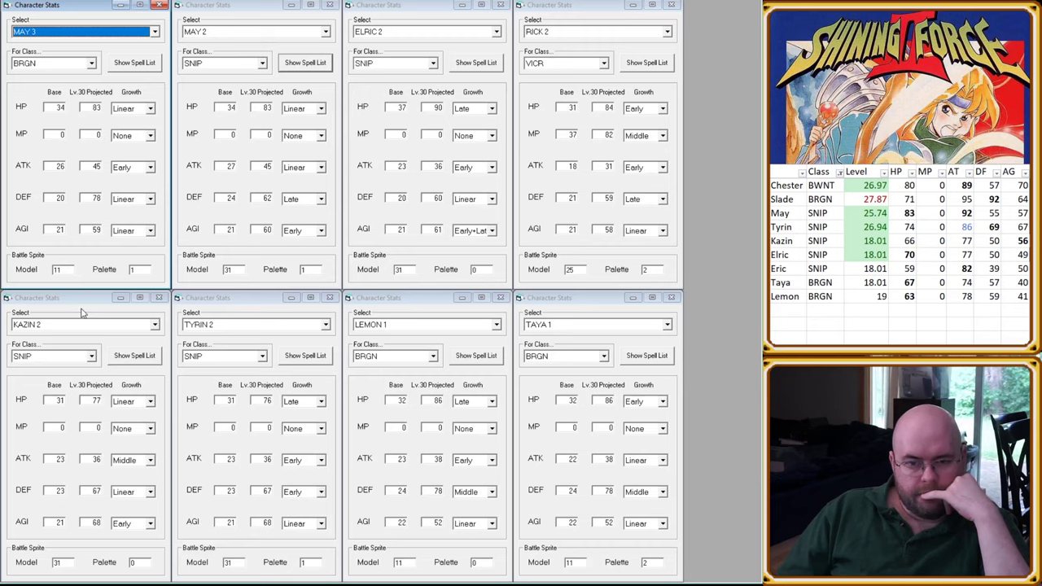
{"action": "left_click", "coordinate": [258, 47]}
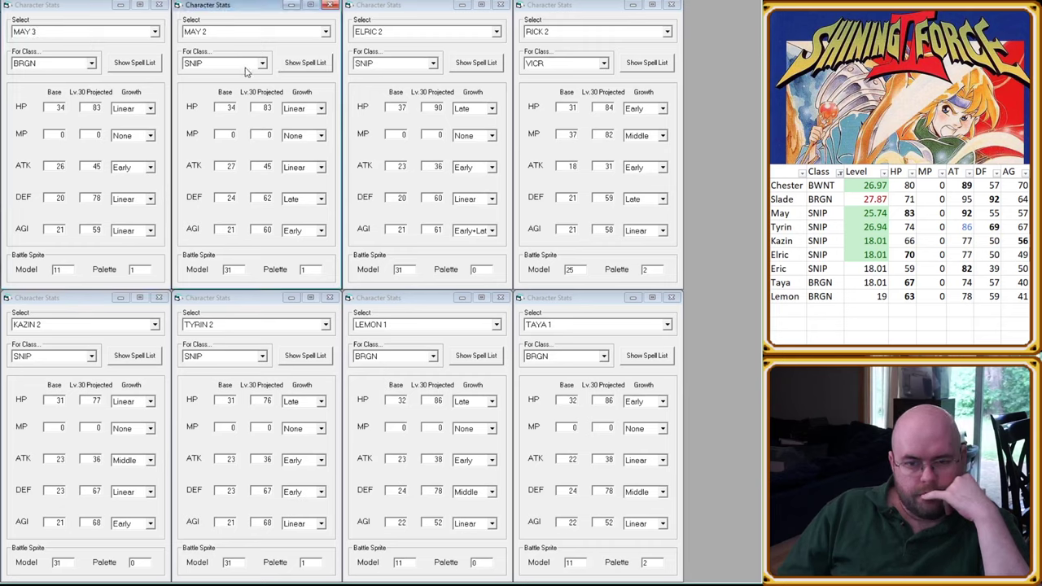
{"action": "key", "text": "g"}
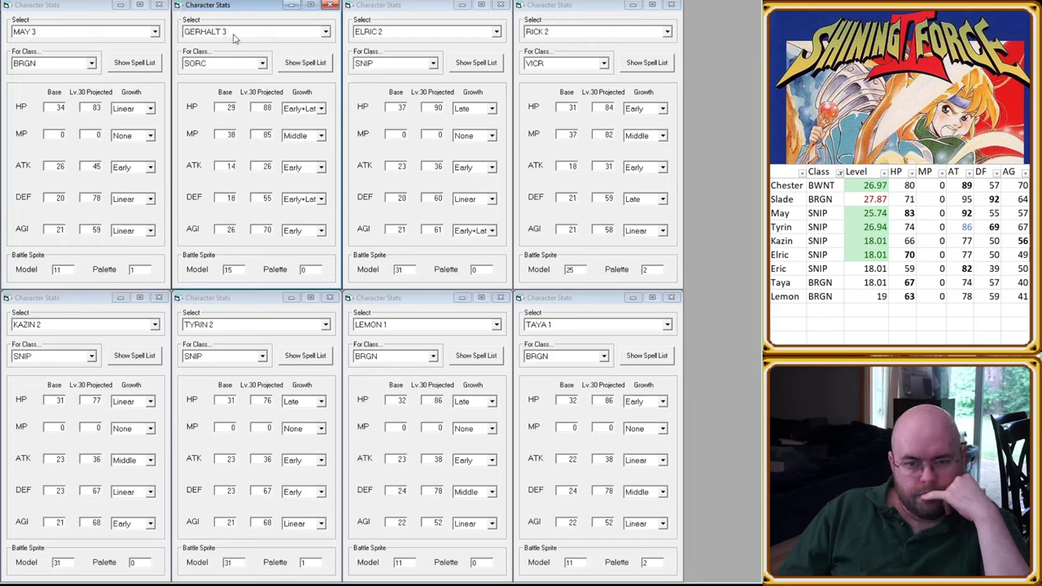
{"action": "key", "text": "r"}
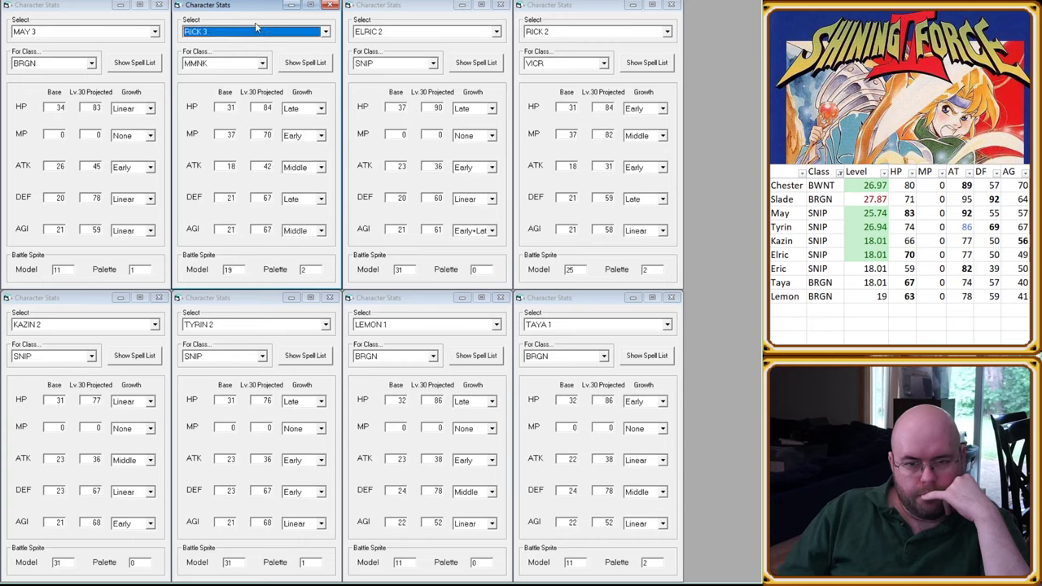
{"action": "key", "text": "e"}
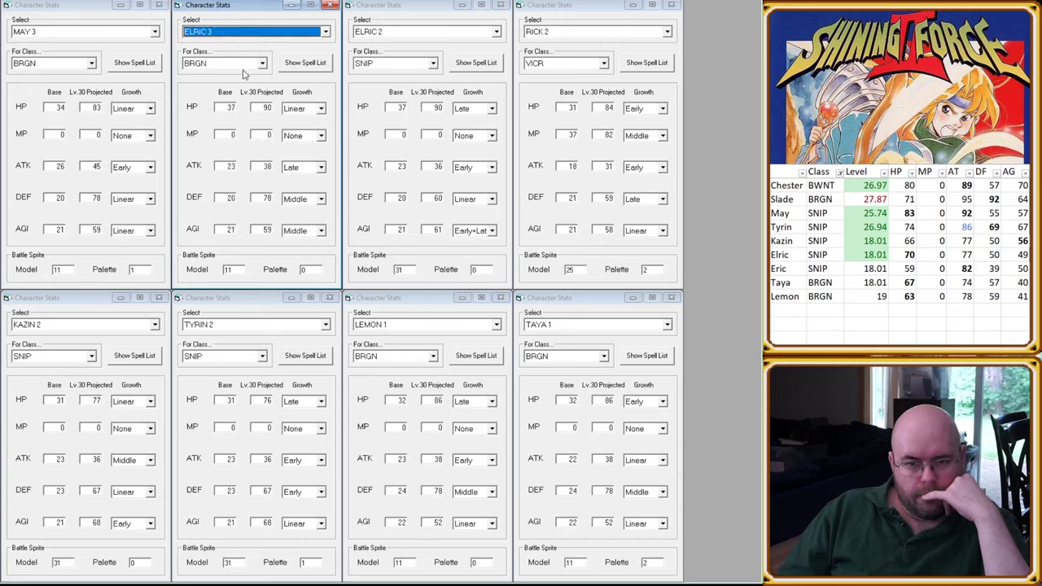
Step: Switch the ELRIC 2 window to ERIC 3 and the RICK 2 window to TYRIN 3
{"action": "left_click", "coordinate": [387, 33]}
{"action": "key", "text": "e"}
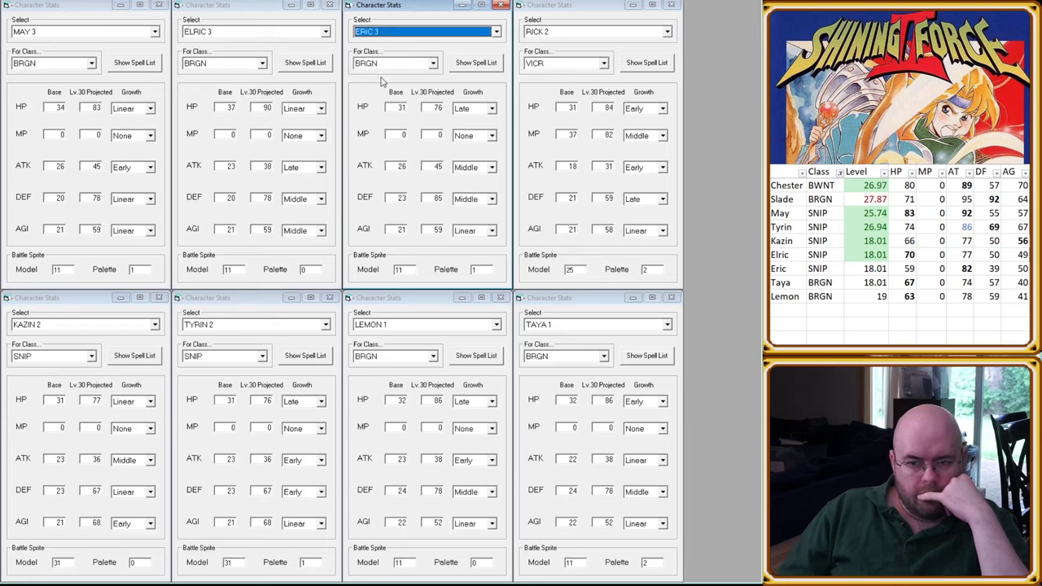
{"action": "left_click", "coordinate": [582, 37]}
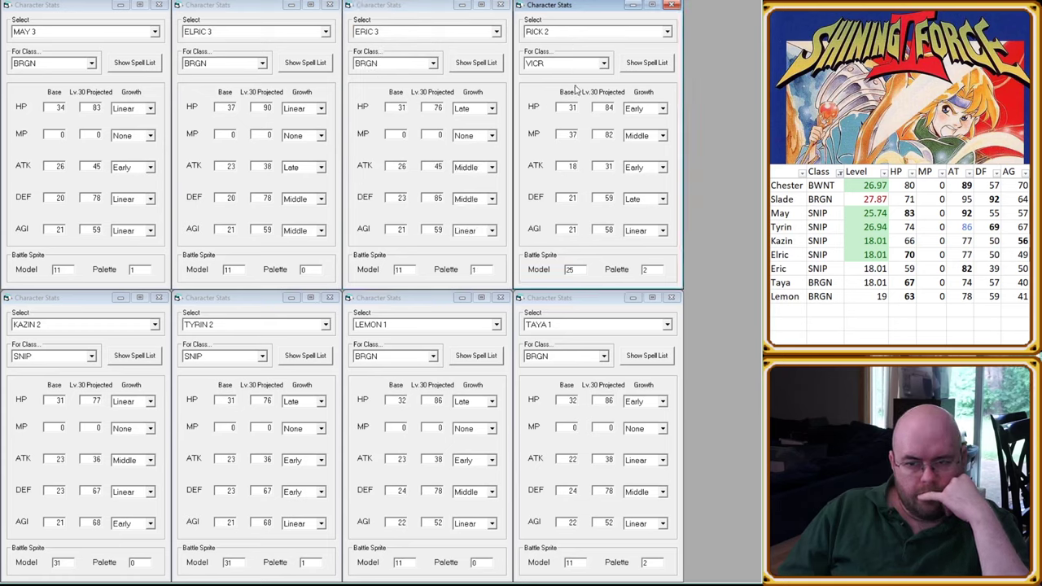
{"action": "key", "text": "t"}
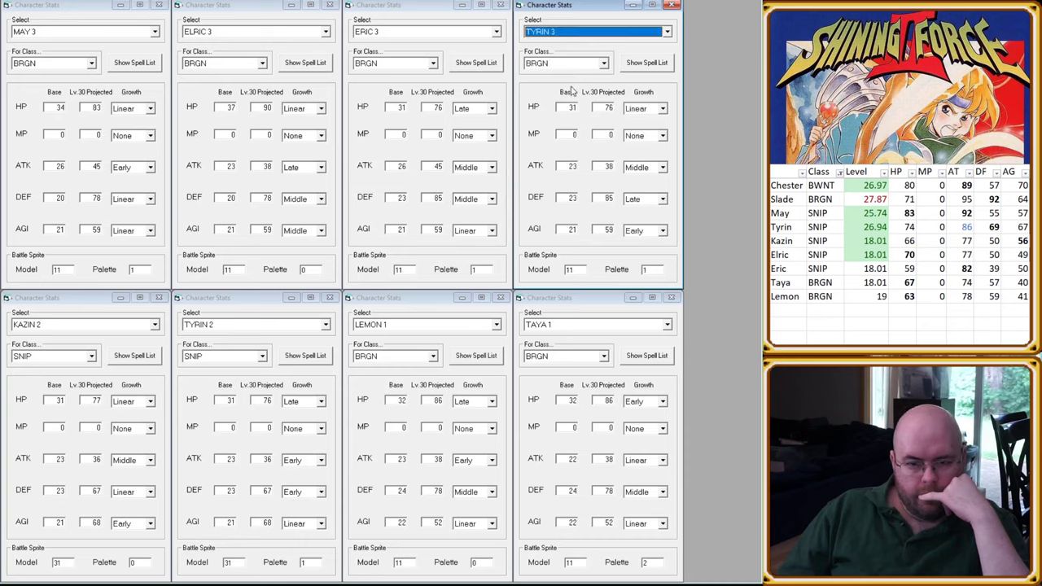
Step: Set the KAZIN 2 window to KAZIN 3 and switch the TYRIN 2 window to KAZIN 1
{"action": "left_click", "coordinate": [45, 346]}
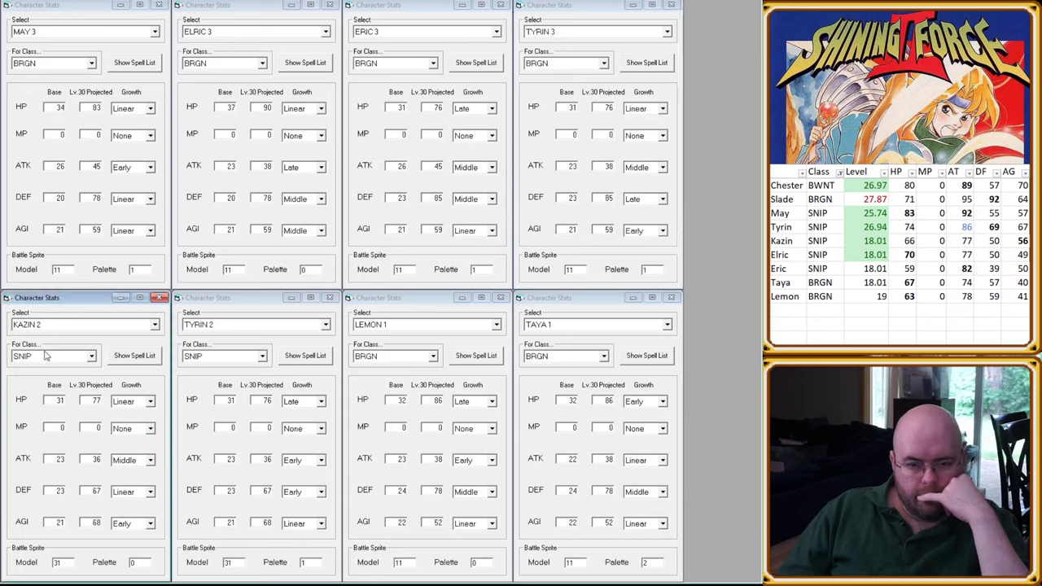
{"action": "key", "text": "Down"}
{"action": "left_click", "coordinate": [232, 330]}
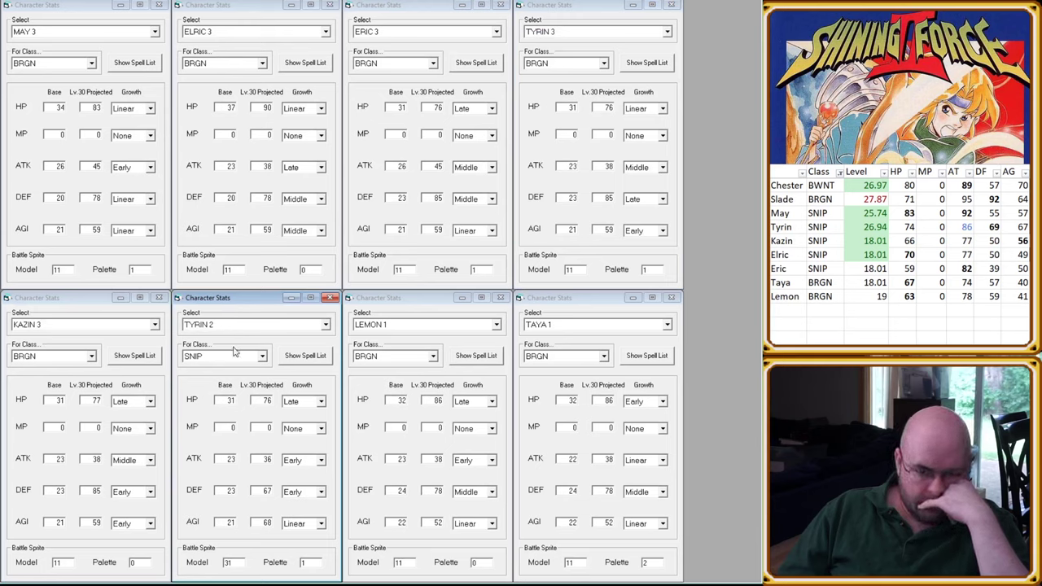
{"action": "scroll", "coordinate": [233, 352], "scroll_direction": "down", "scroll_amount": 1}
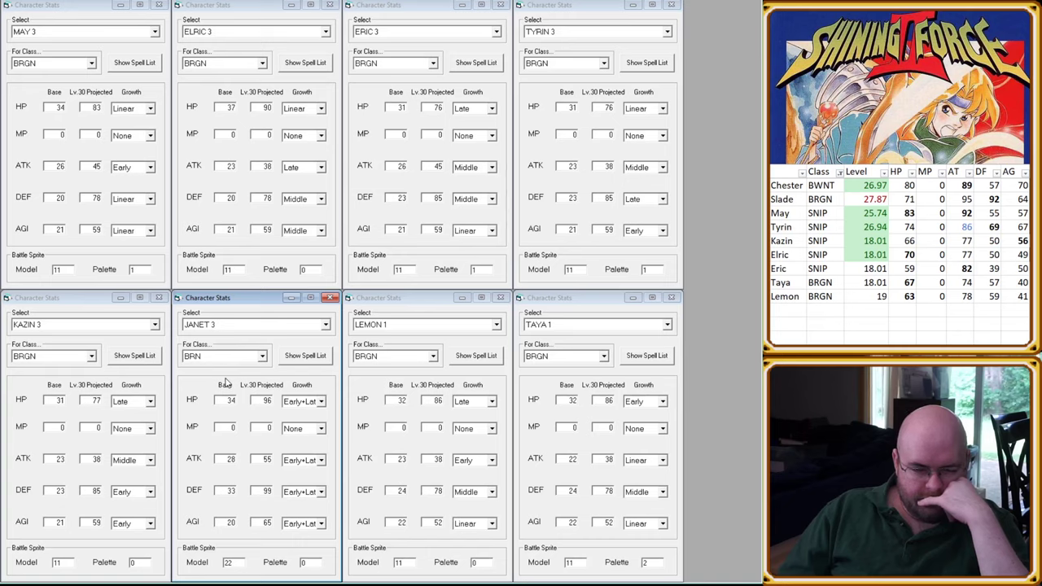
{"action": "key", "text": "k"}
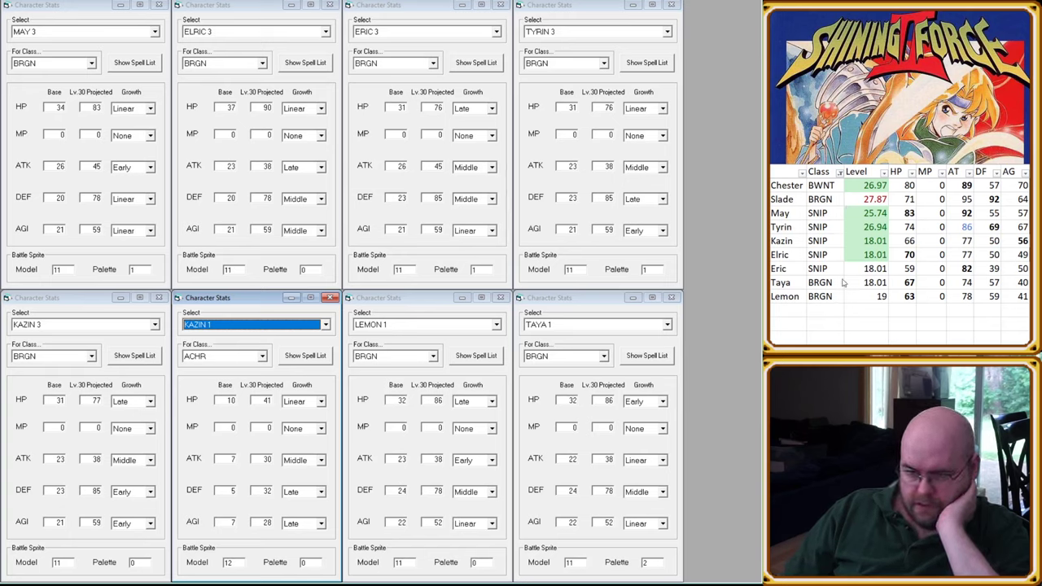
Step: Check the recorded levels from Eric up to Slade in the stats spreadsheet and set the KAZIN 1 window to SLADE 3
{"action": "key", "text": "alt+Tab"}
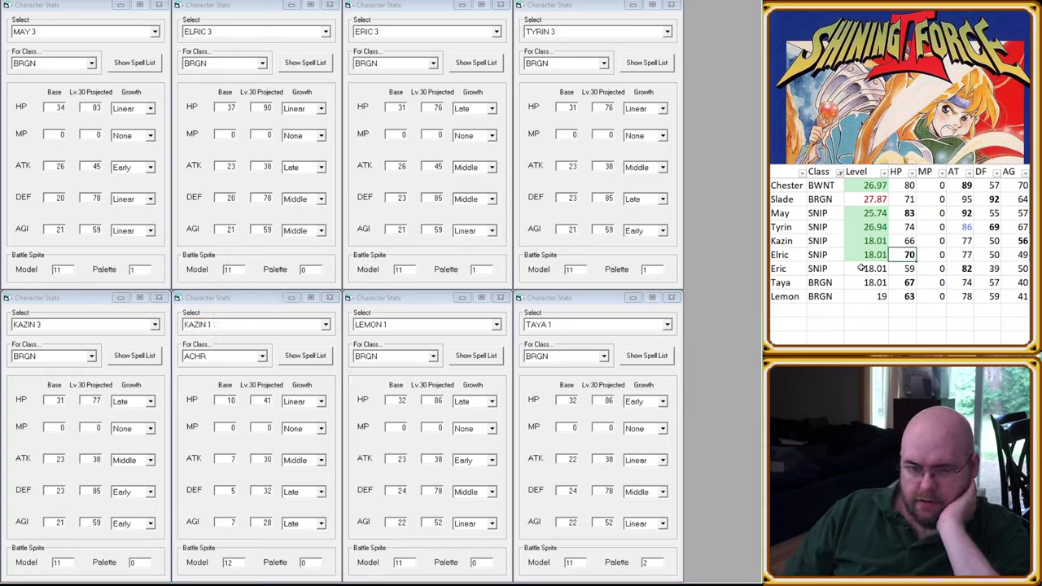
{"action": "left_click", "coordinate": [860, 268]}
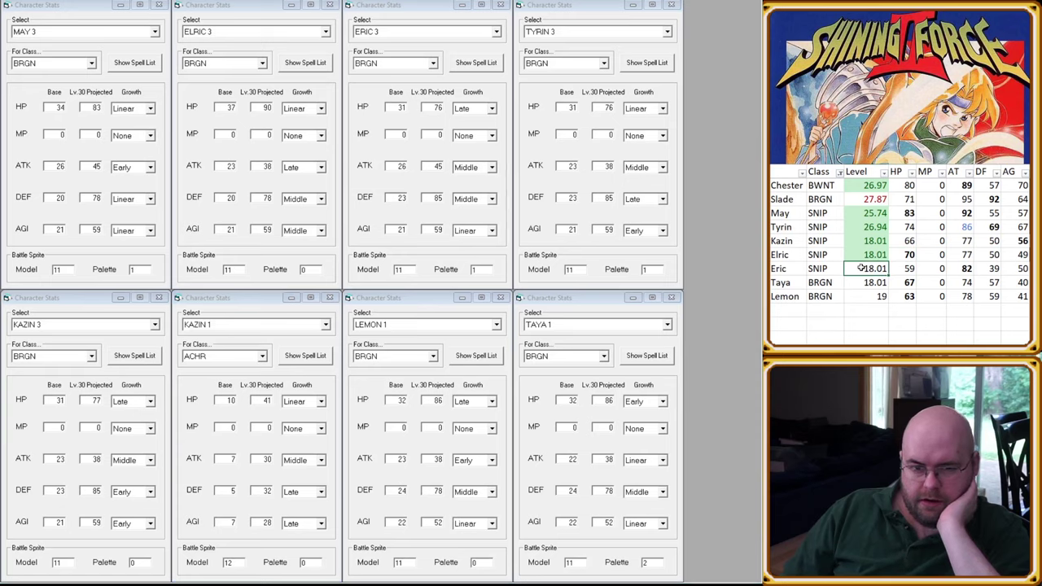
{"action": "left_click", "coordinate": [869, 254]}
{"action": "left_click", "coordinate": [875, 239]}
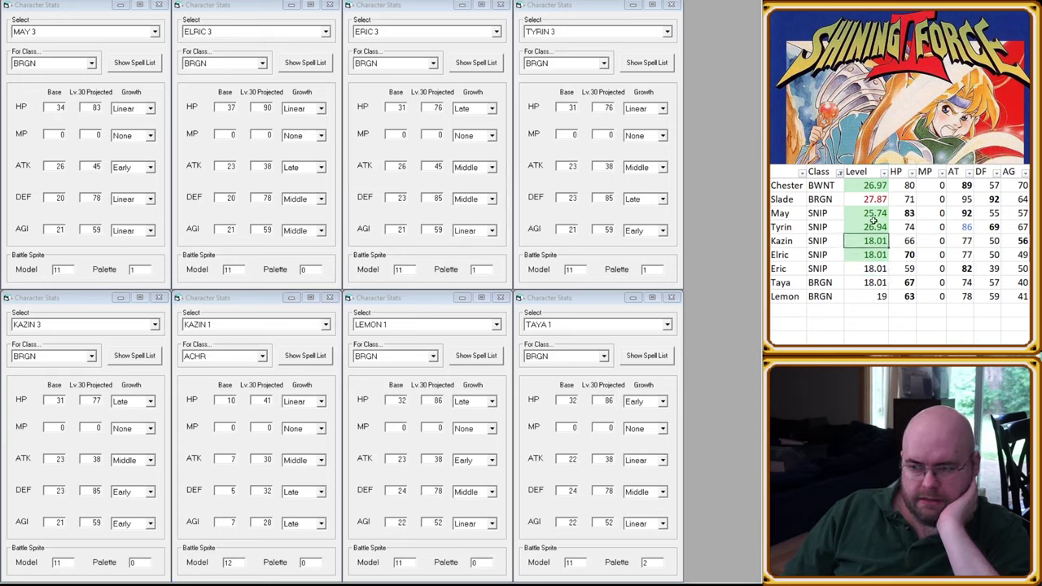
{"action": "left_click", "coordinate": [873, 225]}
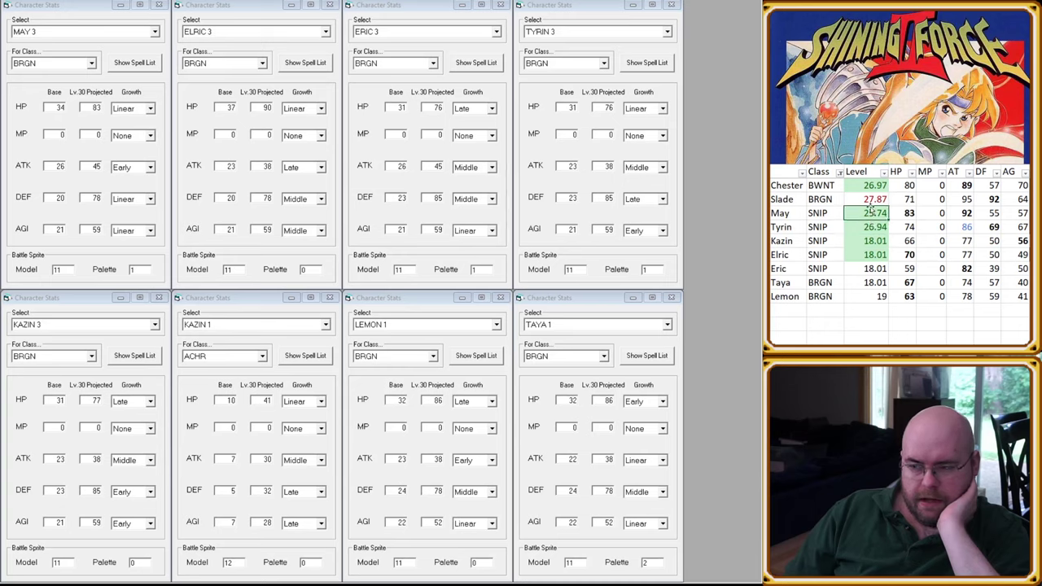
{"action": "left_click", "coordinate": [870, 198]}
{"action": "left_click", "coordinate": [259, 372]}
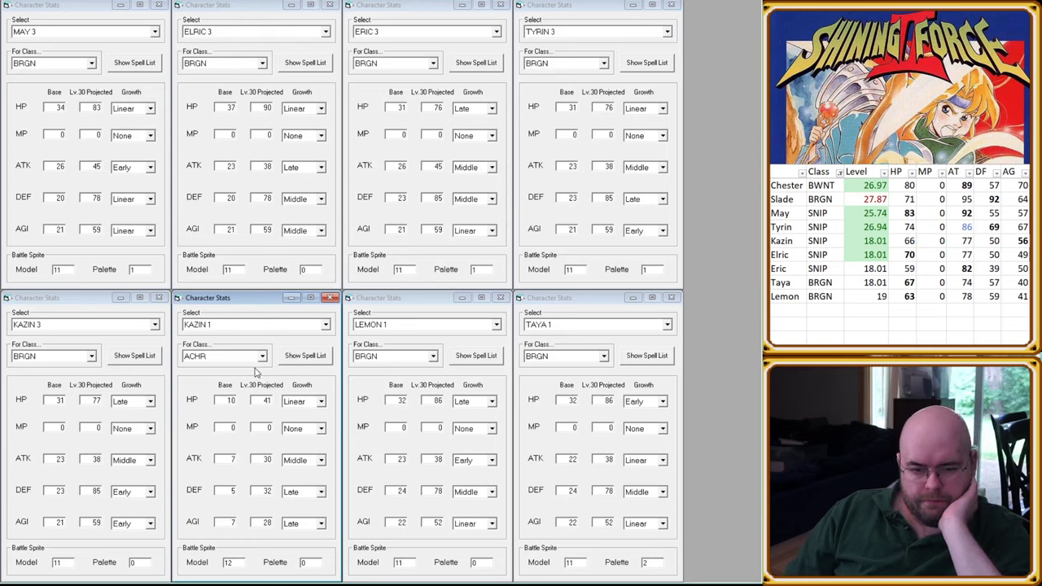
{"action": "key", "text": "s"}
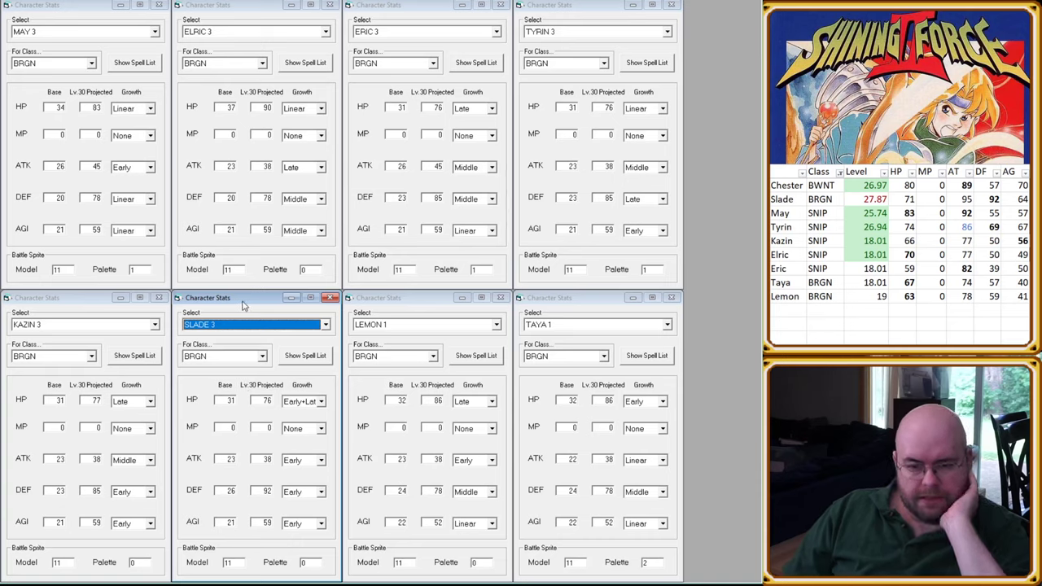
Step: Compare LEMON 1's projections beside ELRIC 3 and TYRIN 3, restore its window position, and check the recorded AT values from Lemon up to Elric
{"action": "left_click", "coordinate": [85, 306]}
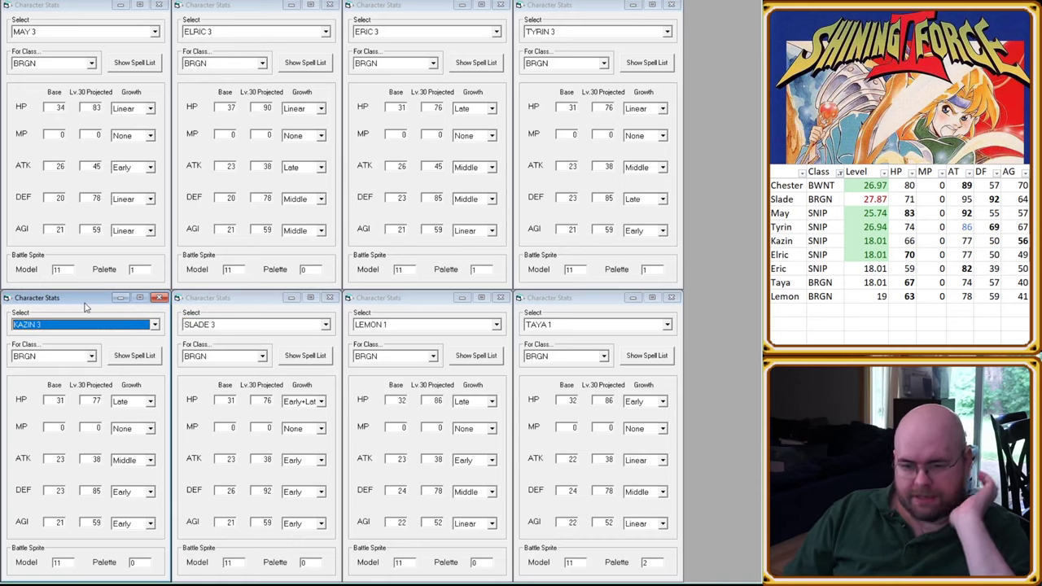
{"action": "left_click", "coordinate": [437, 400]}
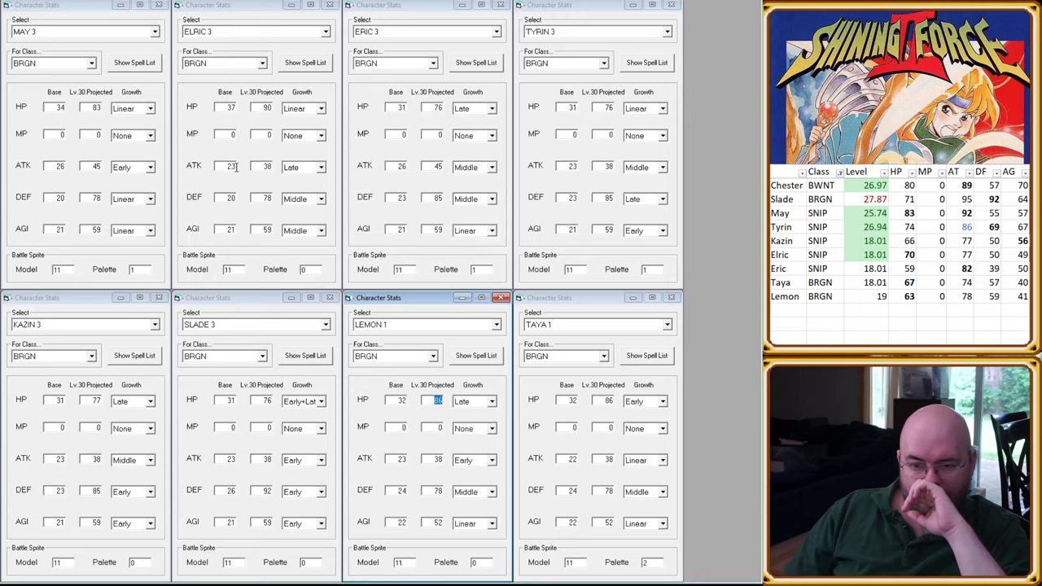
{"action": "left_click_drag", "start_coordinate": [405, 302], "coordinate": [407, 10]}
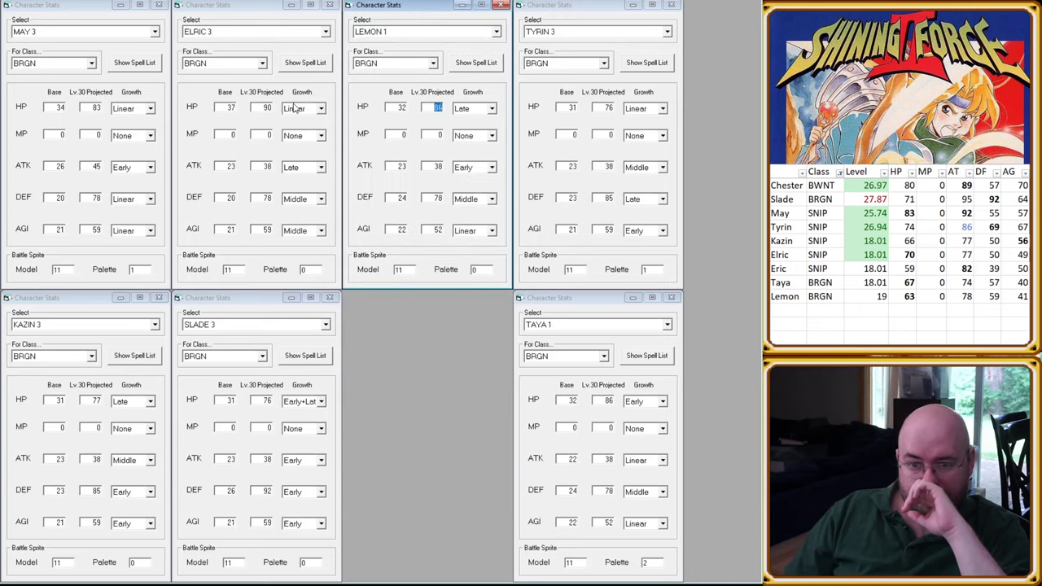
{"action": "left_click", "coordinate": [438, 108]}
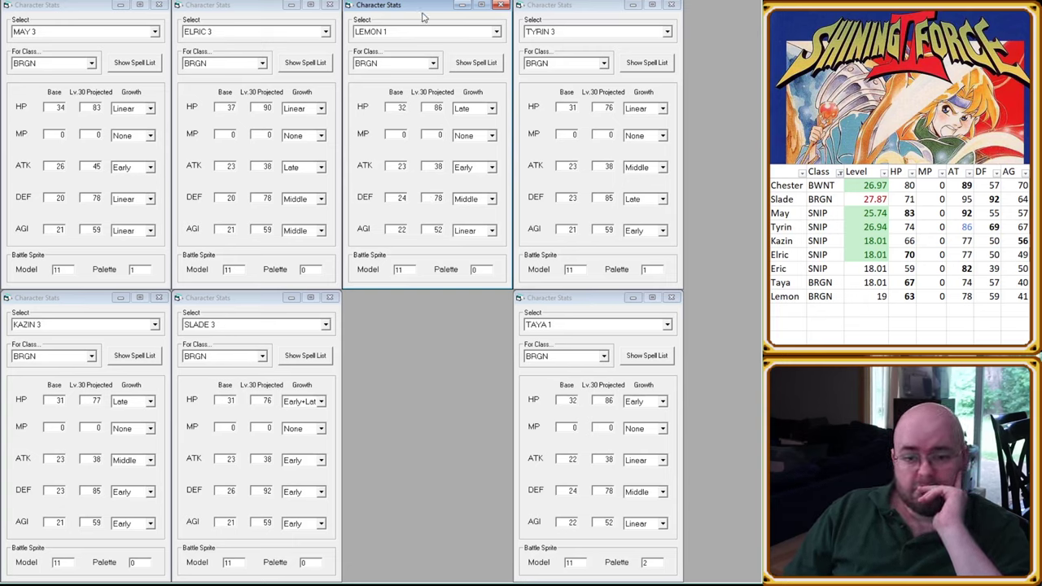
{"action": "left_click_drag", "start_coordinate": [422, 16], "coordinate": [424, 304]}
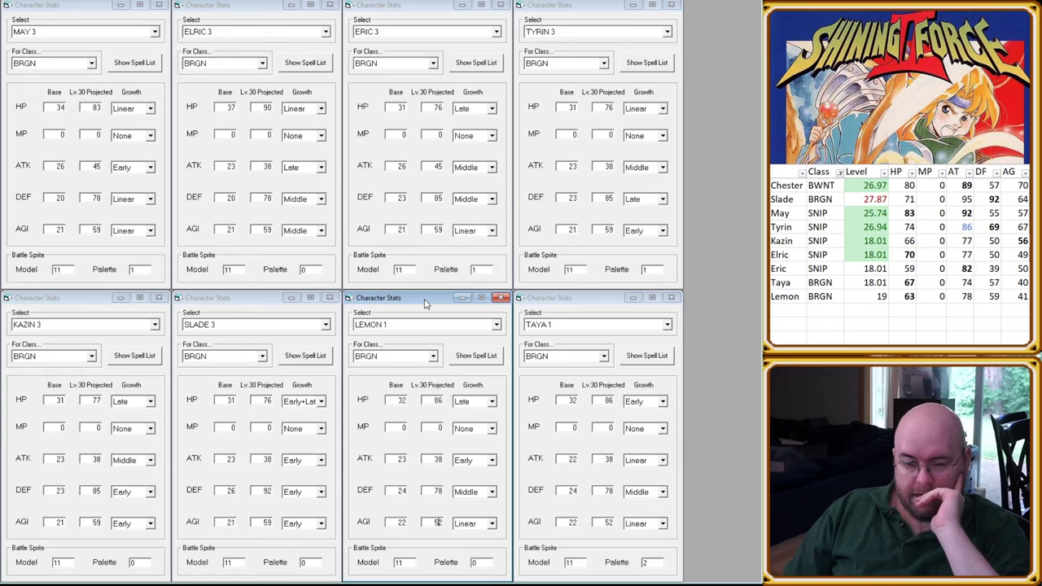
{"action": "mouse_move", "coordinate": [407, 299]}
{"action": "left_mouse_down"}
{"action": "mouse_move", "coordinate": [575, 300]}
{"action": "mouse_move", "coordinate": [427, 303]}
{"action": "left_mouse_up"}
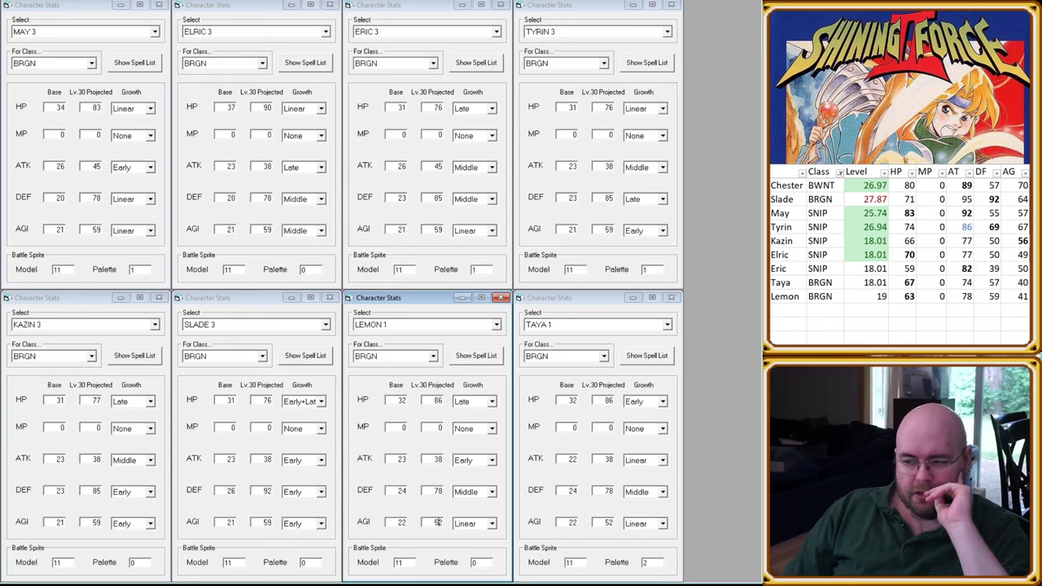
{"action": "left_click", "coordinate": [960, 282]}
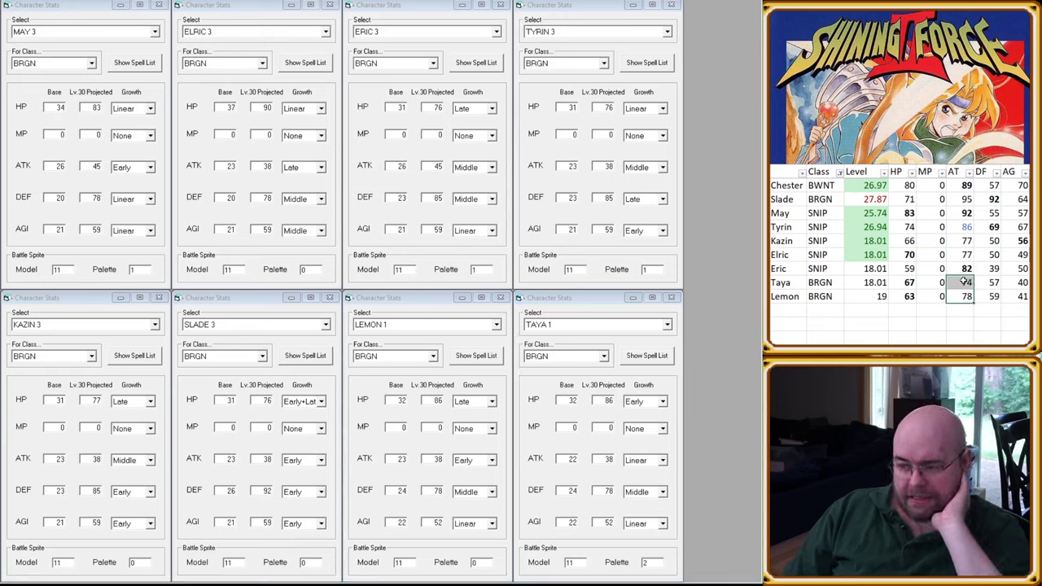
{"action": "left_click_drag", "start_coordinate": [963, 281], "coordinate": [973, 256]}
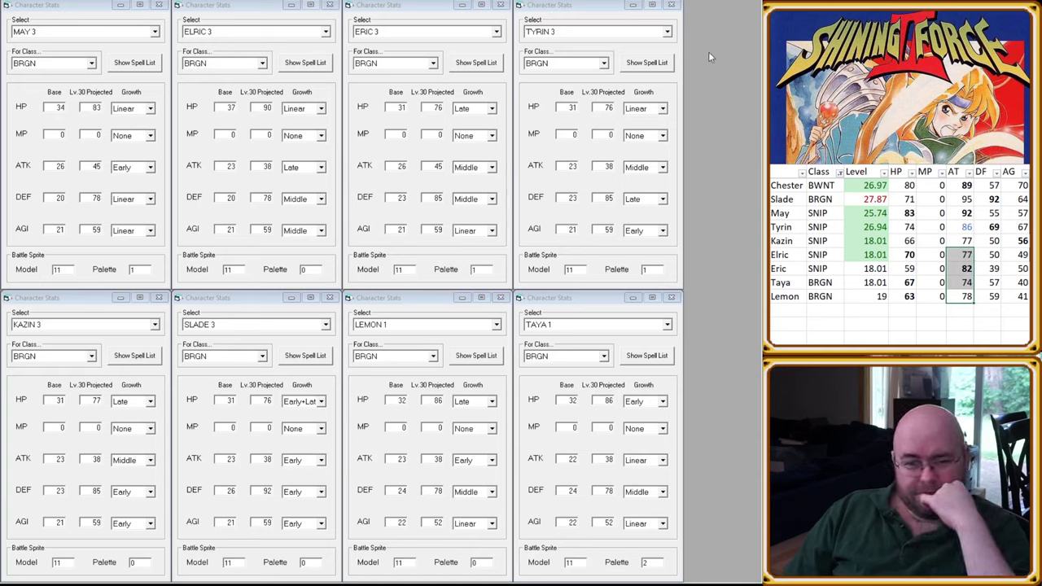
Step: Close the TYRIN 3, TAYA 1, ERIC 3 and LEMON 1 stats windows
{"action": "left_click", "coordinate": [671, 5]}
{"action": "left_click", "coordinate": [671, 297]}
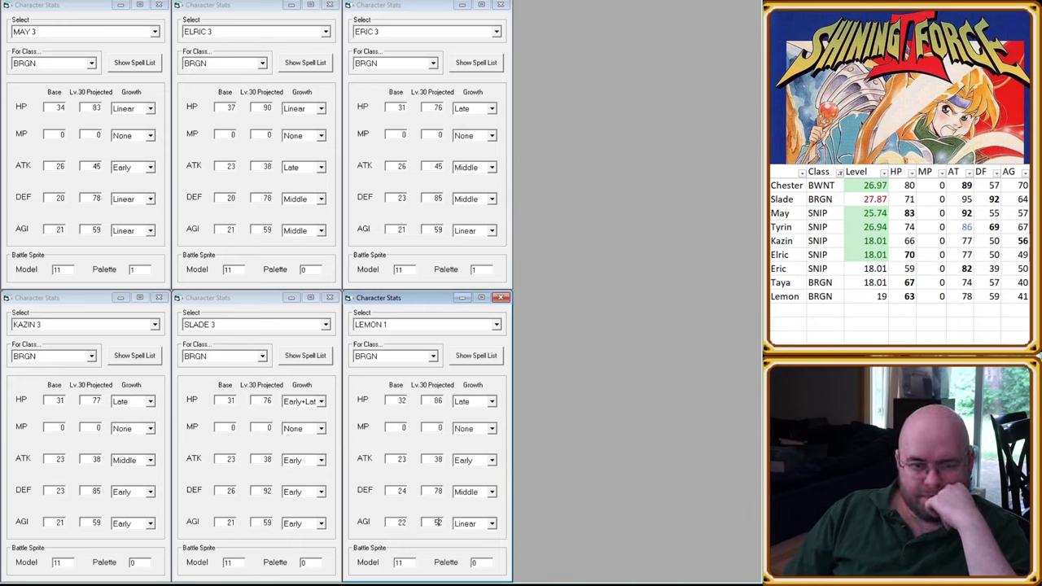
{"action": "left_click", "coordinate": [499, 5]}
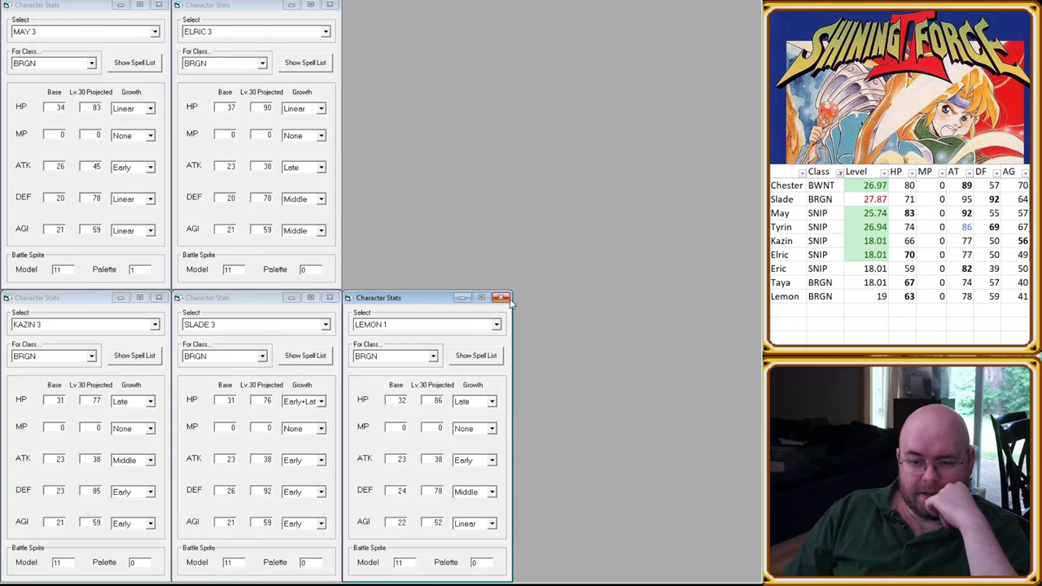
{"action": "left_click", "coordinate": [500, 298]}
Step: Show the spell lists in the MAY 3, KAZIN 3, SLADE 3 and ELRIC 3 windows and arrange them in a two-by-two grid
{"action": "left_click_drag", "start_coordinate": [239, 6], "coordinate": [488, 6]}
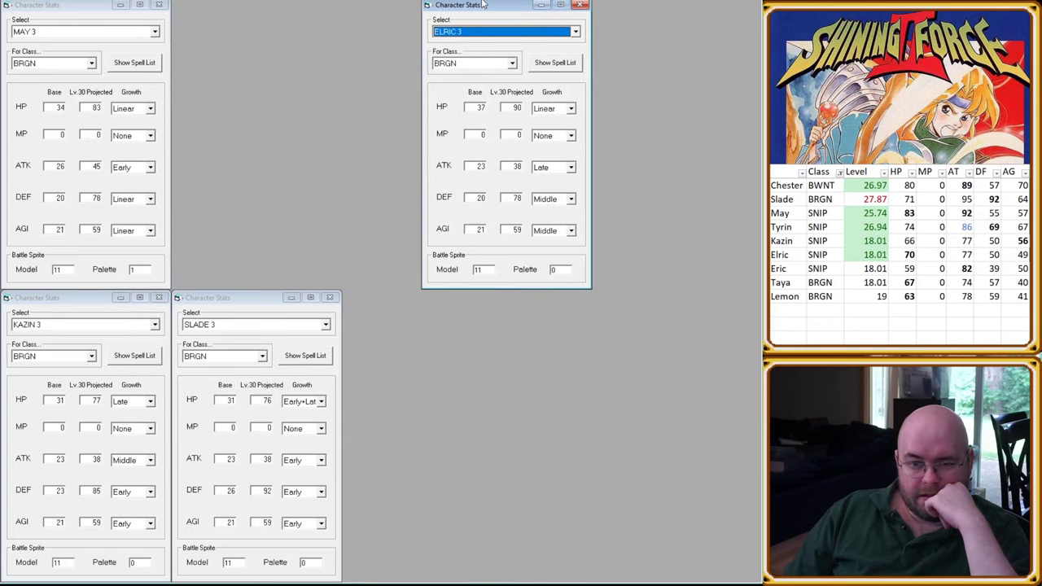
{"action": "left_click", "coordinate": [156, 64]}
{"action": "left_click_drag", "start_coordinate": [250, 302], "coordinate": [369, 301]}
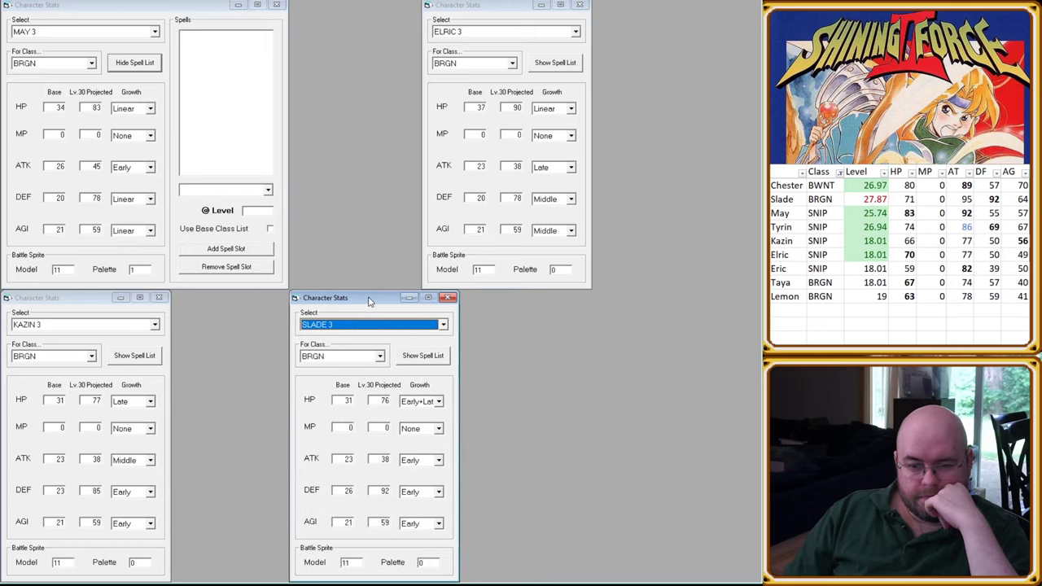
{"action": "left_click", "coordinate": [134, 355]}
{"action": "left_click", "coordinate": [422, 356]}
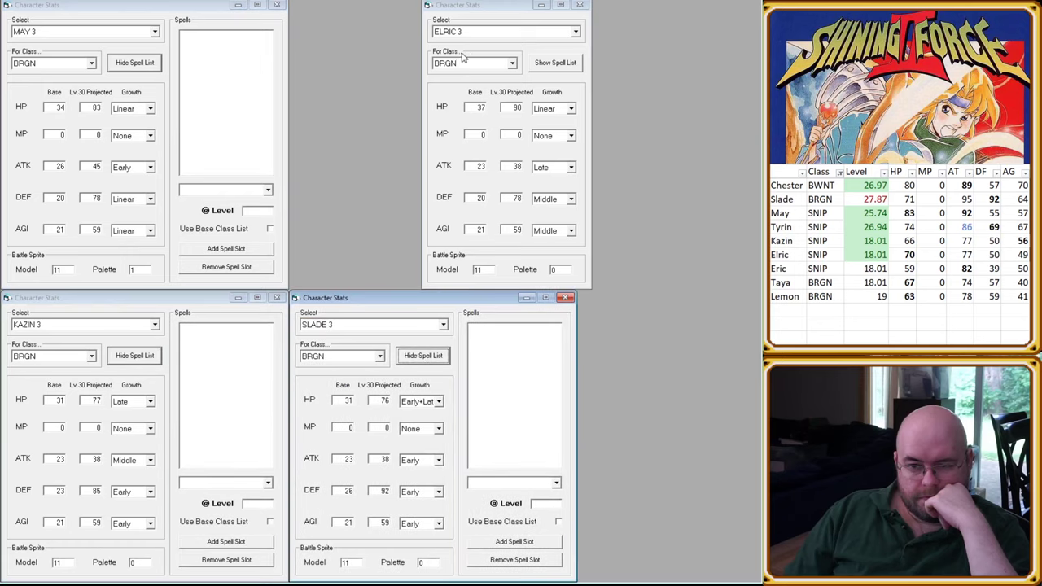
{"action": "left_click_drag", "start_coordinate": [490, 6], "coordinate": [359, 6]}
{"action": "left_click", "coordinate": [432, 64]}
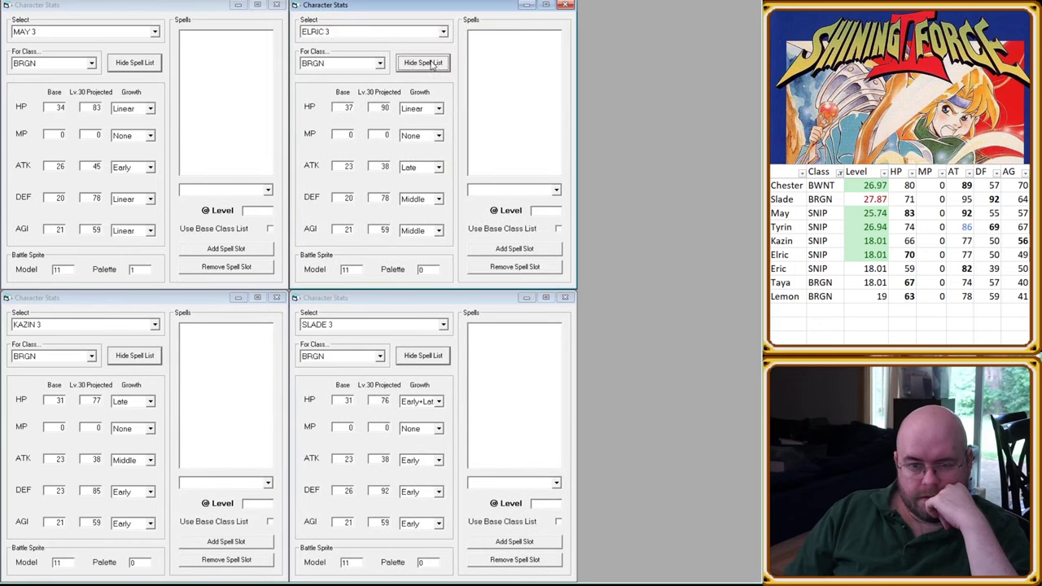
Step: Switch the MAY 3 window to JAHA 1 and the ELRIC 3 window to GERHALT 1
{"action": "left_click", "coordinate": [80, 48]}
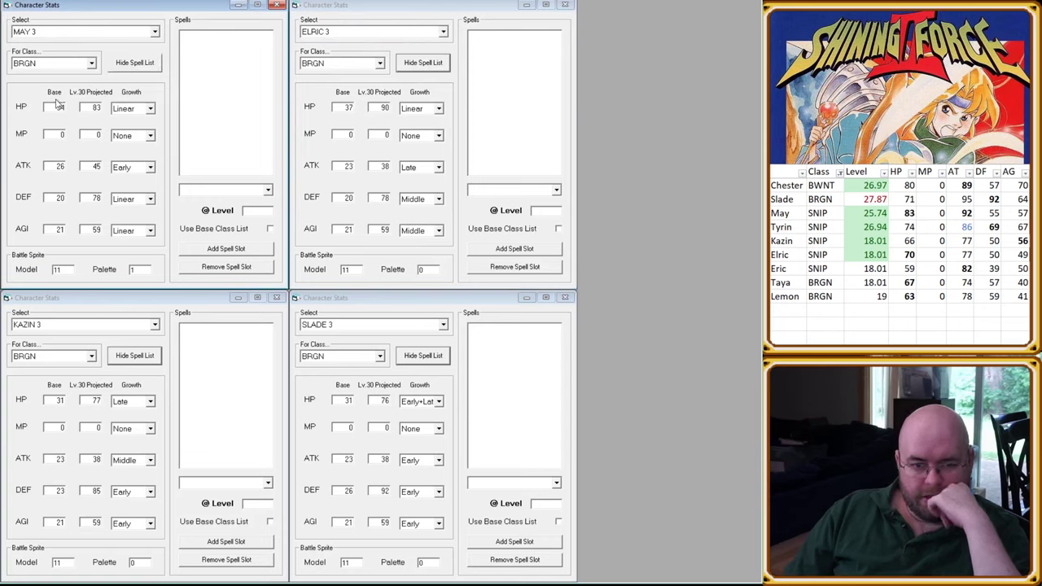
{"action": "key", "text": "j"}
{"action": "left_click", "coordinate": [396, 45]}
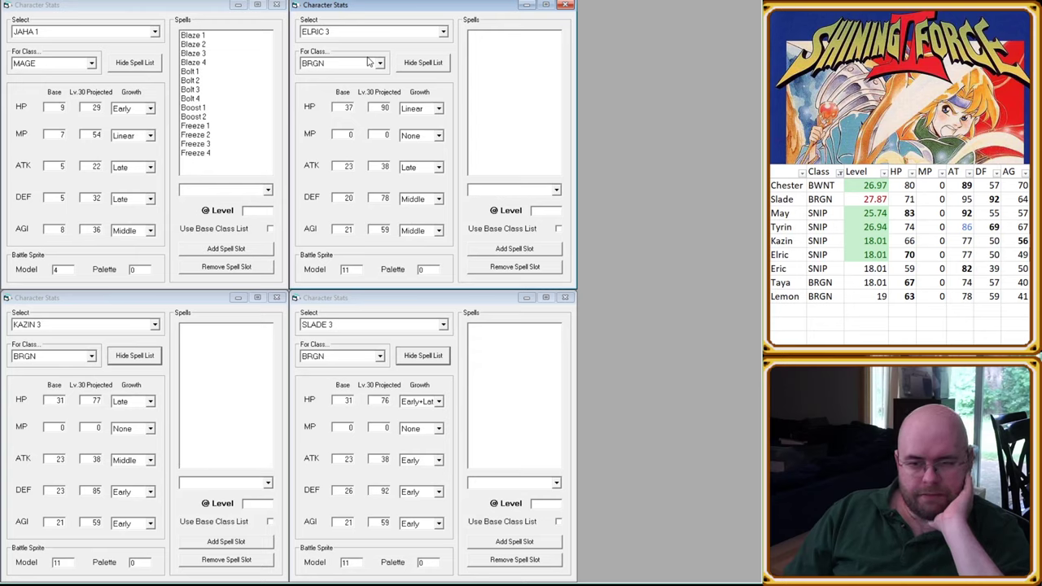
{"action": "key", "text": "g"}
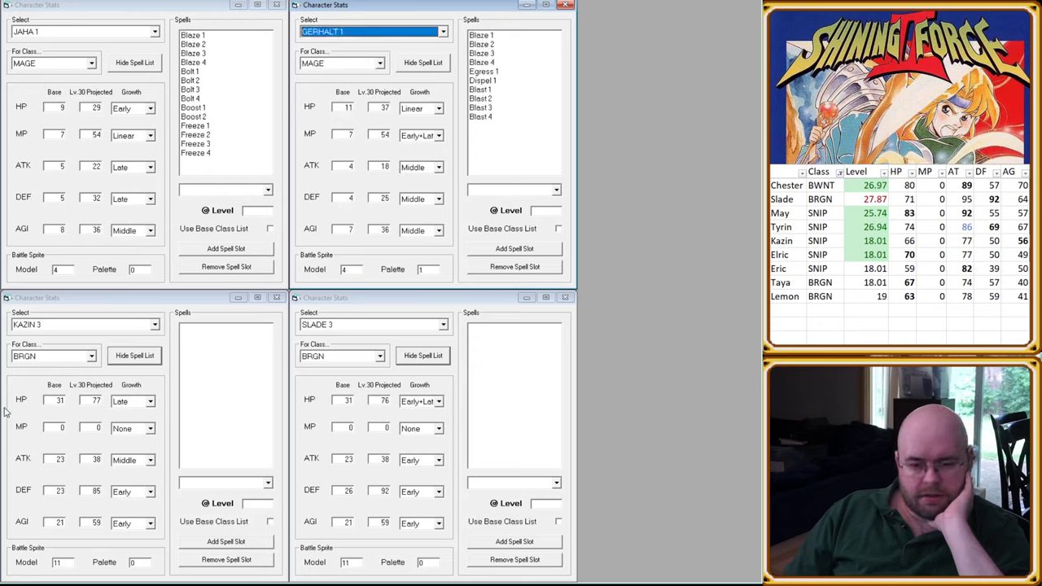
Step: Filter the stats spreadsheet by class to list the WIZ and SORC characters
{"action": "left_click", "coordinate": [81, 325]}
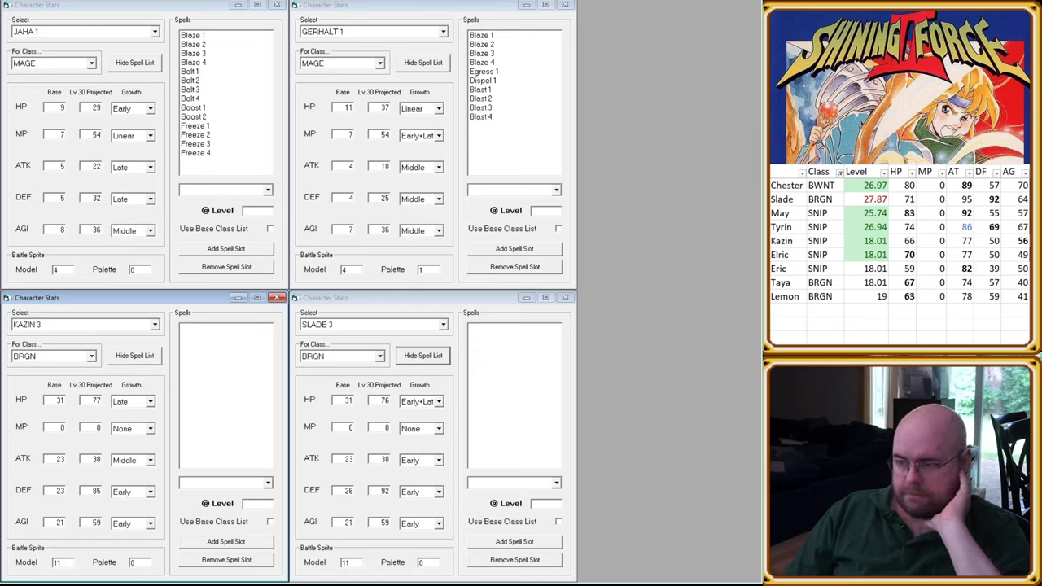
{"action": "left_click", "coordinate": [838, 178]}
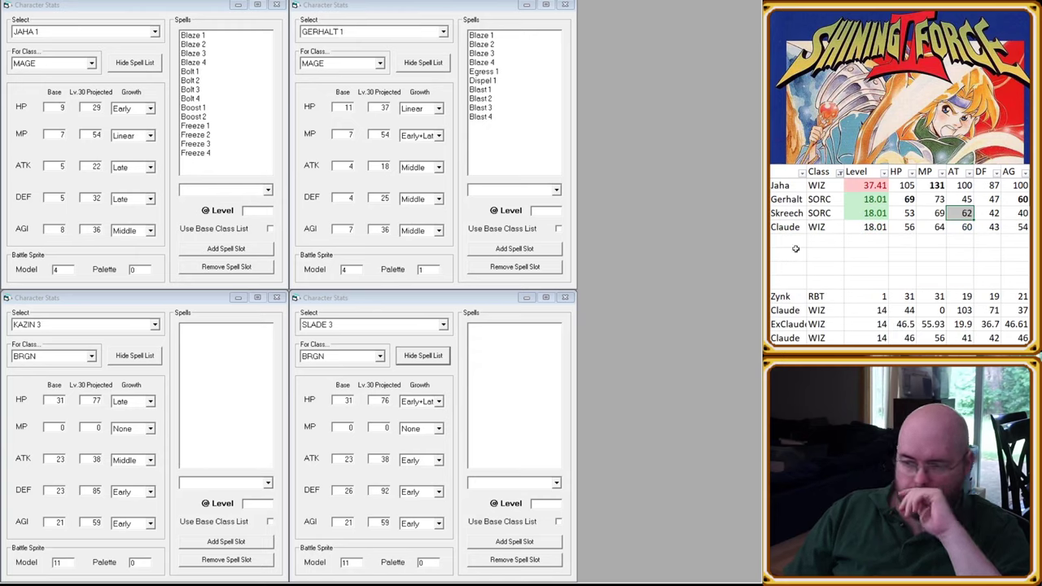
Step: Switch the KAZIN 3 window to CLAUDE 1 and the SLADE 3 window to SKREECH 1
{"action": "left_click", "coordinate": [67, 329]}
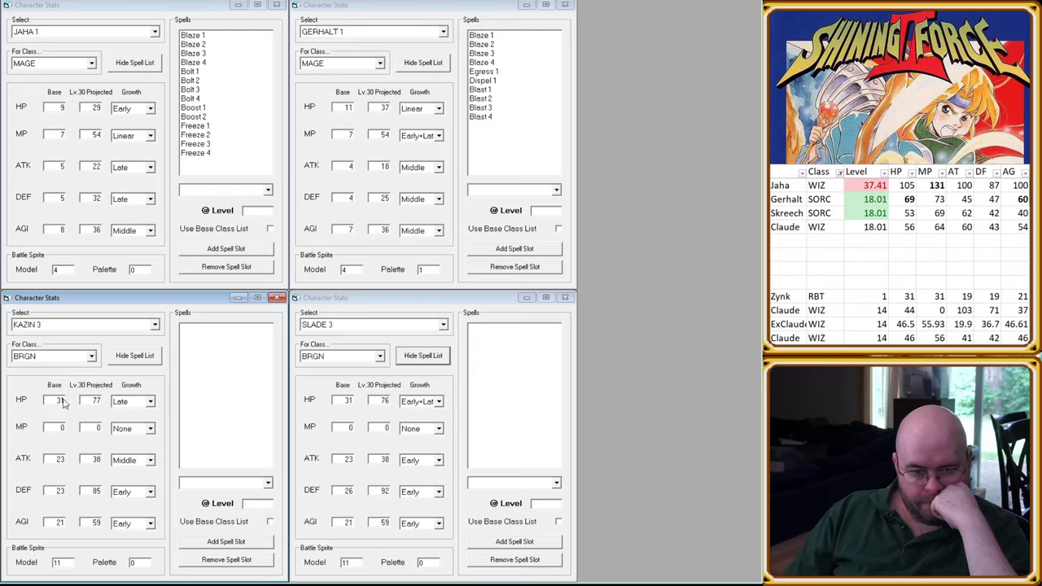
{"action": "left_click", "coordinate": [370, 334]}
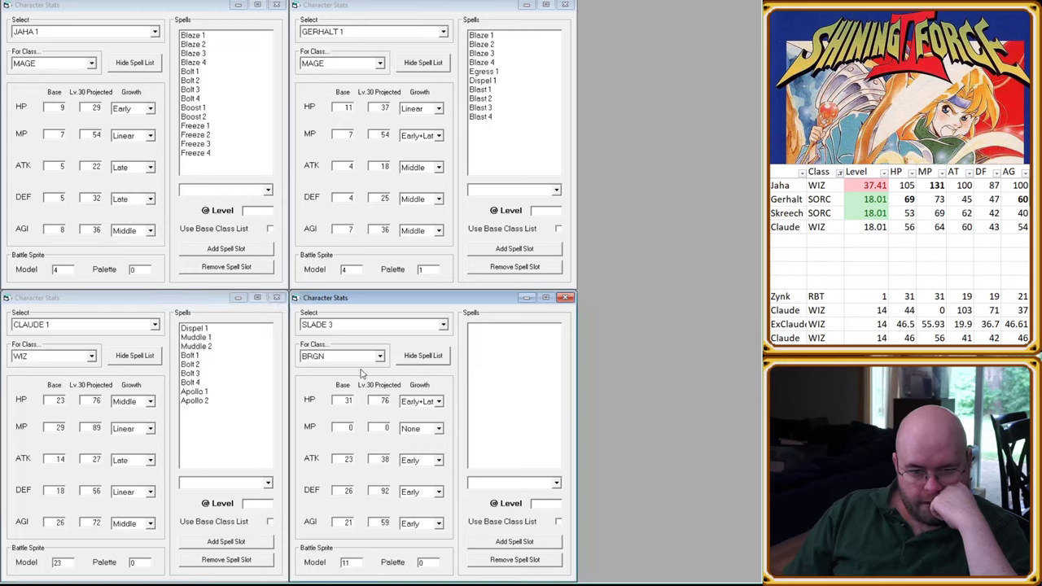
{"action": "key", "text": "s"}
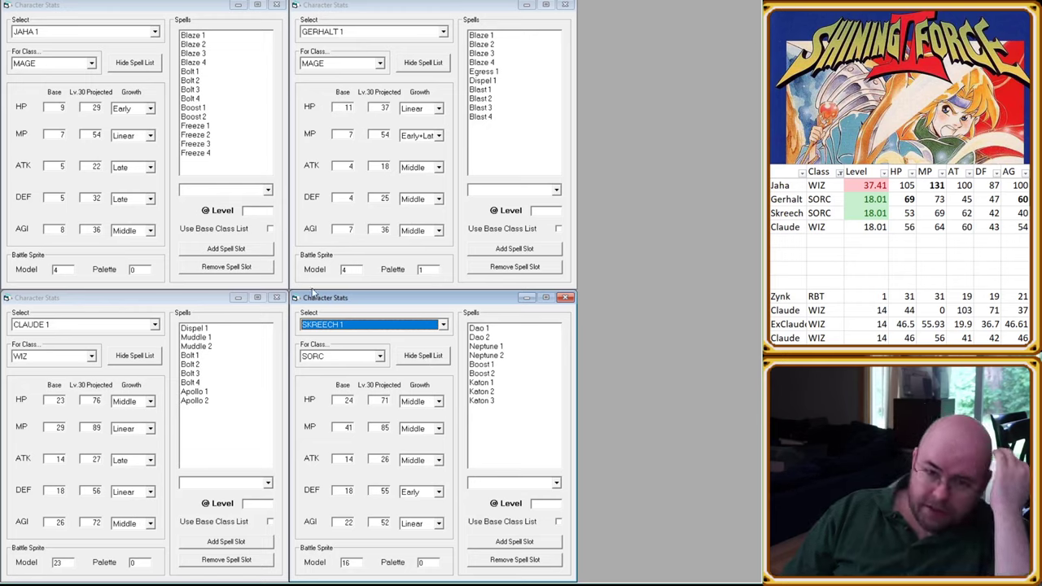
Step: Check the levels at which Jaha learns Blaze 4, Freeze 4, Bolt 4 and Boost 2
{"action": "left_click", "coordinate": [201, 64]}
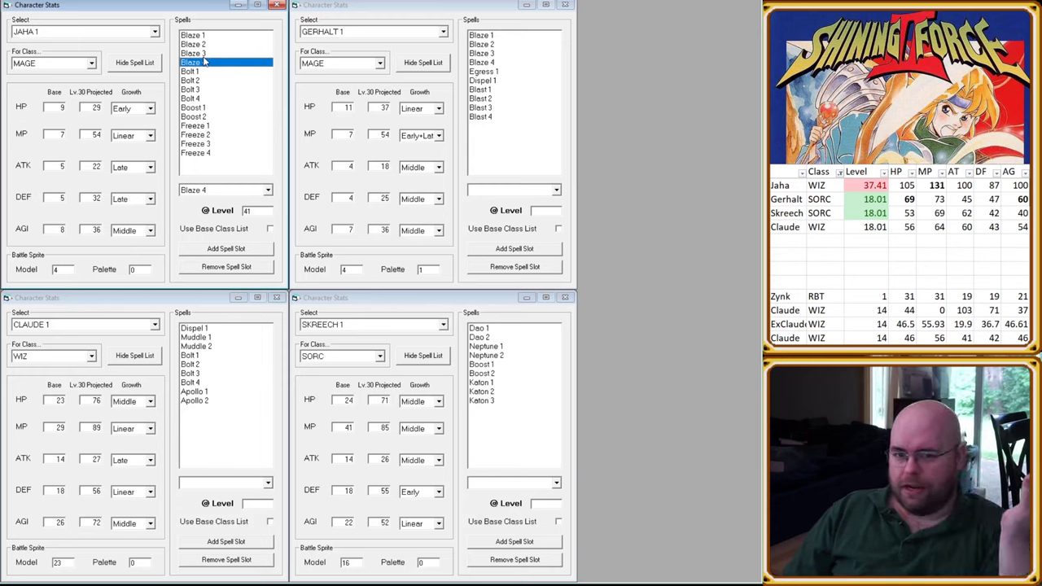
{"action": "left_click", "coordinate": [216, 153]}
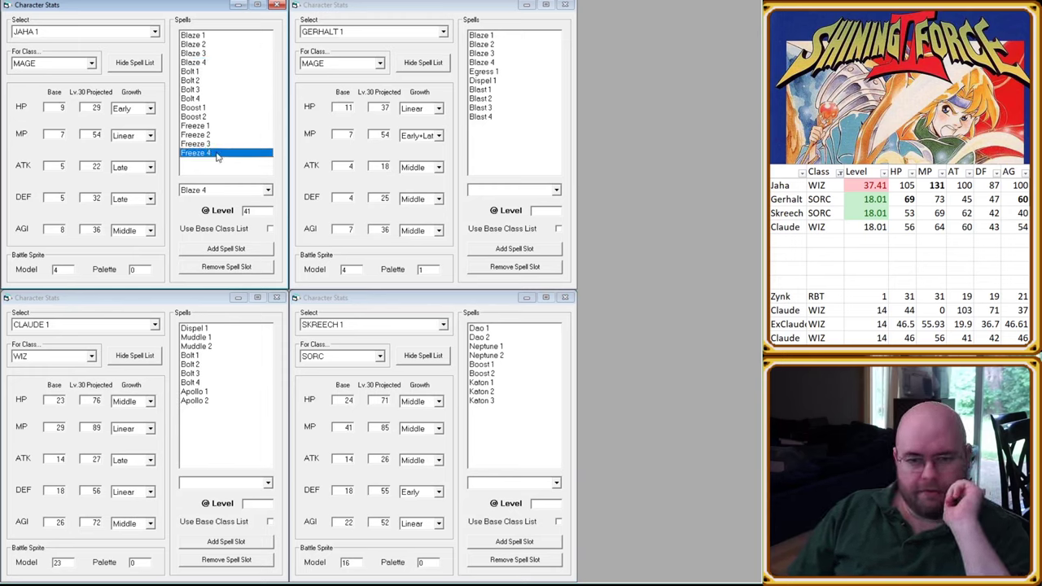
{"action": "left_click", "coordinate": [215, 64]}
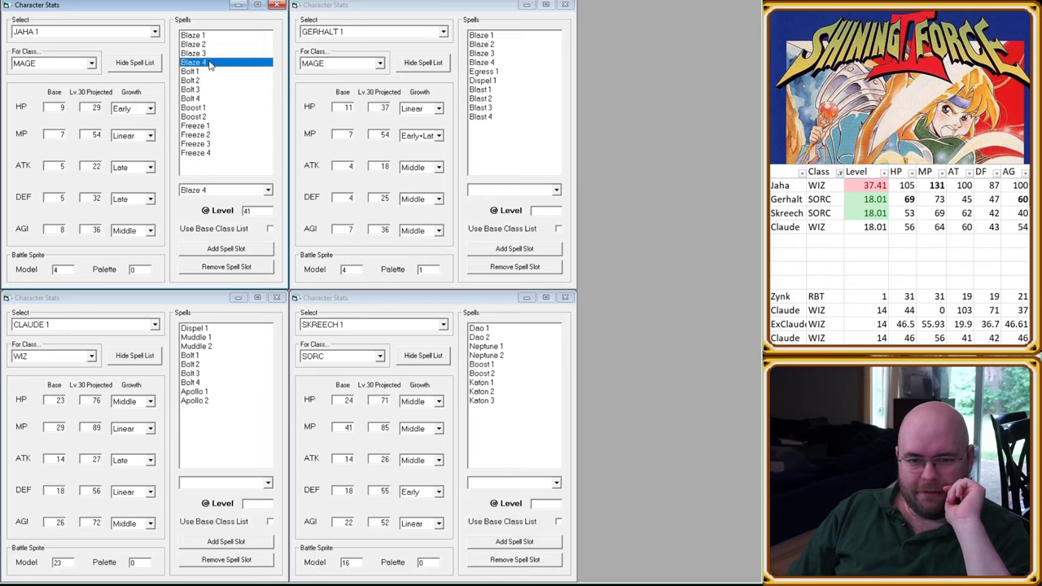
{"action": "left_click", "coordinate": [208, 154]}
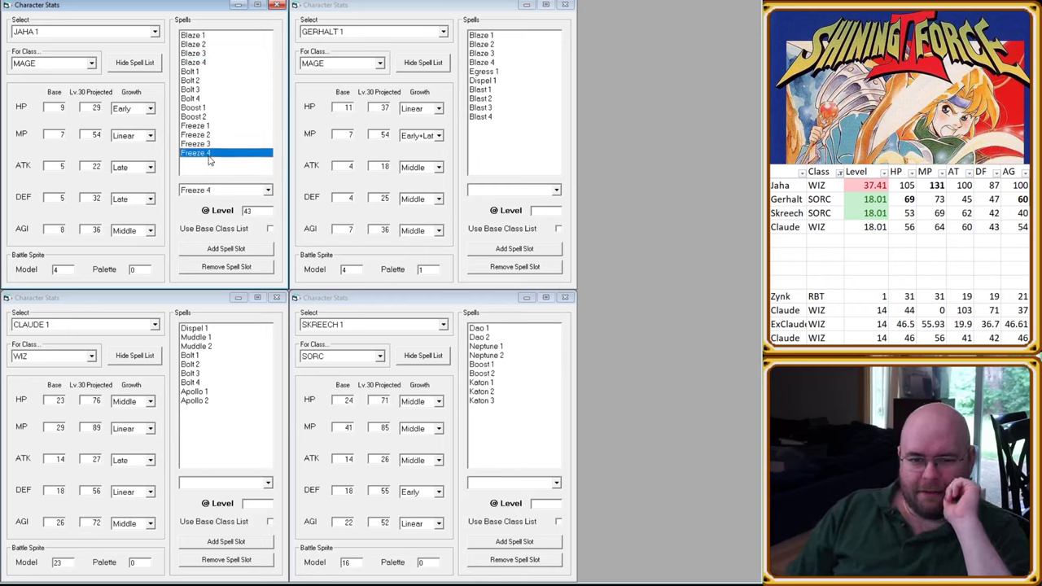
{"action": "left_click", "coordinate": [205, 63]}
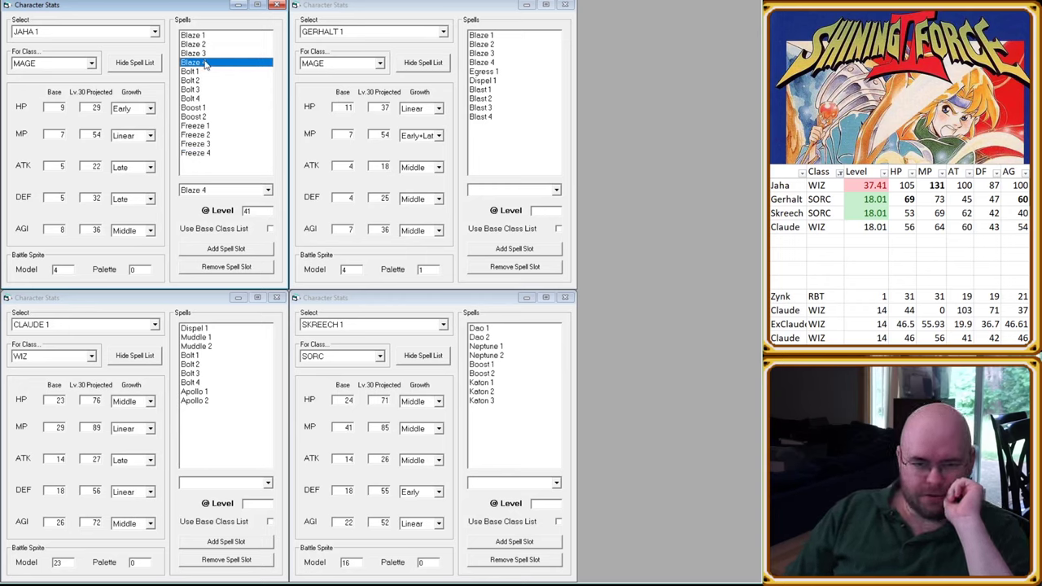
{"action": "left_click", "coordinate": [207, 98]}
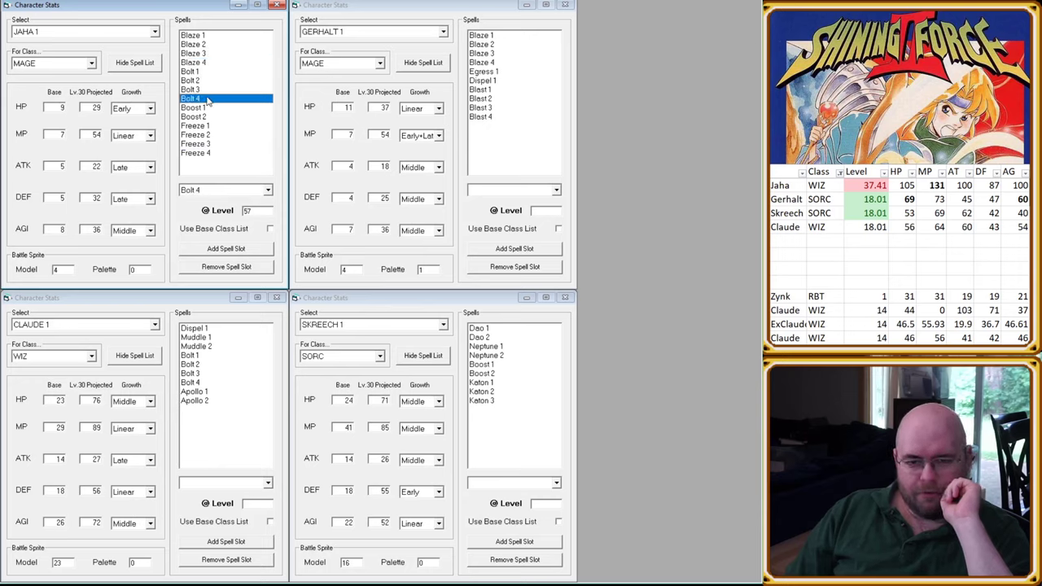
{"action": "left_click", "coordinate": [207, 118]}
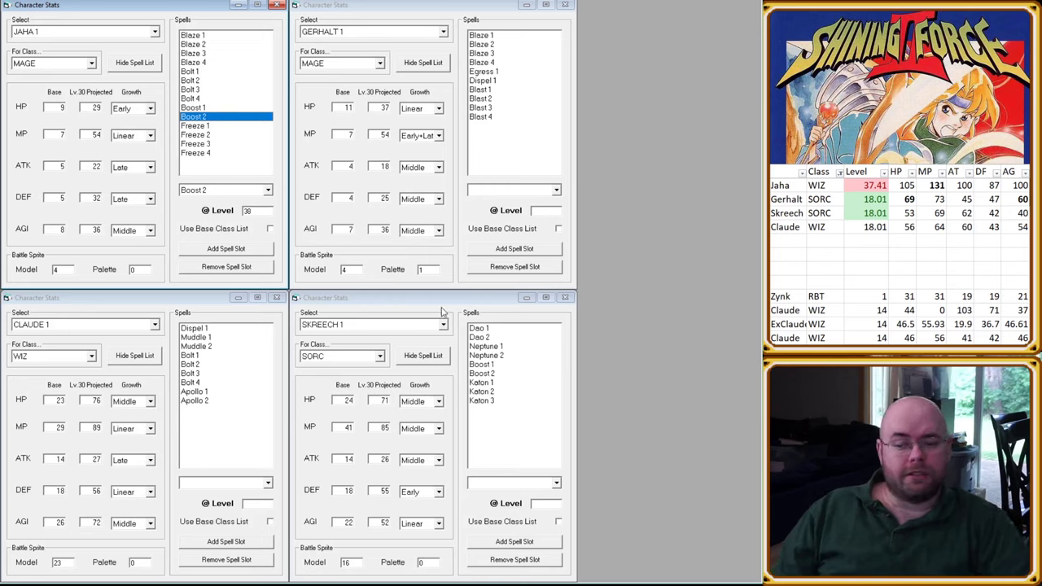
Step: Compare Skreech's learning levels for Katon 3, Boost 2, Dao 2 and Neptune 2 with Jaha's Blaze 4 and Boost 2
{"action": "left_click", "coordinate": [493, 404]}
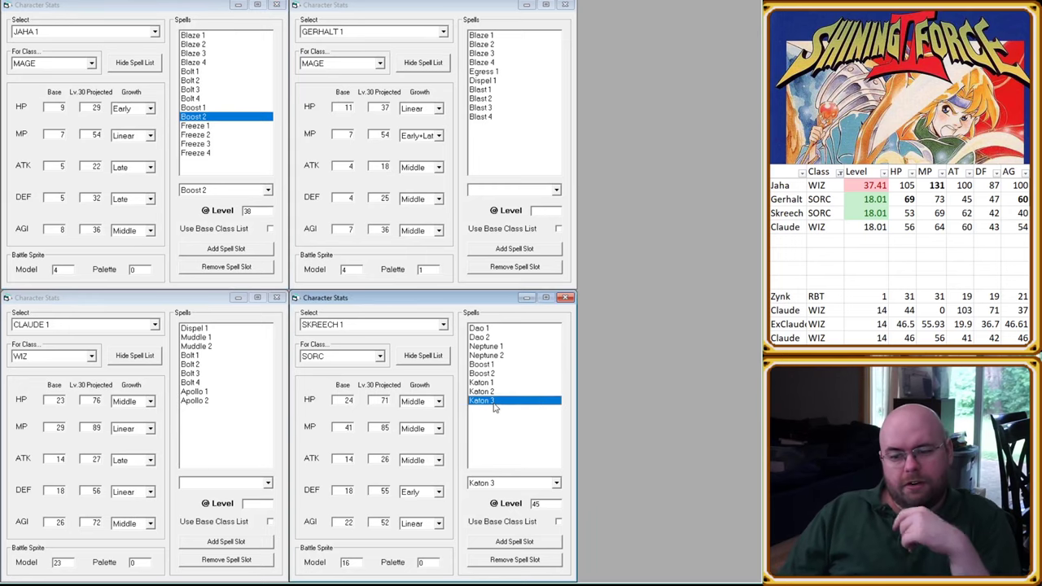
{"action": "left_click", "coordinate": [215, 63]}
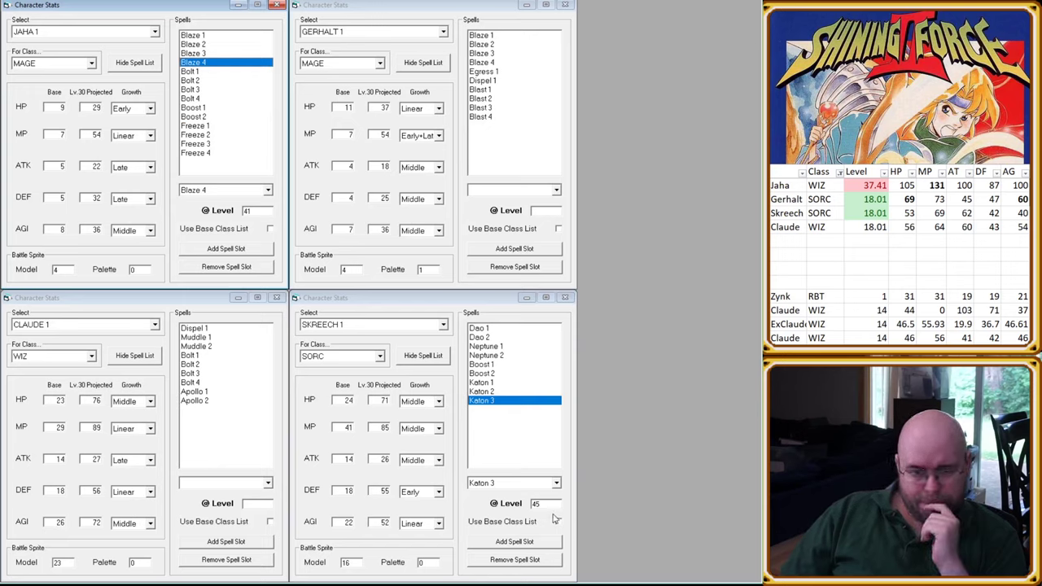
{"action": "left_click", "coordinate": [503, 374]}
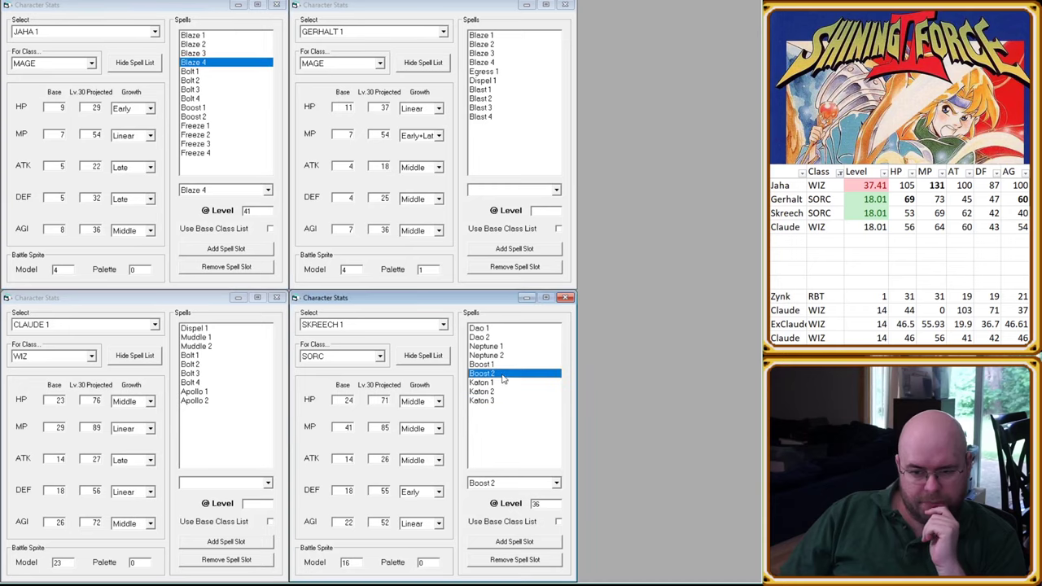
{"action": "left_click", "coordinate": [194, 116]}
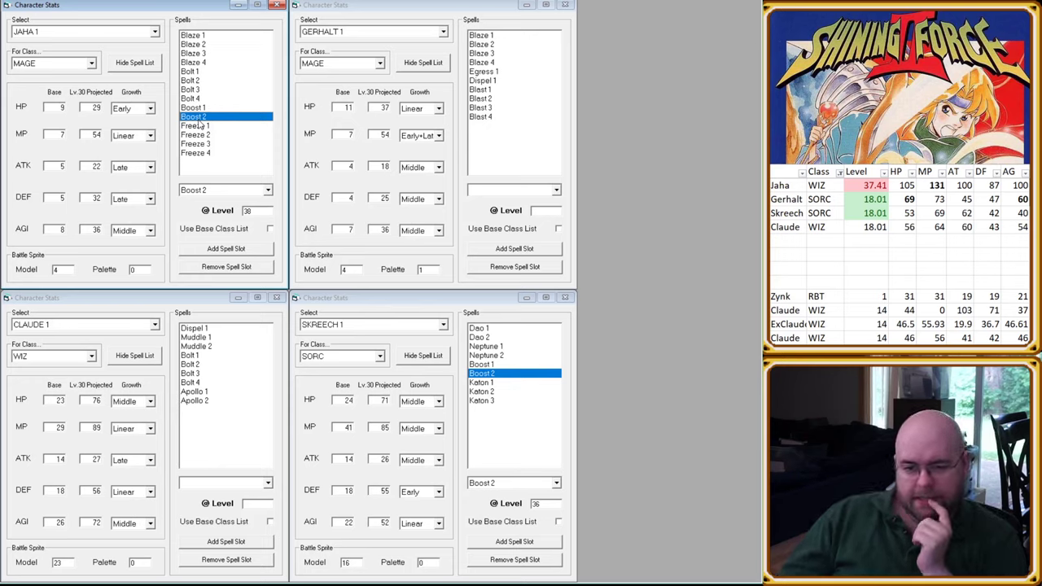
{"action": "left_click", "coordinate": [489, 337]}
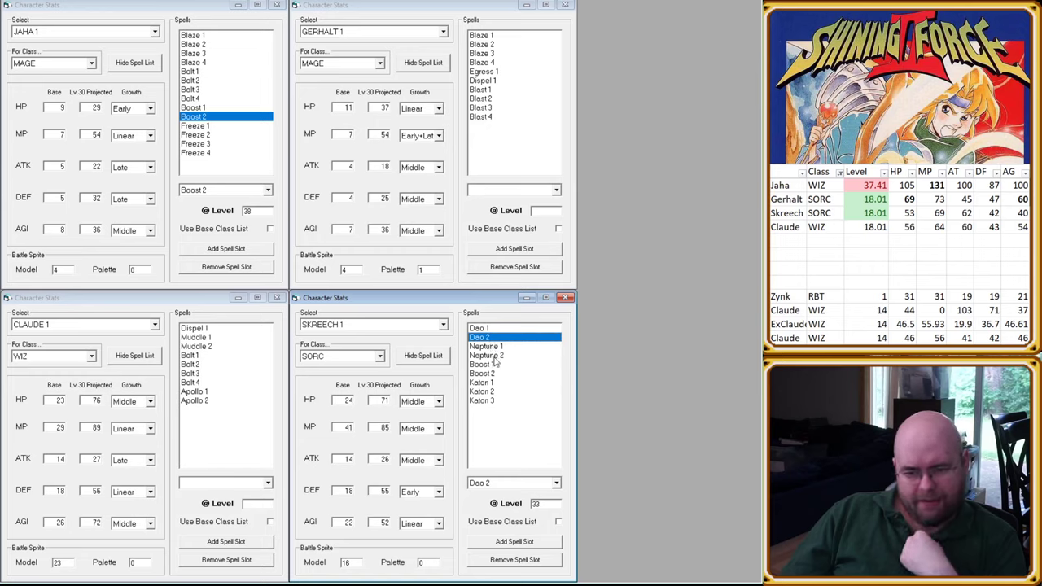
{"action": "left_click", "coordinate": [494, 357]}
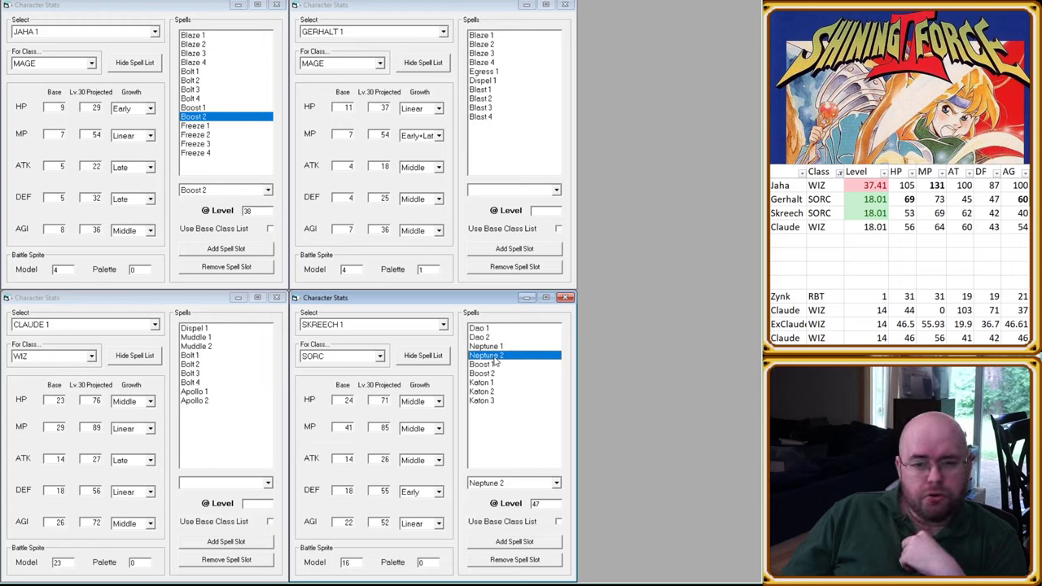
Step: Check the level at which Jaha learns Freeze 4 and compare the Bolt 1 learning levels of Claude and Jaha
{"action": "left_click", "coordinate": [207, 154]}
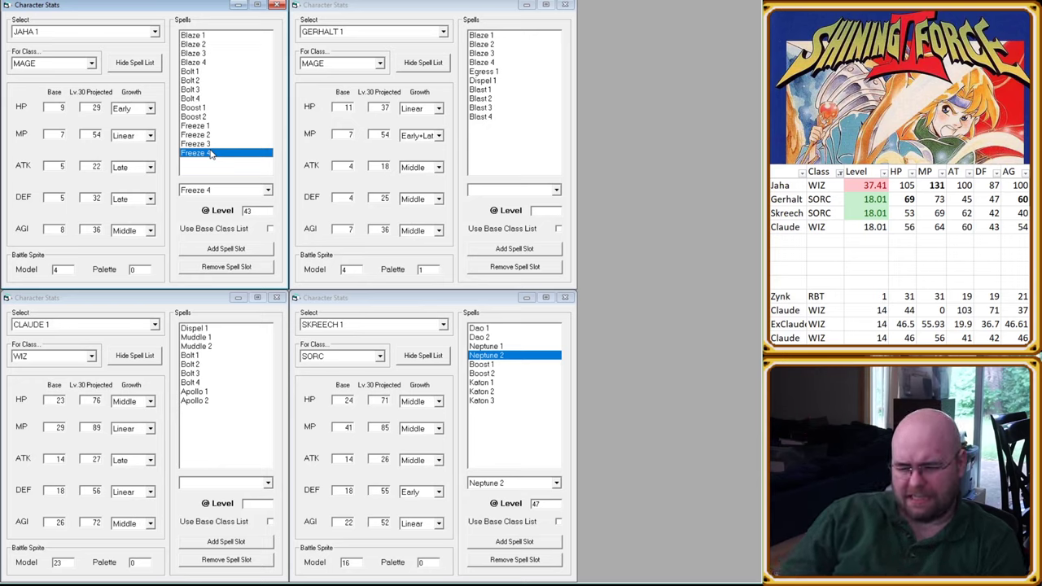
{"action": "key", "text": "alt+Tab"}
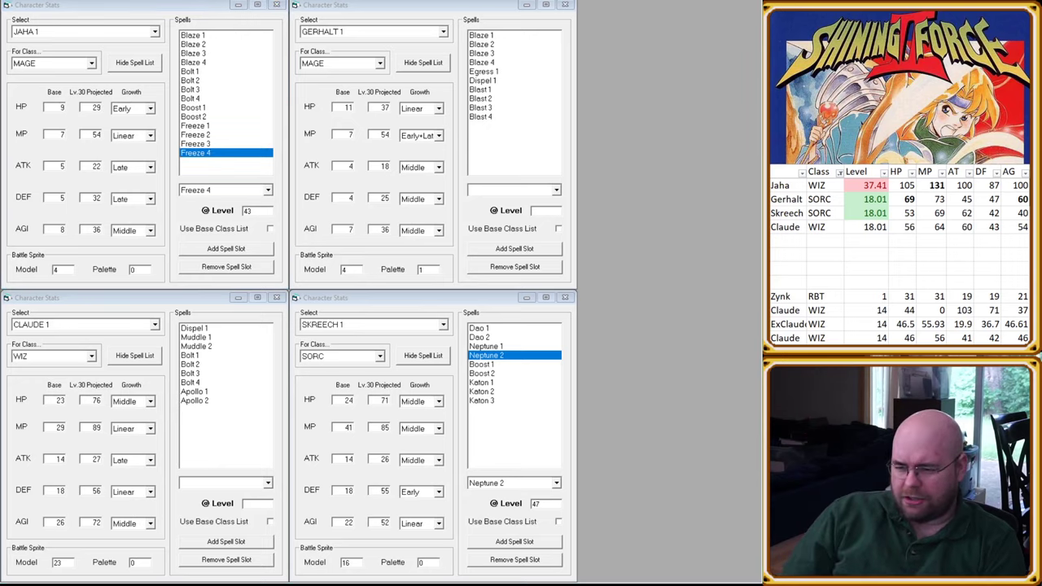
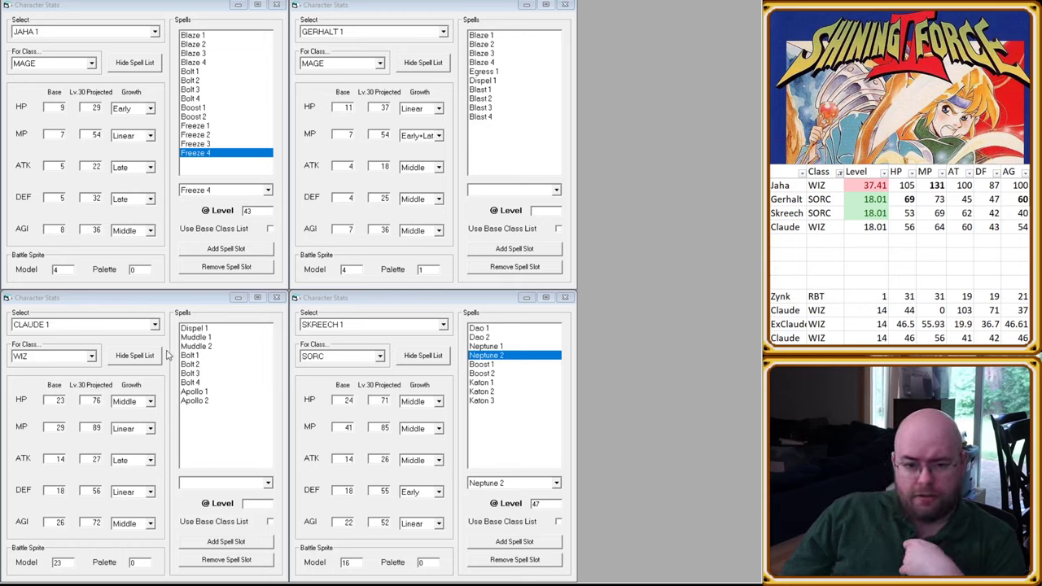
{"action": "left_click", "coordinate": [194, 358]}
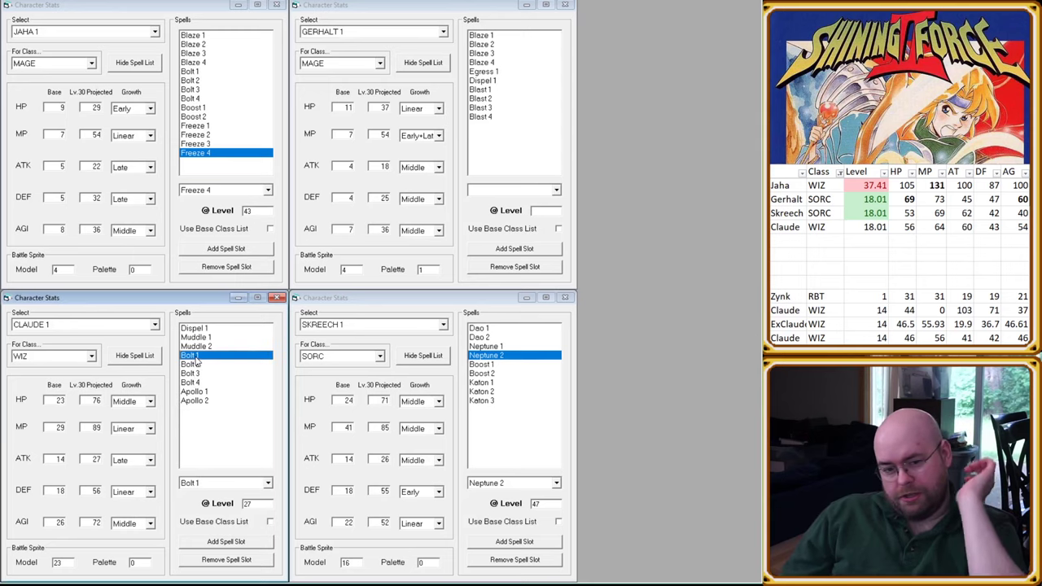
{"action": "left_click", "coordinate": [196, 363]}
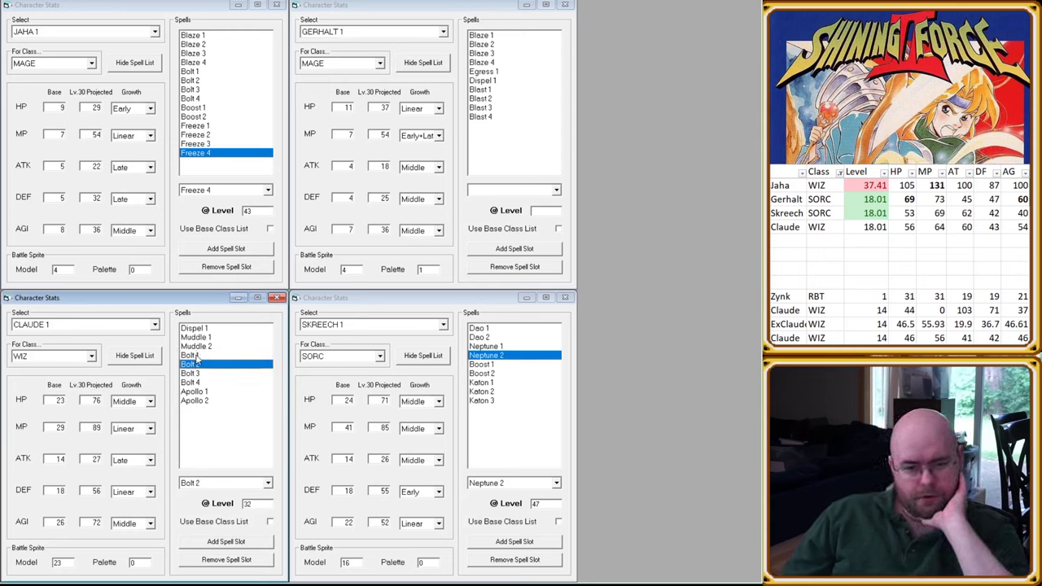
{"action": "left_click", "coordinate": [195, 358]}
{"action": "left_click", "coordinate": [205, 73]}
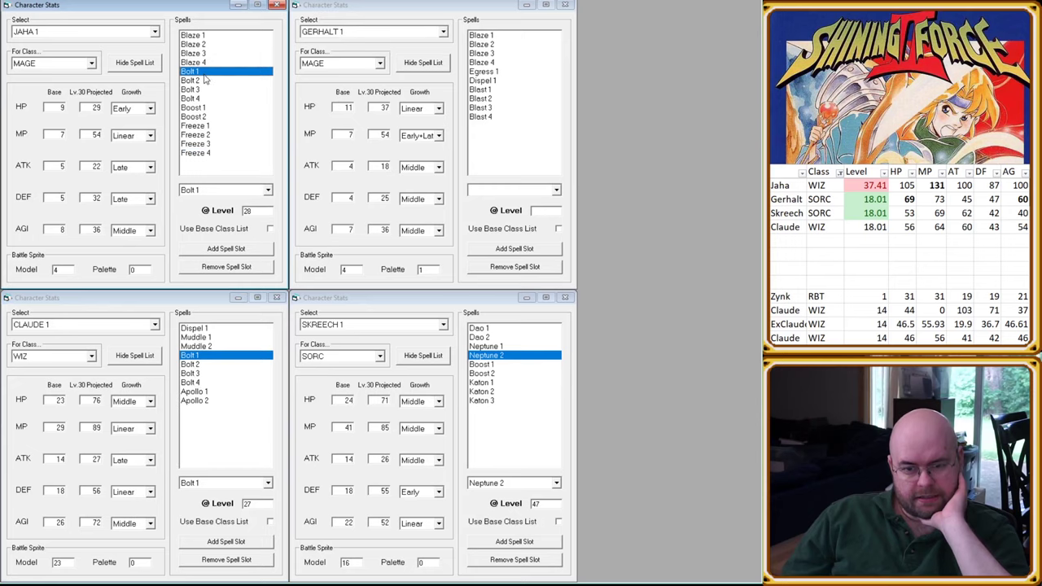
Step: Compare the levels at which Claude and Jaha learn Bolt 2, Bolt 3 and Bolt 4
{"action": "left_click", "coordinate": [225, 366]}
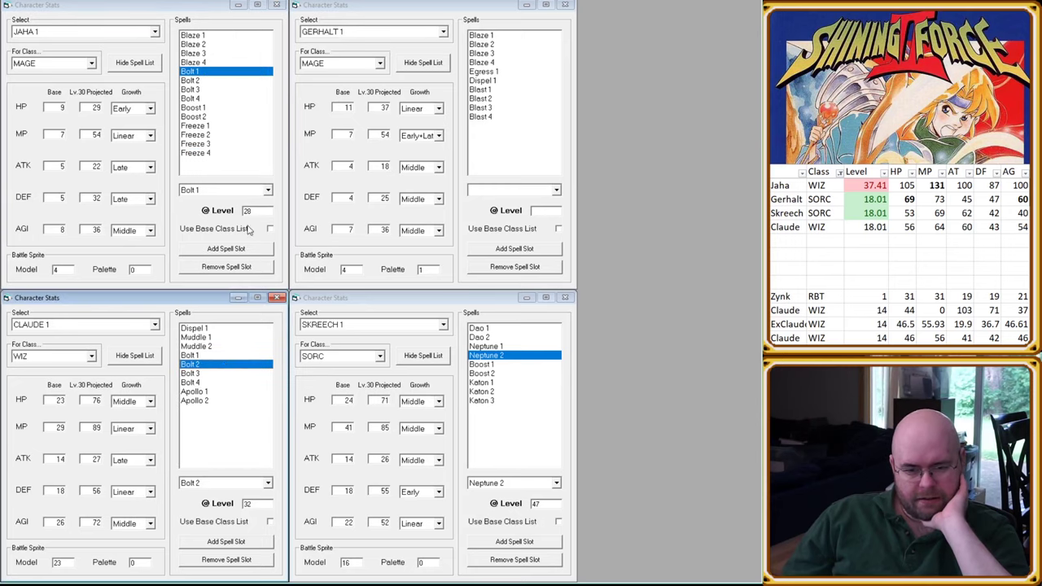
{"action": "left_click", "coordinate": [213, 83]}
{"action": "left_click", "coordinate": [206, 373]}
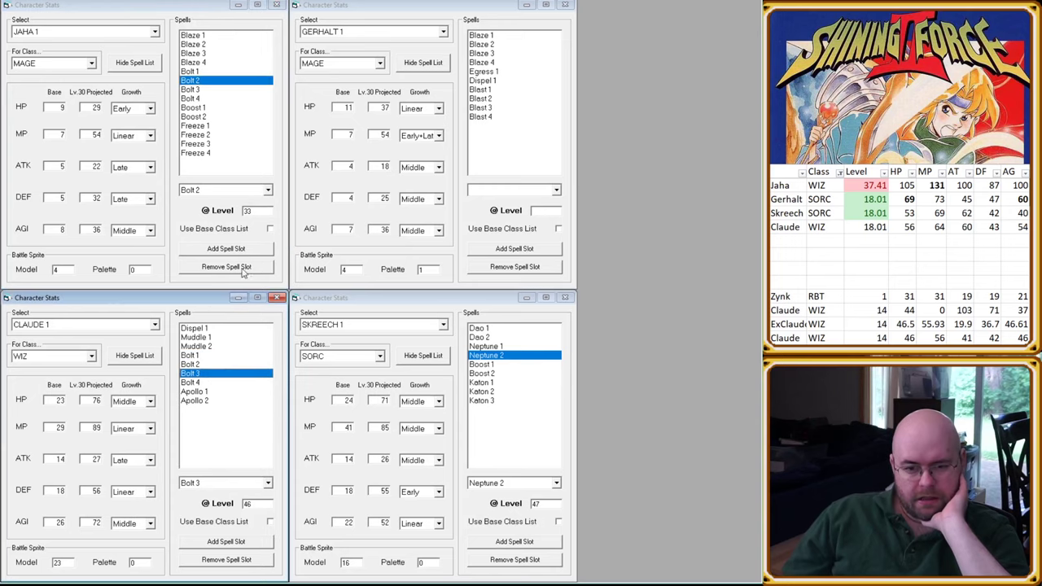
{"action": "left_click", "coordinate": [240, 89]}
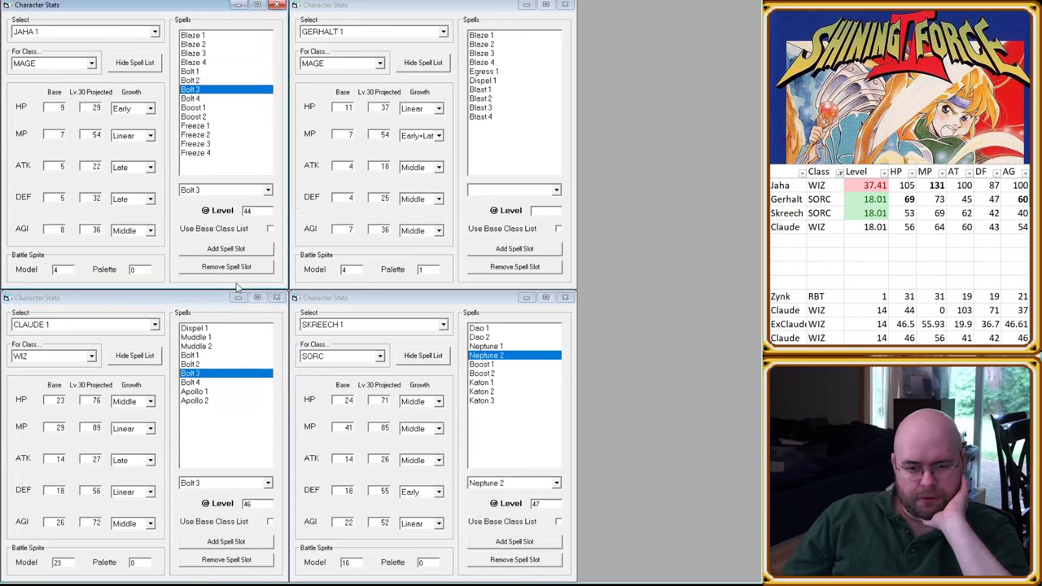
{"action": "left_click", "coordinate": [217, 383]}
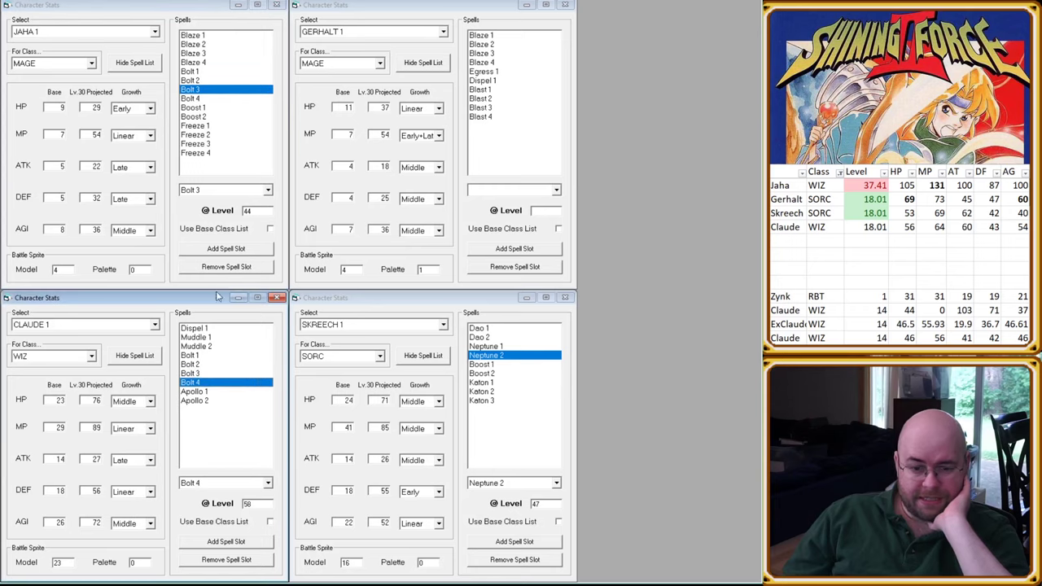
{"action": "left_click", "coordinate": [207, 99]}
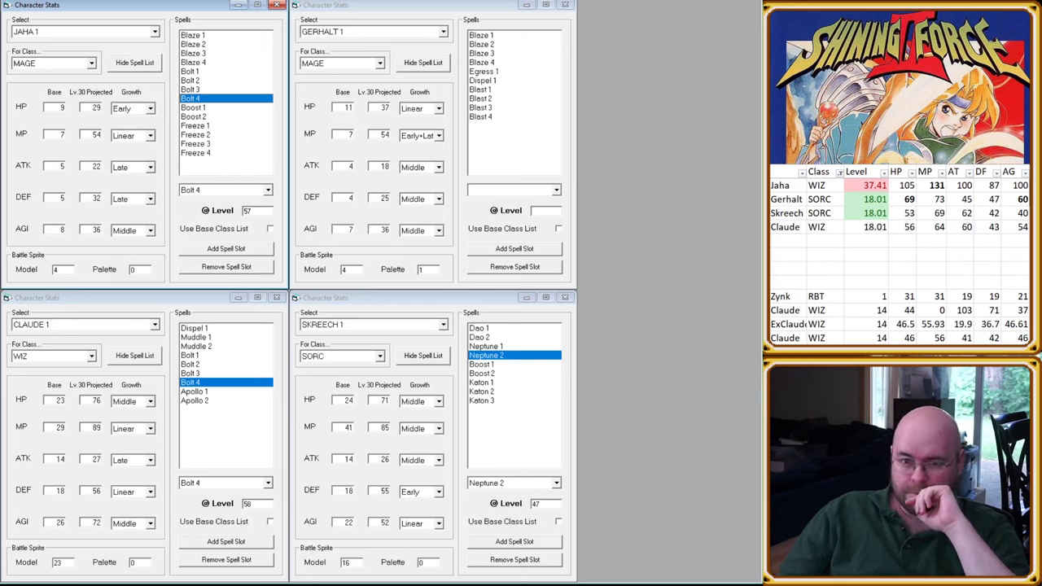
Step: Compare Jaha's Freeze 4 learning level with Claude's Apollo 2, Muddle 1 and Muddle 2
{"action": "left_click", "coordinate": [216, 153]}
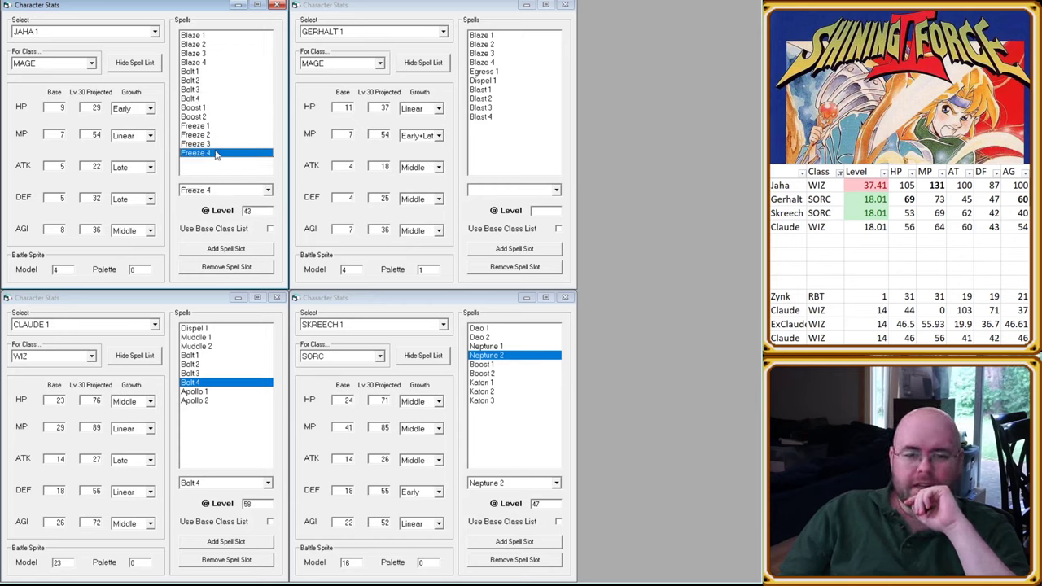
{"action": "left_click", "coordinate": [210, 402]}
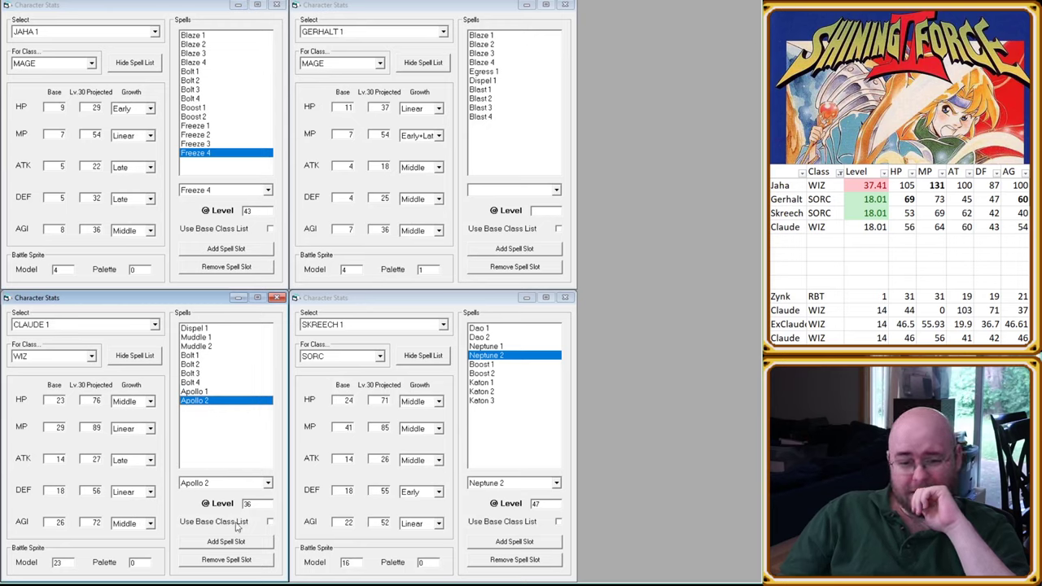
{"action": "left_click", "coordinate": [210, 337]}
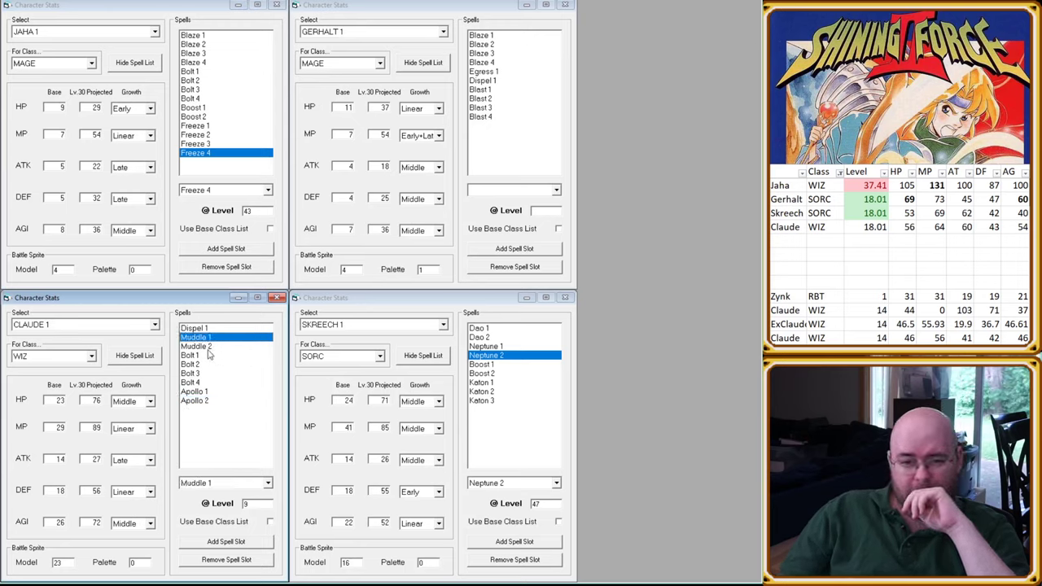
{"action": "left_click", "coordinate": [209, 347]}
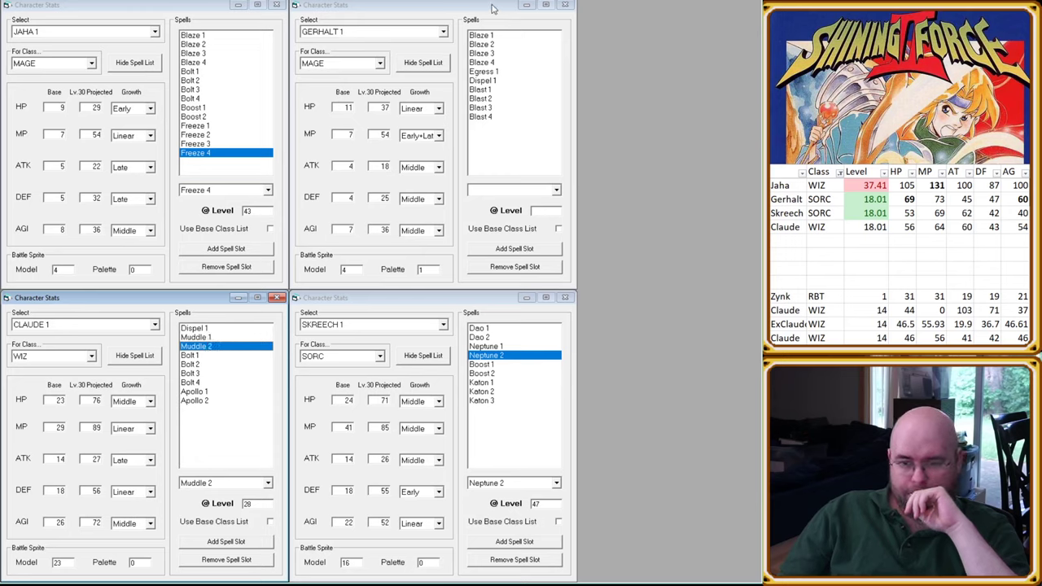
Step: Check the levels at which Gerhalt learns Blaze 4, Blast 4, Egress 1 and Dispel 1 as a MAGE
{"action": "left_click", "coordinate": [506, 100]}
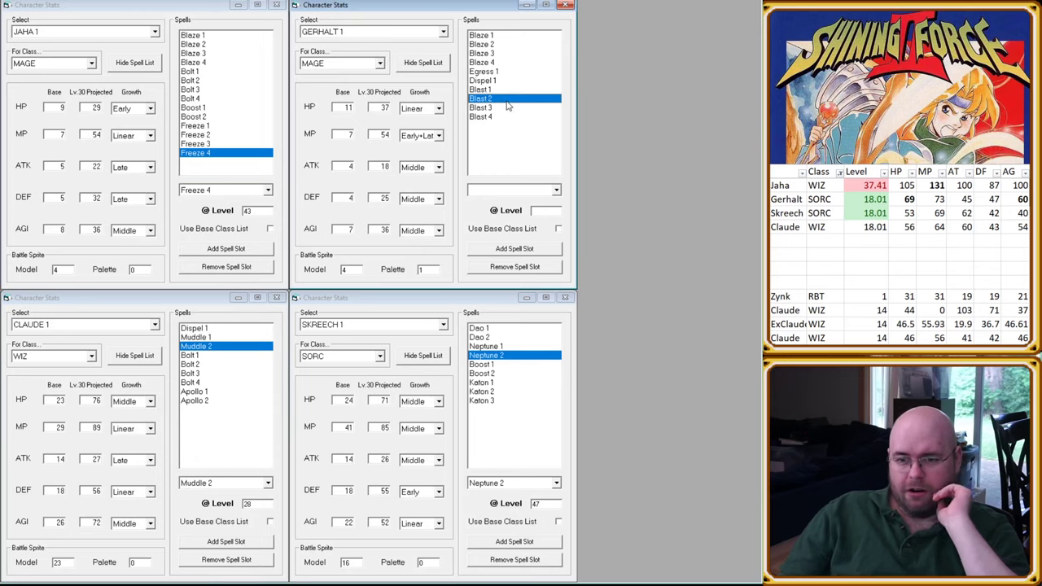
{"action": "left_click", "coordinate": [493, 63]}
{"action": "left_click", "coordinate": [493, 117]}
{"action": "left_click", "coordinate": [498, 63]}
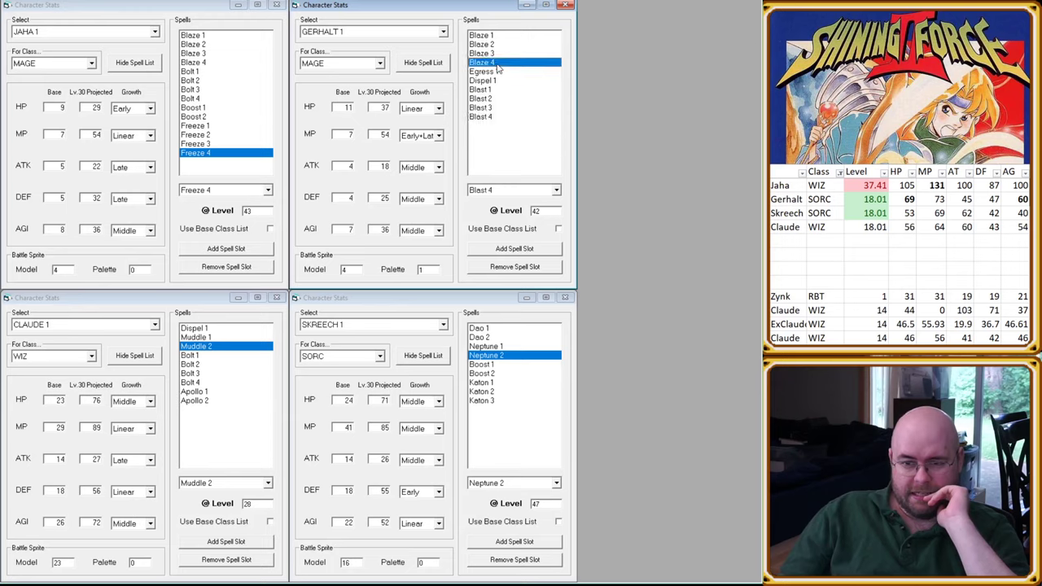
{"action": "left_click", "coordinate": [498, 117]}
{"action": "left_click", "coordinate": [497, 64]}
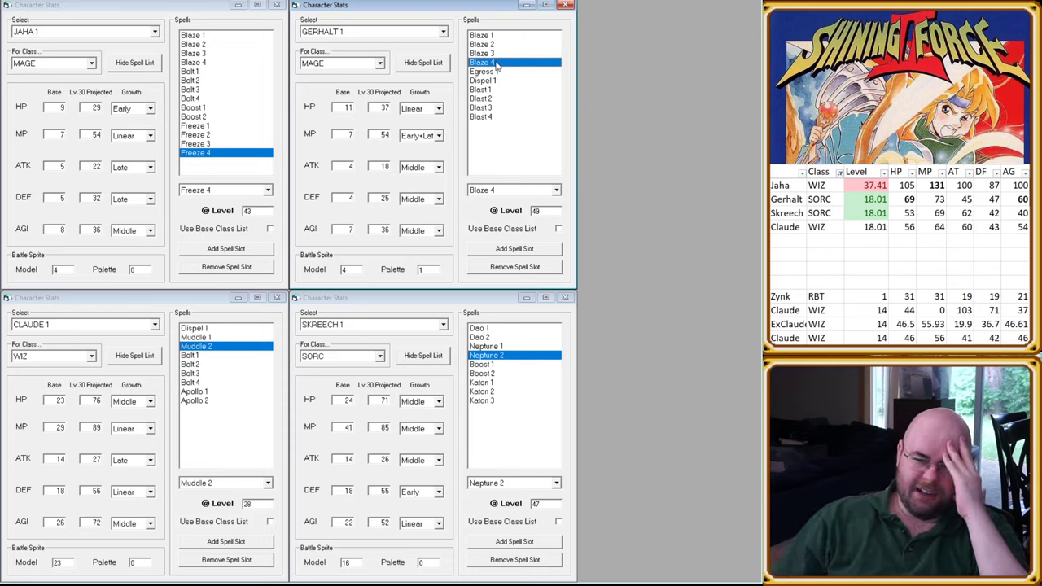
{"action": "left_click", "coordinate": [498, 117]}
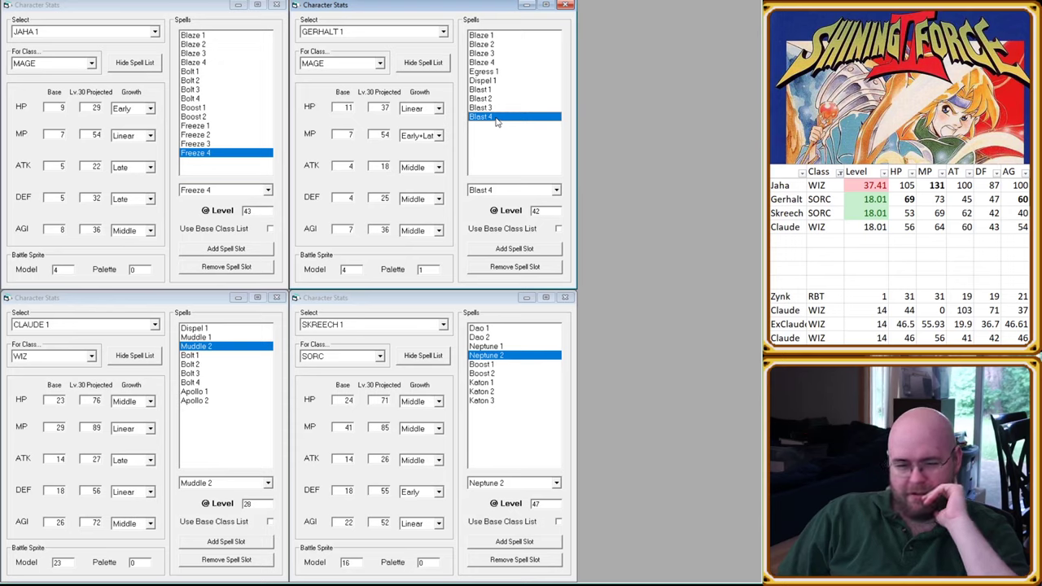
{"action": "left_click", "coordinate": [496, 72]}
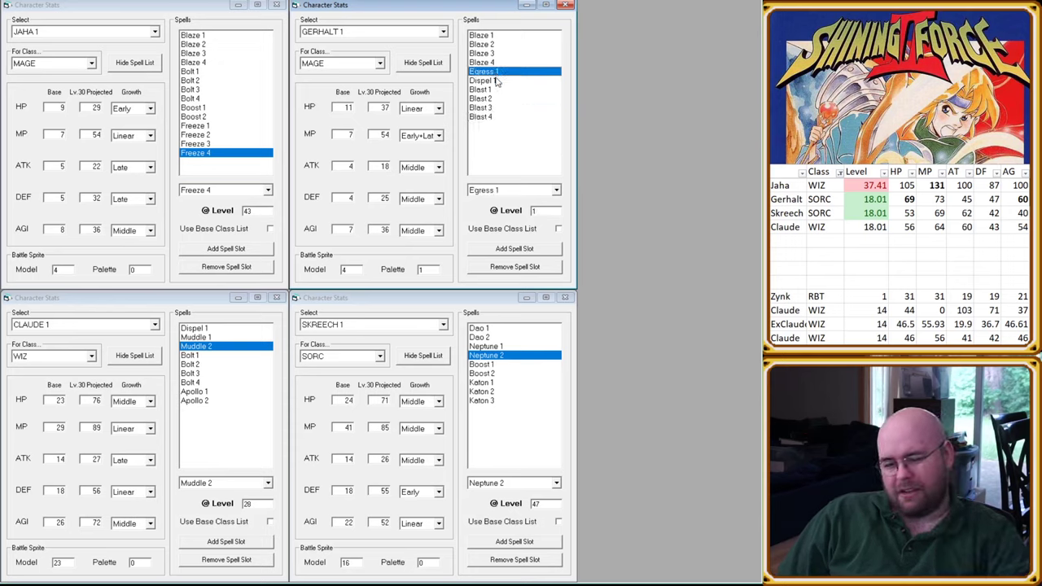
{"action": "left_click", "coordinate": [496, 81]}
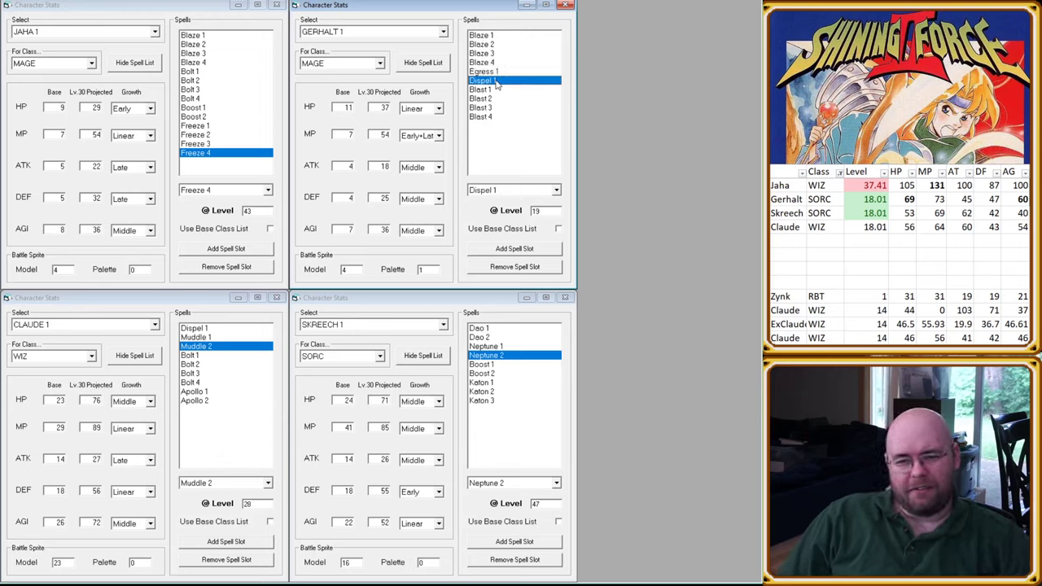
Step: Switch the JAHA 1 window to JAHA 3 and the GERHALT 1 window to GERHALT 3
{"action": "left_click", "coordinate": [70, 73]}
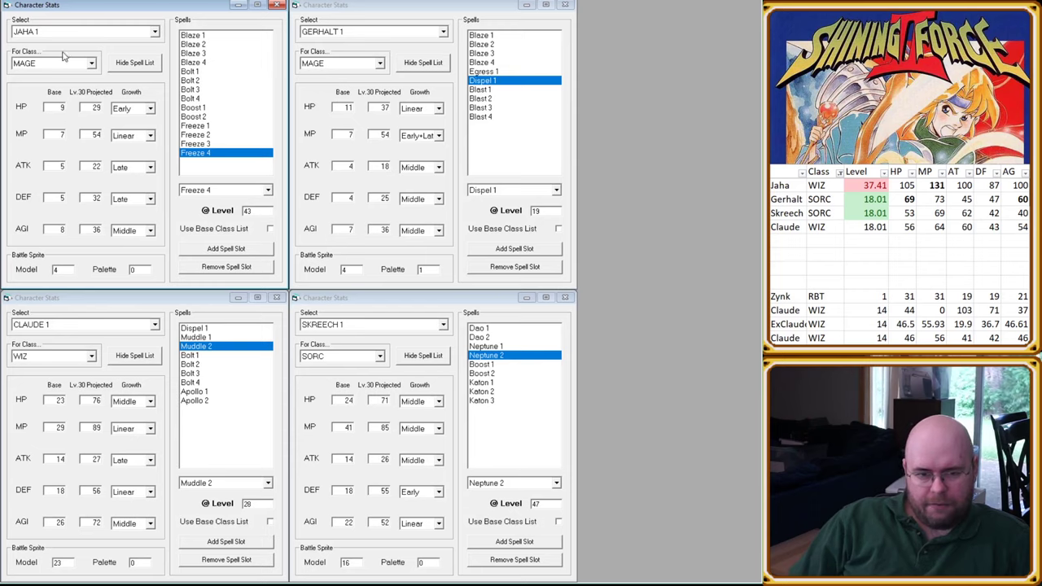
{"action": "scroll", "coordinate": [65, 58], "scroll_direction": "down", "scroll_amount": 2}
{"action": "left_click", "coordinate": [389, 48]}
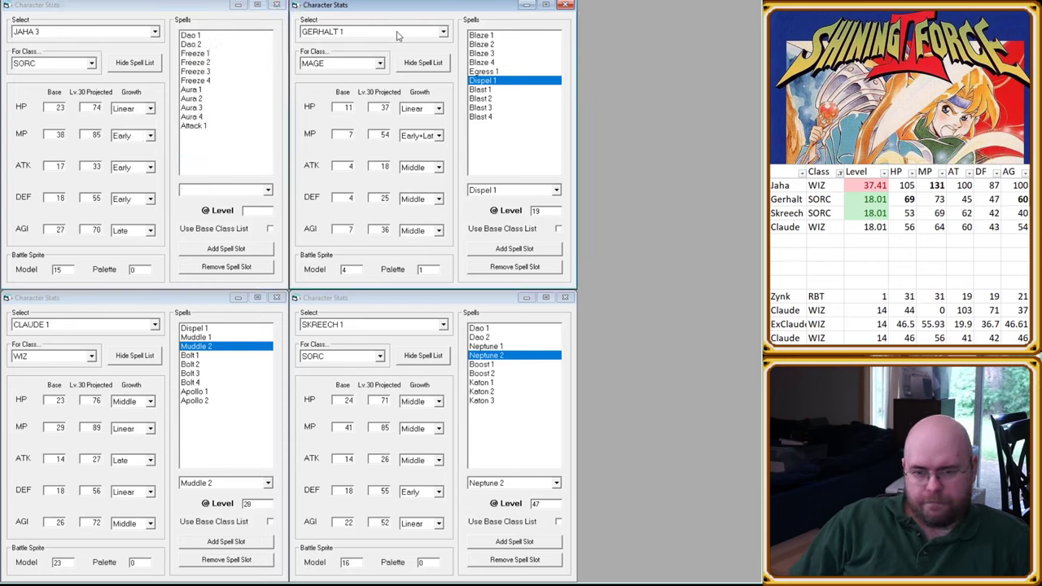
{"action": "scroll", "coordinate": [379, 65], "scroll_direction": "down", "scroll_amount": 2}
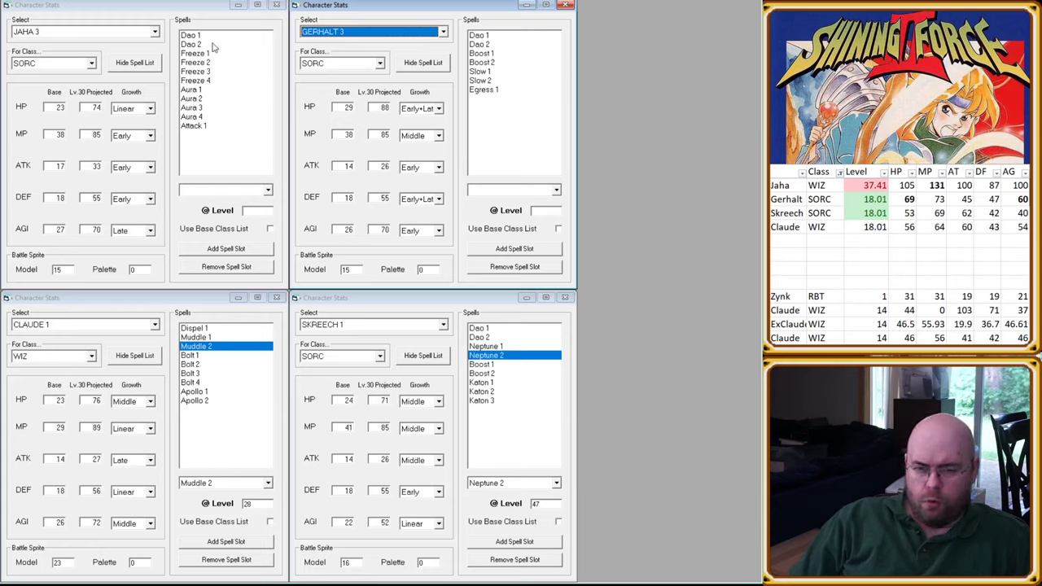
Step: Check the level at which Jaha learns Aura 4 as a SORC
{"action": "left_click", "coordinate": [211, 118]}
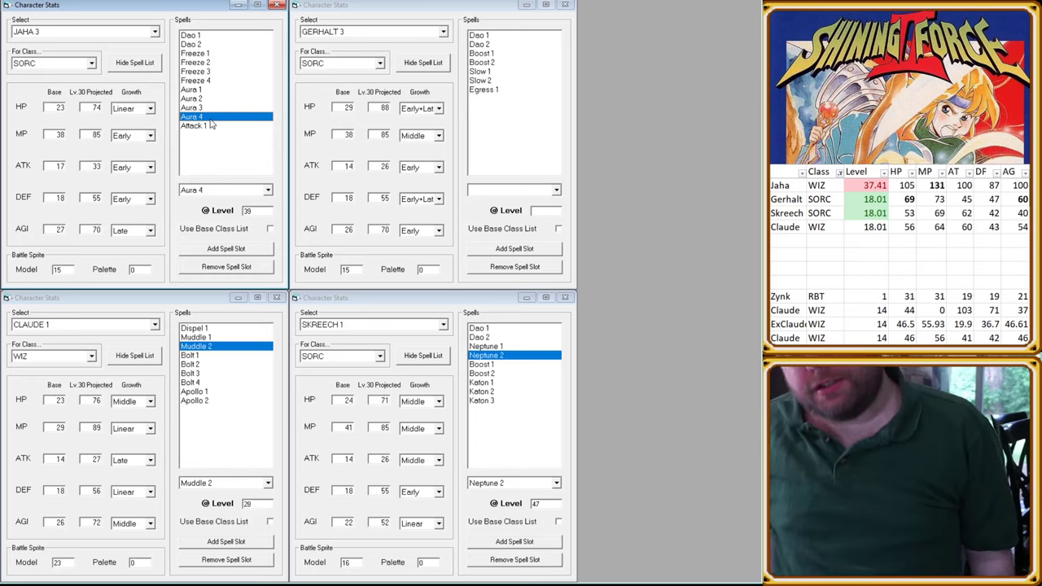
Step: Show JAHA 1 in the window displaying CLAUDE 1 and GERHALT 1 in the window displaying SKREECH 1
{"action": "left_click", "coordinate": [97, 329]}
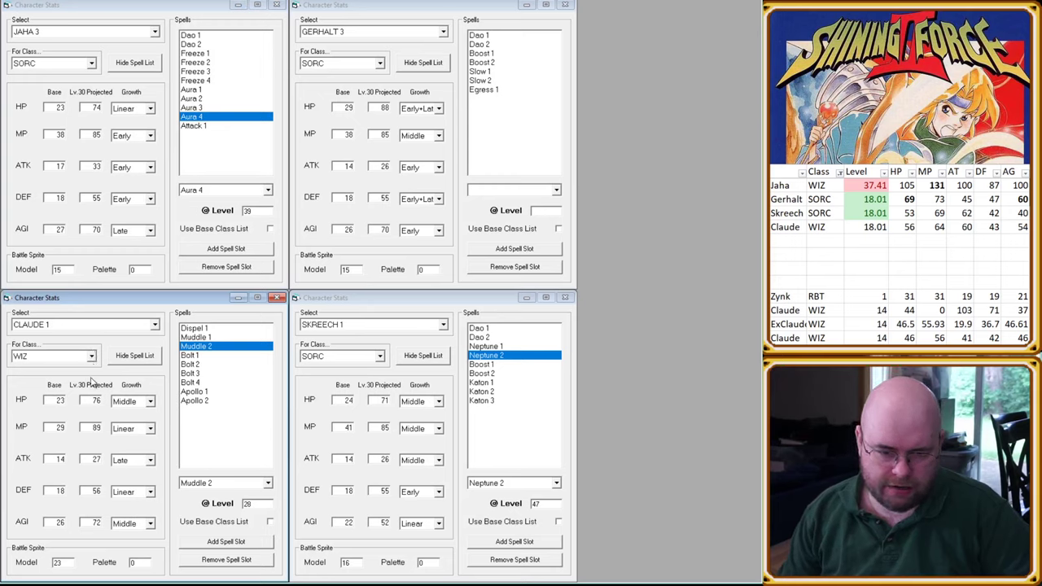
{"action": "key", "text": "j"}
{"action": "left_click", "coordinate": [354, 329]}
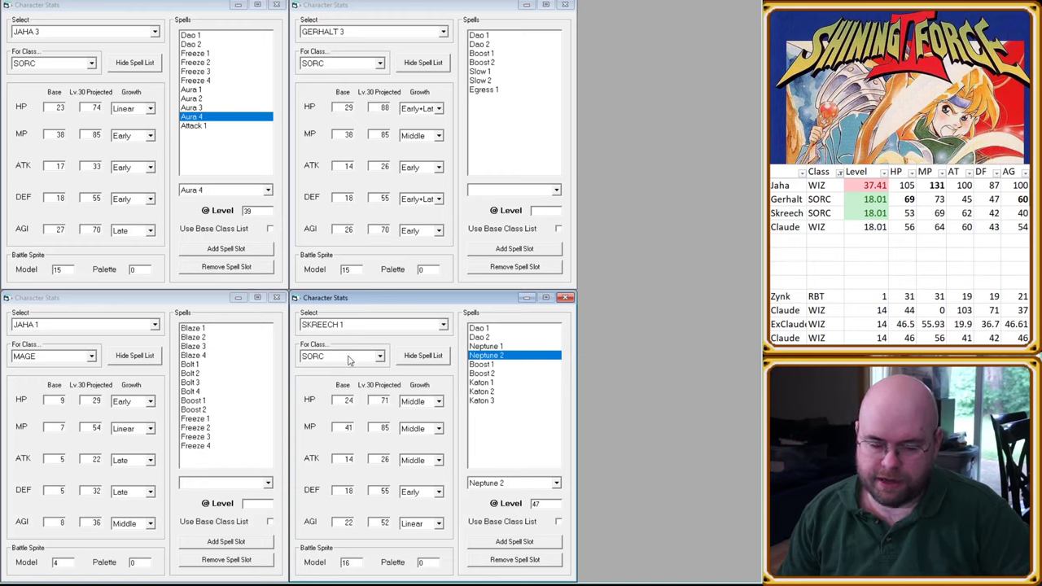
{"action": "key", "text": "g"}
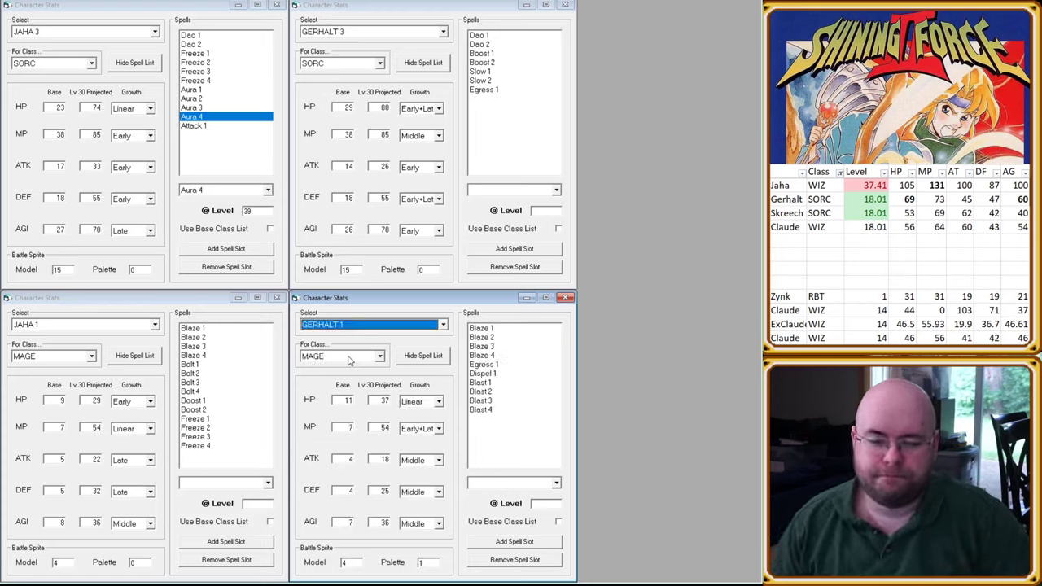
Step: Compare the learning levels of Freeze 1 and Freeze 4 for JAHA 3 with Freeze 3 and Freeze 4 for JAHA 1
{"action": "left_click", "coordinate": [218, 81]}
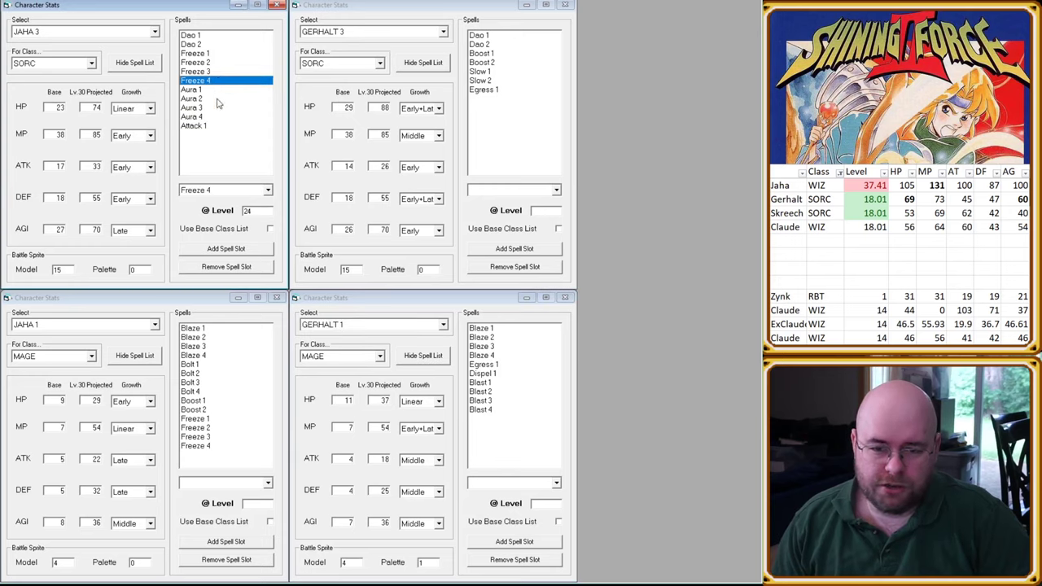
{"action": "left_click", "coordinate": [214, 54]}
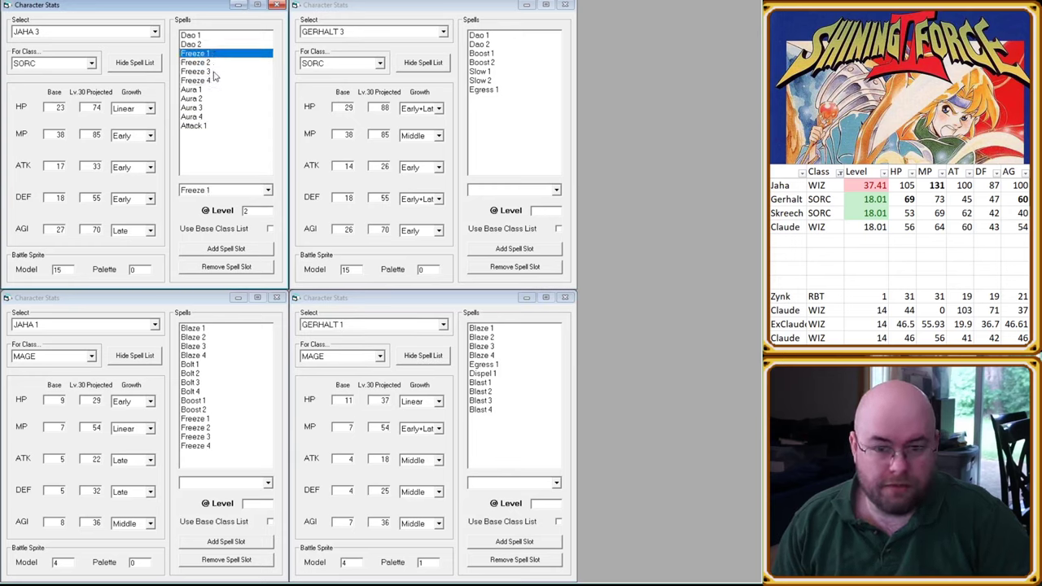
{"action": "left_click", "coordinate": [214, 81]}
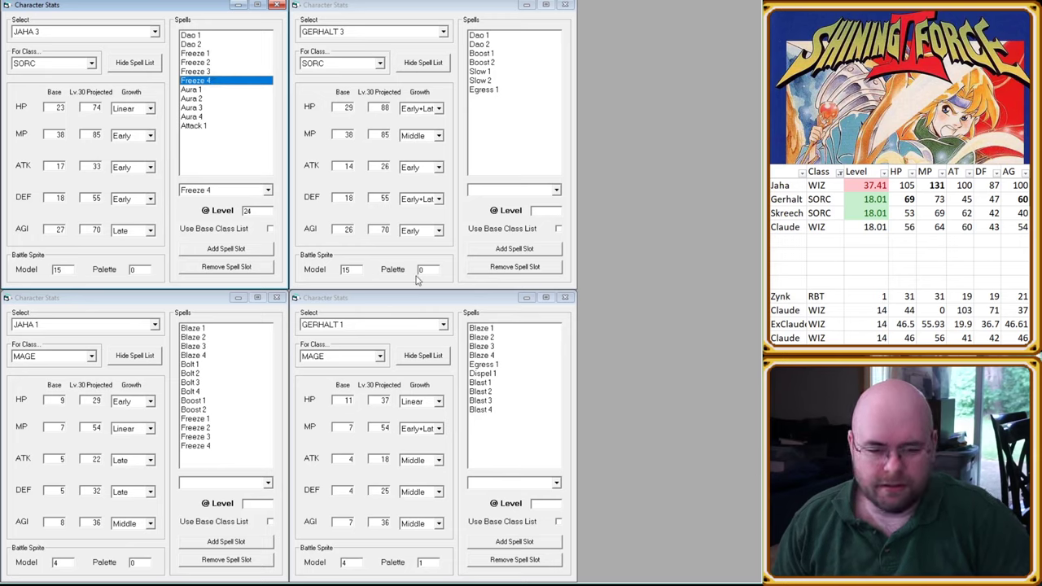
{"action": "left_click", "coordinate": [202, 447]}
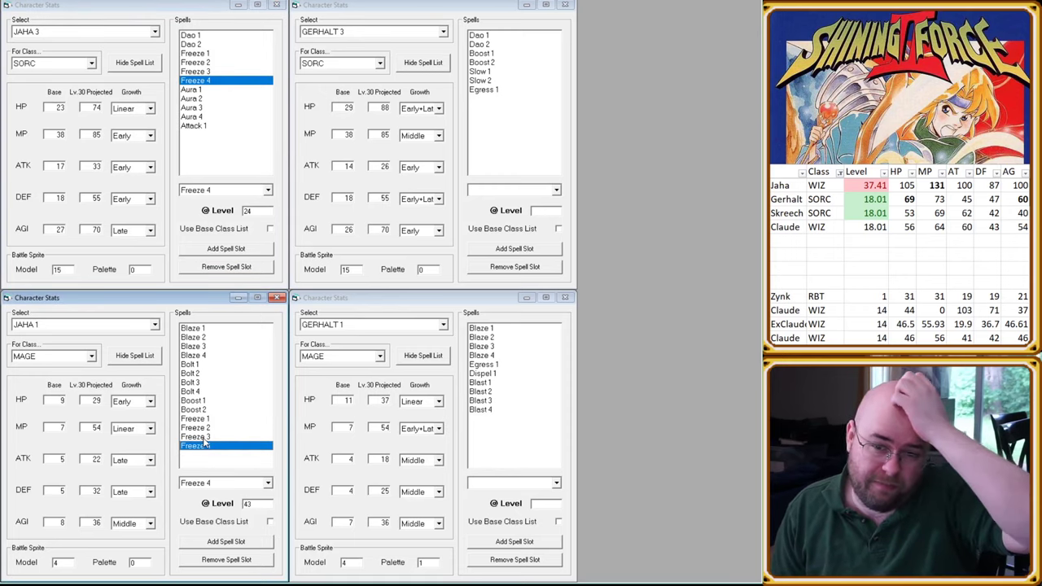
{"action": "left_click", "coordinate": [208, 437]}
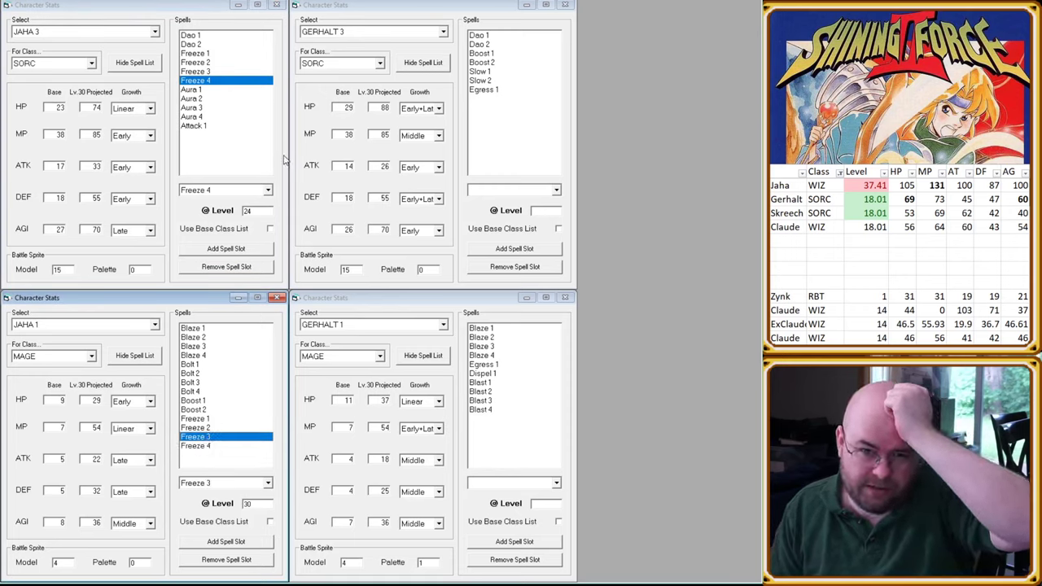
Step: Compare the learning levels of JAHA 3's Freeze 1 to 3 with those of JAHA 1's Freeze 1 and Freeze 2
{"action": "left_click", "coordinate": [230, 72]}
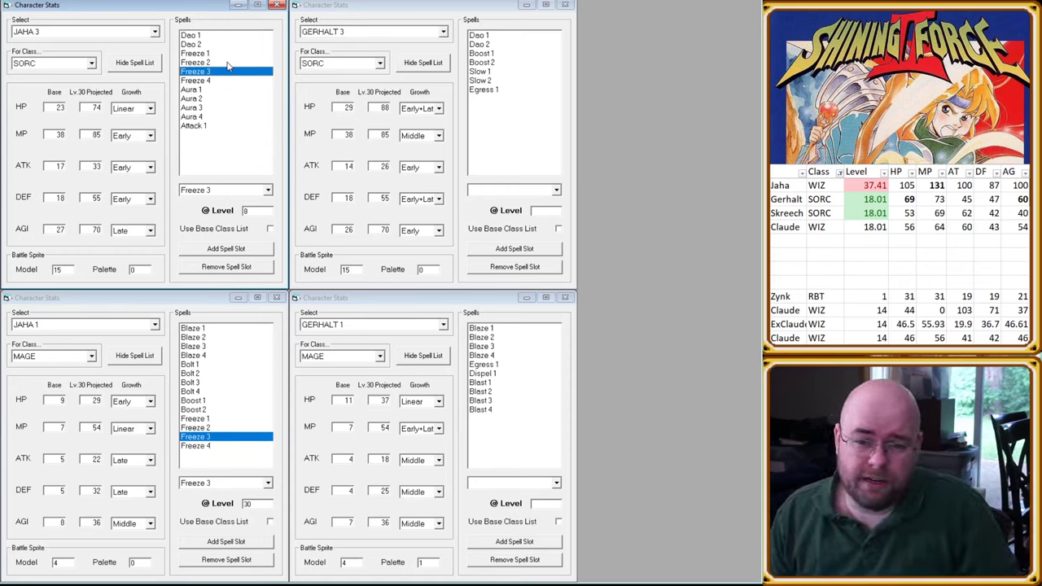
{"action": "left_click", "coordinate": [229, 62]}
{"action": "left_click", "coordinate": [229, 45]}
{"action": "left_click", "coordinate": [229, 54]}
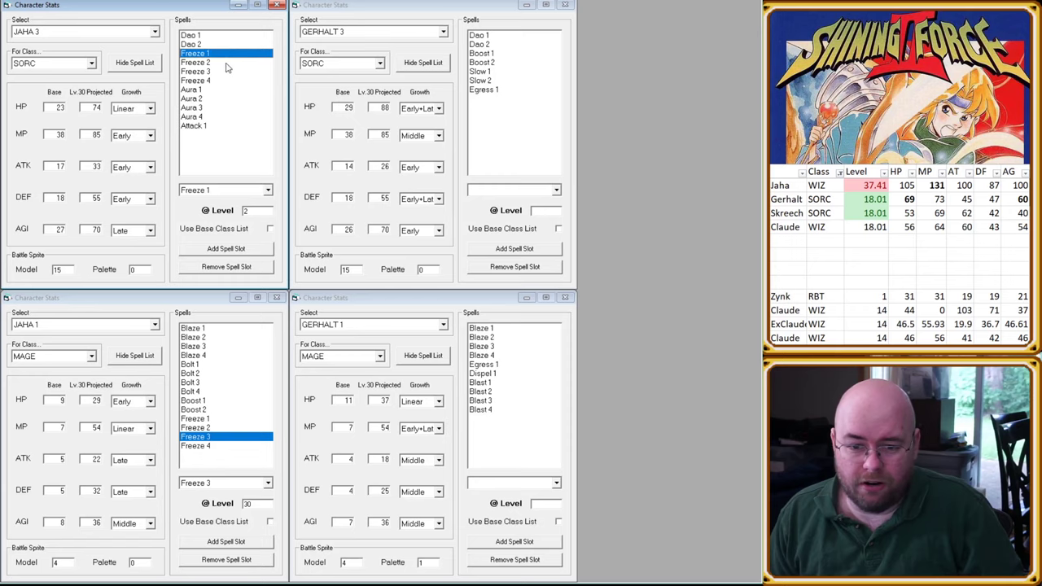
{"action": "left_click", "coordinate": [229, 62]}
{"action": "left_click", "coordinate": [210, 418]}
{"action": "left_click", "coordinate": [206, 428]}
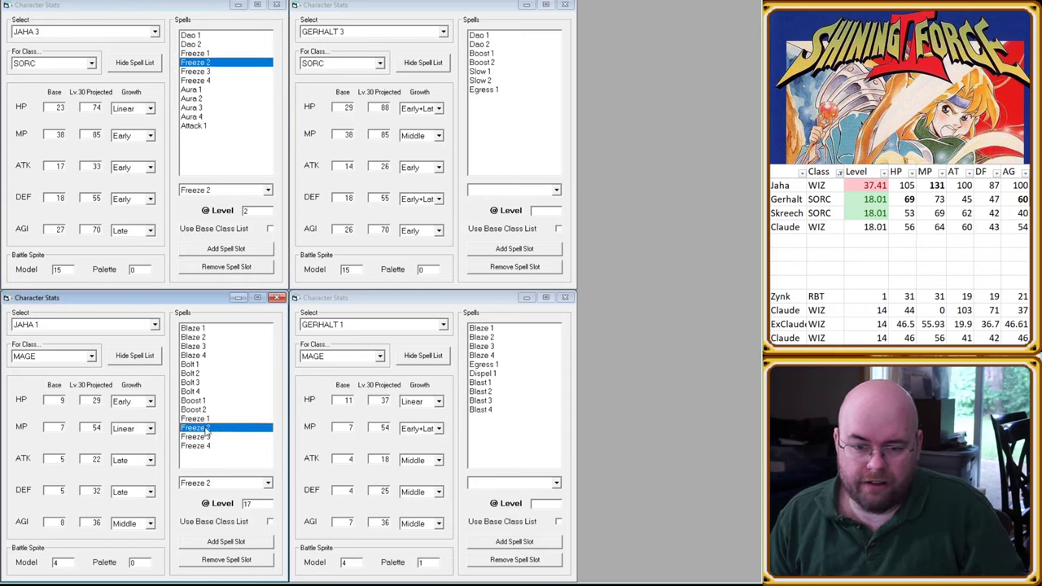
{"action": "left_click", "coordinate": [206, 412]}
{"action": "left_click", "coordinate": [208, 418]}
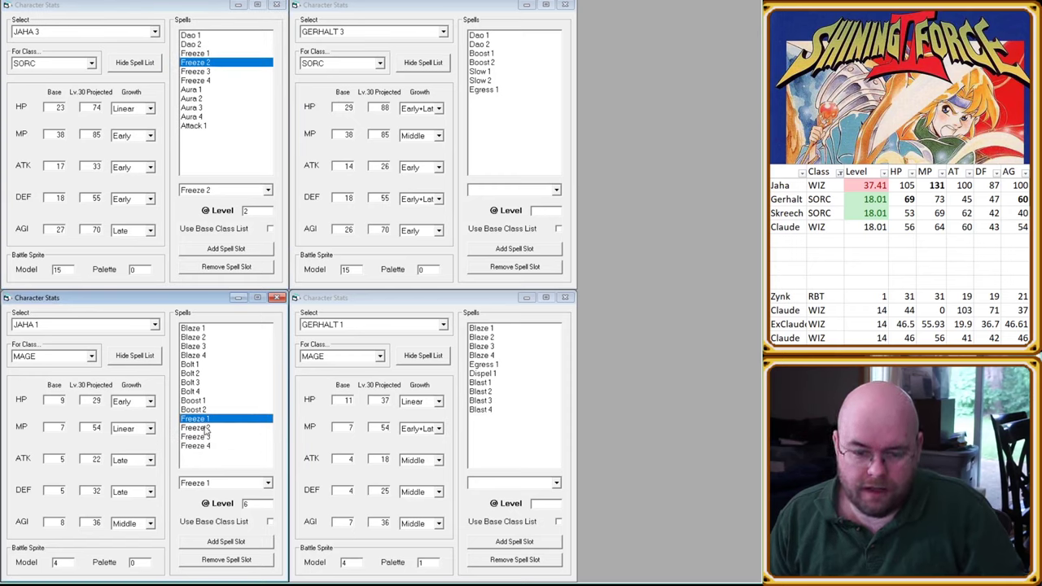
{"action": "left_click", "coordinate": [207, 427]}
{"action": "left_click", "coordinate": [208, 418]}
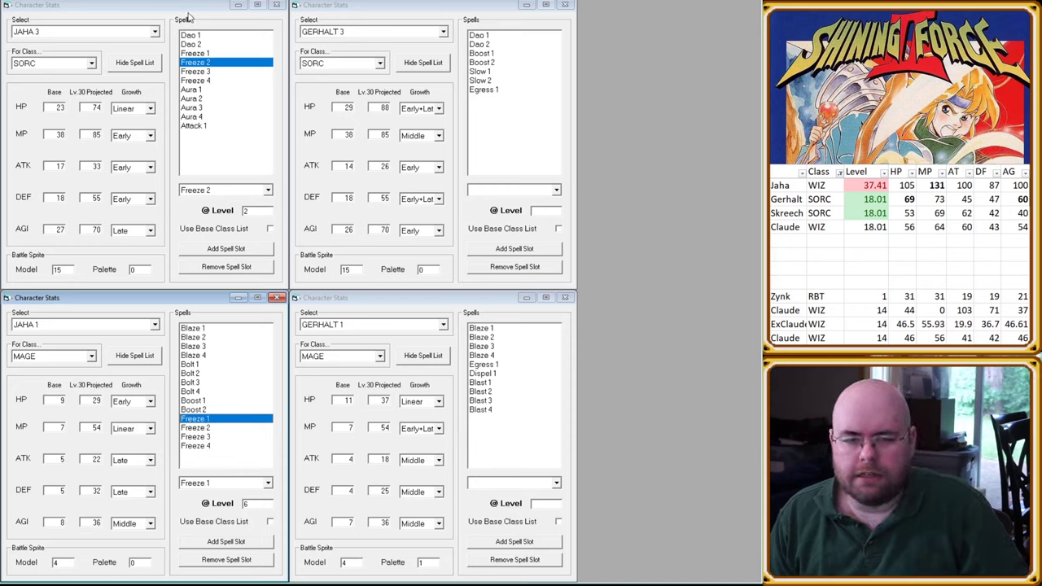
Step: Check the learning levels of JAHA 3's Freeze 1, Freeze 4, Dao 1 and Dao 2 against JAHA 1's Bolt 4
{"action": "left_click", "coordinate": [196, 53]}
{"action": "left_click", "coordinate": [198, 81]}
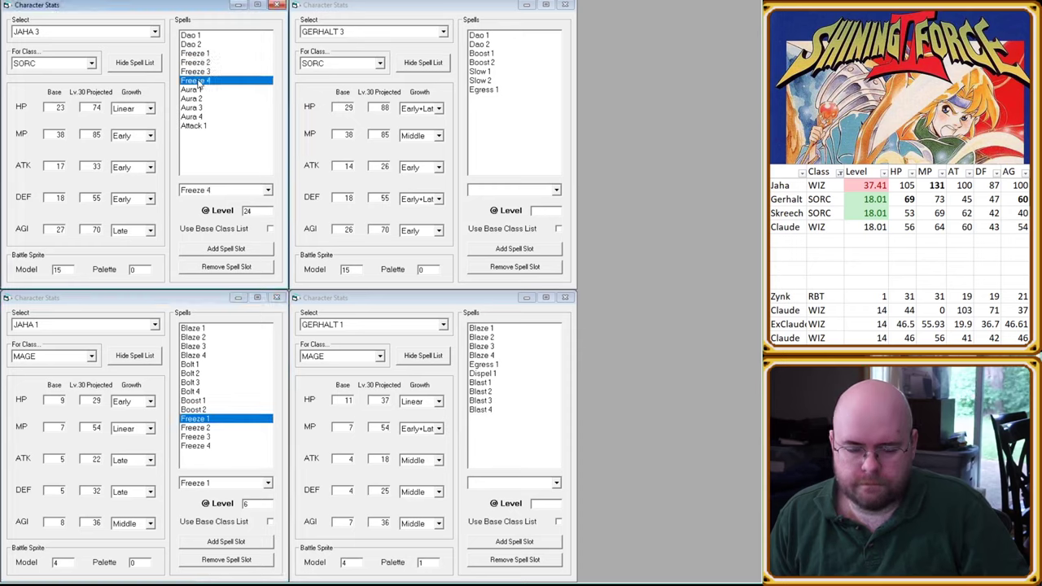
{"action": "left_click", "coordinate": [199, 35]}
{"action": "left_click", "coordinate": [200, 45]}
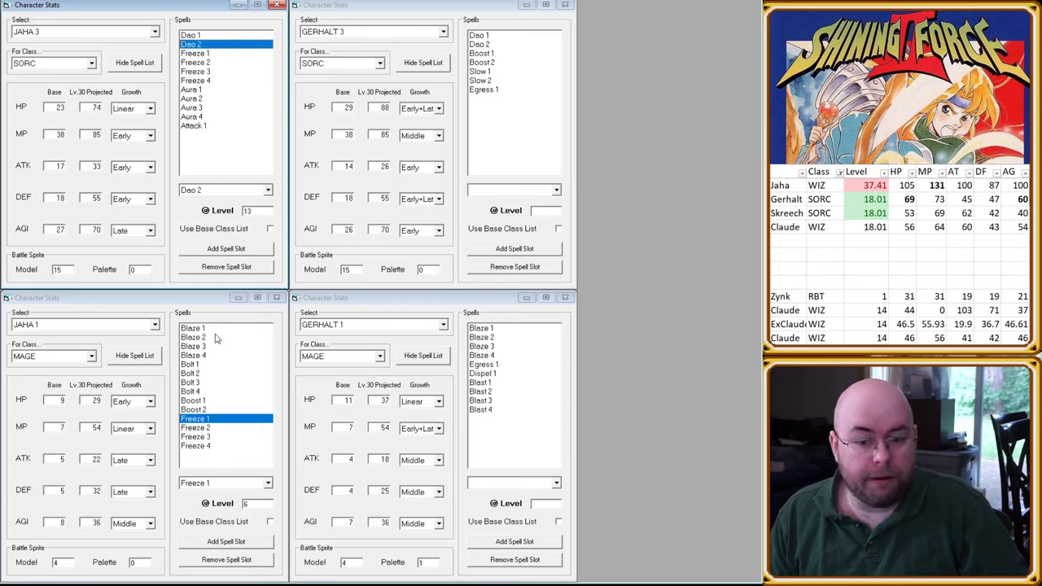
{"action": "left_click", "coordinate": [203, 394]}
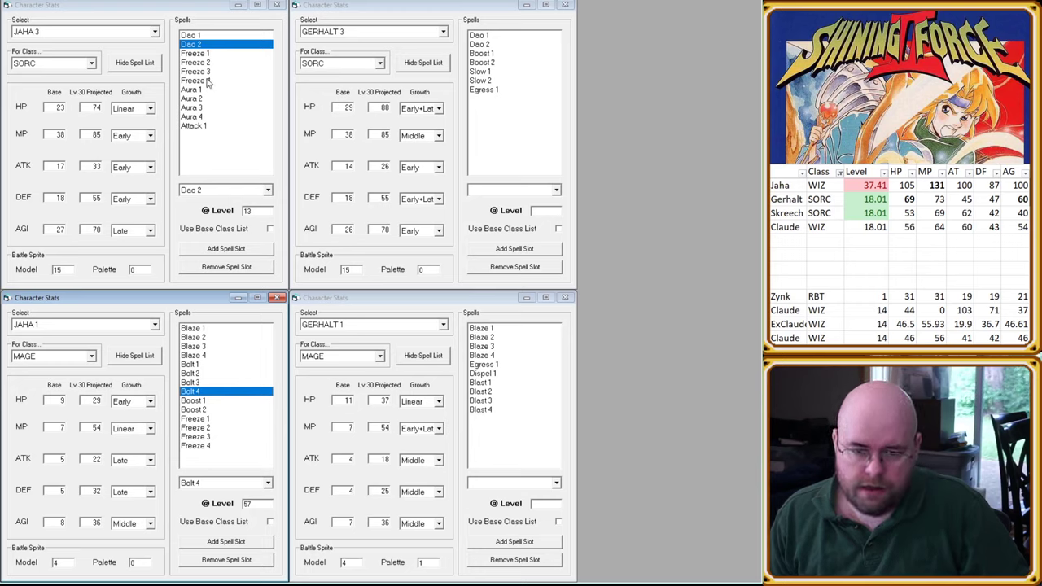
Step: Check at which levels JAHA 3 learns Aura 4, Aura 3, Aura 1 and Attack 1
{"action": "left_click", "coordinate": [202, 118]}
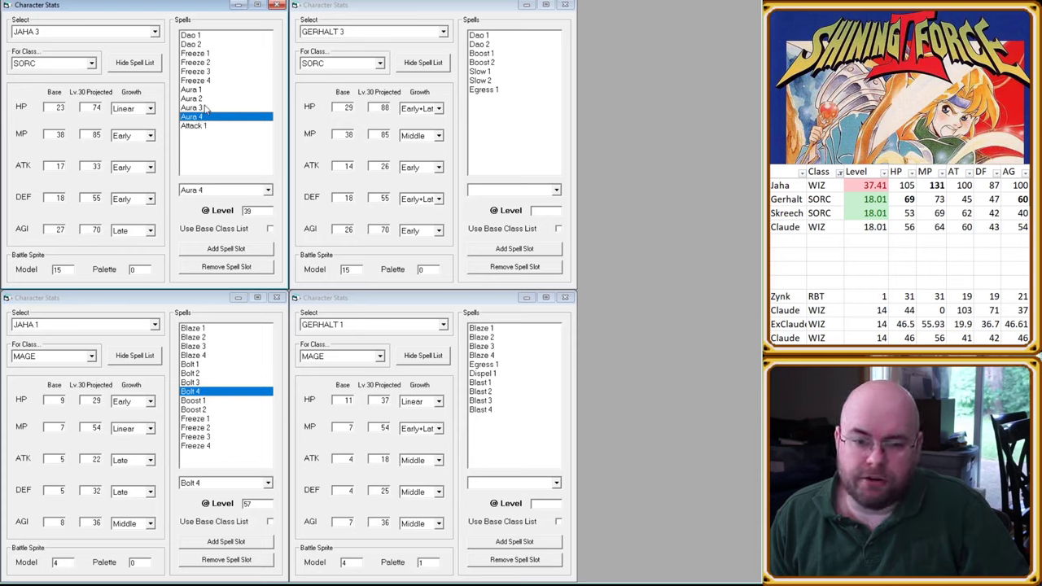
{"action": "left_click", "coordinate": [206, 108]}
{"action": "left_click", "coordinate": [206, 89]}
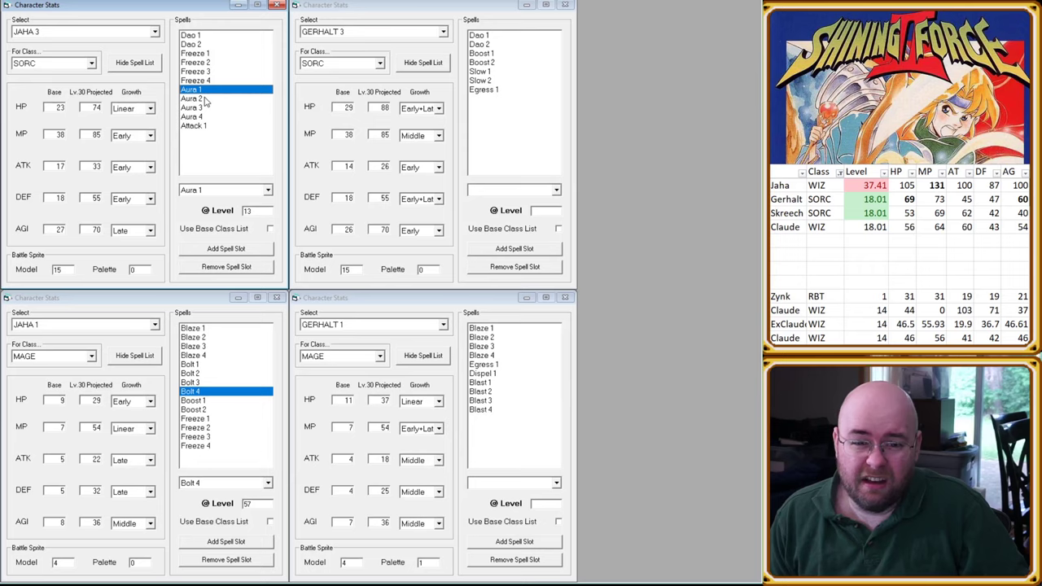
{"action": "left_click", "coordinate": [205, 126]}
{"action": "left_click", "coordinate": [206, 90]}
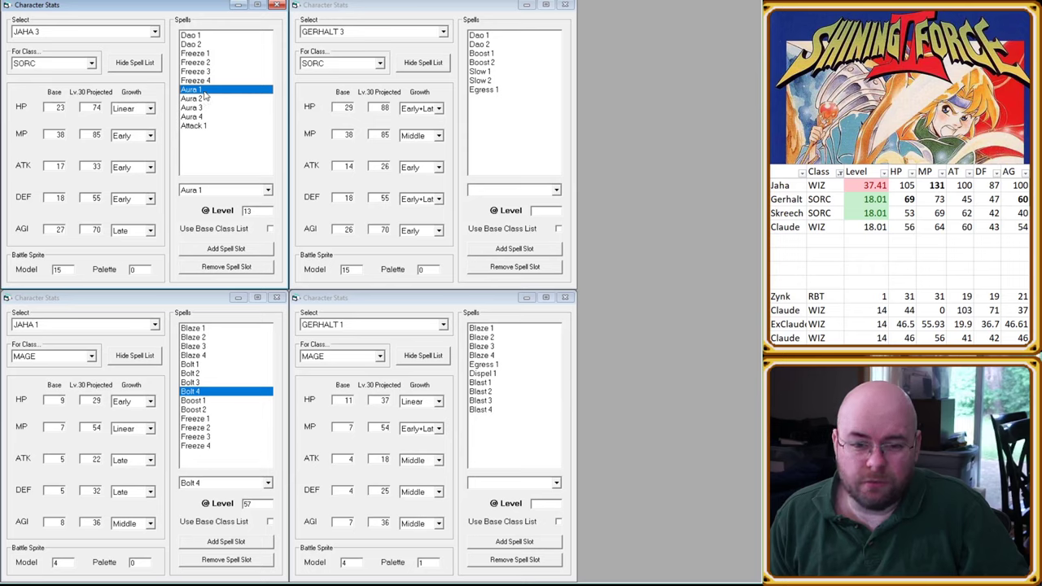
{"action": "left_click", "coordinate": [204, 126]}
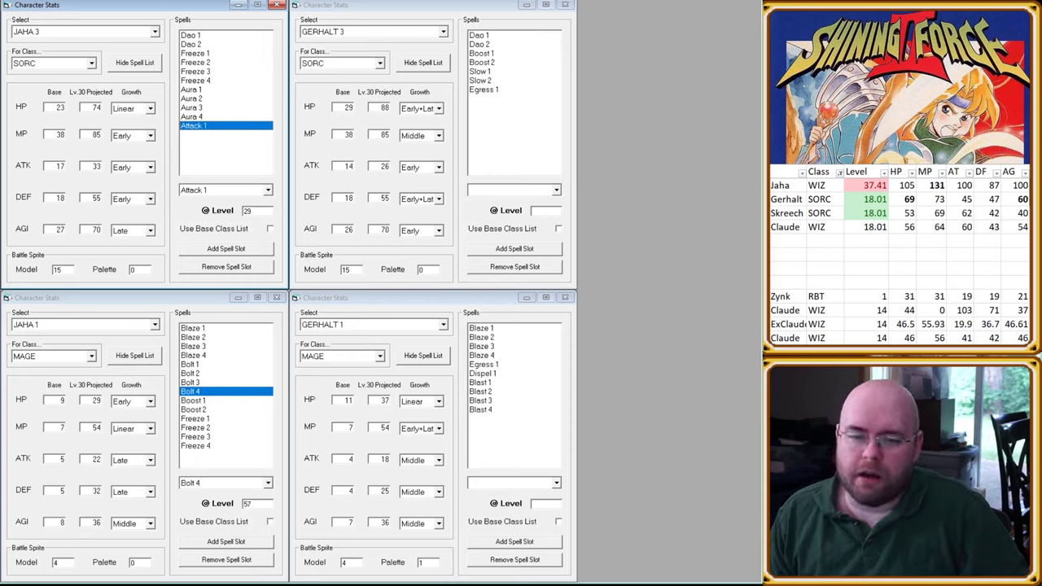
Step: Review JAHA 3's learning levels from Aura 4 back to Freeze 3, then from Aura 1 up to Attack 1
{"action": "left_click", "coordinate": [216, 118]}
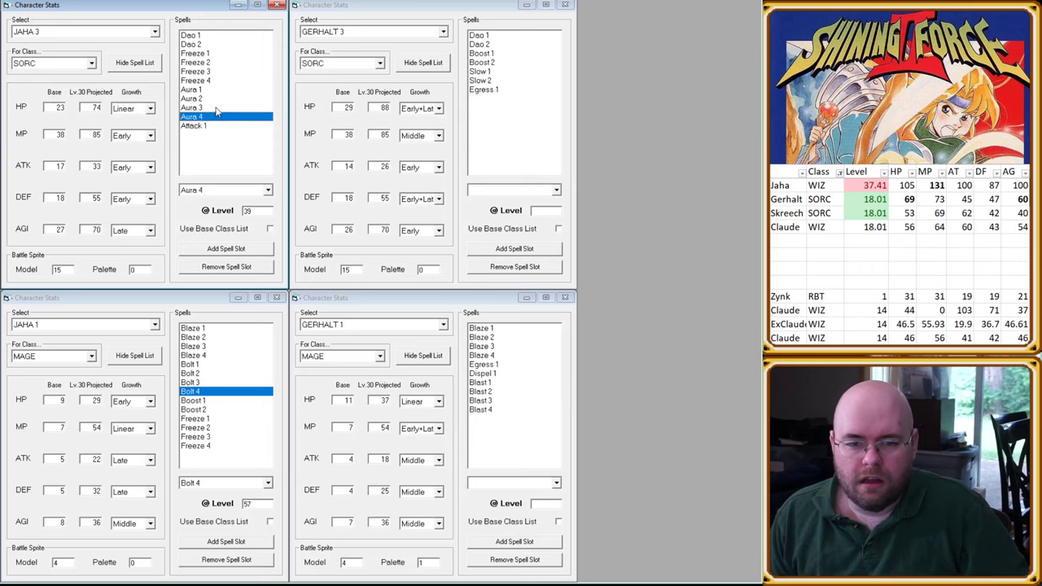
{"action": "left_click", "coordinate": [217, 101]}
{"action": "left_click", "coordinate": [217, 90]}
{"action": "left_click", "coordinate": [216, 73]}
{"action": "left_click", "coordinate": [208, 90]}
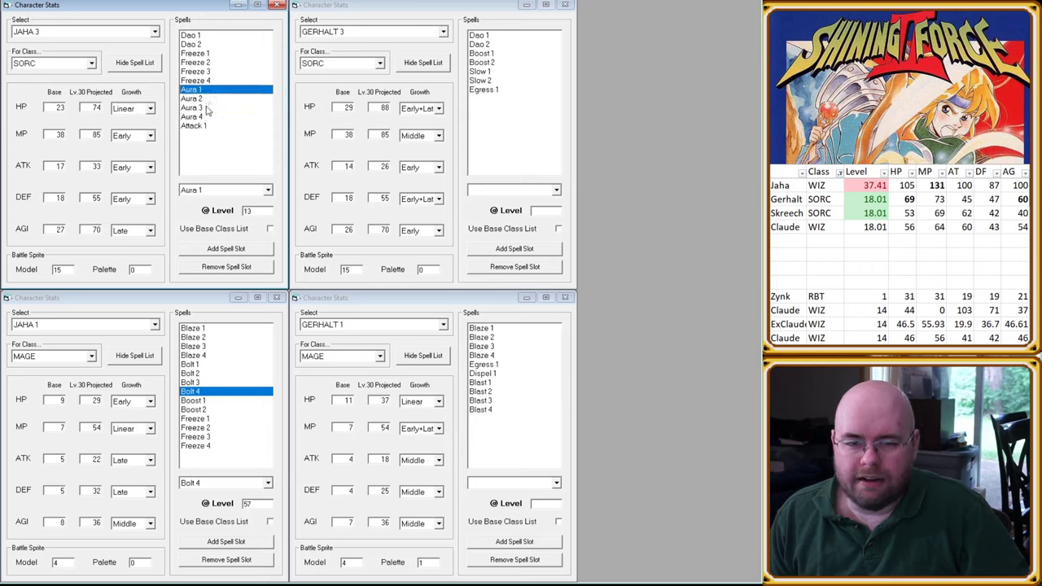
{"action": "left_click", "coordinate": [209, 99]}
{"action": "left_click", "coordinate": [211, 117]}
{"action": "left_click", "coordinate": [211, 126]}
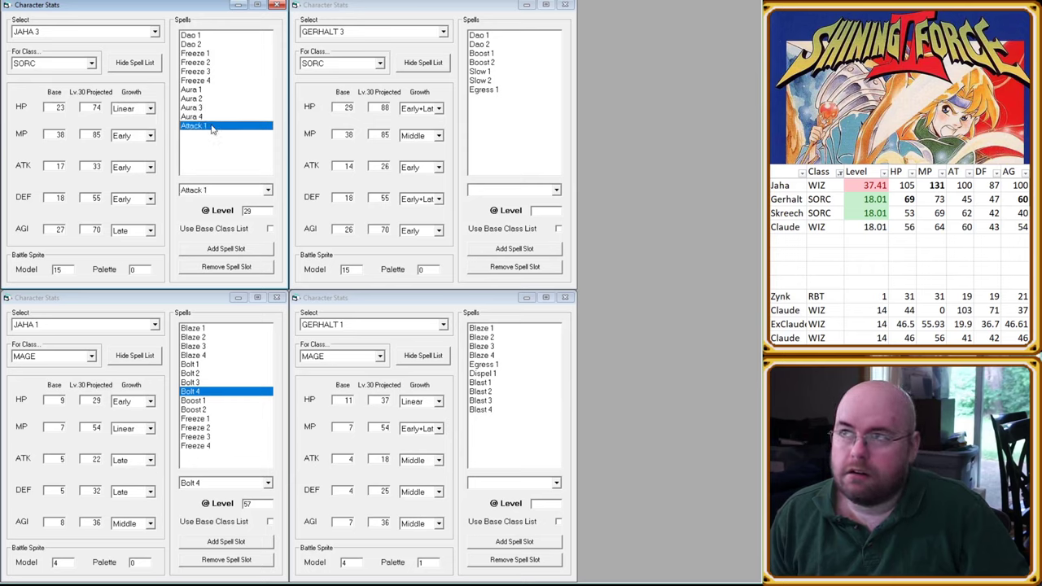
Step: Go through JAHA 3's spells in order from Dao 1 to Aura 2 and examine each learning level
{"action": "left_click", "coordinate": [204, 37]}
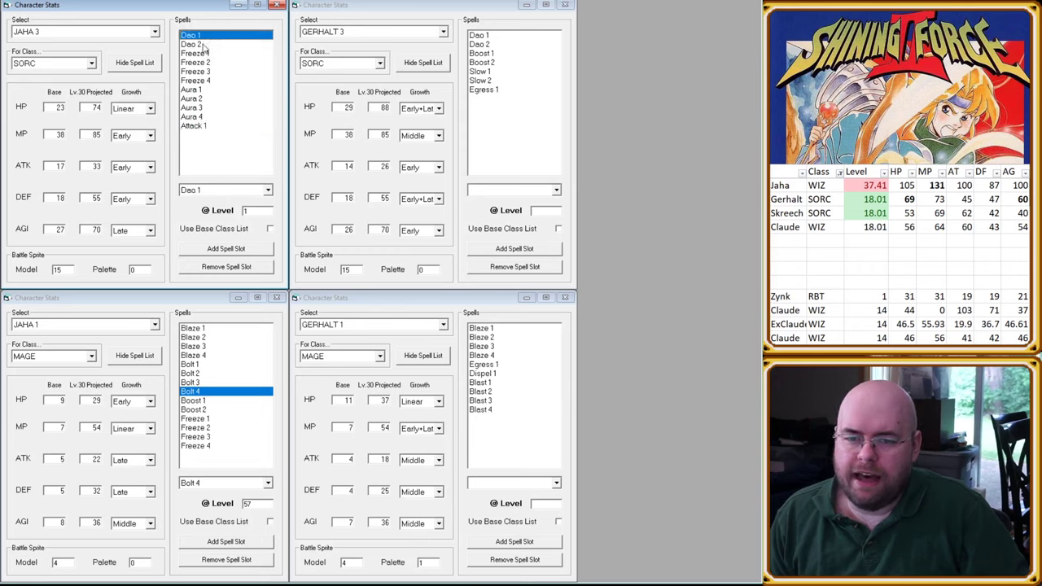
{"action": "left_click", "coordinate": [205, 45]}
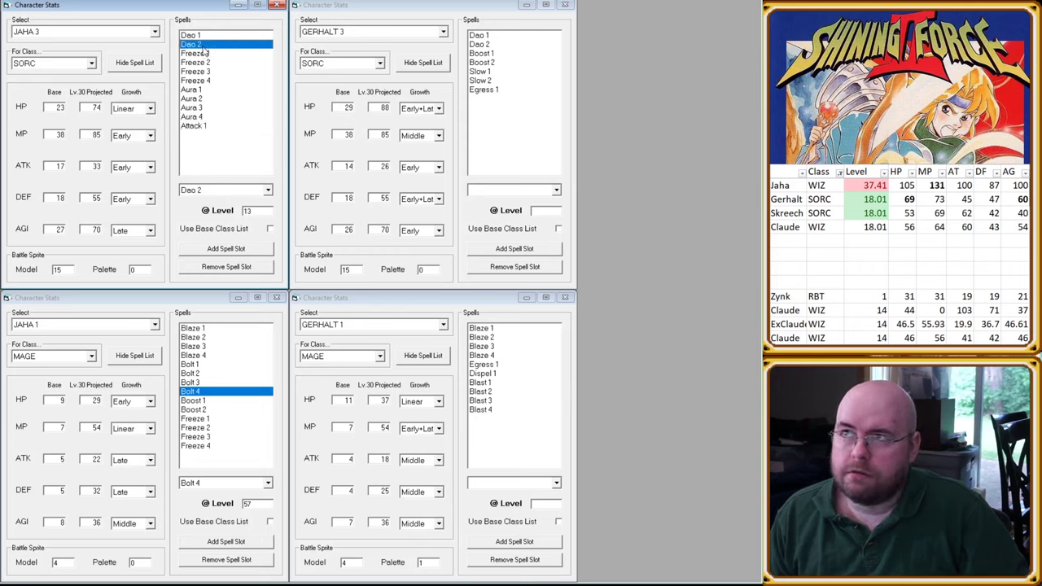
{"action": "left_click", "coordinate": [205, 54]}
{"action": "left_click", "coordinate": [205, 63]}
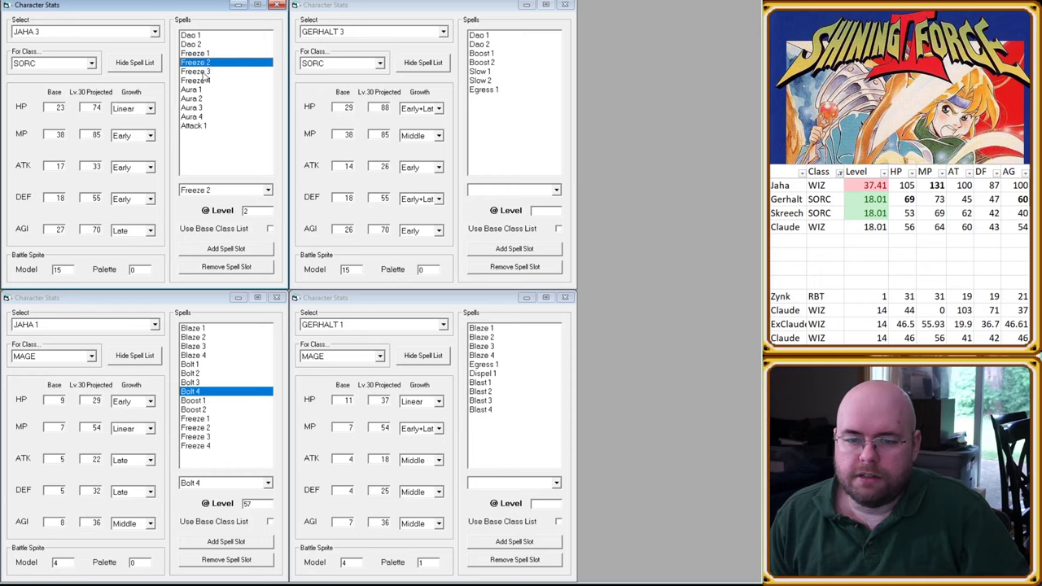
{"action": "left_click", "coordinate": [203, 71]}
{"action": "left_click", "coordinate": [204, 81]}
{"action": "left_click", "coordinate": [200, 90]}
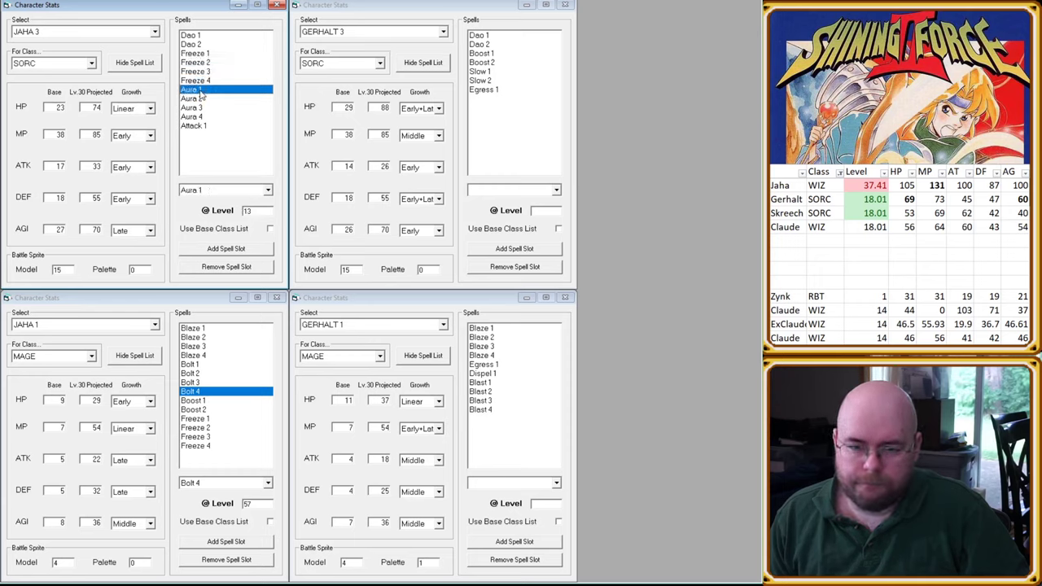
{"action": "left_click", "coordinate": [198, 98]}
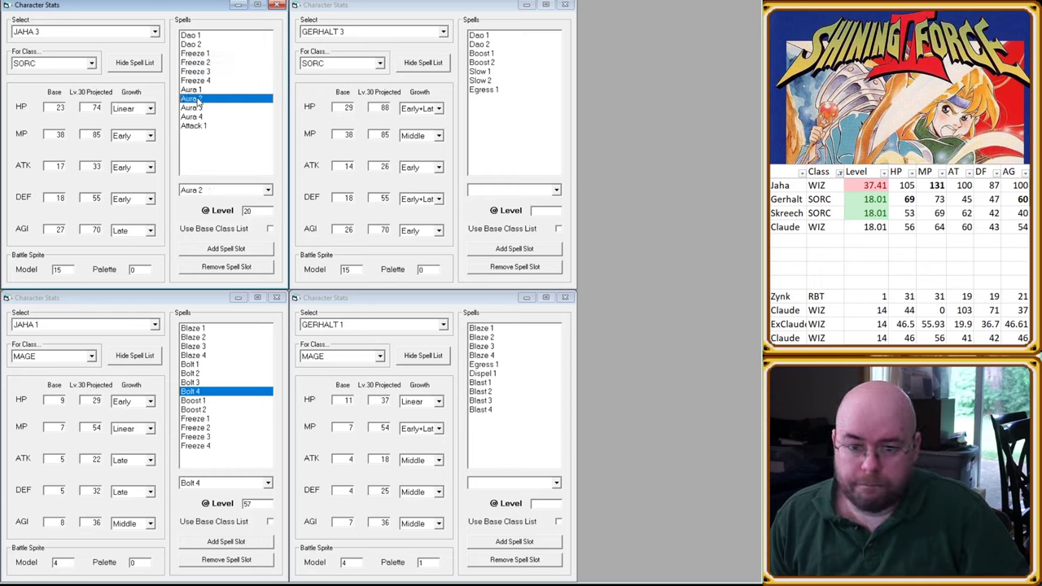
{"action": "left_click", "coordinate": [196, 89]}
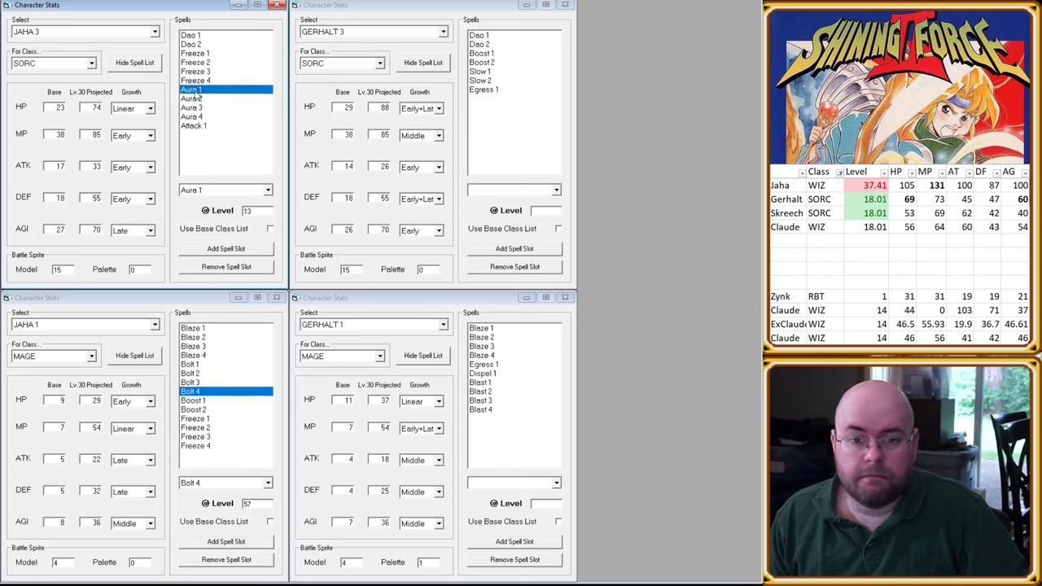
Step: Compare the learning levels of Dao 1 and Dao 2 with that of Aura 1 for JAHA 3
{"action": "left_click", "coordinate": [194, 36]}
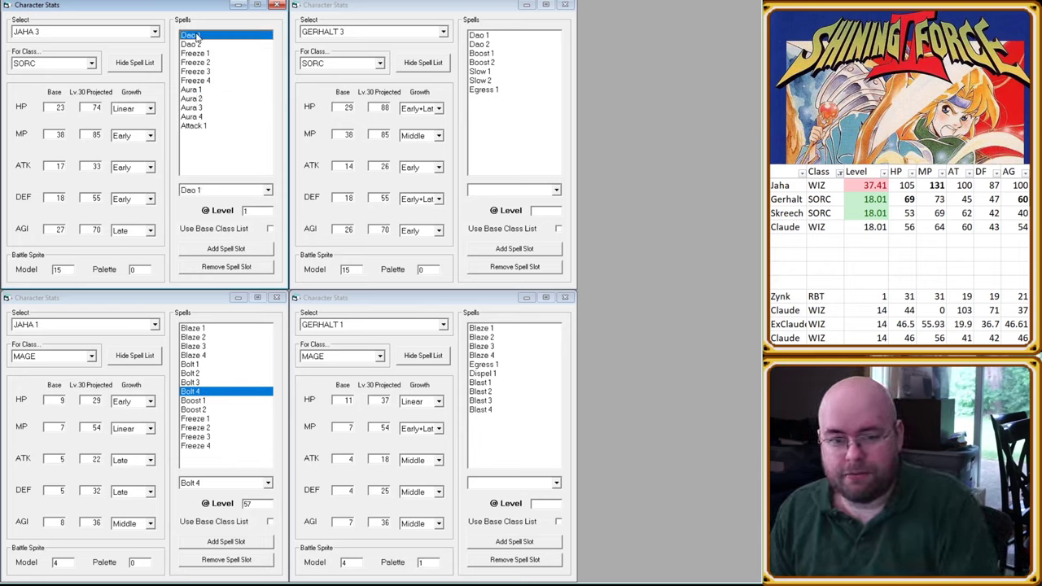
{"action": "left_click", "coordinate": [197, 89]}
{"action": "left_click", "coordinate": [193, 35]}
{"action": "left_click", "coordinate": [200, 89]}
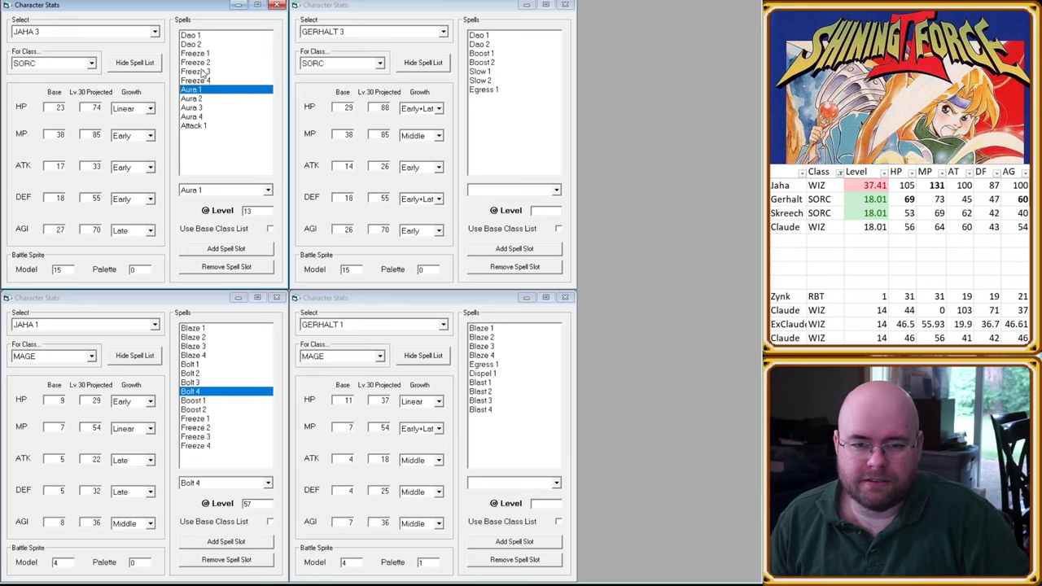
{"action": "left_click", "coordinate": [205, 36]}
{"action": "left_click", "coordinate": [207, 46]}
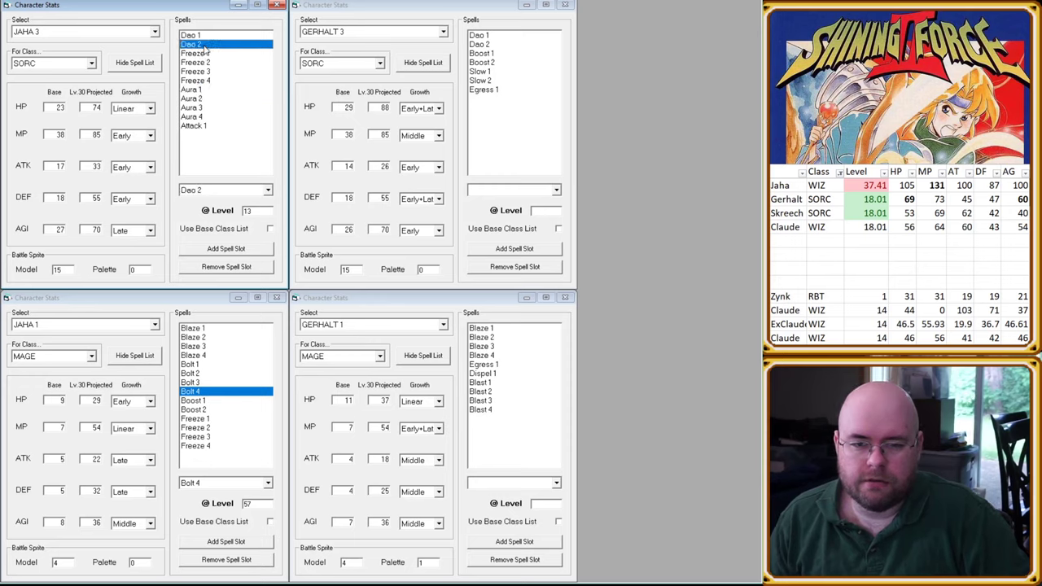
{"action": "left_click", "coordinate": [201, 89]}
{"action": "left_click", "coordinate": [204, 45]}
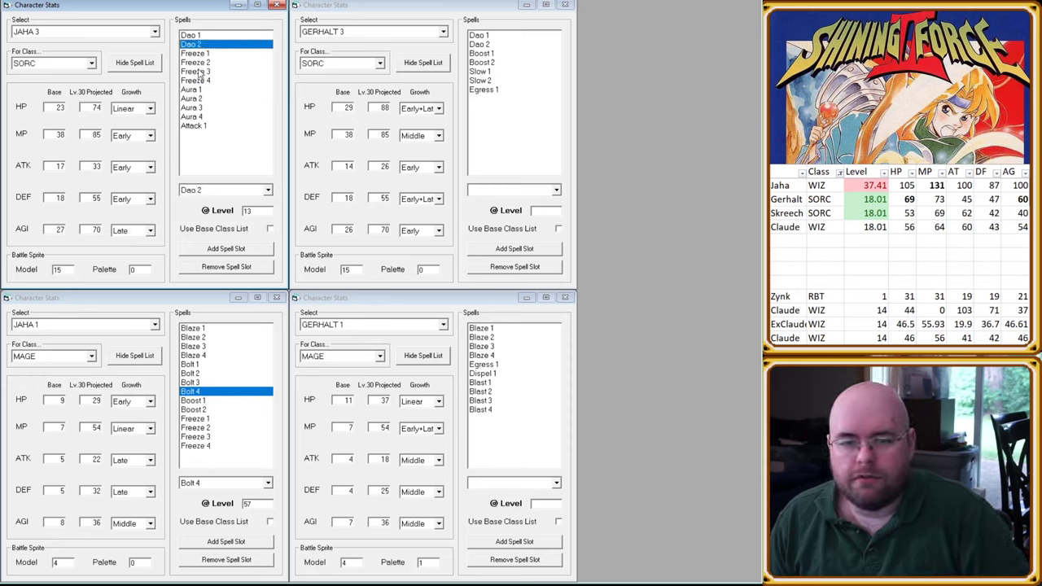
{"action": "left_click", "coordinate": [200, 36]}
{"action": "left_click", "coordinate": [200, 89]}
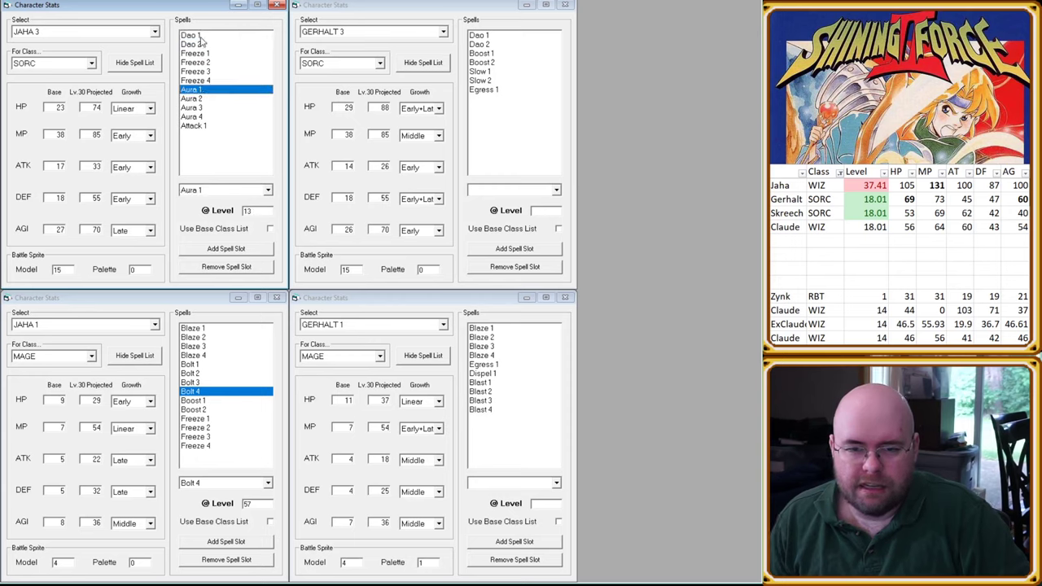
{"action": "left_click", "coordinate": [200, 37]}
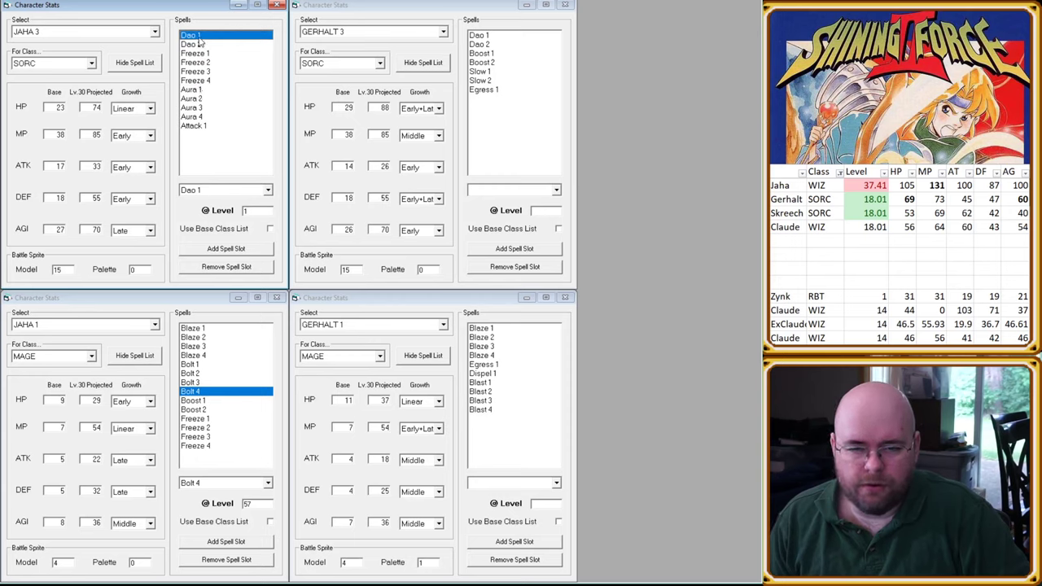
Step: Check when JAHA 3 learns Aura 1 and Attack 1, and compare the learning levels of Dao 1 and Dao 2 for GERHALT 3
{"action": "left_click", "coordinate": [197, 90]}
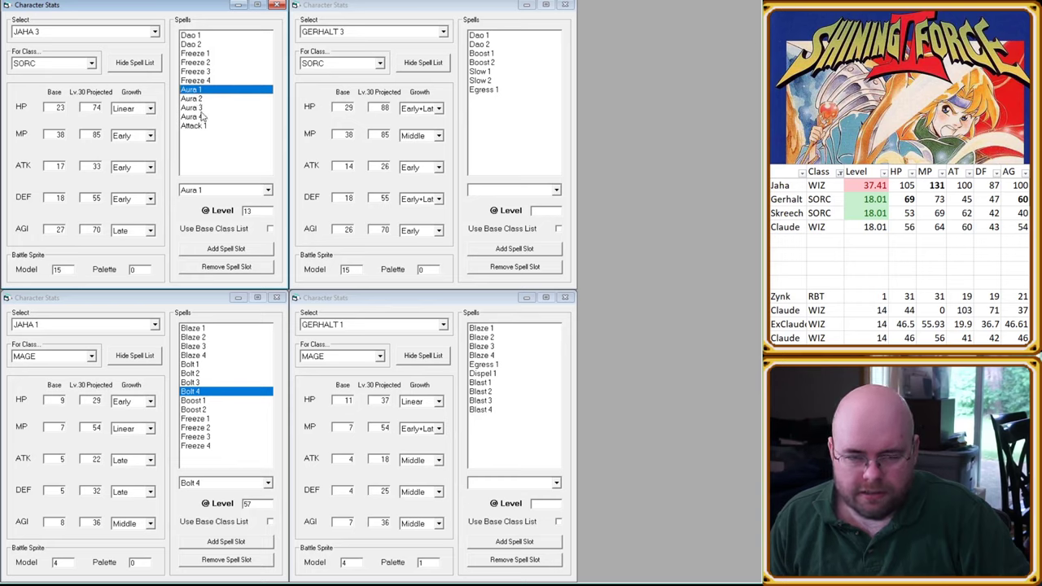
{"action": "left_click", "coordinate": [202, 127]}
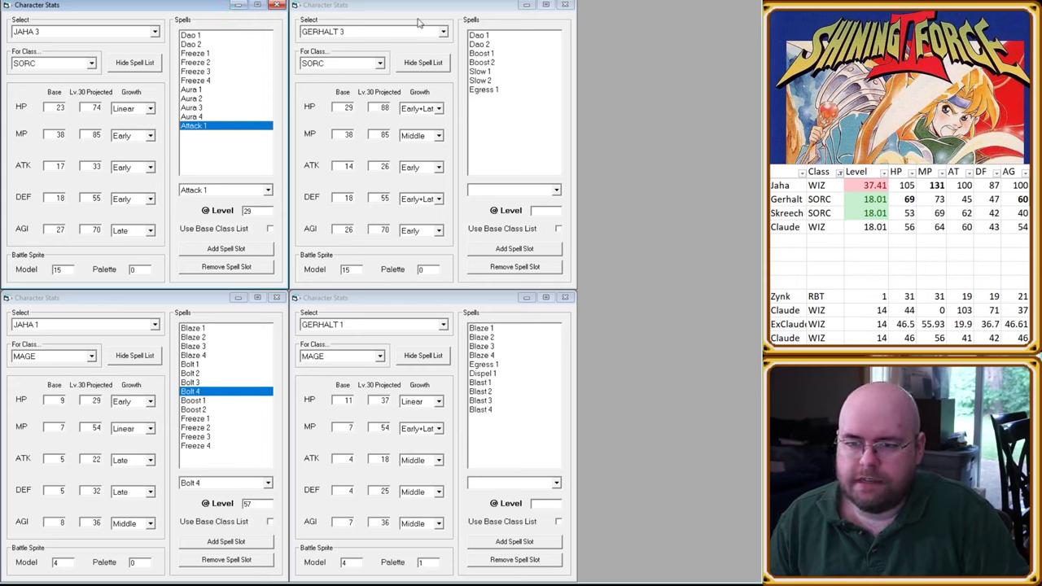
{"action": "left_click", "coordinate": [486, 36]}
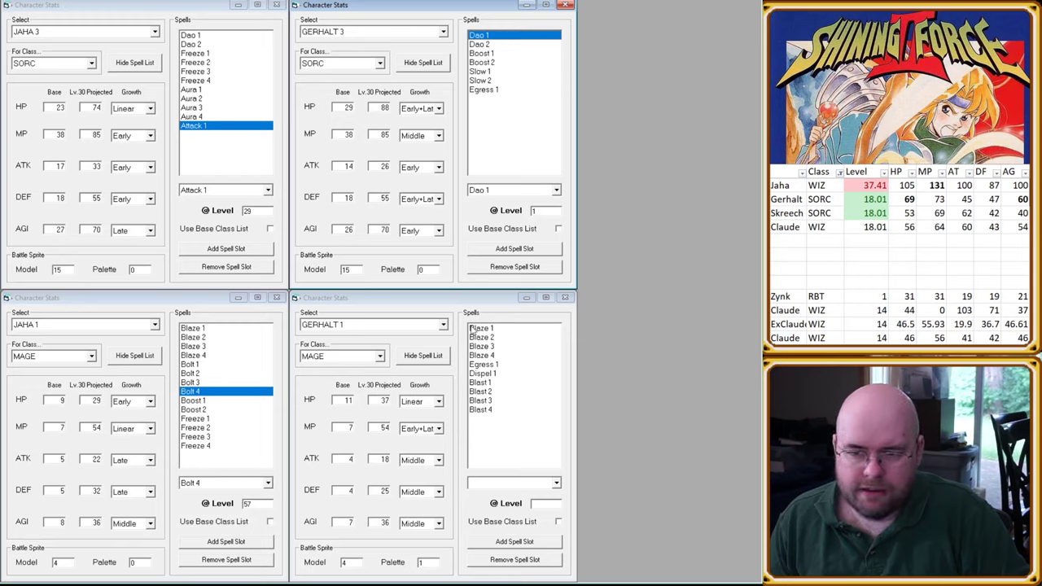
{"action": "left_click", "coordinate": [485, 45]}
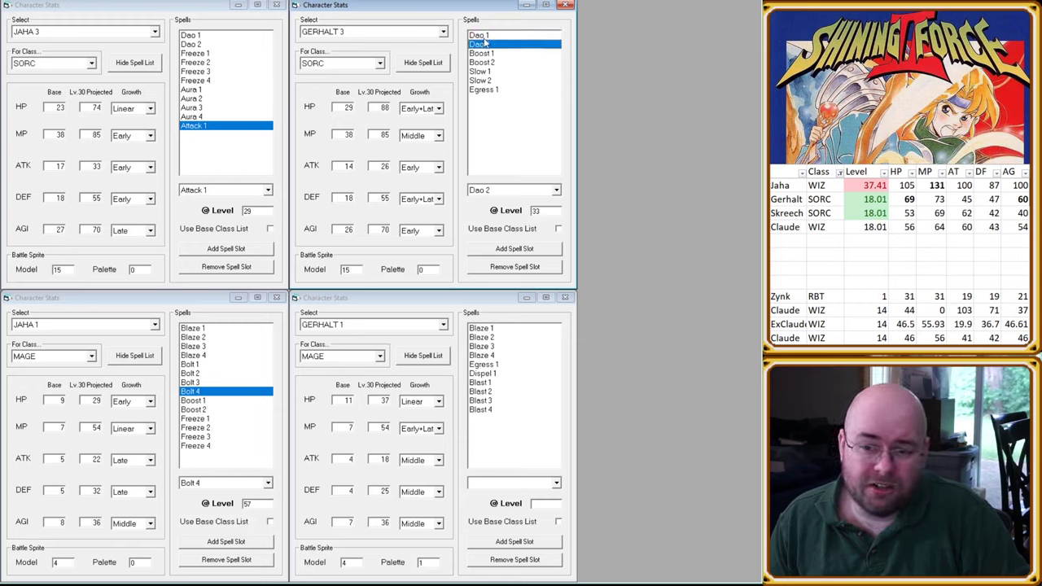
{"action": "left_click", "coordinate": [485, 36]}
{"action": "left_click", "coordinate": [487, 45]}
{"action": "left_click", "coordinate": [486, 36]}
{"action": "left_click", "coordinate": [490, 46]}
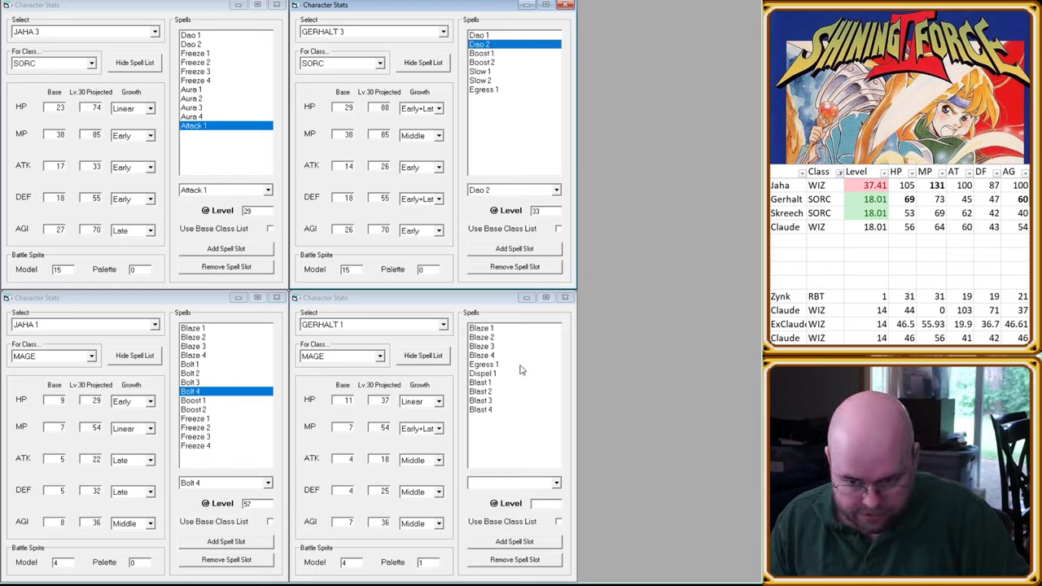
Step: Review GERHALT 3's learning levels backwards from Slow 2 through Boost 2, Boost 1 and Dao 2 to Dao 1
{"action": "left_click", "coordinate": [516, 80]}
{"action": "left_click", "coordinate": [516, 63]}
{"action": "left_click", "coordinate": [515, 53]}
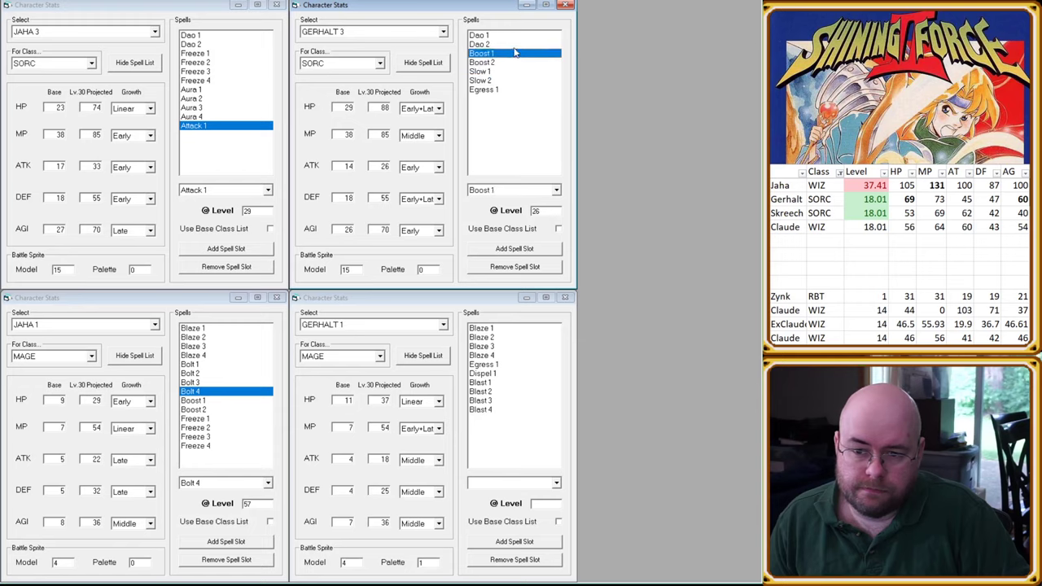
{"action": "left_click", "coordinate": [515, 44]}
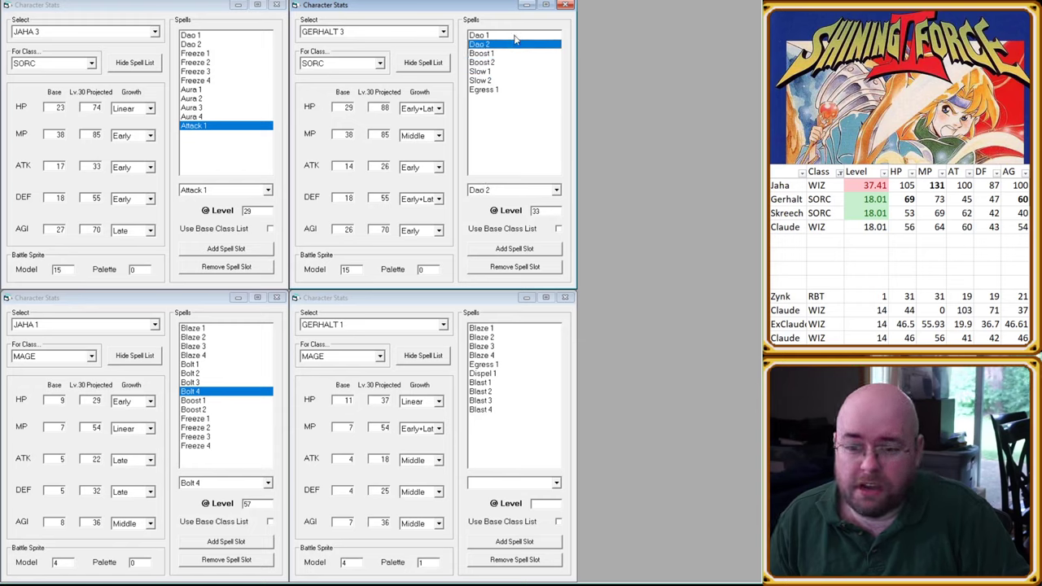
{"action": "left_click", "coordinate": [514, 35]}
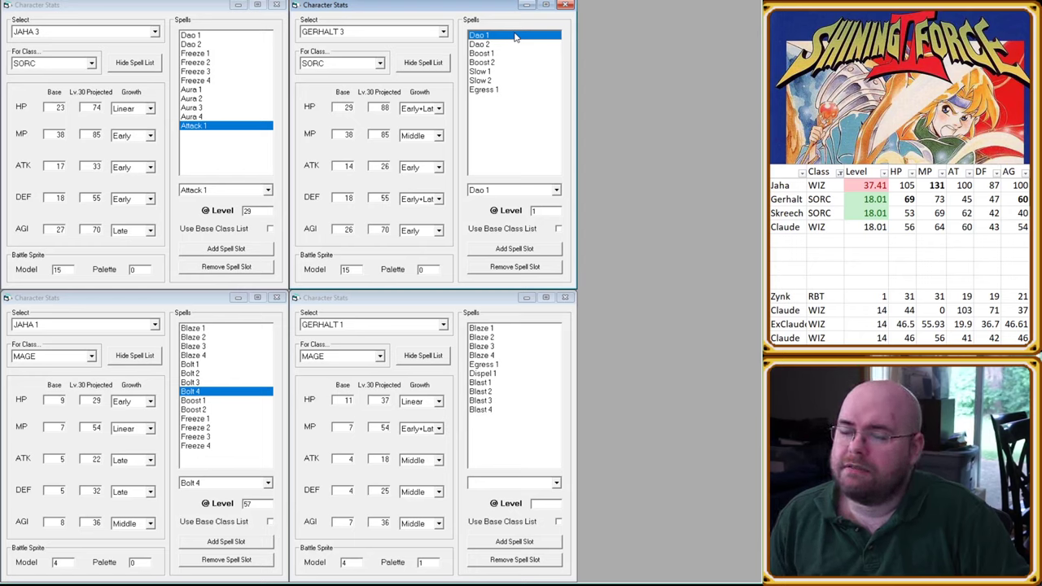
Step: Check JAHA 3's learning levels for Aura 2, Aura 3 and Aura 4 against that of Attack 1
{"action": "left_click", "coordinate": [205, 100]}
{"action": "left_click", "coordinate": [206, 107]}
{"action": "left_click", "coordinate": [206, 117]}
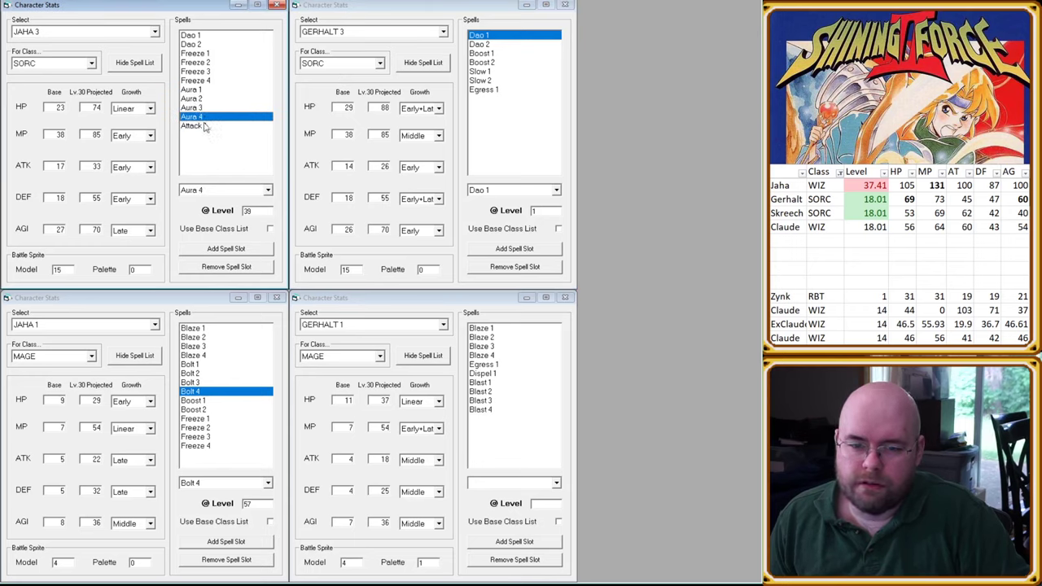
{"action": "left_click", "coordinate": [203, 126]}
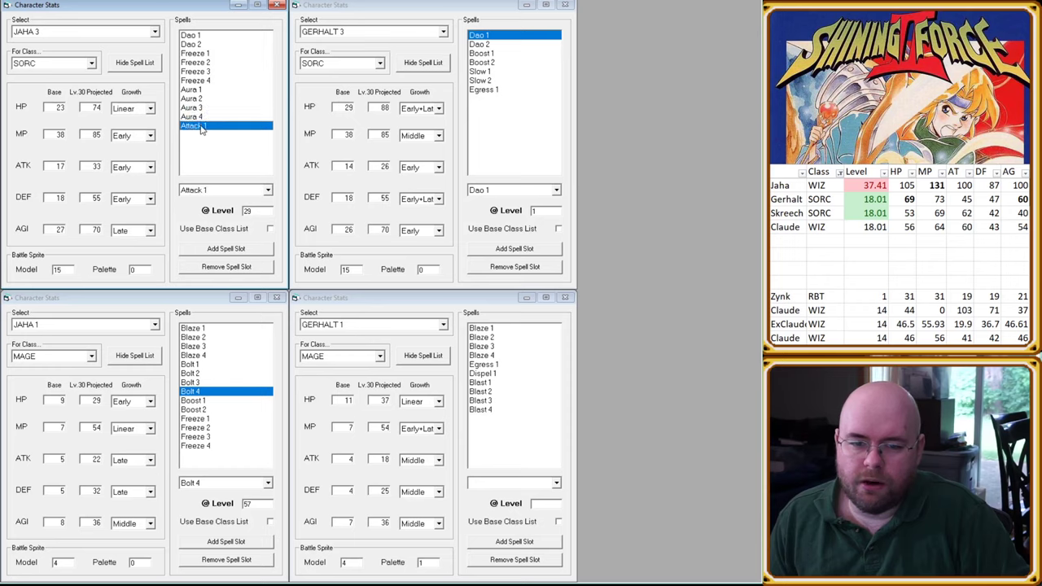
{"action": "left_click", "coordinate": [198, 108]}
{"action": "left_click", "coordinate": [202, 126]}
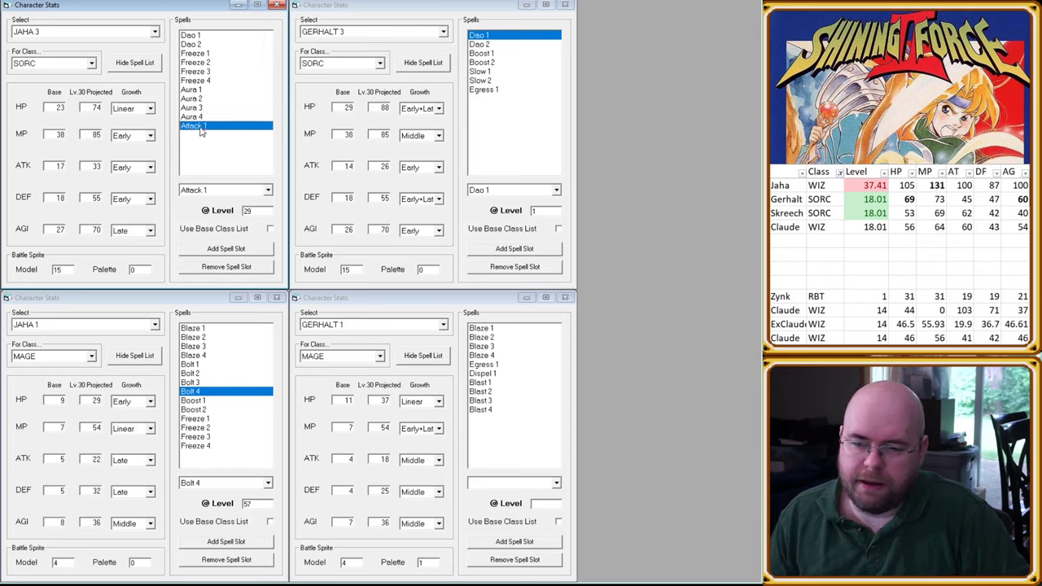
Step: Examine the learning level of each GERHALT 3 spell from Dao 2 through the Boost and Slow spells to Egress 1
{"action": "left_click", "coordinate": [508, 45]}
{"action": "left_click", "coordinate": [509, 61]}
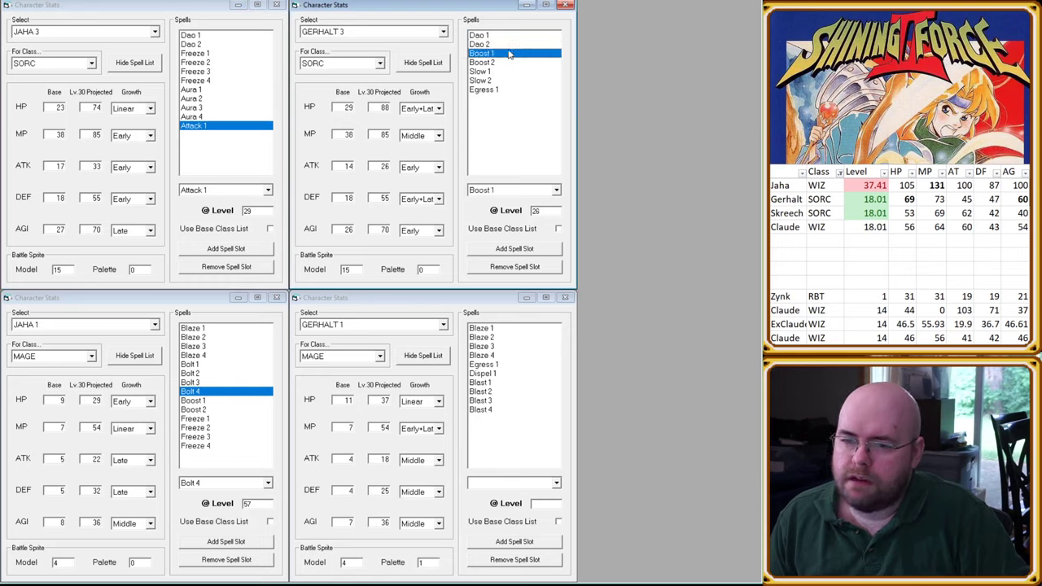
{"action": "left_click", "coordinate": [510, 45]}
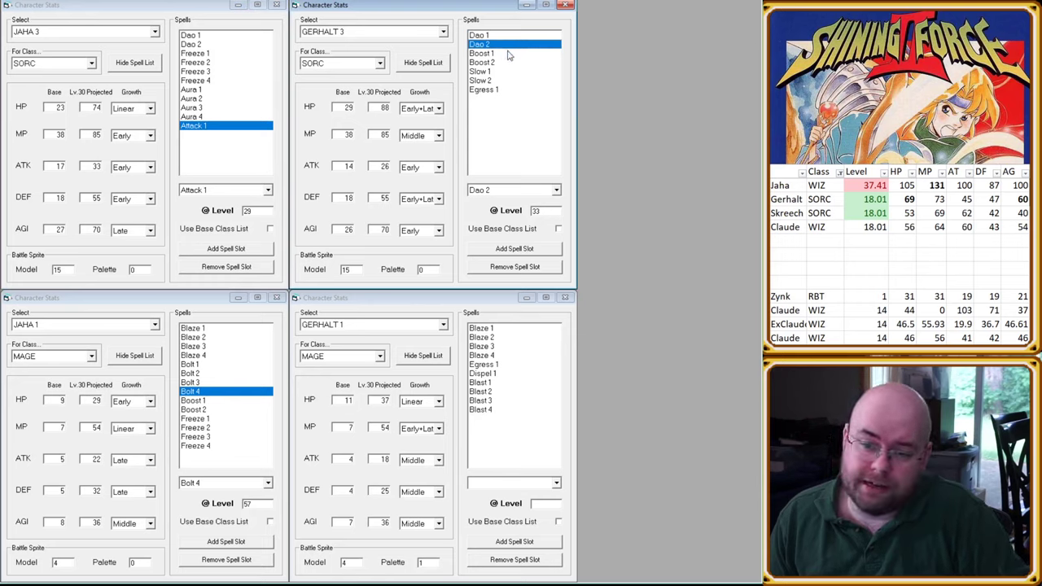
{"action": "left_click", "coordinate": [509, 53]}
{"action": "left_click", "coordinate": [508, 63]}
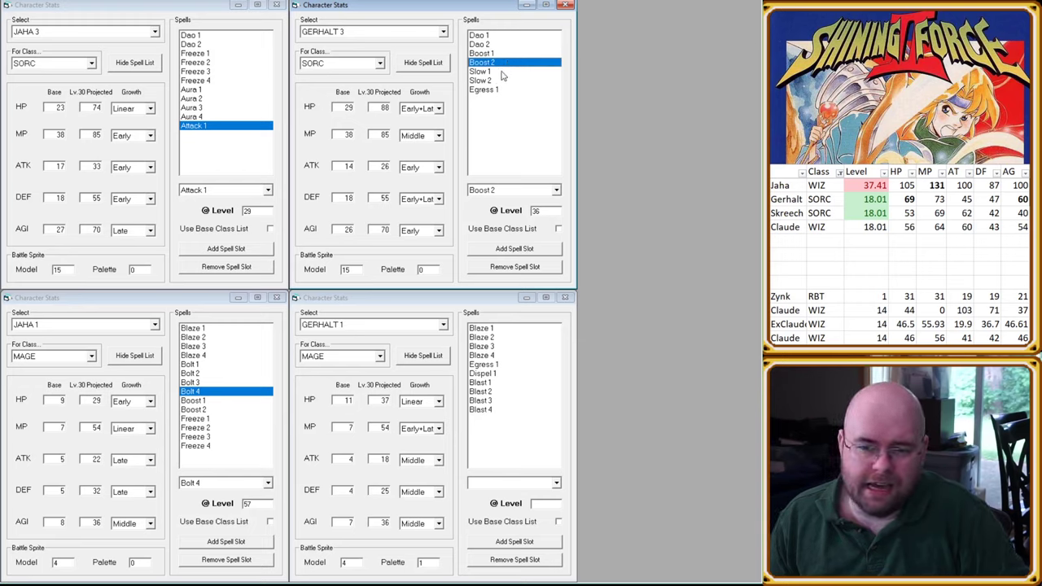
{"action": "left_click", "coordinate": [501, 72]}
{"action": "left_click", "coordinate": [502, 81]}
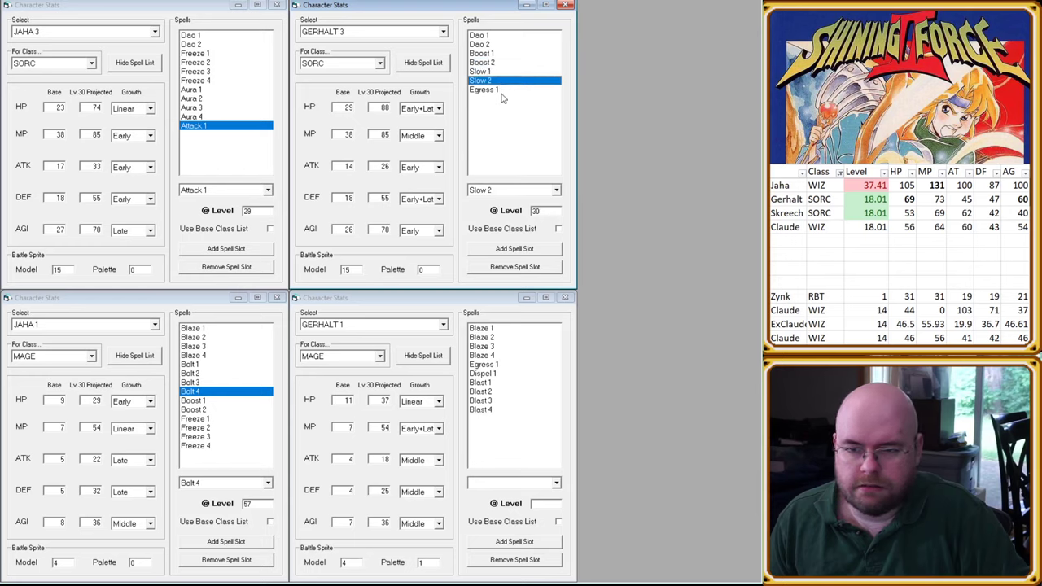
{"action": "left_click", "coordinate": [502, 91]}
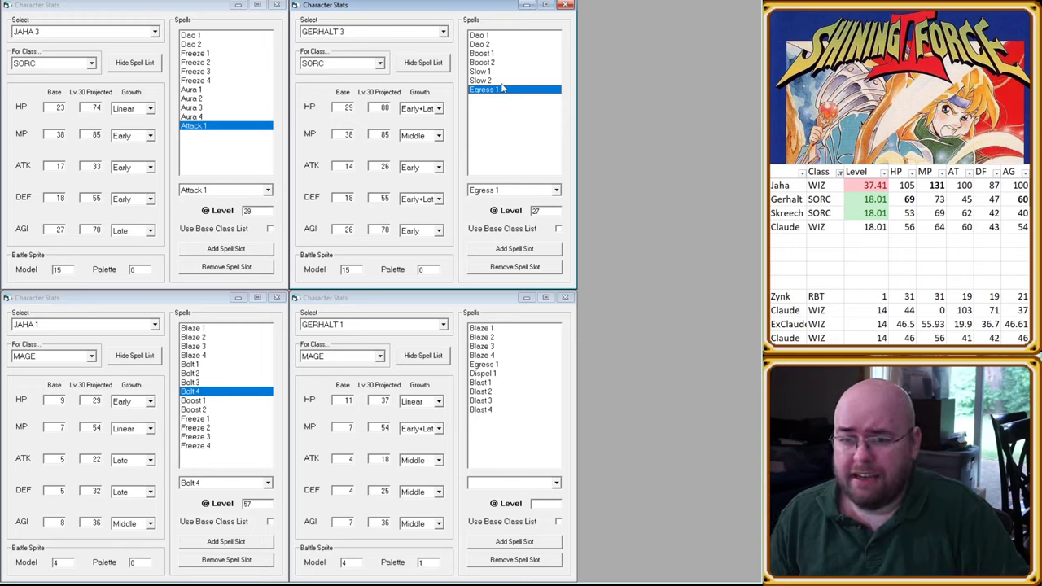
Step: Go through GERHALT 3's spell list again from Dao 1 to Egress 1 and return to Dao 2
{"action": "left_click", "coordinate": [500, 35]}
{"action": "left_click", "coordinate": [500, 44]}
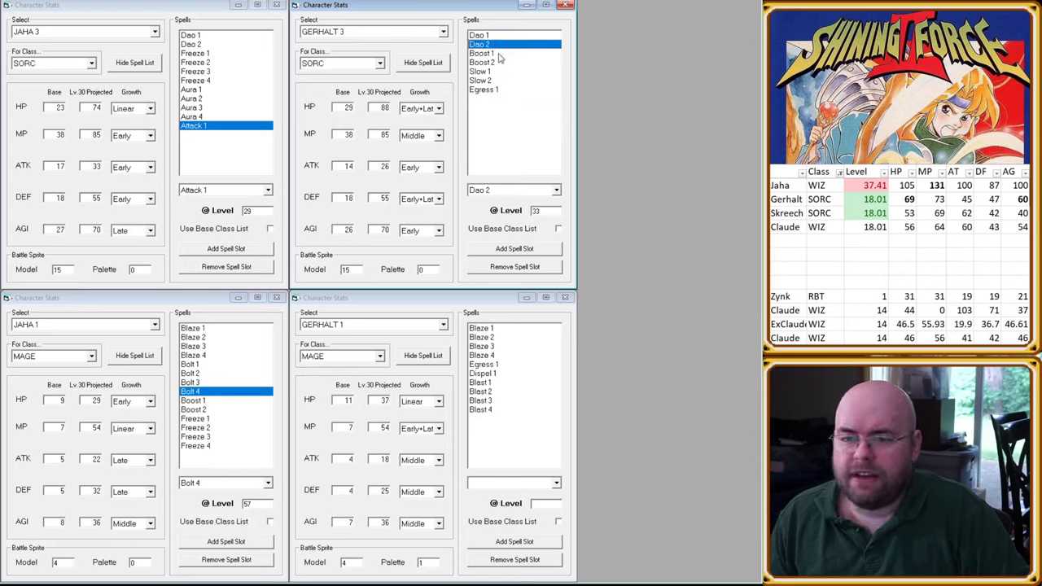
{"action": "left_click", "coordinate": [500, 53]}
{"action": "left_click", "coordinate": [500, 62]}
{"action": "left_click", "coordinate": [499, 71]}
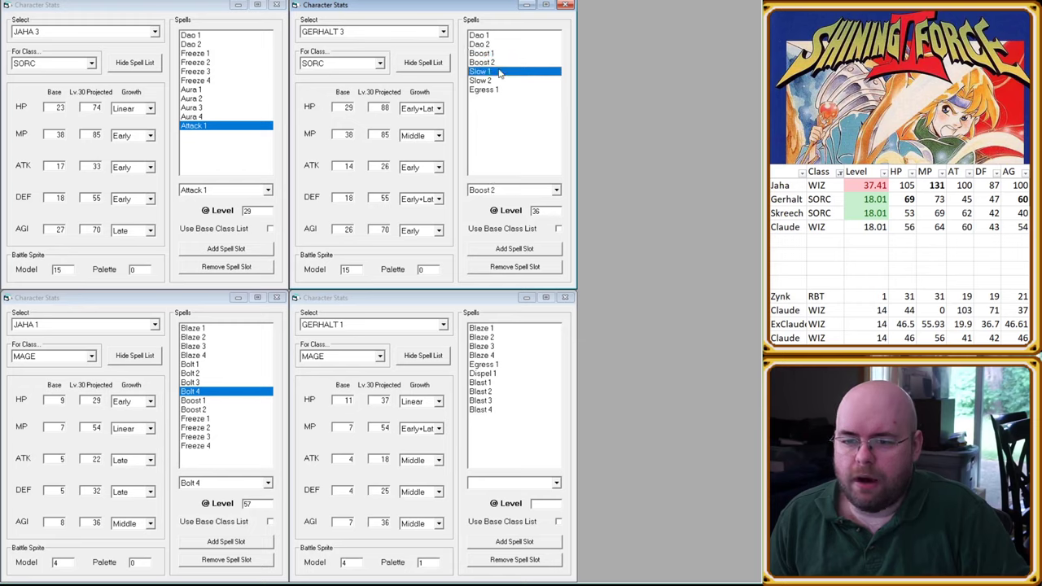
{"action": "left_click", "coordinate": [500, 90]}
{"action": "left_click_drag", "start_coordinate": [498, 71], "coordinate": [497, 45]}
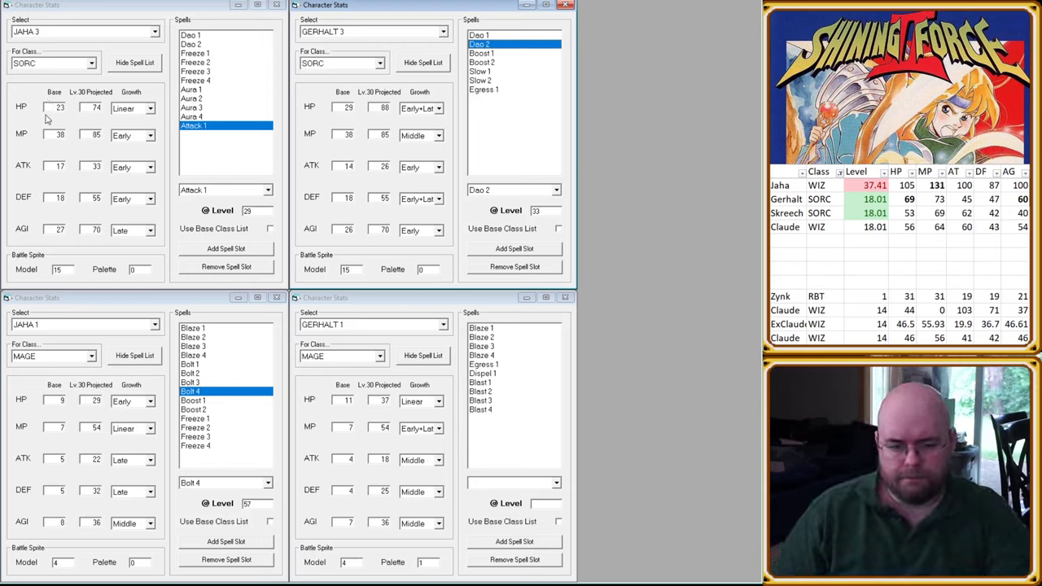
Step: Switch the JAHA 1 and GERHALT 1 stat windows to the wizard versions JAHA 2 and GERHALT 2
{"action": "left_click", "coordinate": [69, 322]}
{"action": "scroll", "coordinate": [71, 330], "scroll_direction": "down", "scroll_amount": 1}
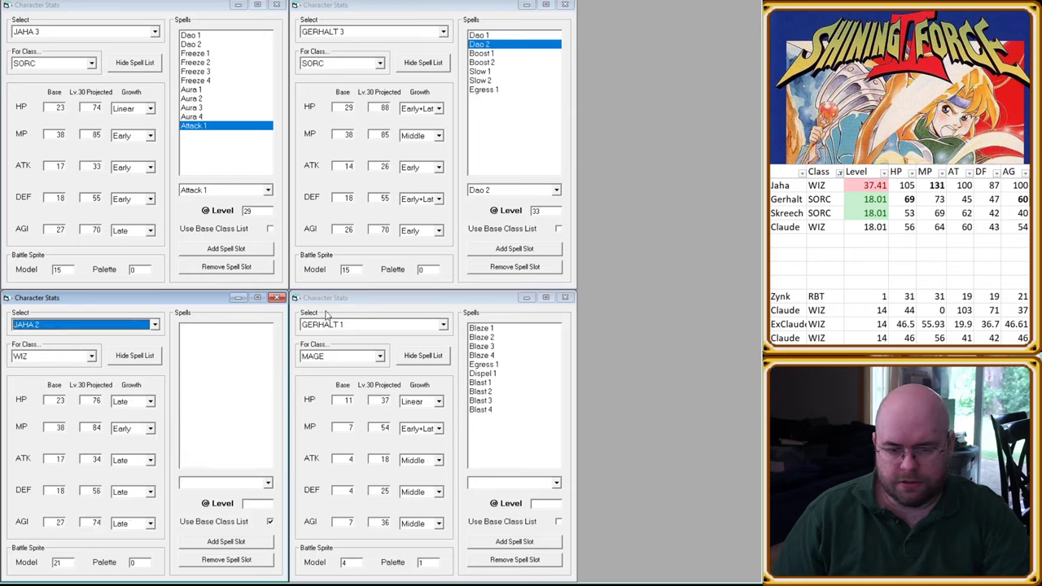
{"action": "left_click", "coordinate": [344, 326]}
{"action": "scroll", "coordinate": [345, 348], "scroll_direction": "down", "scroll_amount": 1}
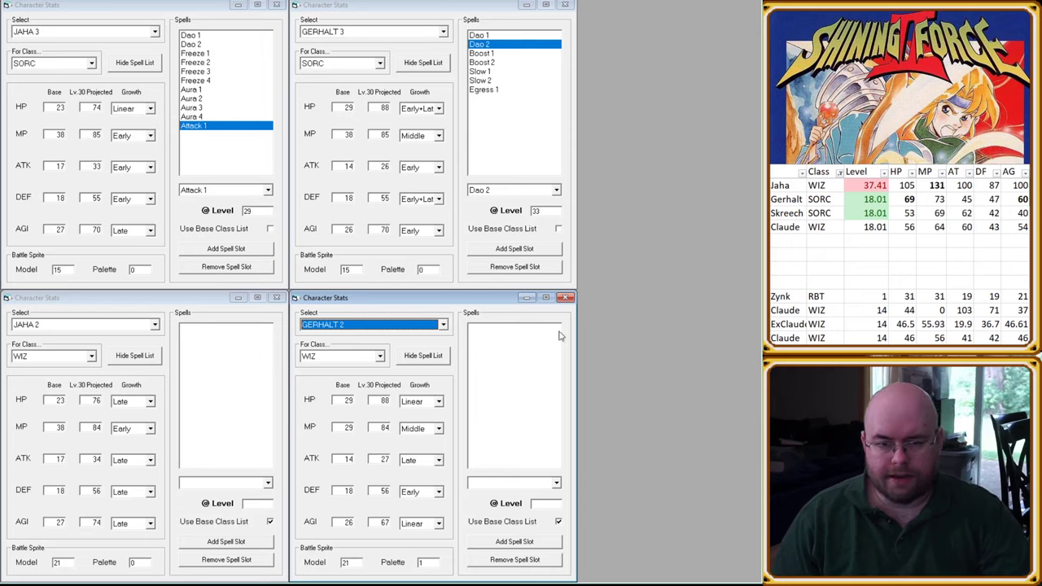
Step: Compare the level 30 projected AGI and MP of the wizard and sorcerer versions of Jaha and Gerhalt
{"action": "left_click", "coordinate": [95, 522]}
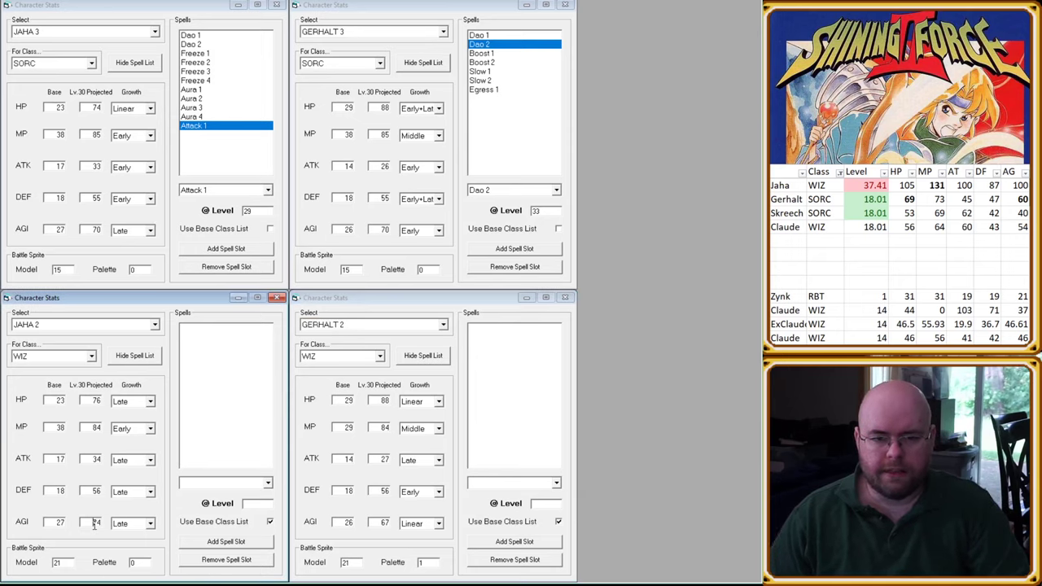
{"action": "left_click", "coordinate": [91, 228]}
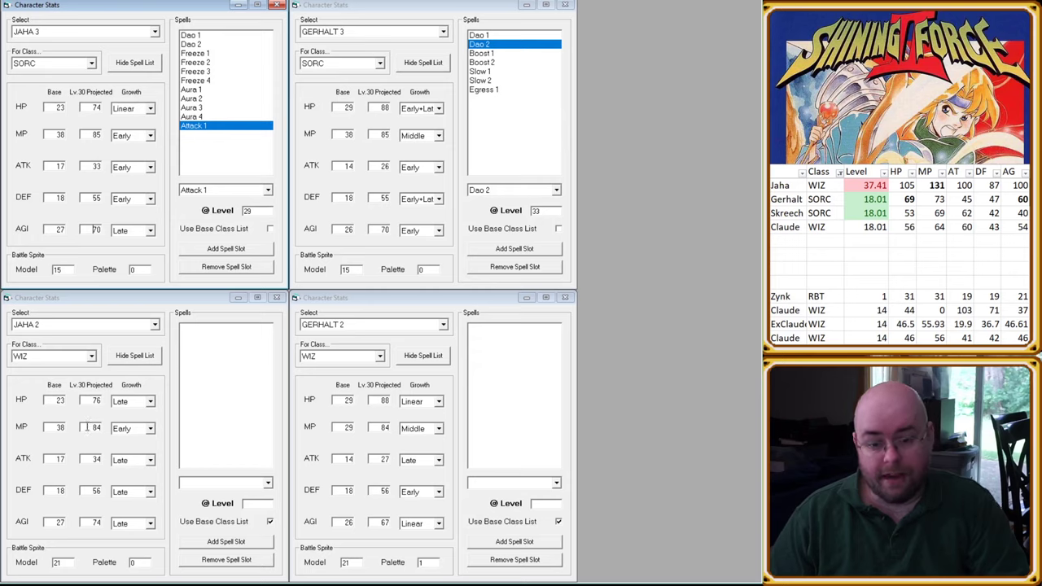
{"action": "left_click", "coordinate": [87, 427]}
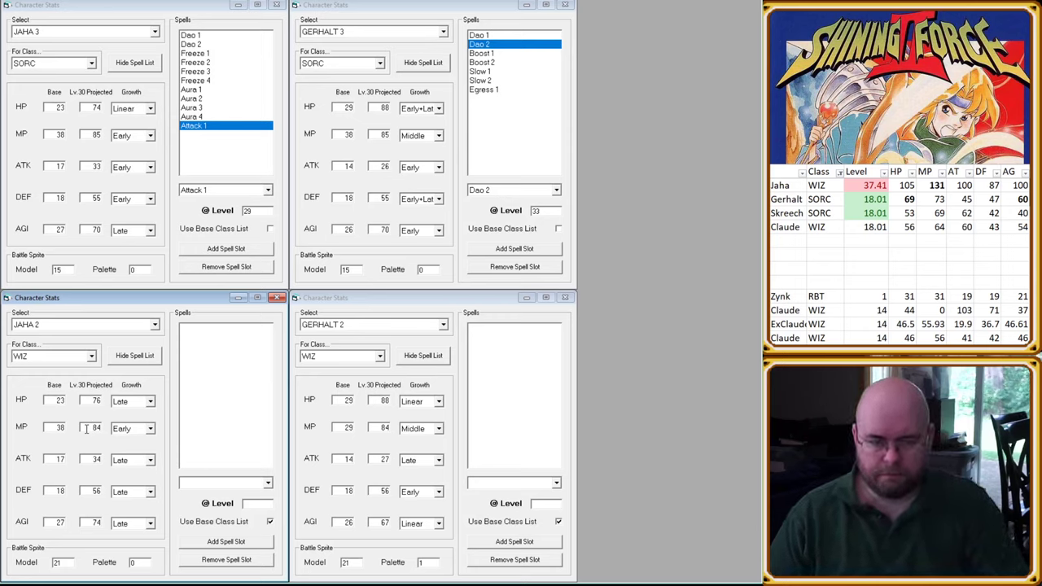
{"action": "double_click", "coordinate": [87, 428]}
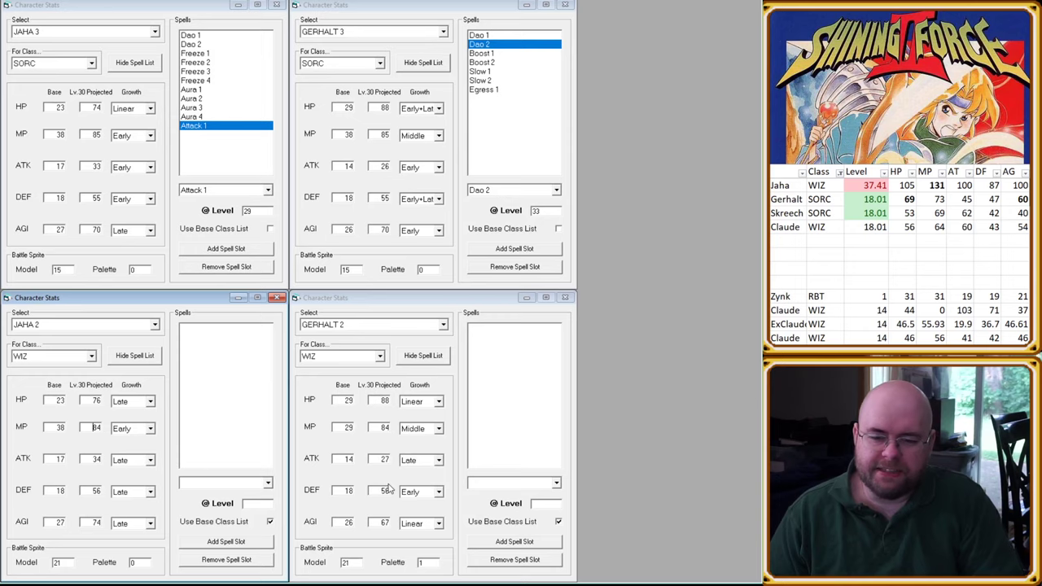
{"action": "left_click", "coordinate": [385, 521]}
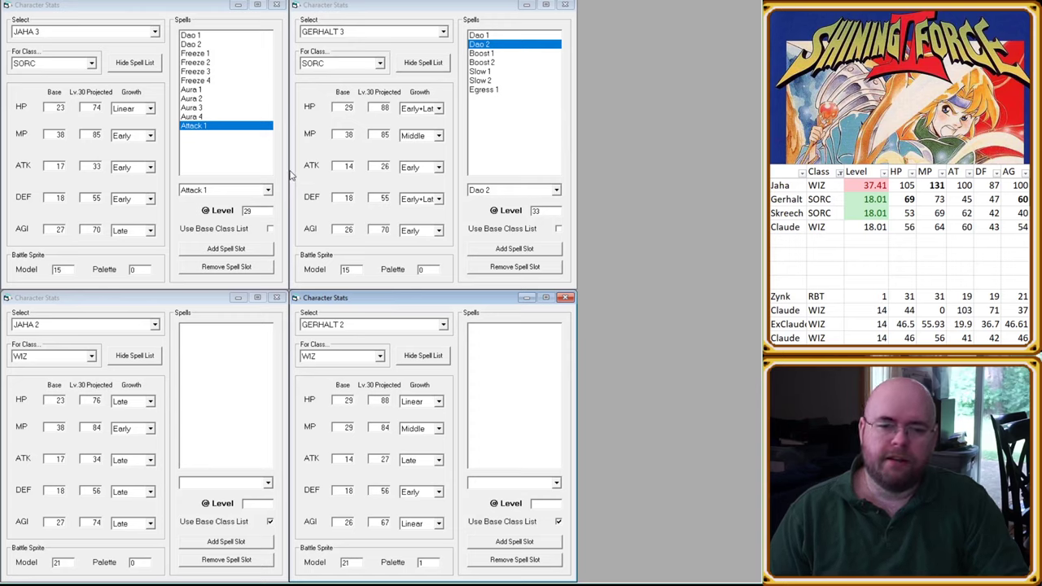
{"action": "left_click", "coordinate": [92, 134]}
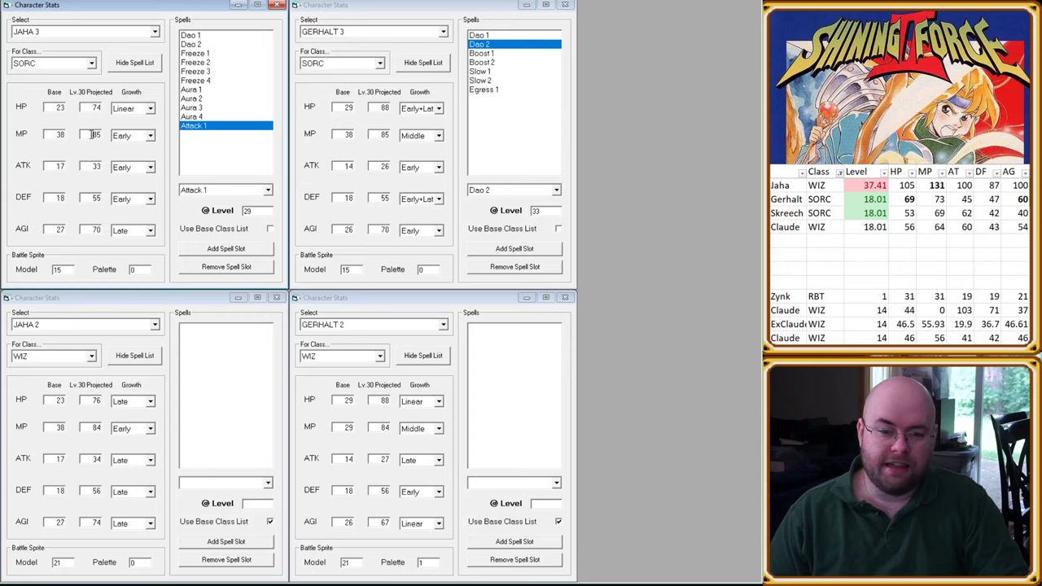
{"action": "double_click", "coordinate": [381, 134]}
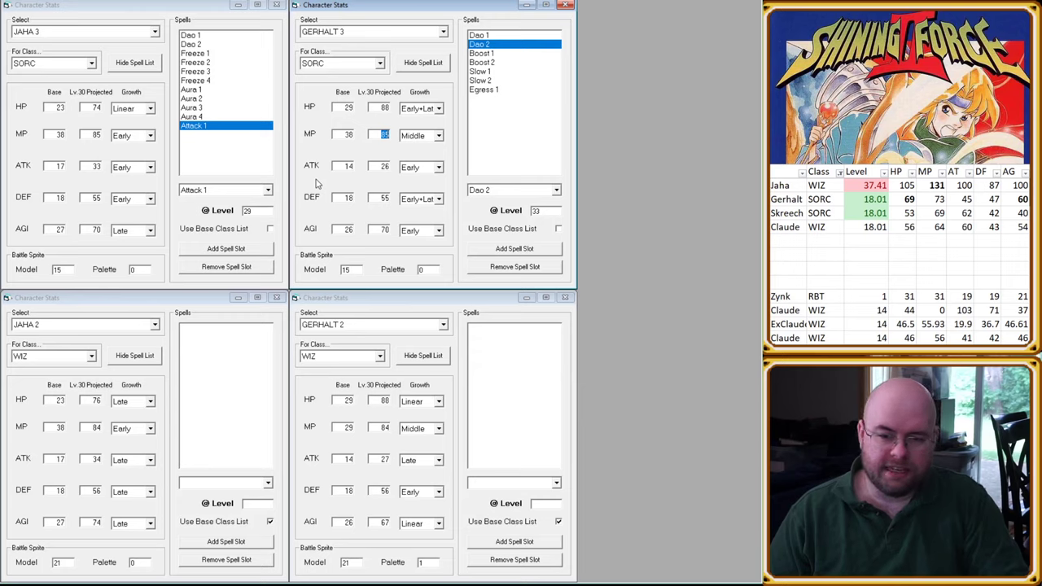
Step: Load the priests KIWI 1 and RICK 1 in place of JAHA 2 and GERHALT 2
{"action": "left_click", "coordinate": [149, 310]}
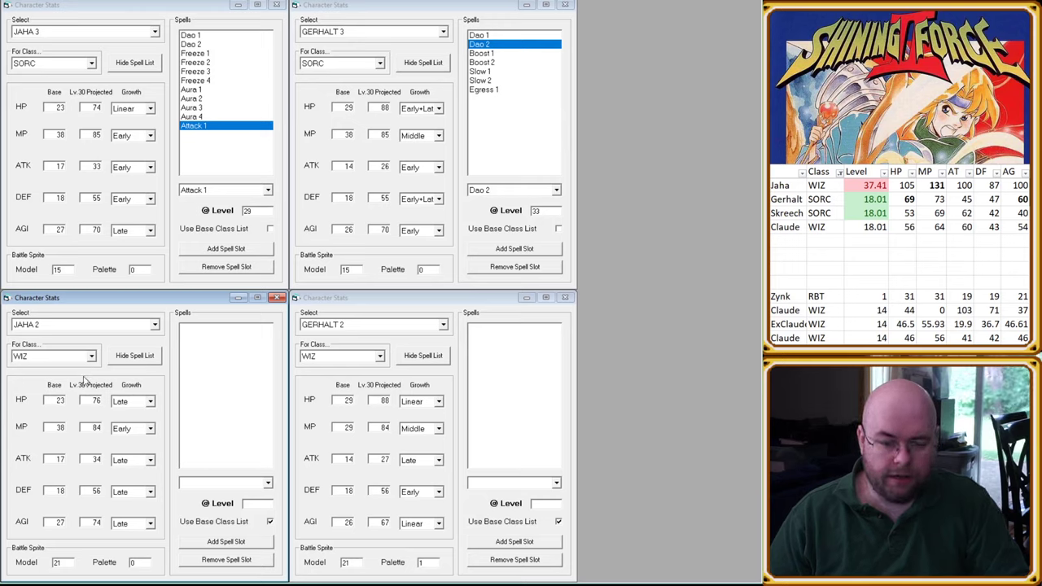
{"action": "key", "text": "Down"}
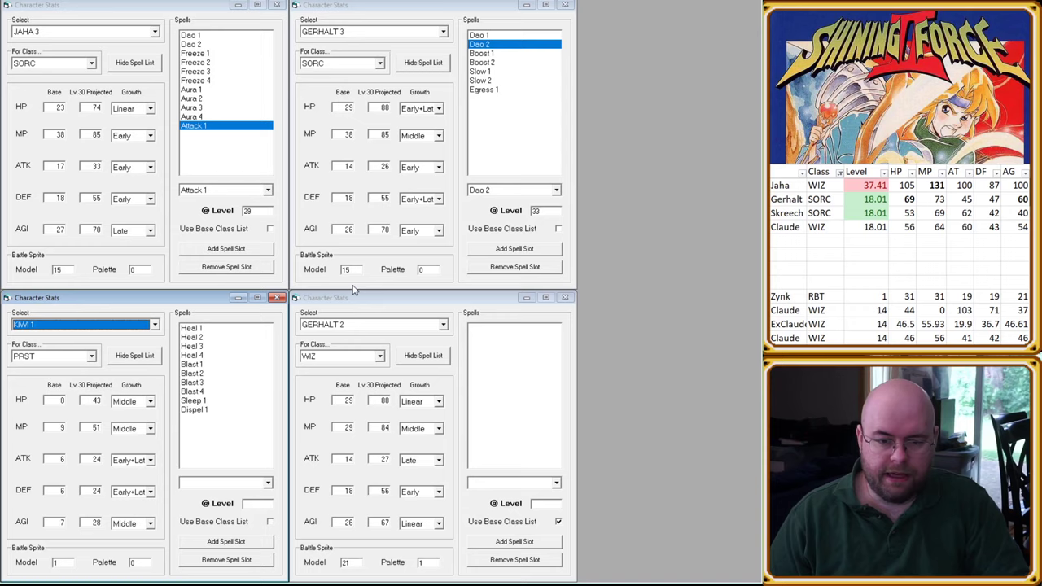
{"action": "left_click", "coordinate": [410, 332]}
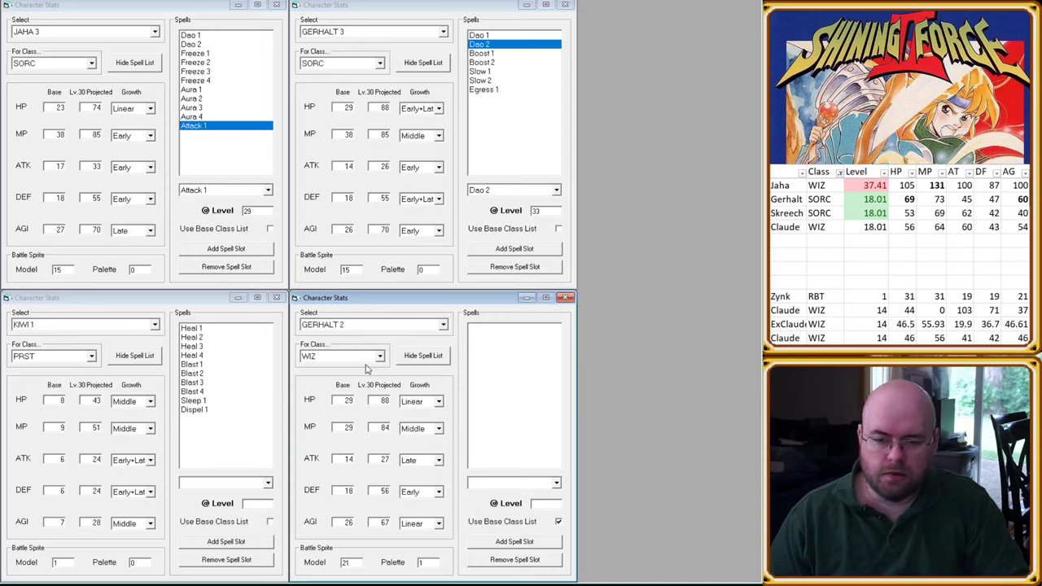
{"action": "key", "text": "r"}
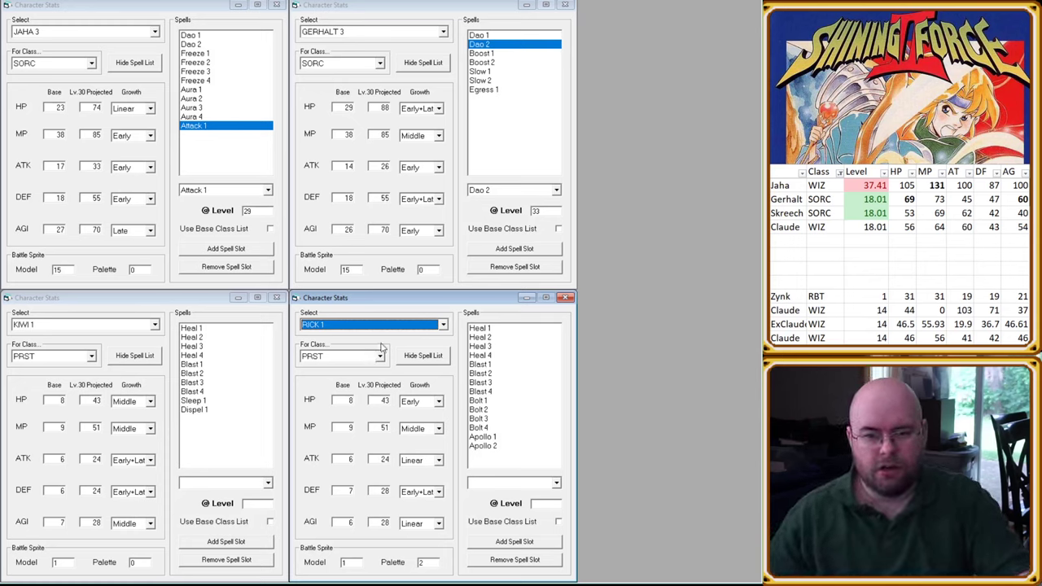
Step: Switch the JAHA 3 stat window to JAHA 2 and the GERHALT 3 window to GERHALT 2
{"action": "left_click", "coordinate": [89, 50]}
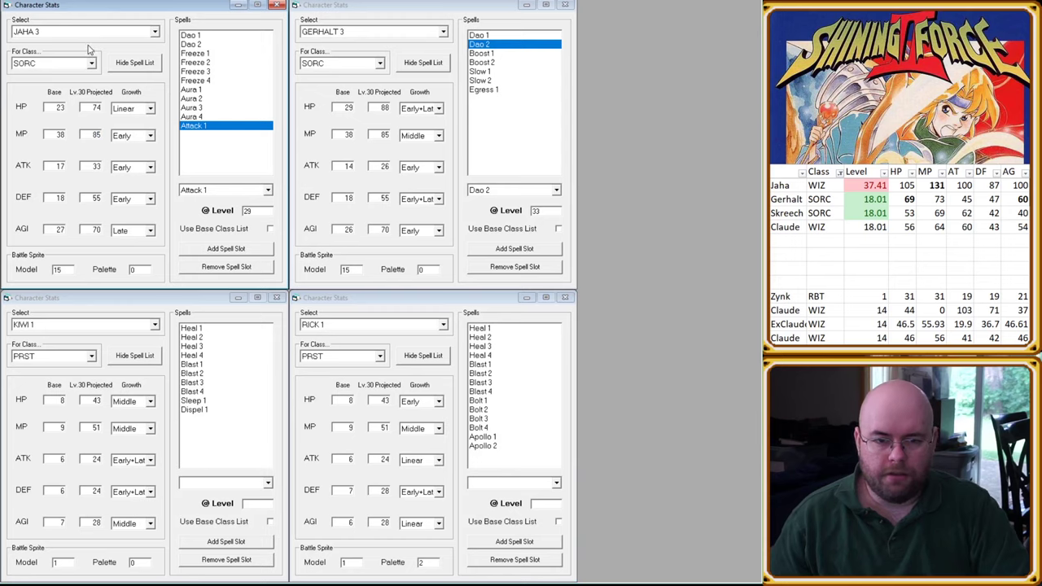
{"action": "scroll", "coordinate": [83, 65], "scroll_direction": "up", "scroll_amount": 1}
{"action": "left_click", "coordinate": [408, 30]}
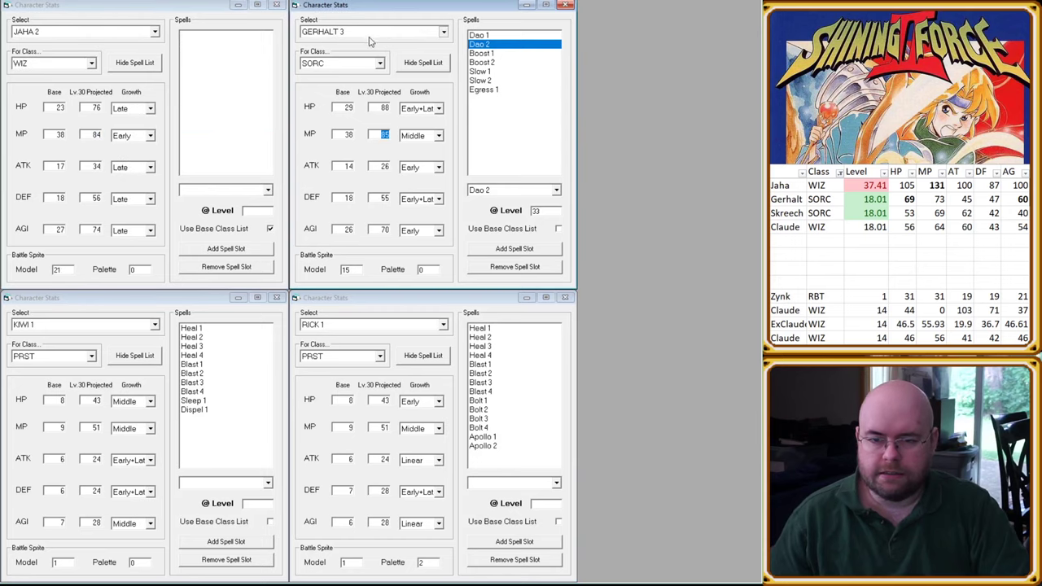
{"action": "scroll", "coordinate": [355, 63], "scroll_direction": "up", "scroll_amount": 1}
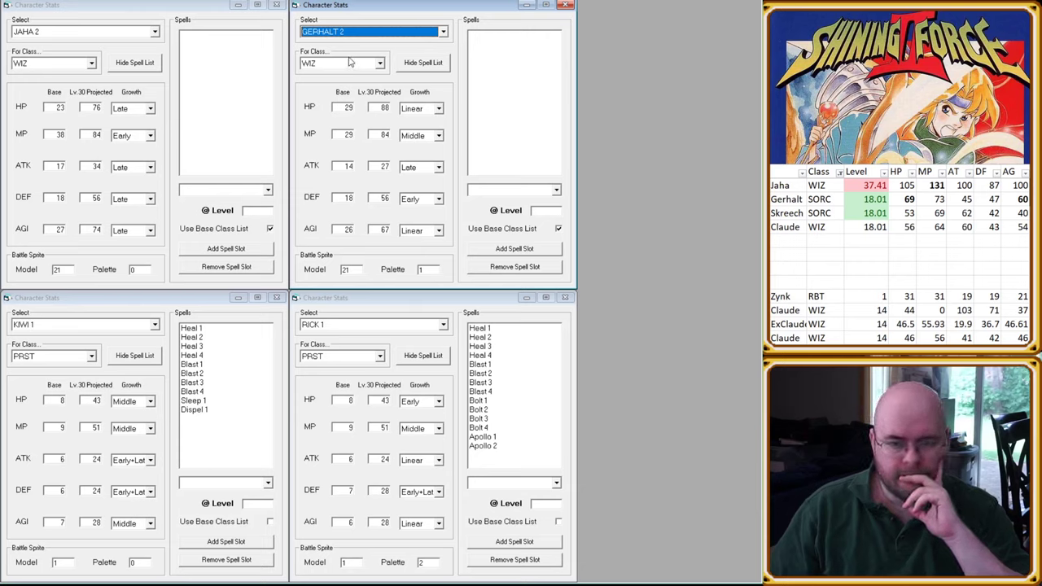
Step: Switch the JAHA 2 and GERHALT 2 stat windows back to the mage versions JAHA 1 and GERHALT 1
{"action": "left_click", "coordinate": [67, 46]}
{"action": "scroll", "coordinate": [57, 65], "scroll_direction": "up", "scroll_amount": 1}
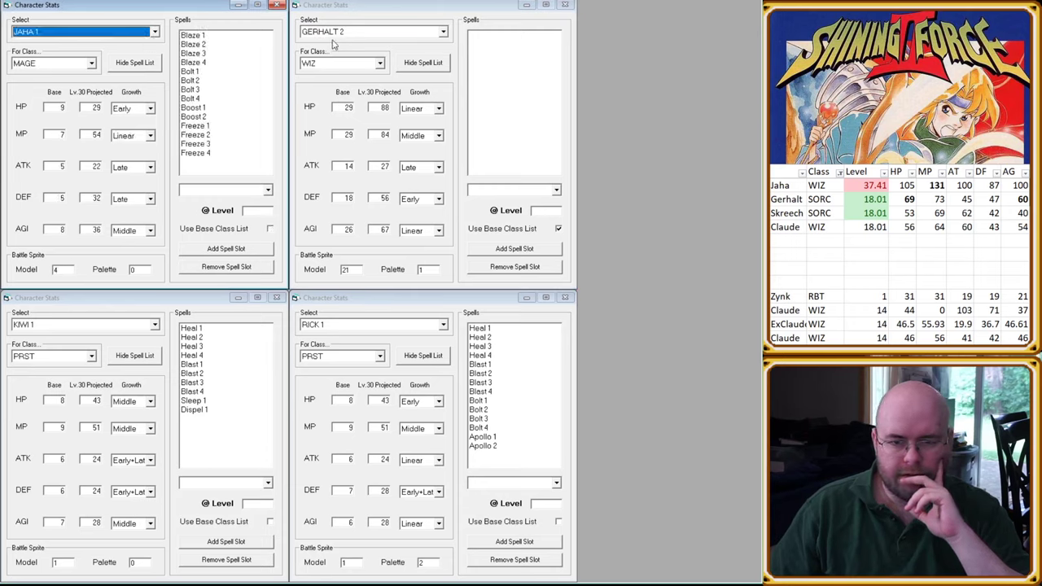
{"action": "left_click", "coordinate": [335, 46]}
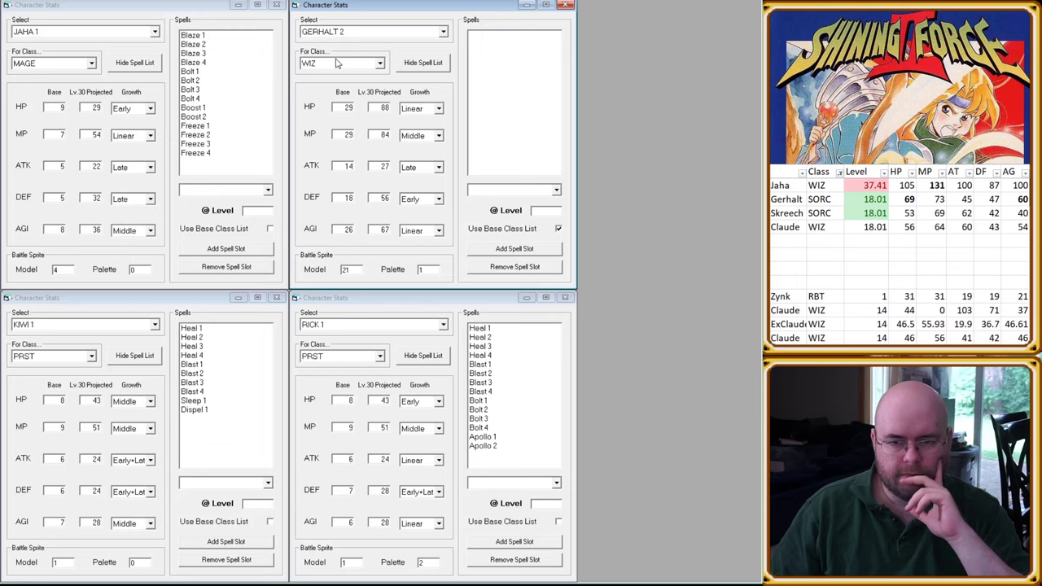
{"action": "scroll", "coordinate": [337, 62], "scroll_direction": "up", "scroll_amount": 1}
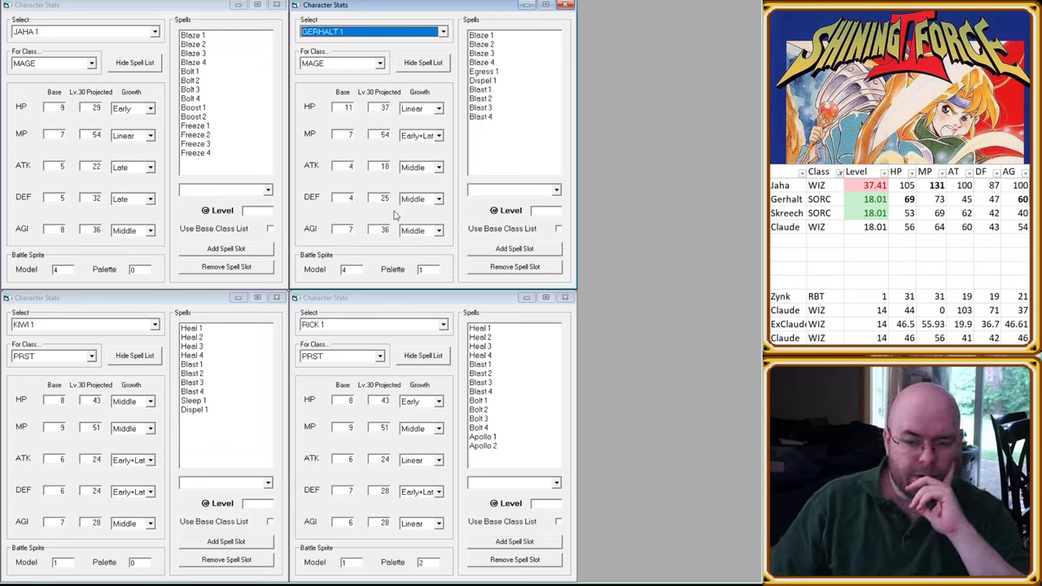
Step: Compare the learning levels of Rick's Apollo 2 and Bolt 4 with those of Jaha's Blaze 4 and Bolt 4
{"action": "left_click", "coordinate": [480, 447]}
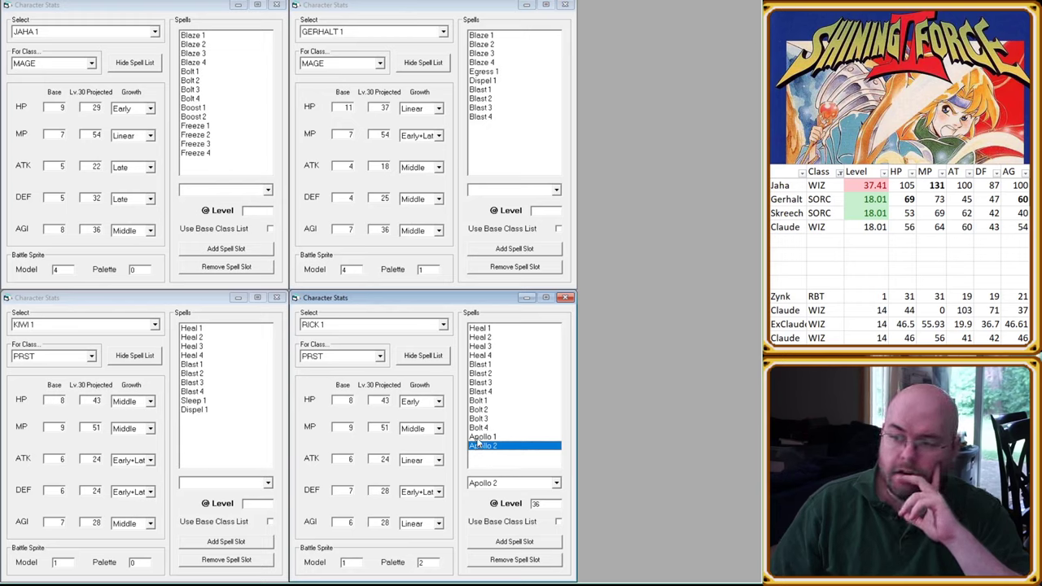
{"action": "left_click", "coordinate": [196, 62]}
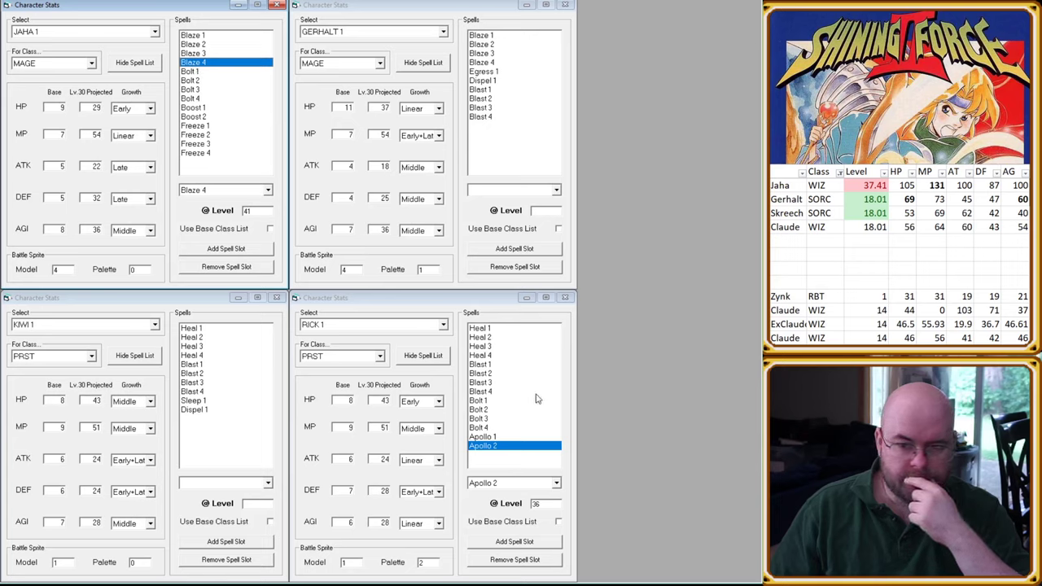
{"action": "left_click", "coordinate": [495, 429]}
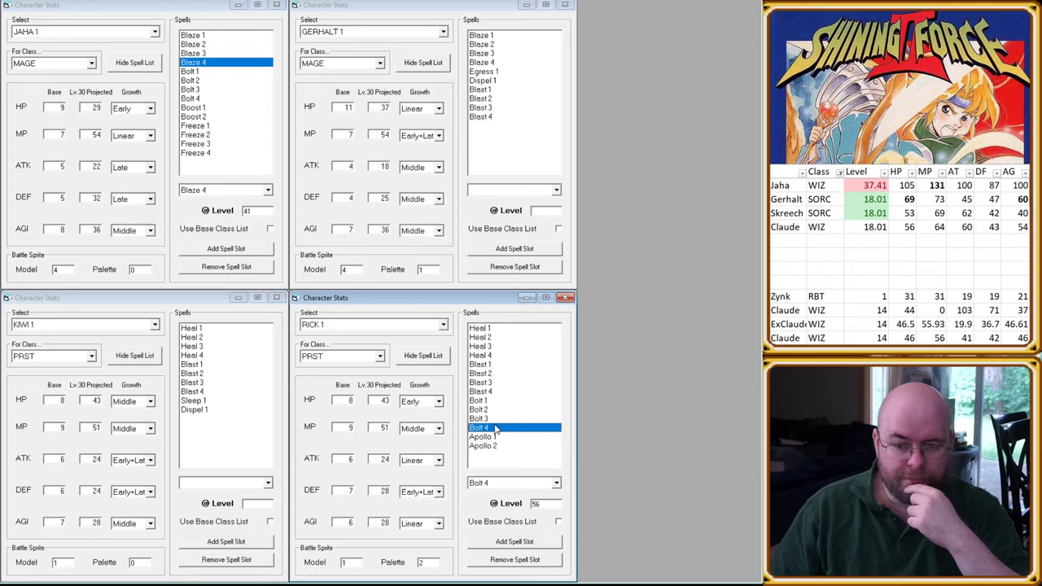
{"action": "left_click", "coordinate": [200, 99]}
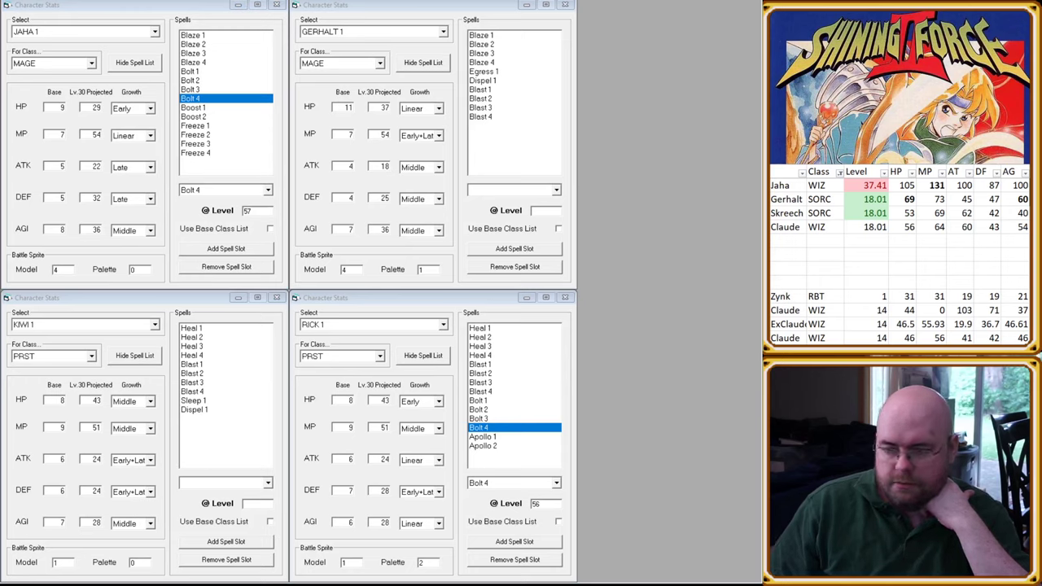
Step: Include the MMNK and VICR characters in the party table, and check the learning levels of Rick's attack and healing spells against Jaha's Freeze 2
{"action": "left_click", "coordinate": [966, 212]}
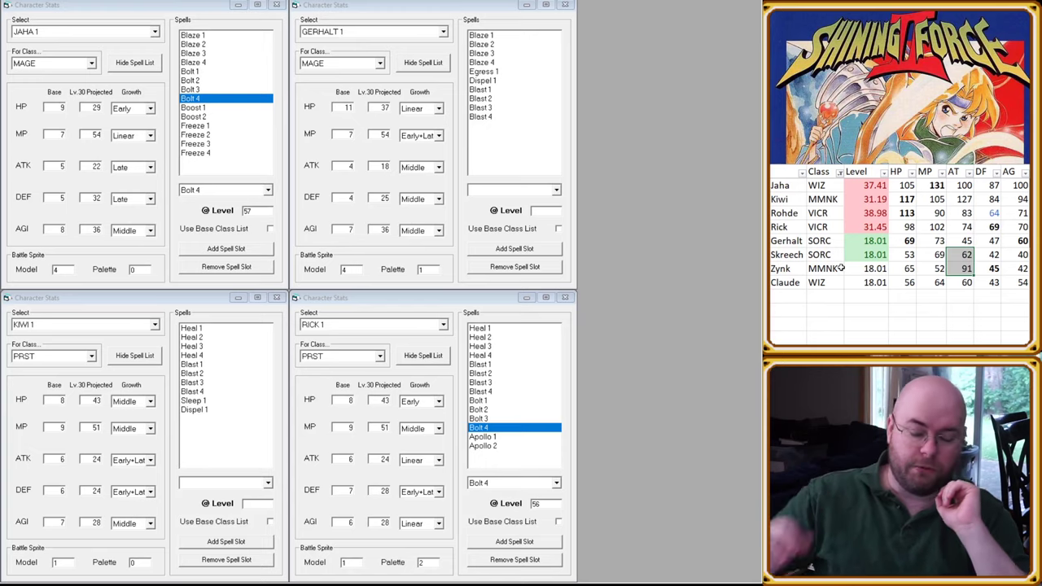
{"action": "left_click", "coordinate": [495, 418]}
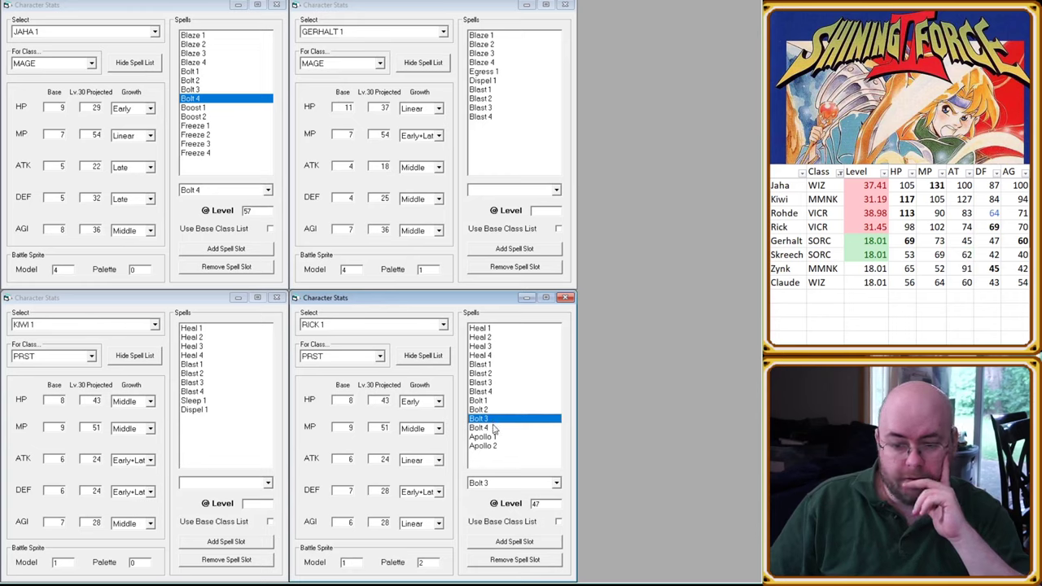
{"action": "left_click", "coordinate": [494, 427]}
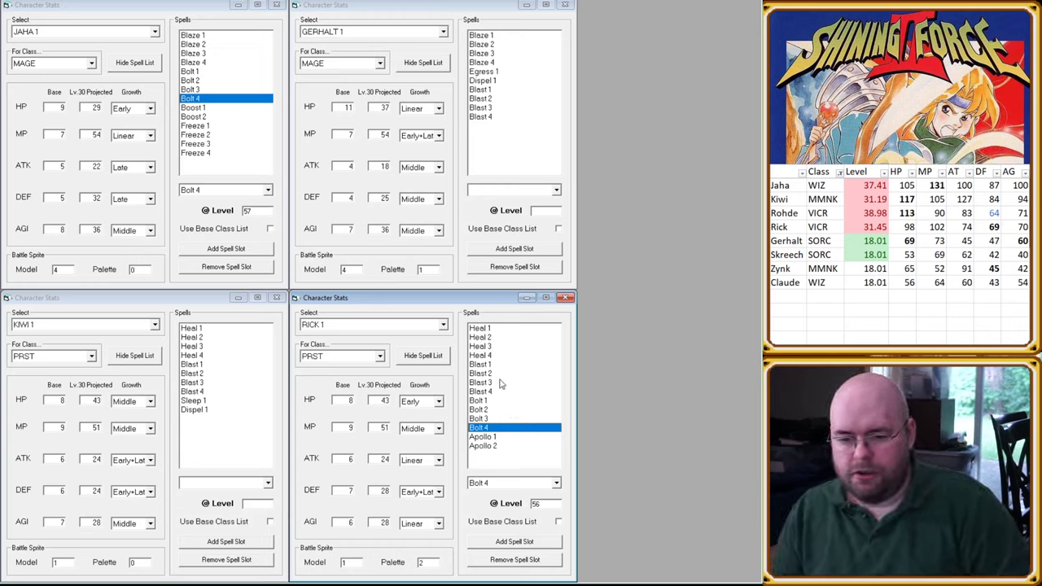
{"action": "left_click_drag", "start_coordinate": [501, 384], "coordinate": [496, 449]}
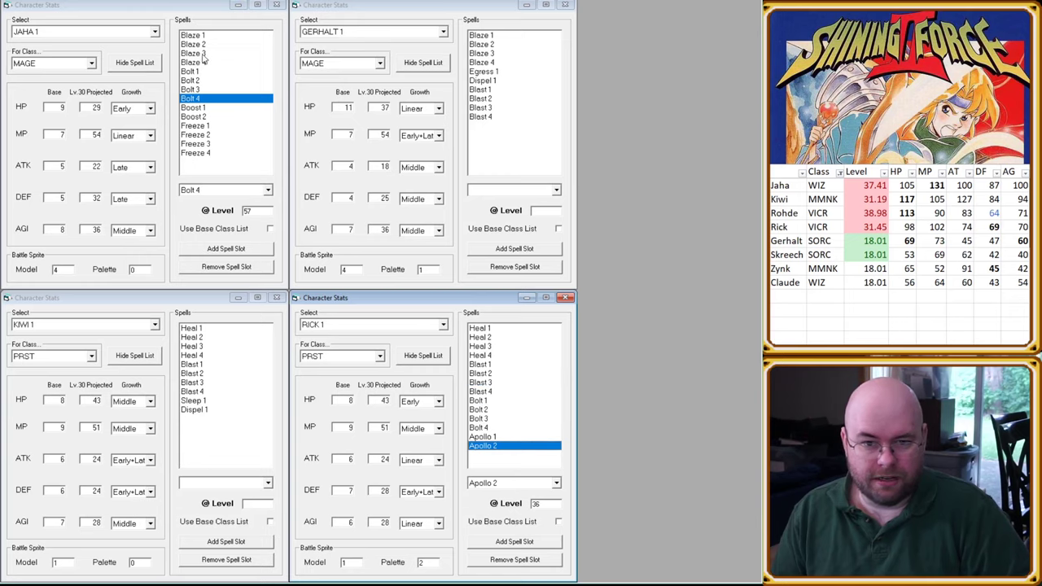
{"action": "left_click", "coordinate": [201, 135]}
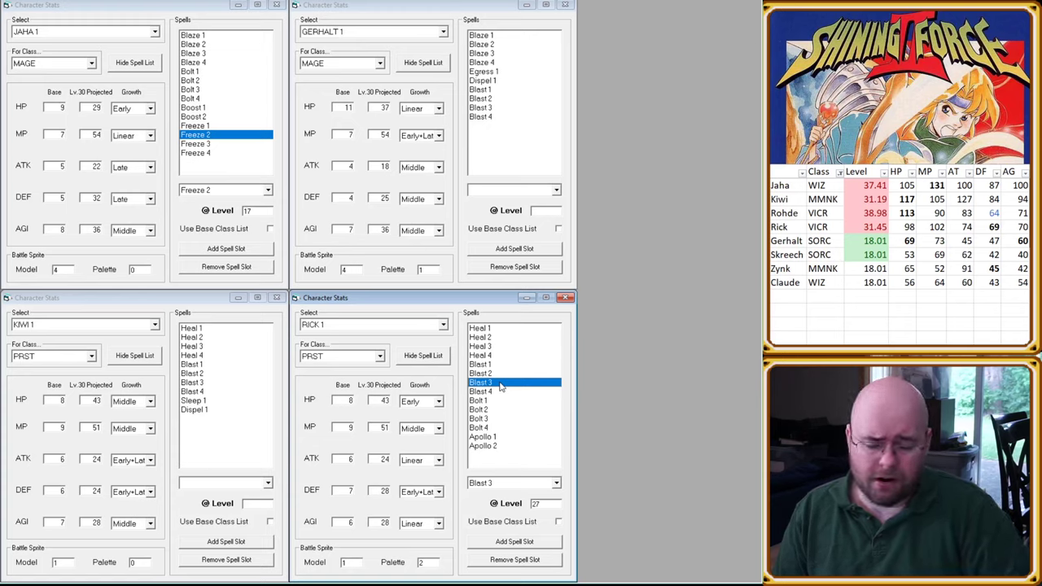
{"action": "left_click", "coordinate": [480, 356]}
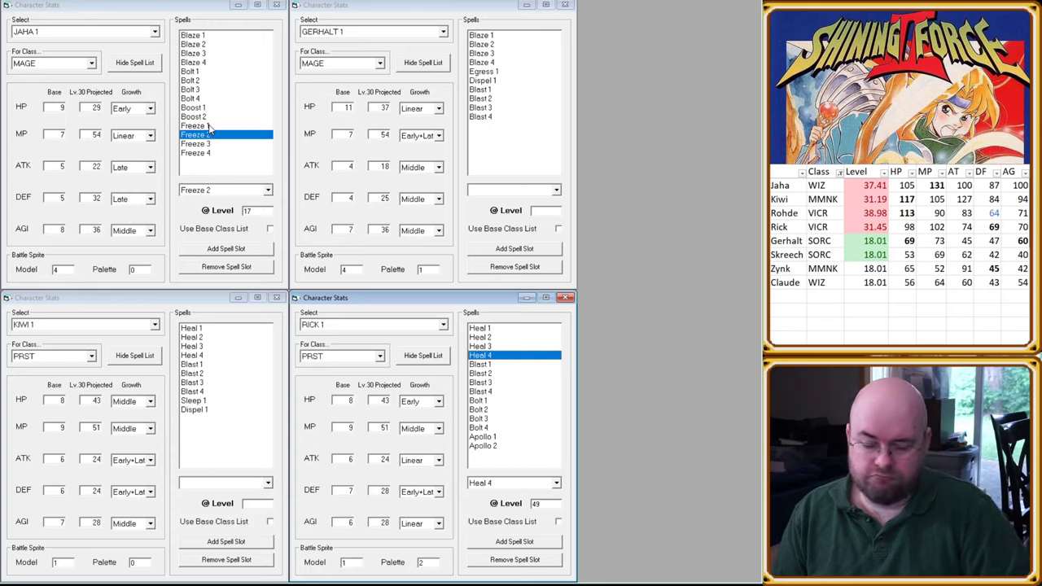
Step: Check the learning levels of Kiwi's Heal 3, Blast 2, Dispel 1 and Heal 1 spells
{"action": "left_click", "coordinate": [218, 450]}
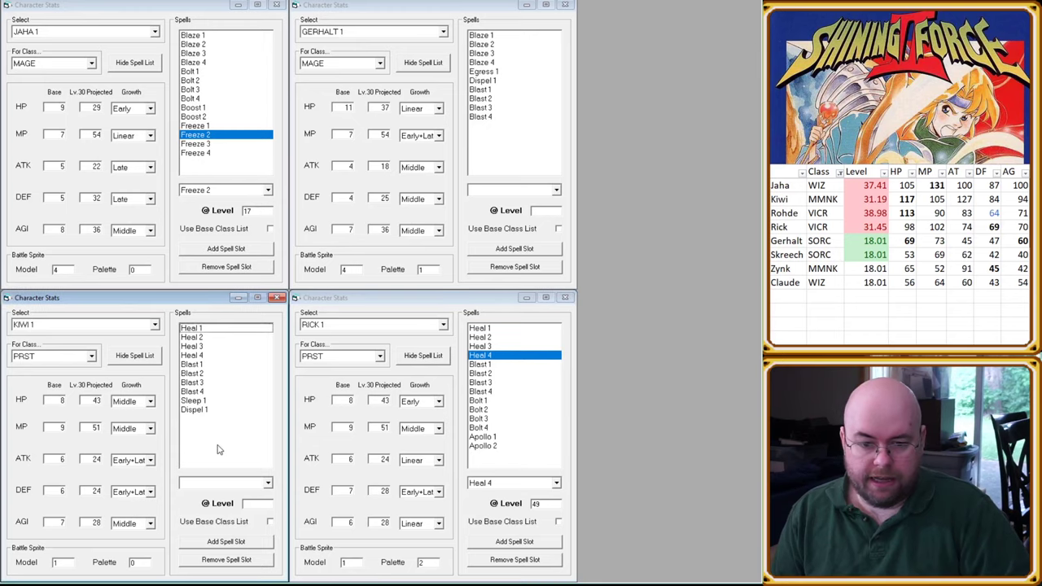
{"action": "left_click", "coordinate": [199, 346]}
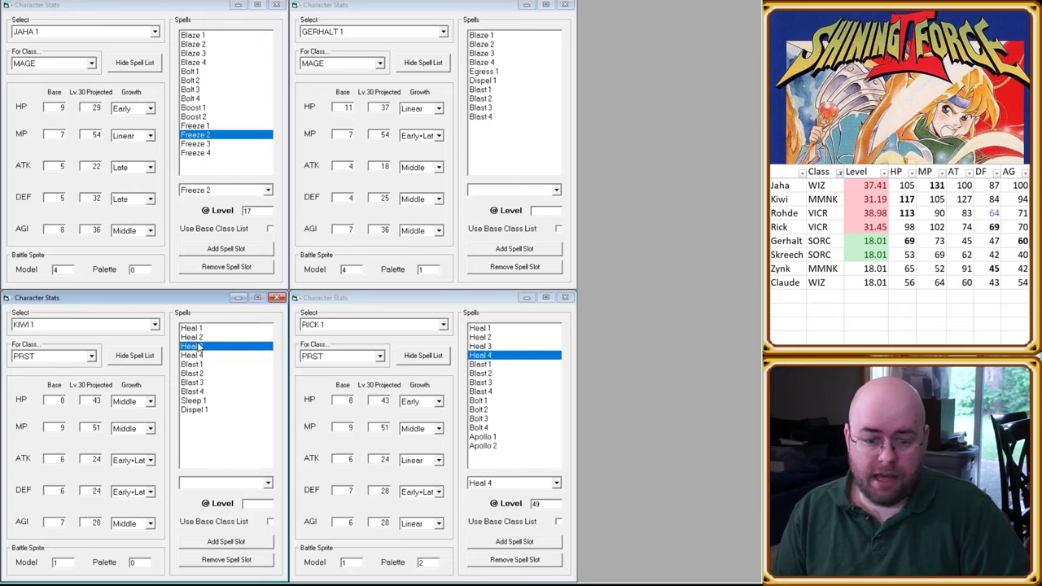
{"action": "left_click", "coordinate": [199, 373]}
{"action": "left_click", "coordinate": [201, 411]}
{"action": "left_click", "coordinate": [207, 328]}
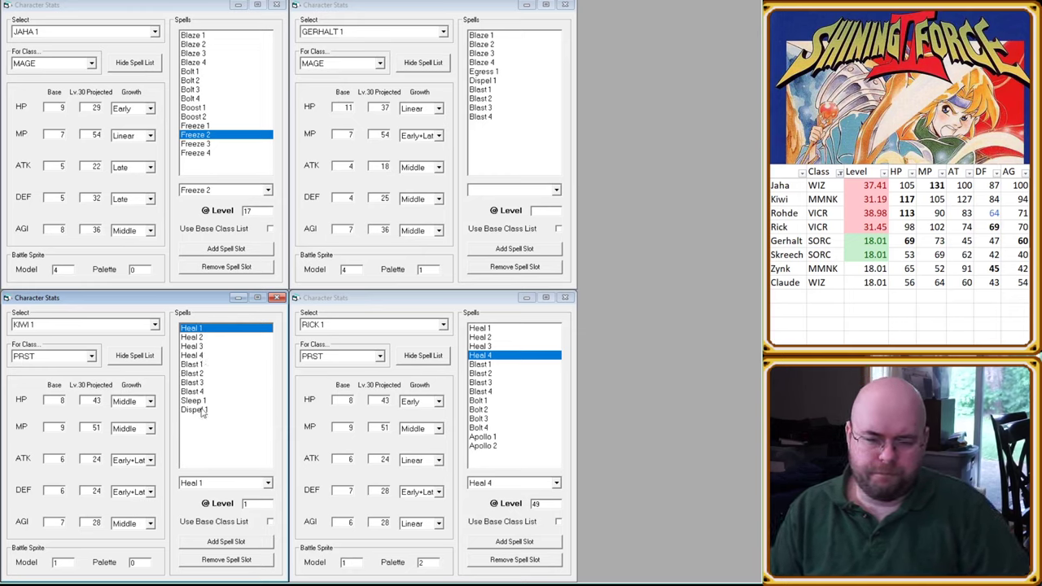
Step: Load ROHDE 1 in place of JAHA 1 and ZYNK 1 in place of GERHALT 1
{"action": "left_click", "coordinate": [82, 32]}
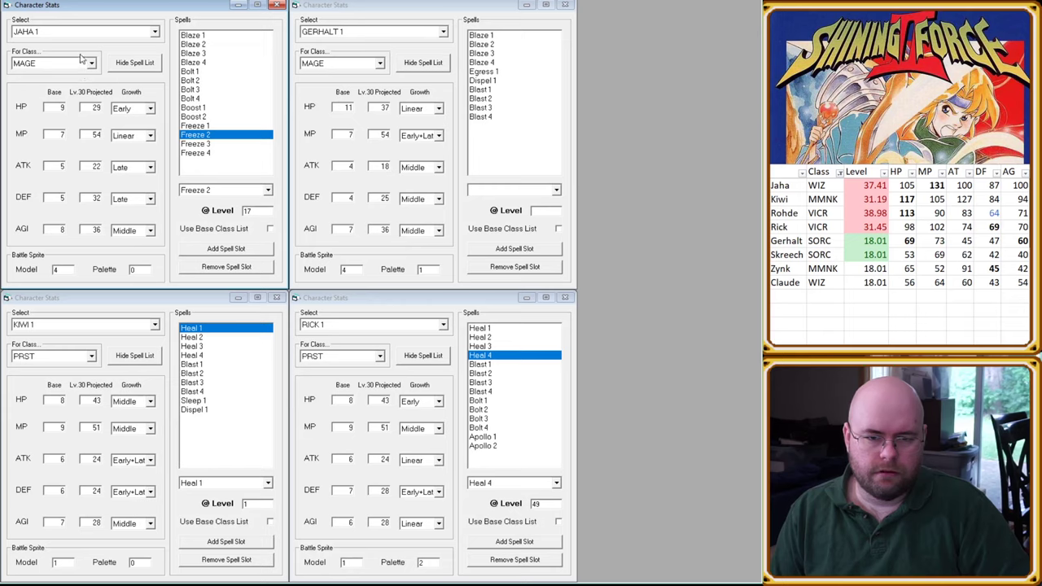
{"action": "scroll", "coordinate": [83, 57], "scroll_direction": "down", "scroll_amount": 2}
{"action": "left_click", "coordinate": [412, 43]}
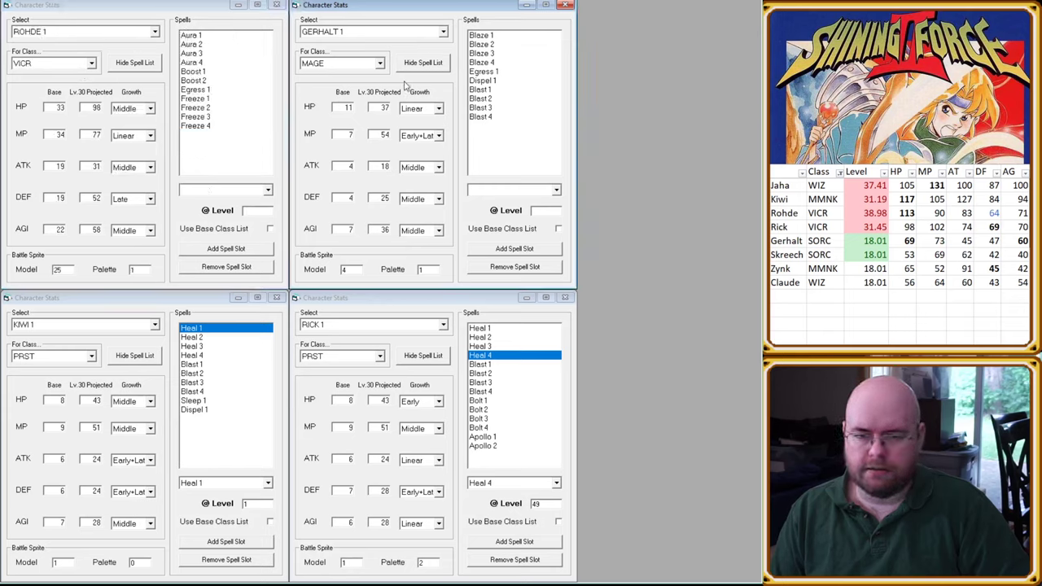
{"action": "scroll", "coordinate": [395, 87], "scroll_direction": "down", "scroll_amount": 2}
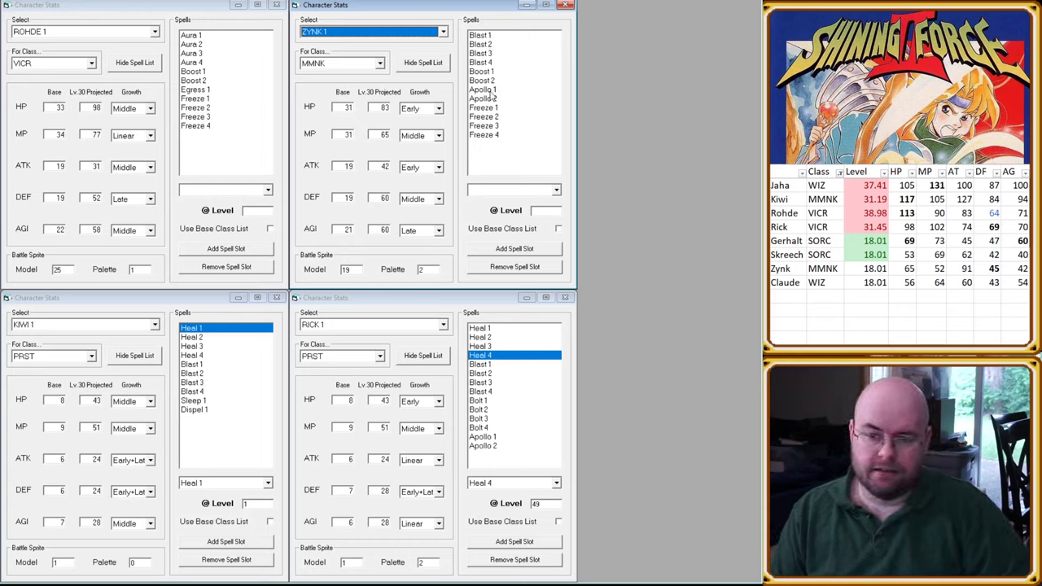
Step: Compare the levels at which Zynk, Kiwi and Rick learn Blast 4
{"action": "left_click", "coordinate": [491, 44]}
{"action": "left_click", "coordinate": [489, 62]}
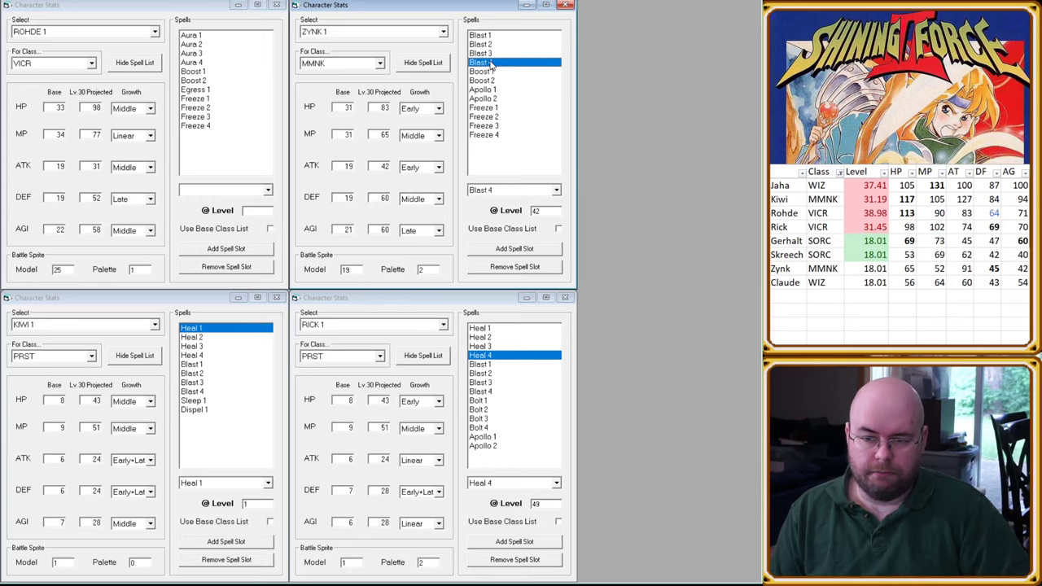
{"action": "left_click", "coordinate": [203, 392]}
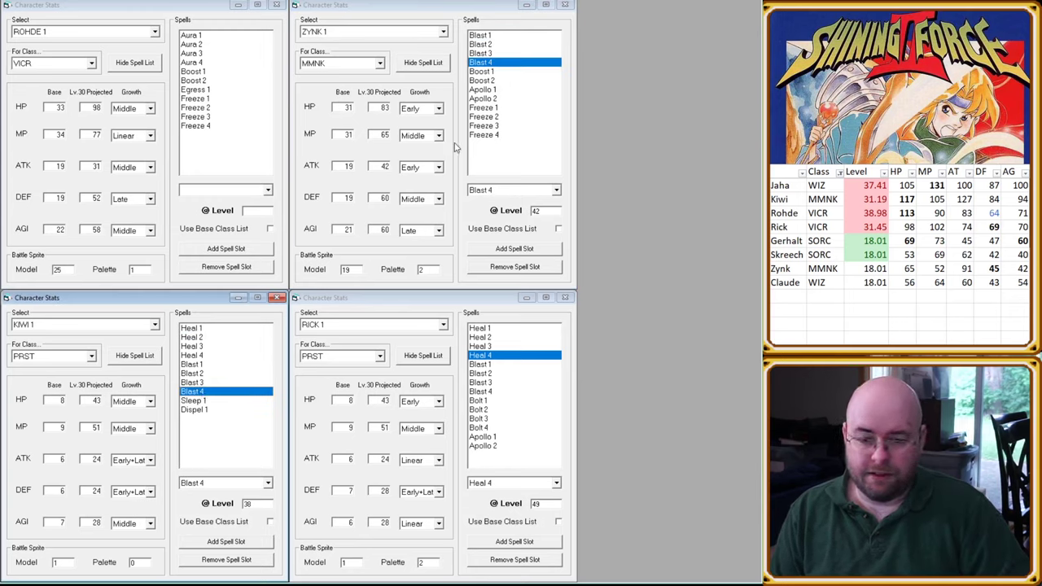
{"action": "left_click", "coordinate": [518, 393]}
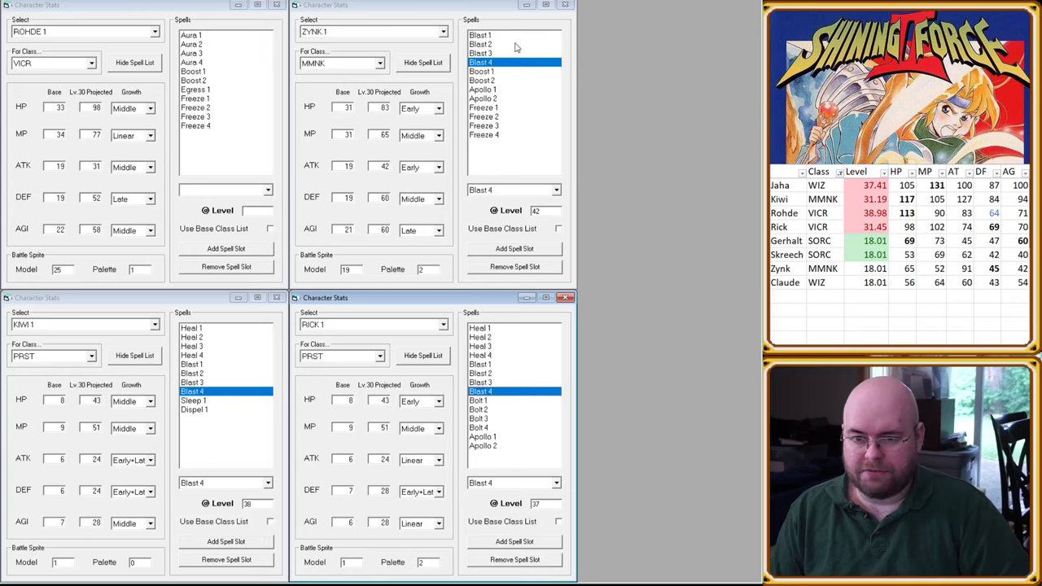
Step: Check the learning levels of Zynk's Freeze 4, Freeze 3, Apollo 2, Blast 2 and Boost 1 spells
{"action": "left_click", "coordinate": [494, 134]}
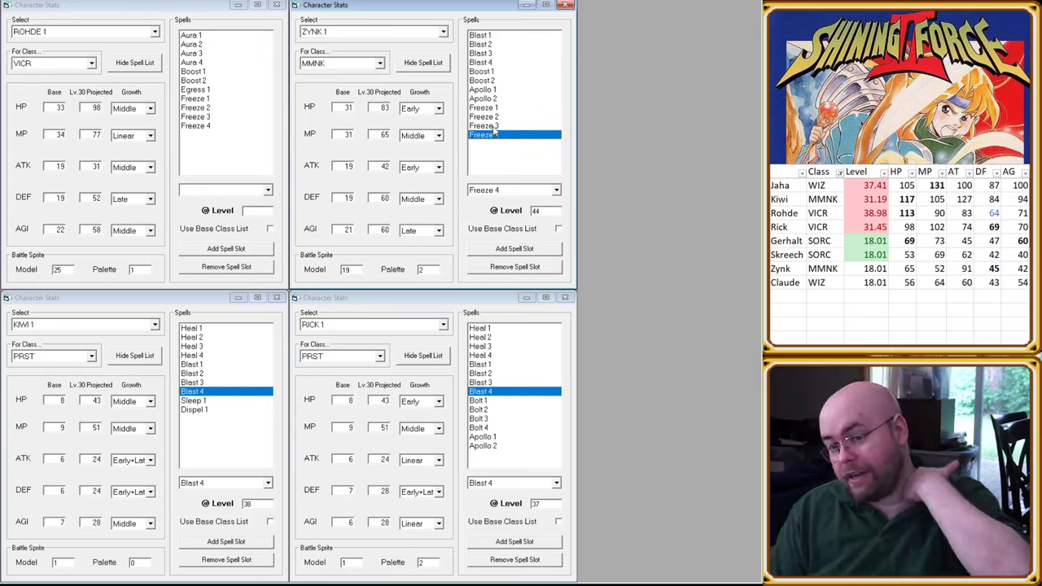
{"action": "left_click", "coordinate": [493, 126]}
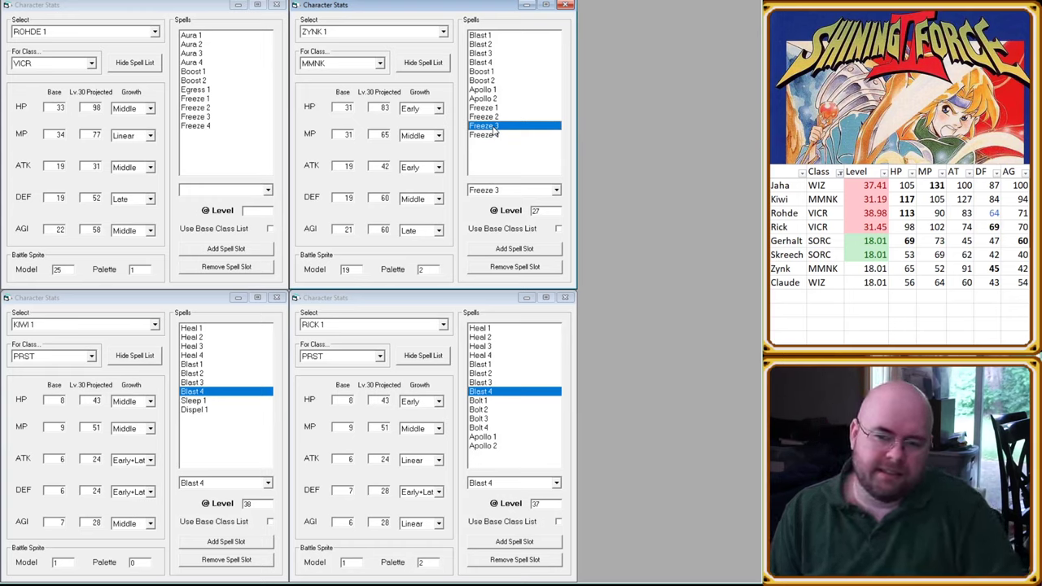
{"action": "left_click", "coordinate": [494, 99]}
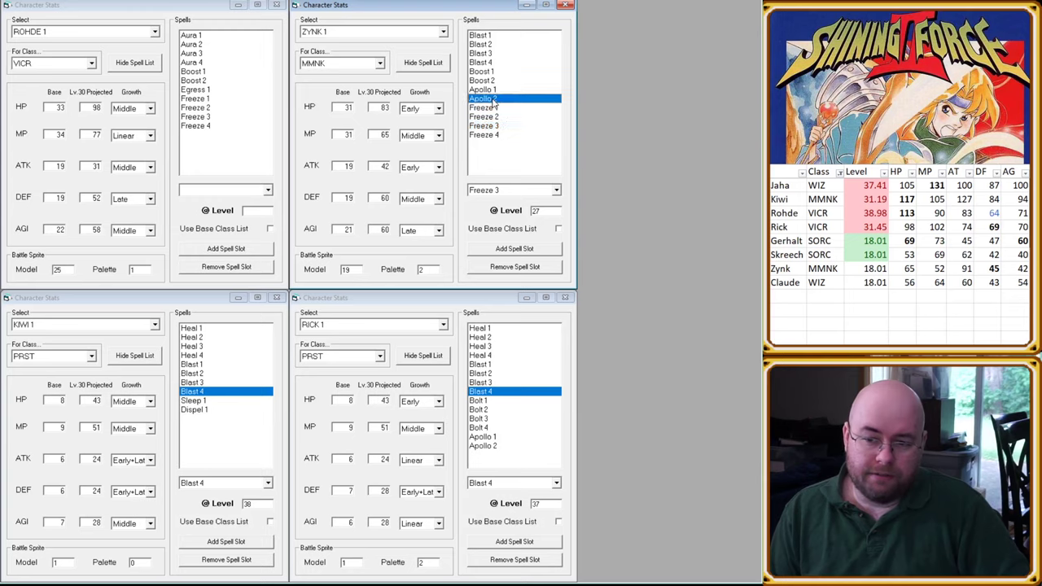
{"action": "left_click", "coordinate": [488, 44]}
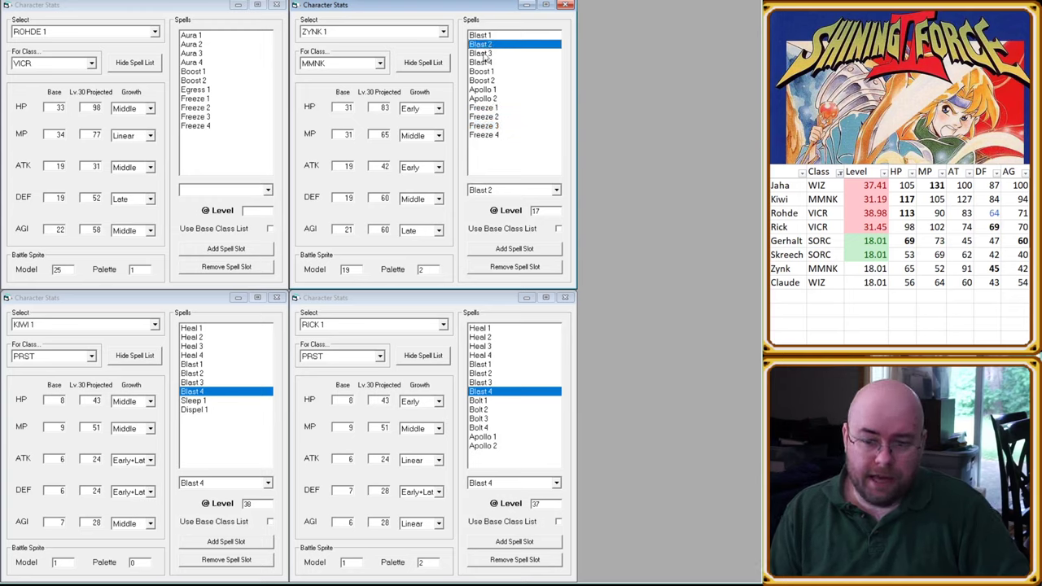
{"action": "left_click", "coordinate": [493, 126]}
{"action": "left_click", "coordinate": [500, 72]}
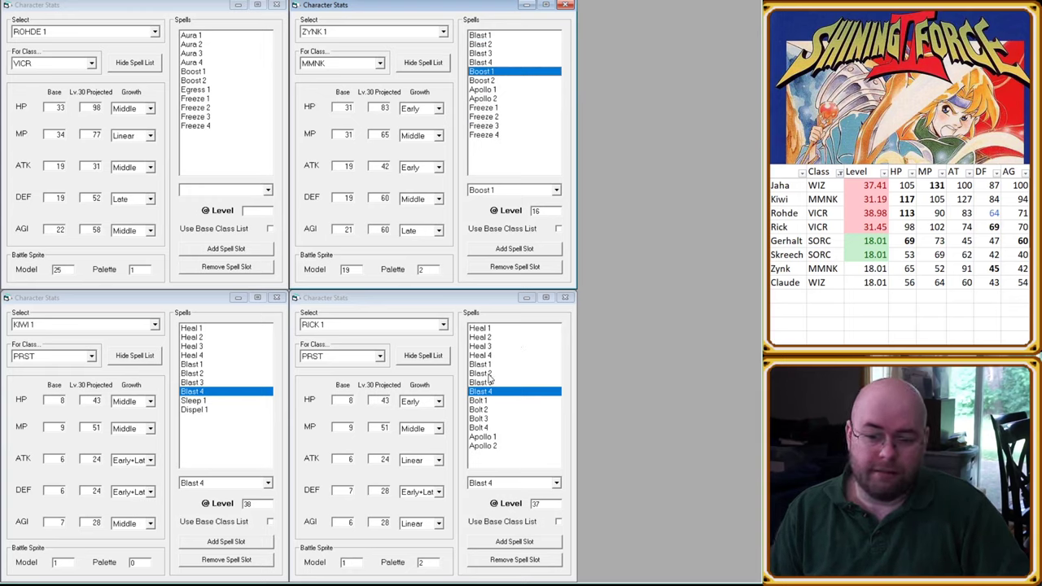
Step: Compare the learning levels of Rick's Apollo 2 and Bolt 4 with those of Zynk's Freeze 3 and Freeze 4
{"action": "left_click", "coordinate": [490, 456]}
{"action": "left_click", "coordinate": [490, 449]}
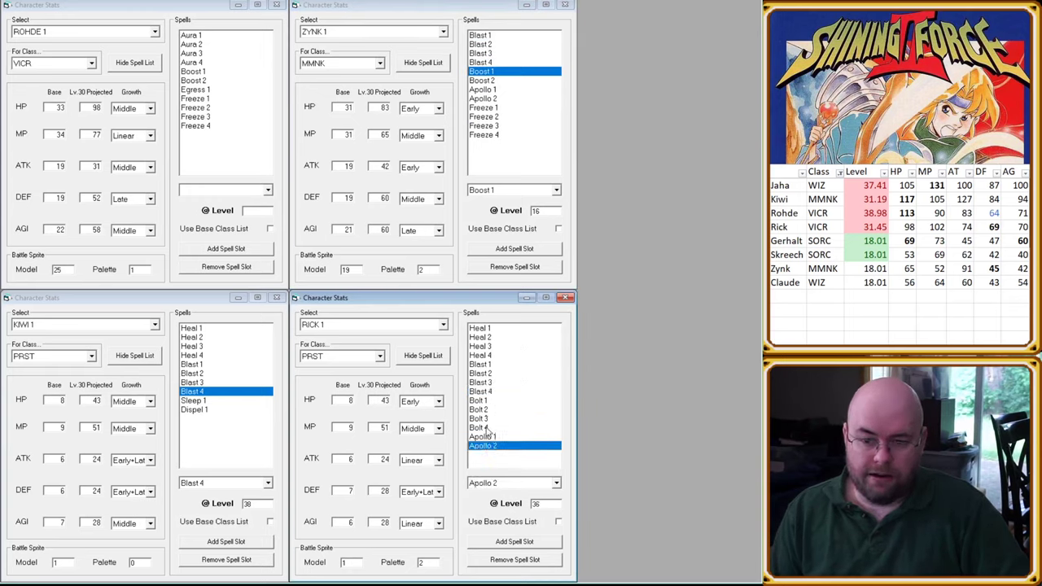
{"action": "left_click", "coordinate": [489, 427]}
{"action": "left_click", "coordinate": [487, 126]}
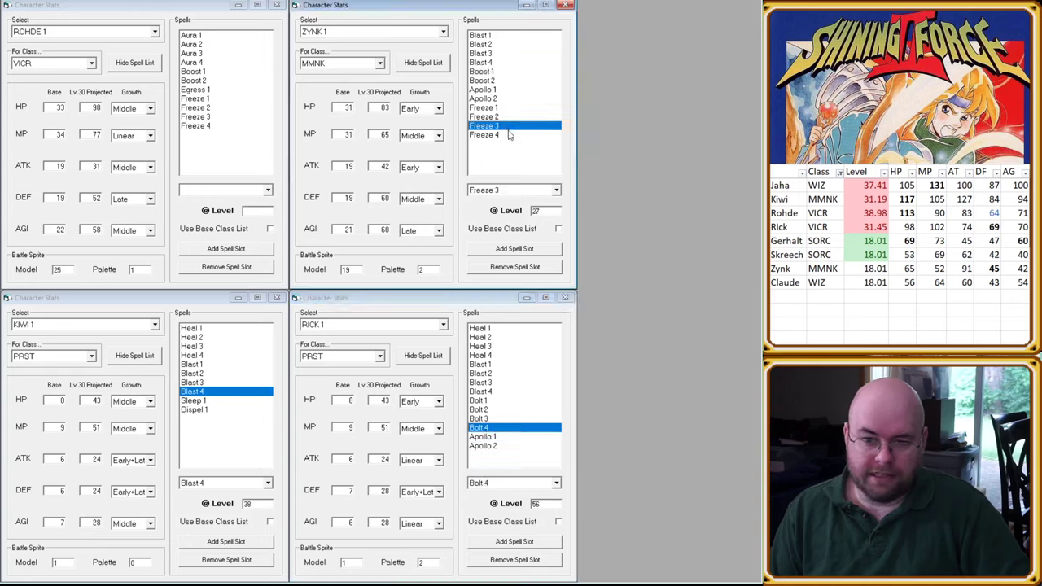
{"action": "left_click", "coordinate": [509, 135]}
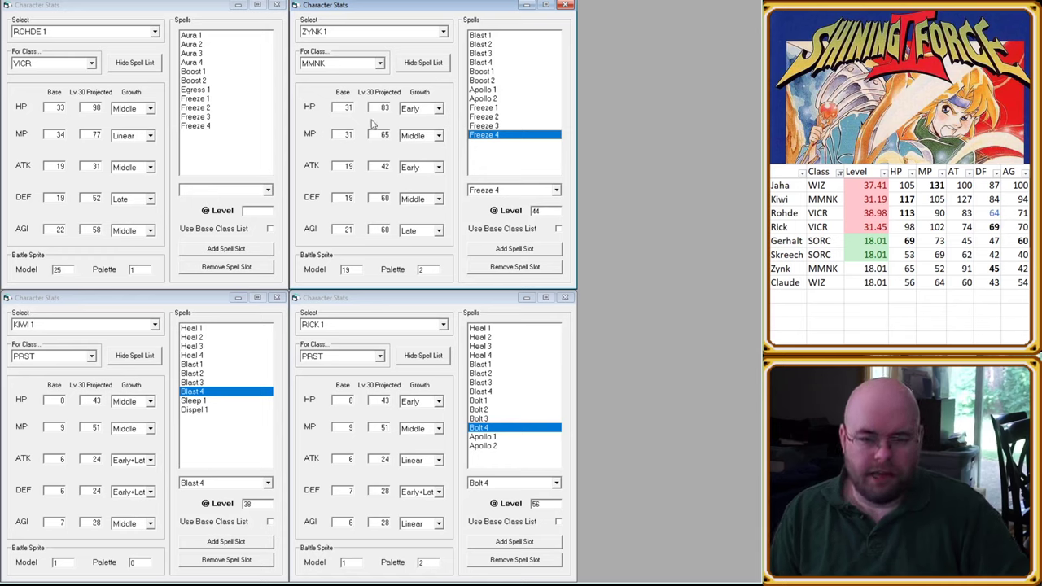
Step: Switch the KIWI 1 and RICK 1 stat windows to the MMNK versions KIWI 3 and RICK 3
{"action": "left_click", "coordinate": [89, 326]}
{"action": "scroll", "coordinate": [87, 359], "scroll_direction": "down", "scroll_amount": 2}
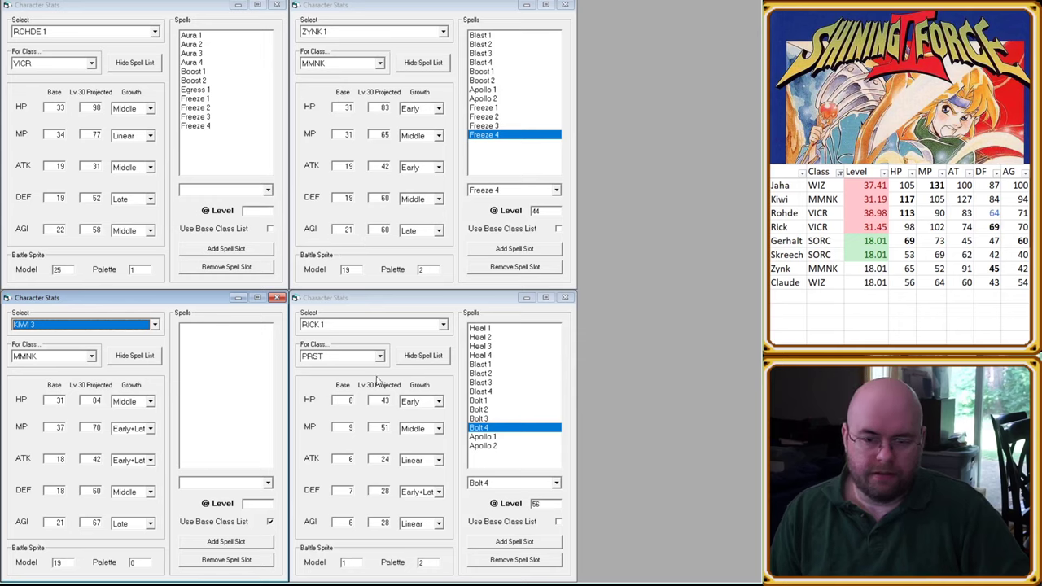
{"action": "left_click", "coordinate": [360, 324]}
{"action": "scroll", "coordinate": [341, 355], "scroll_direction": "down", "scroll_amount": 2}
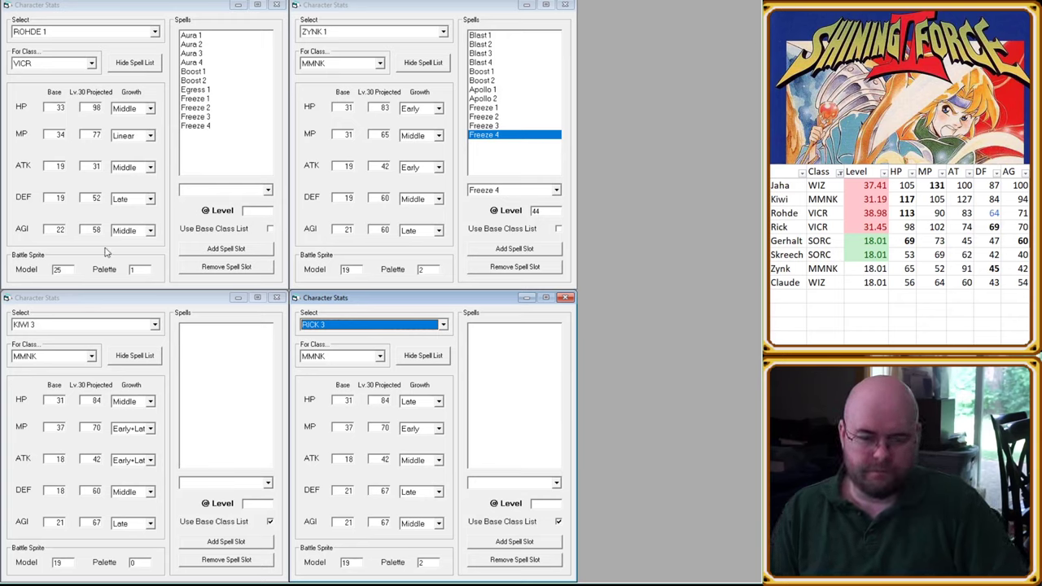
Step: Switch the RICK 3 and KIWI 3 stat windows to the VICR versions RICK 2 and KIWI 2
{"action": "left_click", "coordinate": [379, 327]}
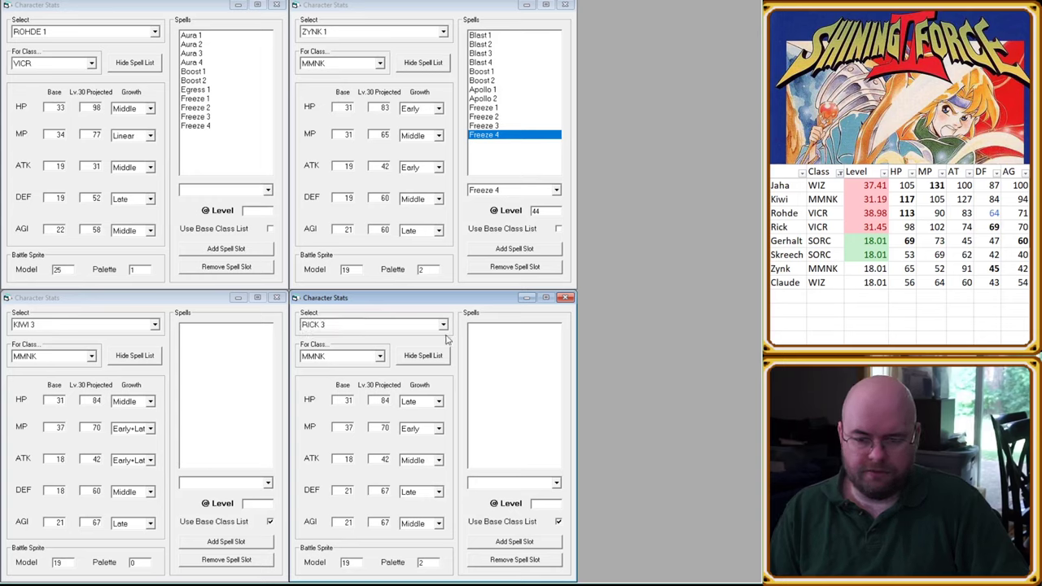
{"action": "key", "text": "Up"}
{"action": "left_click", "coordinate": [67, 328]}
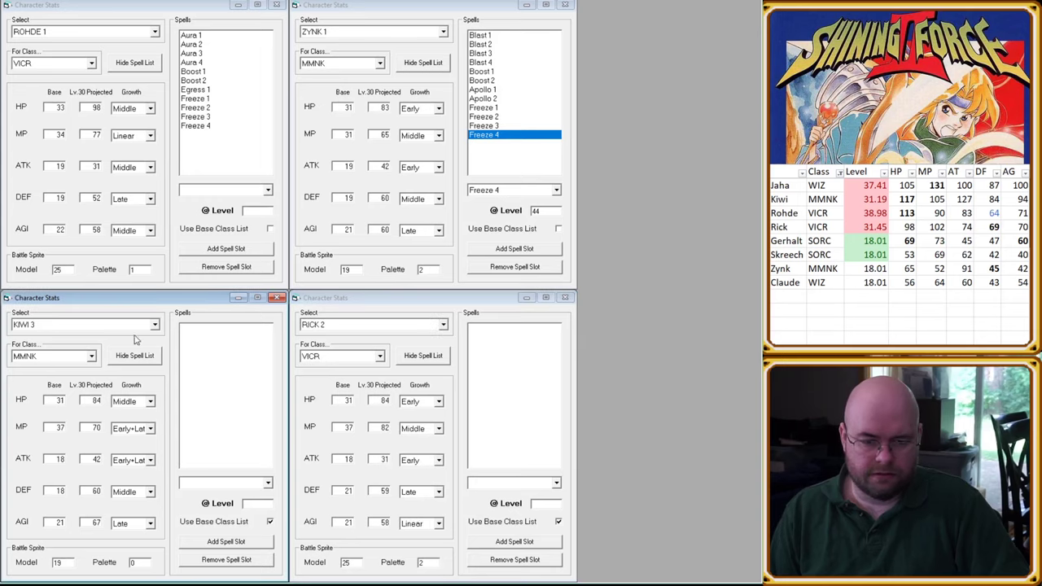
{"action": "key", "text": "Up"}
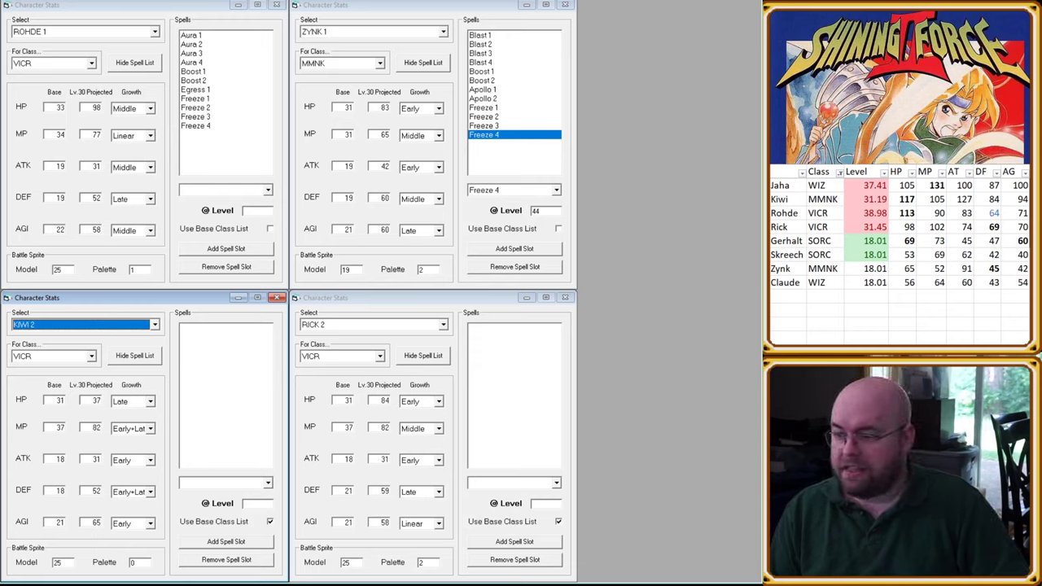
Step: Compare the MP of Rohde, Rick, Kiwi and Jaha in the stats table and check the learning level of Rohde's Aura 4
{"action": "left_click", "coordinate": [938, 213]}
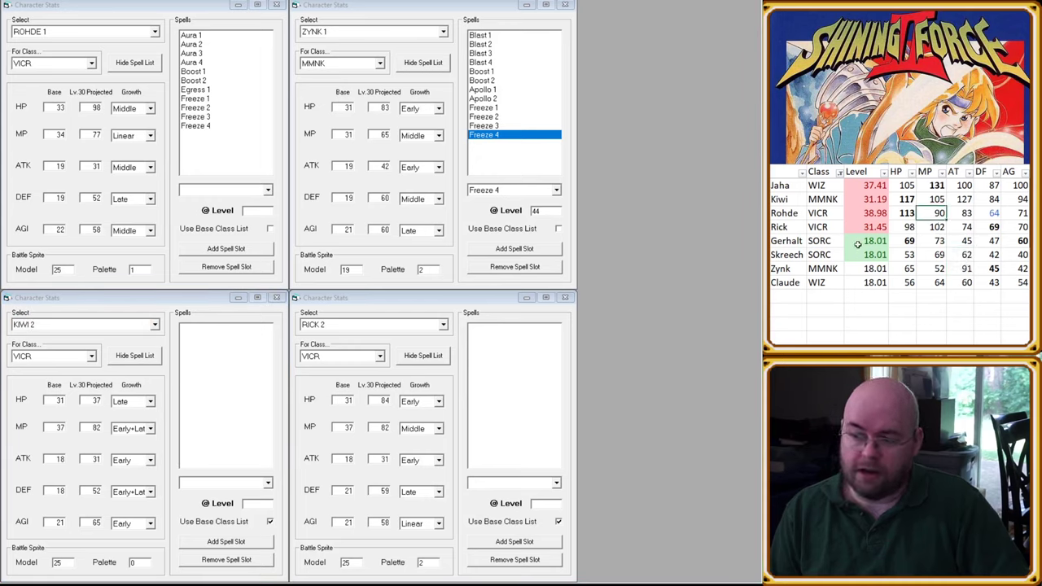
{"action": "left_click", "coordinate": [936, 226]}
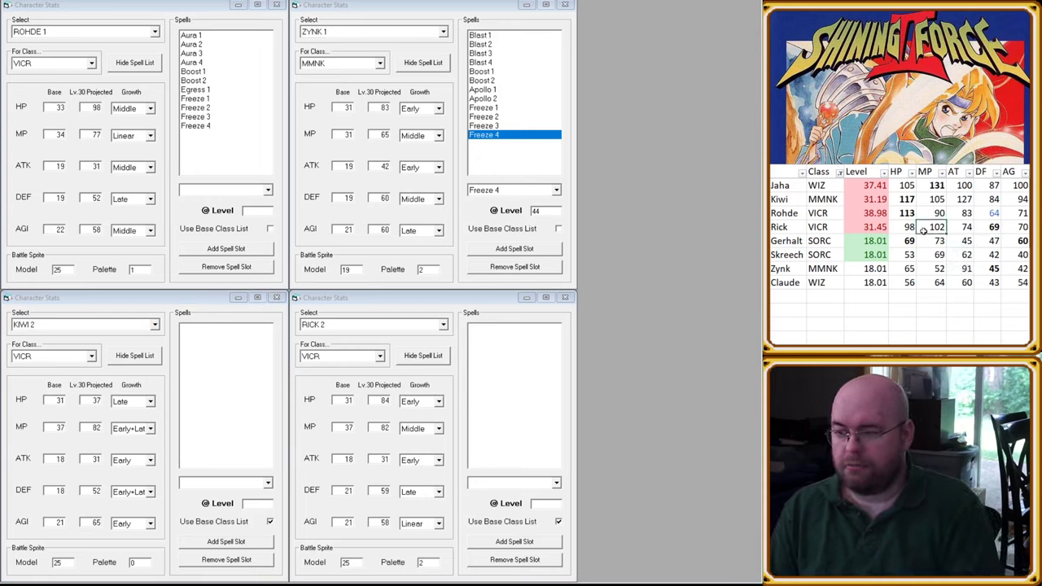
{"action": "left_click", "coordinate": [938, 199], "text": "ctrl"}
{"action": "left_click", "coordinate": [936, 186], "text": "ctrl"}
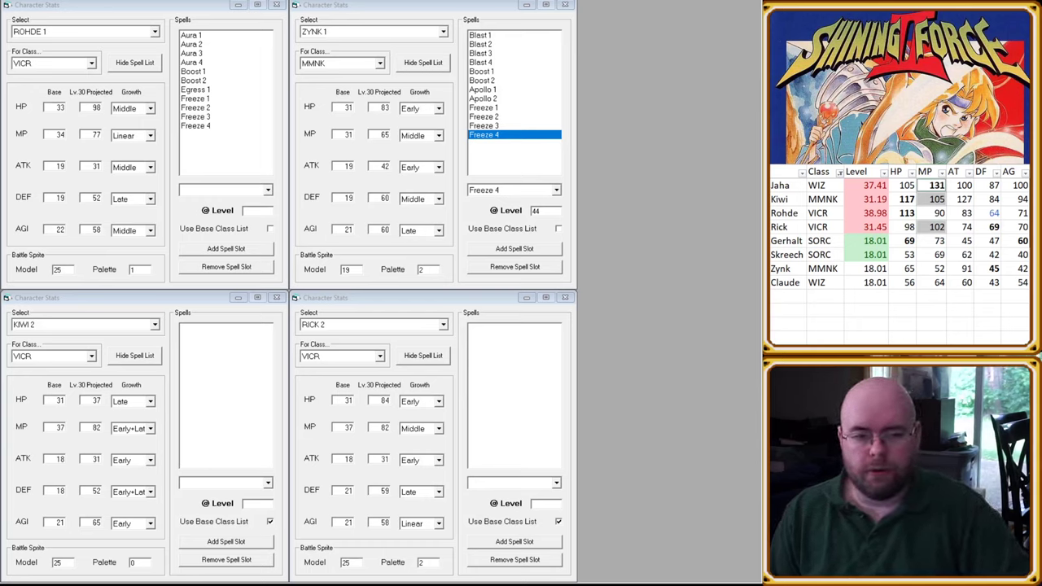
{"action": "key", "text": "alt+Tab"}
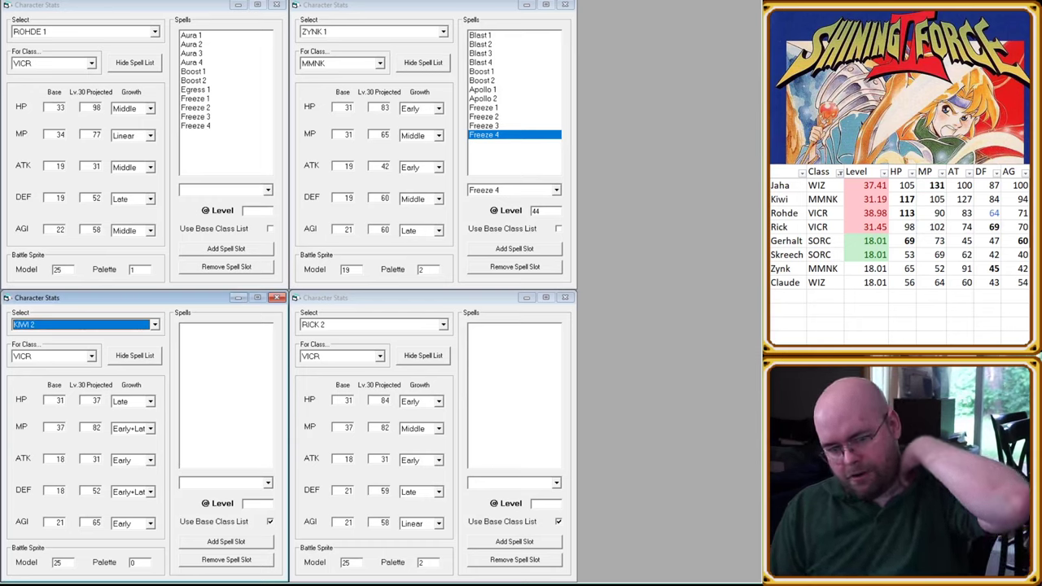
{"action": "left_click", "coordinate": [87, 399]}
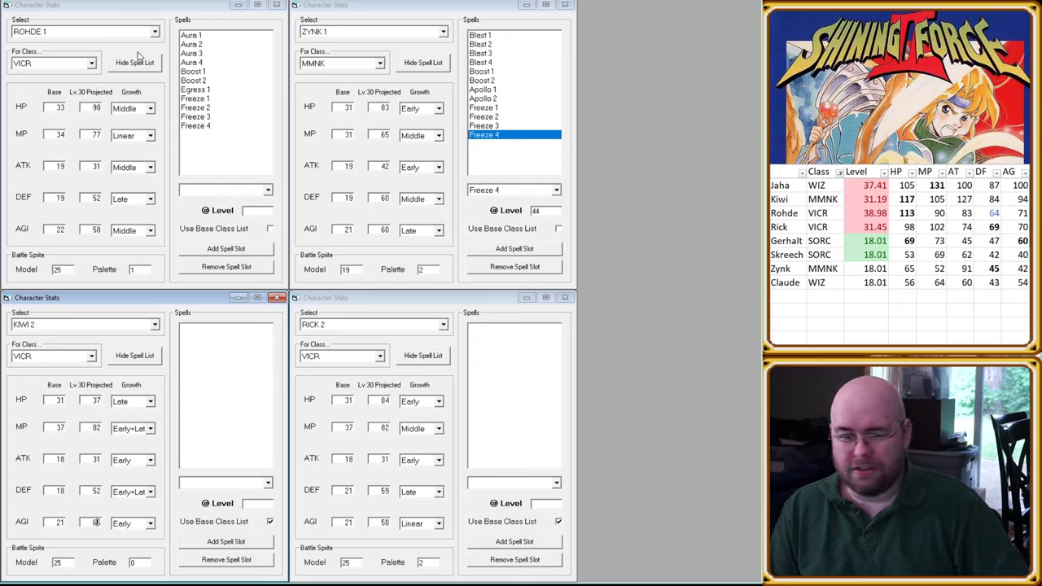
{"action": "left_click", "coordinate": [190, 64]}
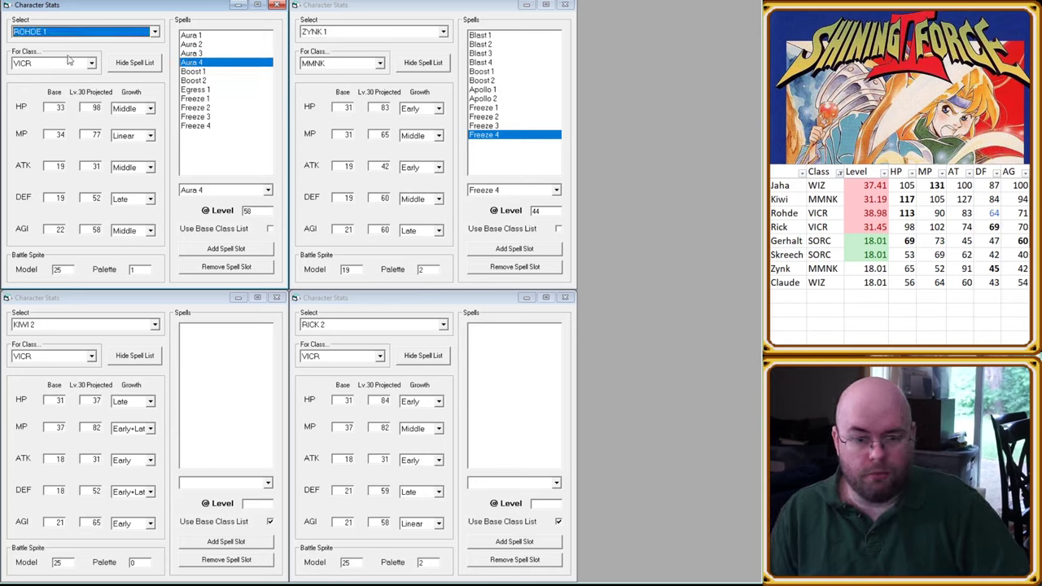
Step: Switch the KIWI 2 stat window to BOWIE 1 and the RICK 2 window to LUKE 2
{"action": "left_click", "coordinate": [75, 316]}
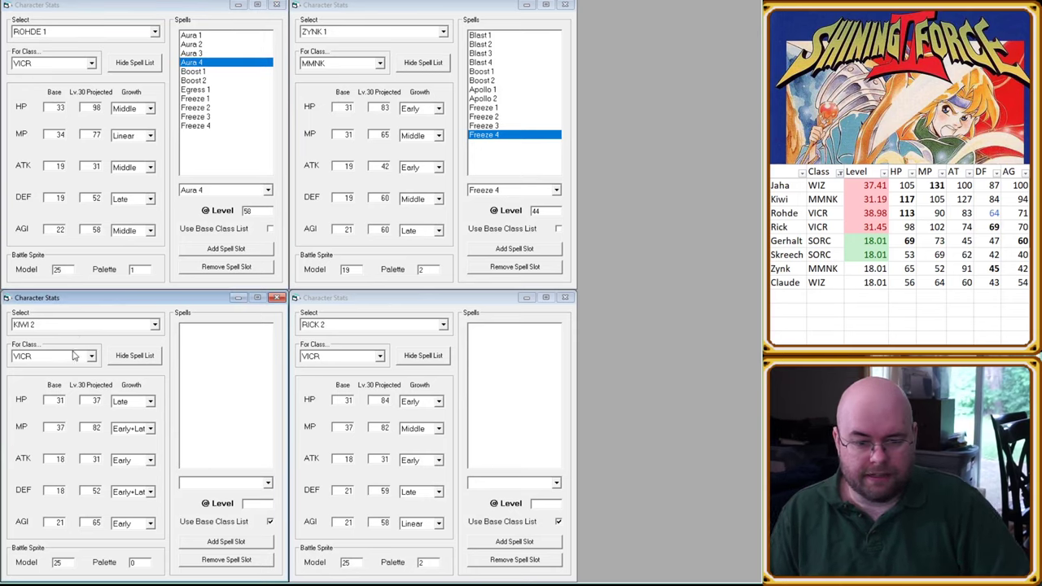
{"action": "key", "text": "Home"}
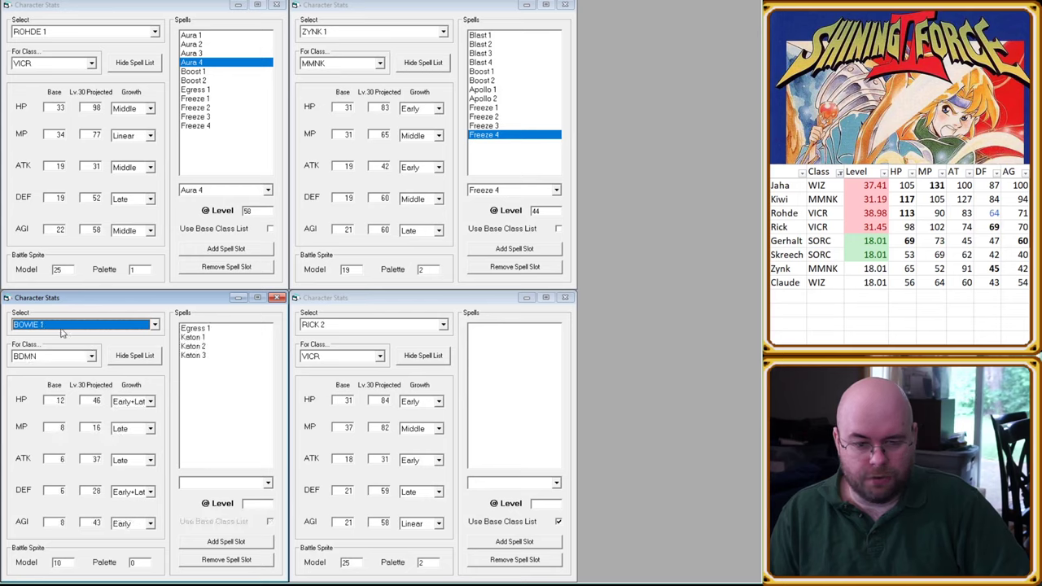
{"action": "left_click", "coordinate": [394, 320]}
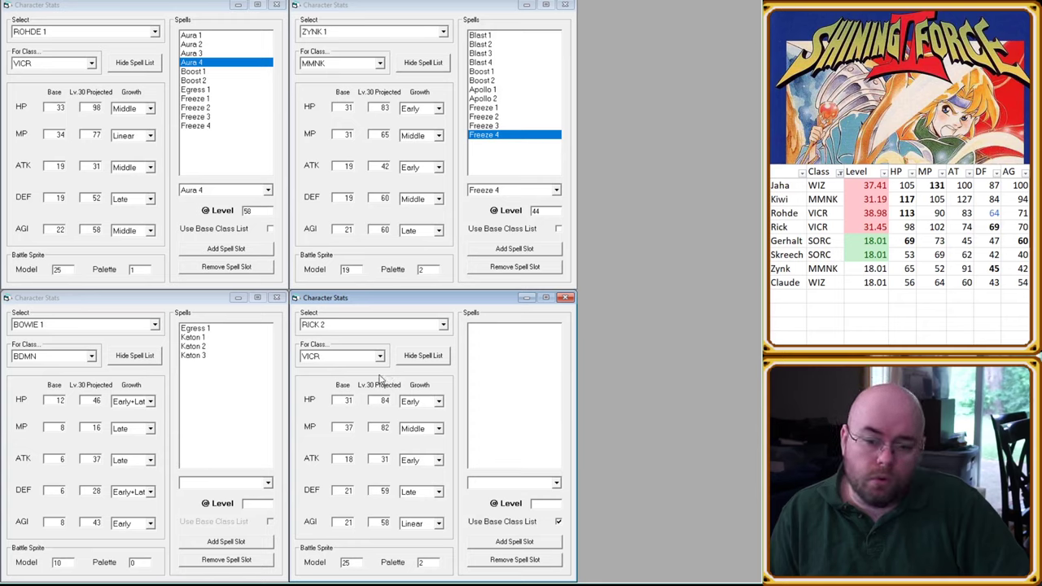
{"action": "key", "text": "l"}
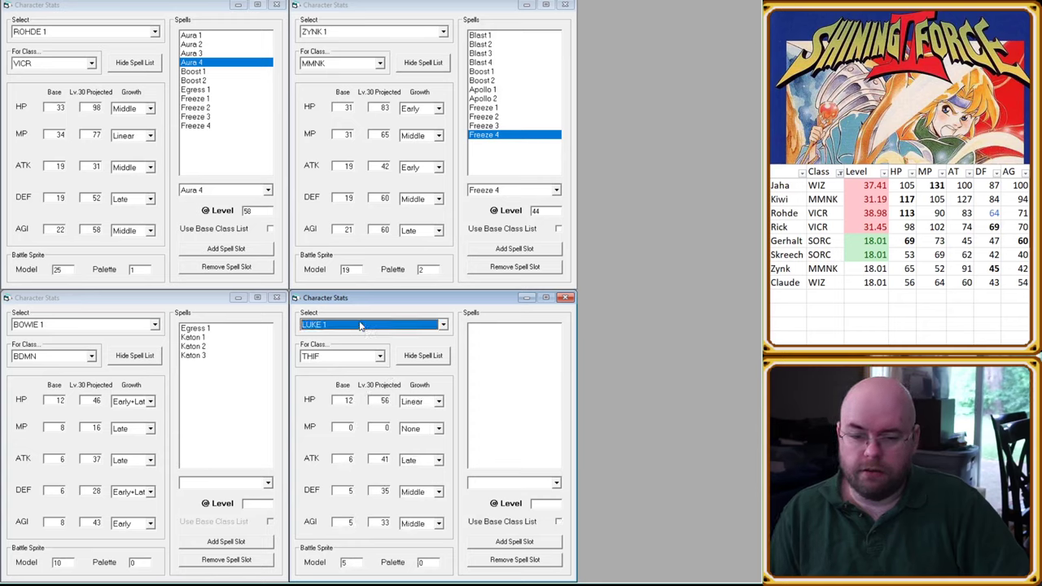
{"action": "scroll", "coordinate": [363, 326], "scroll_direction": "down", "scroll_amount": 1}
Step: Check the learning levels of Bowie's Katon 3 and Egress 1 spells
{"action": "left_click", "coordinate": [194, 396]}
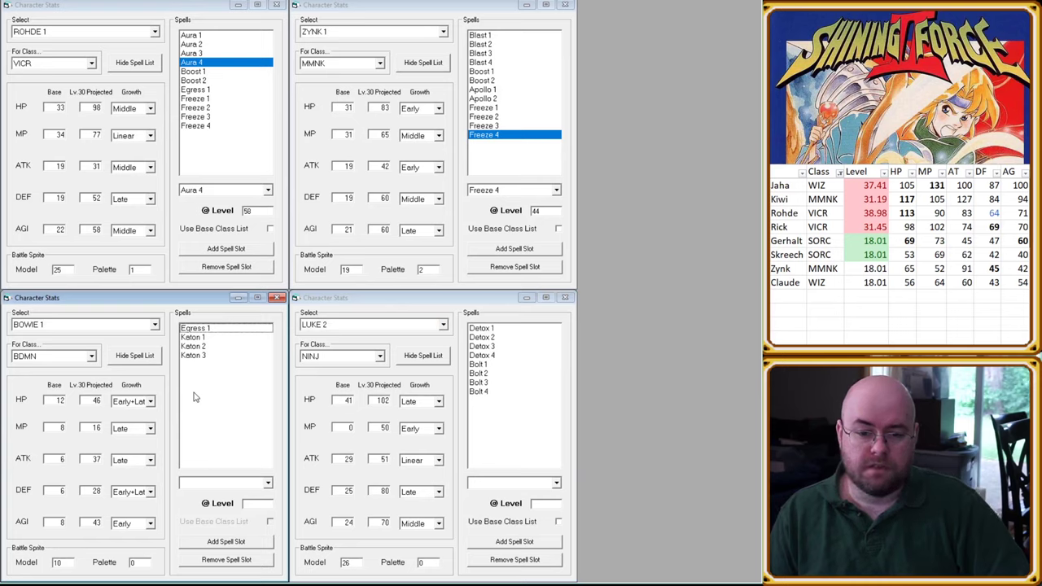
{"action": "left_click", "coordinate": [204, 357]}
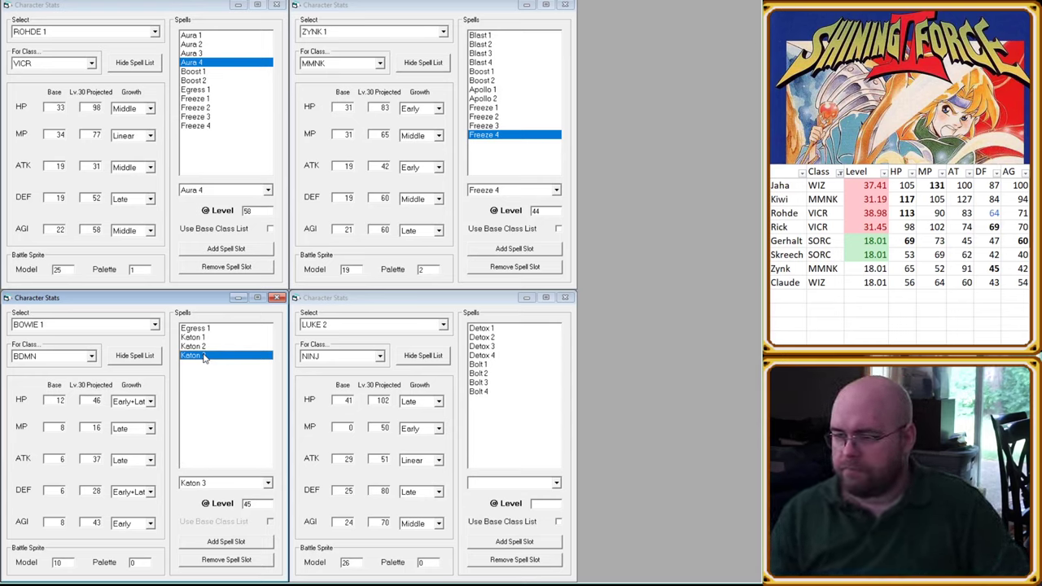
{"action": "left_click", "coordinate": [742, 444]}
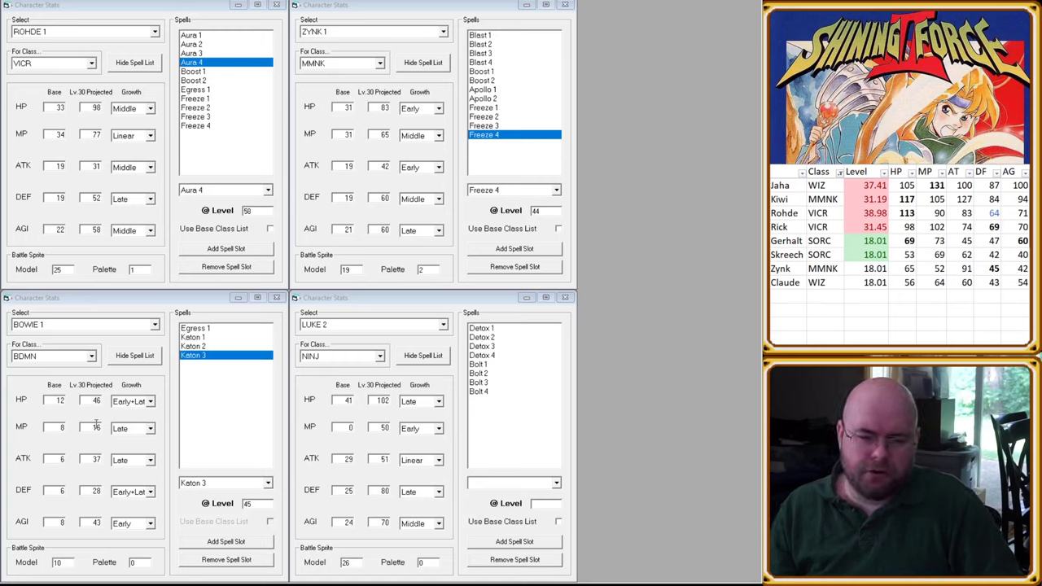
{"action": "left_click", "coordinate": [202, 332]}
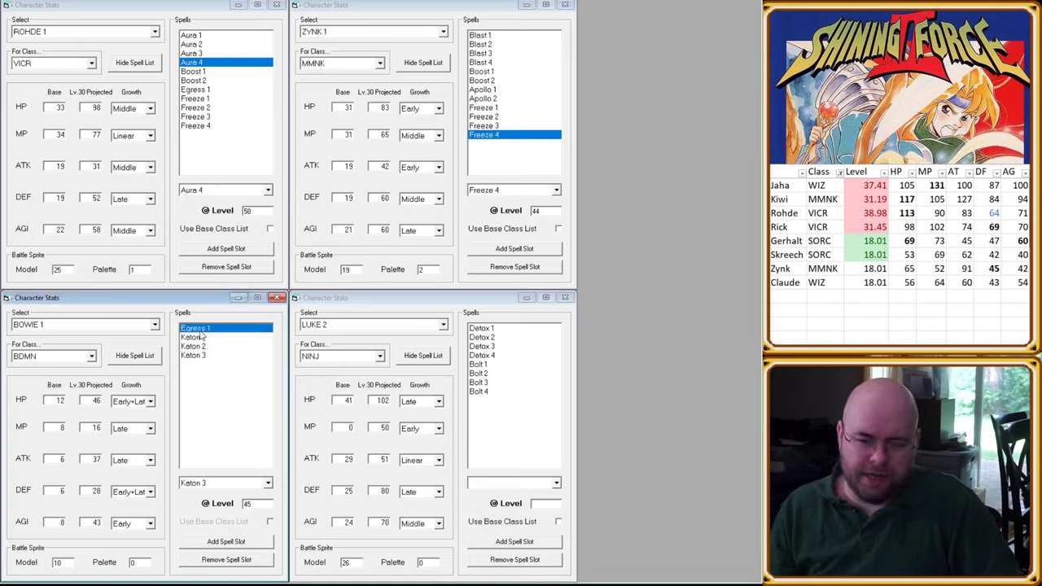
{"action": "left_click", "coordinate": [195, 356]}
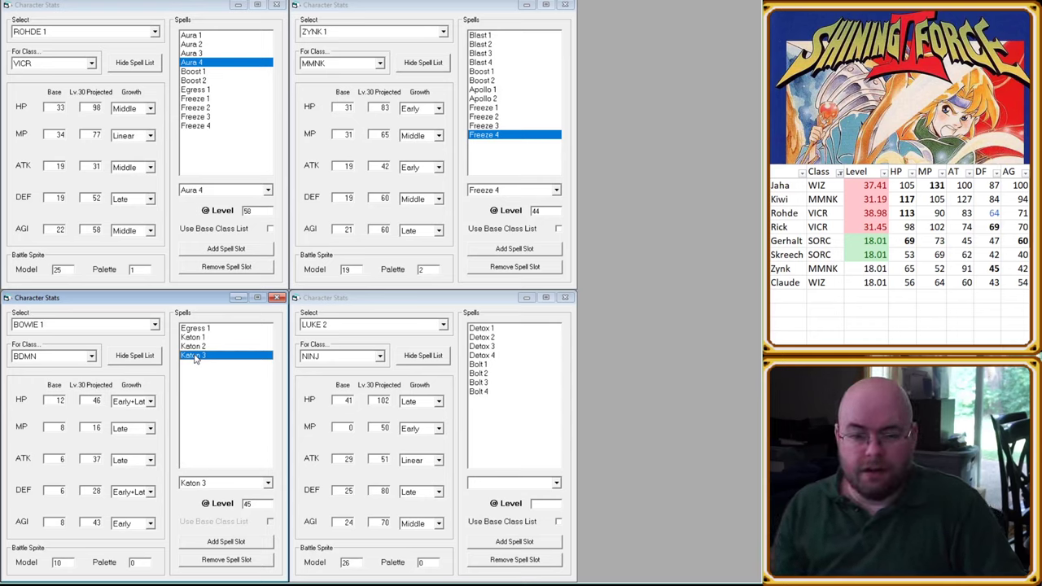
Step: Check Luke's level 30 projected MP as NINJ and the learning levels of his Bolt 4 and Detox 4 spells
{"action": "left_click", "coordinate": [353, 382]}
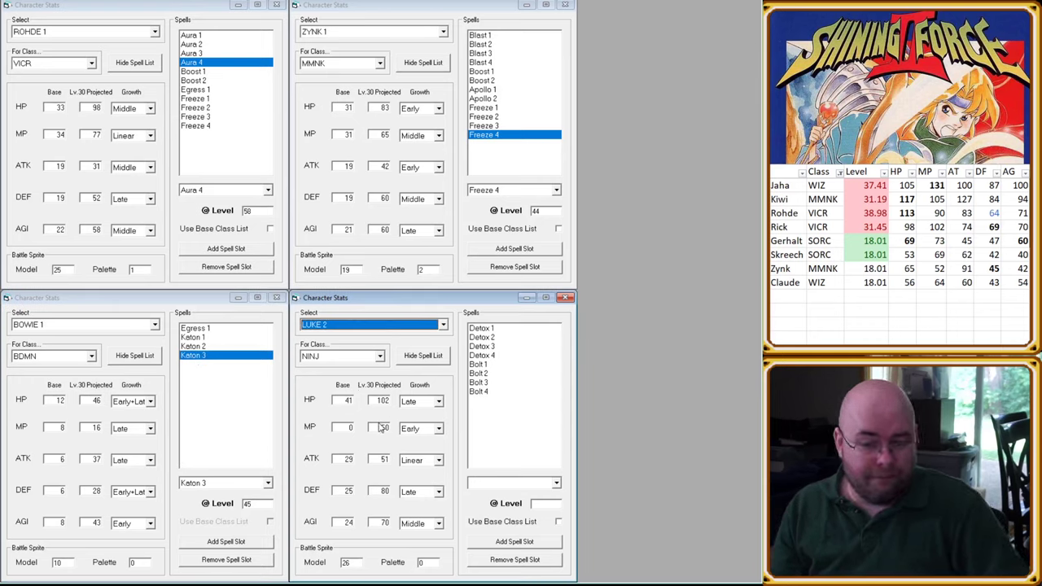
{"action": "double_click", "coordinate": [381, 428]}
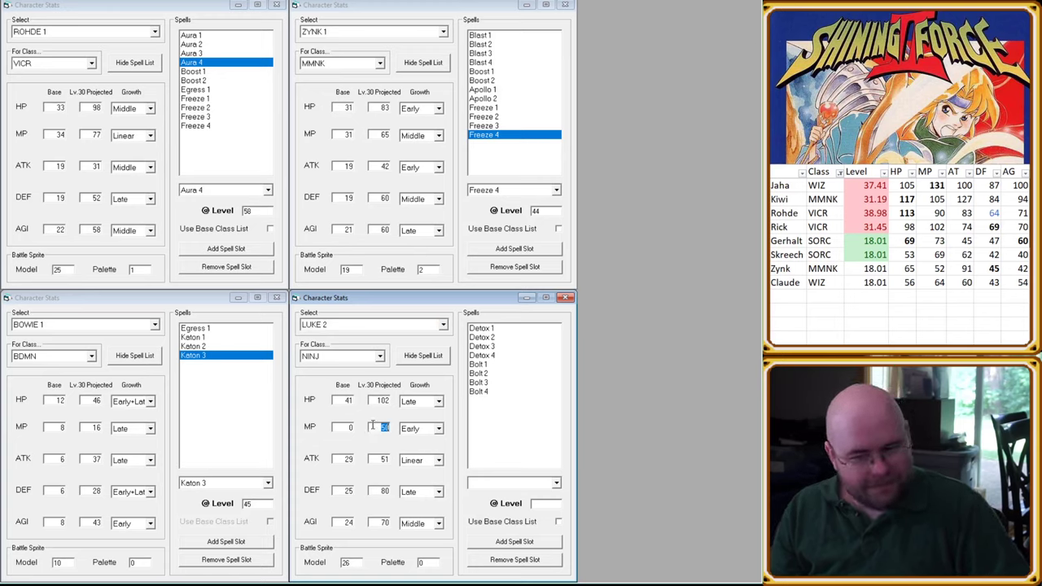
{"action": "left_click", "coordinate": [481, 391]}
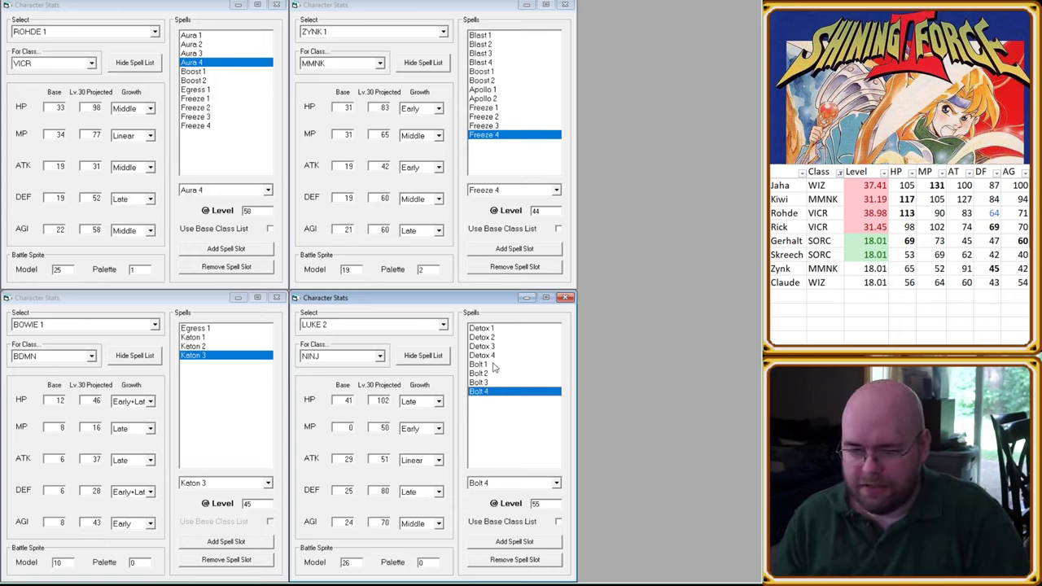
{"action": "left_click", "coordinate": [492, 356]}
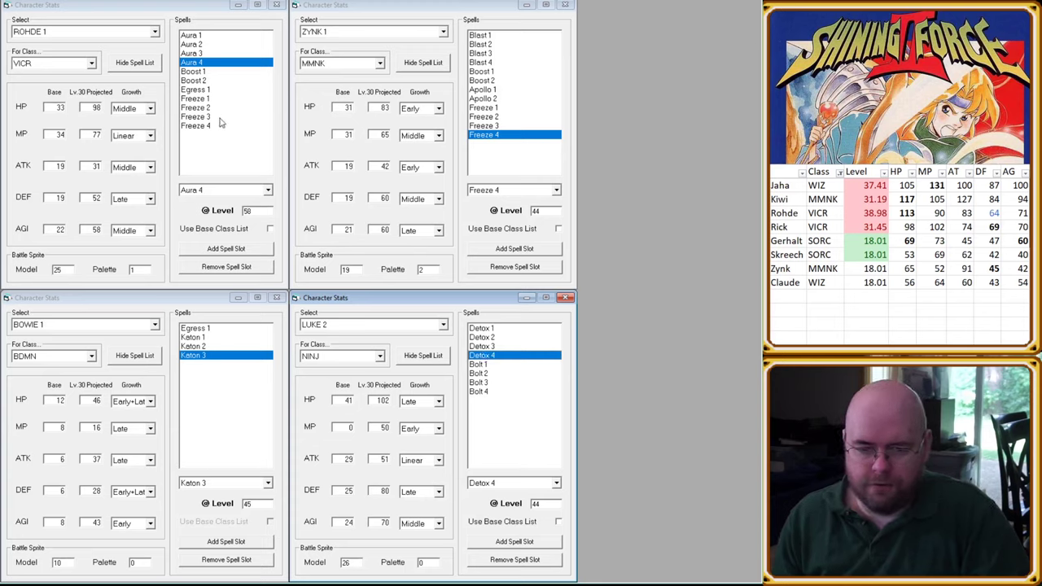
Step: Highlight the MP values of Kiwi, Rick and Jaha together in the stats table for comparison
{"action": "left_click", "coordinate": [70, 40]}
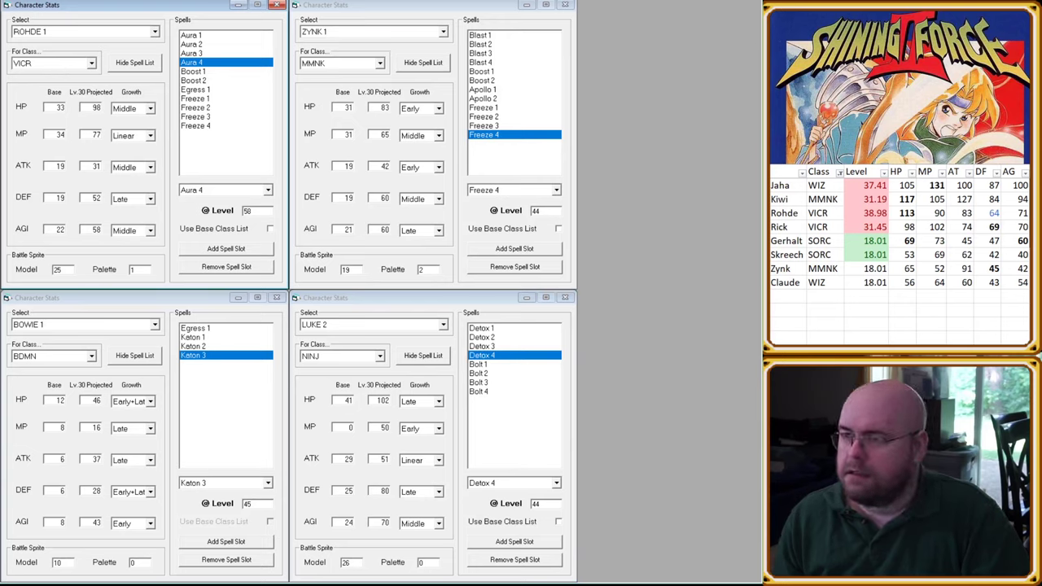
{"action": "key", "text": "alt+Tab"}
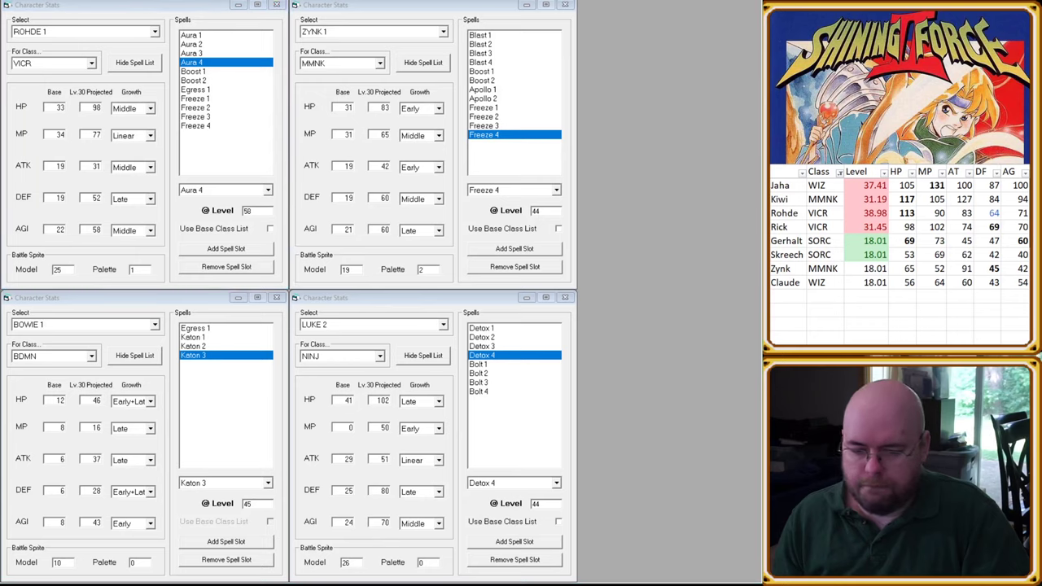
{"action": "left_click", "coordinate": [937, 198]}
{"action": "left_click", "coordinate": [937, 226], "text": "ctrl"}
{"action": "left_click", "coordinate": [936, 185], "text": "ctrl"}
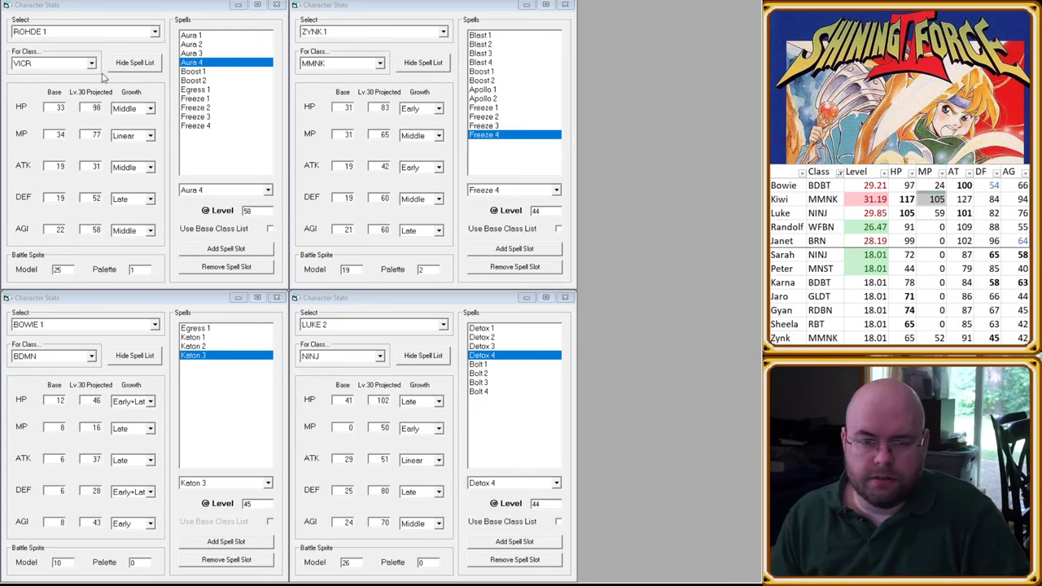
Step: Hide the spell lists in all four stat windows and move the Zynk and Luke windows directly beside the Rohde and Bowie windows
{"action": "left_click", "coordinate": [134, 63]}
{"action": "left_click", "coordinate": [134, 356]}
{"action": "left_click", "coordinate": [423, 355]}
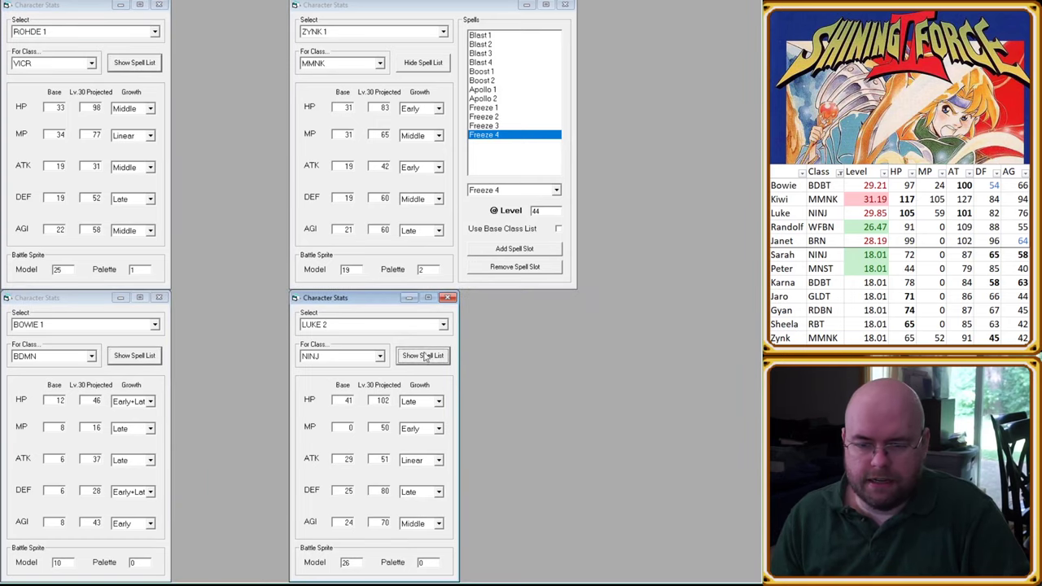
{"action": "left_click", "coordinate": [423, 63]}
{"action": "left_click_drag", "start_coordinate": [367, 10], "coordinate": [249, 10]}
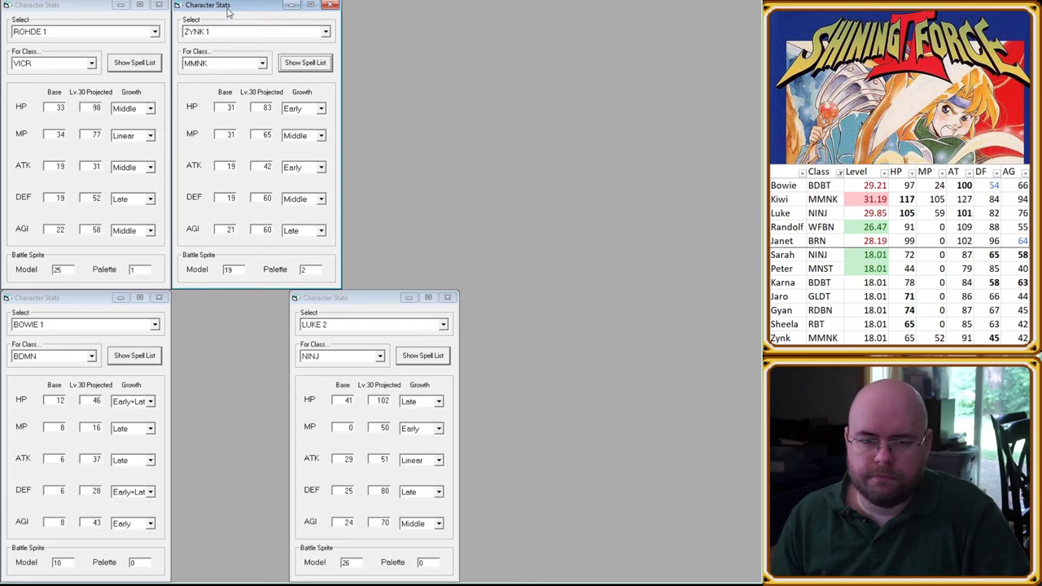
{"action": "left_click_drag", "start_coordinate": [380, 301], "coordinate": [262, 305]}
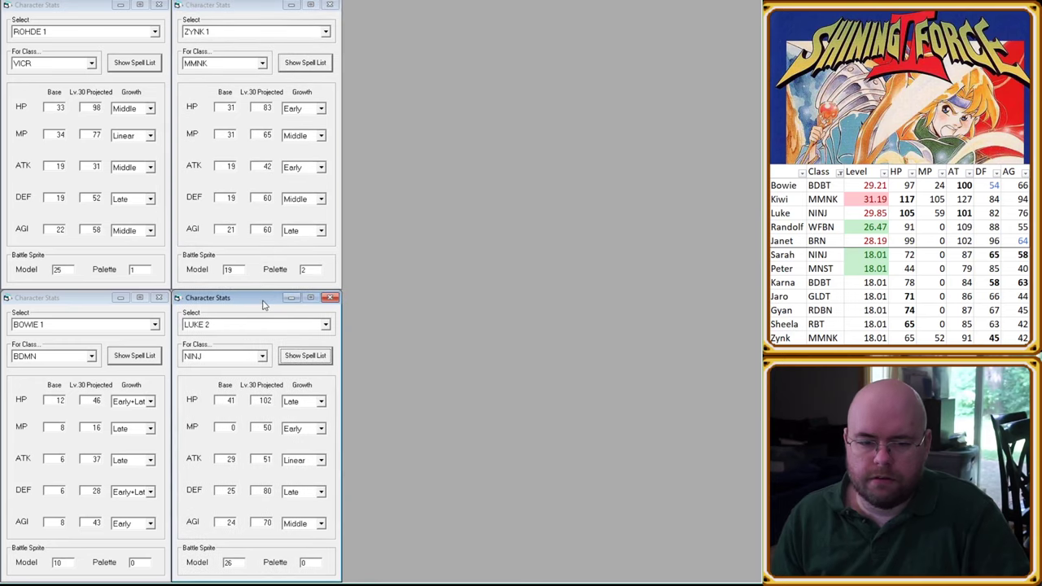
Step: Switch the ROHDE 1 stat window to SARAH 2 and the BOWIE 1 window to BOWIE 2
{"action": "left_click", "coordinate": [90, 33]}
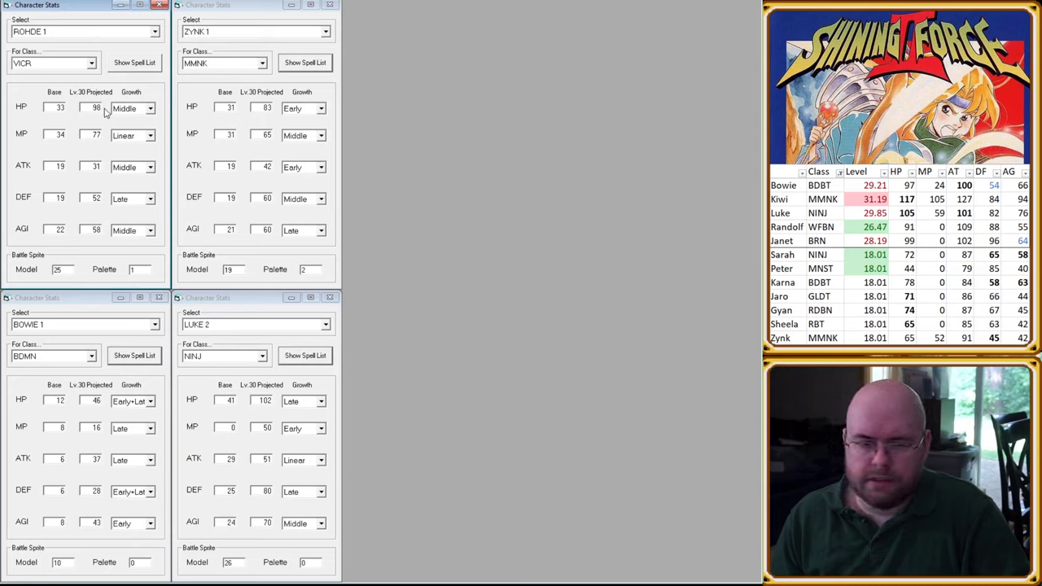
{"action": "left_click", "coordinate": [84, 31]}
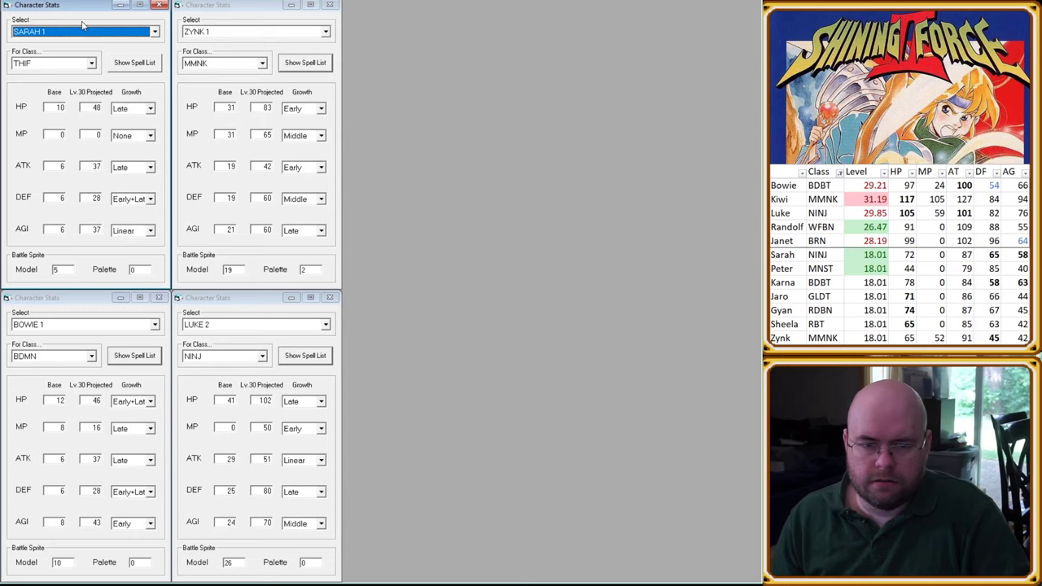
{"action": "left_click", "coordinate": [55, 342]}
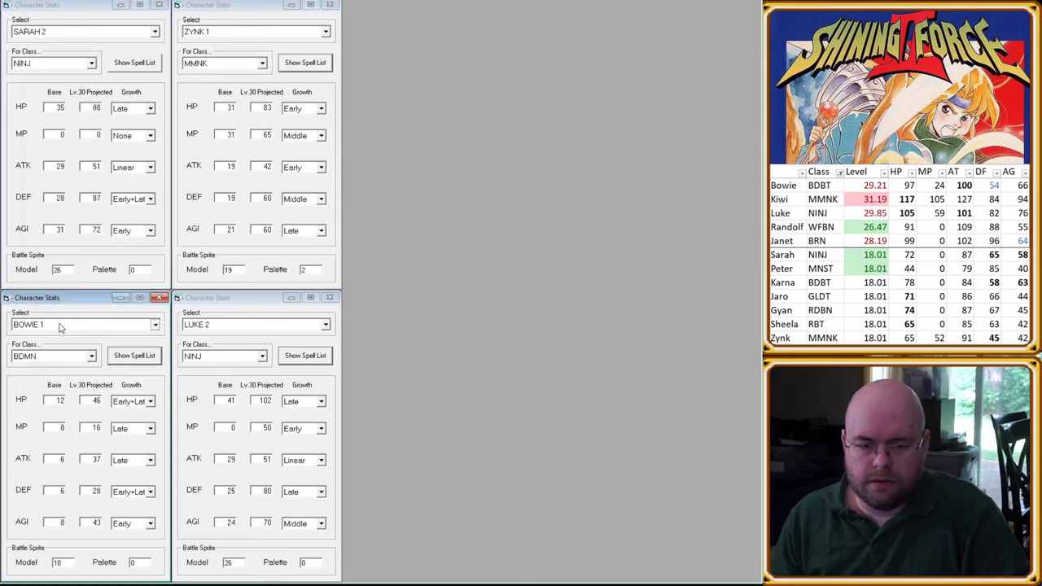
{"action": "key", "text": "Down"}
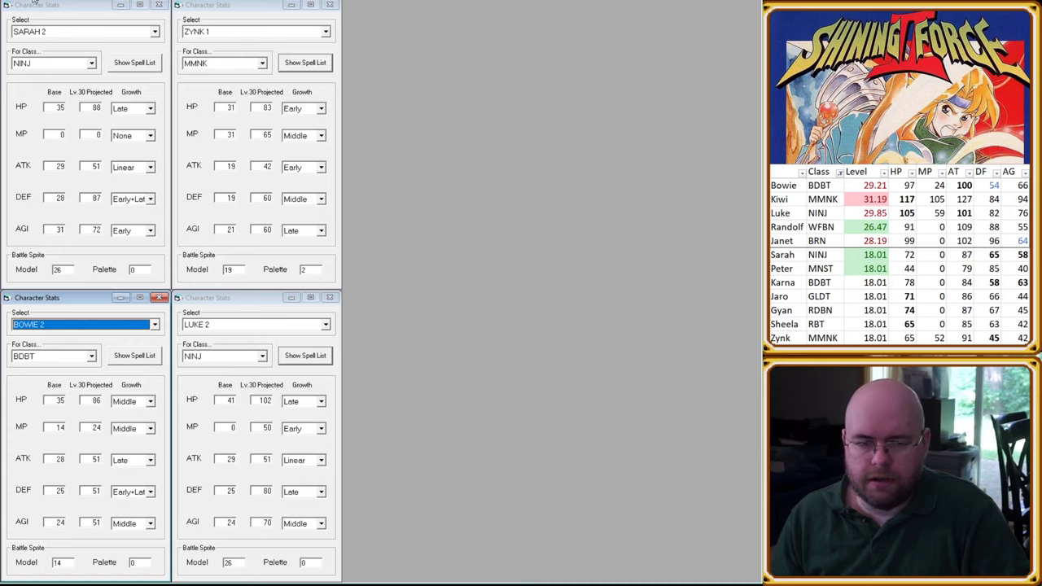
Step: Open a new character stats window for RANDOLF 2 with its spell list hidden and place it beside the ZYNK 1 window
{"action": "key", "text": "ctrl+n"}
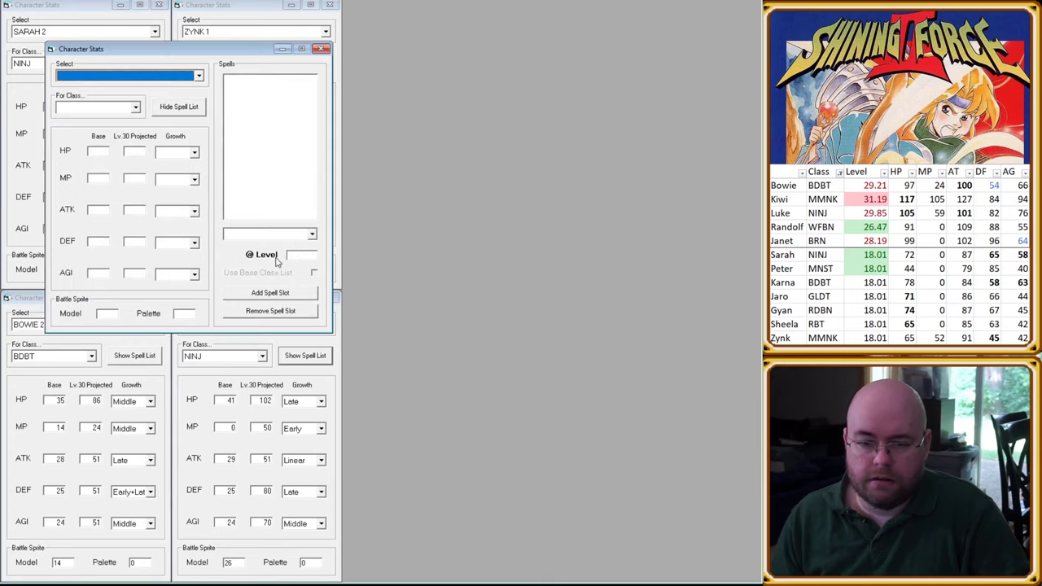
{"action": "left_click", "coordinate": [167, 106]}
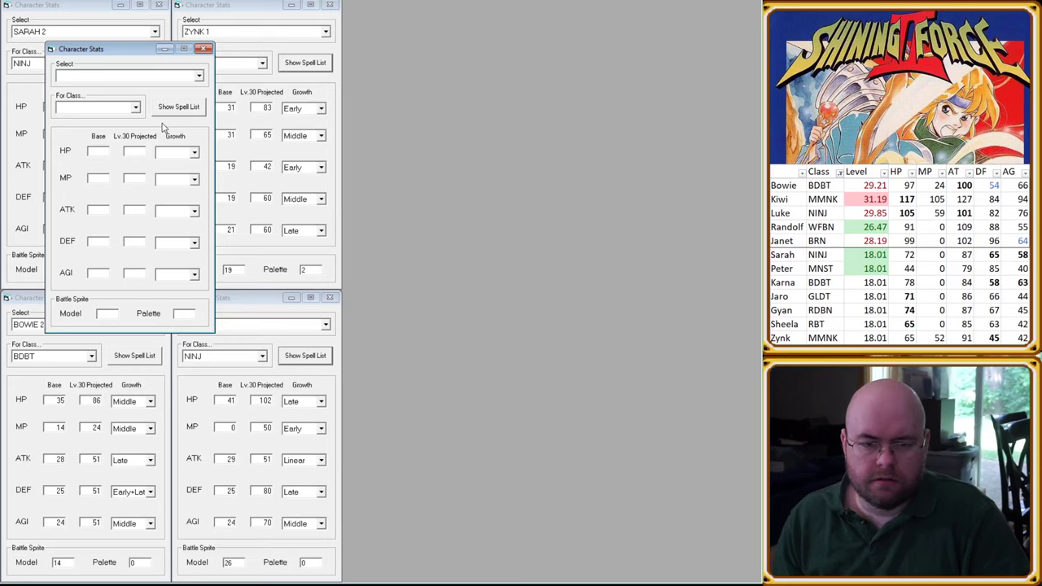
{"action": "left_click_drag", "start_coordinate": [112, 50], "coordinate": [445, 2]}
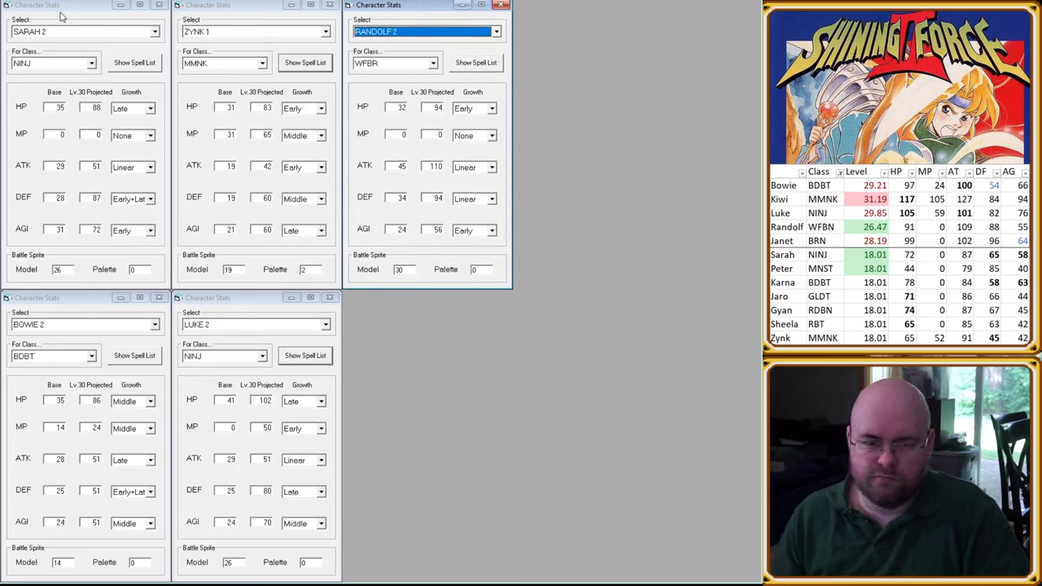
Step: Open a new character stats window for JANET 3, hide its spell list and place it beside the LUKE 2 window
{"action": "key", "text": "ctrl+n"}
{"action": "left_click", "coordinate": [132, 91]}
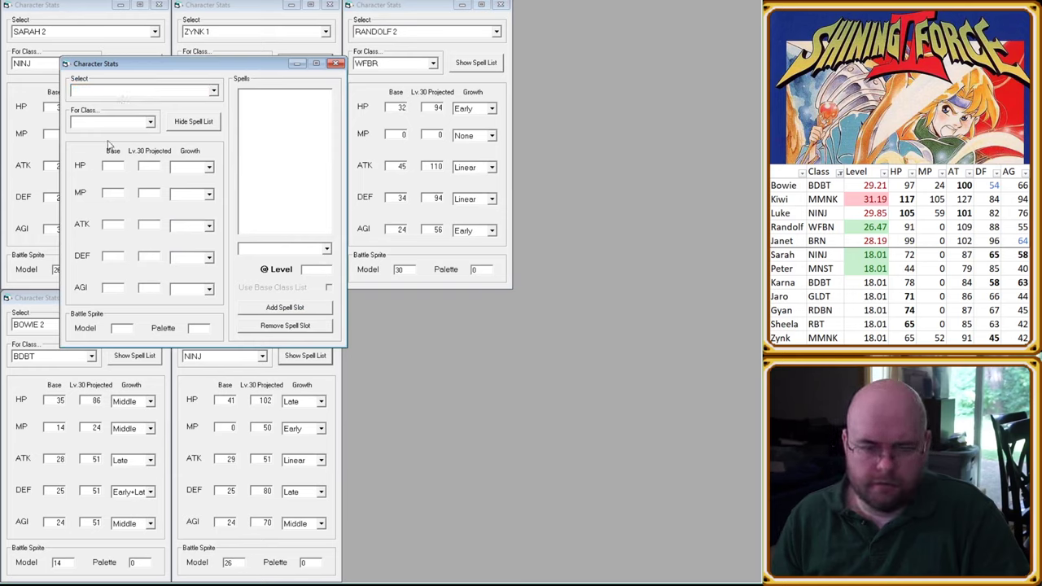
{"action": "type", "text": "janet 3"}
{"action": "left_click", "coordinate": [200, 124]}
{"action": "left_click_drag", "start_coordinate": [149, 64], "coordinate": [430, 299]}
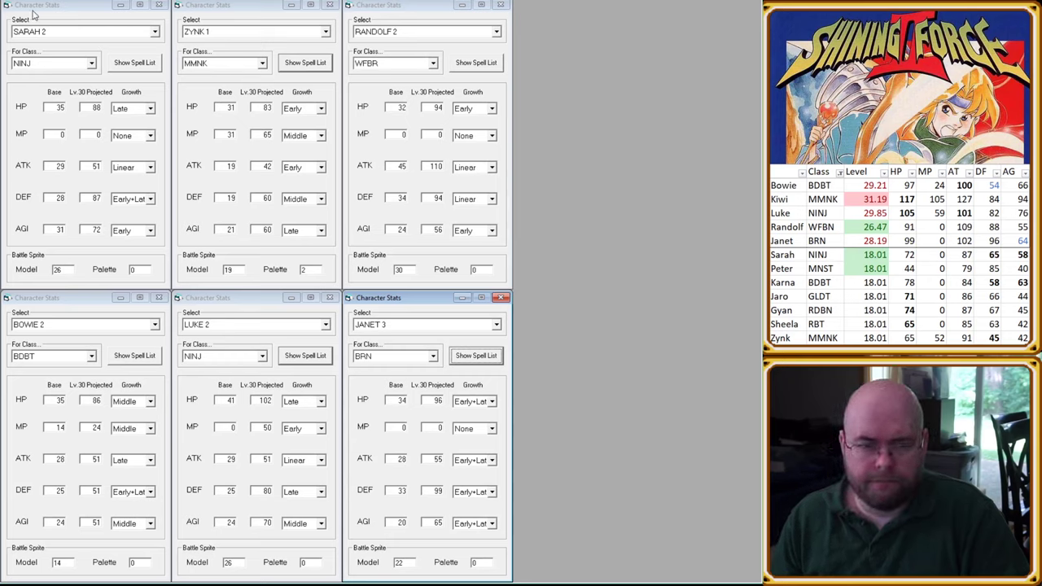
Step: Open a new character stats window for KARNA 2, hide its spell list and place it beside the RANDOLF 2 window
{"action": "key", "text": "ctrl+n"}
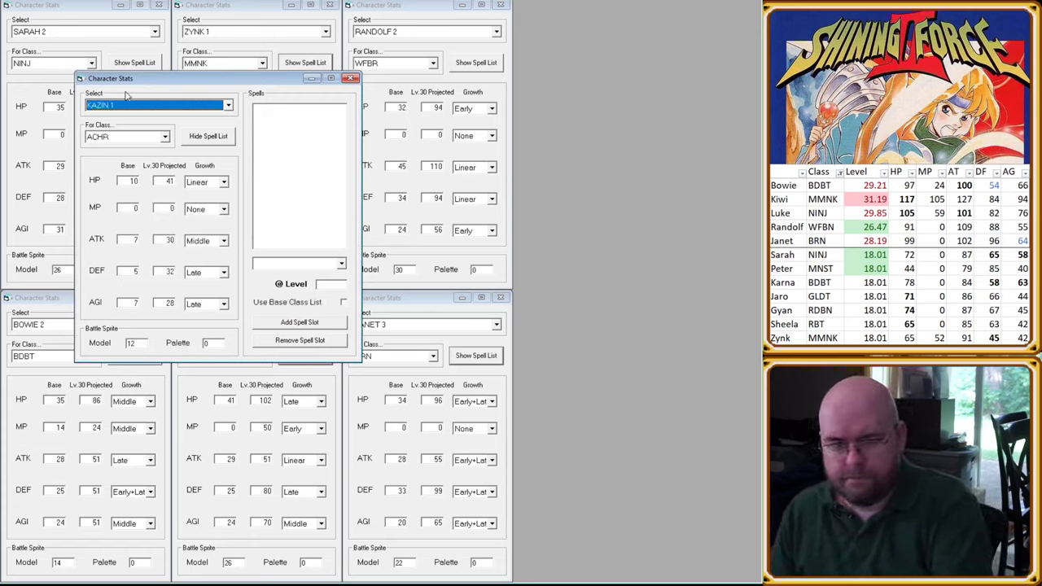
{"action": "key", "text": "Down"}
{"action": "key", "text": "Down"}
{"action": "key", "text": "Down"}
{"action": "key", "text": "Down"}
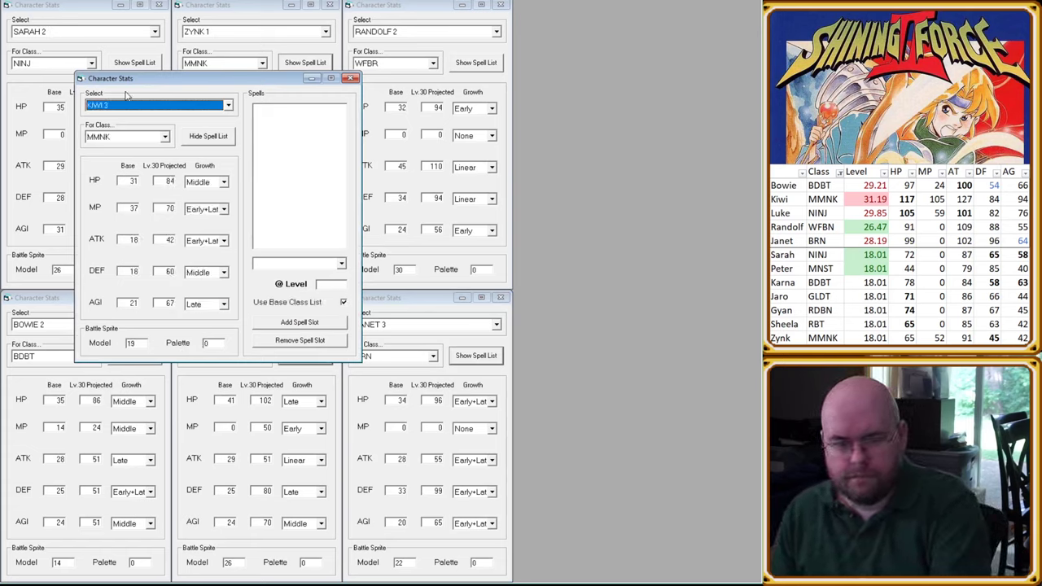
{"action": "key", "text": "Down"}
{"action": "key", "text": "Down"}
{"action": "key", "text": "Down"}
{"action": "key", "text": "Down"}
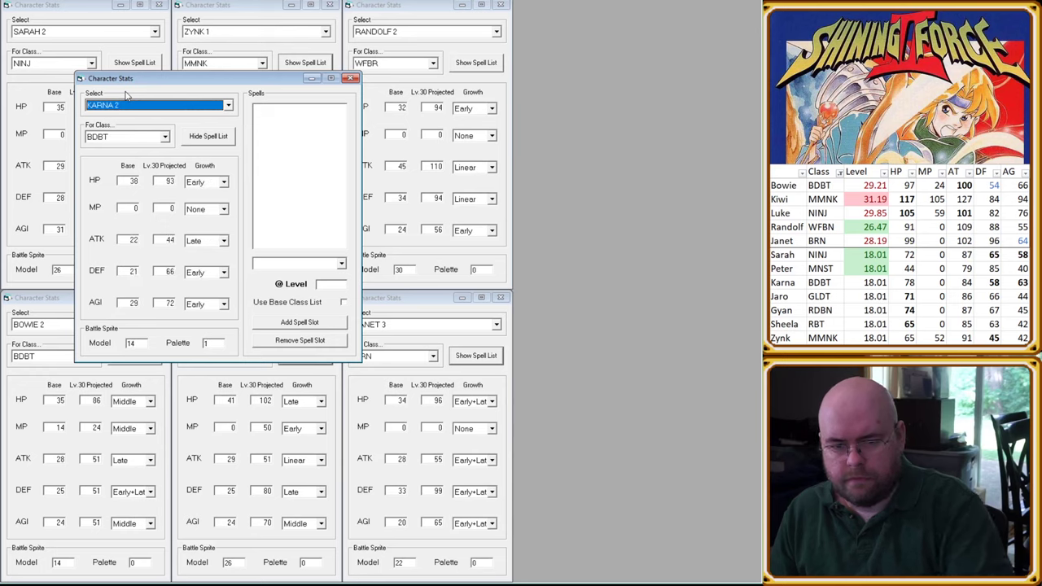
{"action": "left_click", "coordinate": [209, 136]}
{"action": "left_click_drag", "start_coordinate": [163, 84], "coordinate": [603, 10]}
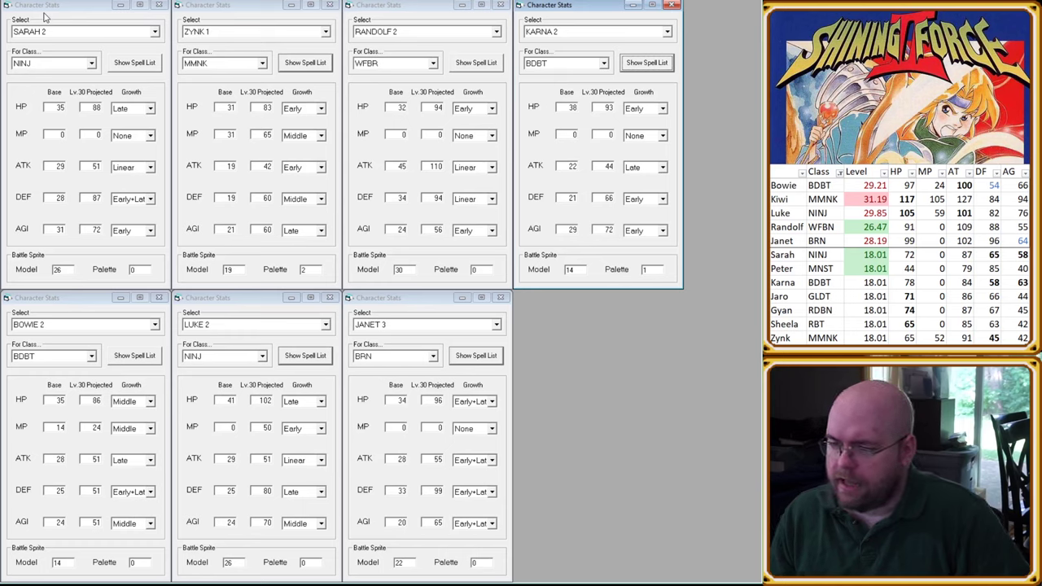
Step: Open a new character stats window for GYAN 1 with its spell list hidden and place it beside the JANET 3 window
{"action": "key", "text": "ctrl+n"}
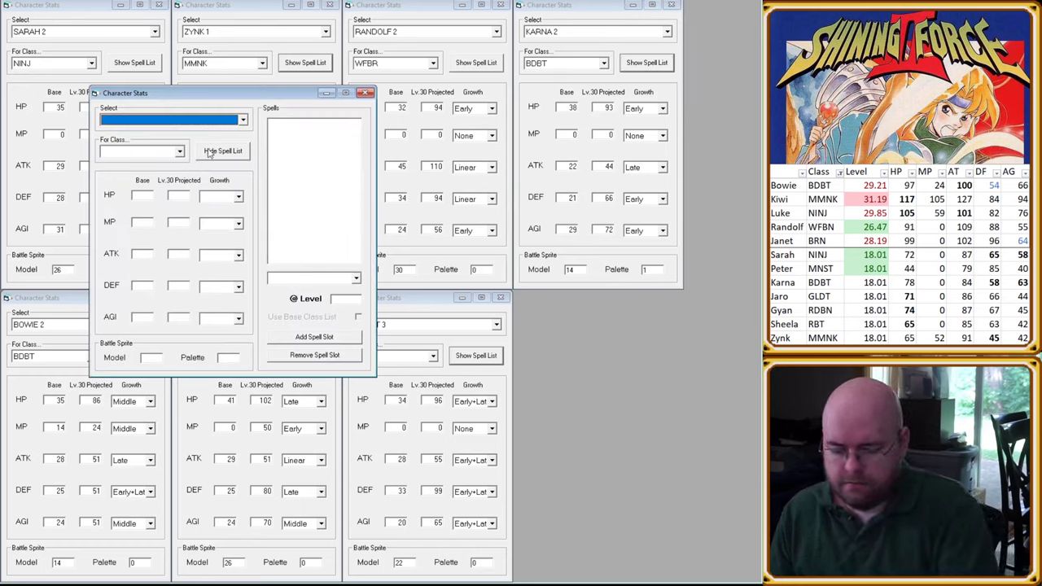
{"action": "key", "text": "Down"}
{"action": "key", "text": "Down"}
{"action": "key", "text": "Down"}
{"action": "key", "text": "Down"}
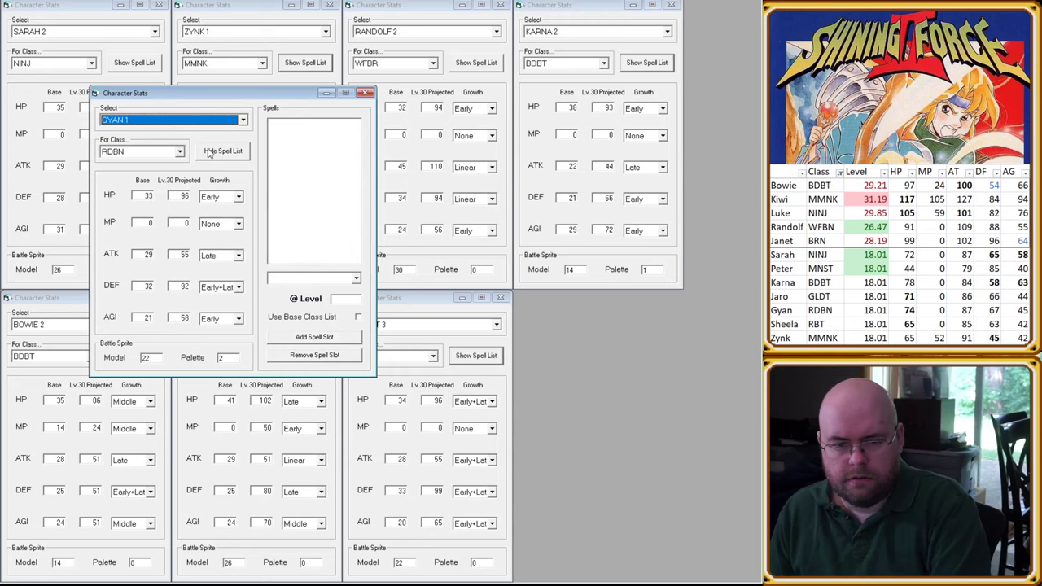
{"action": "key", "text": "Down"}
{"action": "key", "text": "Up"}
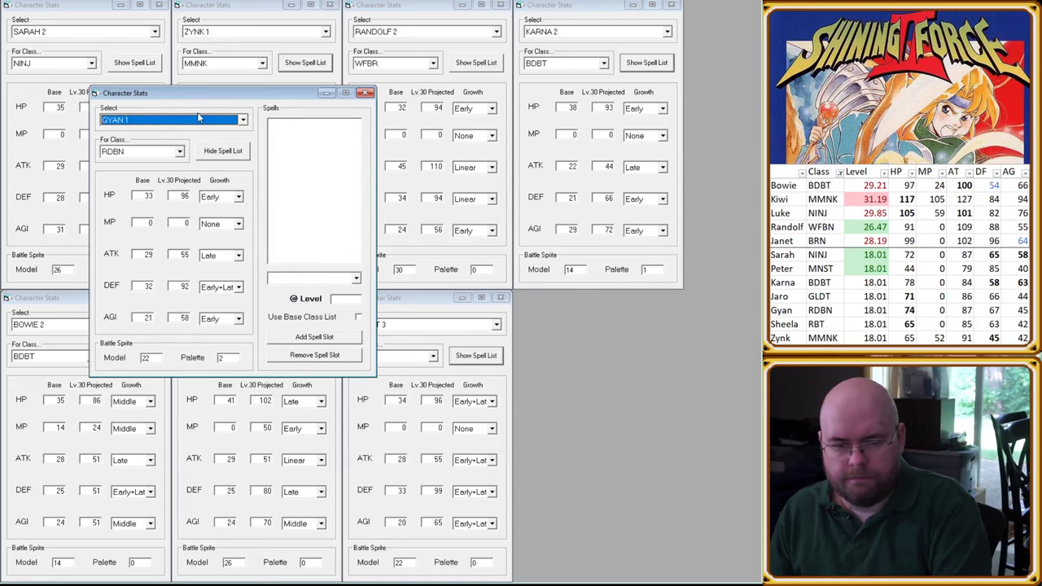
{"action": "left_click", "coordinate": [218, 154]}
{"action": "left_click_drag", "start_coordinate": [185, 99], "coordinate": [610, 307]}
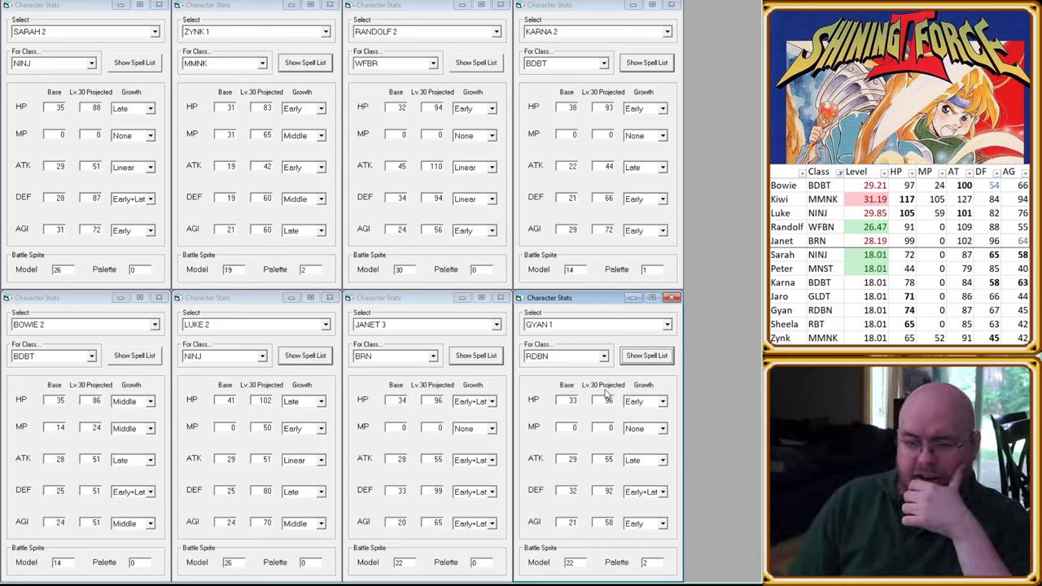
Step: Check the JANET 2 stats in Janet's window, and return the window to JANET 3
{"action": "left_click", "coordinate": [441, 487]}
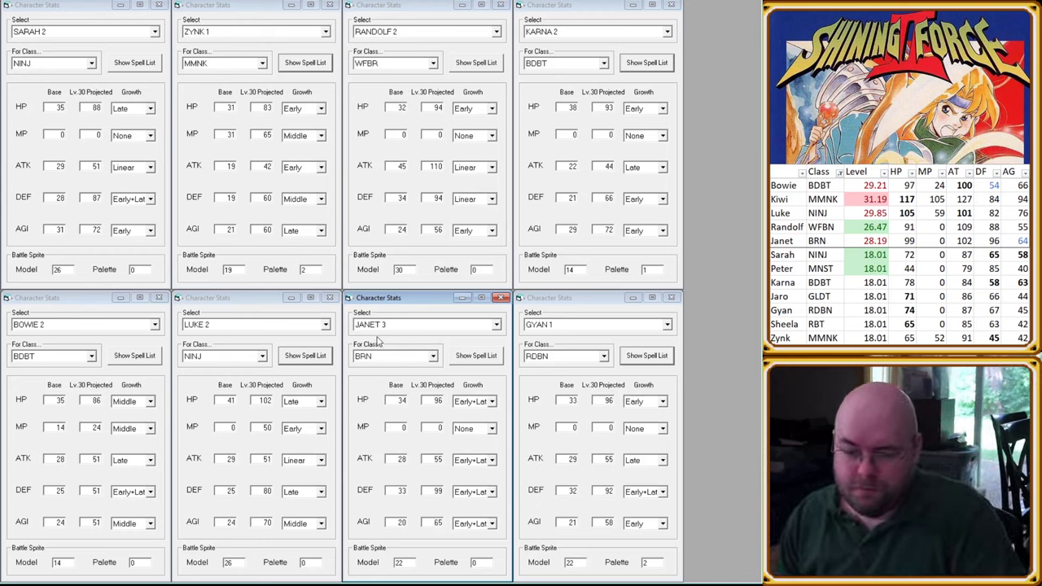
{"action": "scroll", "coordinate": [376, 359], "scroll_direction": "up", "scroll_amount": 1}
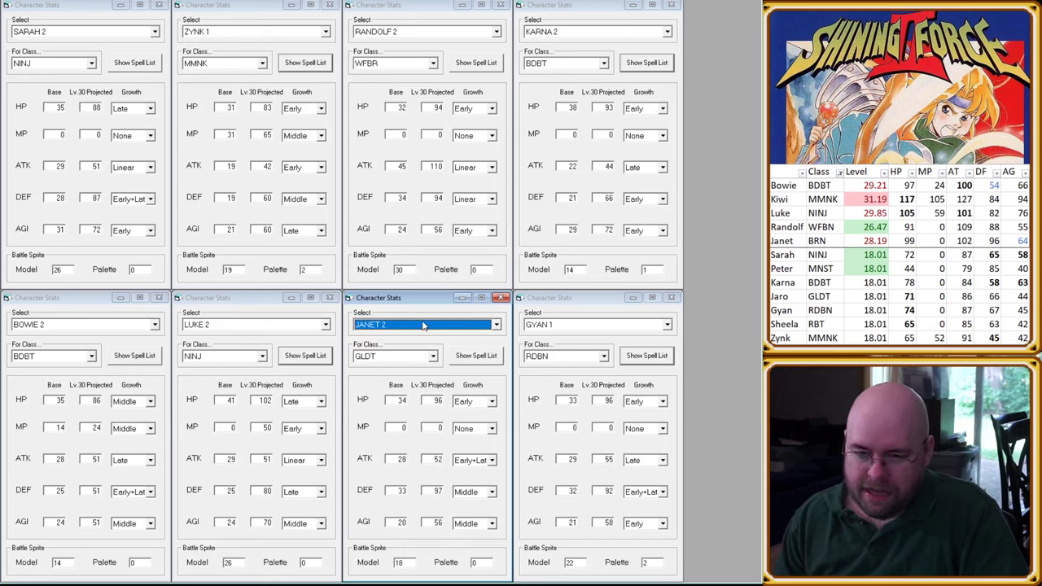
{"action": "scroll", "coordinate": [422, 326], "scroll_direction": "down", "scroll_amount": 1}
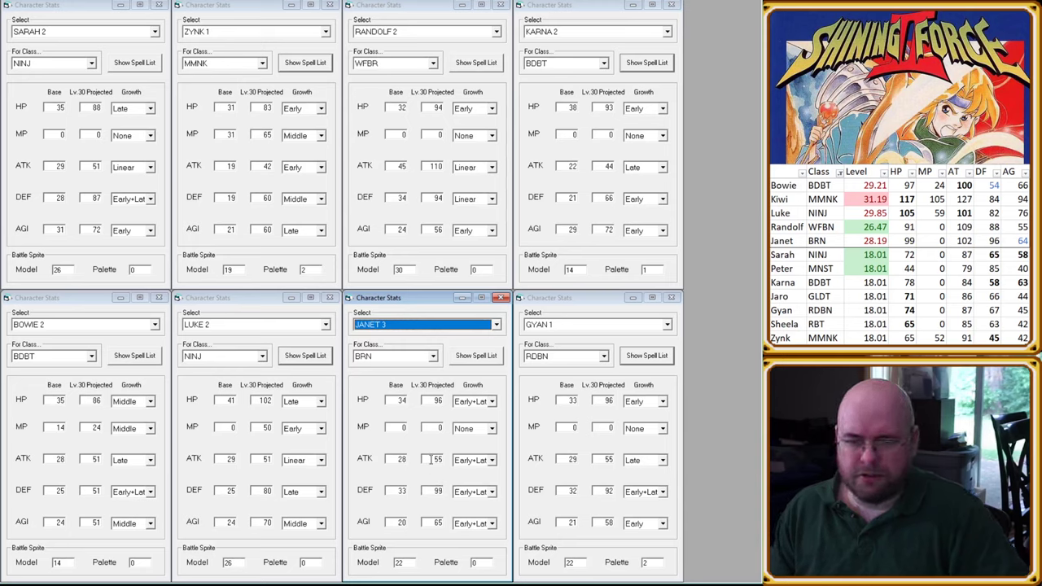
Step: Set the level 30 projected ATK of RANDOLF 2 to 62
{"action": "double_click", "coordinate": [433, 166]}
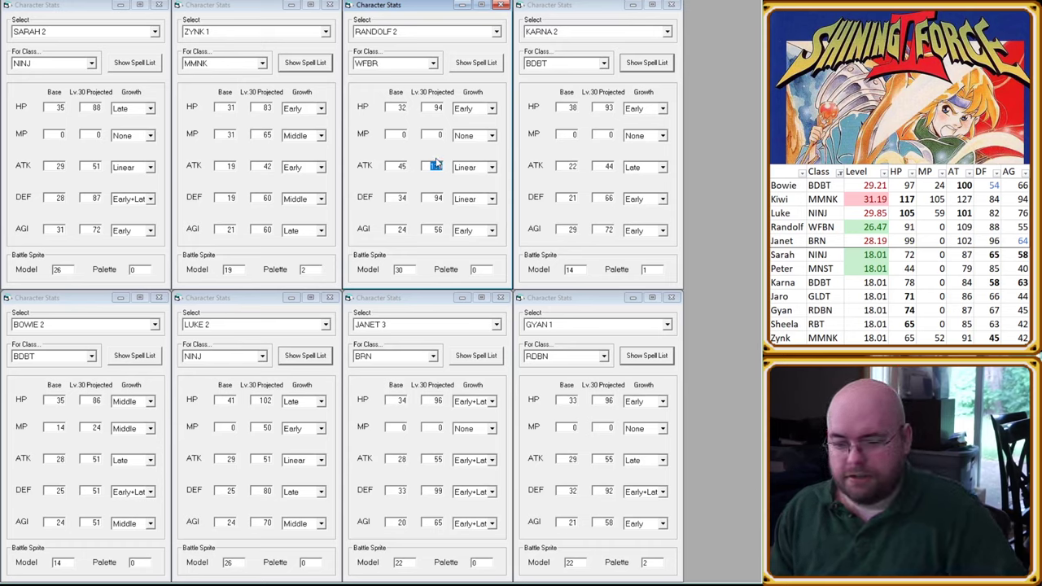
{"action": "type", "text": "6"}
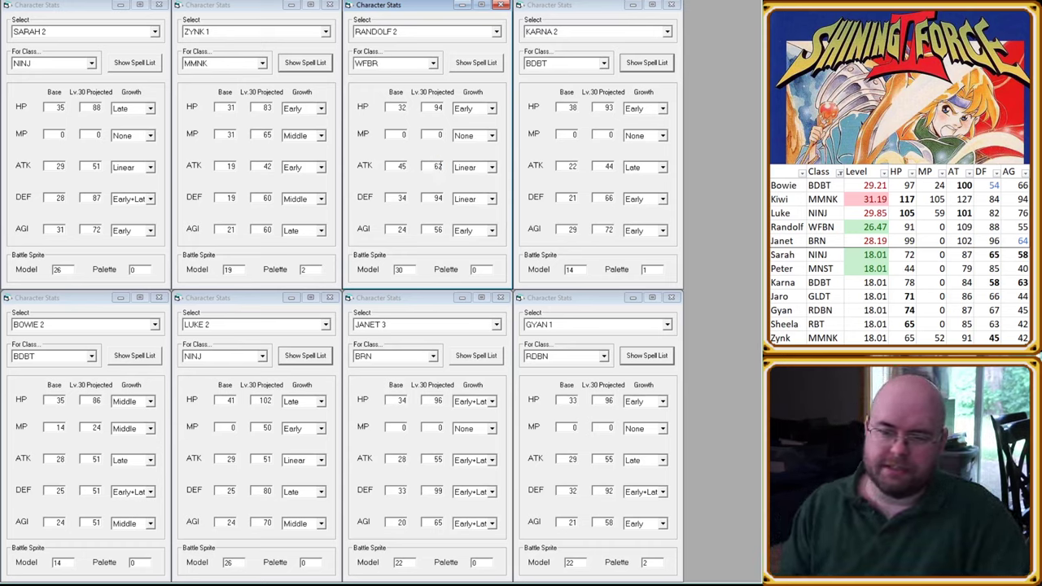
{"action": "type", "text": "2"}
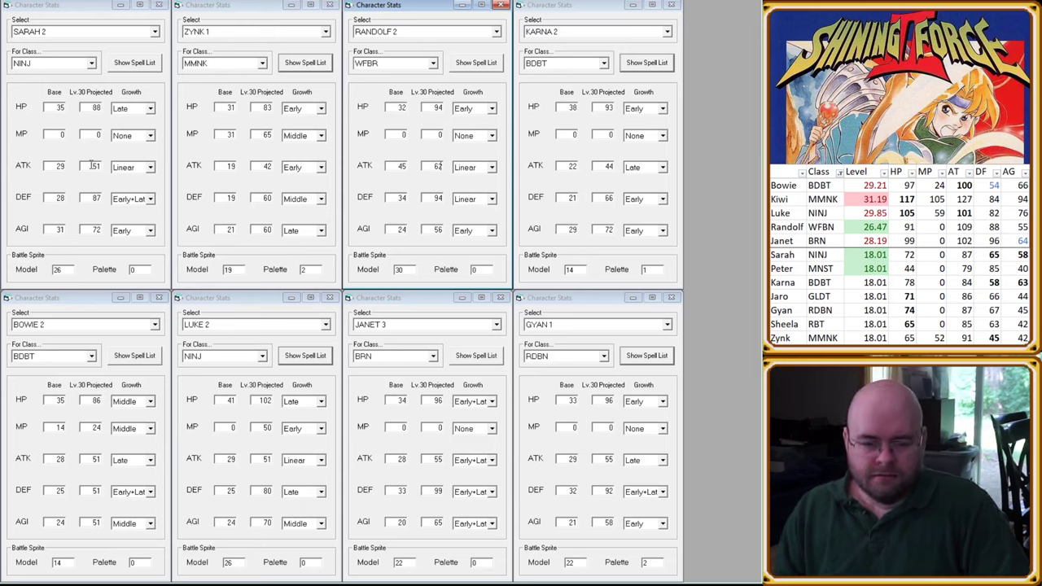
Step: Compare the base and projected DEF of BOWIE 2 with those of LUKE 2
{"action": "left_click", "coordinate": [97, 400]}
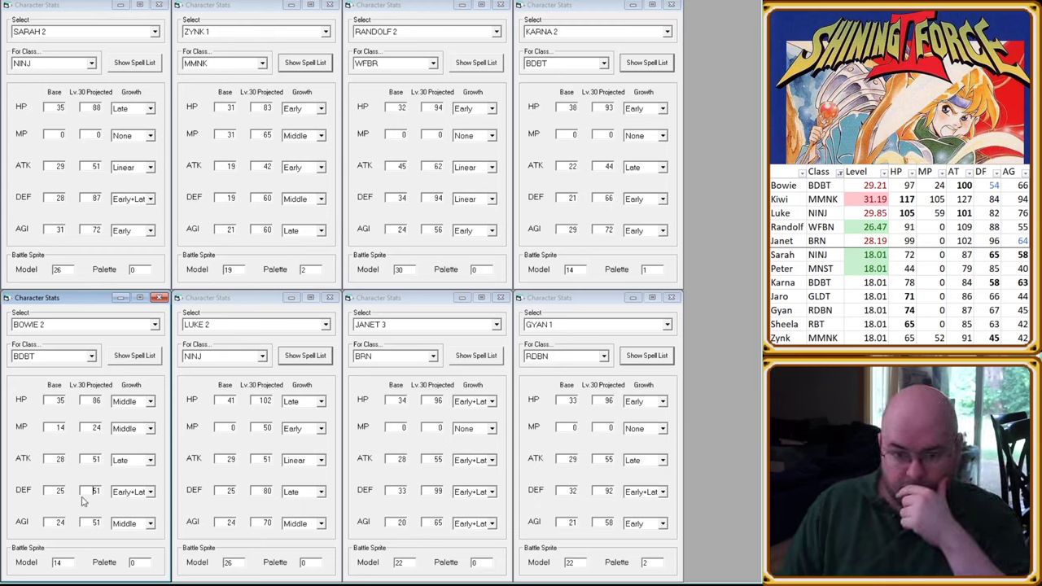
{"action": "left_click", "coordinate": [52, 493]}
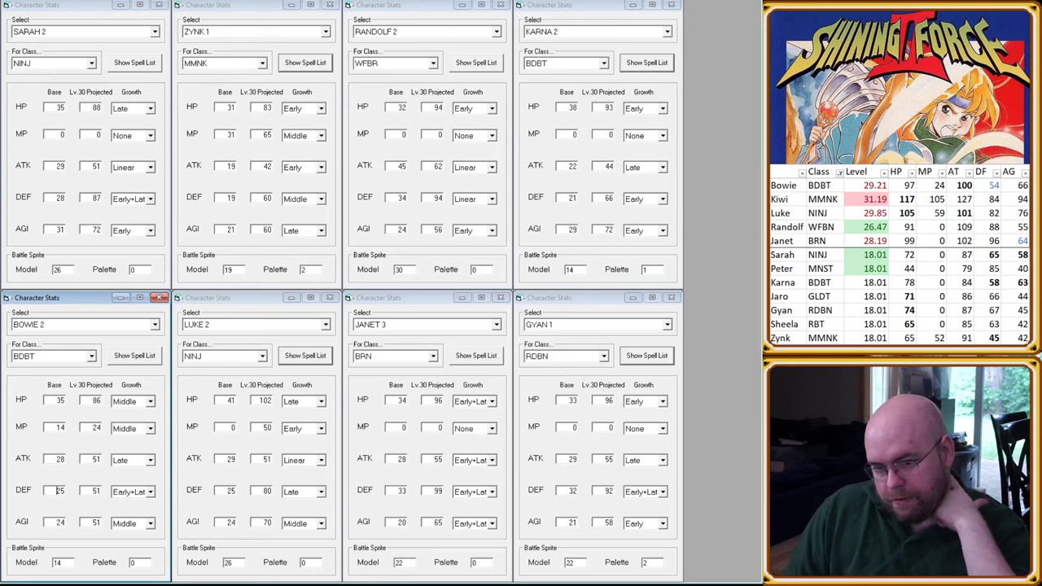
{"action": "left_click", "coordinate": [230, 490]}
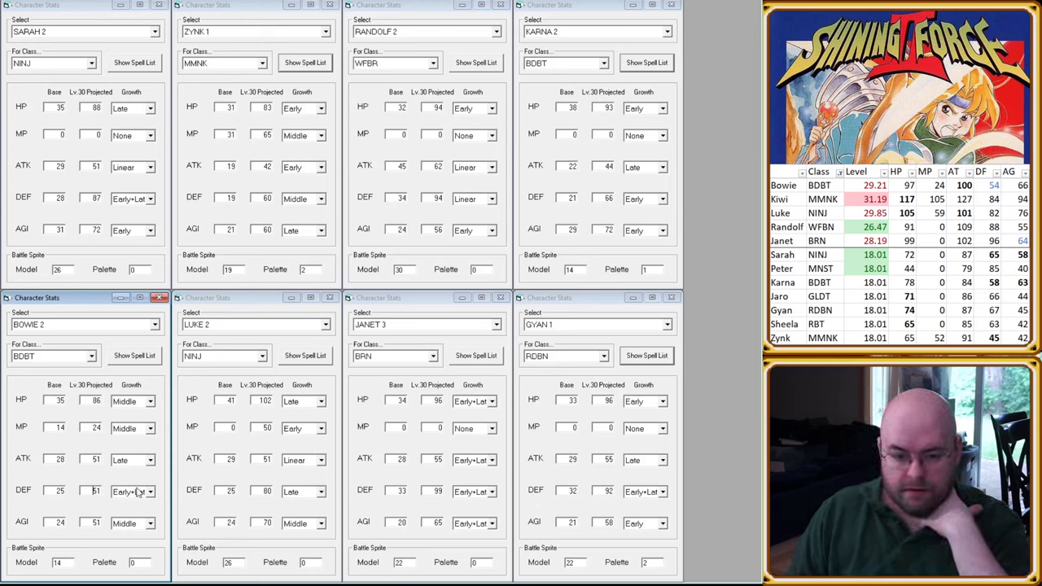
{"action": "left_click", "coordinate": [251, 490]}
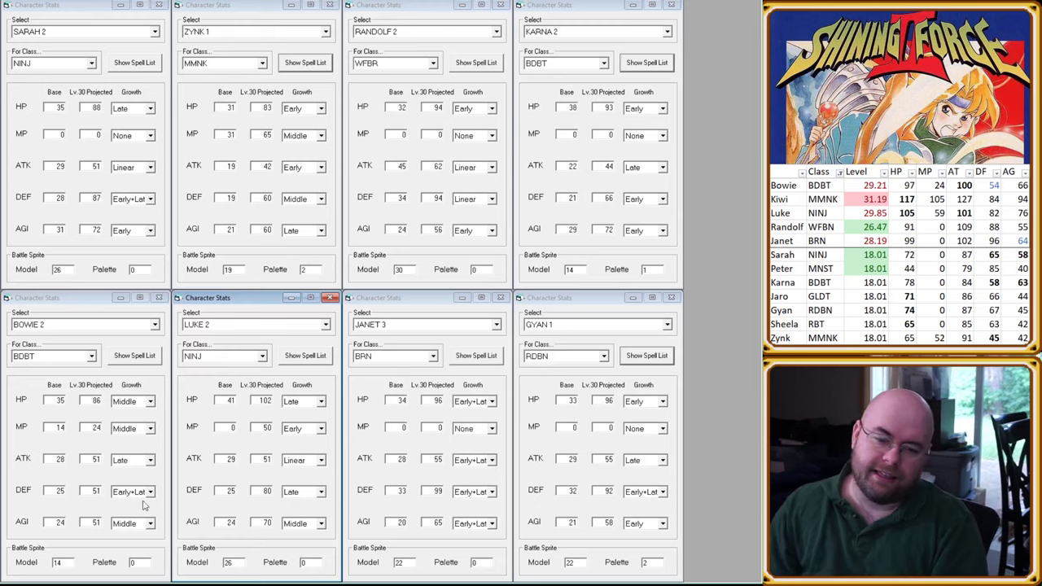
Step: Try a level 30 projected DEF of 71 for BOWIE 2
{"action": "left_click", "coordinate": [97, 491]}
{"action": "double_click", "coordinate": [99, 490]}
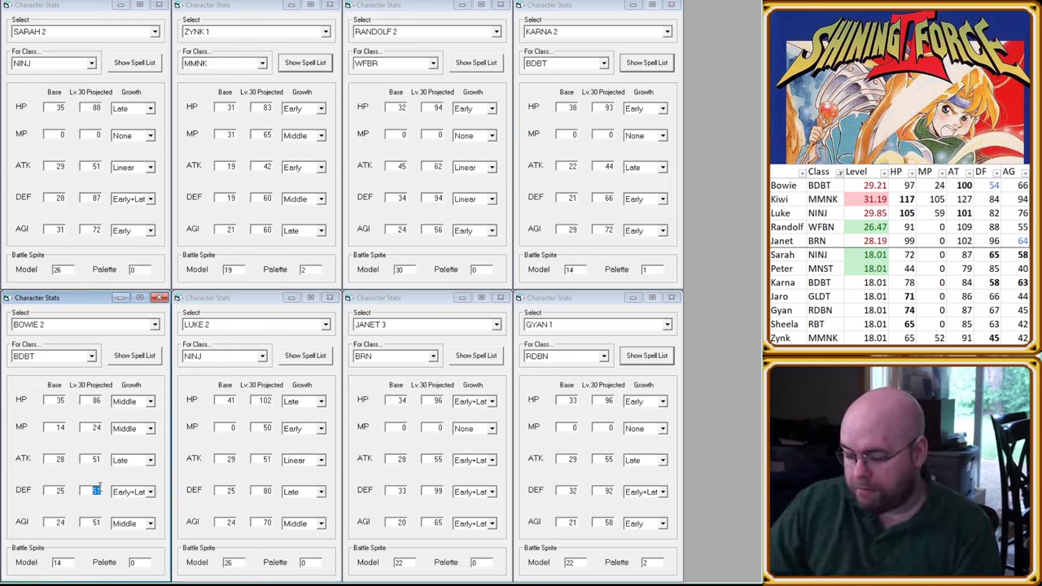
{"action": "type", "text": "71"}
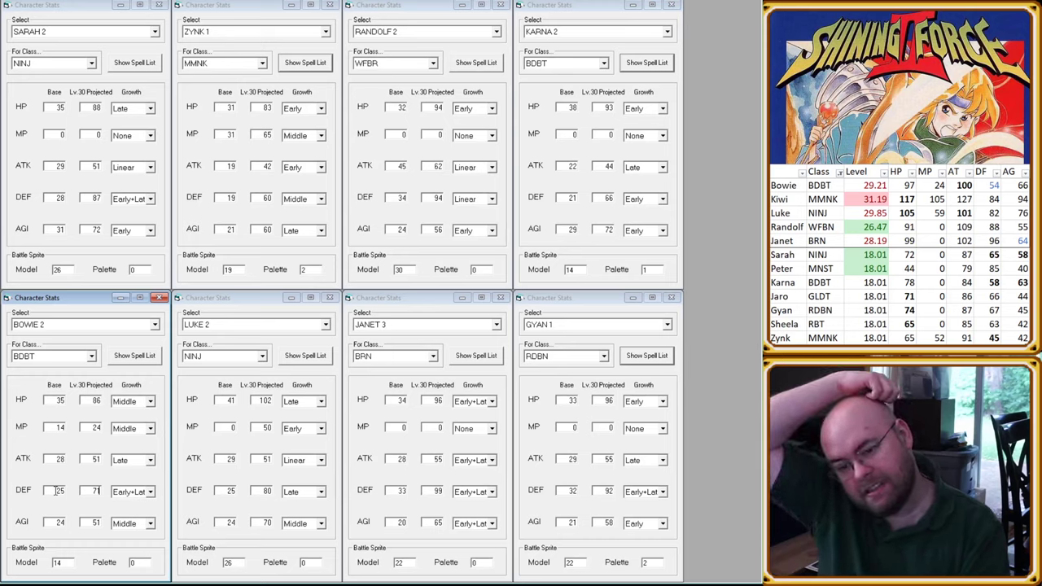
{"action": "key", "text": "Tab"}
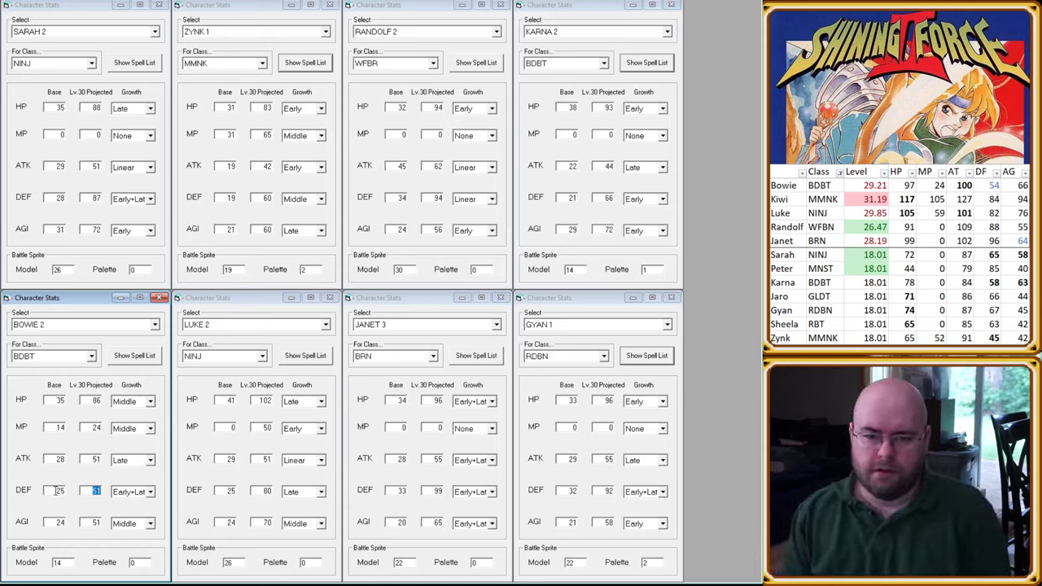
Step: Check Bowie's projected ATK and Luke's projected HP, plus the spreadsheet's Luke HP, Bowie and Randolf DF, and Randolf level cells
{"action": "left_click", "coordinate": [97, 460]}
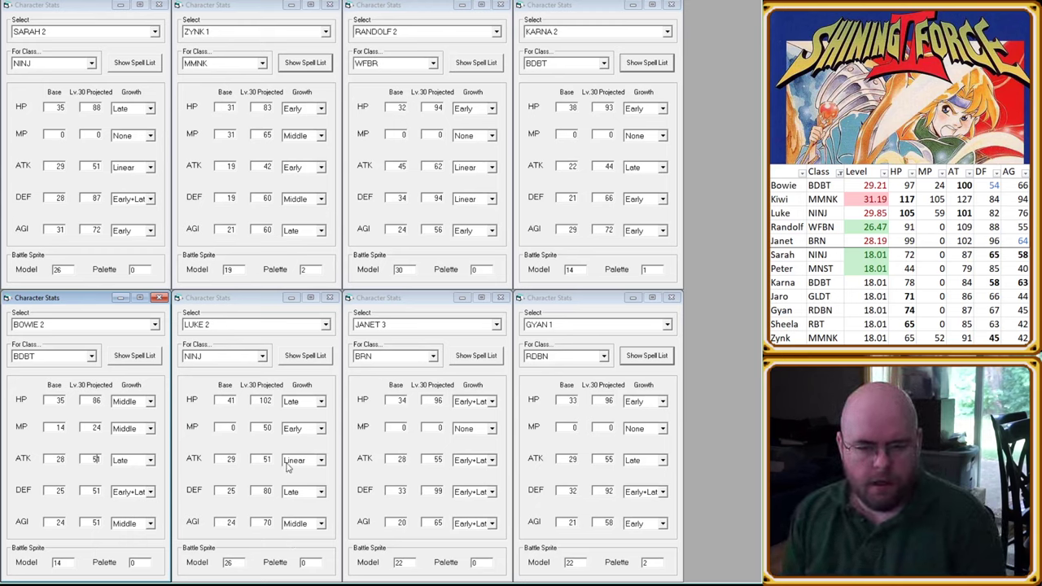
{"action": "double_click", "coordinate": [262, 399]}
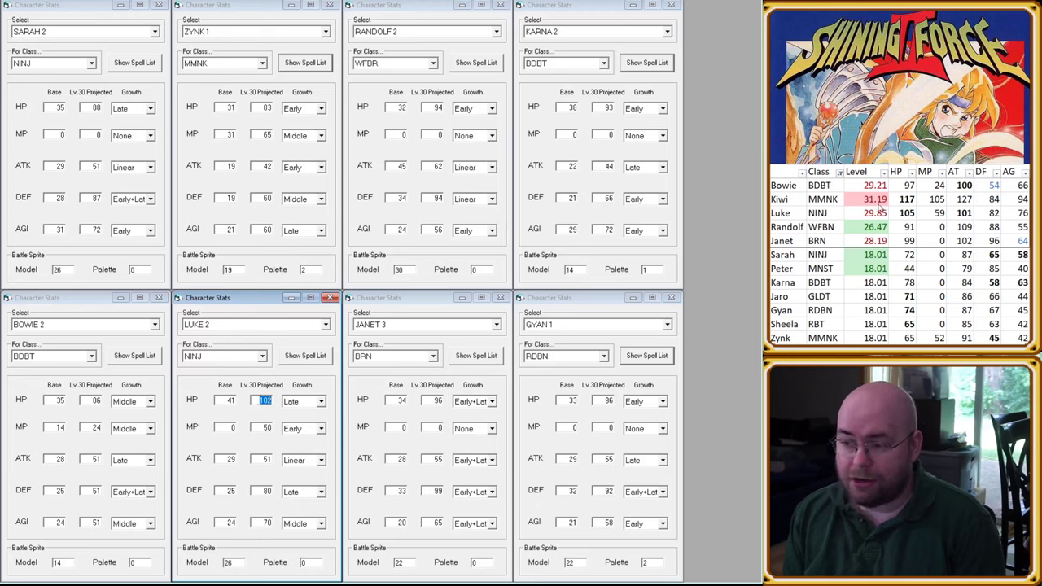
{"action": "left_click", "coordinate": [906, 213]}
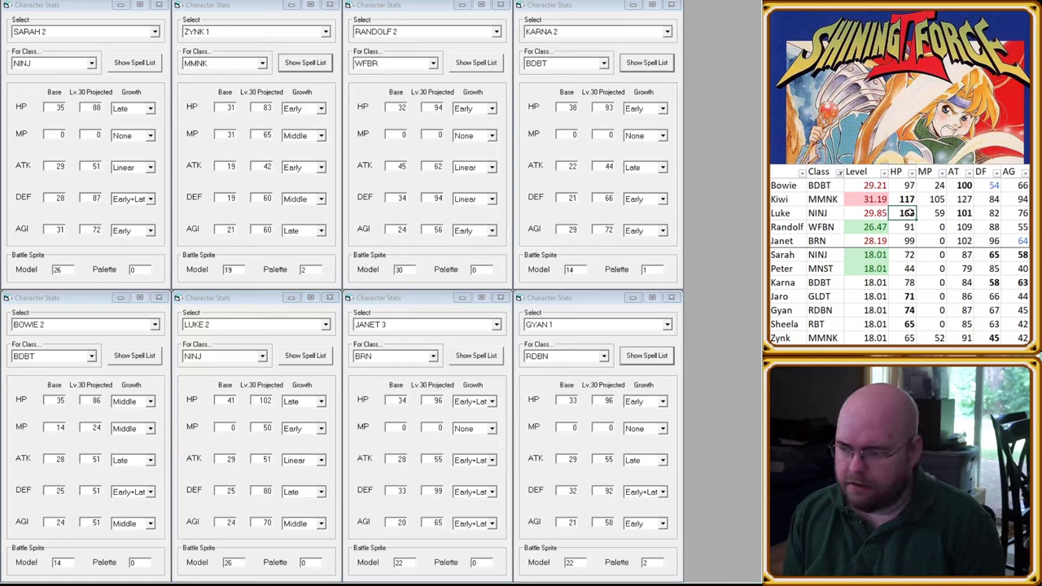
{"action": "left_click", "coordinate": [986, 186]}
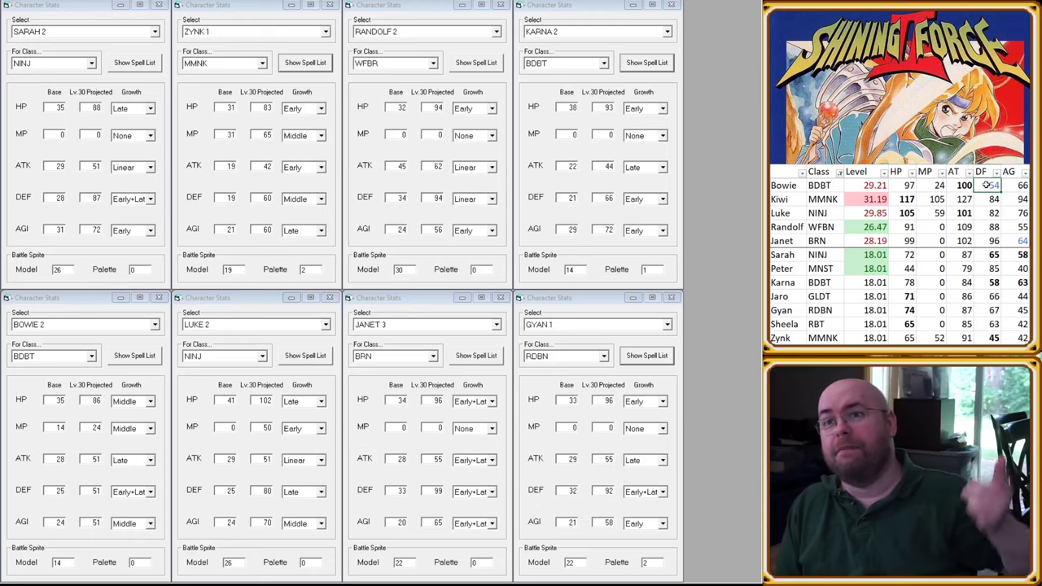
{"action": "left_click", "coordinate": [988, 226]}
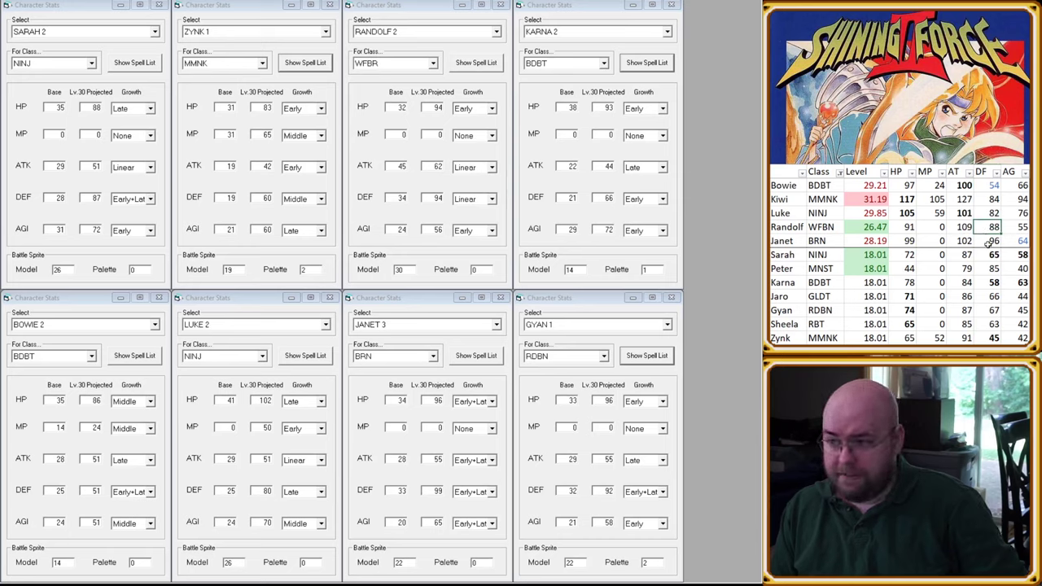
{"action": "left_click", "coordinate": [878, 227]}
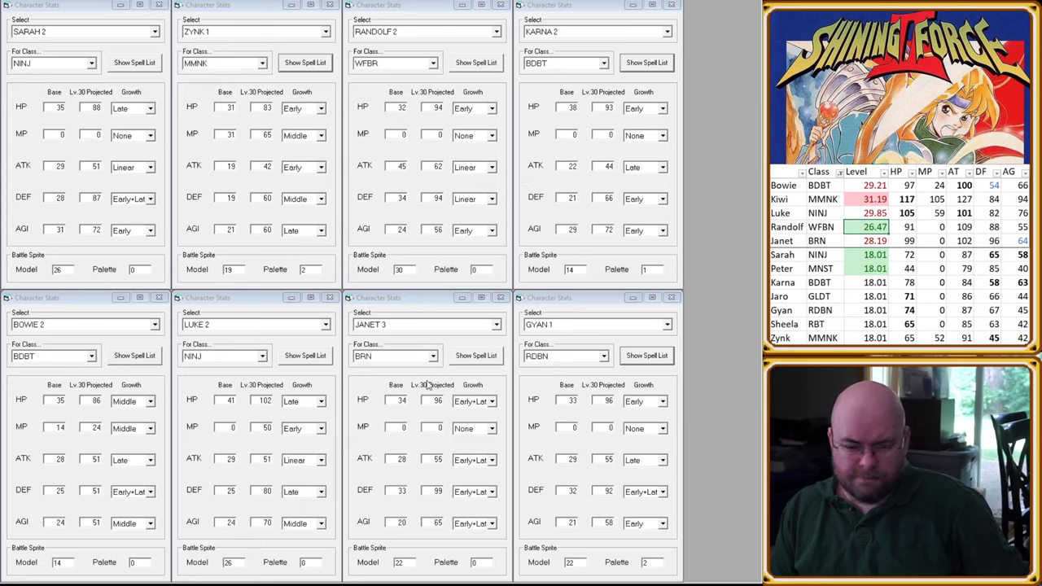
Step: Review the stat windows of JANET 3, RANDOLF 2, BOWIE 2 and LUKE 2 in turn
{"action": "left_click", "coordinate": [390, 301]}
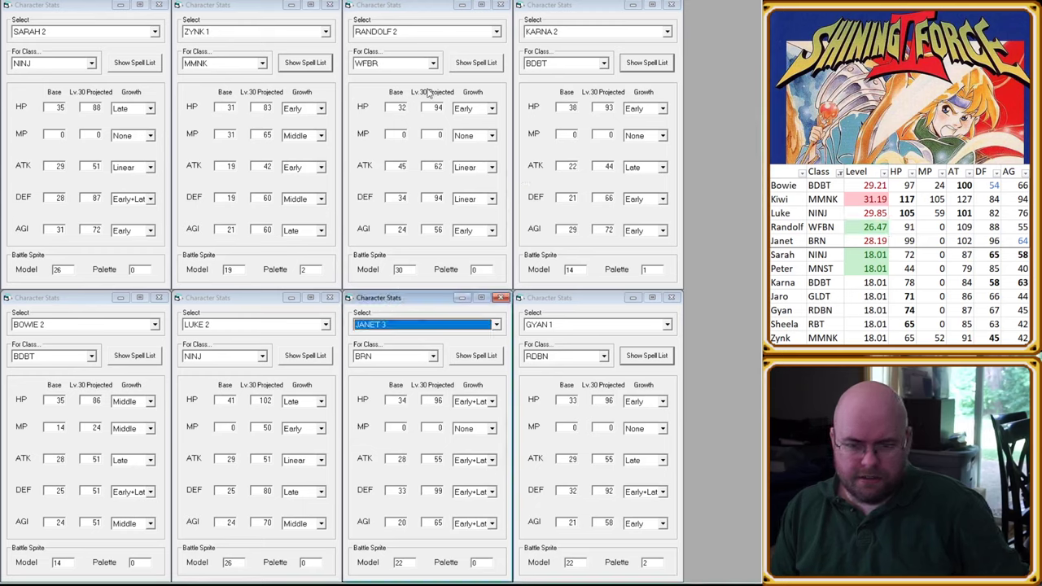
{"action": "left_click", "coordinate": [410, 6]}
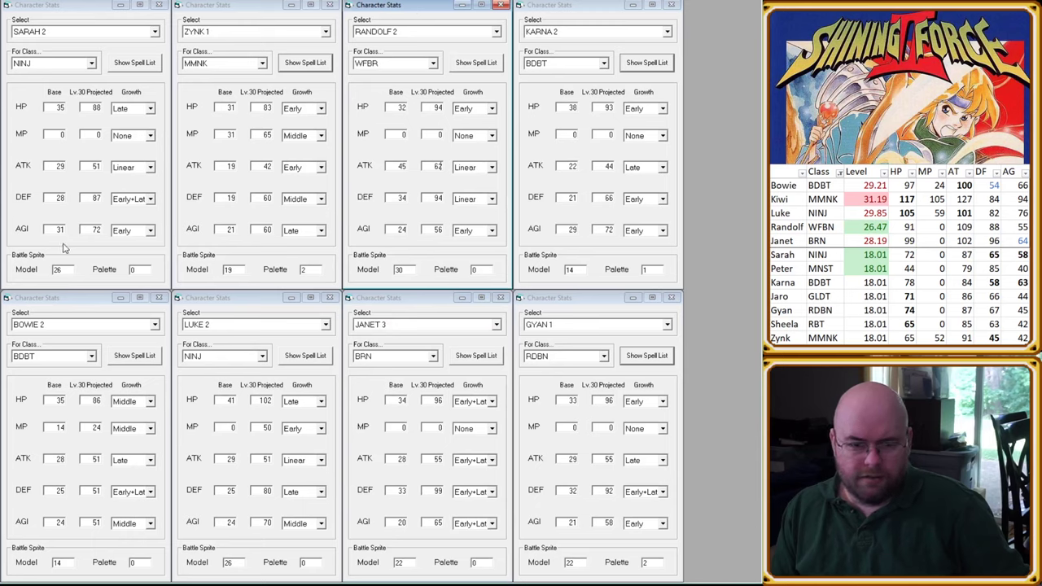
{"action": "left_click", "coordinate": [71, 307]}
{"action": "left_click", "coordinate": [273, 302]}
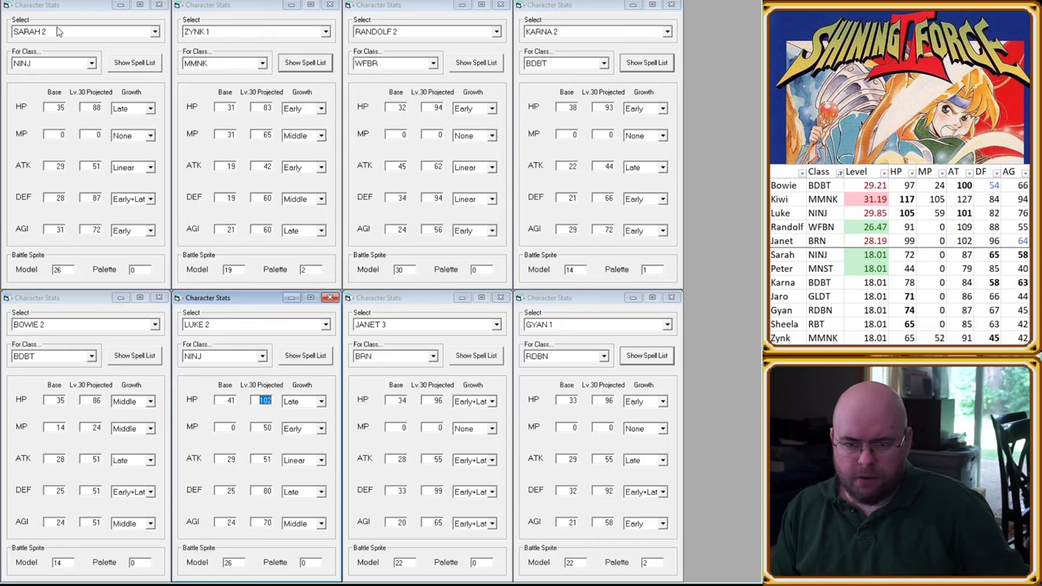
Step: Switch the ZYNK 1 stat window to KIWI 3 to examine Kiwi's projected stats
{"action": "left_click", "coordinate": [261, 38]}
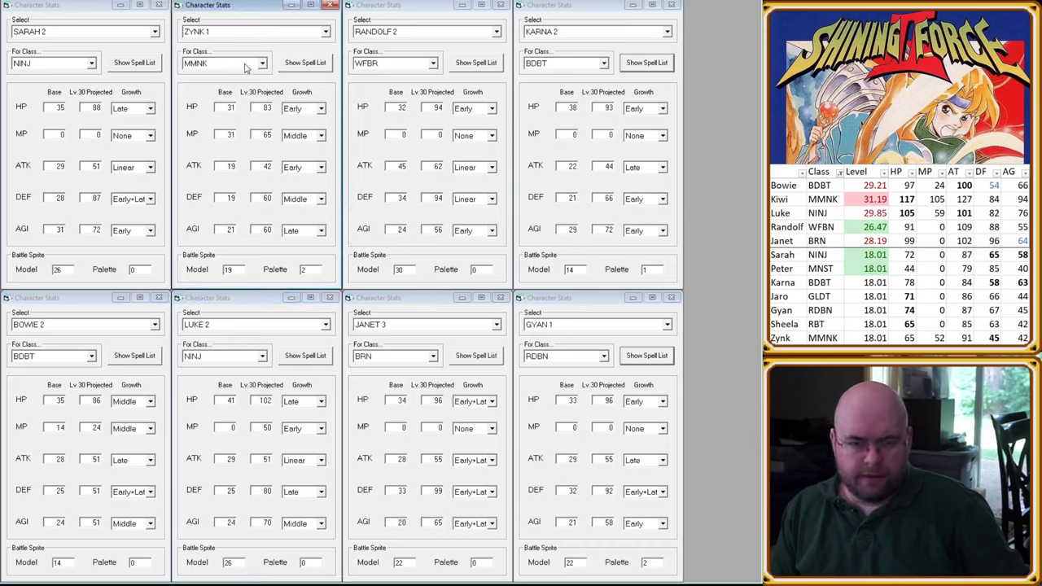
{"action": "type", "text": "ki"}
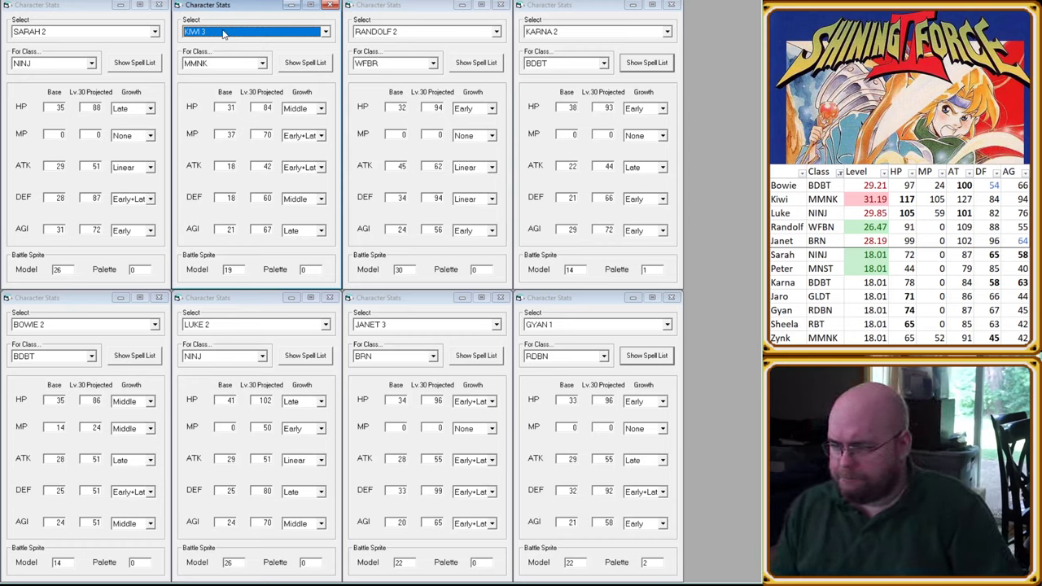
{"action": "key", "text": "Tab"}
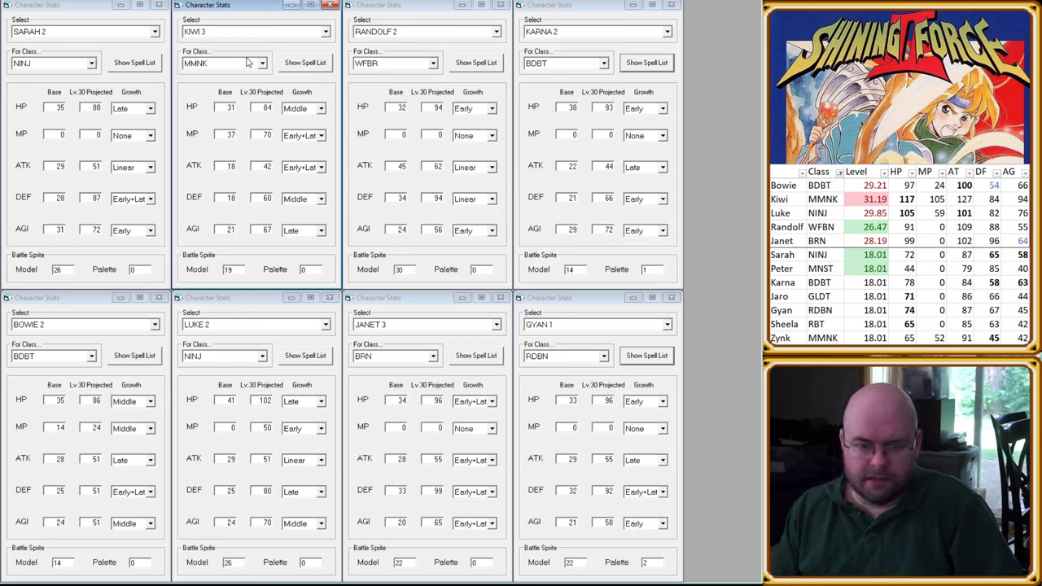
Step: Switch the KIWI 3 stat window to SHEELA 1 and check her level 30 projected ATK
{"action": "key", "text": "shift+Tab"}
{"action": "type", "text": "sh"}
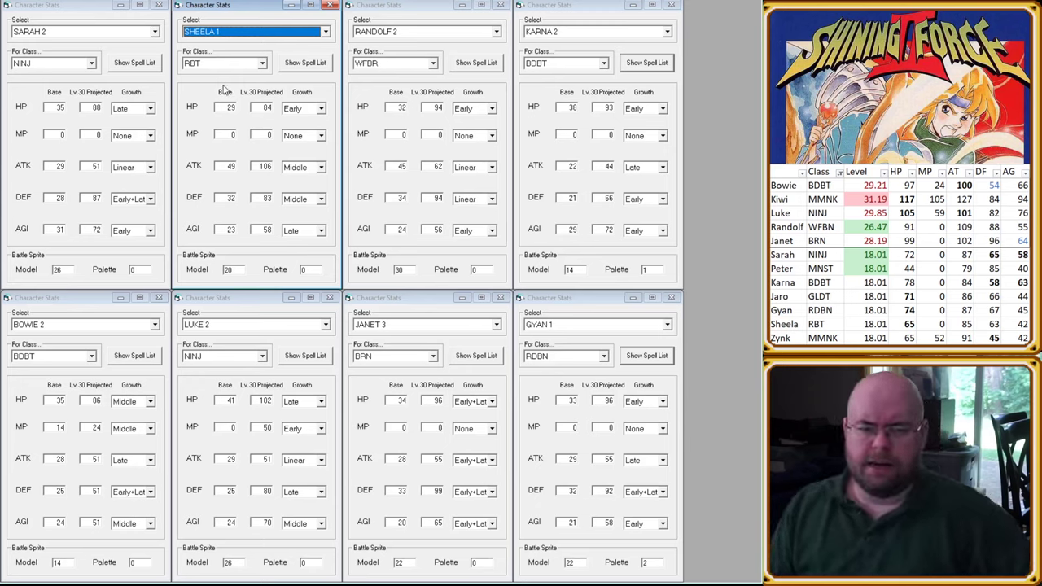
{"action": "double_click", "coordinate": [267, 166]}
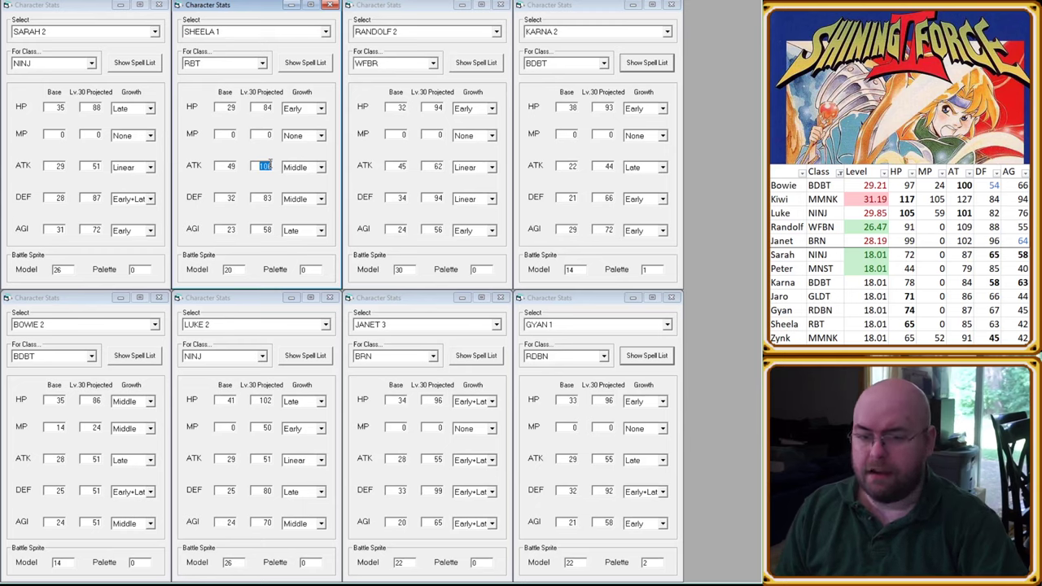
Step: Set RANDOLF 2's level 30 projected ATK to 101, after trying 103 and 106
{"action": "double_click", "coordinate": [436, 166]}
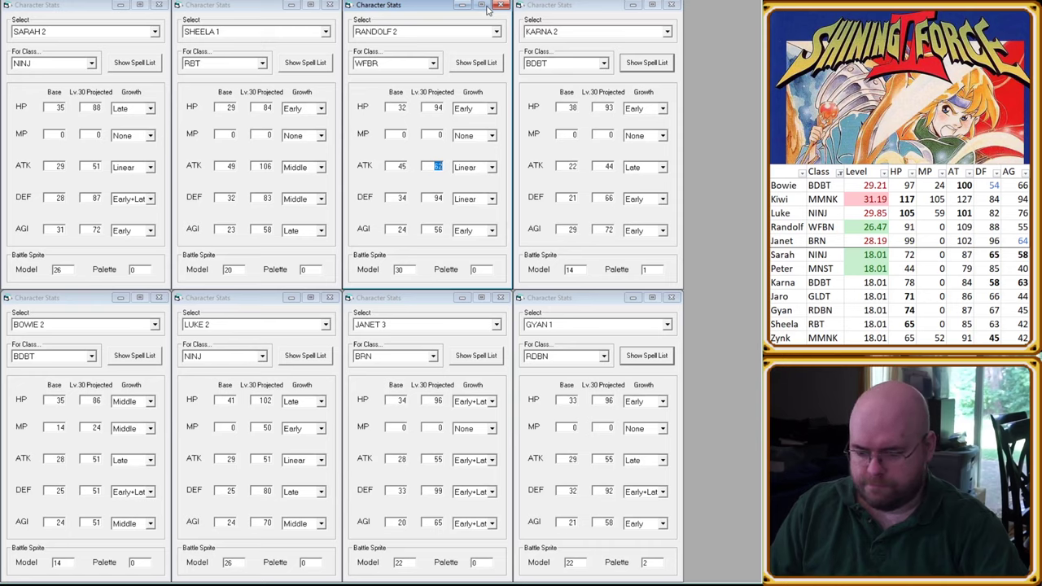
{"action": "type", "text": "103"}
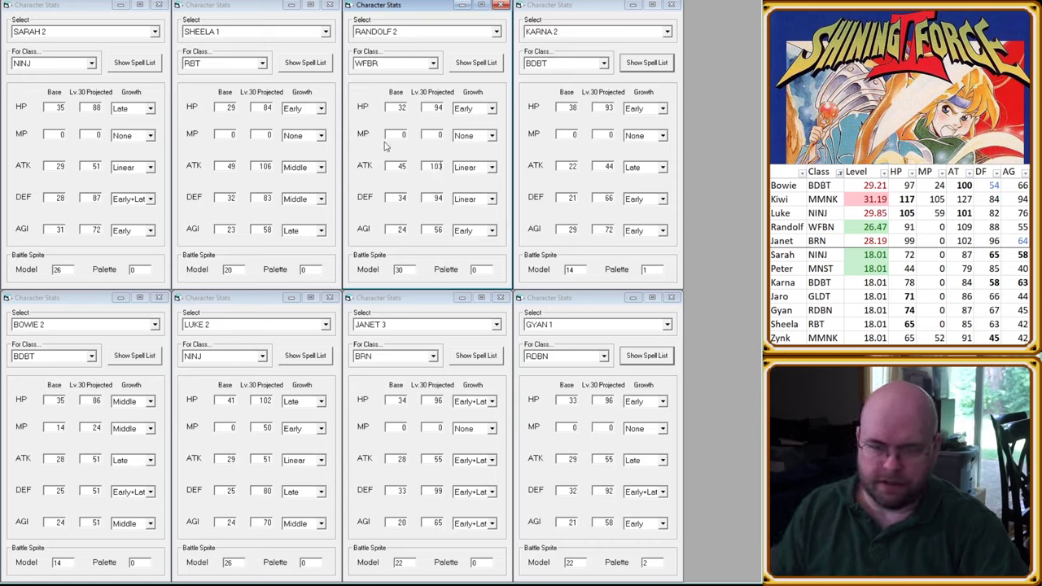
{"action": "key", "text": "BackSpace"}
{"action": "type", "text": "6"}
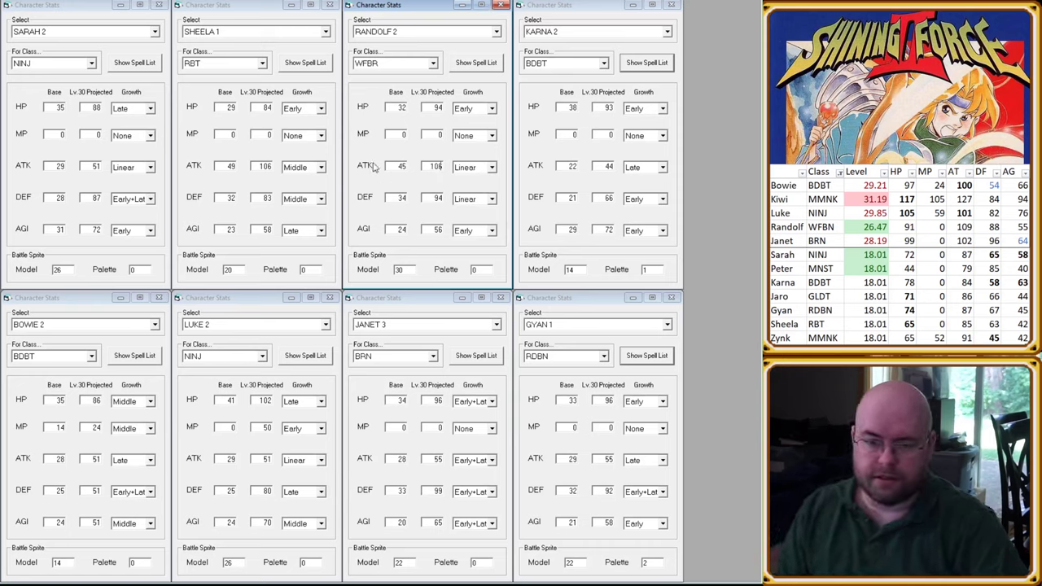
{"action": "key", "text": "BackSpace"}
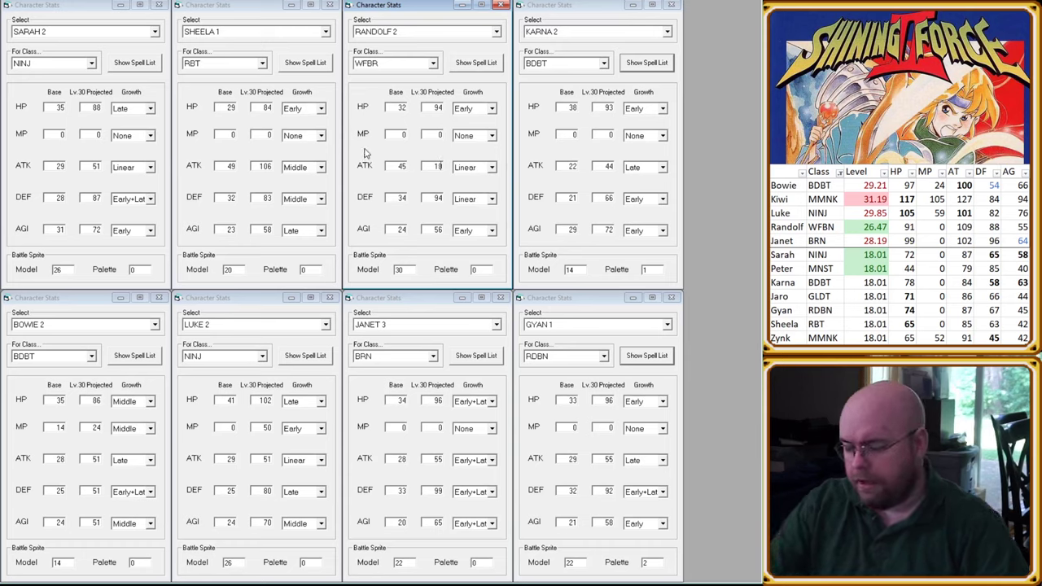
{"action": "type", "text": "1"}
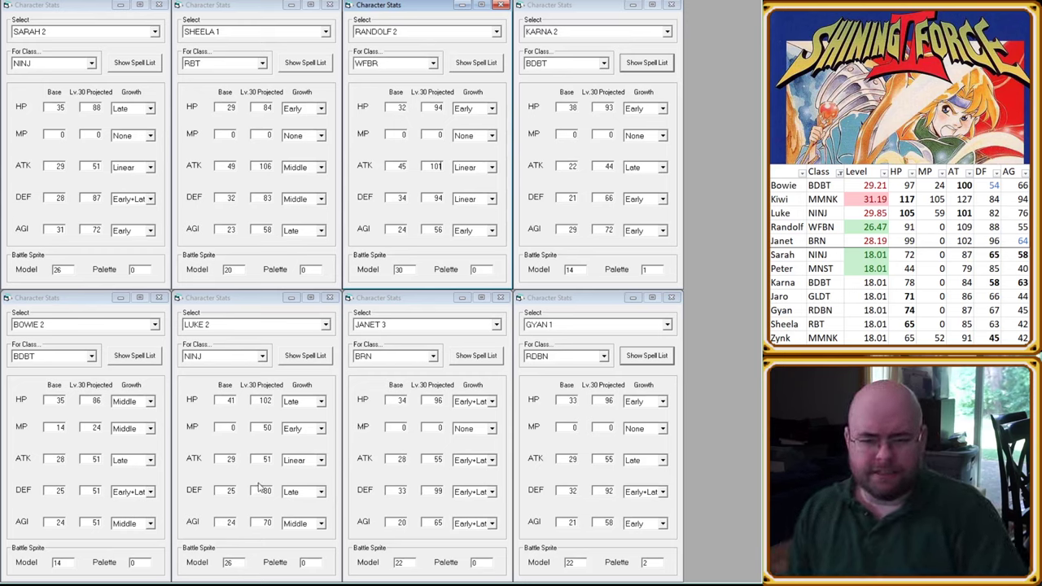
Step: Close the SHEELA 1 stat window
{"action": "left_click", "coordinate": [82, 254]}
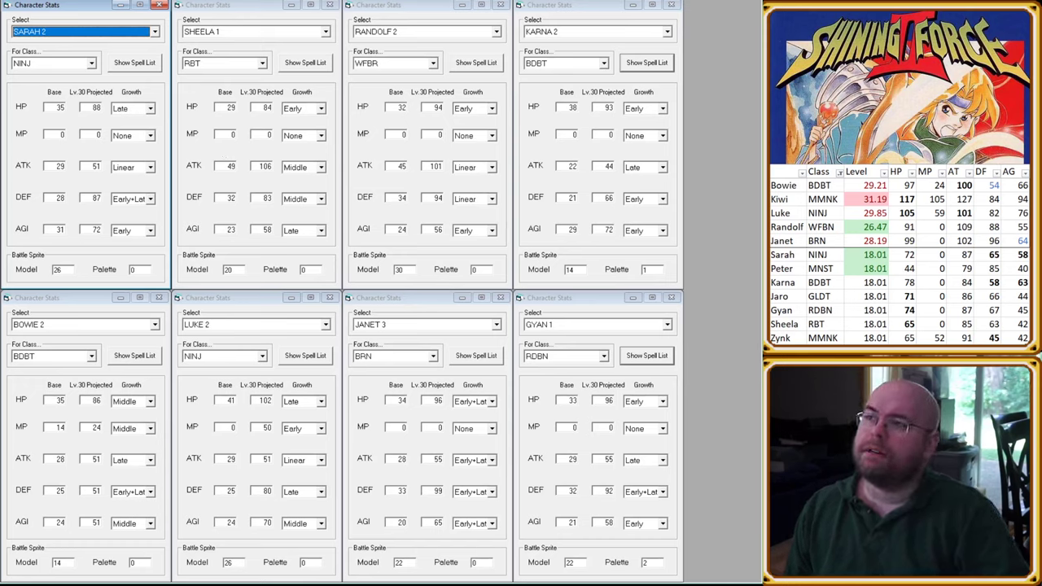
{"action": "key", "text": "alt+Tab"}
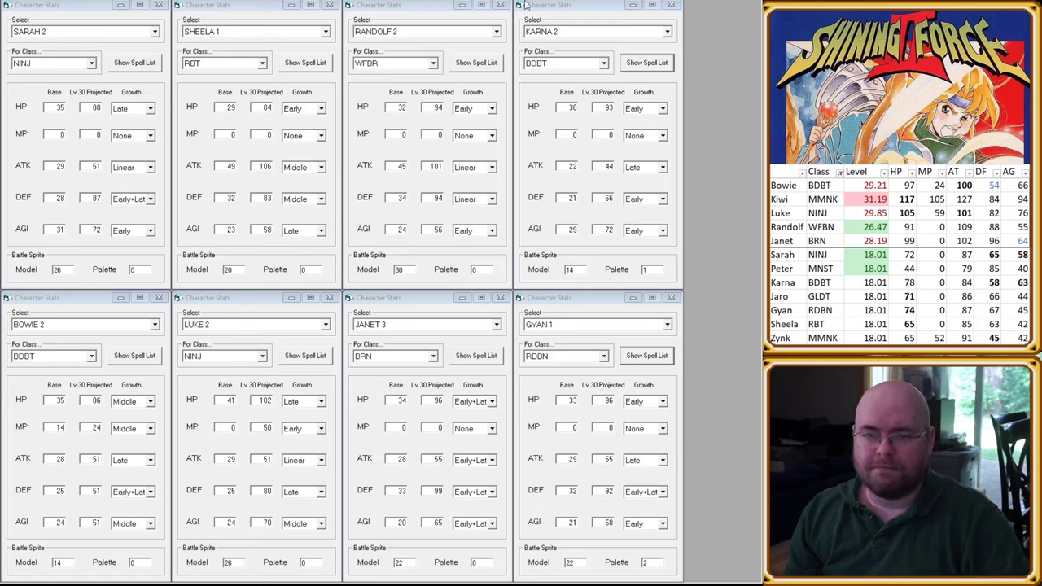
{"action": "key", "text": "alt+Tab"}
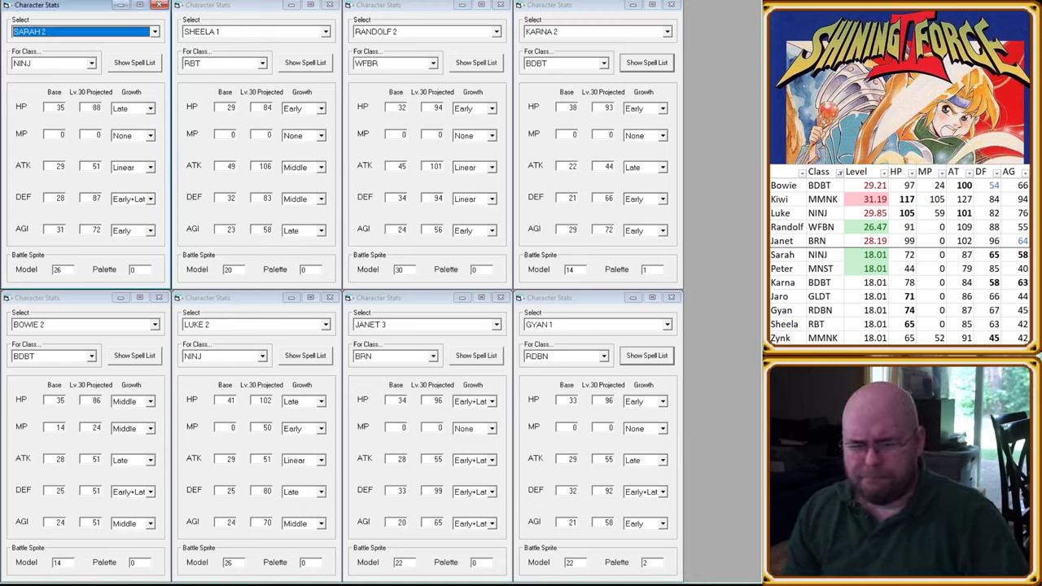
{"action": "left_click", "coordinate": [259, 12]}
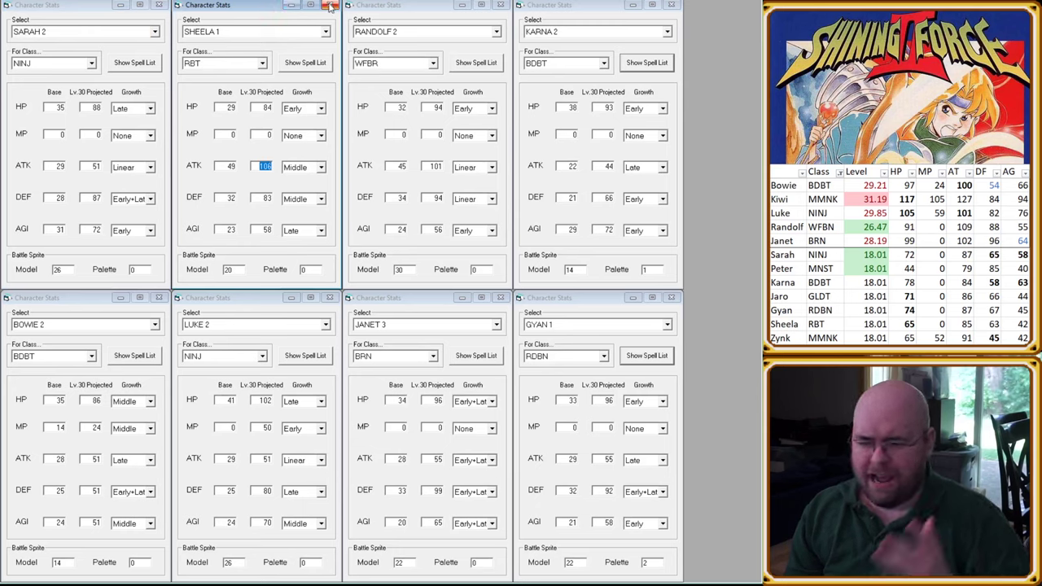
{"action": "left_click", "coordinate": [330, 5]}
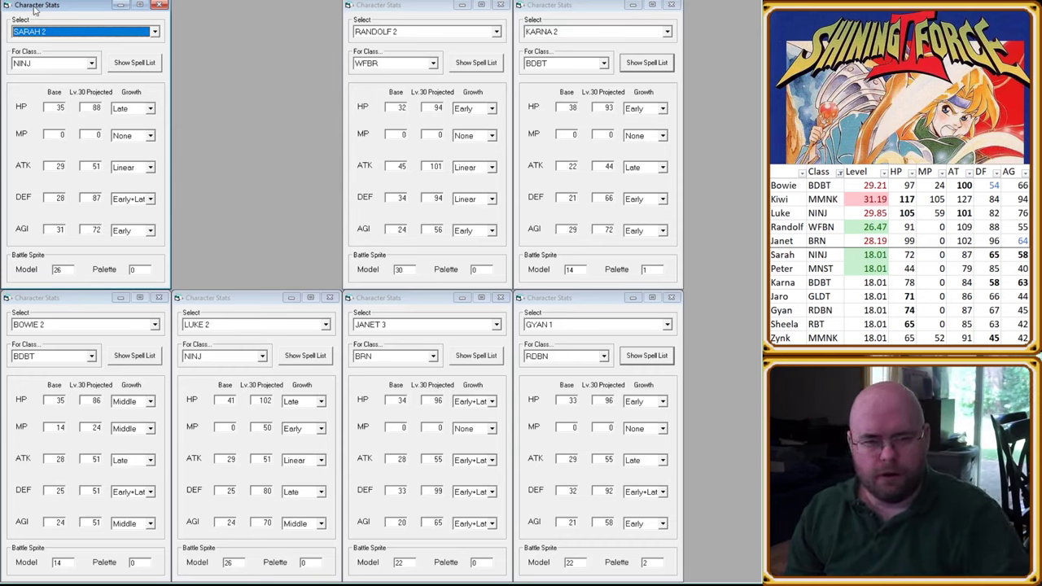
Step: Open a new stat window for JARO 1 with its spell list hidden and place it between SARAH 2 and RANDOLF 2
{"action": "key", "text": "ctrl+n"}
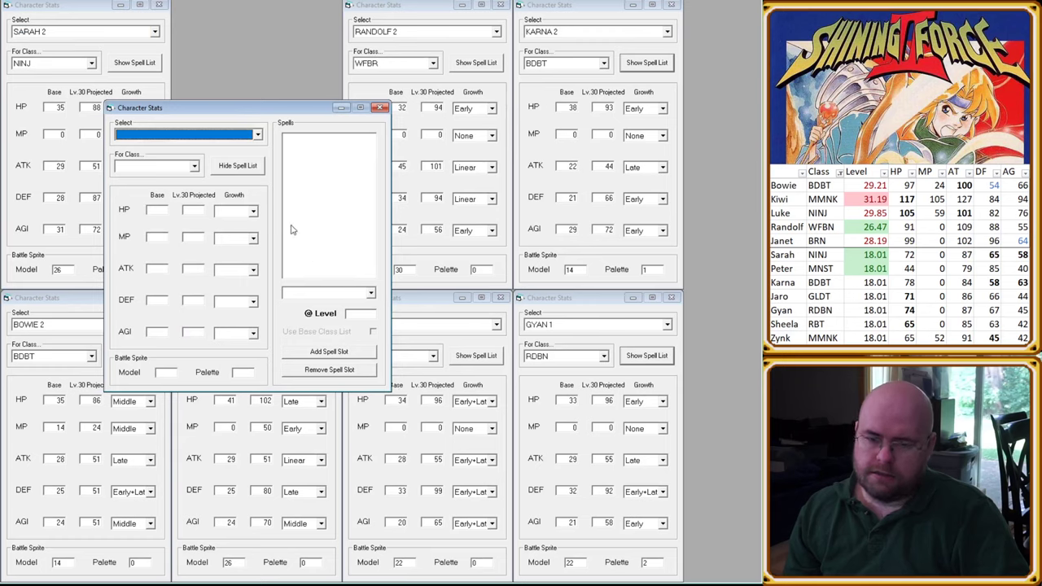
{"action": "left_click", "coordinate": [247, 168]}
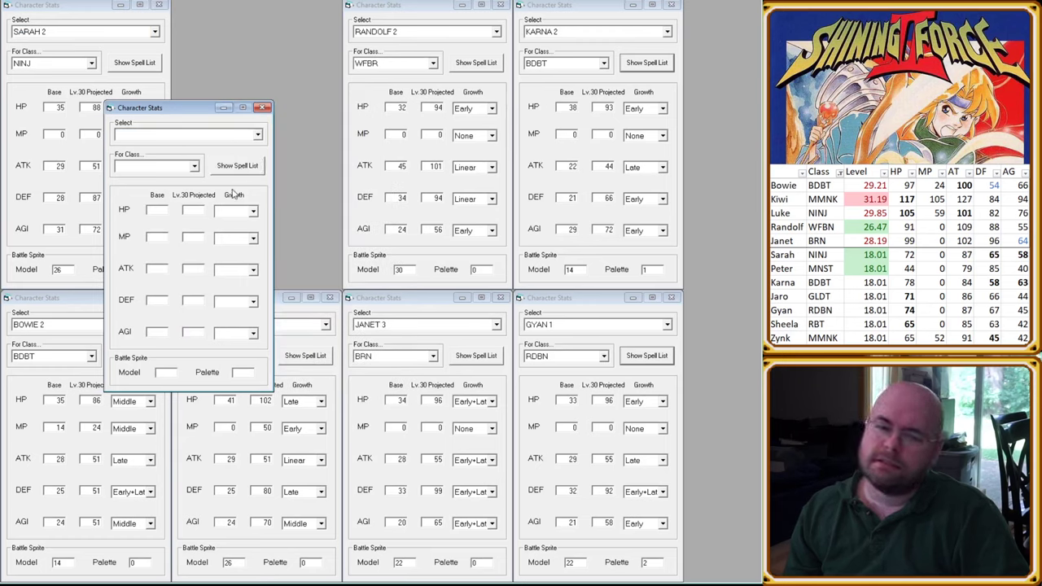
{"action": "key", "text": "j"}
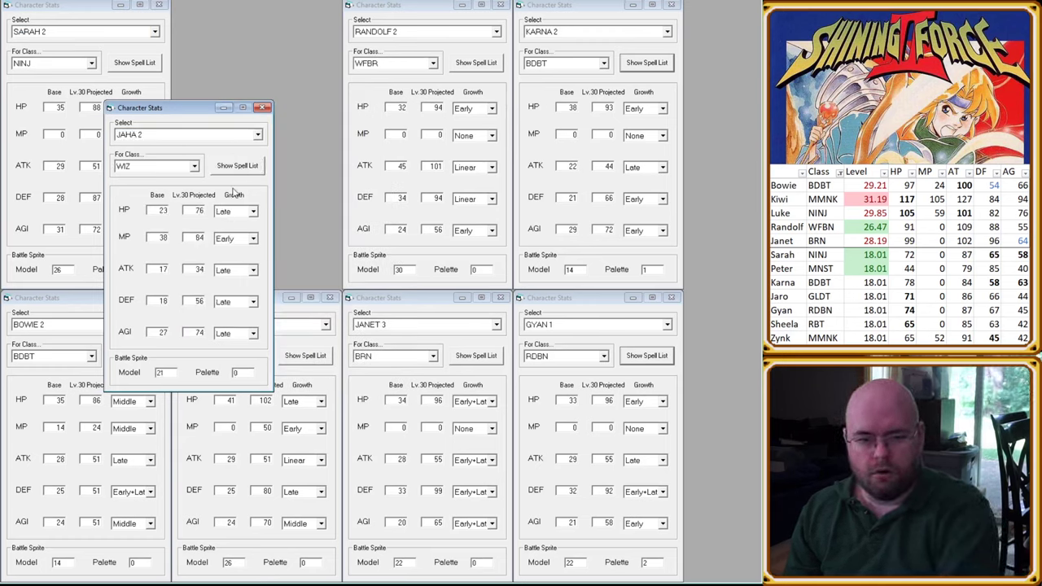
{"action": "key", "text": "j"}
{"action": "key", "text": "j"}
{"action": "key", "text": "j"}
{"action": "key", "text": "j"}
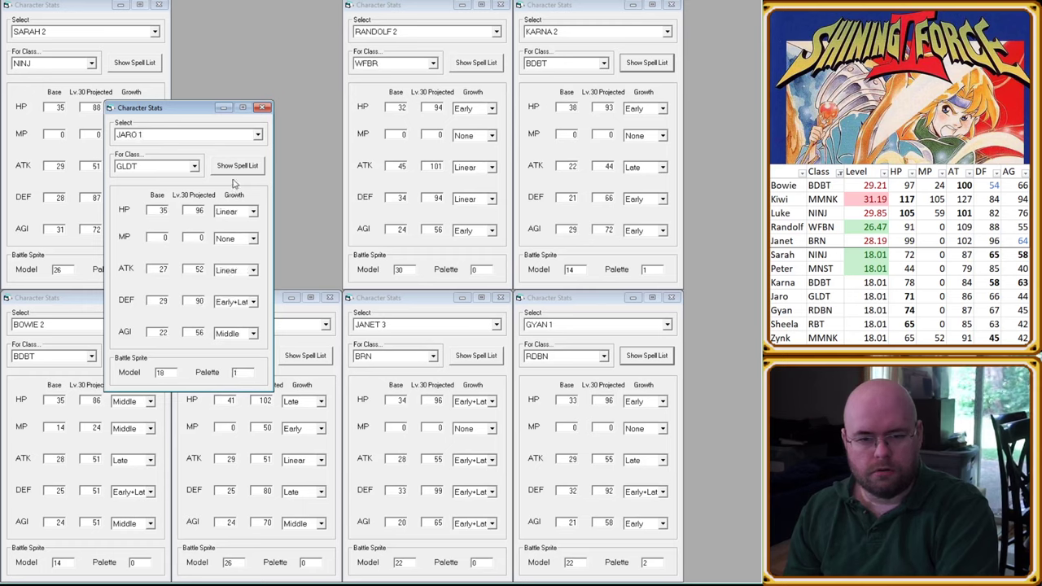
{"action": "left_click", "coordinate": [192, 112]}
{"action": "left_click_drag", "start_coordinate": [192, 112], "coordinate": [256, 8]}
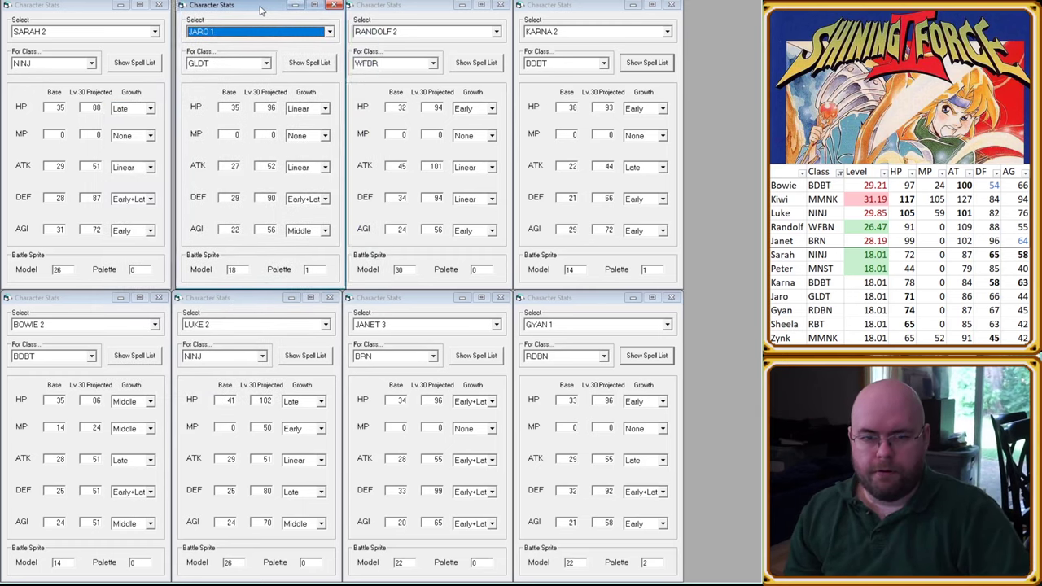
Step: Compare Janet's GLDT stats beside JARO 1 by showing JANET 2 there, and return the window to JANET 3 in its original place
{"action": "left_click", "coordinate": [406, 352]}
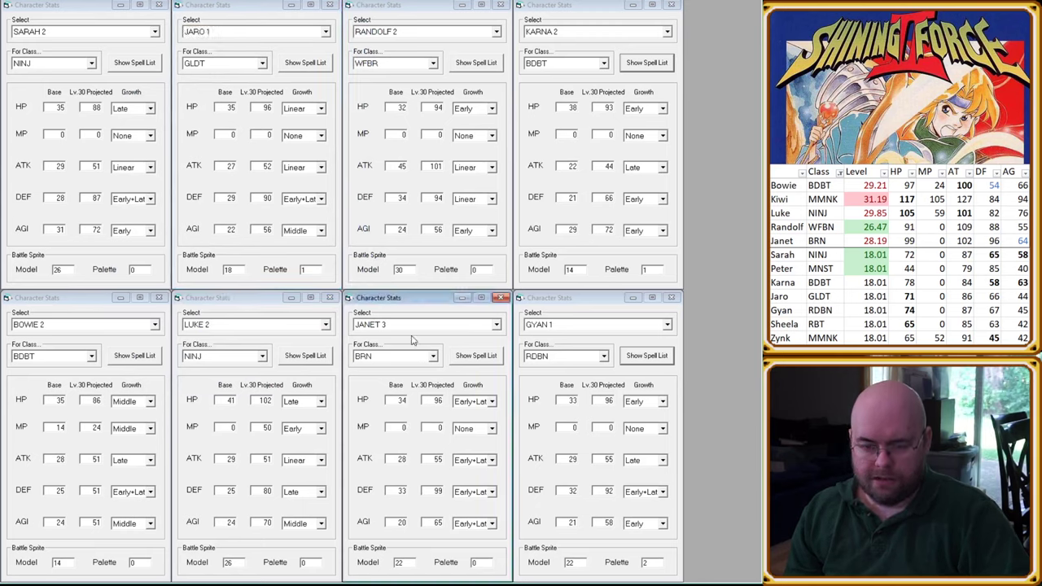
{"action": "scroll", "coordinate": [470, 334], "scroll_direction": "up", "scroll_amount": 1}
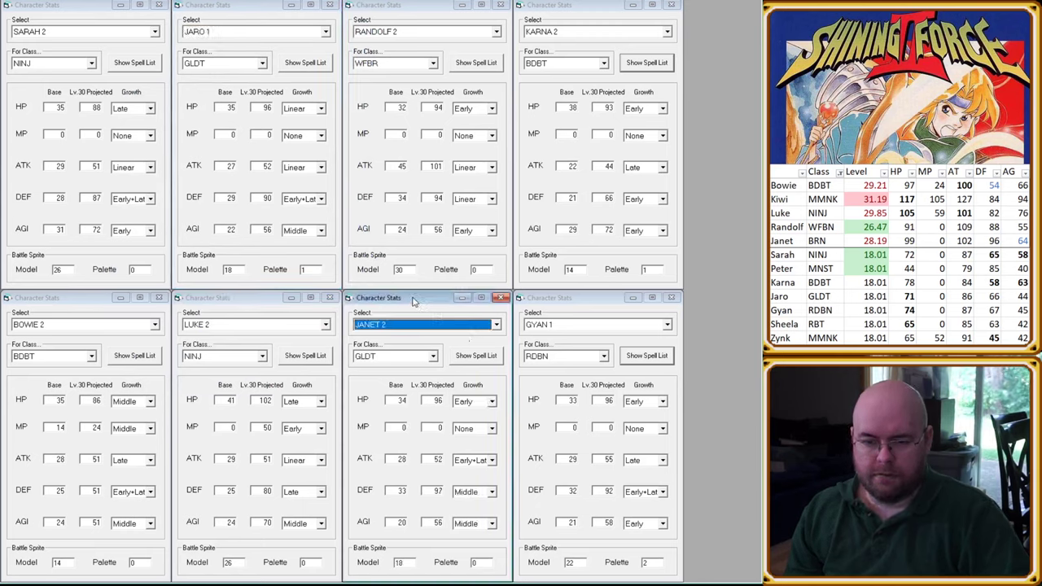
{"action": "left_click_drag", "start_coordinate": [412, 299], "coordinate": [413, 7]}
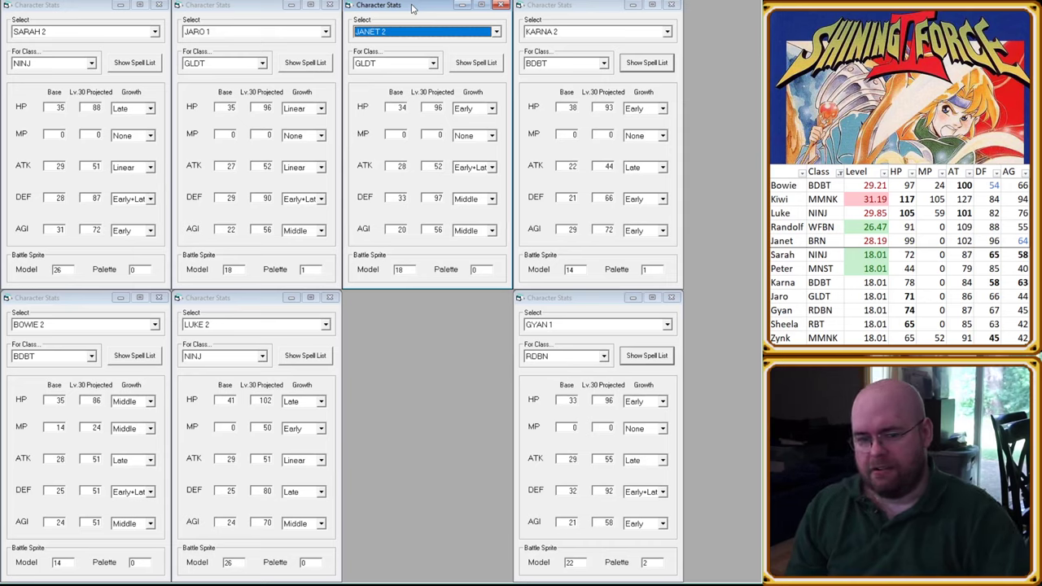
{"action": "scroll", "coordinate": [412, 34], "scroll_direction": "down", "scroll_amount": 1}
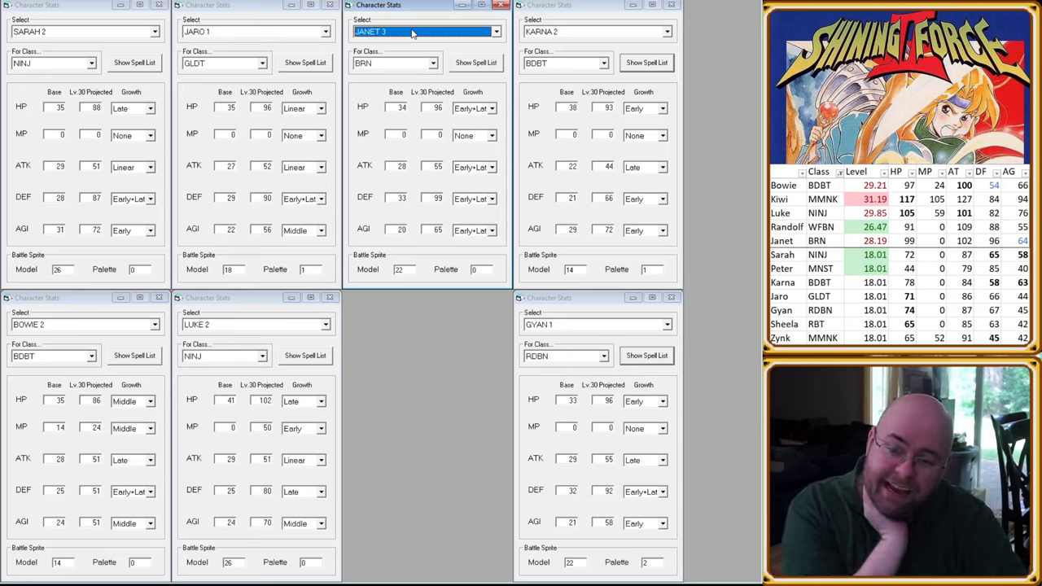
{"action": "left_click_drag", "start_coordinate": [403, 7], "coordinate": [399, 299]}
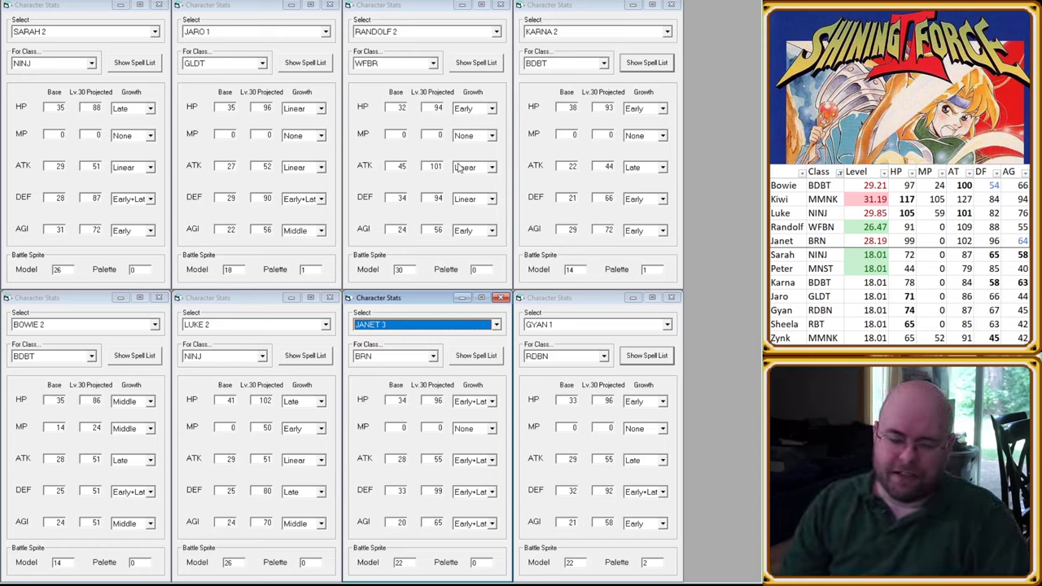
Step: Close the JARO 1 window and line up BOWIE 2 and KARNA 2 beside SARAH 2, with RANDOLF 2 below, to check Karna's projected ATK
{"action": "left_click", "coordinate": [330, 5]}
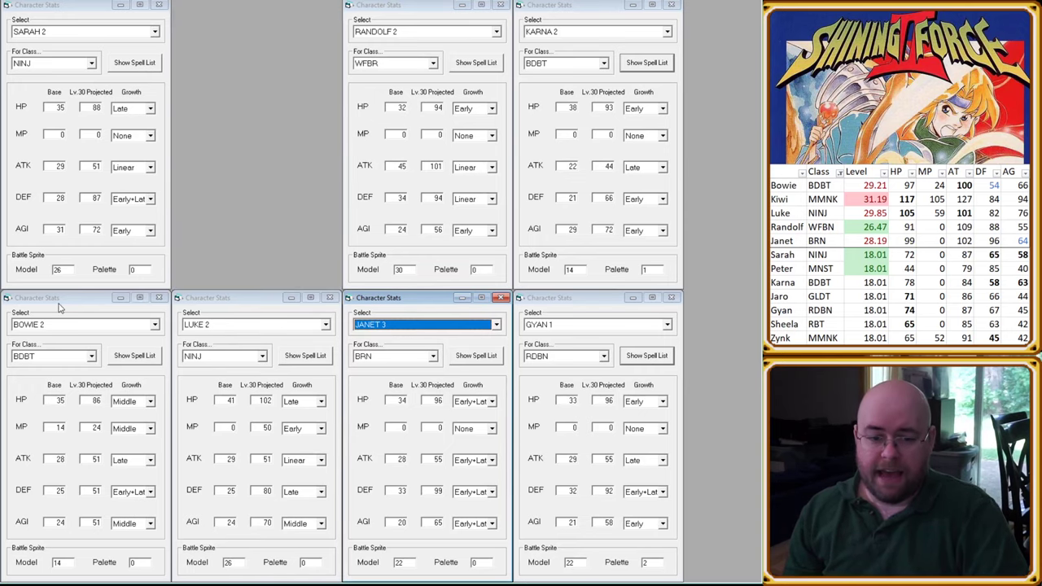
{"action": "left_click_drag", "start_coordinate": [58, 306], "coordinate": [229, 15]}
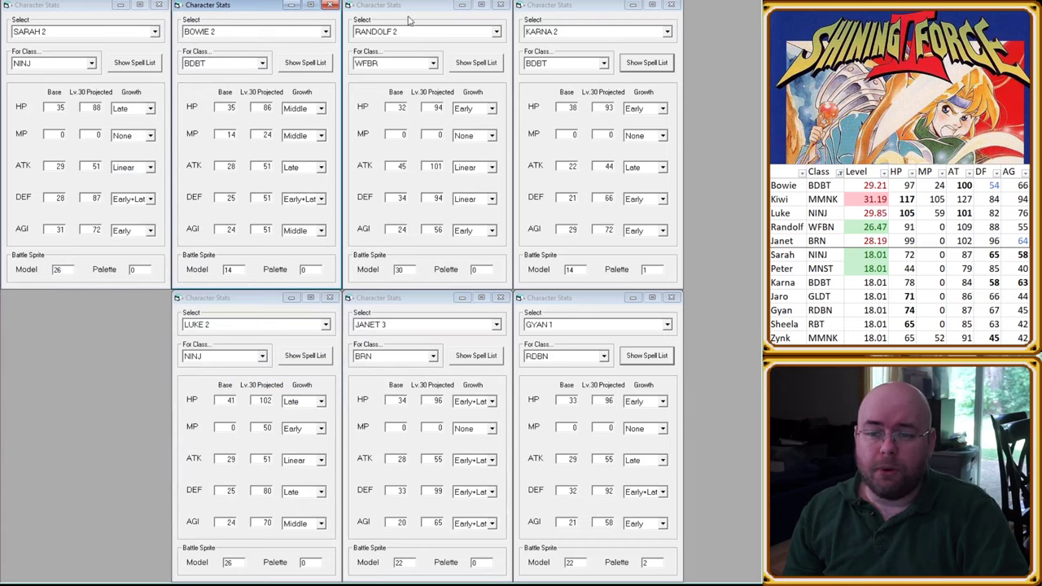
{"action": "left_click_drag", "start_coordinate": [409, 16], "coordinate": [67, 310]}
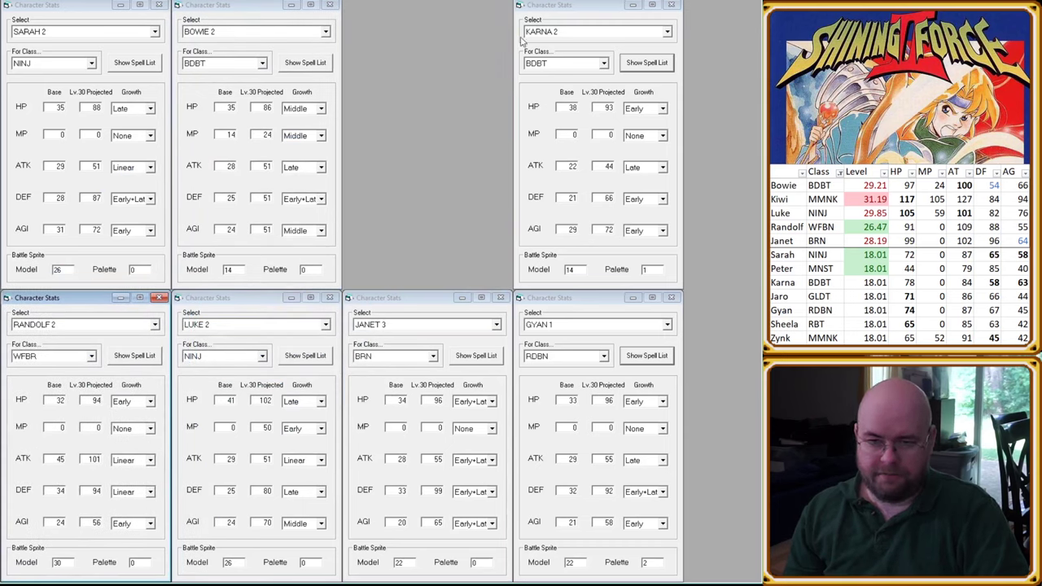
{"action": "left_click_drag", "start_coordinate": [565, 8], "coordinate": [395, 8]}
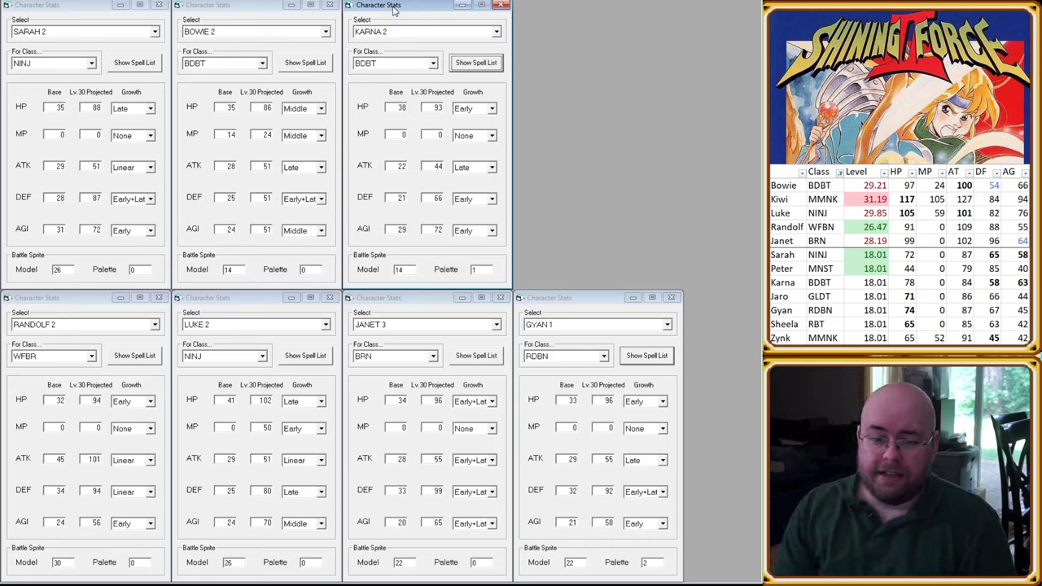
{"action": "double_click", "coordinate": [437, 166]}
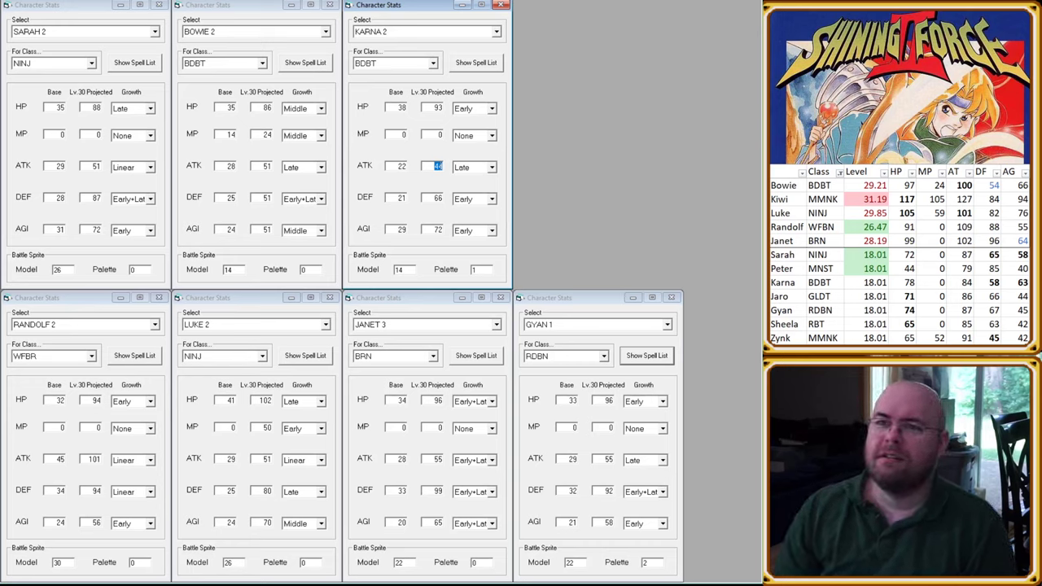
{"action": "left_click", "coordinate": [528, 282]}
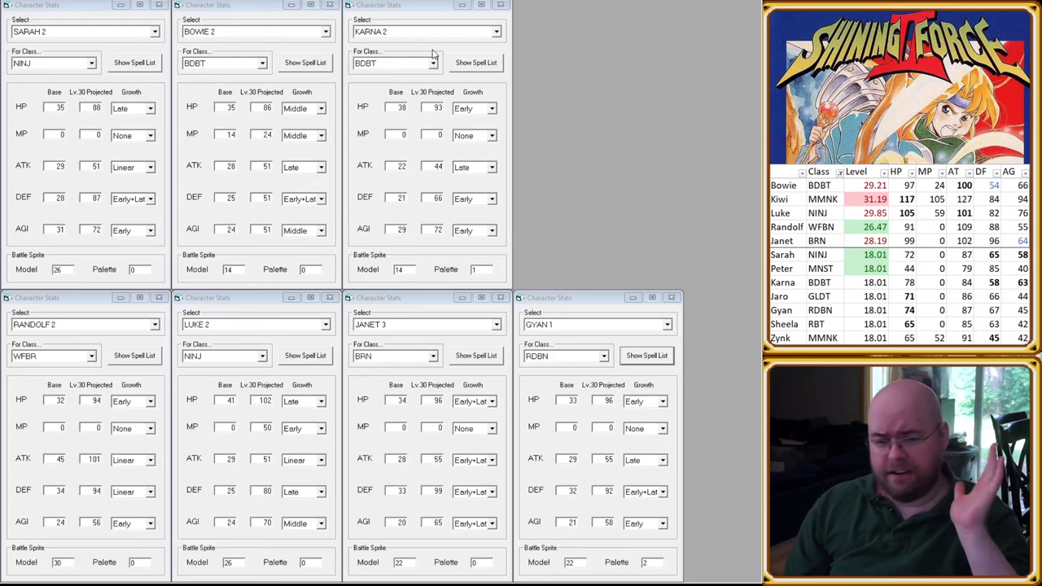
Step: Arrange LUKE 2 and BOWIE 2 on either side of KARNA 2 for comparison, and close the KARNA 2 window after checking its projected ATK
{"action": "left_click_drag", "start_coordinate": [275, 16], "coordinate": [617, 16]}
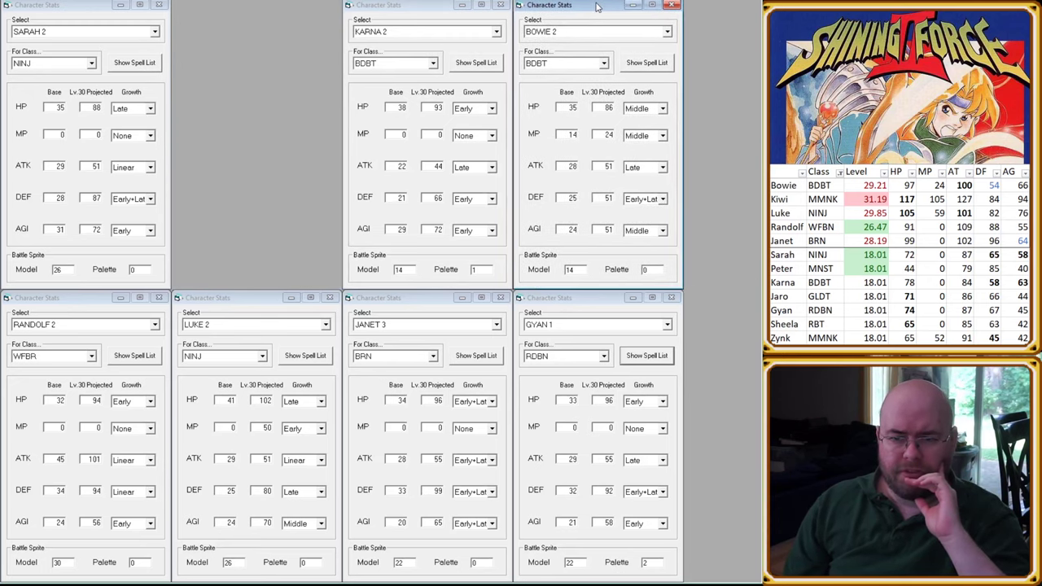
{"action": "left_click", "coordinate": [255, 300]}
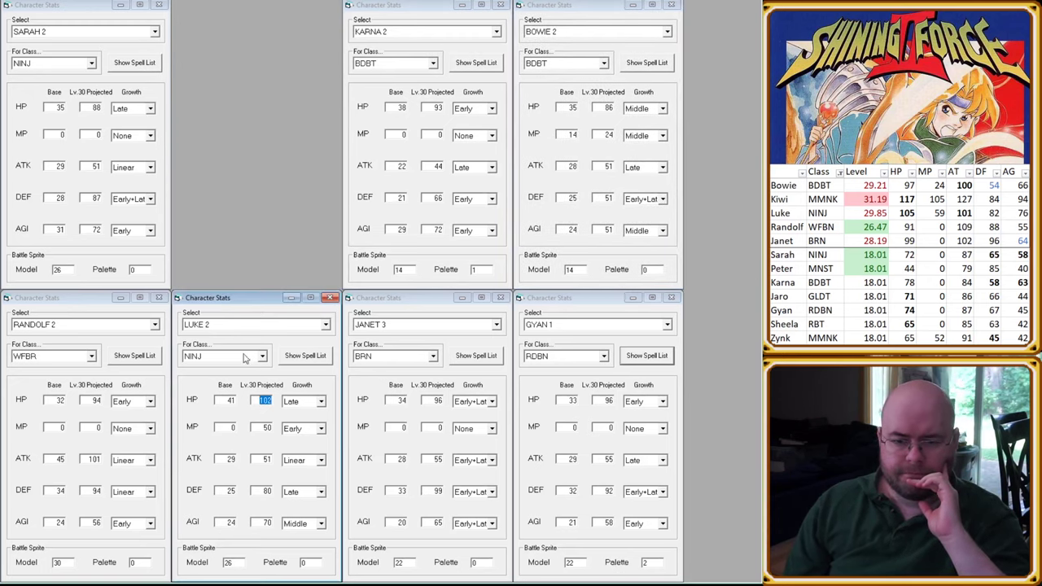
{"action": "left_click_drag", "start_coordinate": [240, 298], "coordinate": [235, 6]}
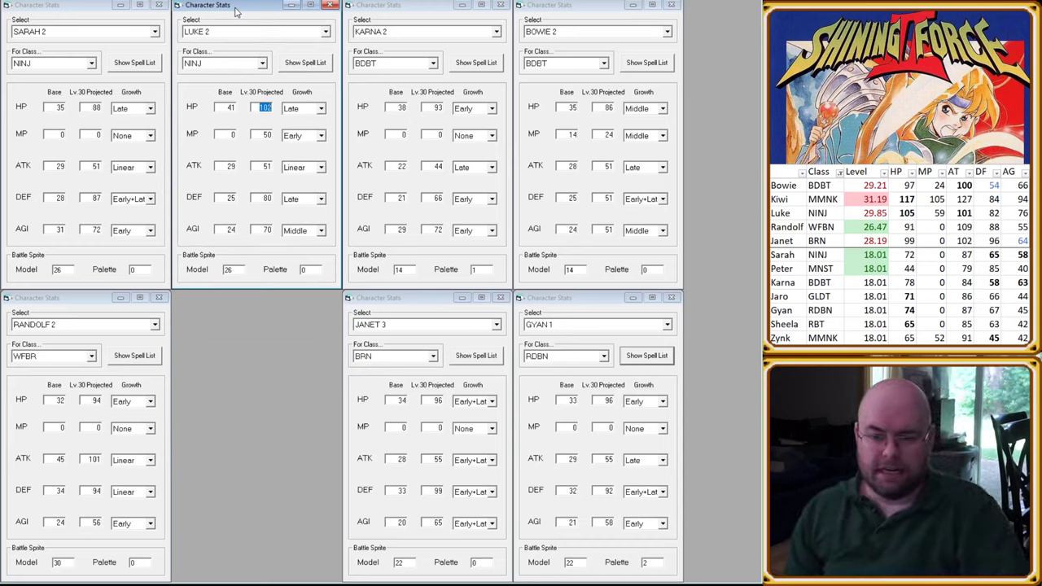
{"action": "left_click", "coordinate": [439, 166]}
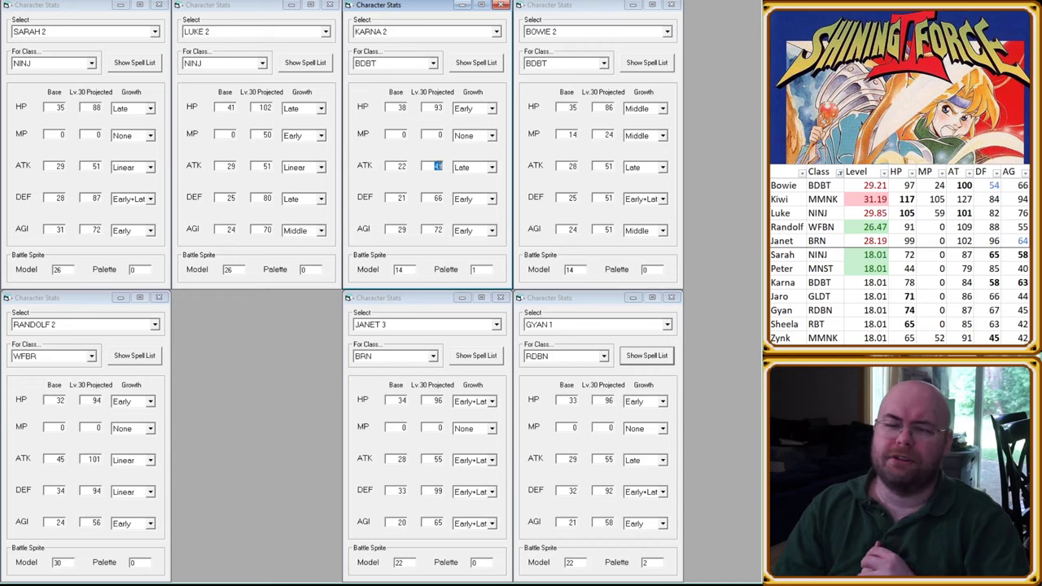
{"action": "left_click", "coordinate": [497, 7]}
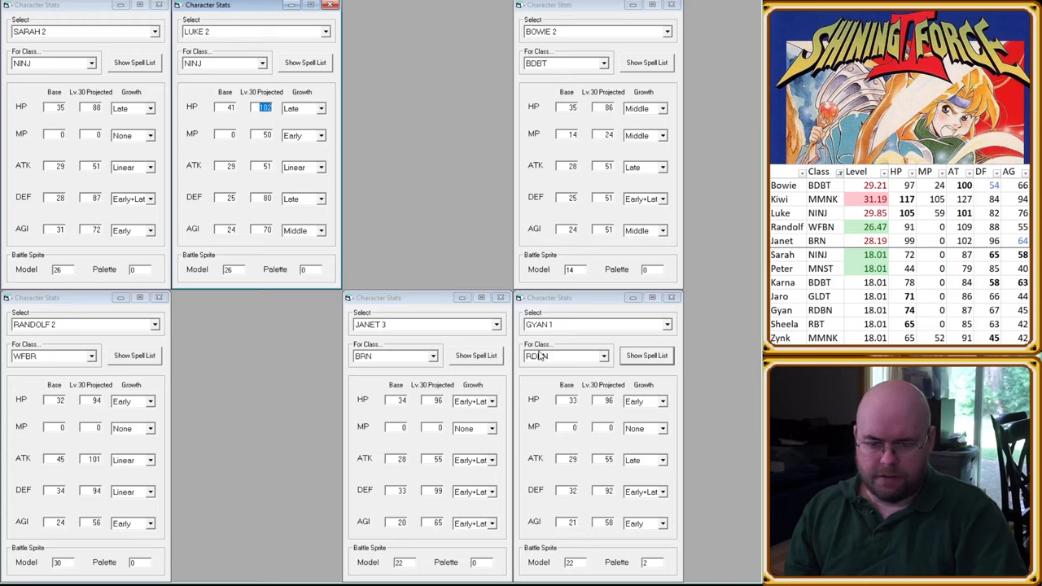
Step: Switch the GYAN 1 stat window to SHEELA 1 and place it between RANDOLF 2 and JANET 3
{"action": "left_click", "coordinate": [553, 326]}
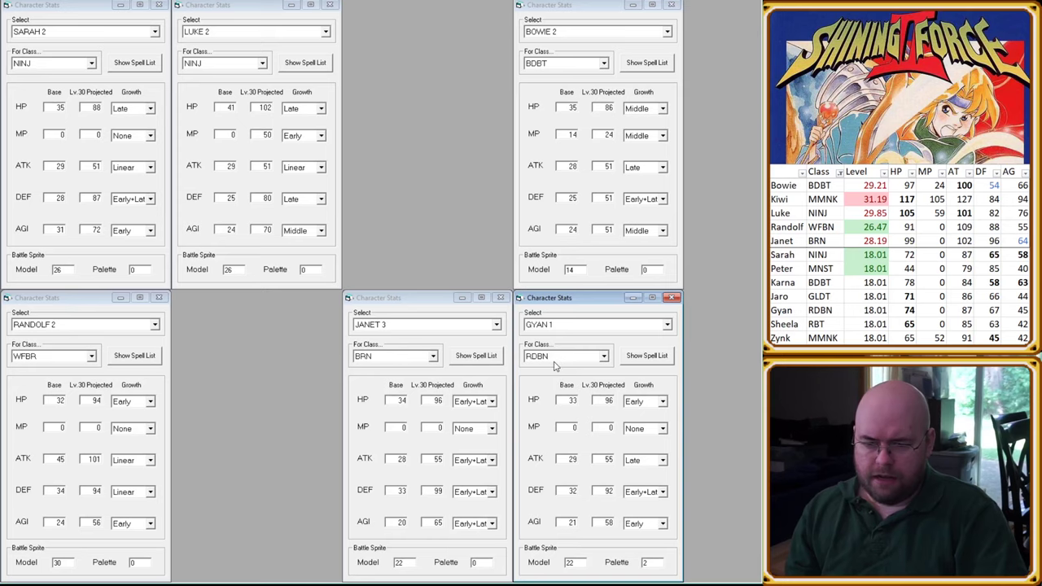
{"action": "scroll", "coordinate": [561, 324], "scroll_direction": "down", "scroll_amount": 1}
{"action": "left_click_drag", "start_coordinate": [565, 298], "coordinate": [225, 301]}
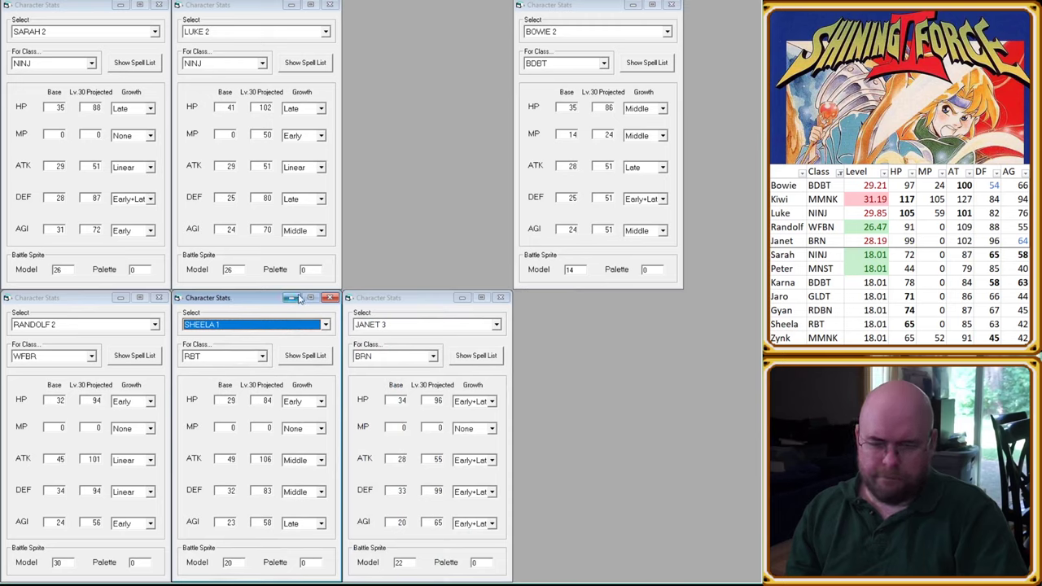
Step: Close the SHEELA 1 window, move LUKE 2 beside BOWIE 2, and place JANET 3 next to SARAH 2 to compare projected DEF
{"action": "left_click", "coordinate": [331, 299]}
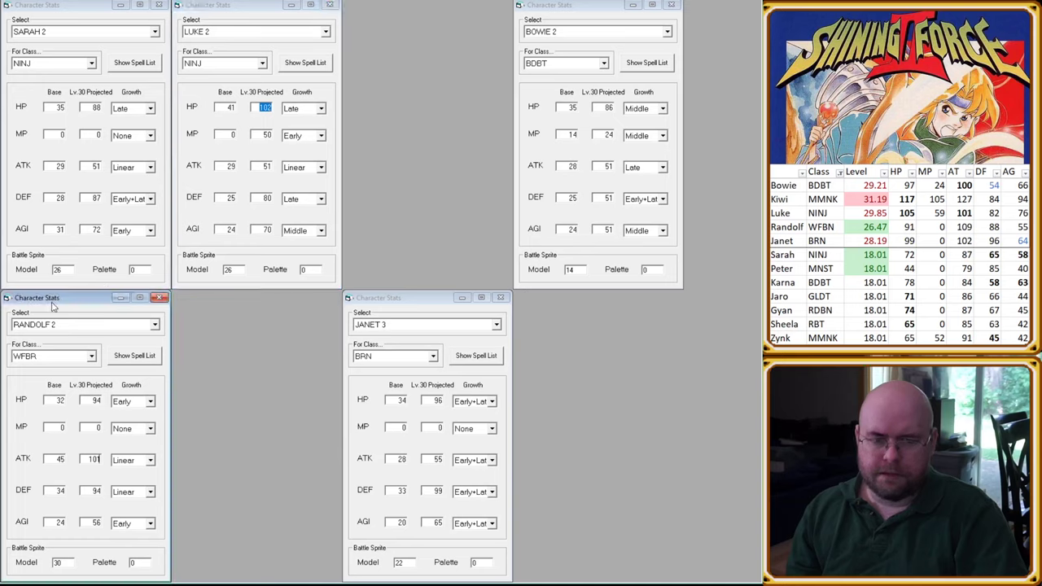
{"action": "left_click_drag", "start_coordinate": [264, 8], "coordinate": [433, 8]}
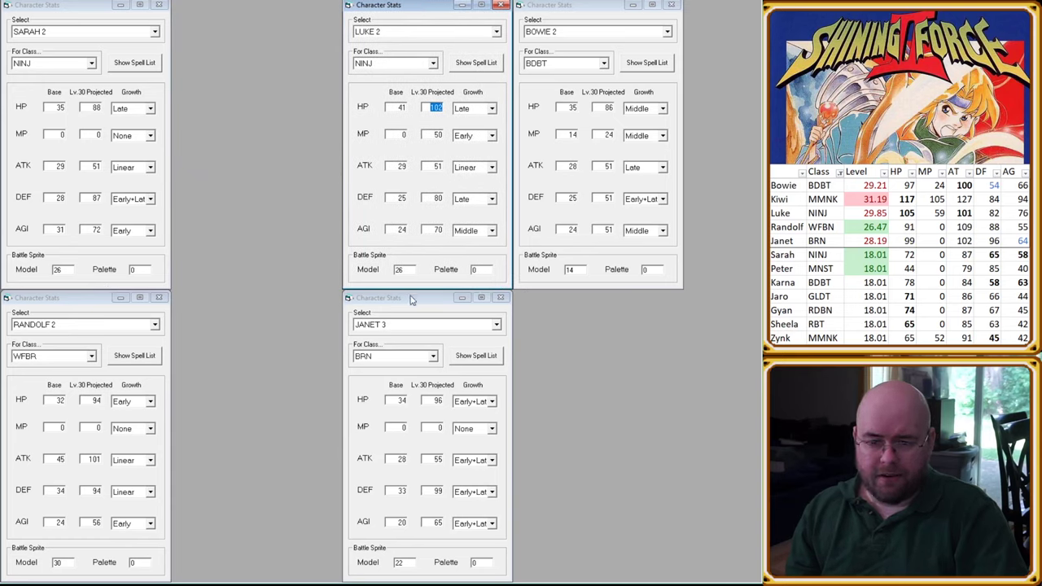
{"action": "left_click_drag", "start_coordinate": [413, 298], "coordinate": [242, 9]}
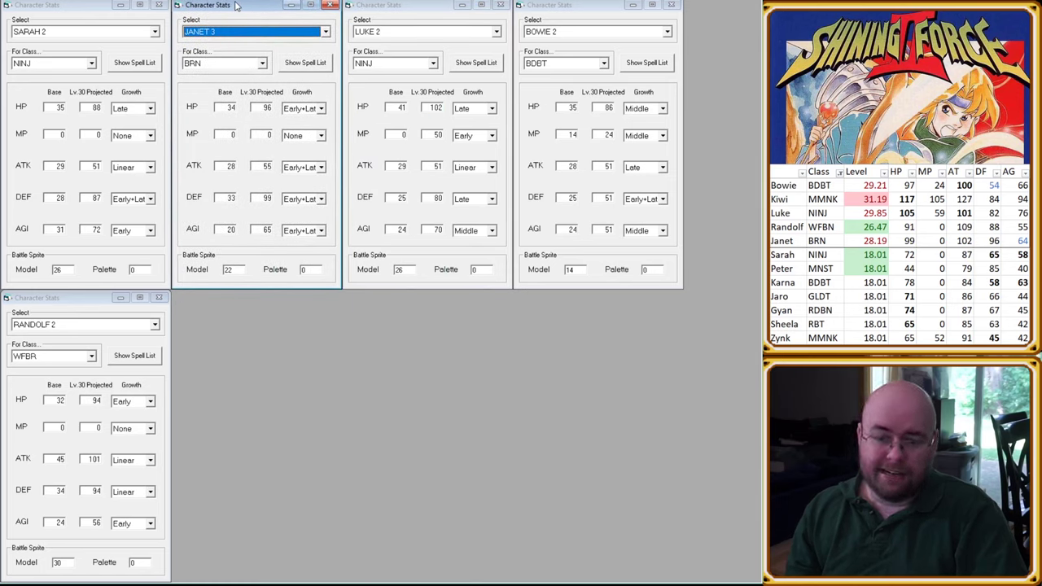
{"action": "left_click", "coordinate": [98, 200]}
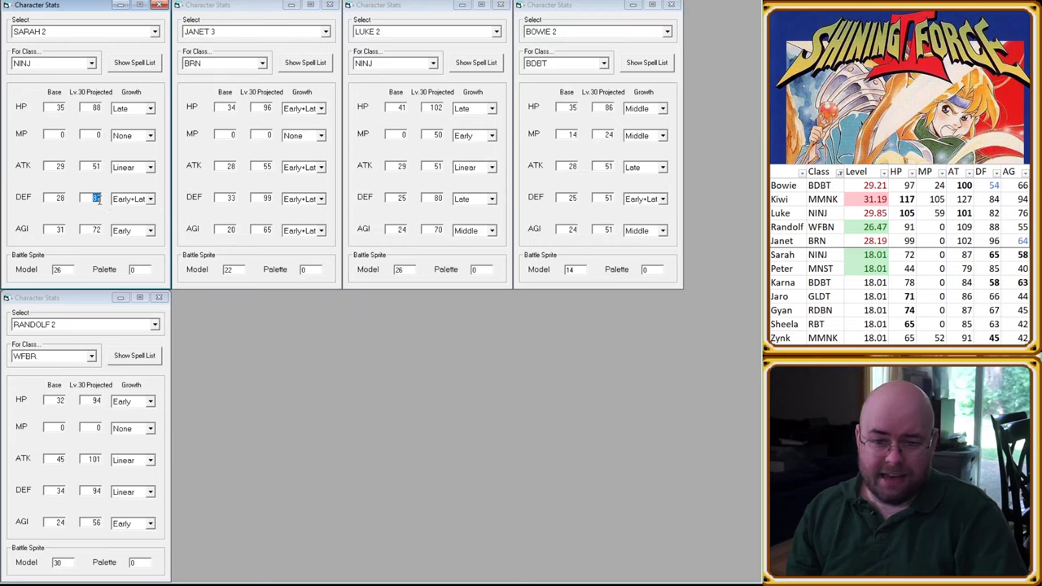
{"action": "left_click", "coordinate": [266, 198]}
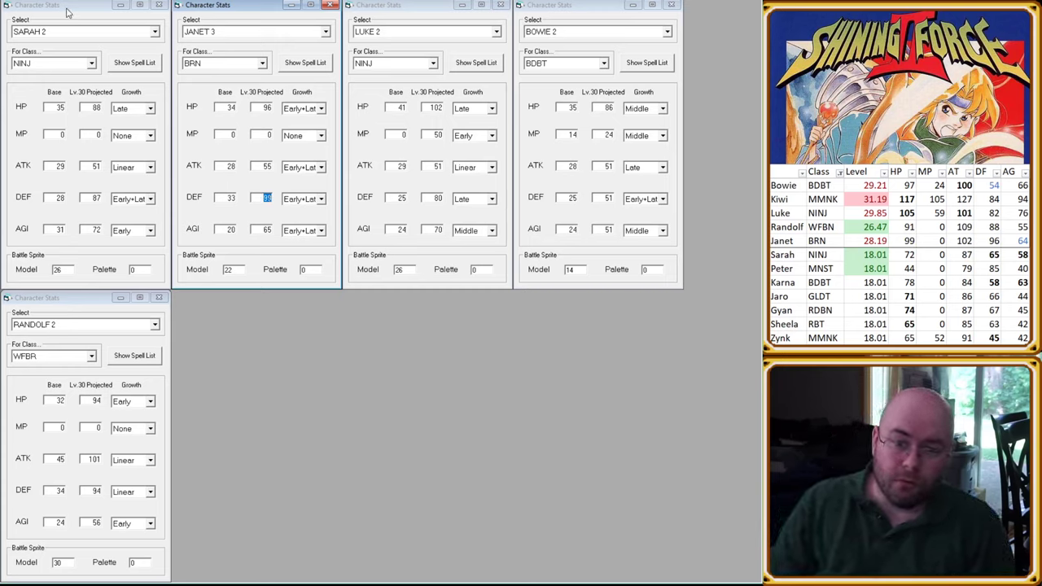
Step: Move SARAH 2 below JANET 3 and put RANDOLF 2 in its former place for comparison with JANET 3, LUKE 2 and BOWIE 2
{"action": "left_click_drag", "start_coordinate": [69, 7], "coordinate": [240, 296]}
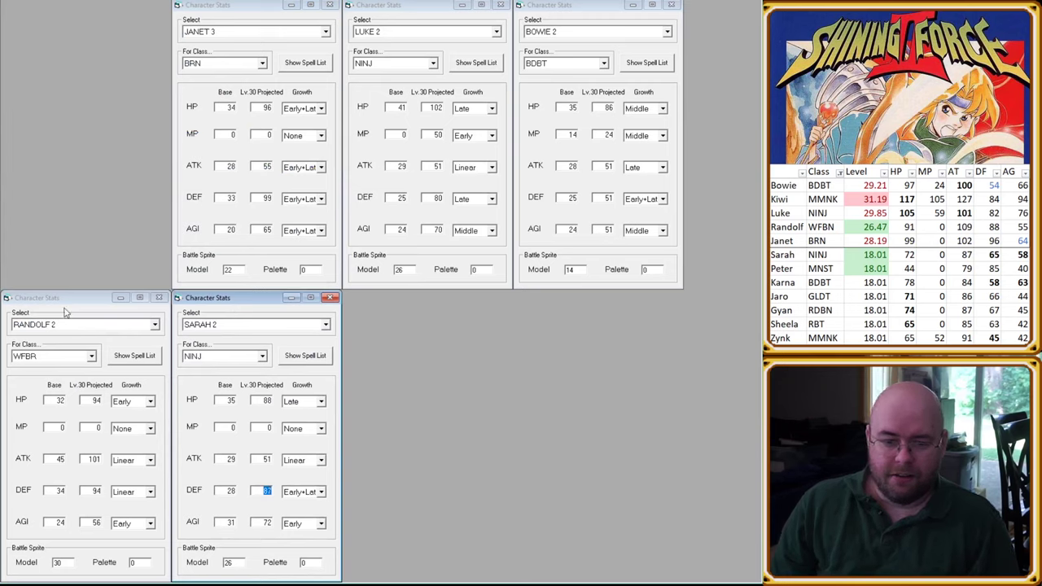
{"action": "left_click_drag", "start_coordinate": [57, 298], "coordinate": [57, 6]}
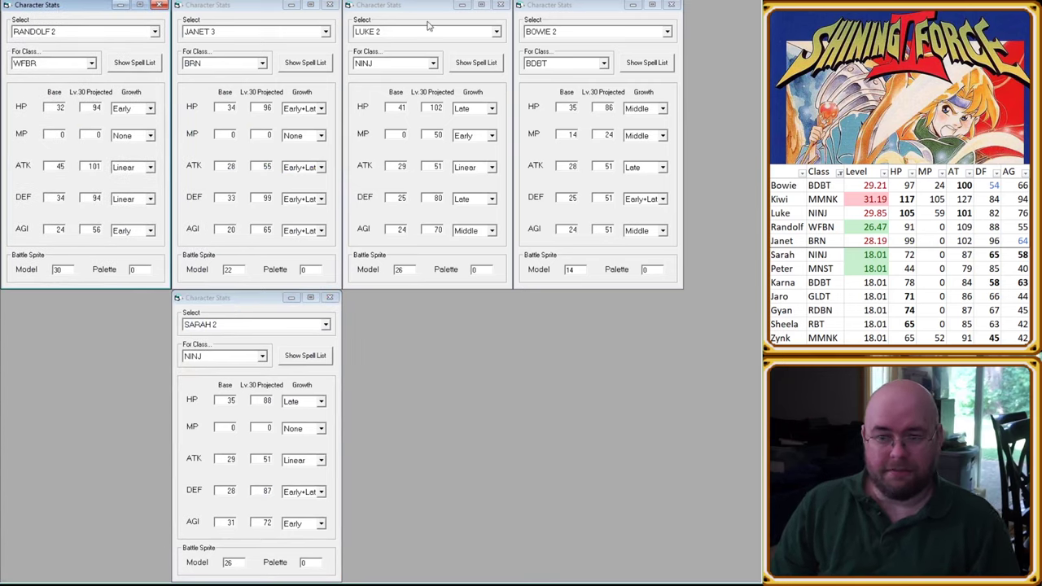
{"action": "left_click", "coordinate": [584, 5]}
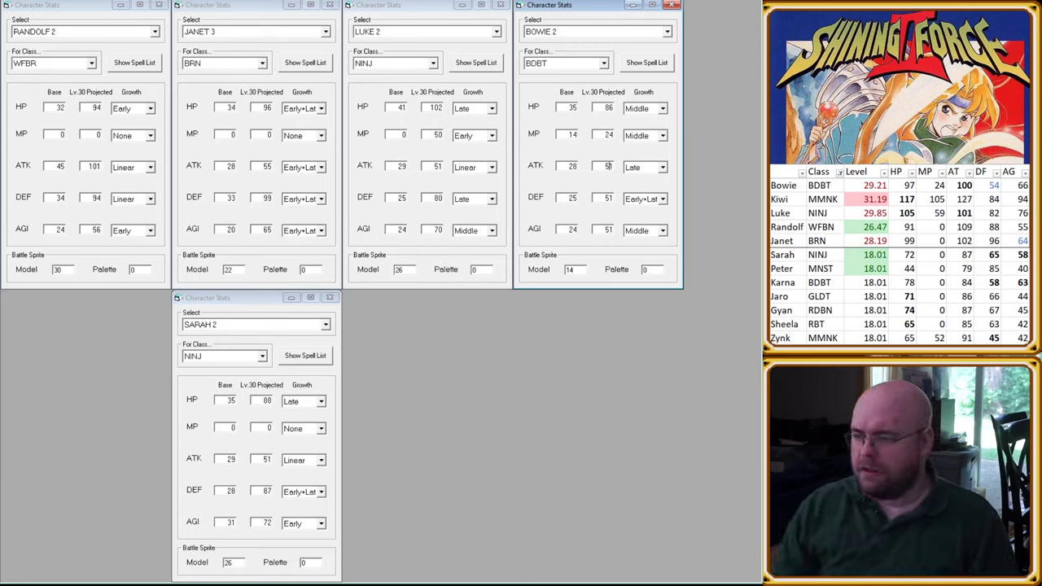
Step: Show all classes in the results spreadsheet, and filter it to the PLDN and PGNT fighters
{"action": "left_click", "coordinate": [111, 39]}
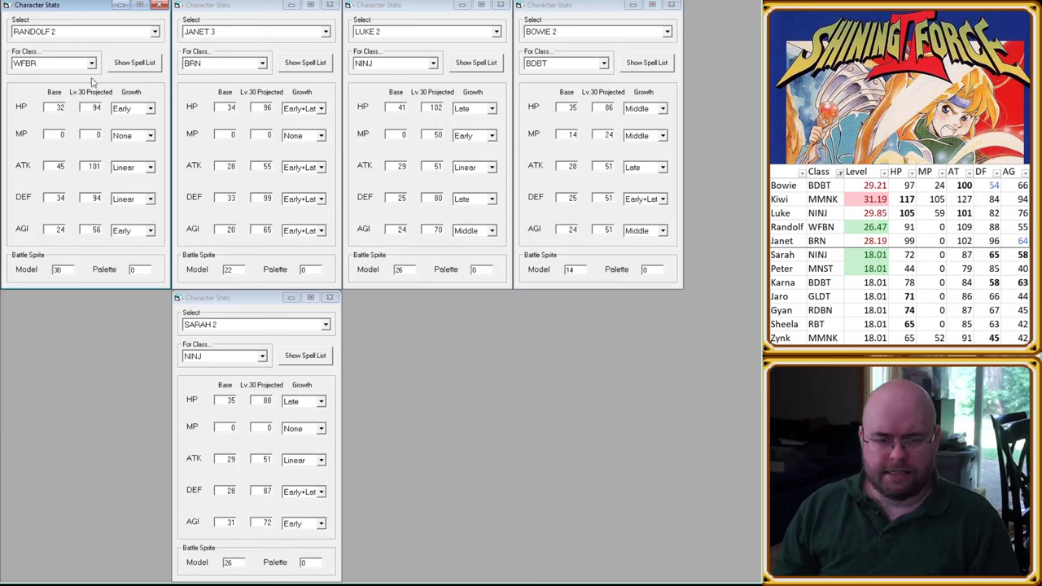
{"action": "left_click", "coordinate": [841, 175]}
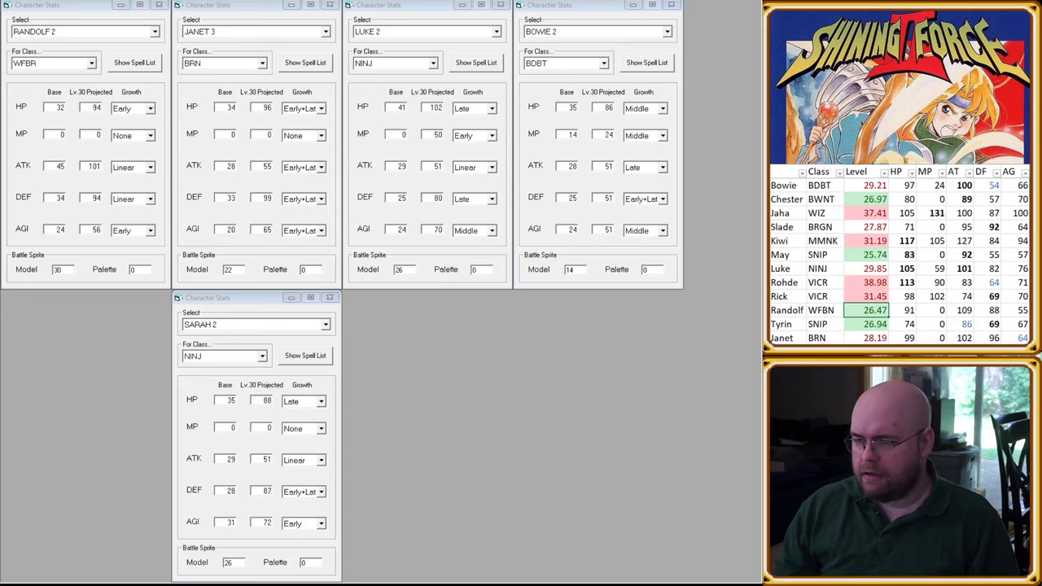
{"action": "left_click", "coordinate": [134, 37]}
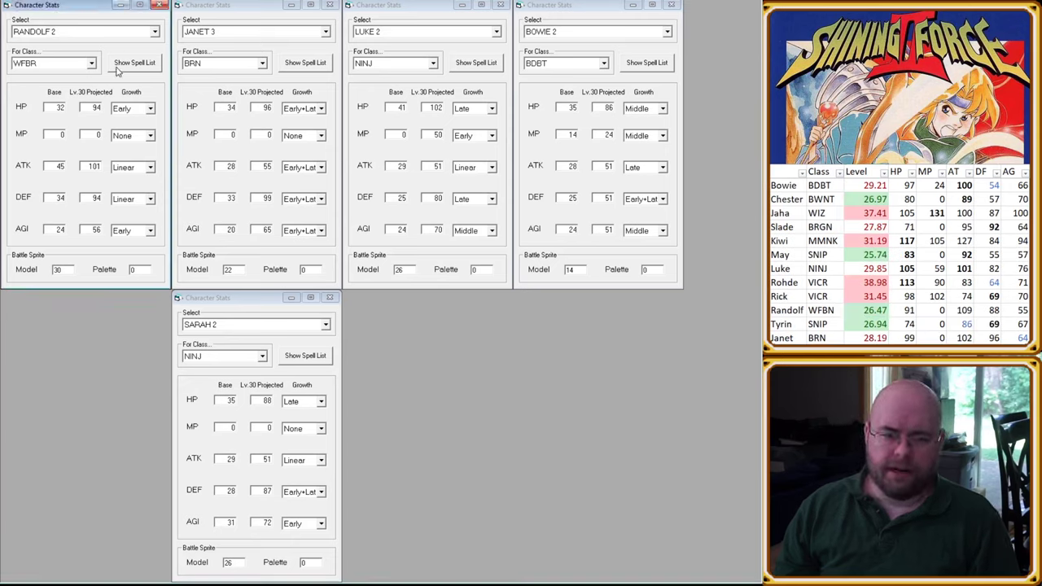
{"action": "left_click", "coordinate": [865, 310]}
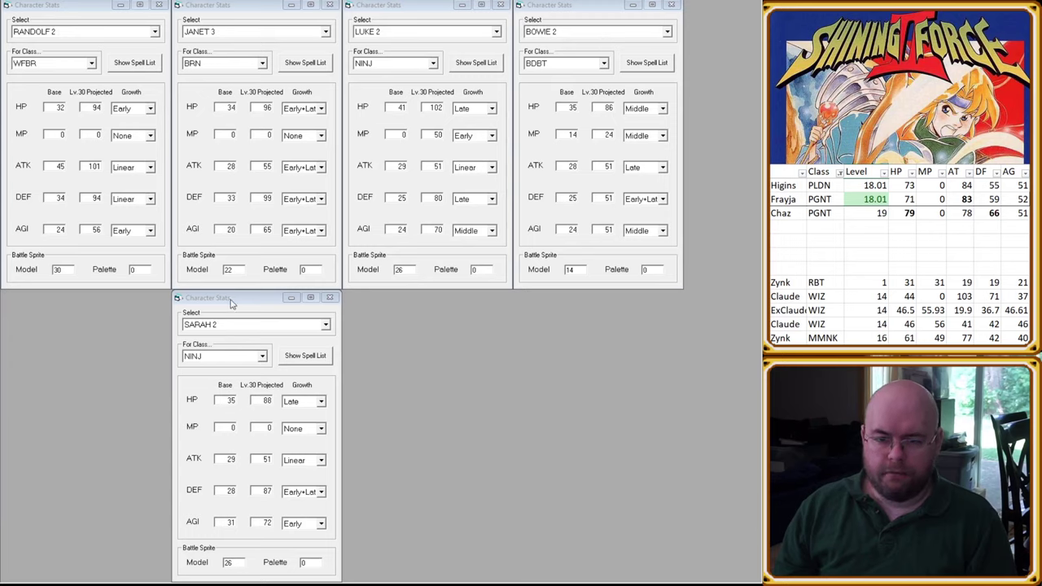
Step: Switch the SARAH 2 stat window to KARNA 2
{"action": "left_click", "coordinate": [228, 332]}
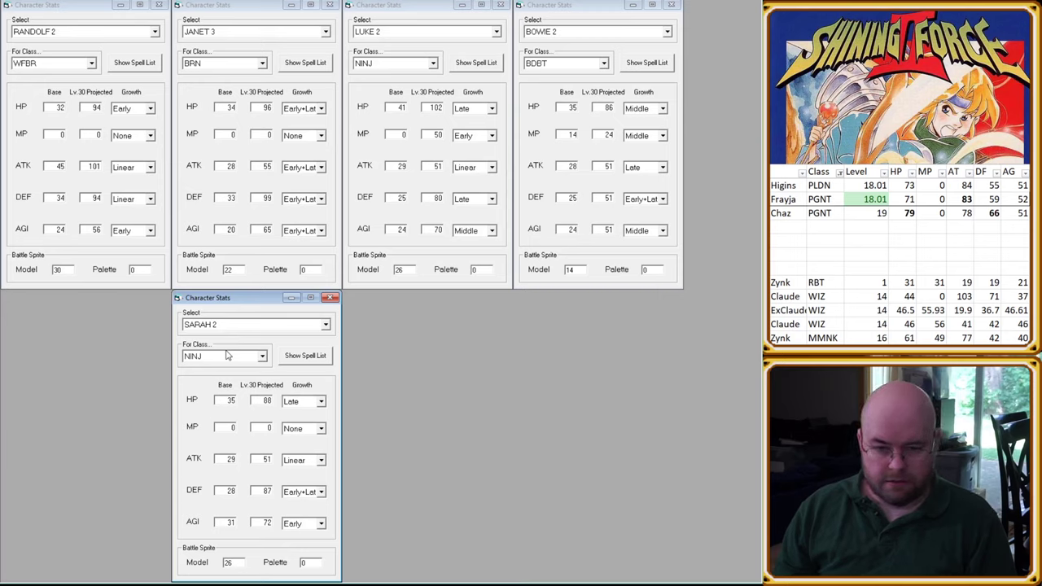
{"action": "key", "text": "k"}
{"action": "key", "text": "i"}
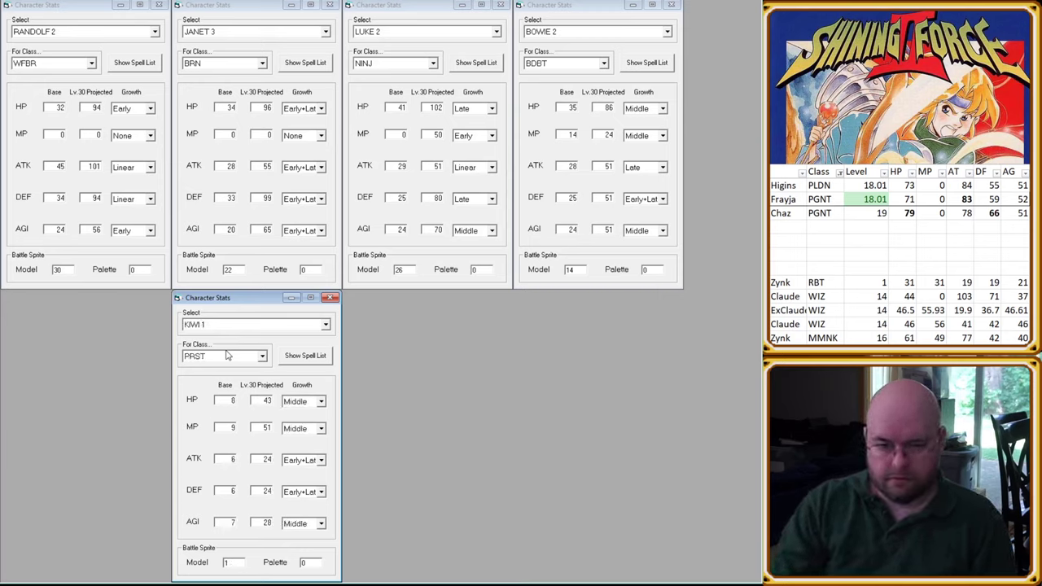
{"action": "key", "text": "k"}
{"action": "key", "text": "a"}
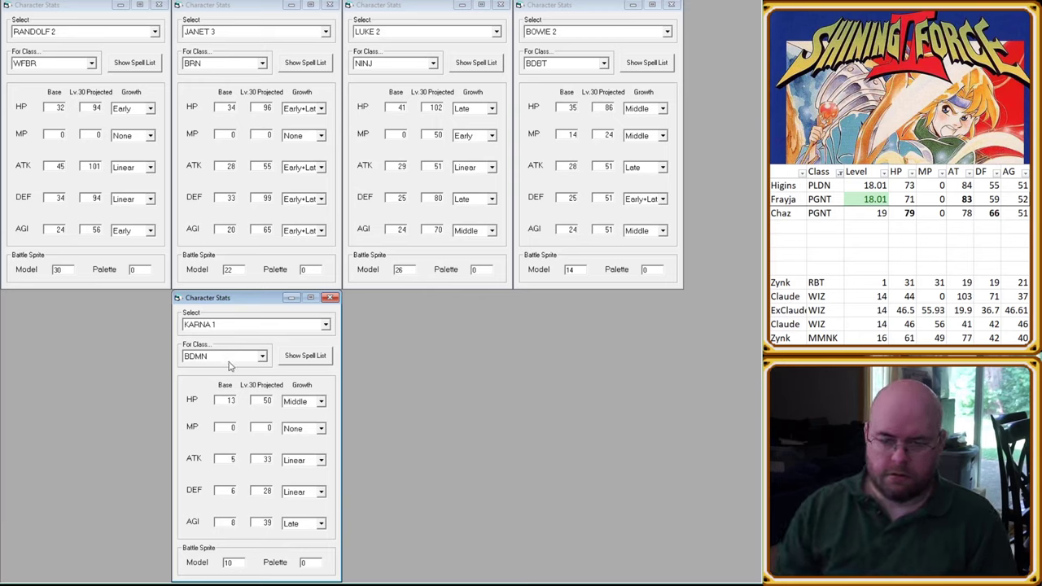
{"action": "key", "text": "Down"}
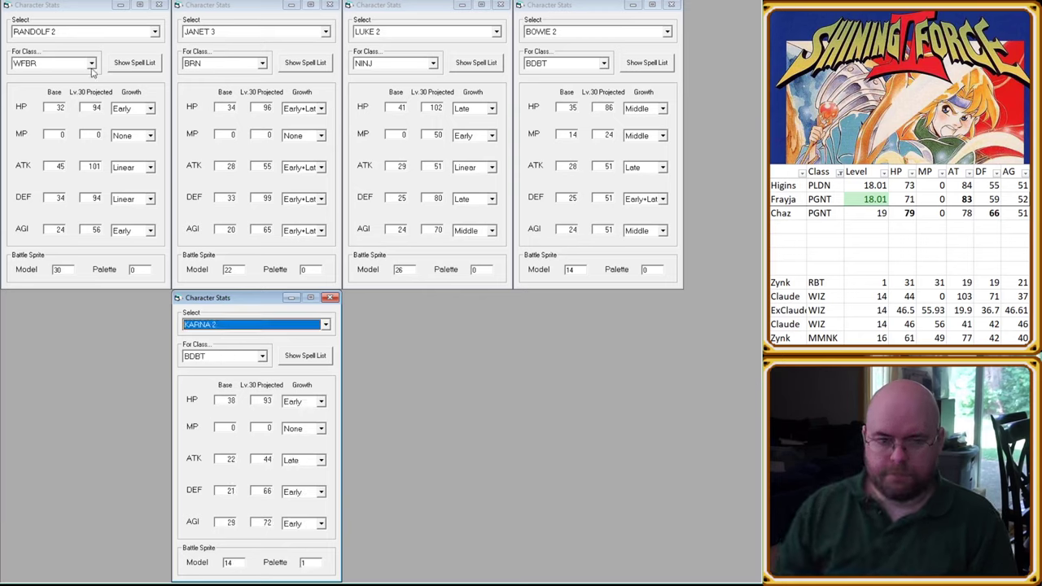
Step: Switch the RANDOLF 2, JANET 3 and LUKE 2 stat windows to HIGINS 1, FRAYJA 1 and CHAZ 1
{"action": "left_click", "coordinate": [42, 38]}
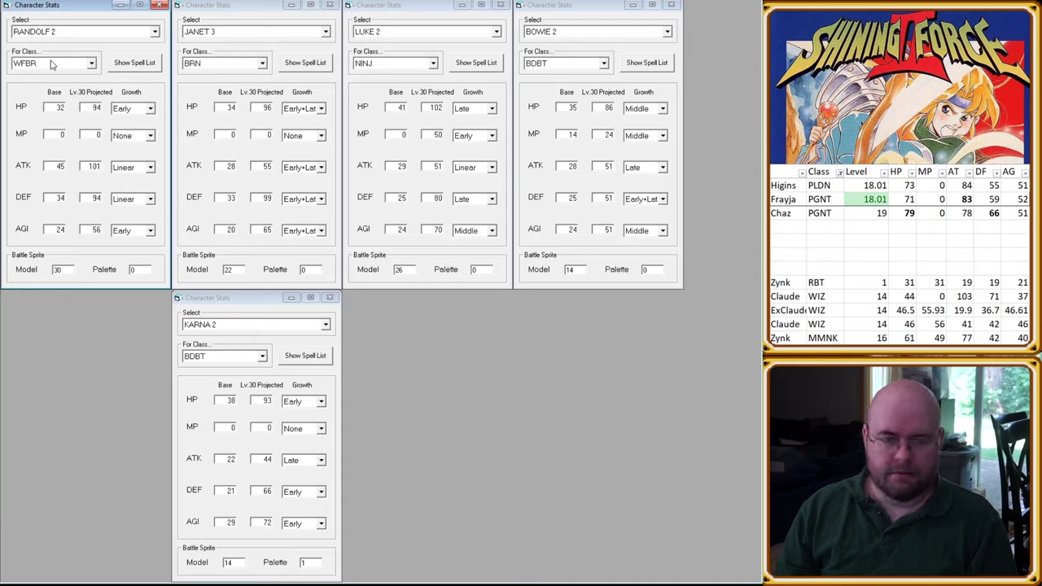
{"action": "key", "text": "h"}
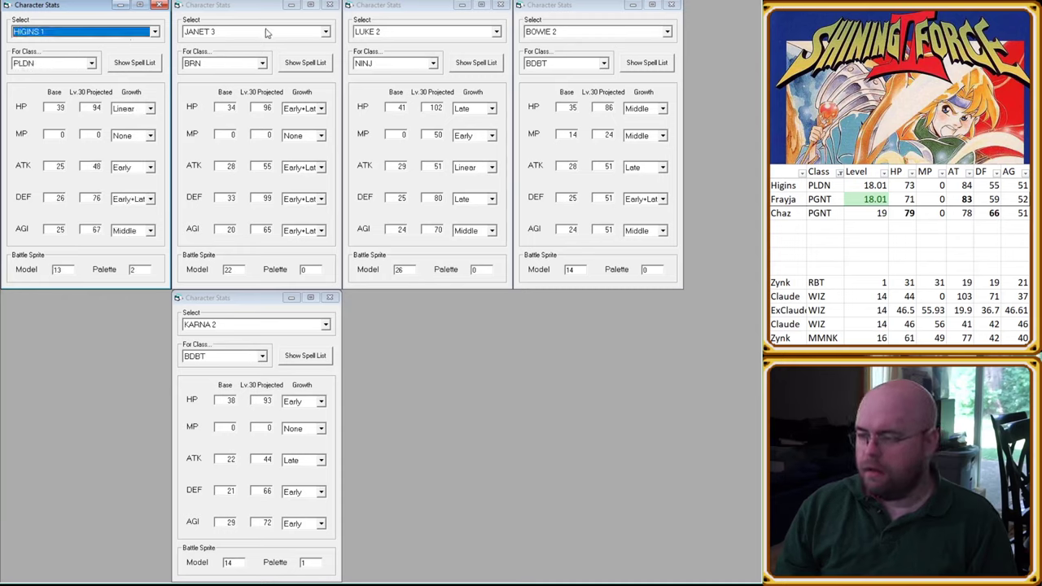
{"action": "left_click", "coordinate": [265, 39]}
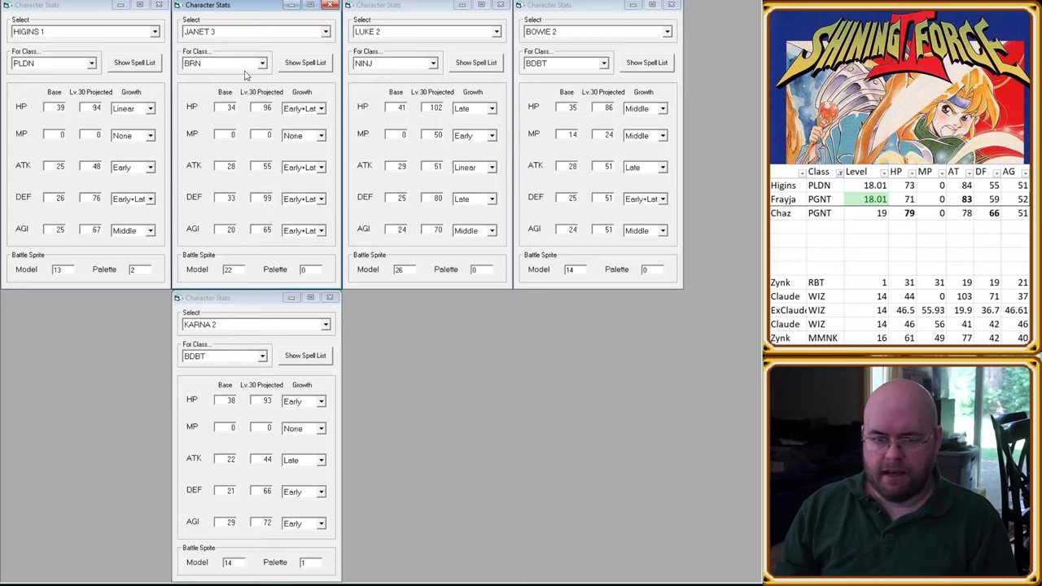
{"action": "key", "text": "f"}
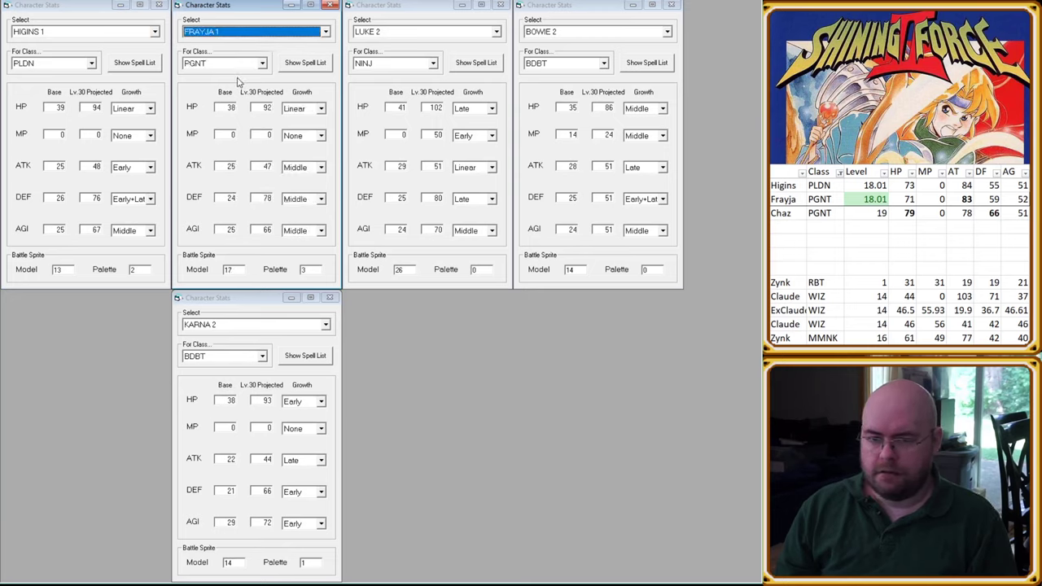
{"action": "left_click", "coordinate": [407, 35]}
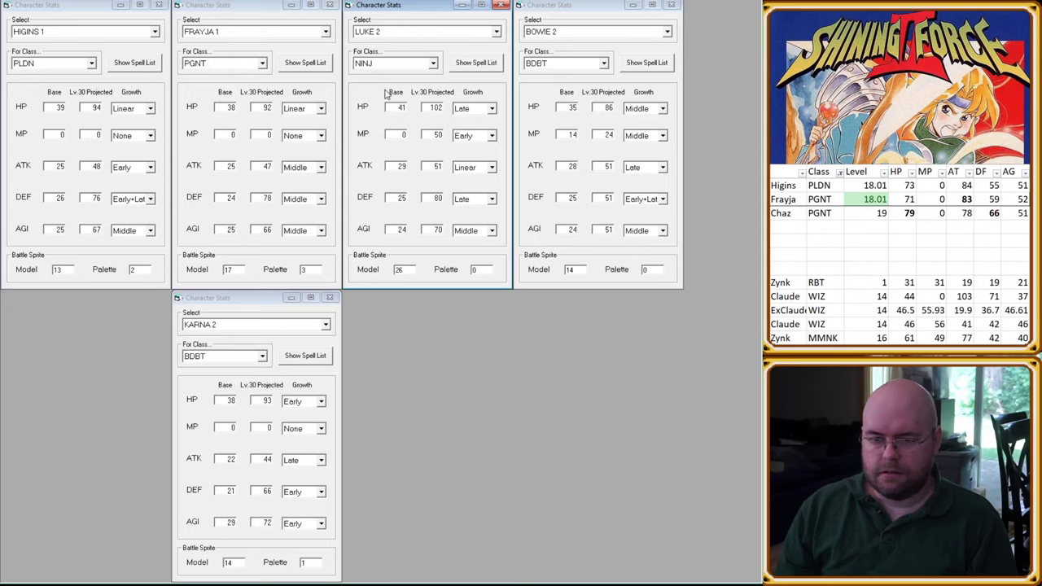
{"action": "key", "text": "c"}
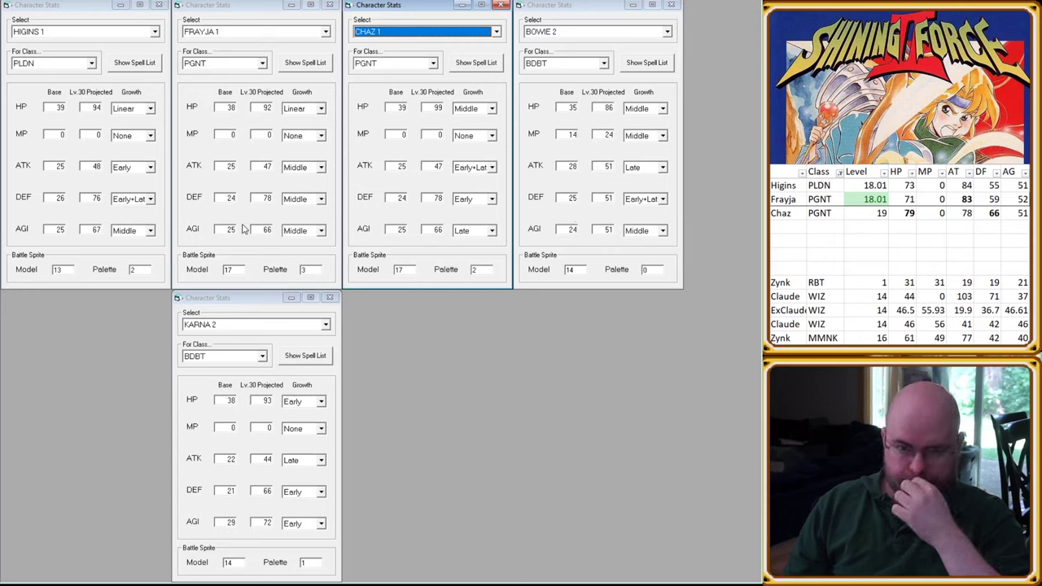
Step: Compare the stats of FRAYJA 1 and CHAZ 1, alternating between their two windows
{"action": "left_click", "coordinate": [212, 260]}
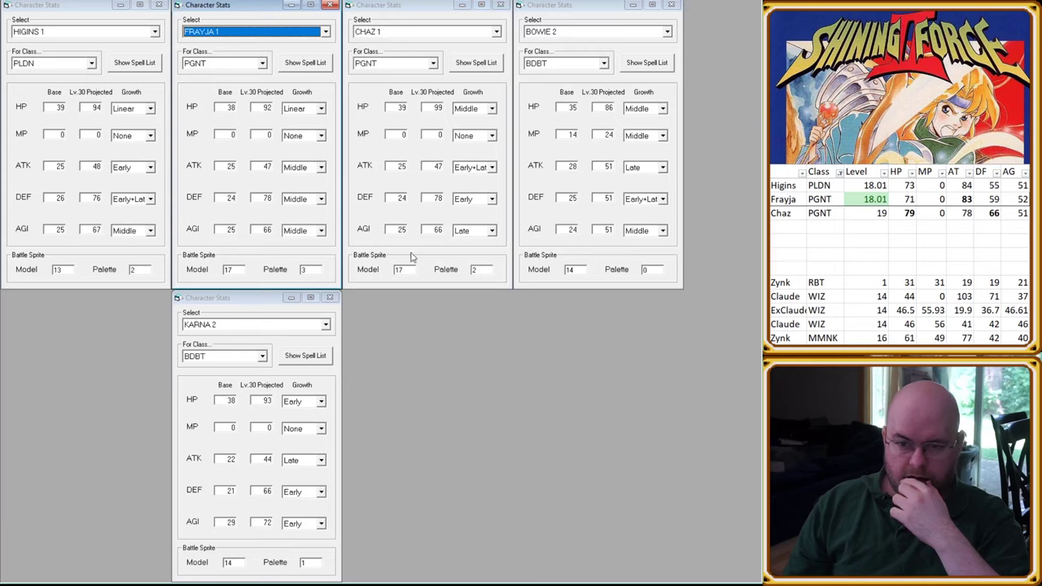
{"action": "left_click", "coordinate": [383, 255]}
{"action": "left_click", "coordinate": [293, 258]}
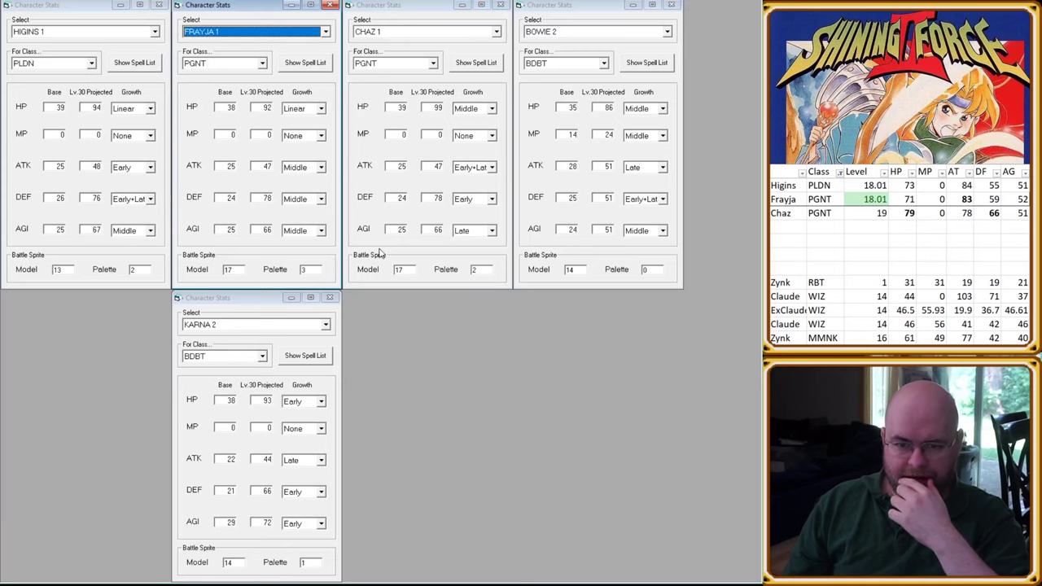
{"action": "left_click", "coordinate": [381, 255]}
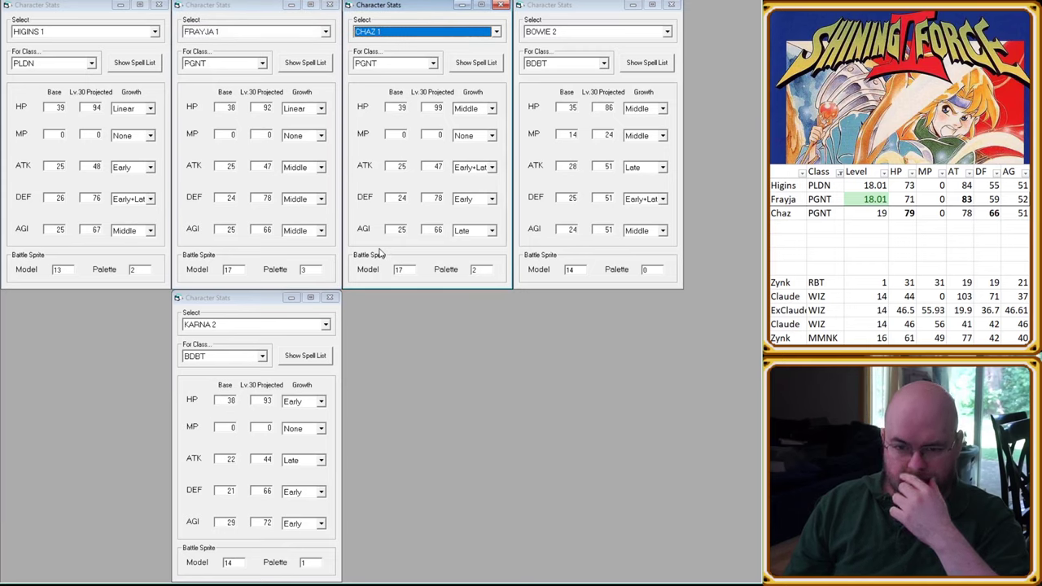
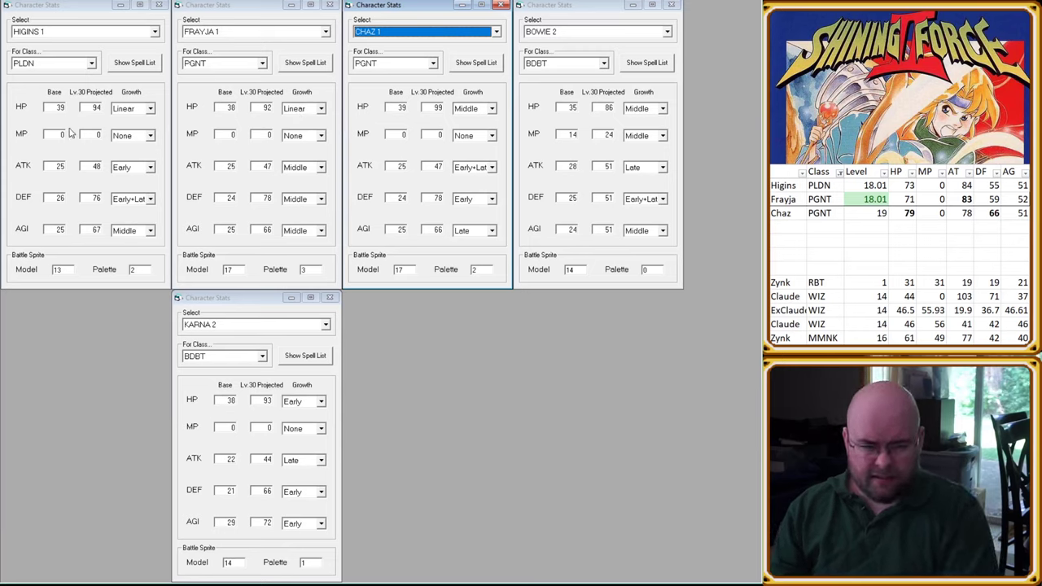
Step: Try a base DEF of 25 with a projected DEF of 76 for HIGINS 1, and restore the base DEF to 26
{"action": "left_click", "coordinate": [44, 204]}
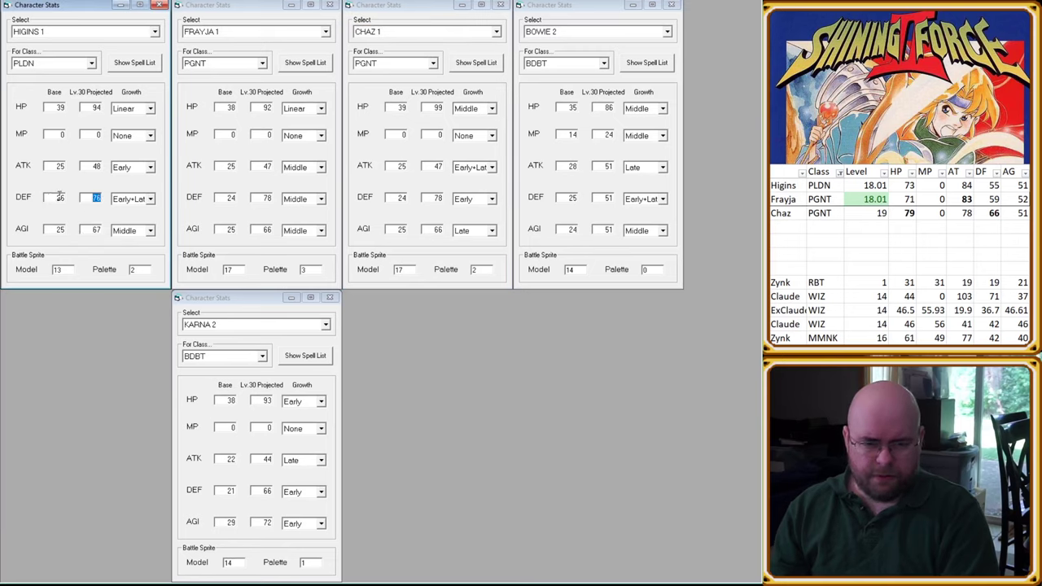
{"action": "double_click", "coordinate": [59, 198]}
{"action": "type", "text": "25"}
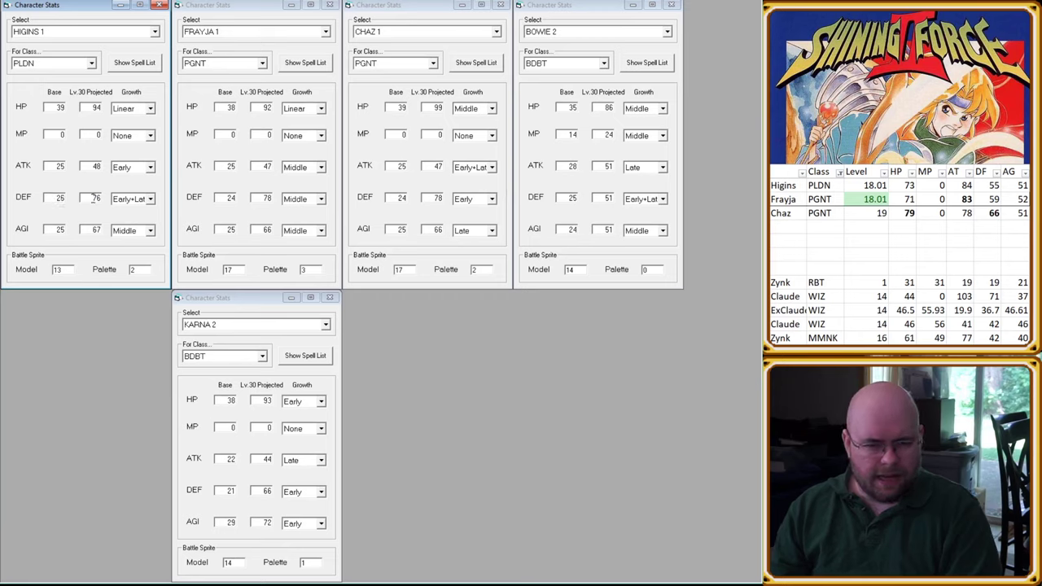
{"action": "left_click", "coordinate": [95, 198]}
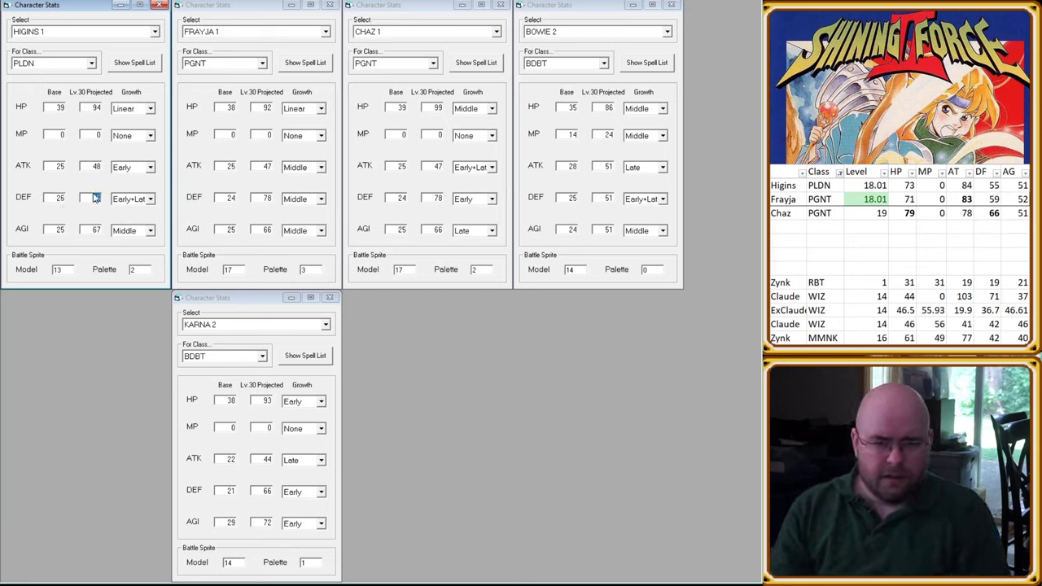
{"action": "type", "text": "76"}
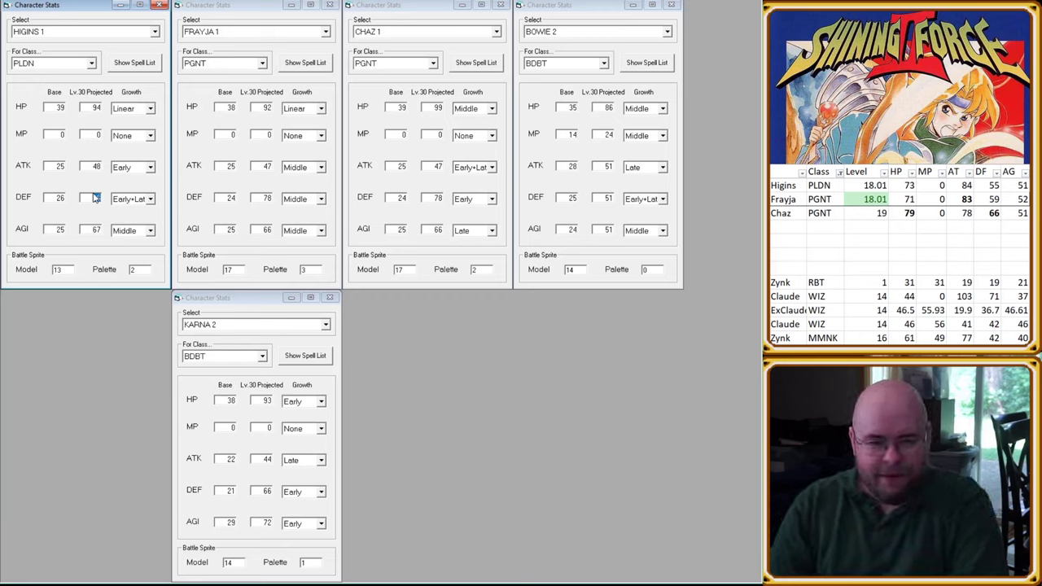
{"action": "double_click", "coordinate": [95, 197]}
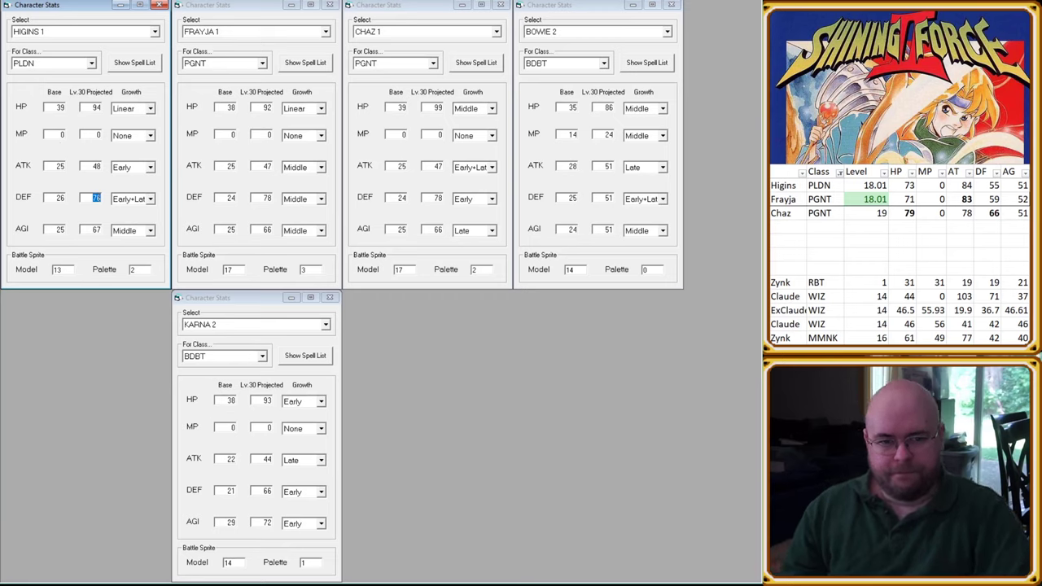
Step: Open another Character Stats window showing HIGINS 1 with its spell list, to compare it with the existing HIGINS 1 stats
{"action": "left_click", "coordinate": [16, 4]}
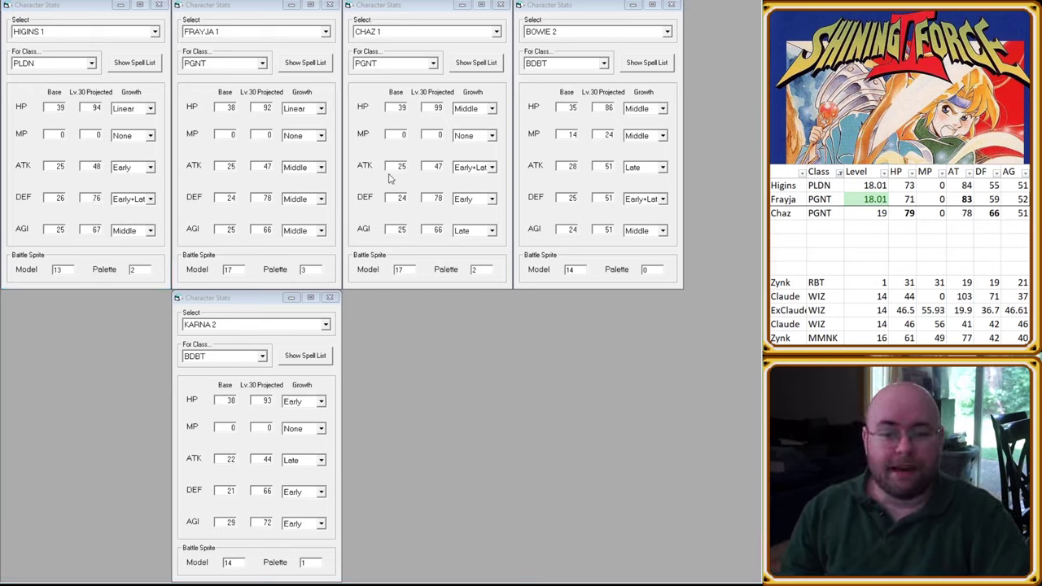
{"action": "key", "text": "alt+Tab"}
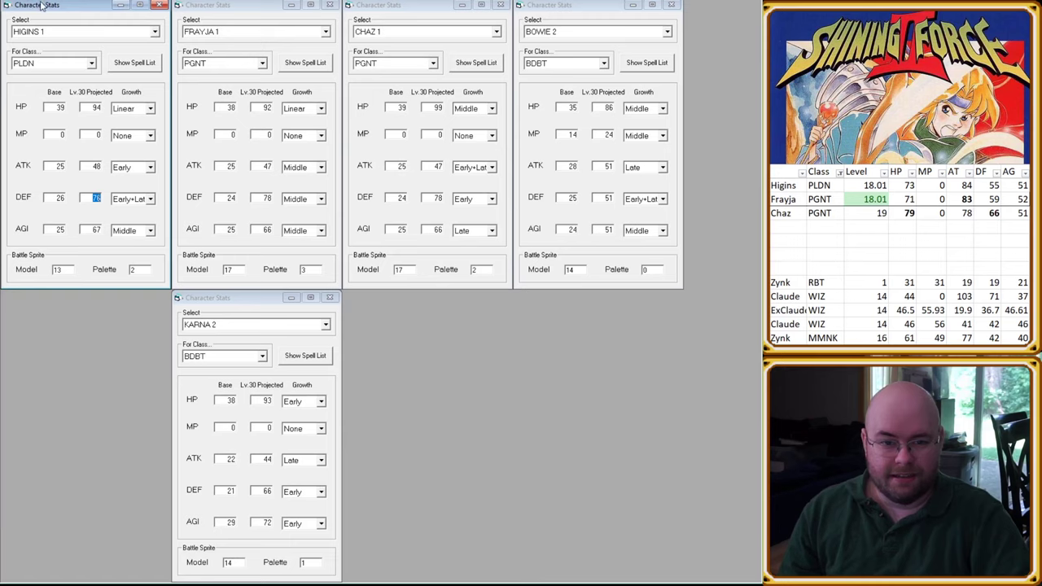
{"action": "key", "text": "ctrl+n"}
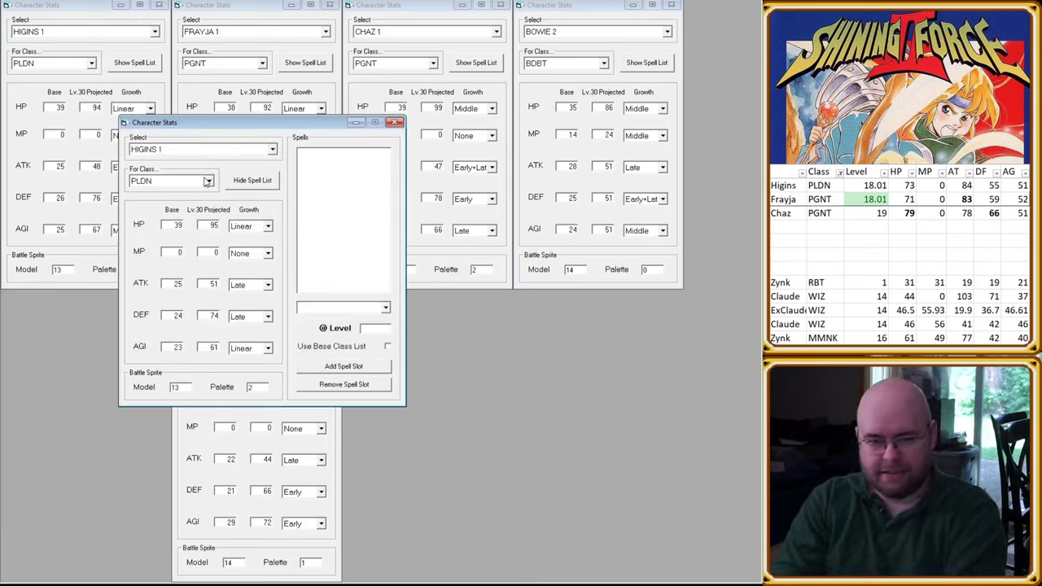
{"action": "left_click", "coordinate": [220, 134]}
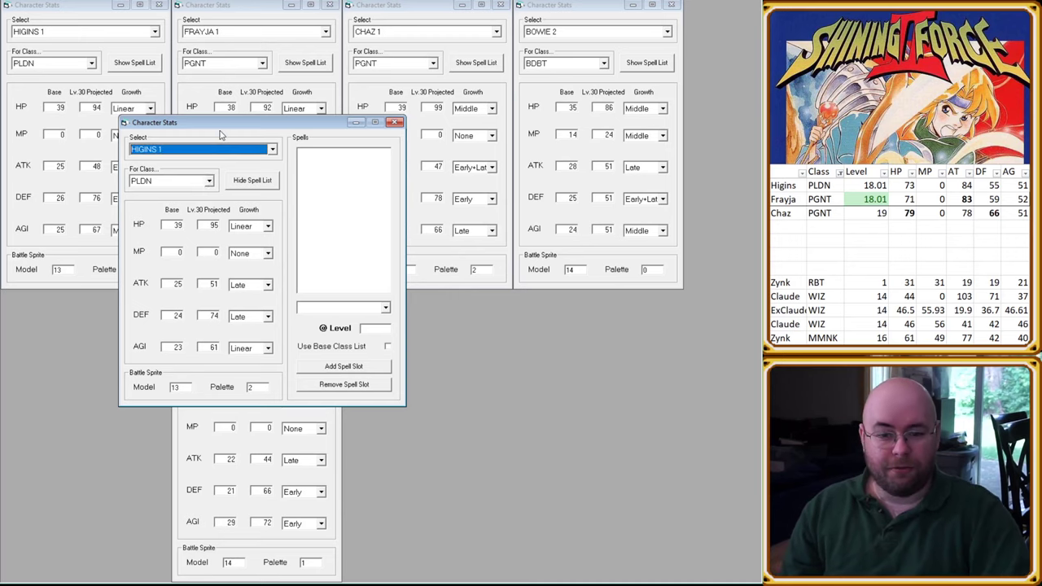
Step: Place the extra HIGINS 1 window beside the original HIGINS 1 stats for comparison, and close it
{"action": "left_click_drag", "start_coordinate": [221, 126], "coordinate": [274, 22]}
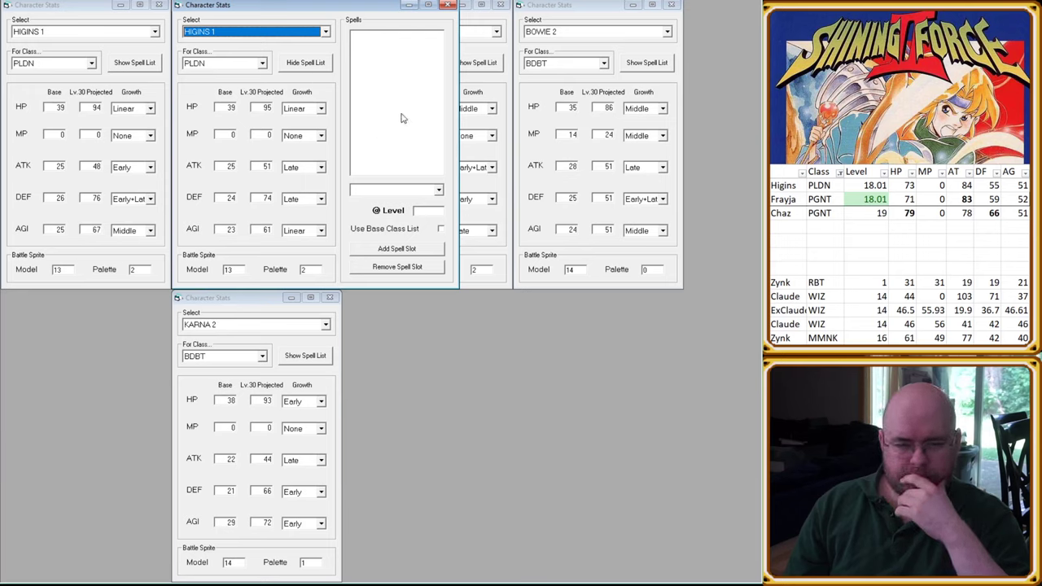
{"action": "left_click", "coordinate": [448, 5]}
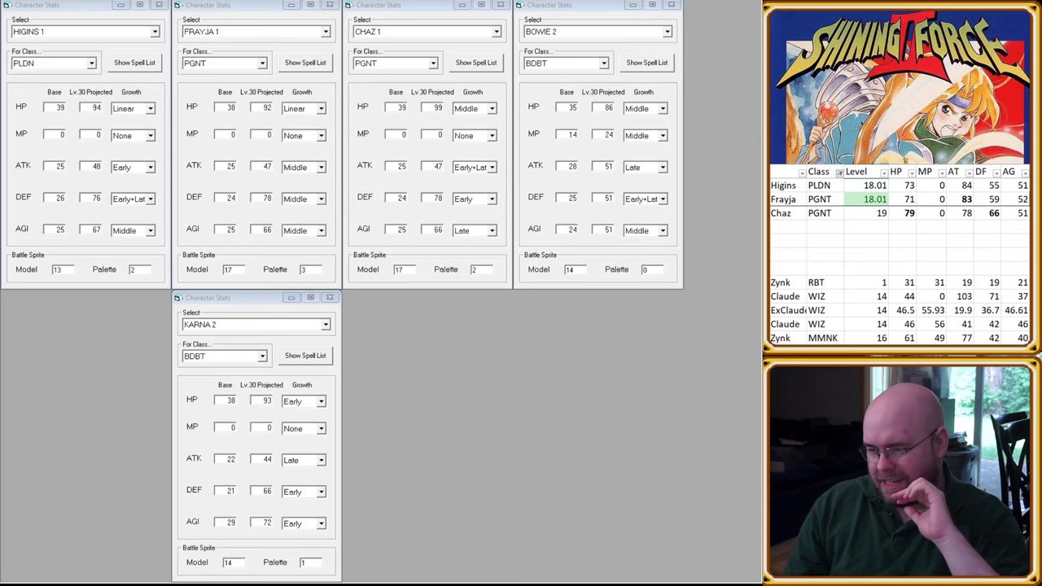
Step: Review the fighters' results in the spreadsheet from Bowie's row down to Jaro's row
{"action": "scroll", "coordinate": [871, 225], "scroll_direction": "down", "scroll_amount": 5}
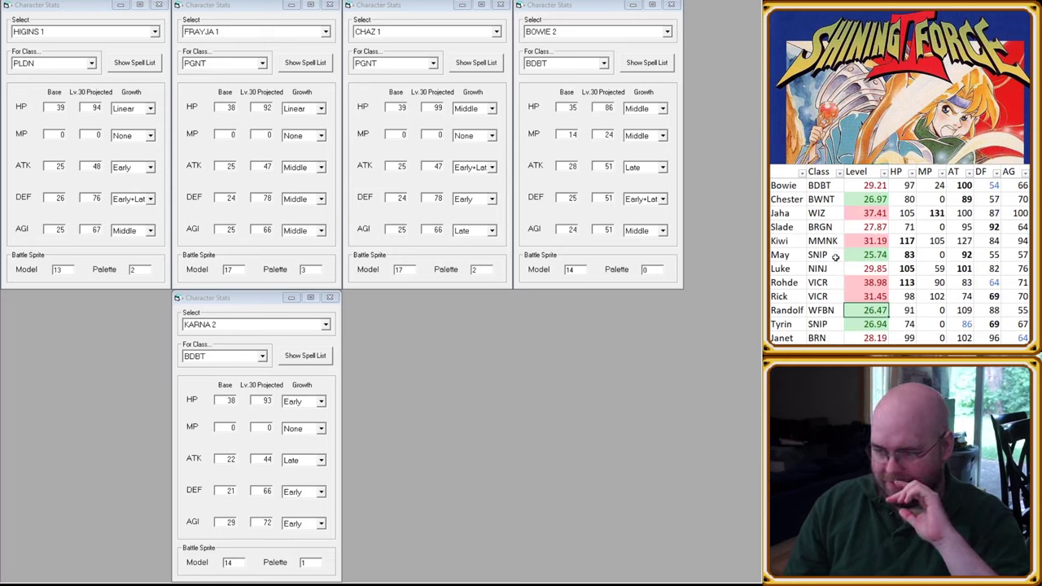
{"action": "scroll", "coordinate": [834, 258], "scroll_direction": "down", "scroll_amount": 1}
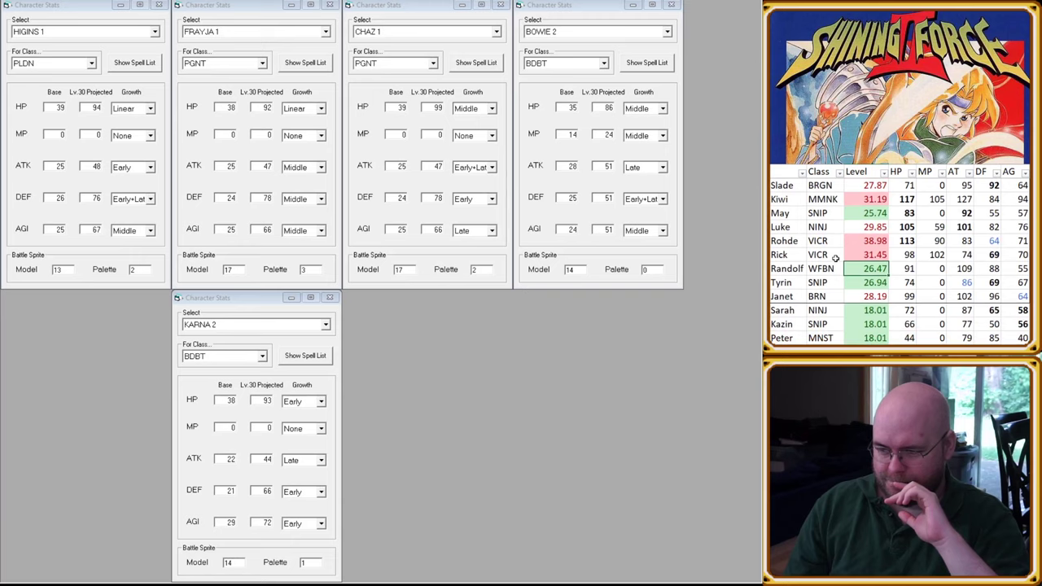
{"action": "scroll", "coordinate": [835, 258], "scroll_direction": "down", "scroll_amount": 1}
{"action": "scroll", "coordinate": [834, 258], "scroll_direction": "down", "scroll_amount": 1}
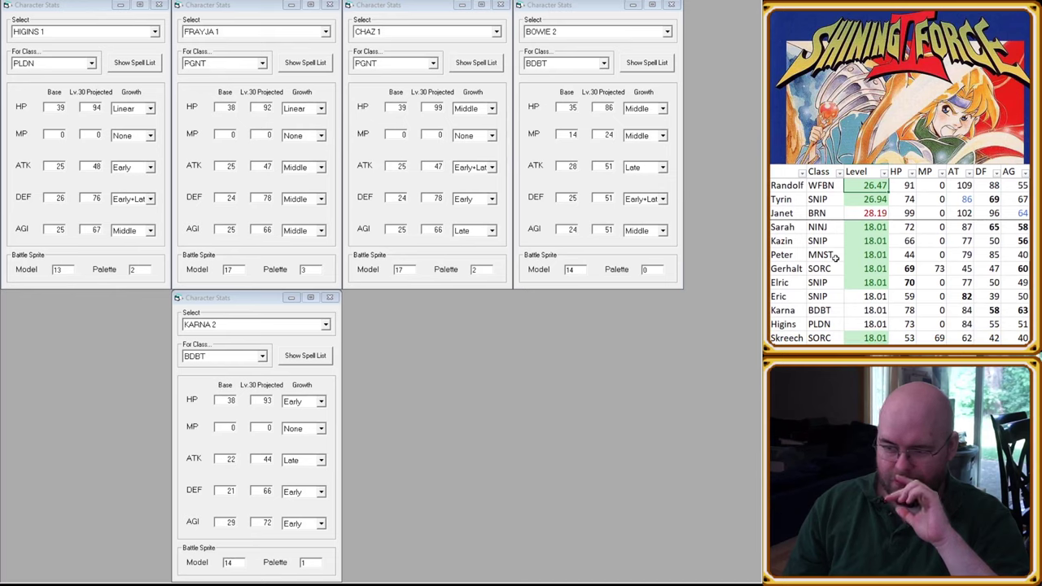
{"action": "scroll", "coordinate": [834, 258], "scroll_direction": "down", "scroll_amount": 1}
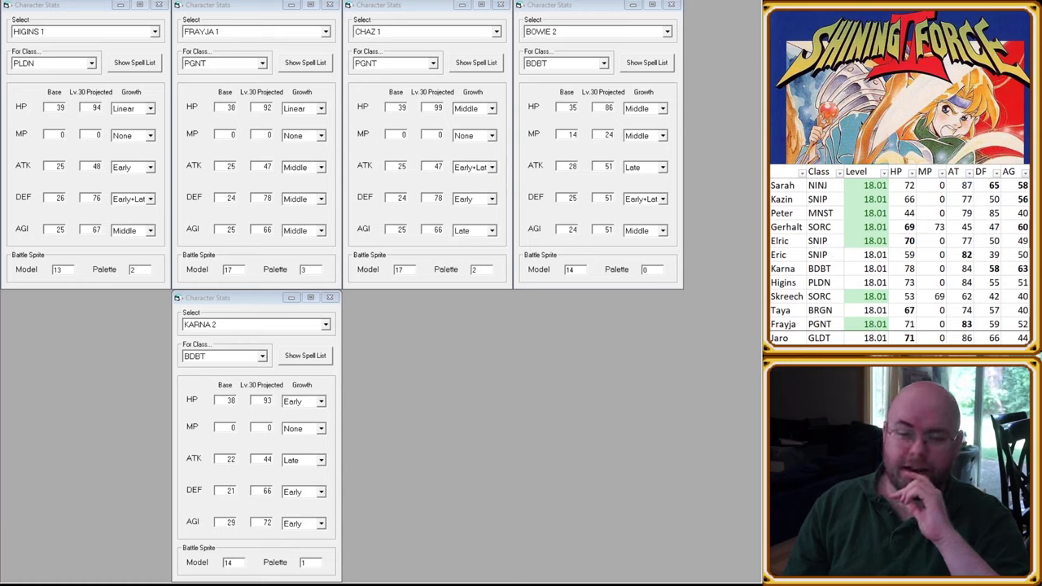
Step: Open another Character Stats window showing ELRIC 1 and move it clear of the HIGINS 1 window
{"action": "double_click", "coordinate": [96, 198]}
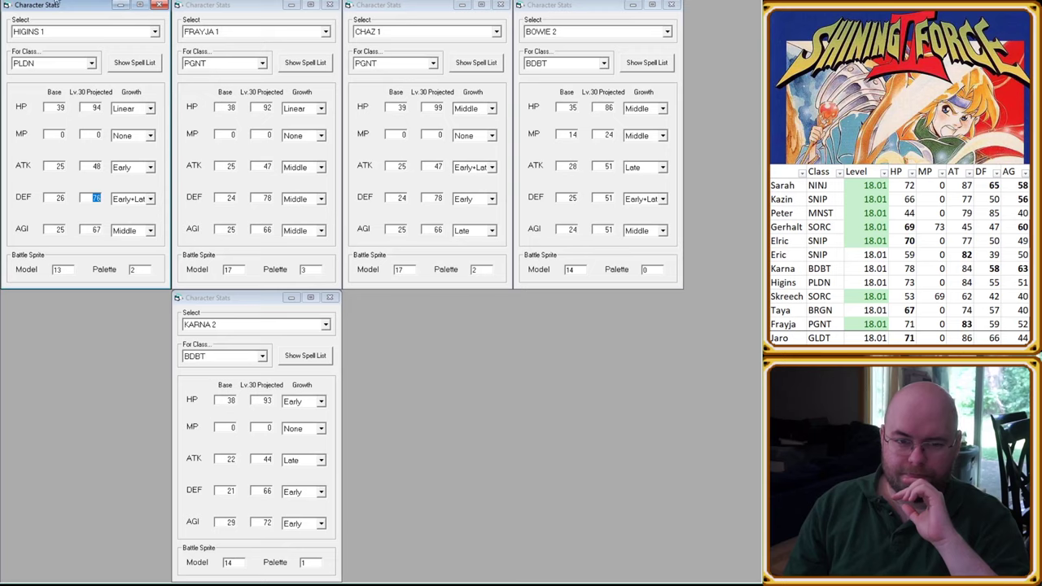
{"action": "key", "text": "ctrl+n"}
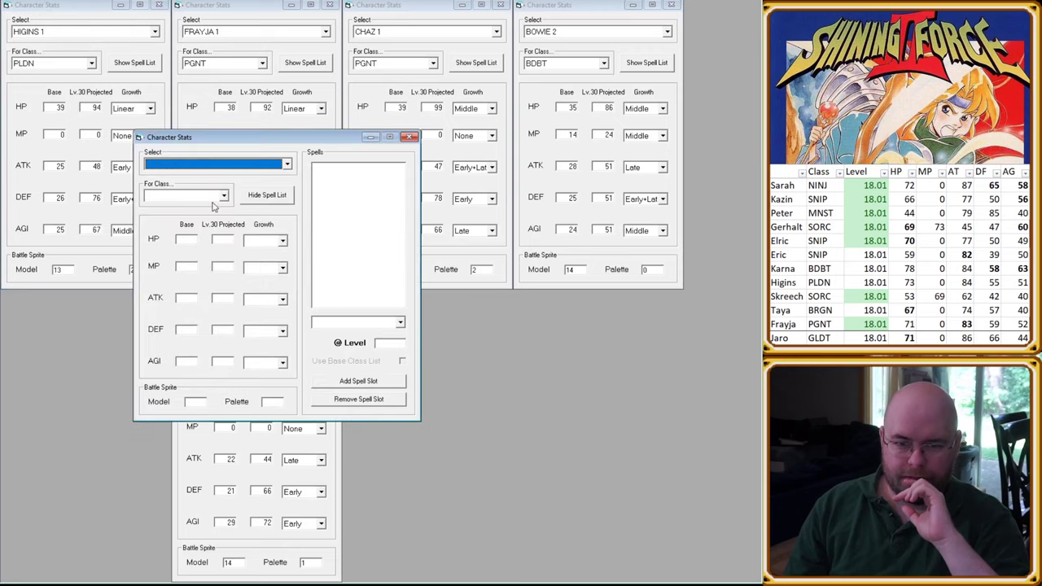
{"action": "left_click", "coordinate": [193, 168]}
{"action": "type", "text": "ELRIC 2"}
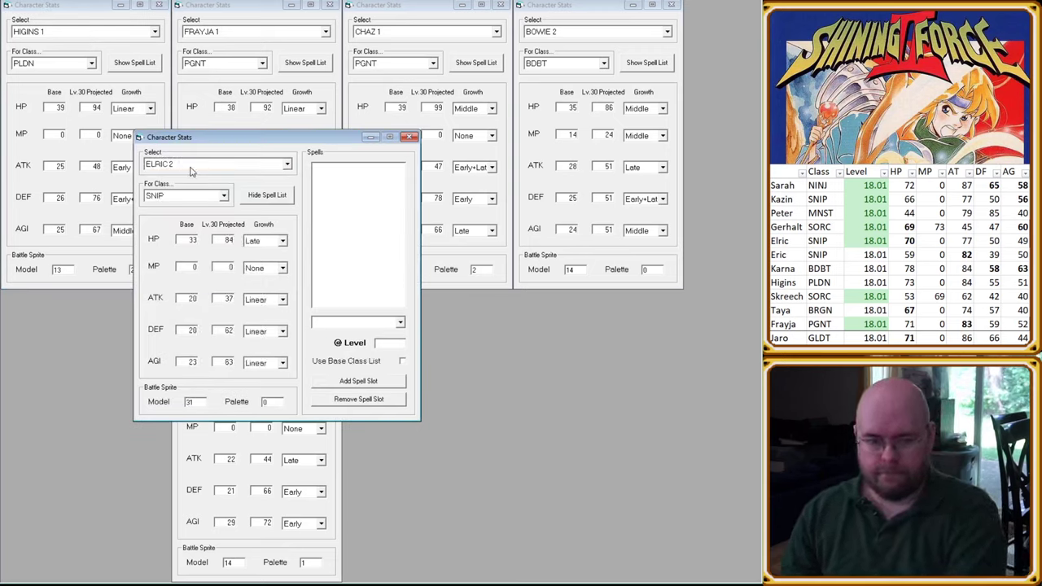
{"action": "key", "text": "Up"}
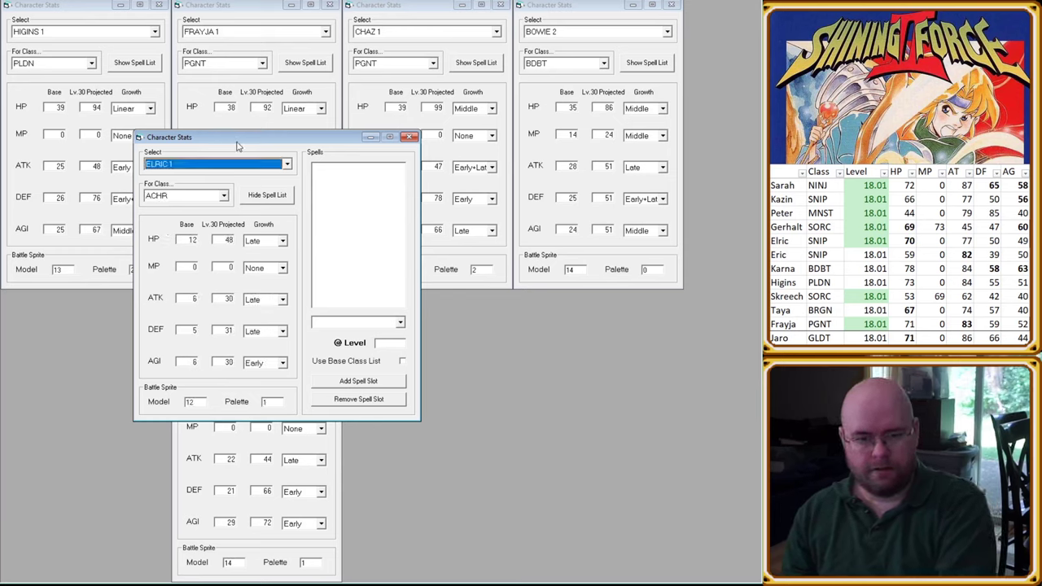
{"action": "left_click_drag", "start_coordinate": [236, 145], "coordinate": [365, 123]}
Step: Switch the HIGINS 1 window to ELRIC and look through the stats of ELRIC 1, ELRIC 2 and ELRIC 3
{"action": "left_click", "coordinate": [74, 33]}
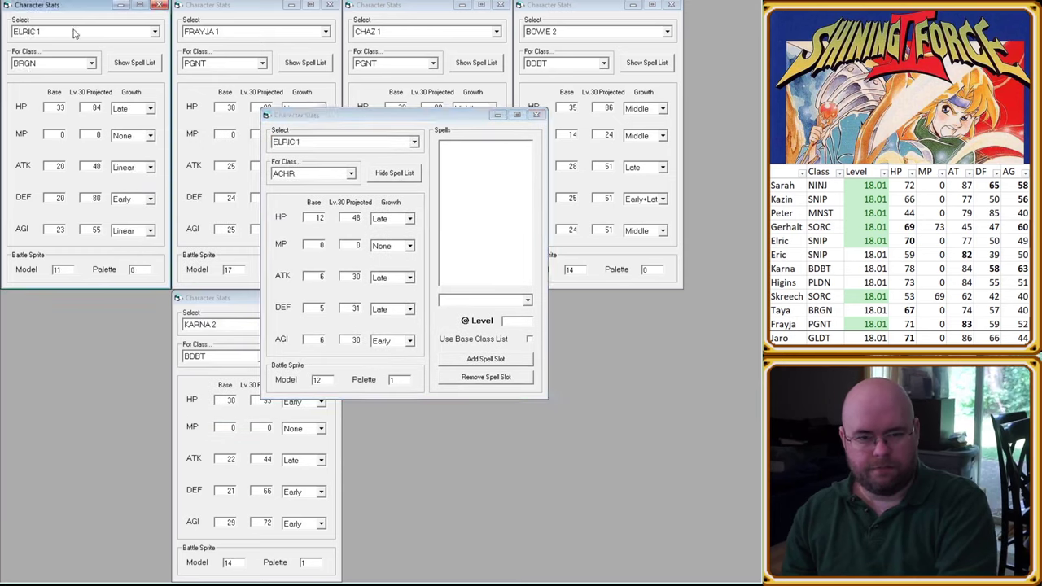
{"action": "left_click", "coordinate": [75, 34]}
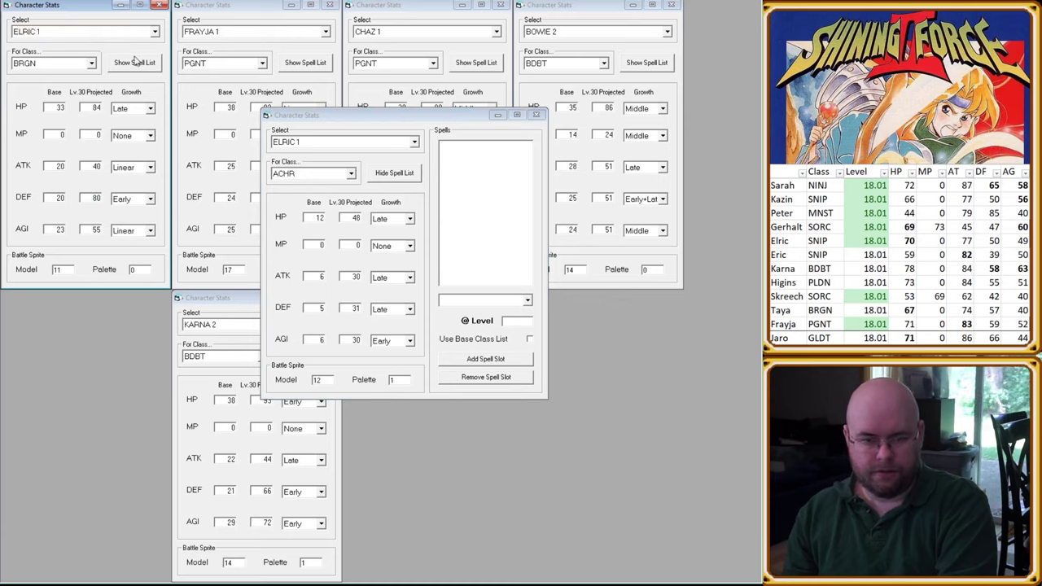
{"action": "scroll", "coordinate": [122, 37], "scroll_direction": "down", "scroll_amount": 1}
{"action": "left_click", "coordinate": [154, 49]}
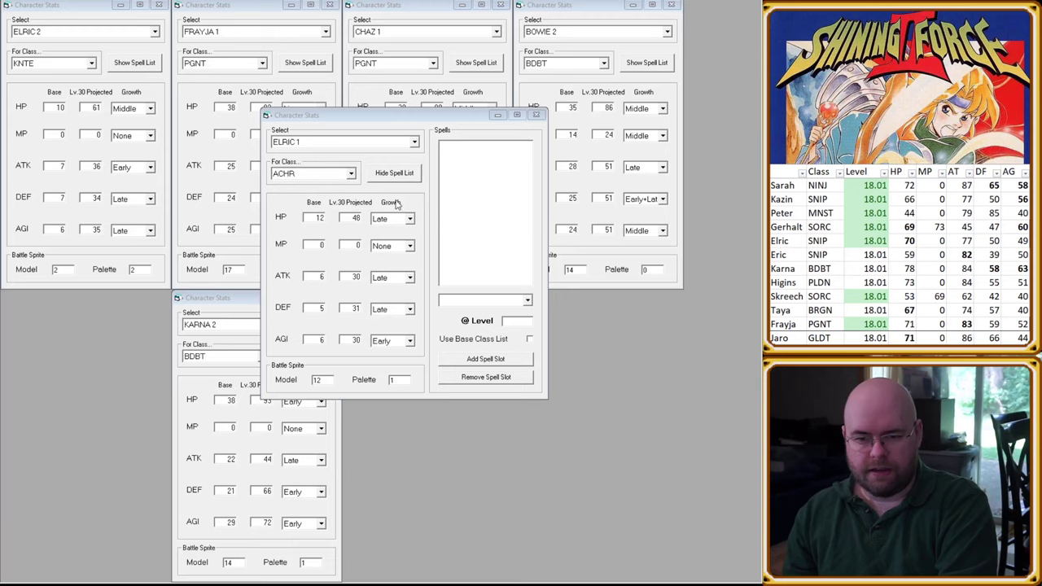
{"action": "key", "text": "alt+Tab"}
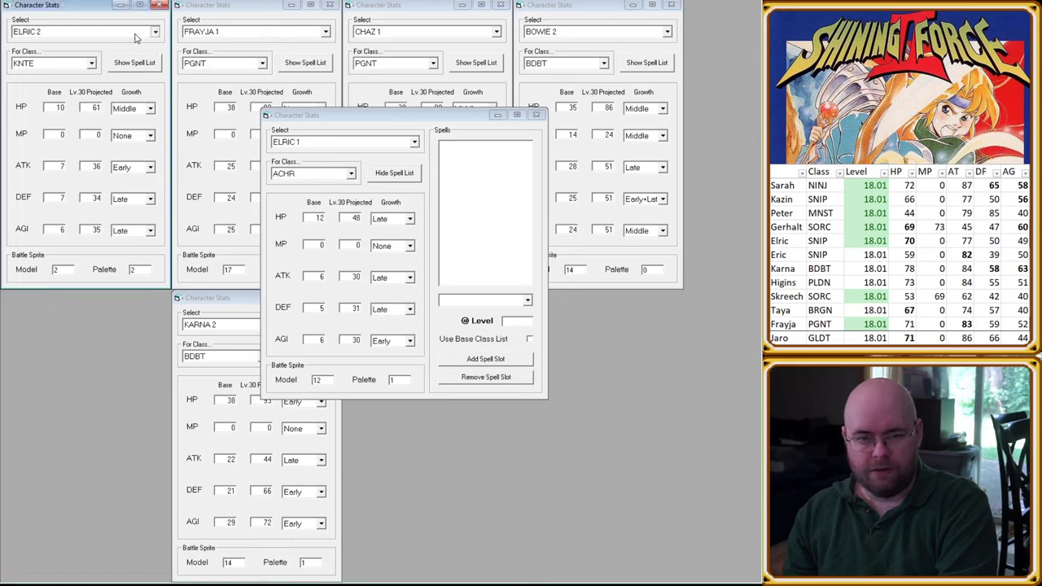
{"action": "key", "text": "Up"}
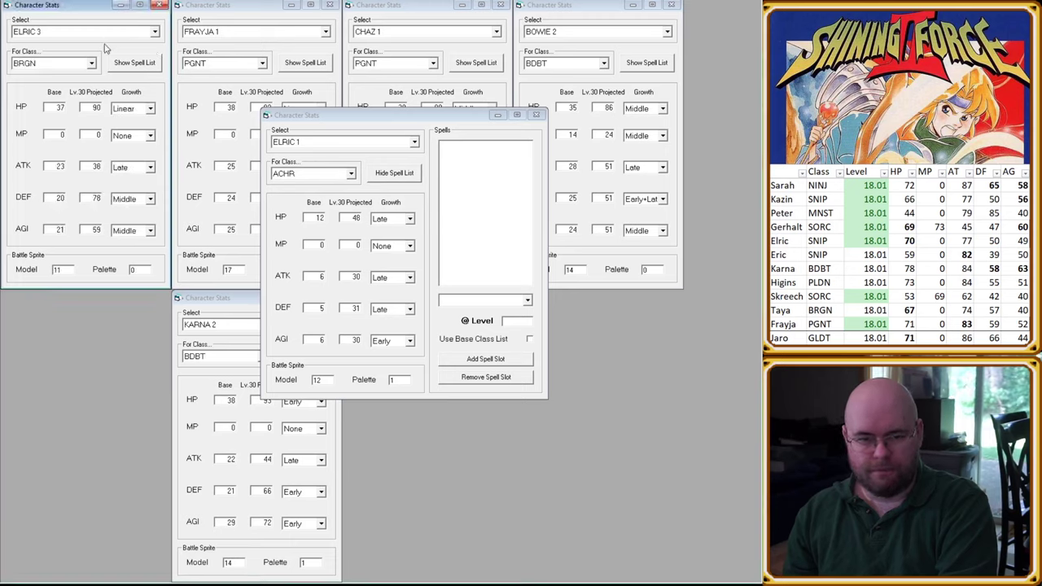
Step: Set the spell-list window beside the first window to compare their ELRIC 1 stats, and switch both windows to ELRIC 2
{"action": "left_click_drag", "start_coordinate": [378, 115], "coordinate": [289, 18]}
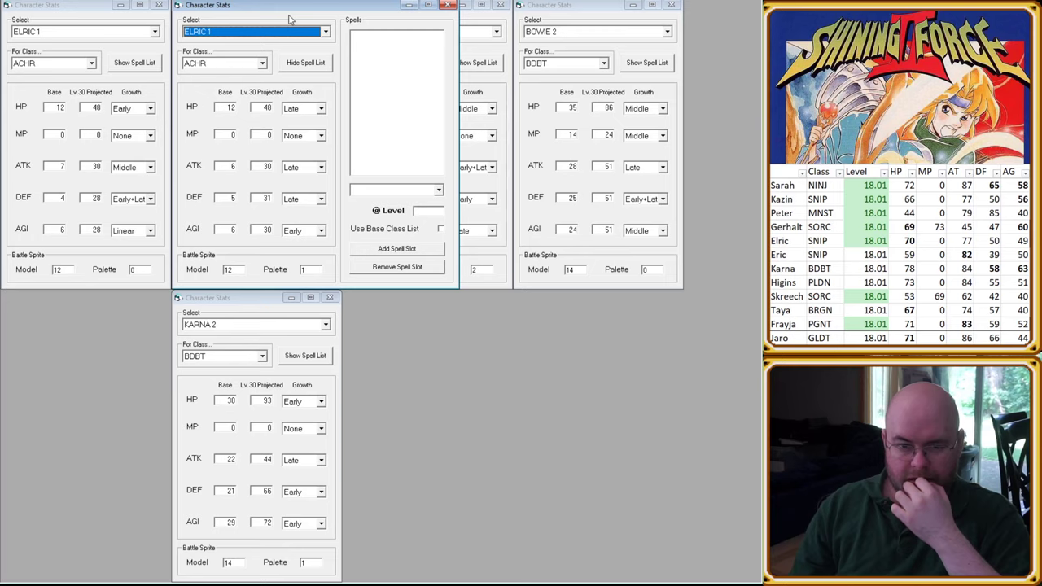
{"action": "left_click", "coordinate": [122, 36]}
{"action": "scroll", "coordinate": [122, 36], "scroll_direction": "down", "scroll_amount": 1}
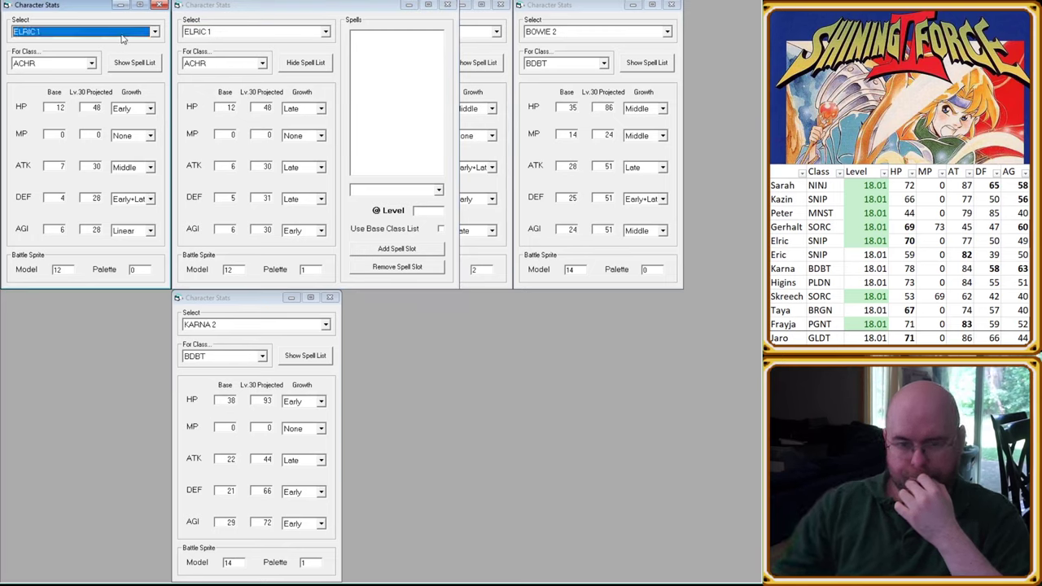
{"action": "left_click", "coordinate": [302, 33]}
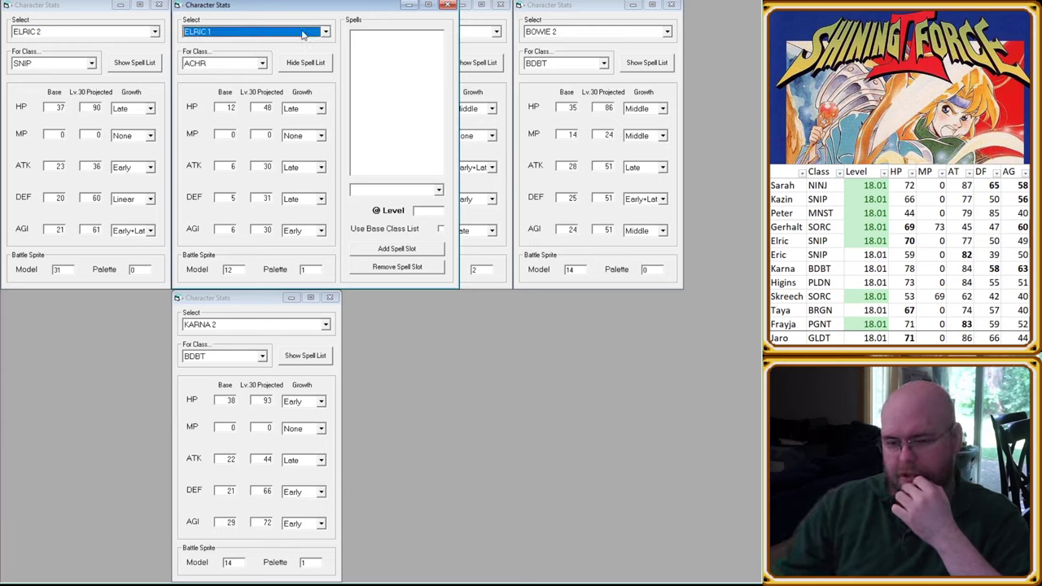
{"action": "scroll", "coordinate": [303, 34], "scroll_direction": "down", "scroll_amount": 1}
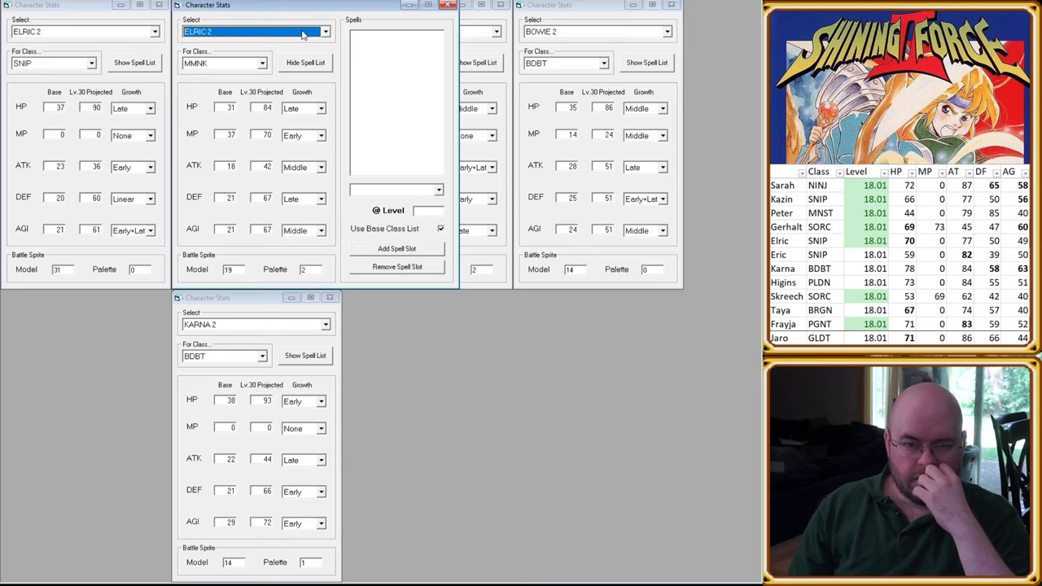
Step: Move the spell-list window off the FRAYJA 1 window and switch FRAYJA 1 to ELRIC 3
{"action": "left_click", "coordinate": [446, 6]}
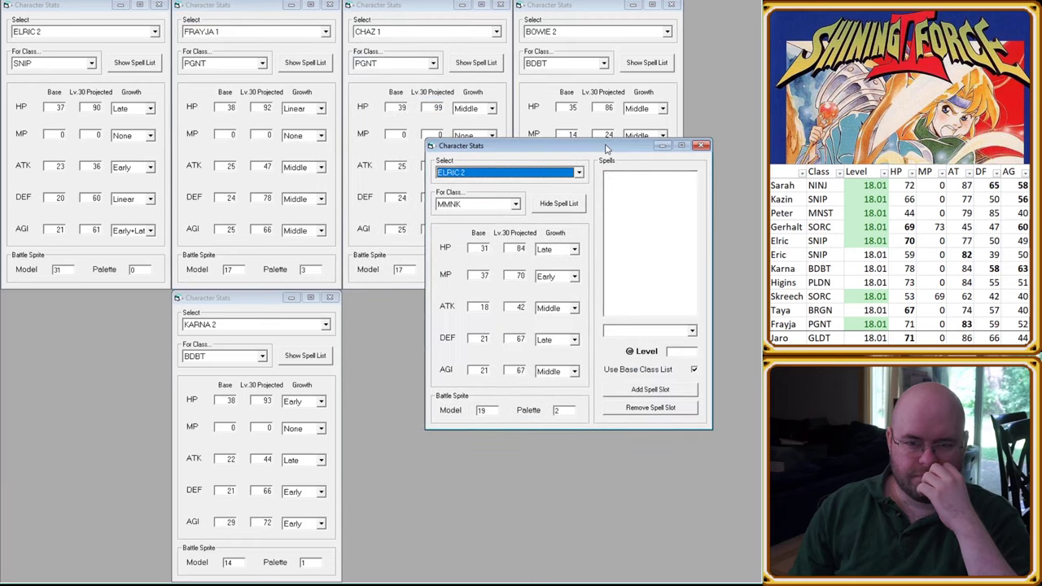
{"action": "left_click", "coordinate": [297, 36]}
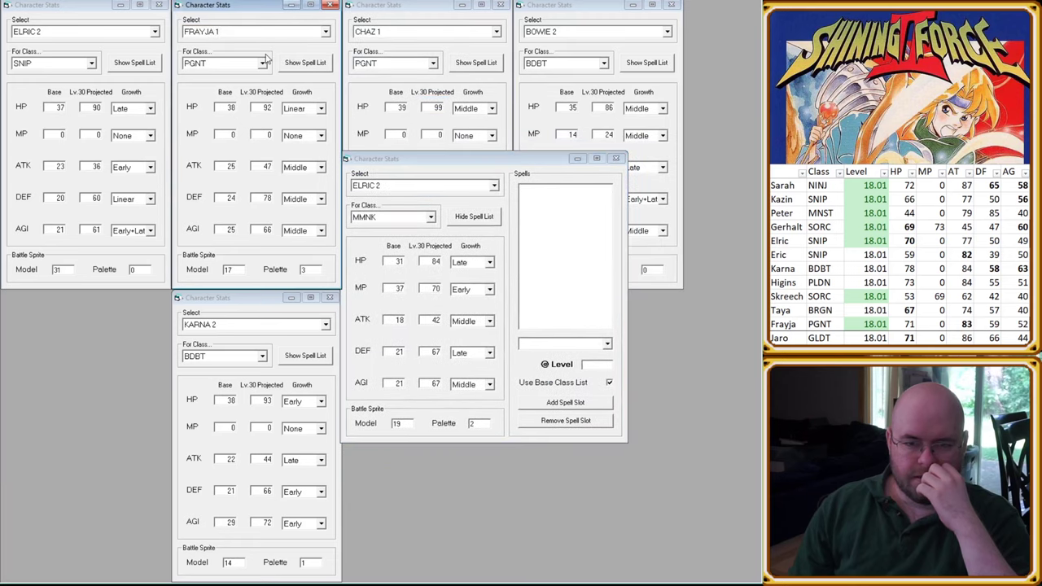
{"action": "scroll", "coordinate": [262, 67], "scroll_direction": "down", "scroll_amount": 2}
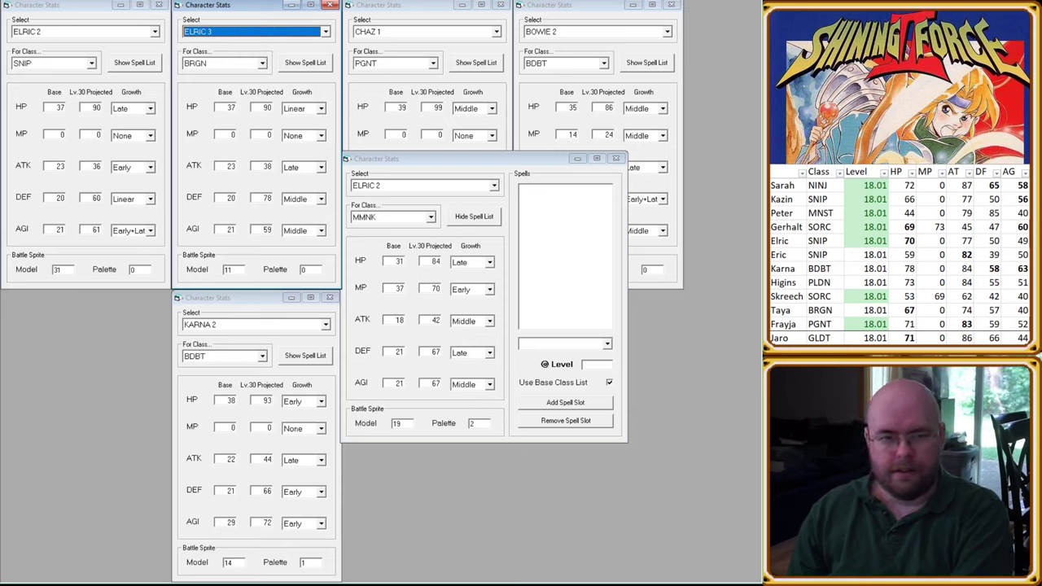
{"action": "left_click", "coordinate": [37, 8]}
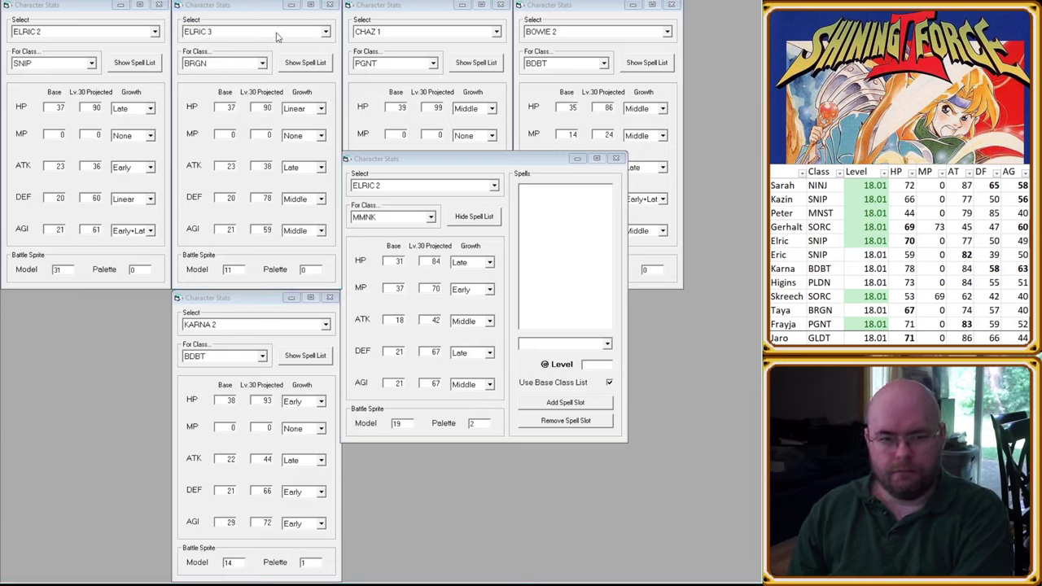
Step: Show ELRIC 2 as class SNIP in the spell-list window and place it beside the first ELRIC 2 window for comparison
{"action": "left_click", "coordinate": [404, 196]}
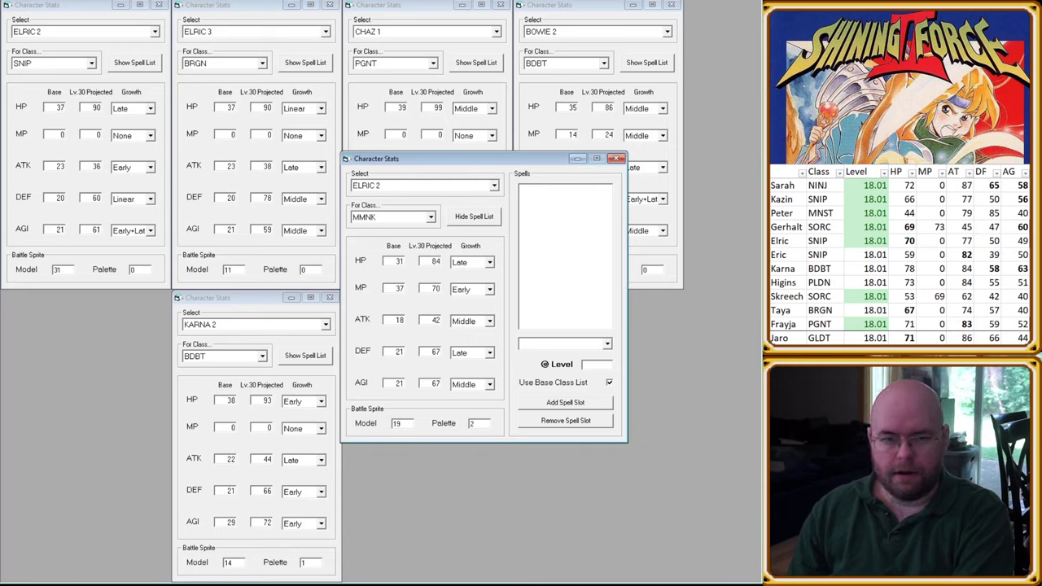
{"action": "left_click", "coordinate": [420, 186]}
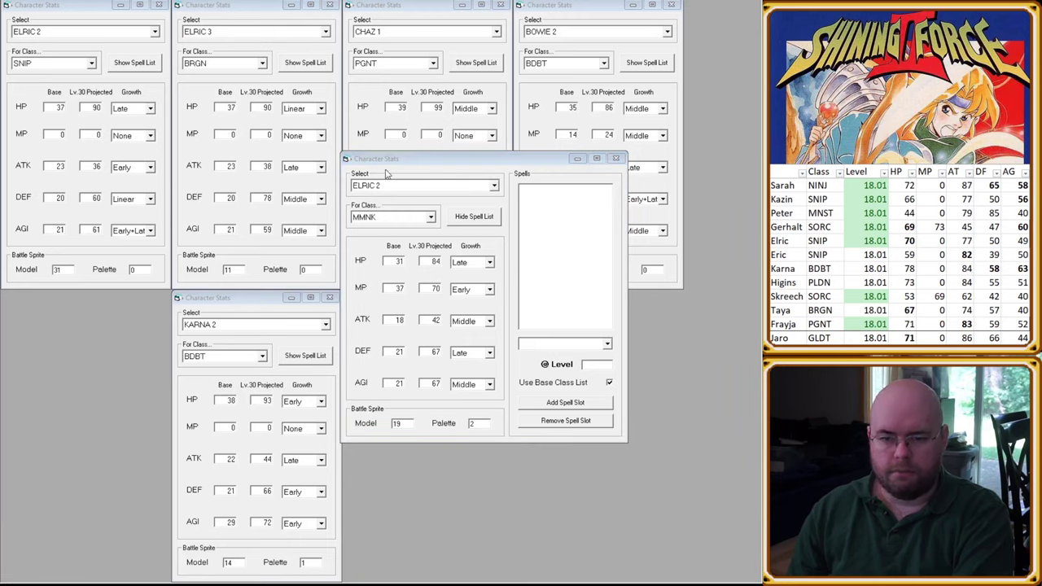
{"action": "left_click", "coordinate": [407, 188]}
{"action": "scroll", "coordinate": [393, 189], "scroll_direction": "down", "scroll_amount": 1}
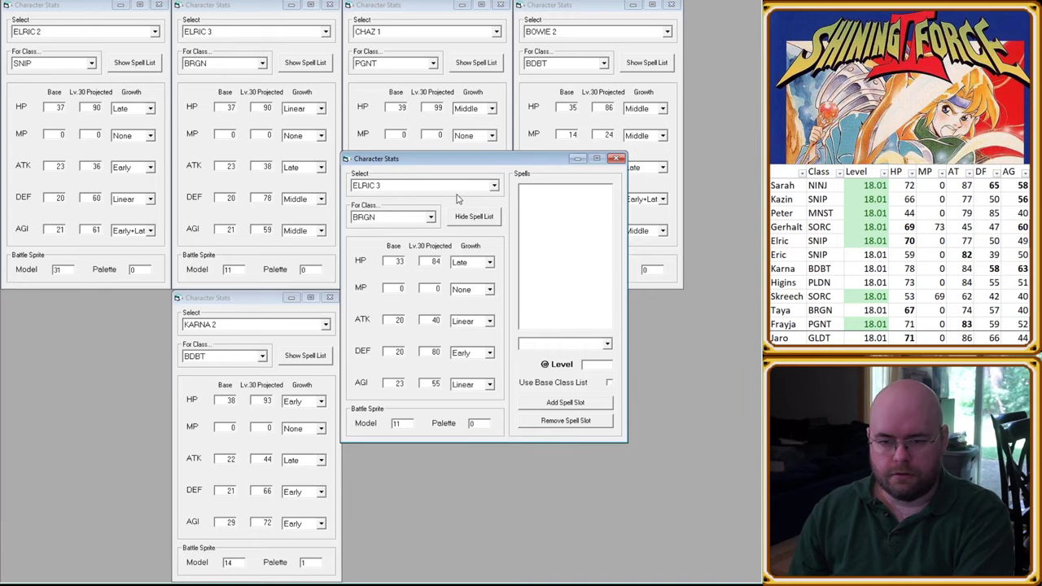
{"action": "scroll", "coordinate": [459, 199], "scroll_direction": "up", "scroll_amount": 1}
{"action": "left_click_drag", "start_coordinate": [427, 167], "coordinate": [257, 22]}
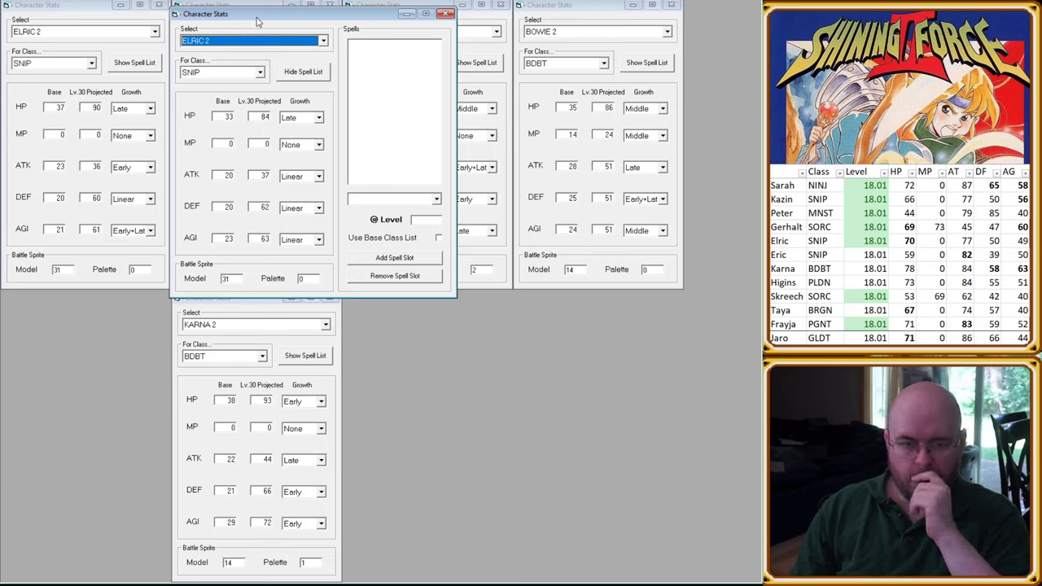
Step: Switch the spell-list window to ELRIC 3, compare it beside the other ELRIC 3 window, and close it
{"action": "scroll", "coordinate": [257, 22], "scroll_direction": "down", "scroll_amount": 1}
{"action": "left_click_drag", "start_coordinate": [279, 21], "coordinate": [423, 10]}
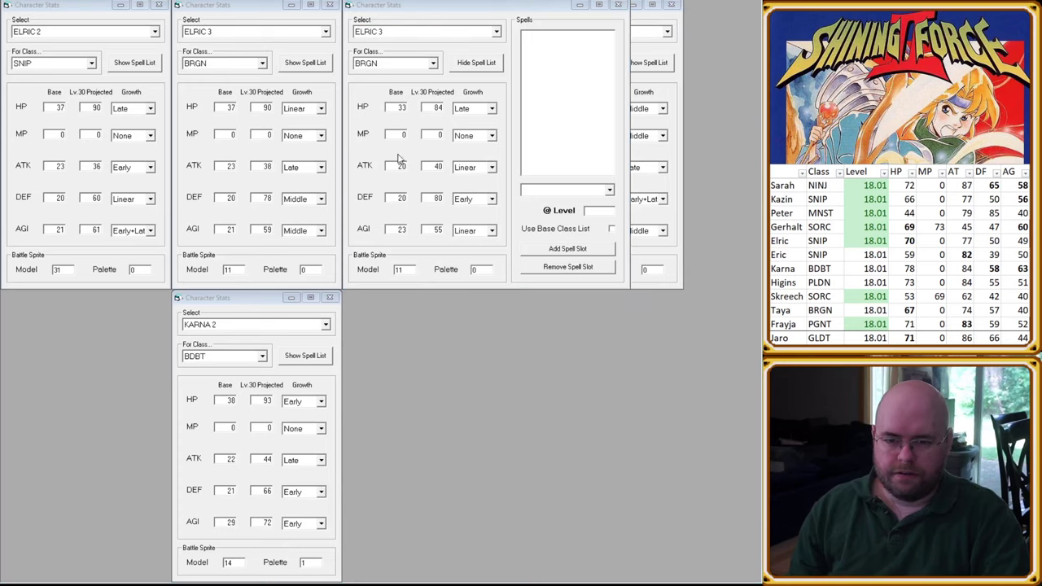
{"action": "left_click", "coordinate": [620, 5]}
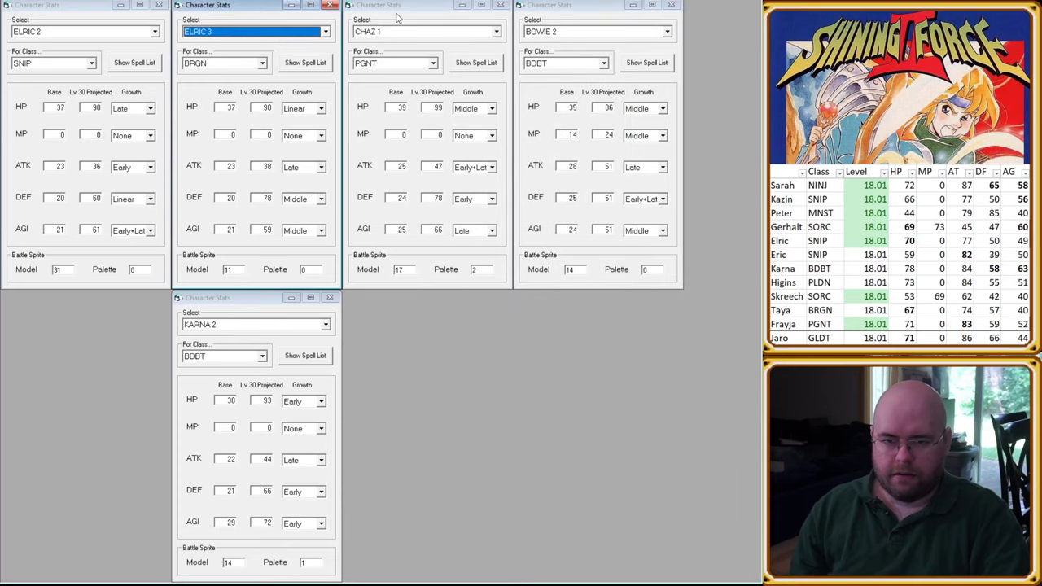
Step: Close the remaining Character Stats windows for ELRIC 3, ELRIC 2, KARNA 2, CHAZ 1 and BOWIE 2
{"action": "left_click", "coordinate": [332, 5]}
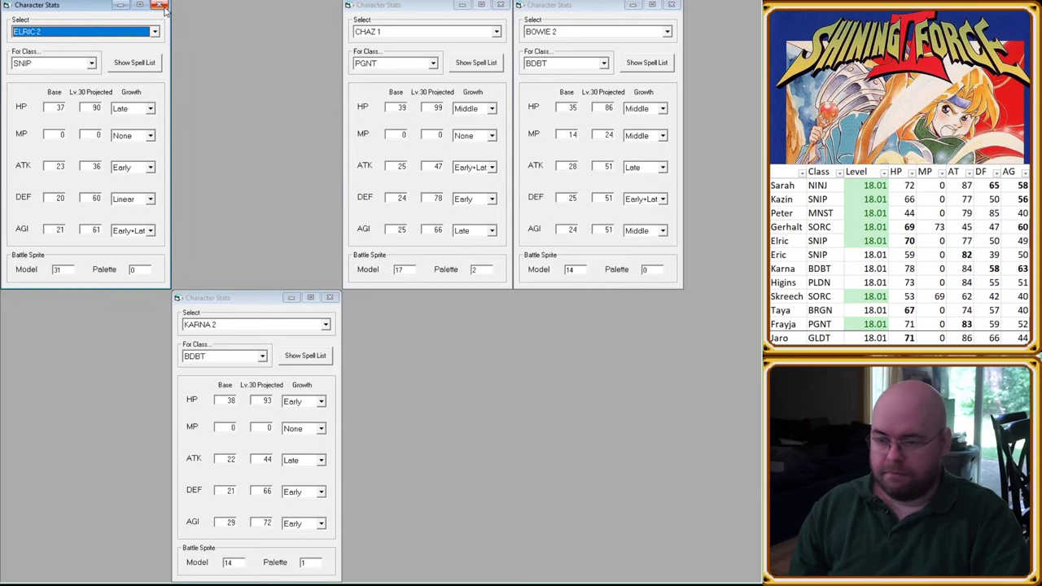
{"action": "left_click", "coordinate": [160, 6]}
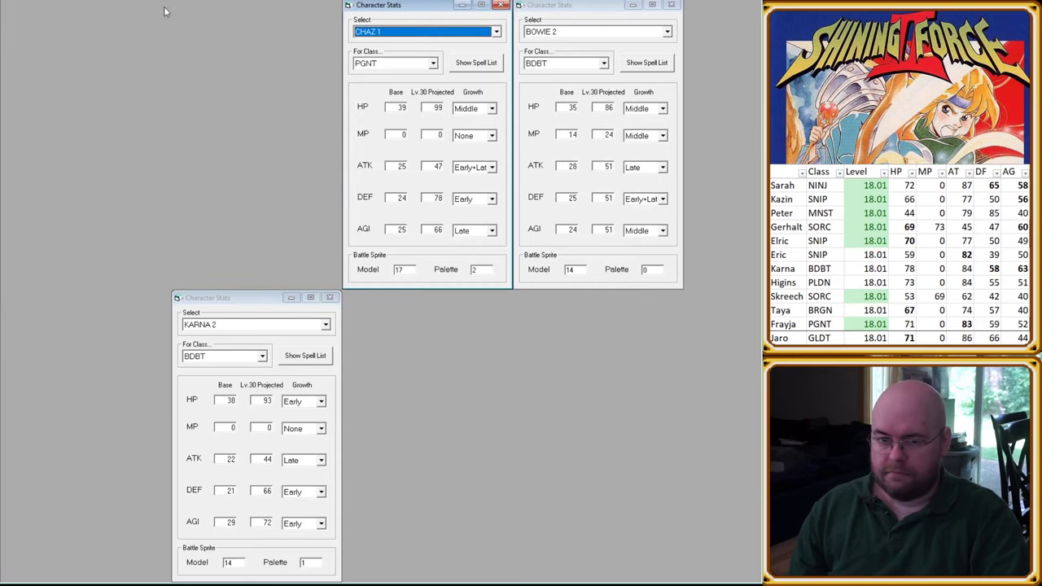
{"action": "left_click", "coordinate": [329, 297]}
{"action": "left_click", "coordinate": [500, 5]}
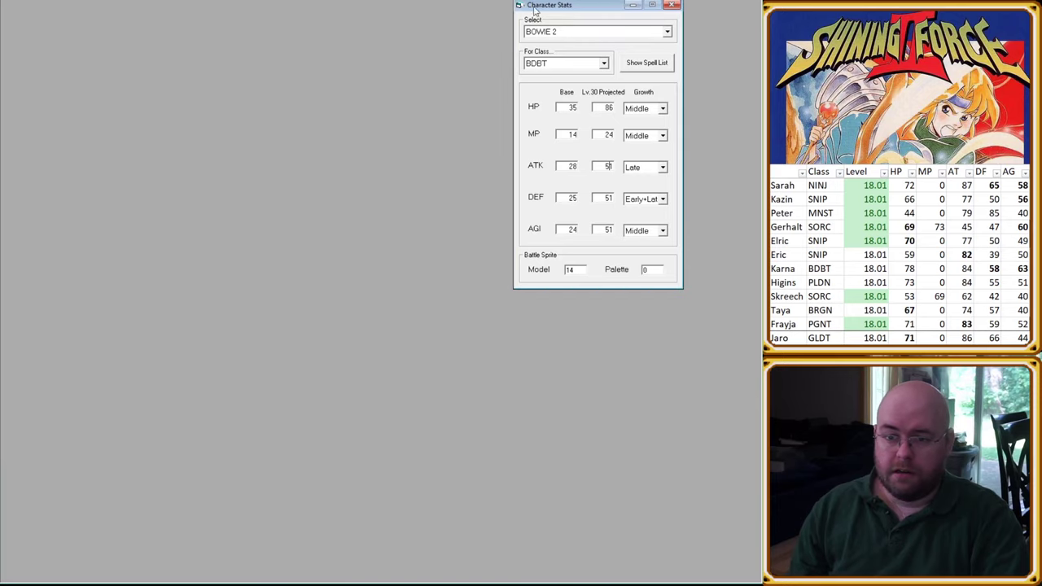
{"action": "left_click", "coordinate": [670, 5]}
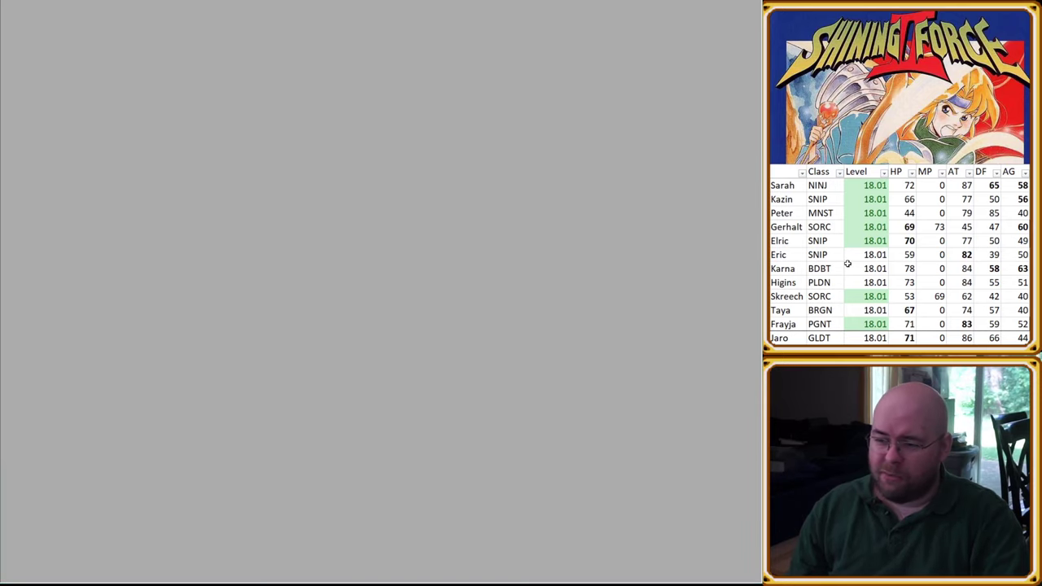
Step: Return to the beginning of the results spreadsheet and select Bowie's name, class and level cells
{"action": "left_click", "coordinate": [863, 282]}
{"action": "key", "text": "ctrl+Page_Down"}
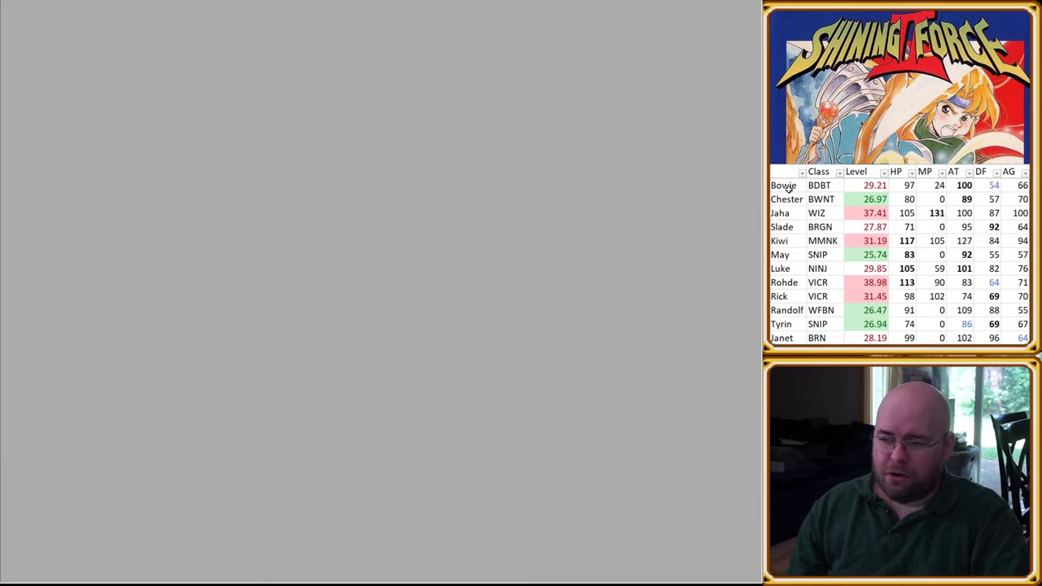
{"action": "left_click_drag", "start_coordinate": [784, 188], "coordinate": [860, 193]}
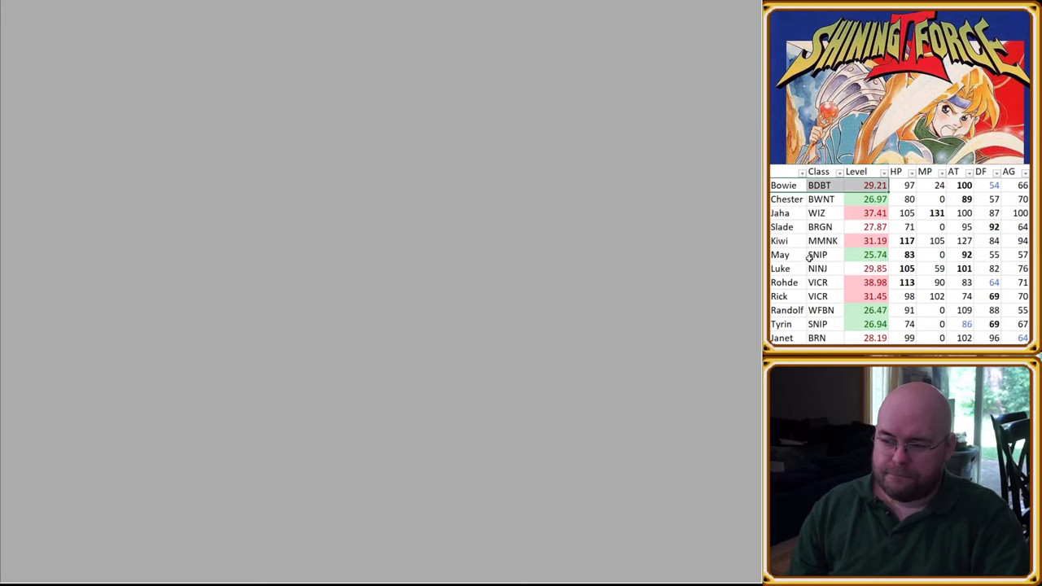
Step: Bring the Gerhalt to Zynk rows of the results spreadsheet into view and open three blank Character Stats windows
{"action": "key", "text": "ctrl+Page_Down"}
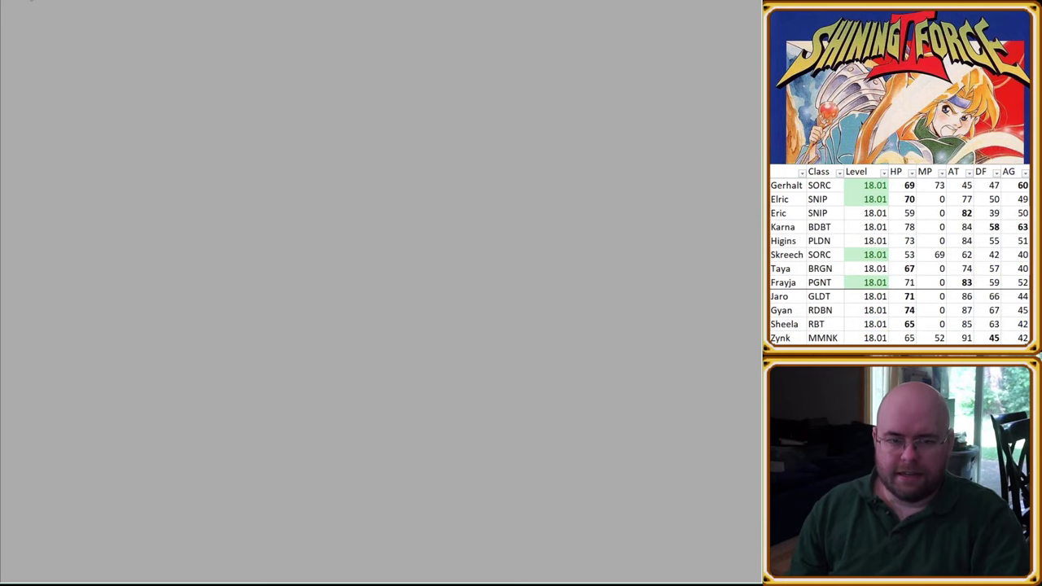
{"action": "left_click", "coordinate": [51, 17]}
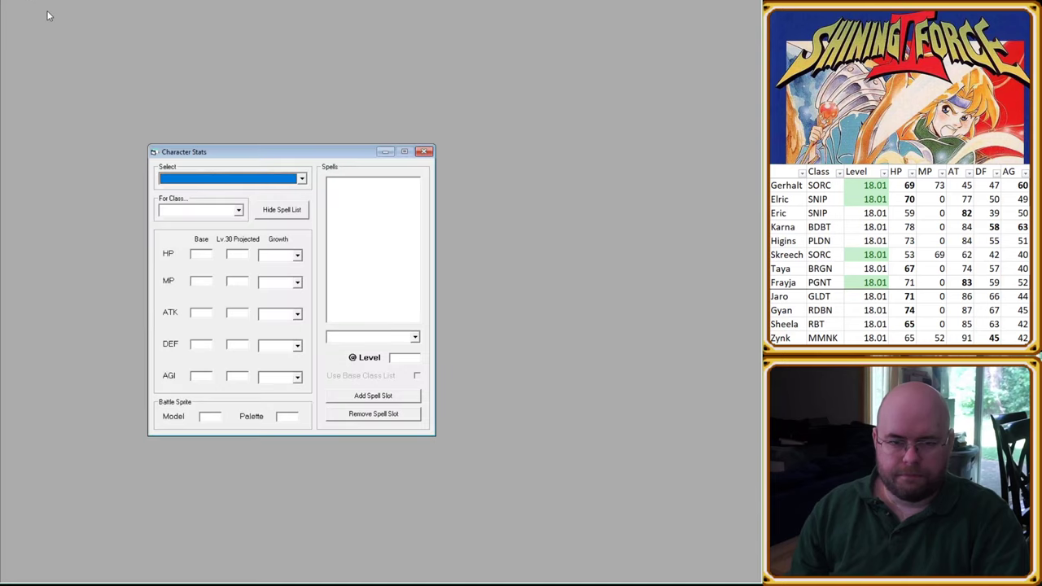
{"action": "left_click", "coordinate": [50, 16]}
{"action": "left_click", "coordinate": [57, 22]}
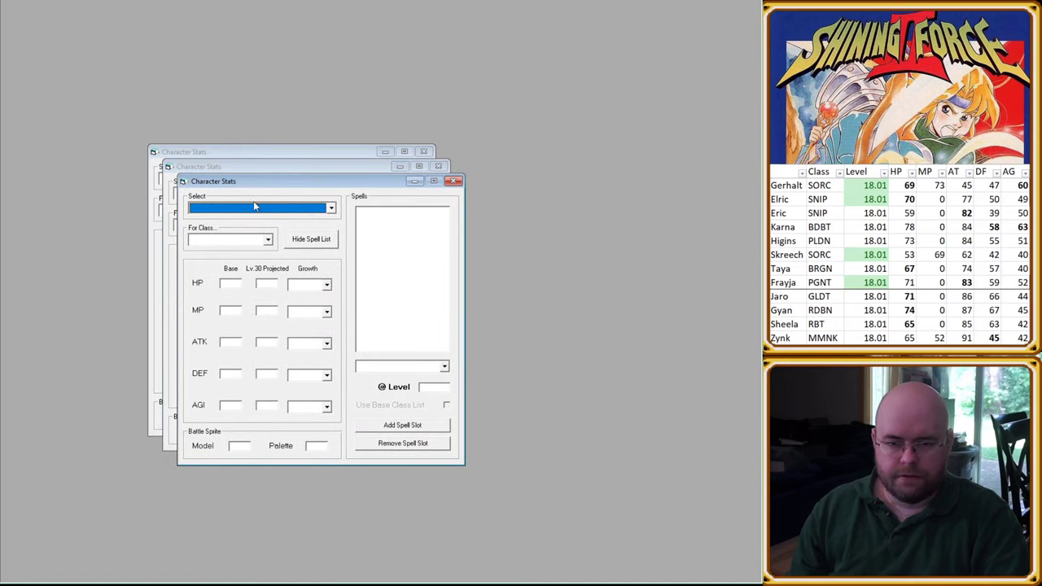
Step: Load SHEELA 1 in the frontmost Character Stats window, move it clear of the others and hide its spell list
{"action": "key", "text": "Down"}
{"action": "key", "text": "Down"}
{"action": "key", "text": "Down"}
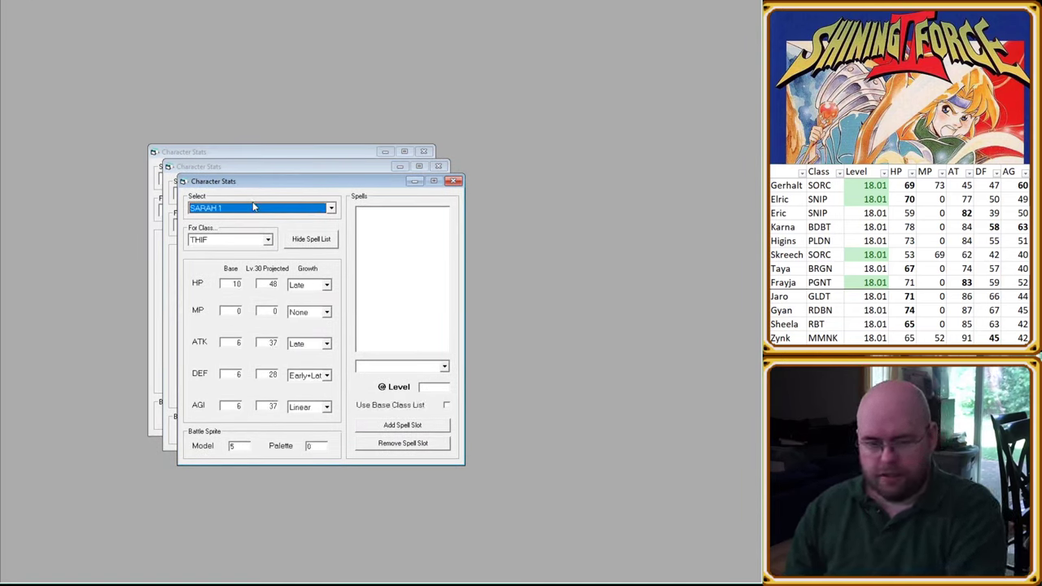
{"action": "key", "text": "Down"}
{"action": "key", "text": "Down"}
{"action": "key", "text": "Down"}
{"action": "key", "text": "Down"}
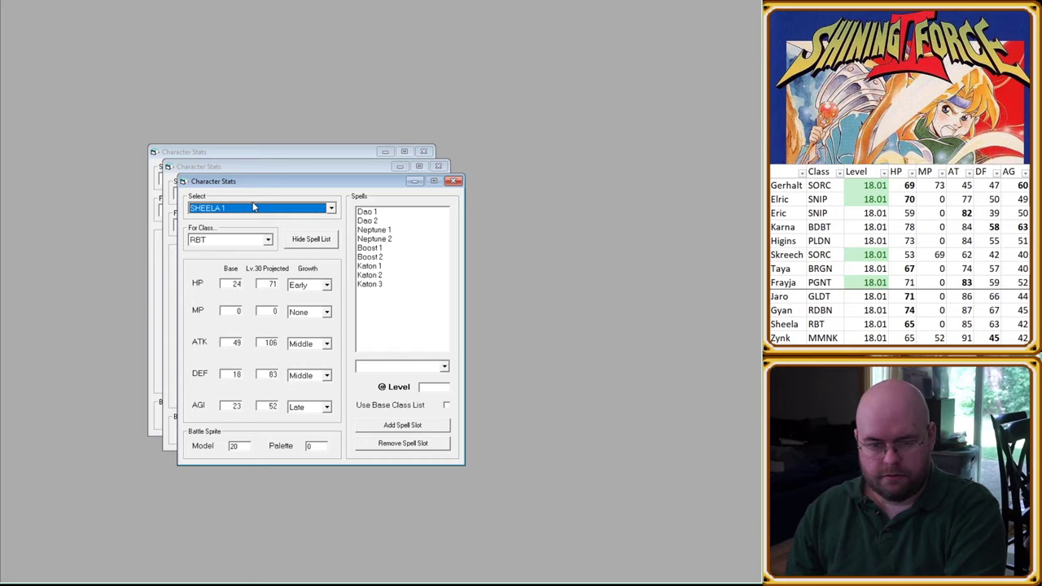
{"action": "left_click_drag", "start_coordinate": [250, 188], "coordinate": [518, 197]}
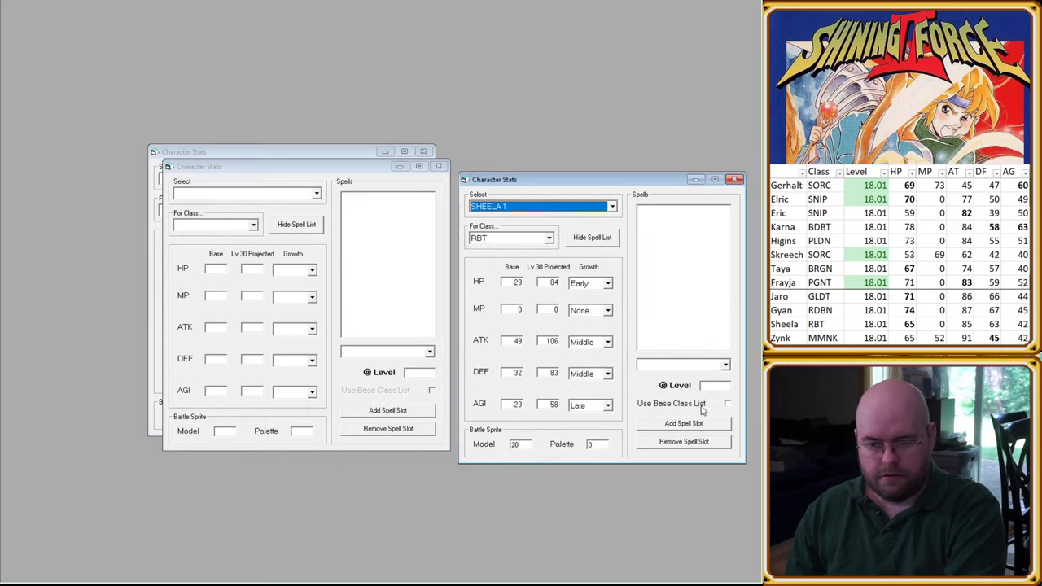
{"action": "left_click", "coordinate": [590, 237]}
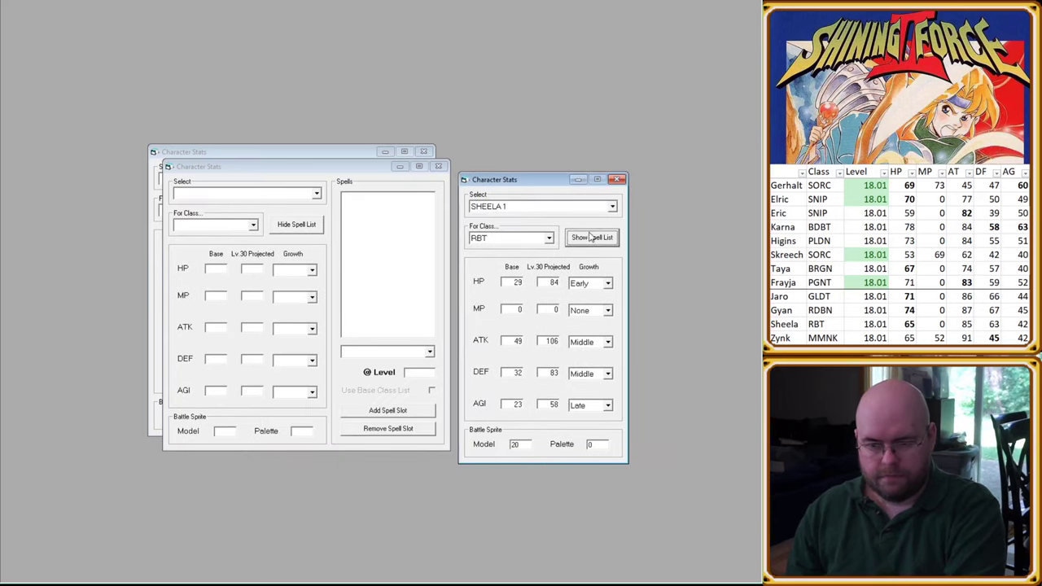
Step: Load PETER 2 and RANDOLF 2 in the other two windows, then move RANDOLF 2 aside with its spell list hidden
{"action": "left_click", "coordinate": [219, 194]}
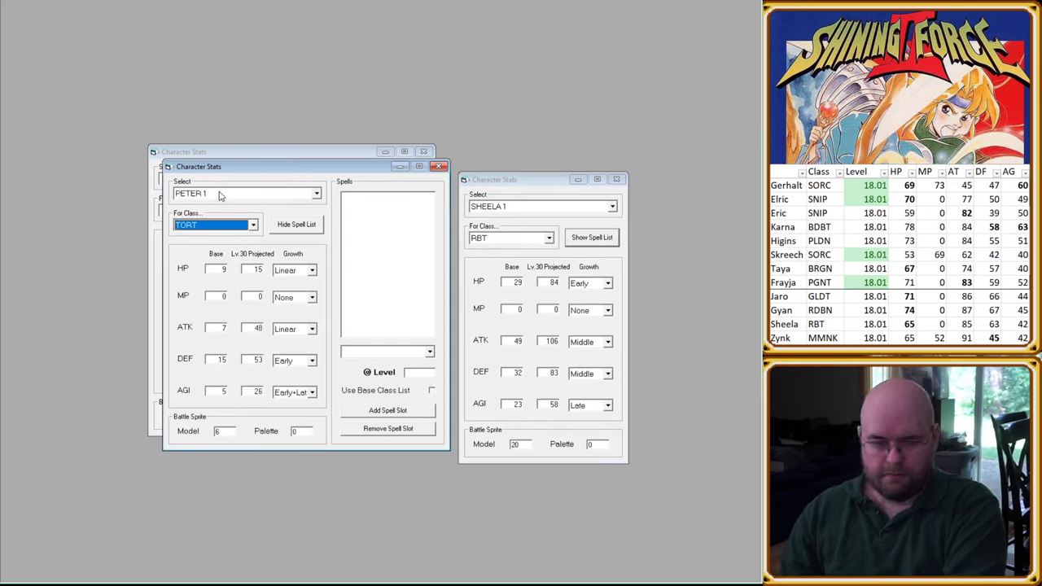
{"action": "scroll", "coordinate": [220, 195], "scroll_direction": "down", "scroll_amount": 1}
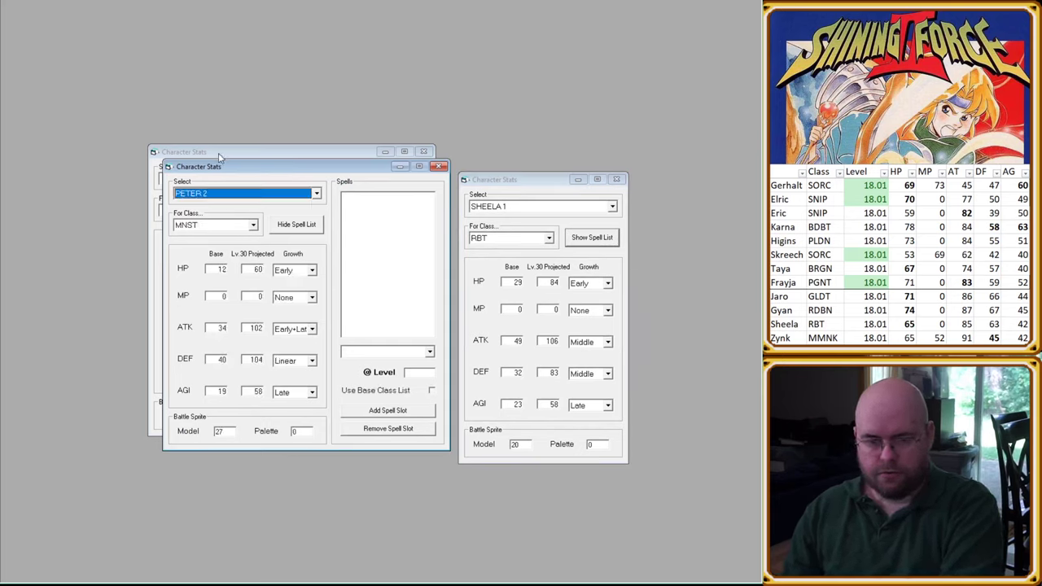
{"action": "left_click", "coordinate": [222, 152]}
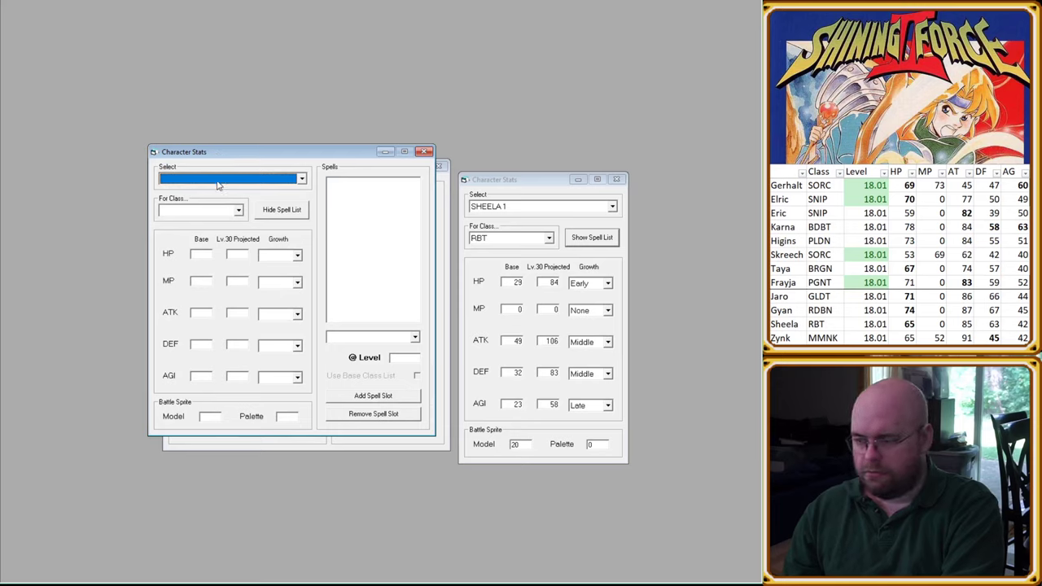
{"action": "scroll", "coordinate": [219, 185], "scroll_direction": "down", "scroll_amount": 4}
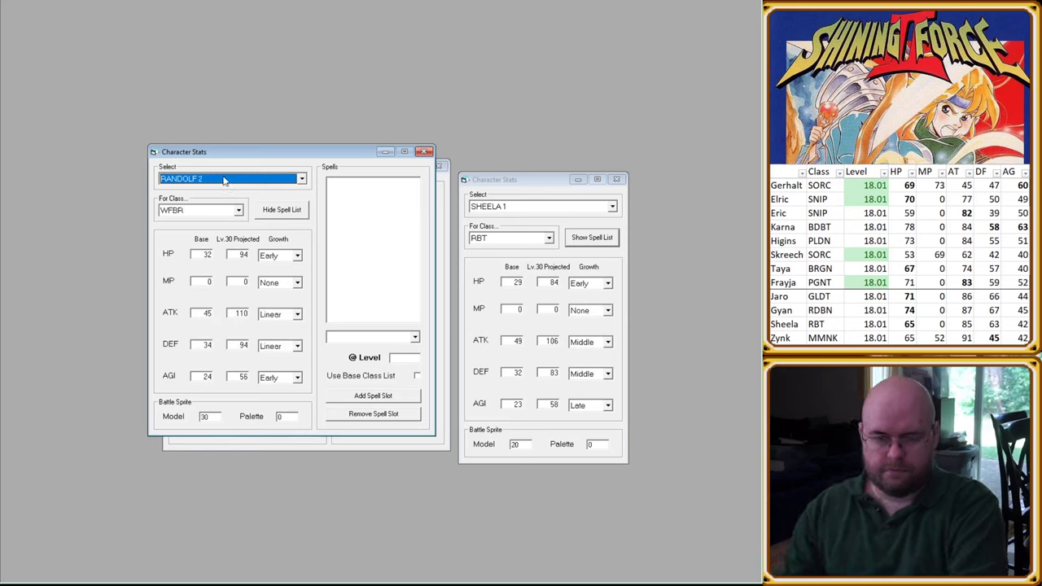
{"action": "scroll", "coordinate": [220, 183], "scroll_direction": "down", "scroll_amount": 1}
{"action": "left_click_drag", "start_coordinate": [252, 153], "coordinate": [137, 164]}
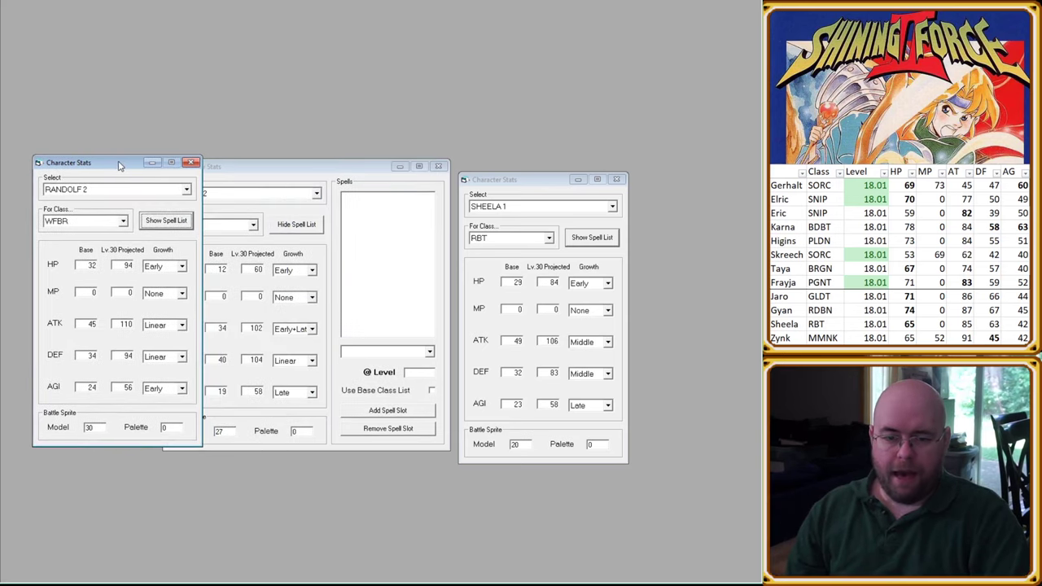
Step: Hide PETER 2's spell list and line up the RANDOLF 2, PETER 2 and SHEELA 1 windows side by side
{"action": "left_click", "coordinate": [308, 222]}
{"action": "left_click_drag", "start_coordinate": [236, 168], "coordinate": [276, 164]}
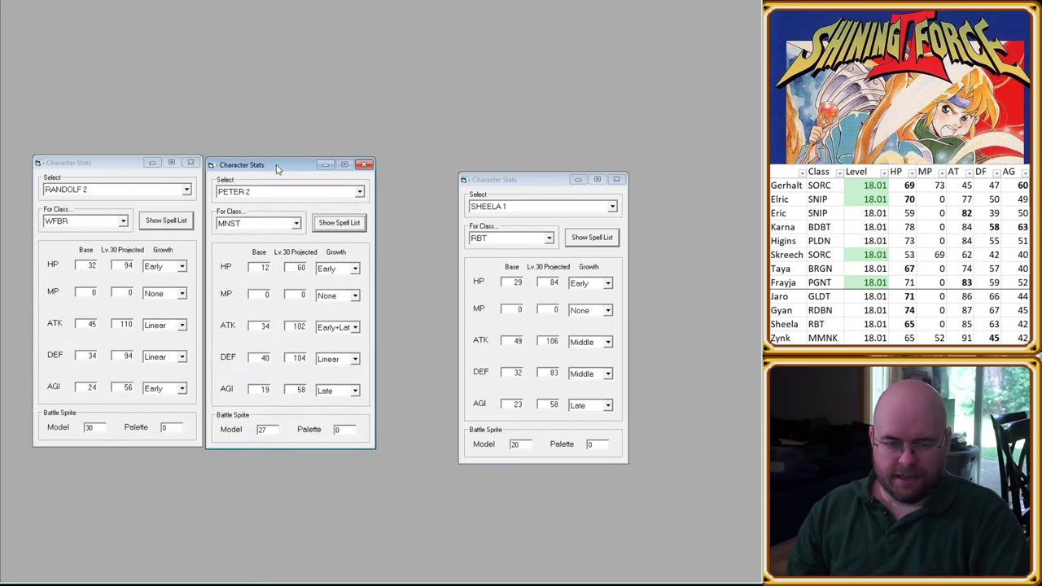
{"action": "left_click_drag", "start_coordinate": [528, 180], "coordinate": [439, 165]}
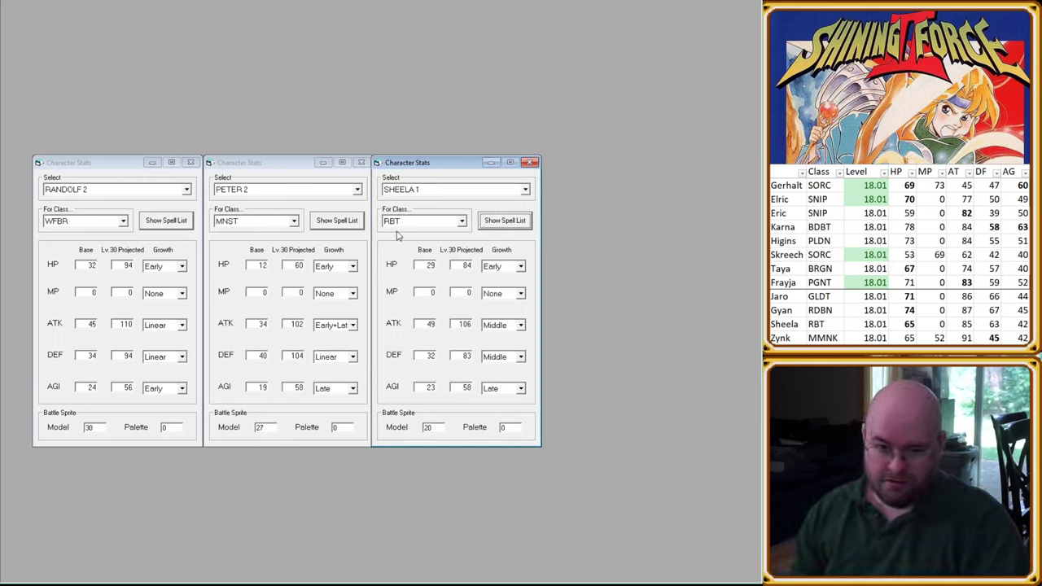
Step: Compare the level 30 projected HP, ATK, DEF and AGI of PETER 2 with those of RANDOLF 2 and SHEELA 1
{"action": "left_click", "coordinate": [302, 270]}
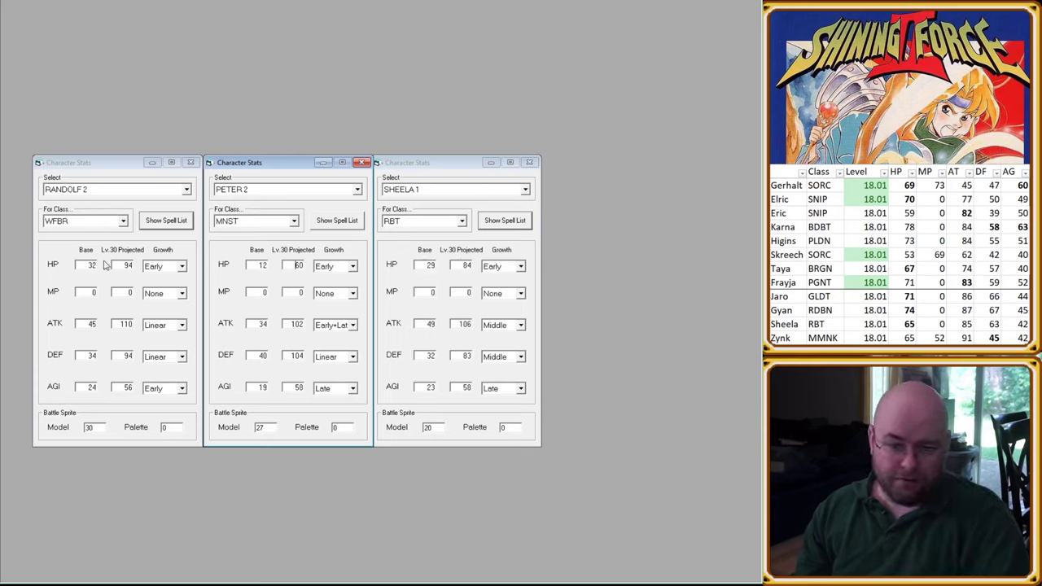
{"action": "left_click", "coordinate": [122, 358]}
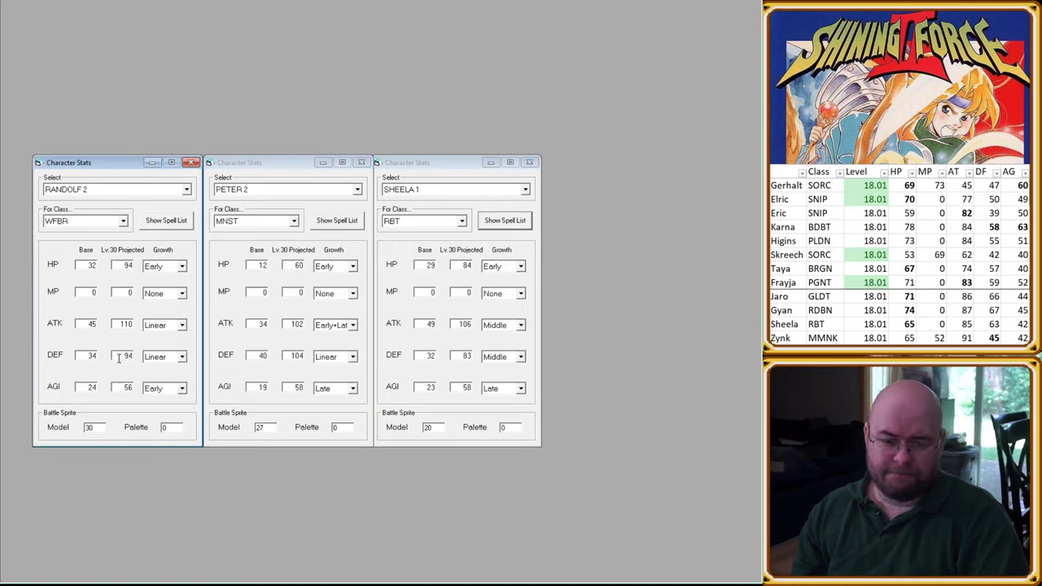
{"action": "left_click", "coordinate": [289, 326]}
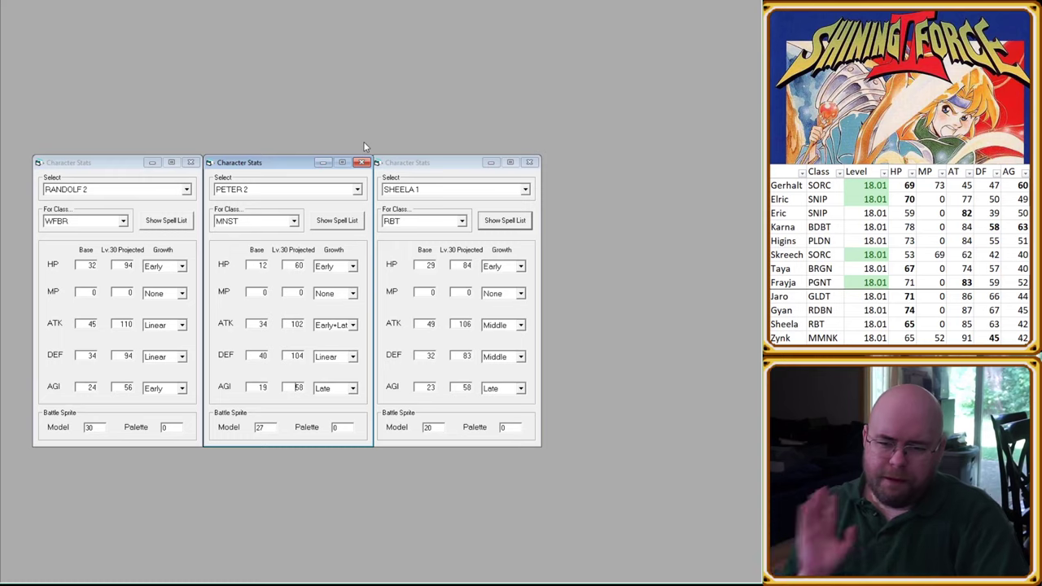
Step: Show PETER 2's spell list again, and check the results spreadsheet down to the extra Zynk and Claude rows and back to Bowie
{"action": "left_click", "coordinate": [337, 221]}
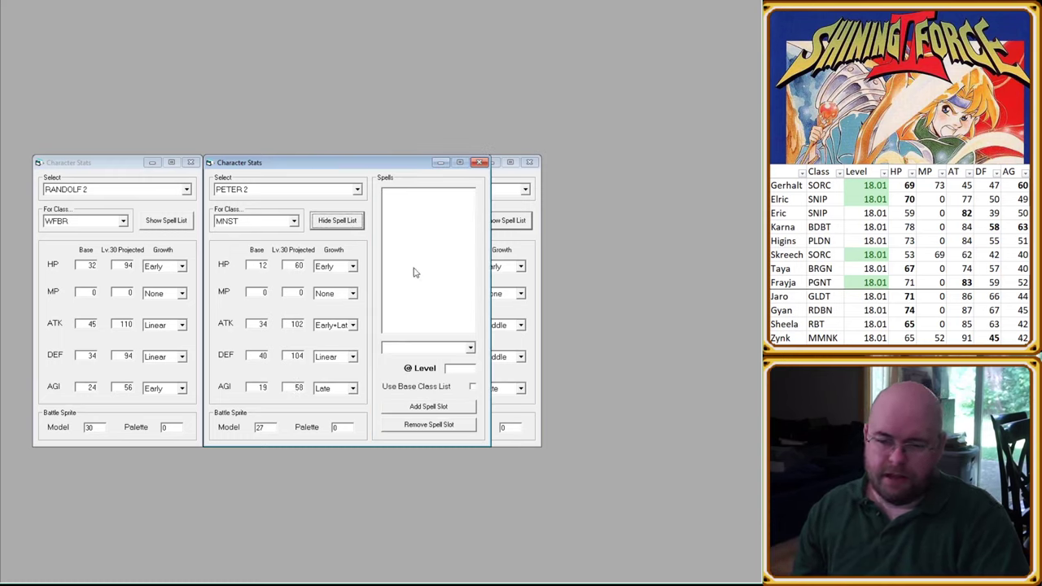
{"action": "left_click", "coordinate": [302, 189]}
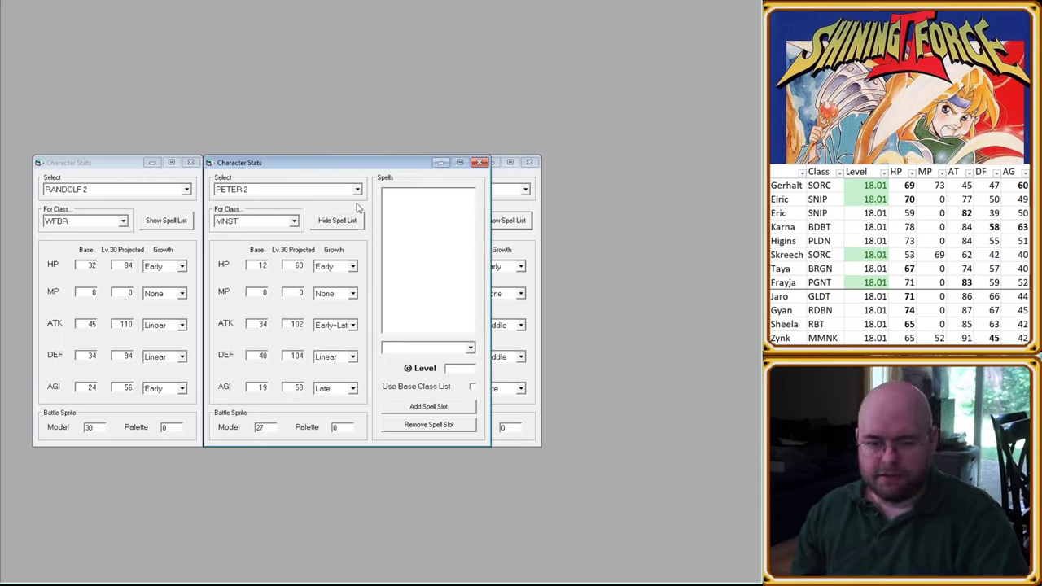
{"action": "left_click", "coordinate": [334, 208]}
{"action": "key", "text": "Down"}
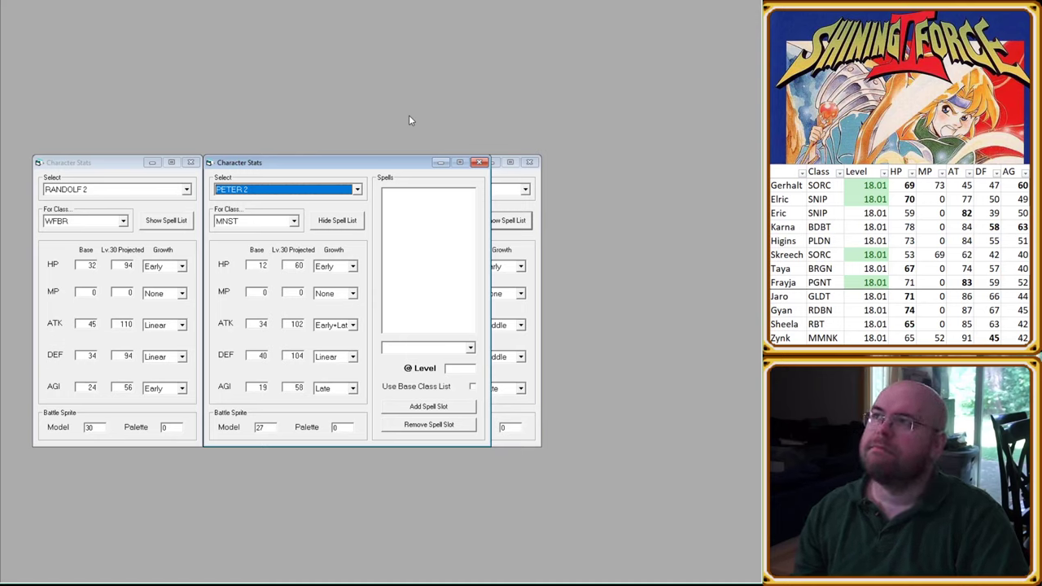
{"action": "scroll", "coordinate": [814, 232], "scroll_direction": "down", "scroll_amount": 8}
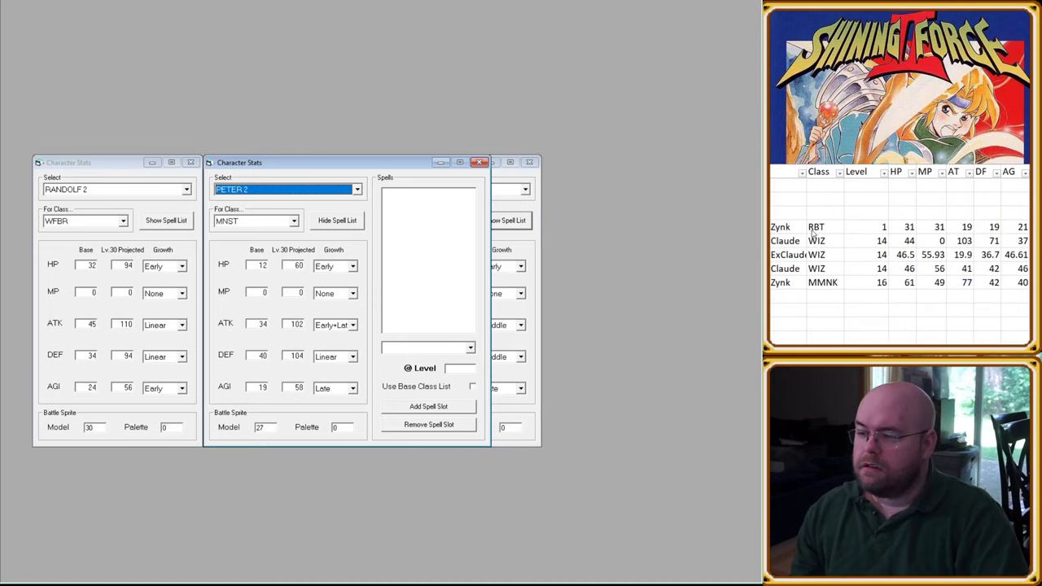
{"action": "scroll", "coordinate": [813, 232], "scroll_direction": "up", "scroll_amount": 10}
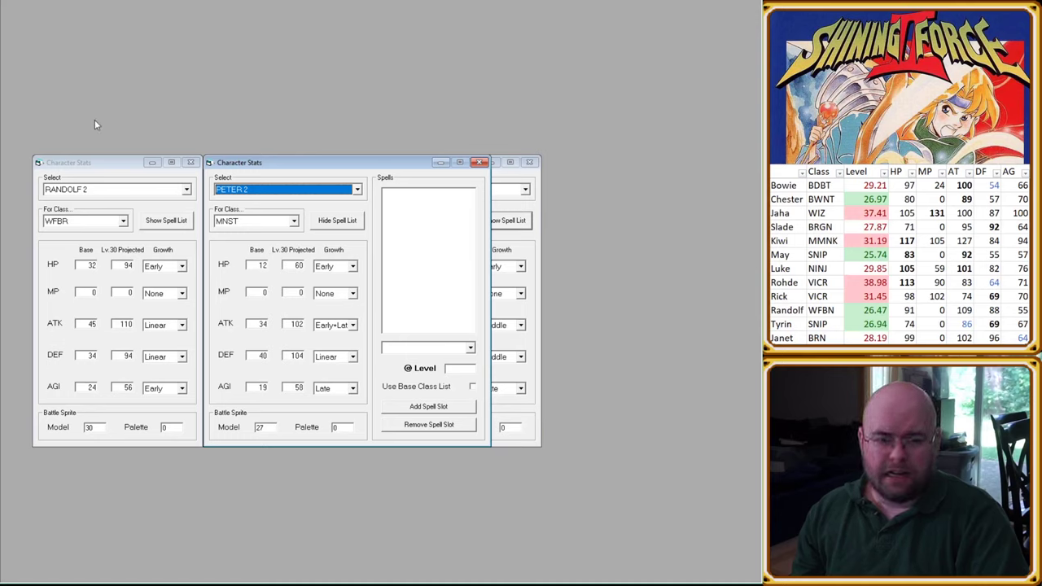
Step: Open the Items editor on DarkSword and select its spell setting
{"action": "key", "text": "ctrl+i"}
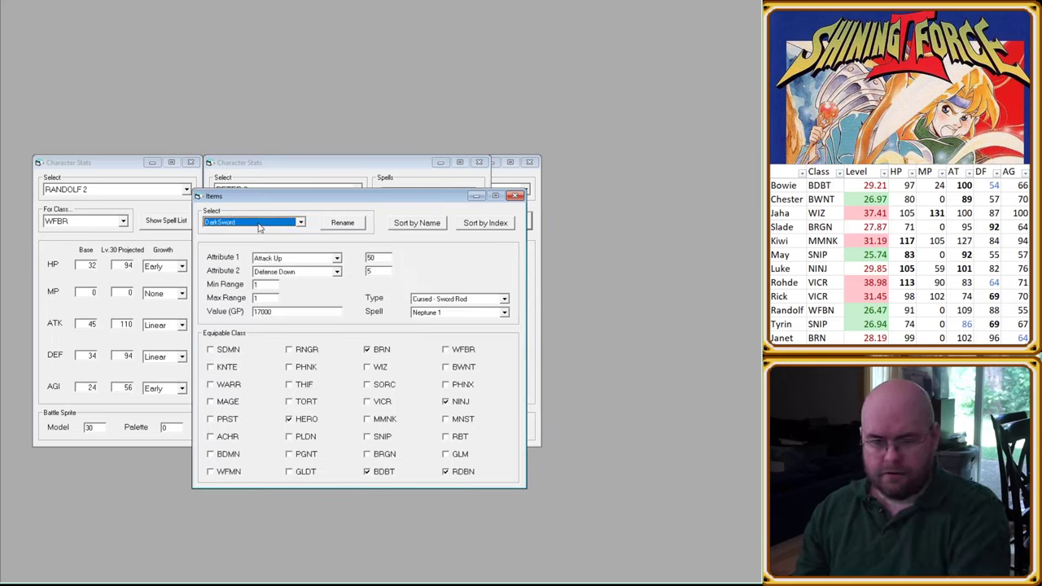
{"action": "left_click", "coordinate": [431, 316]}
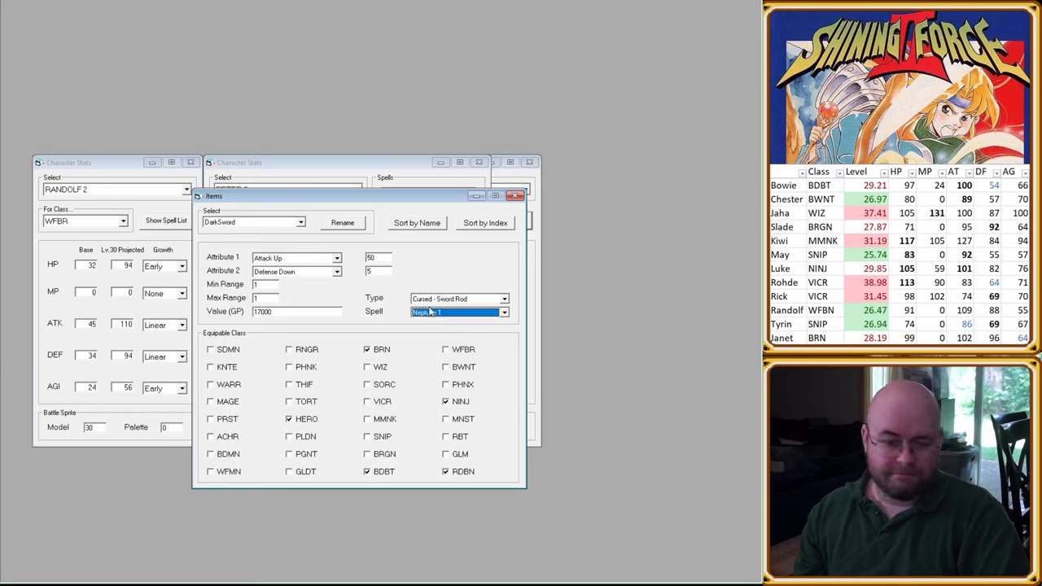